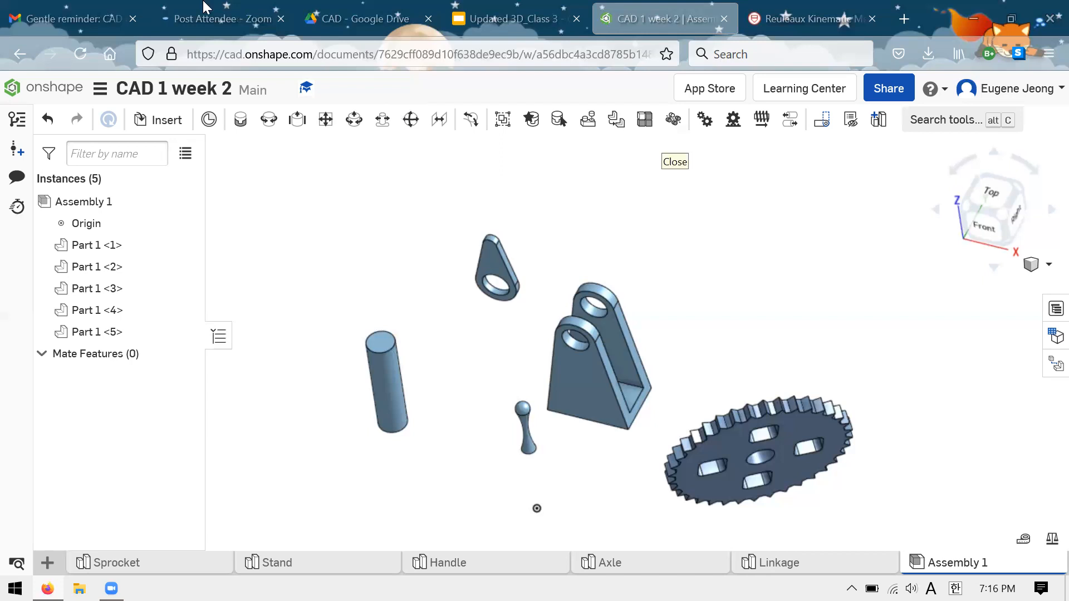
# - Close the Zoom Post Attendee browser tab
pyautogui.click(281, 19)
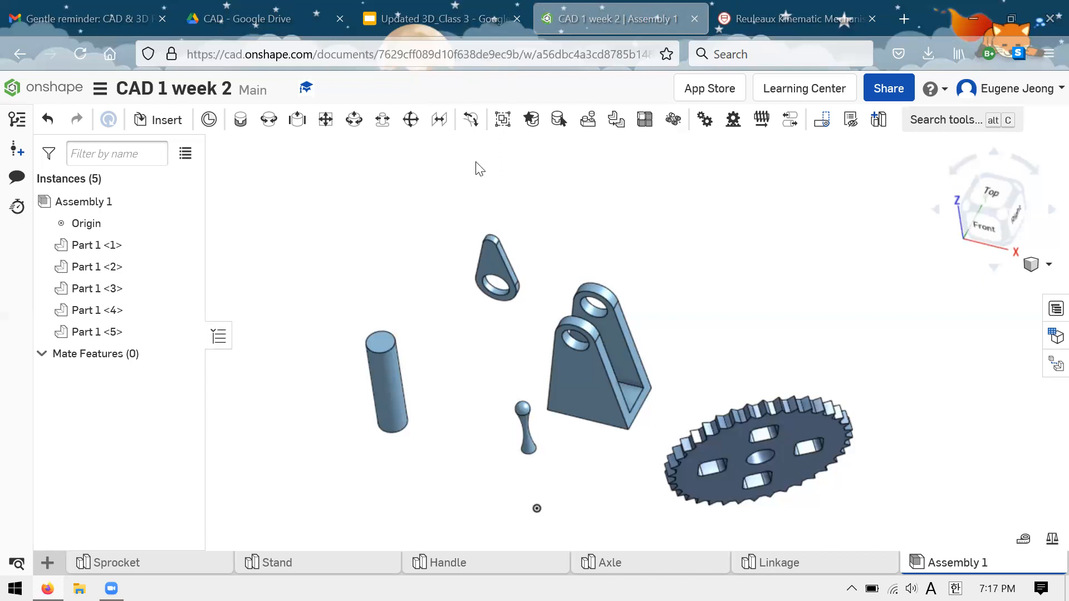
# - Spread the loose axle, linkage, handle and sprocket apart around the stand in the assembly
pyautogui.click(520, 282)
pyautogui.moveTo(686, 241); pyautogui.dragTo(734, 262, button='right')
pyautogui.moveTo(772, 309)
pyautogui.mouseDown(button='right')
pyautogui.moveTo(751, 353)
pyautogui.moveTo(625, 346)
pyautogui.moveTo(795, 380)
pyautogui.moveTo(600, 365)
pyautogui.moveTo(460, 375)
pyautogui.moveTo(464, 346)
pyautogui.moveTo(496, 355)
pyautogui.moveTo(536, 342)
pyautogui.moveTo(556, 366)
pyautogui.moveTo(666, 417)
pyautogui.moveTo(601, 453)
pyautogui.moveTo(598, 408)
pyautogui.moveTo(735, 394)
pyautogui.moveTo(573, 376)
pyautogui.moveTo(696, 377)
pyautogui.moveTo(664, 357)
pyautogui.moveTo(658, 373)
pyautogui.moveTo(783, 295)
pyautogui.mouseUp(button='right')
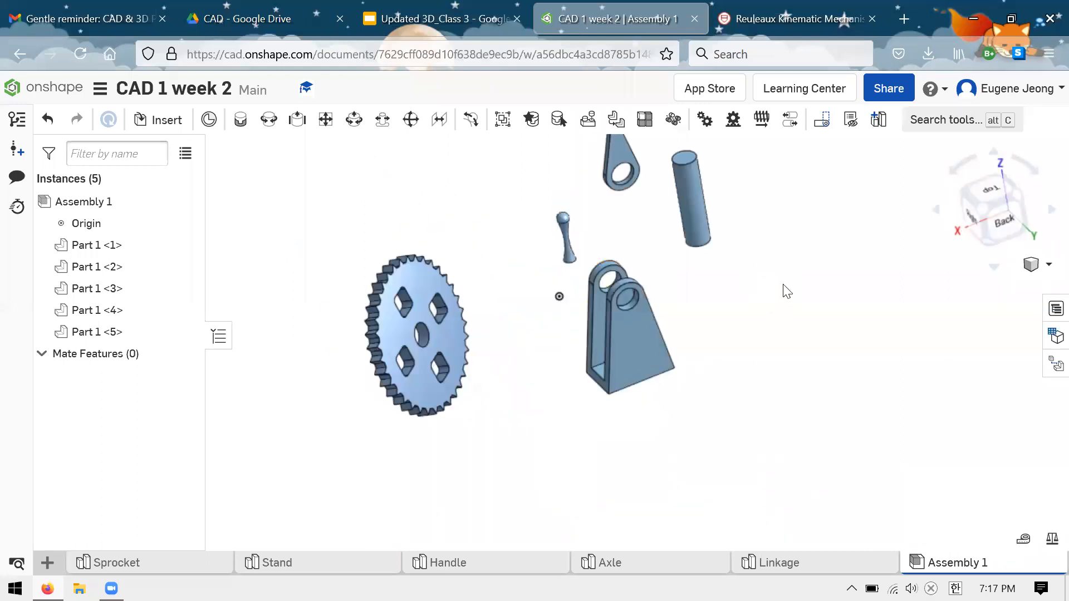
pyautogui.scroll(-2, 663, 403)
pyautogui.scroll(1, 721, 326)
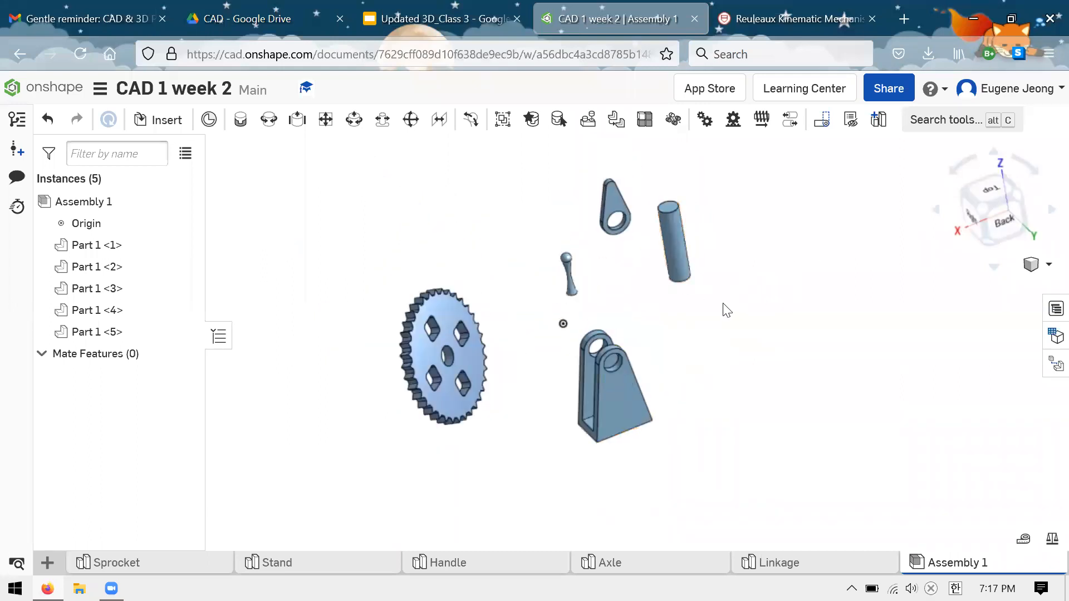
pyautogui.moveTo(676, 252); pyautogui.dragTo(712, 276)
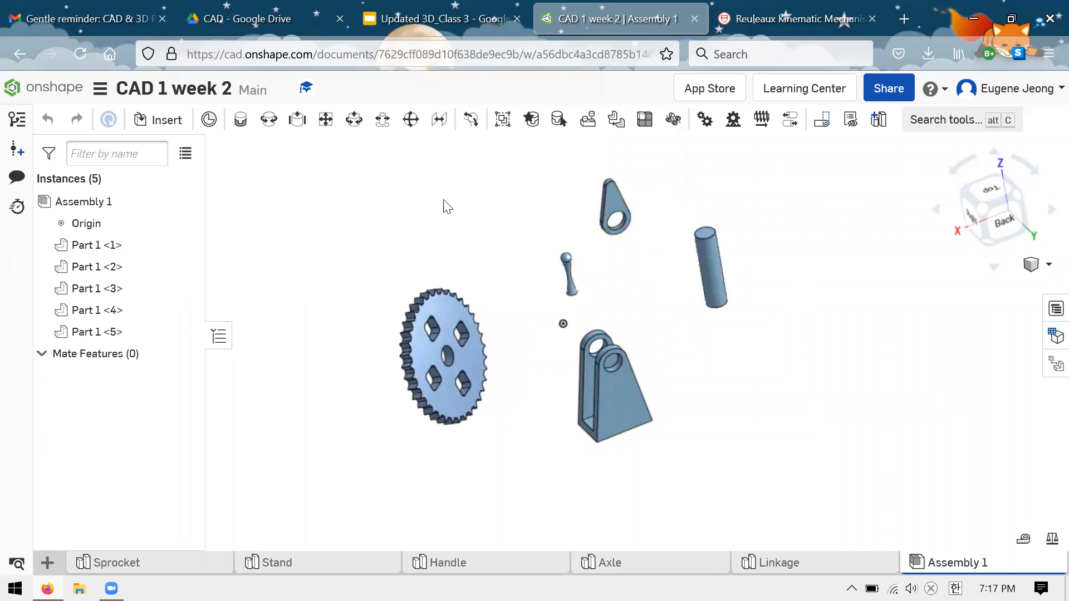
pyautogui.moveTo(486, 214)
pyautogui.mouseDown()
pyautogui.moveTo(447, 214)
pyautogui.moveTo(482, 214)
pyautogui.mouseUp()
pyautogui.click(569, 259)
pyautogui.moveTo(699, 217); pyautogui.dragTo(640, 223)
pyautogui.moveTo(473, 370); pyautogui.dragTo(448, 339)
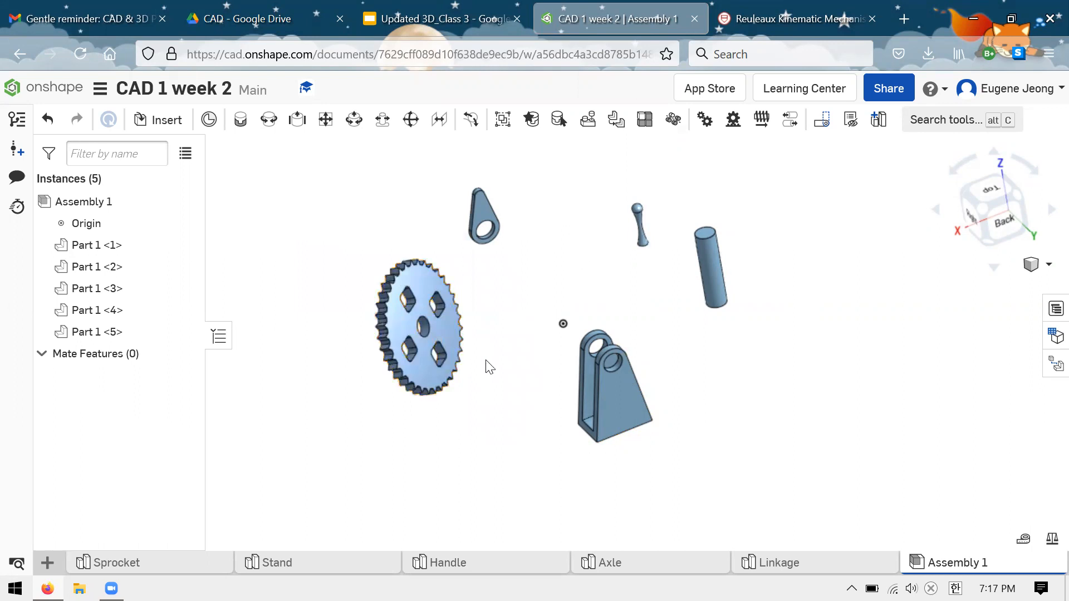
pyautogui.scroll(-1, 636, 353)
pyautogui.scroll(3, 632, 319)
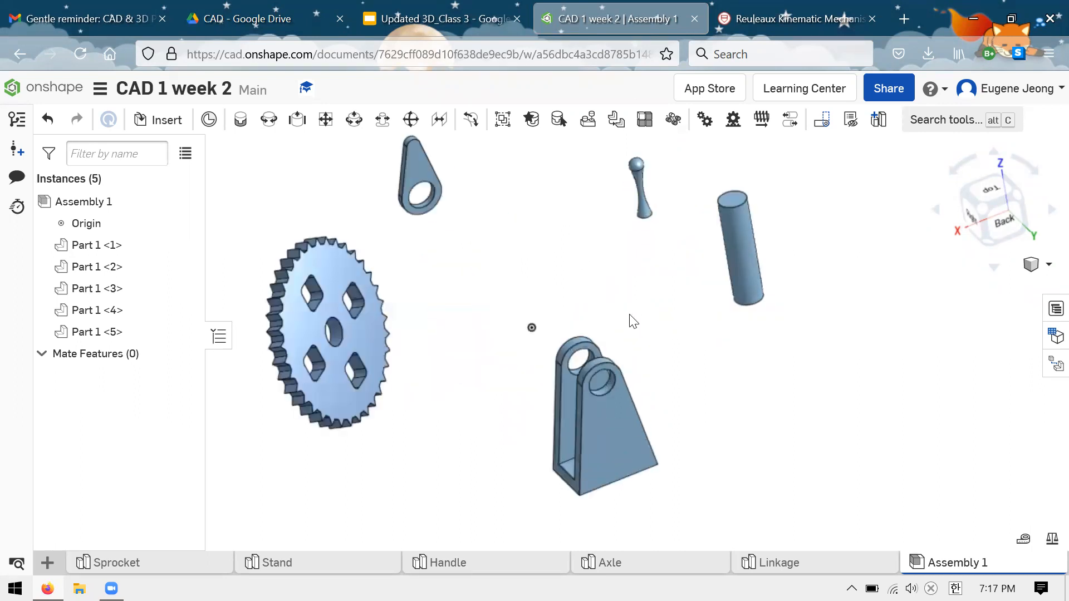
# - Select the assembly origin and examine where it lies relative to the loose parts
pyautogui.click(511, 343)
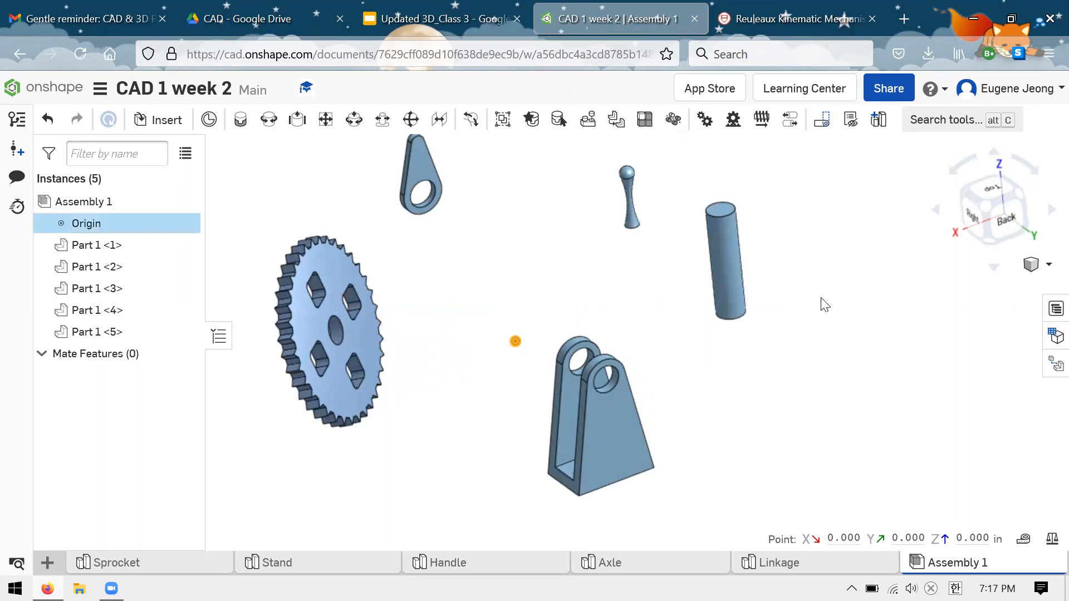
pyautogui.moveTo(501, 262); pyautogui.dragTo(487, 261, button='middle')
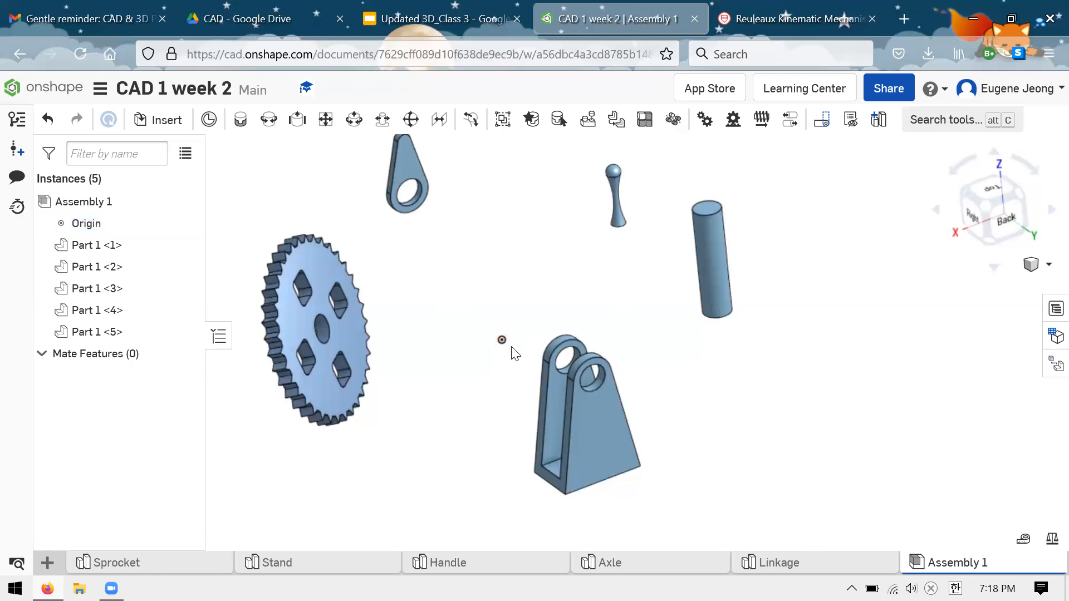
pyautogui.moveTo(549, 302); pyautogui.dragTo(671, 321, button='right')
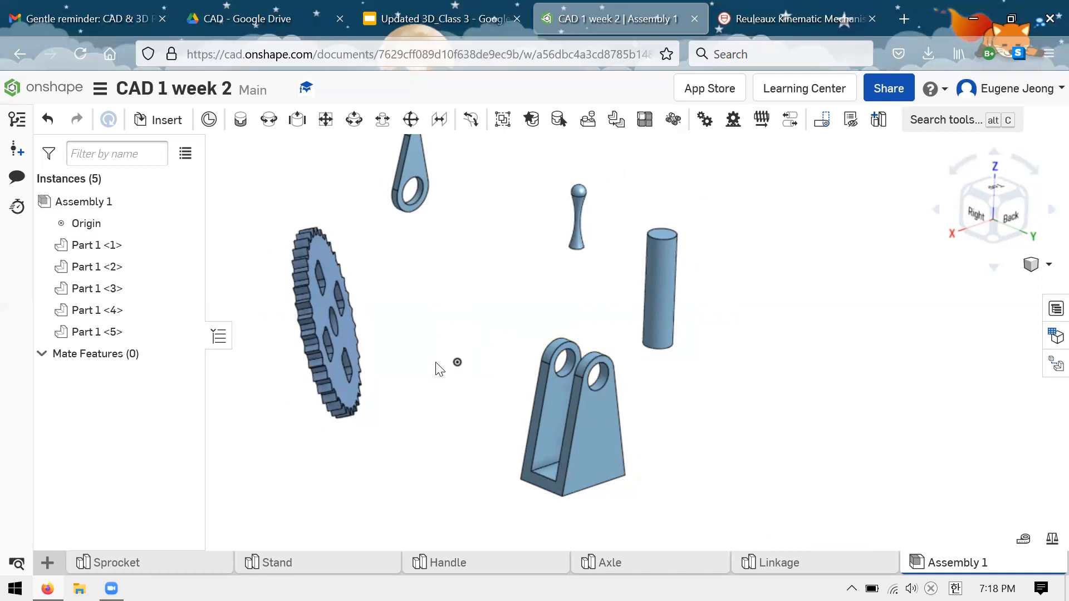
pyautogui.click(457, 362)
pyautogui.moveTo(490, 307); pyautogui.dragTo(494, 350, button='right')
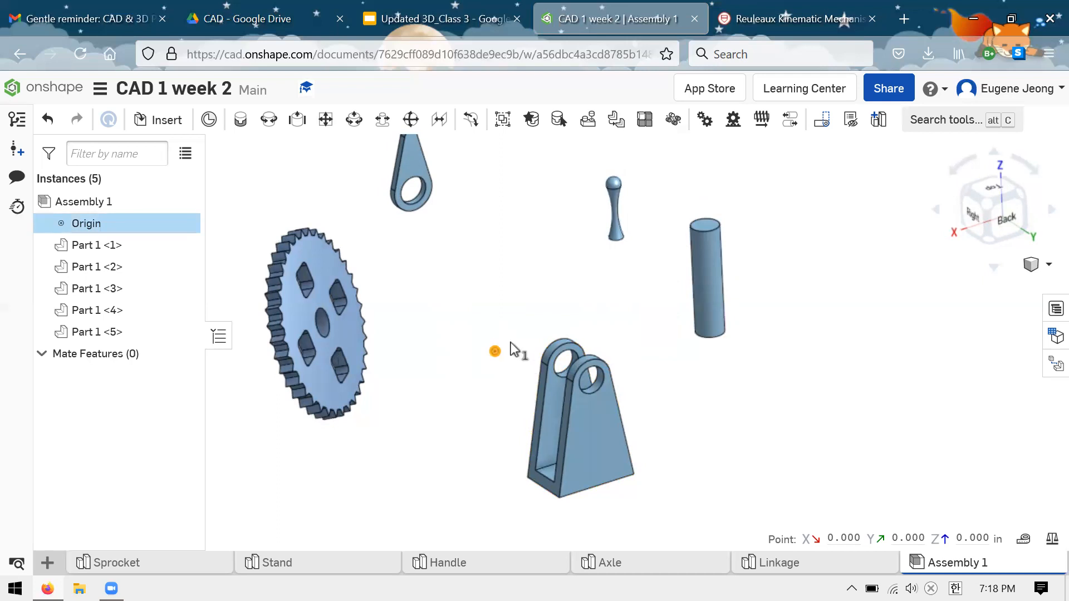
pyautogui.scroll(-3, 423, 340)
pyautogui.scroll(3, 414, 336)
pyautogui.scroll(-6, 356, 334)
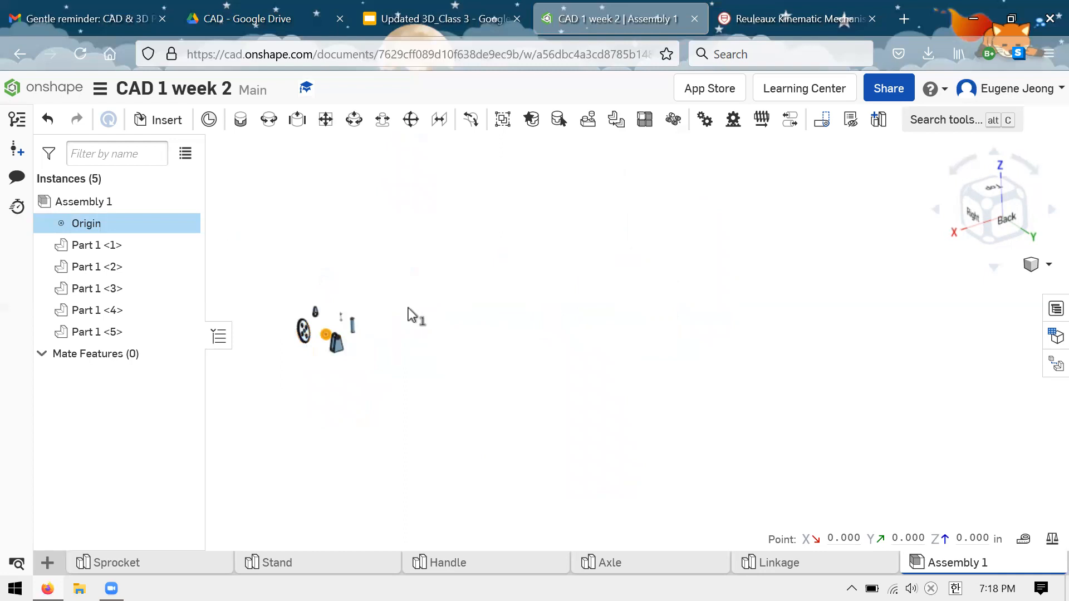
pyautogui.scroll(6, 301, 330)
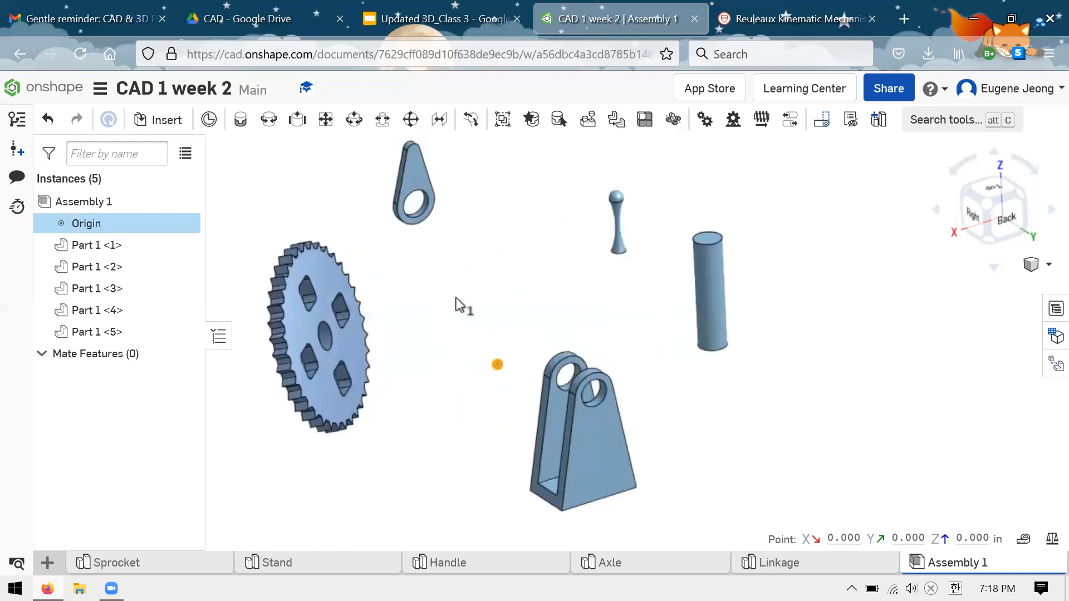
# - Clear the selection and move the unconstrained stand freely to another spot near the origin
pyautogui.click(502, 305)
pyautogui.moveTo(502, 304); pyautogui.dragTo(559, 434, button='right')
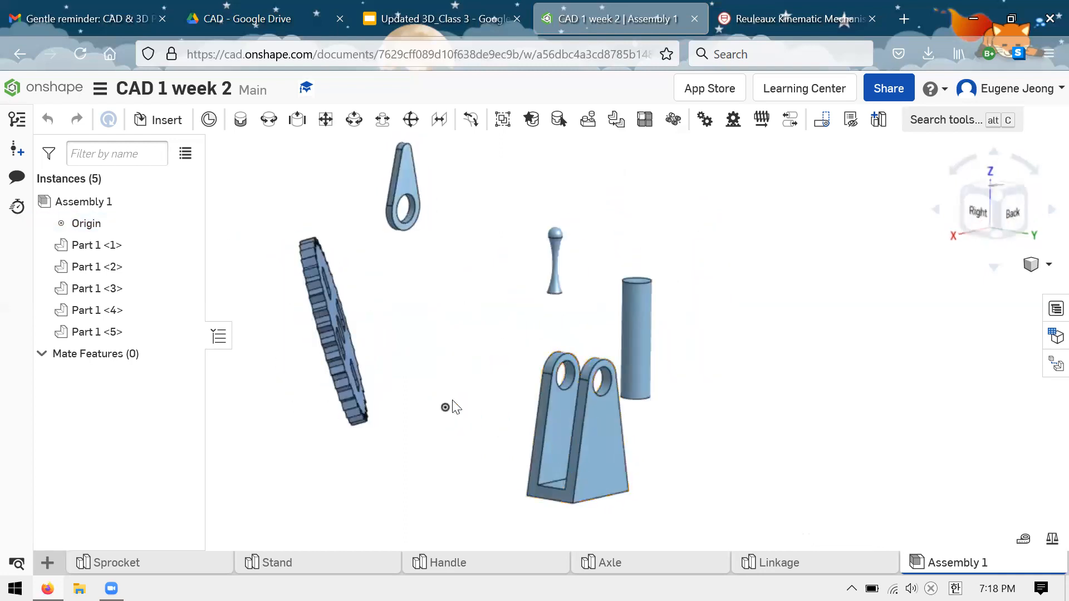
pyautogui.moveTo(460, 354); pyautogui.dragTo(527, 422, button='right')
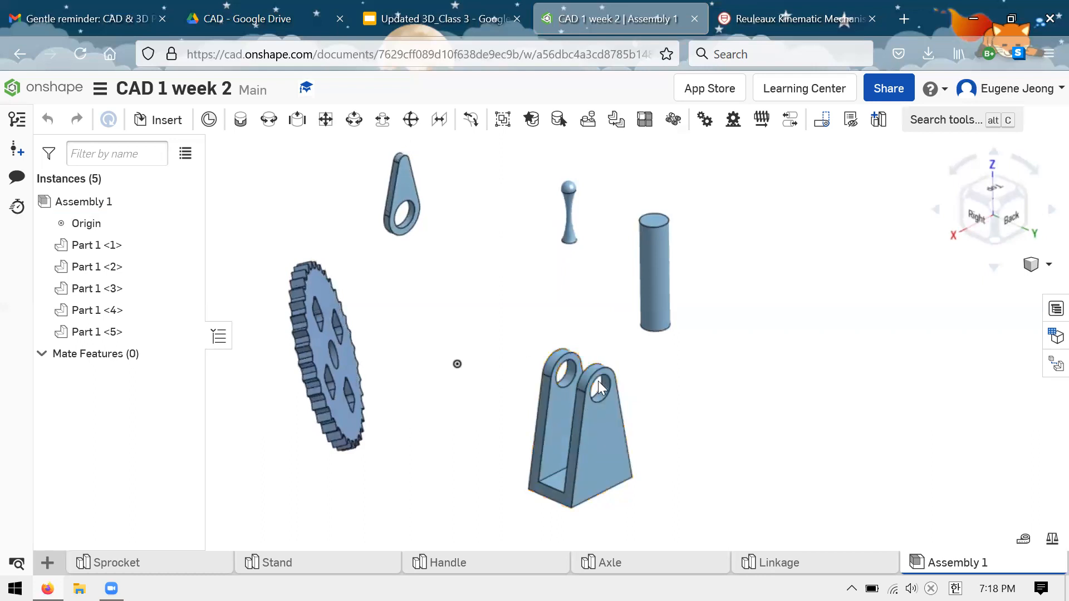
pyautogui.moveTo(546, 350); pyautogui.dragTo(602, 412)
pyautogui.scroll(3, 615, 291)
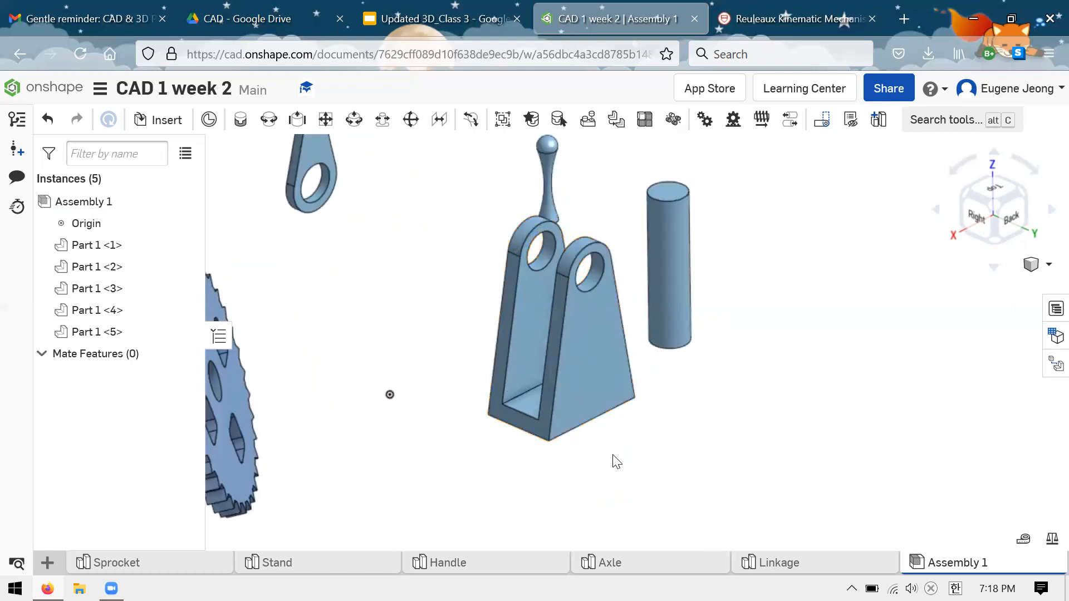
# - Add a Fastened mate that locks a bottom corner of the stand to the assembly origin
pyautogui.click(240, 121)
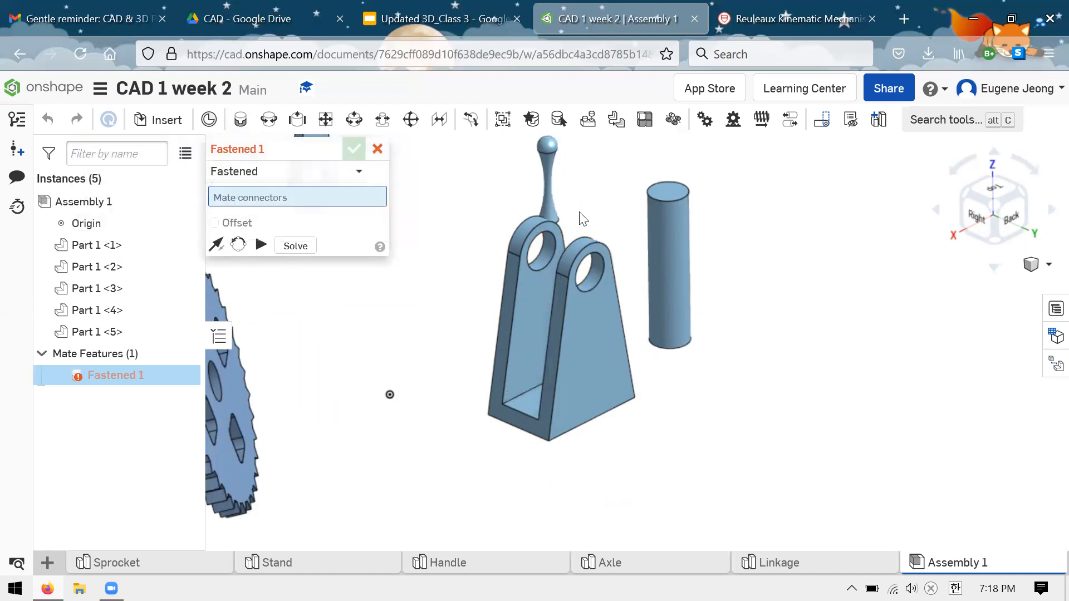
pyautogui.scroll(-2, 582, 215)
pyautogui.scroll(2, 471, 203)
pyautogui.moveTo(451, 344); pyautogui.dragTo(467, 457, button='right')
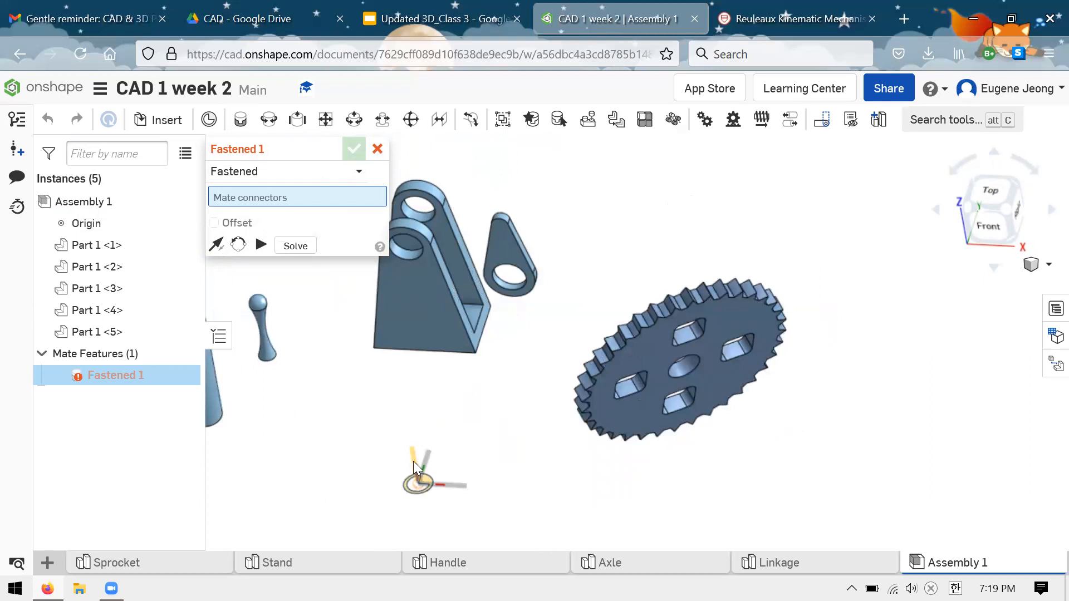
pyautogui.click(413, 461)
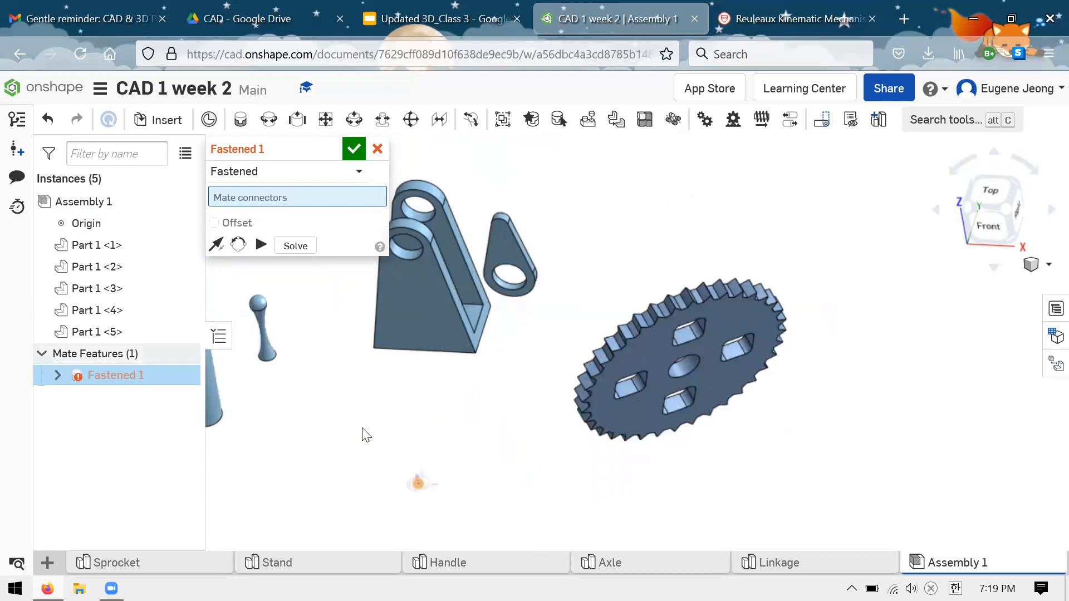
pyautogui.scroll(-2, 518, 428)
pyautogui.moveTo(516, 429); pyautogui.dragTo(488, 433, button='right')
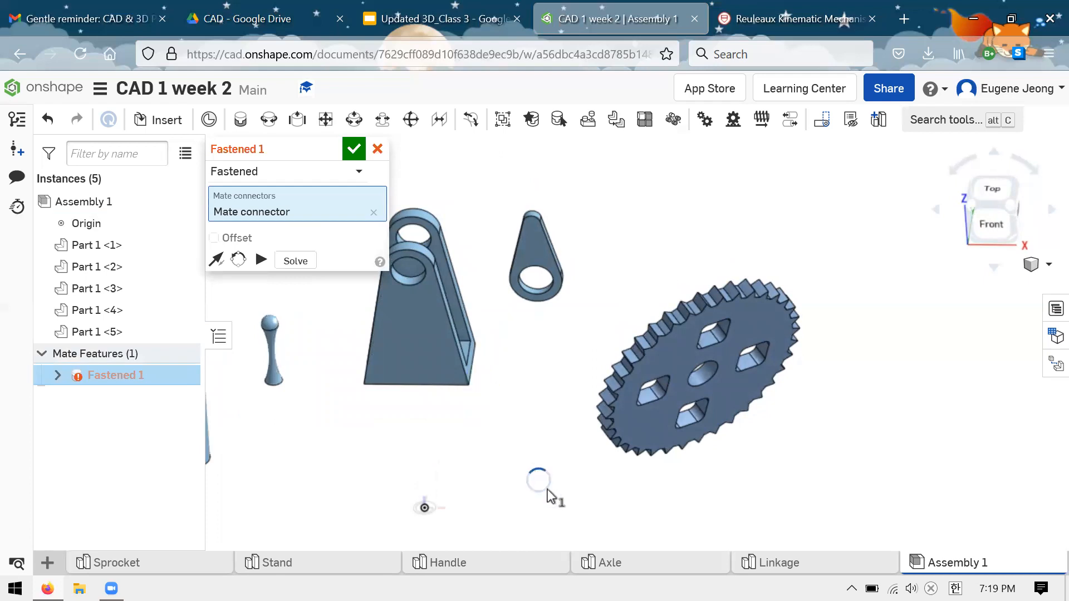
pyautogui.click(471, 420)
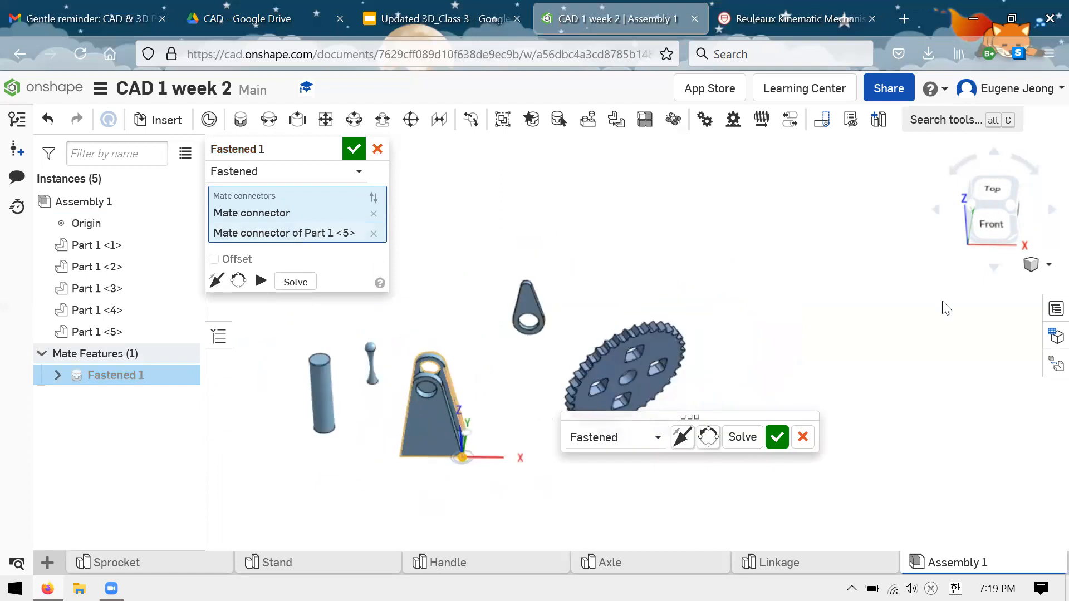
pyautogui.click(777, 437)
pyautogui.moveTo(507, 442); pyautogui.dragTo(489, 310, button='right')
pyautogui.click(377, 149)
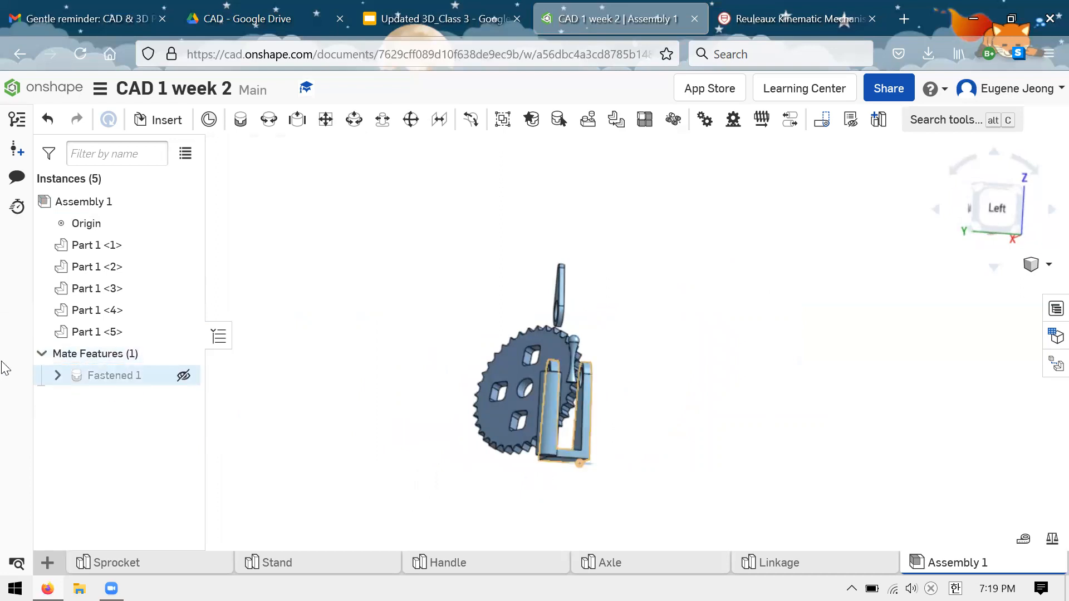
# - Highlight the Fastened 1 mate and examine how the stand sits on the origin, then clear the selection
pyautogui.click(124, 374)
pyautogui.moveTo(660, 392); pyautogui.dragTo(673, 484, button='right')
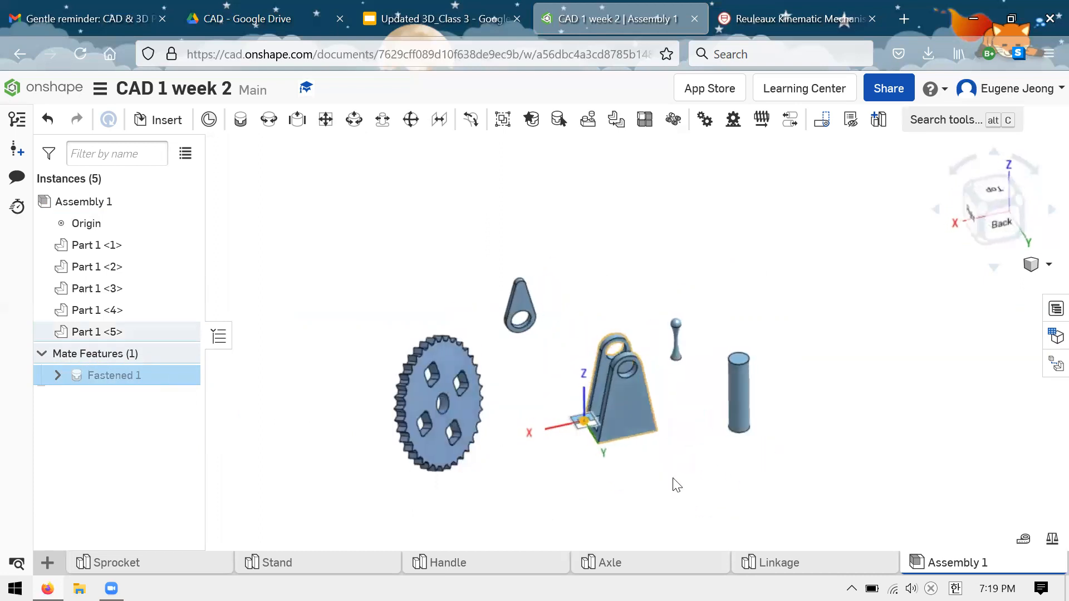
pyautogui.click(673, 484)
pyautogui.scroll(-2, 576, 390)
pyautogui.scroll(2, 641, 376)
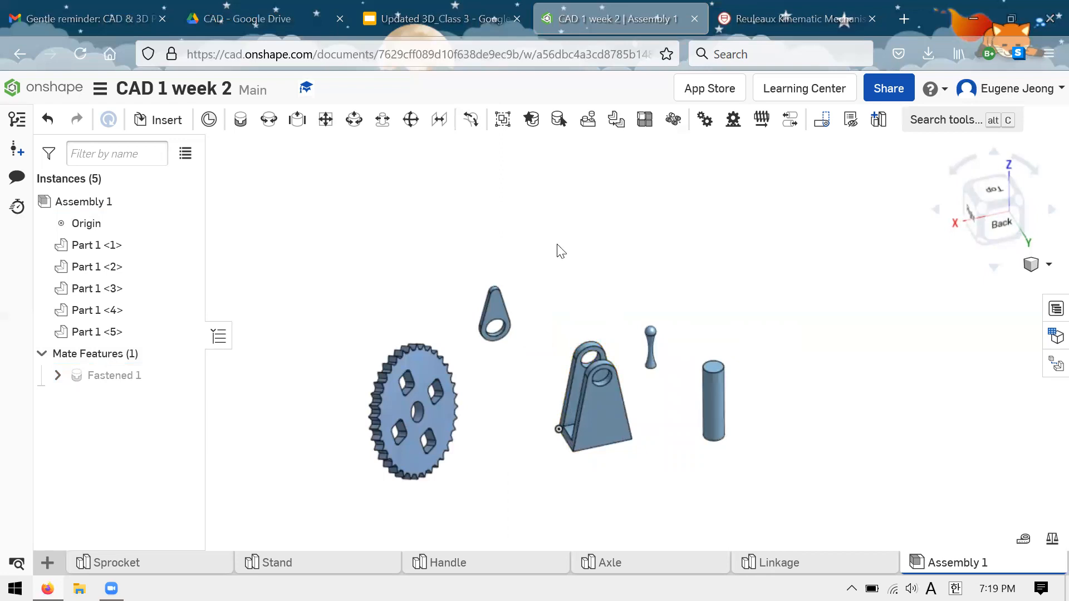
# - Move the sprocket slightly upward, keeping it clear of the linkage and the fastened stand
pyautogui.moveTo(638, 332); pyautogui.dragTo(588, 334, button='middle')
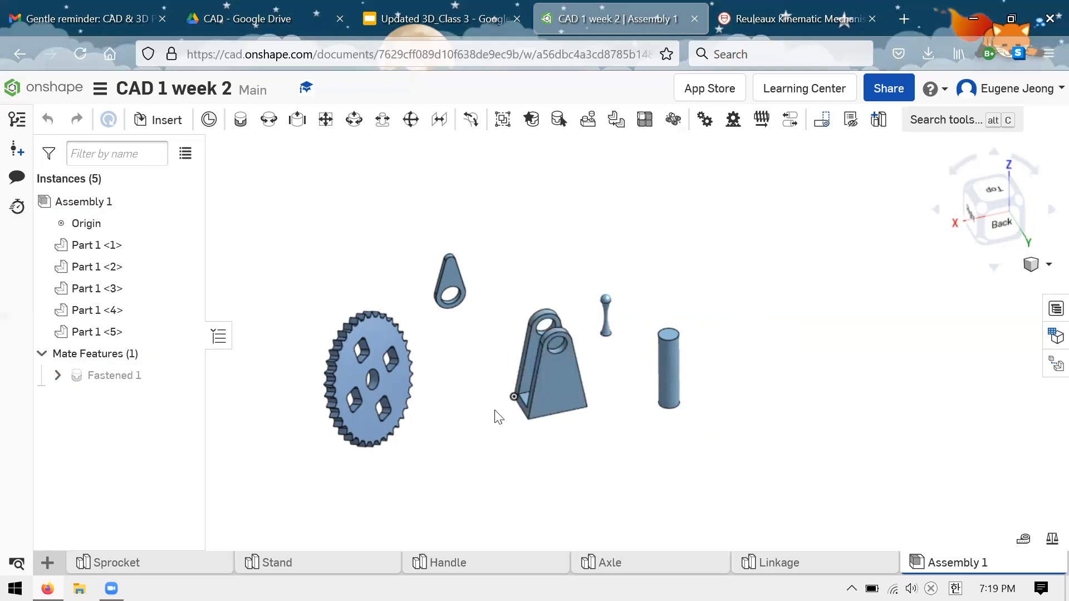
pyautogui.scroll(2, 633, 389)
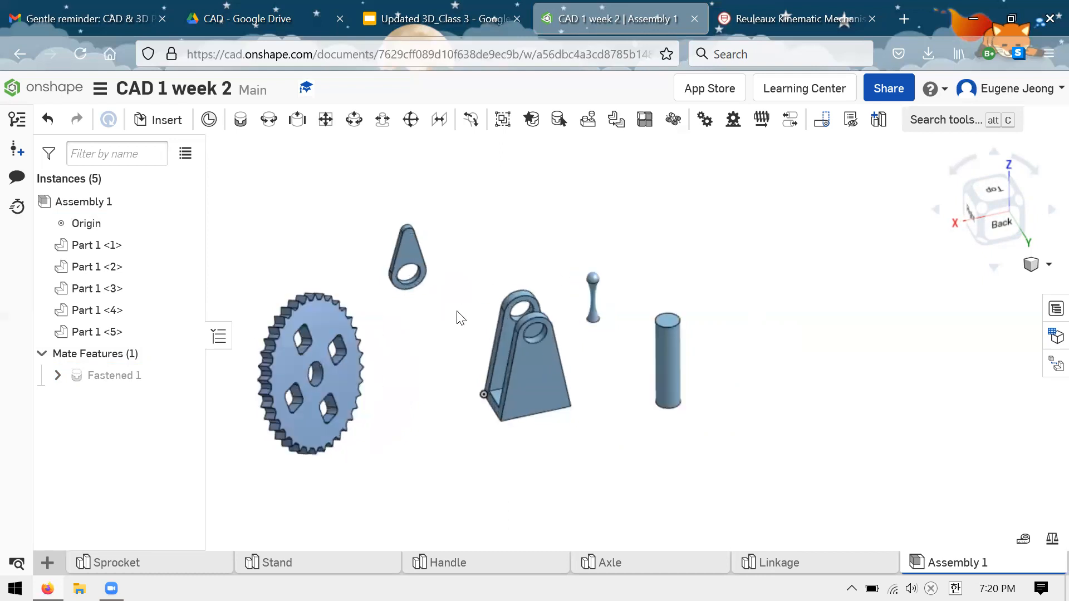
pyautogui.scroll(1, 478, 280)
pyautogui.scroll(-1, 668, 278)
pyautogui.moveTo(671, 283); pyautogui.dragTo(668, 267, button='right')
pyautogui.moveTo(572, 277)
pyautogui.mouseDown(button='right')
pyautogui.moveTo(586, 282)
pyautogui.moveTo(580, 296)
pyautogui.mouseUp(button='right')
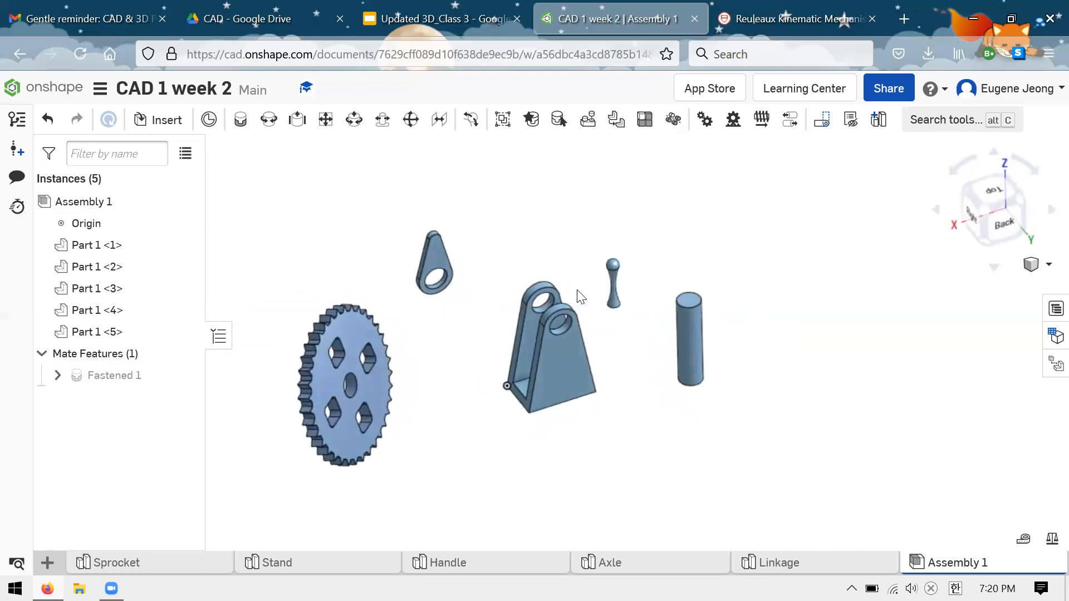
pyautogui.scroll(1, 557, 265)
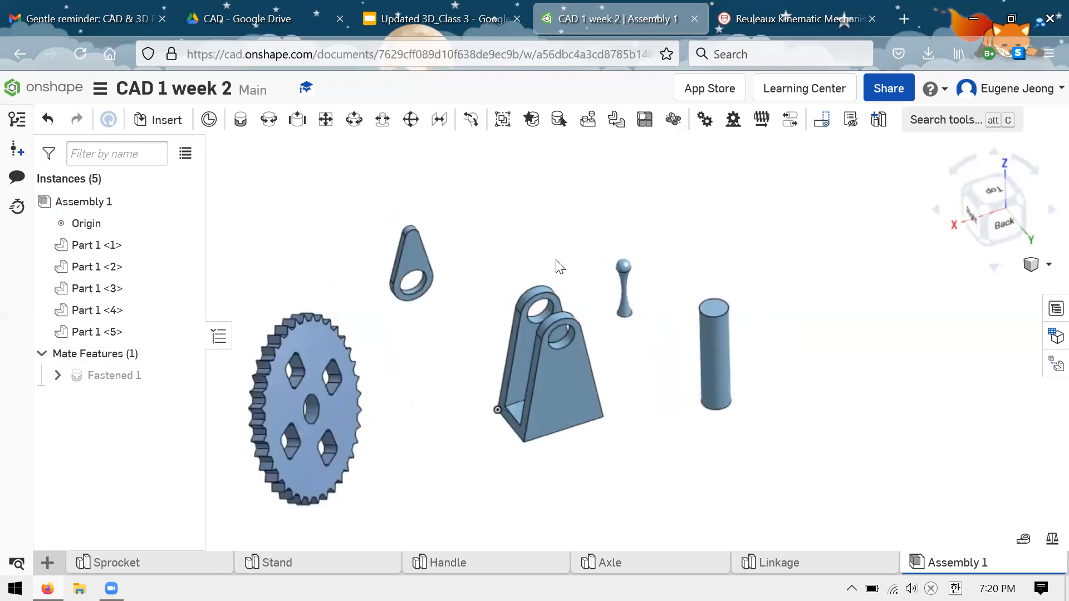
pyautogui.moveTo(309, 334); pyautogui.dragTo(308, 280)
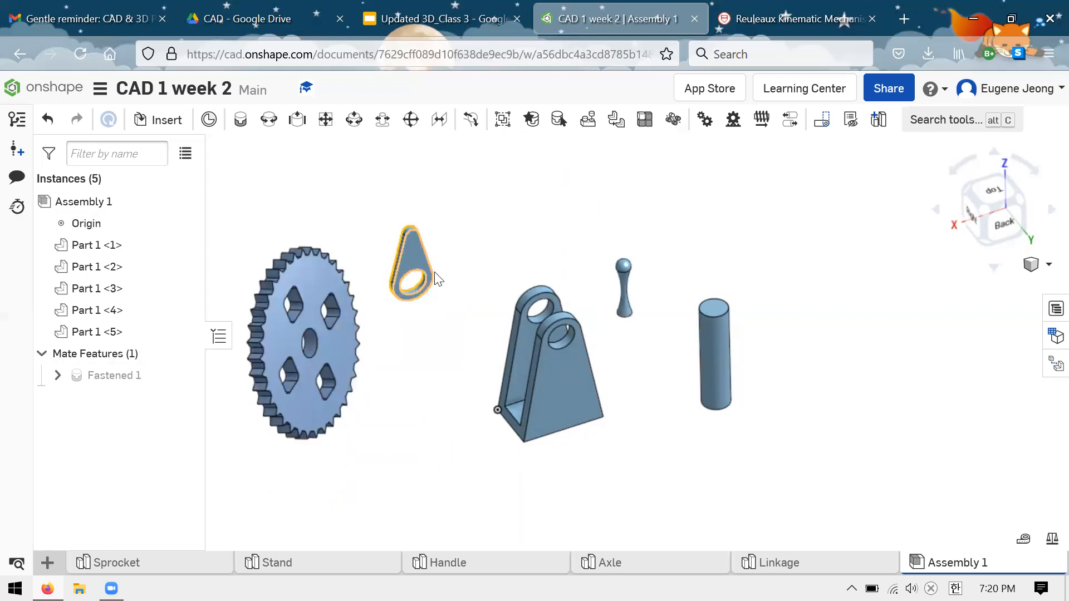
# - Rename the Fastened 1 mate as "Stand to Ground" and dismiss the rendering performance notice
pyautogui.rightClick(131, 372)
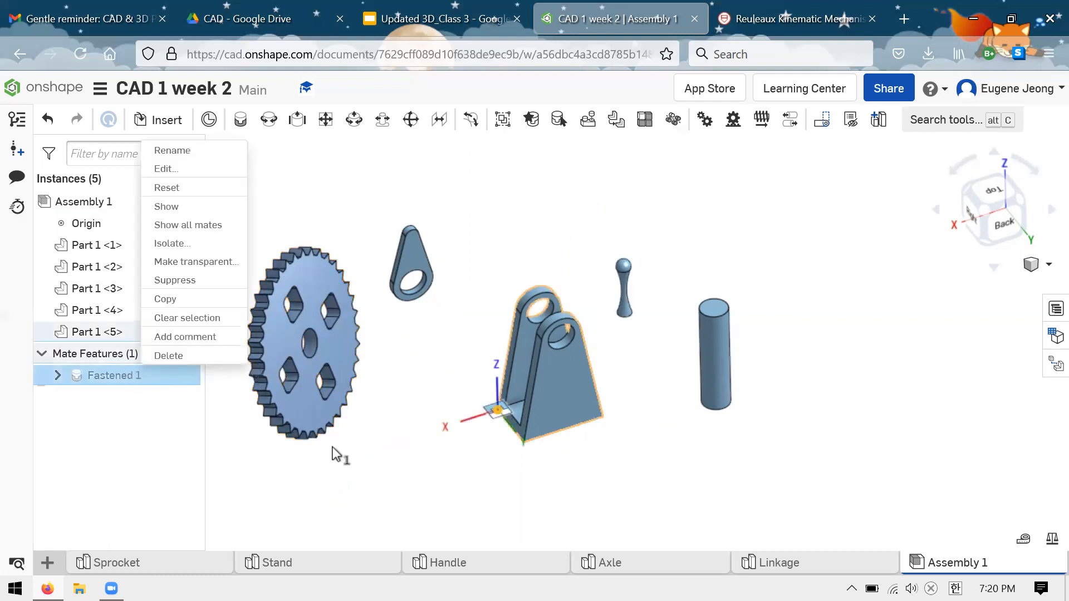
pyautogui.click(474, 506)
pyautogui.click(114, 385)
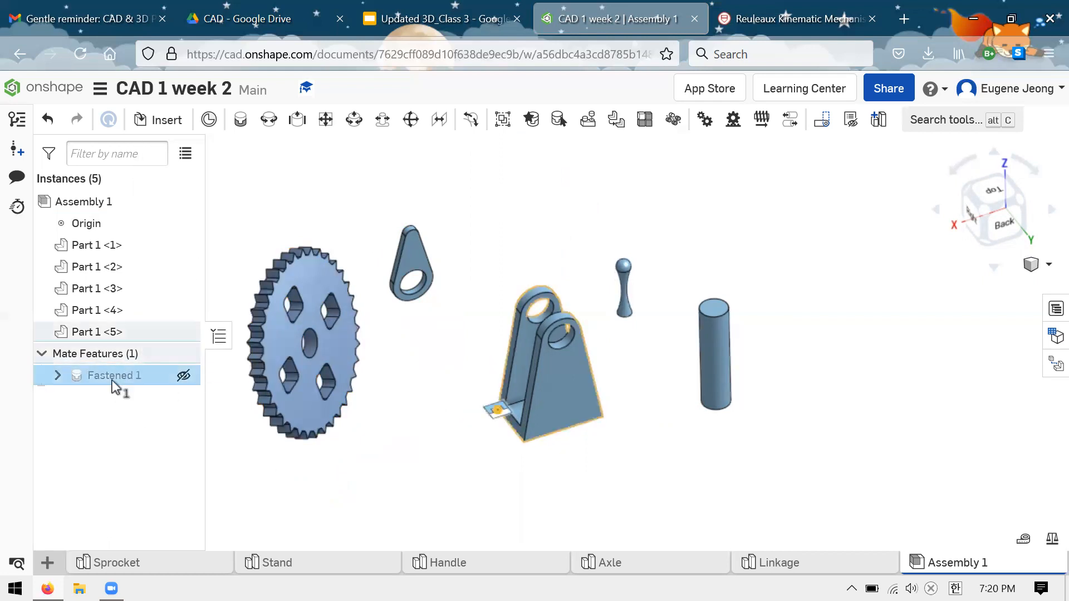
pyautogui.rightClick(114, 386)
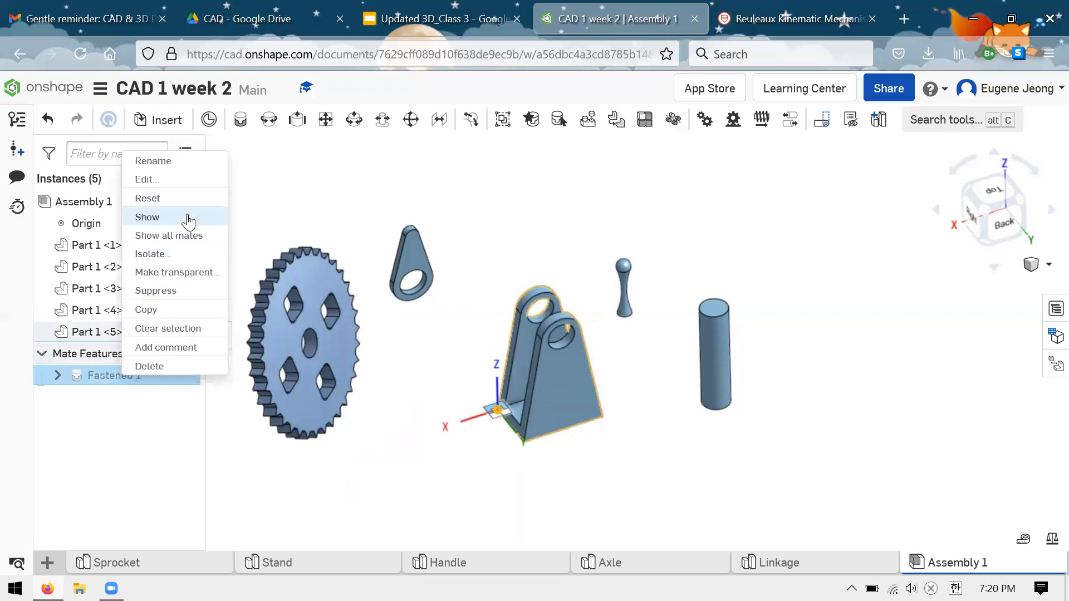
pyautogui.click(176, 159)
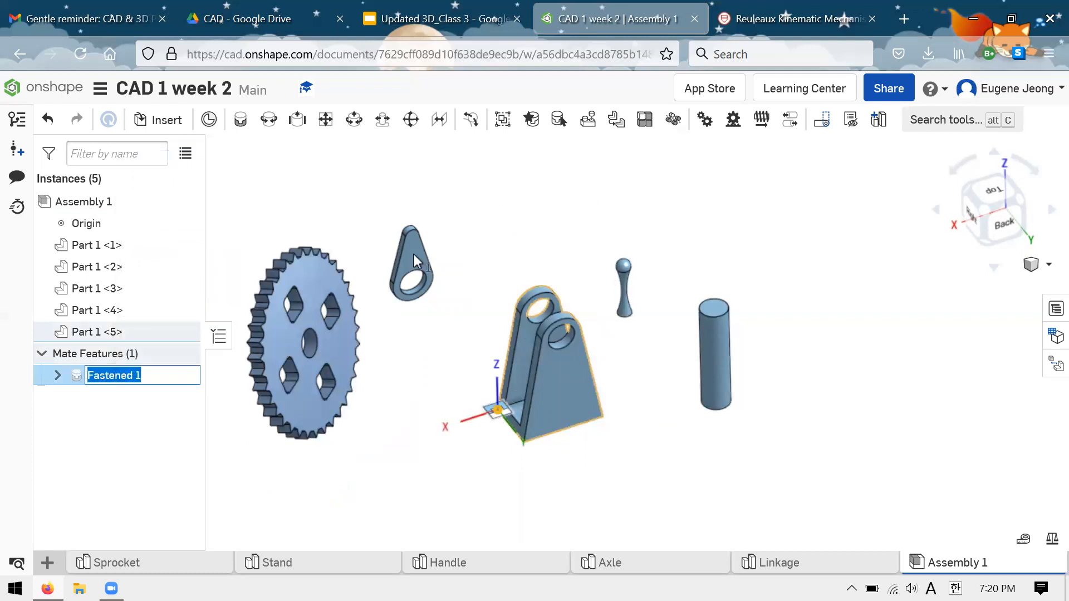
pyautogui.write('Fas')
pyautogui.press('BackSpace')
pyautogui.press('BackSpace')
pyautogui.press('BackSpace')
pyautogui.write('Stand to Grou')
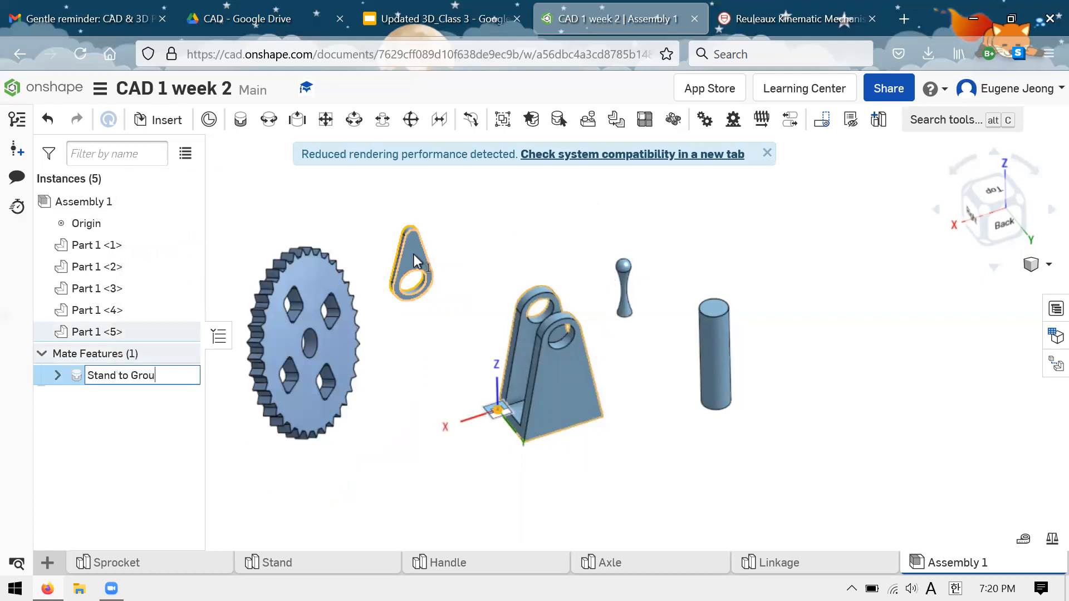
pyautogui.write('nd')
pyautogui.press('Return')
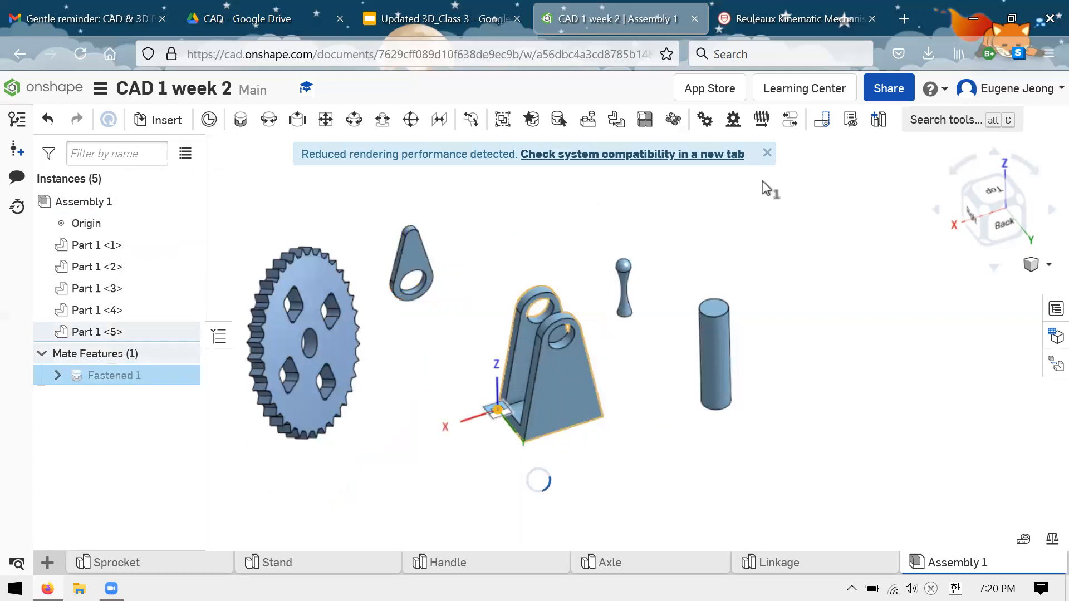
pyautogui.click(767, 153)
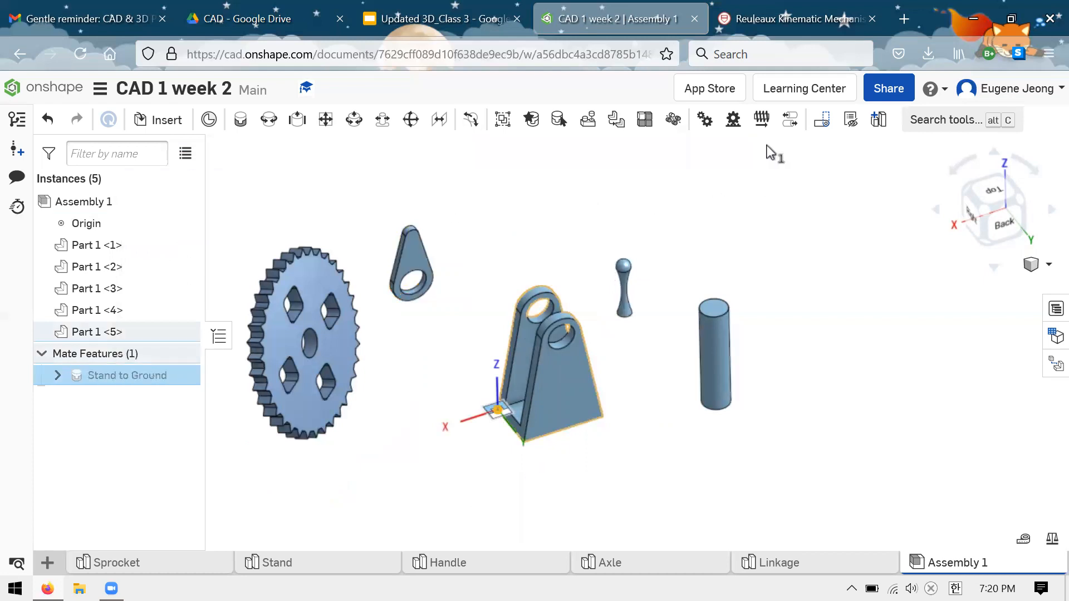
pyautogui.click(673, 228)
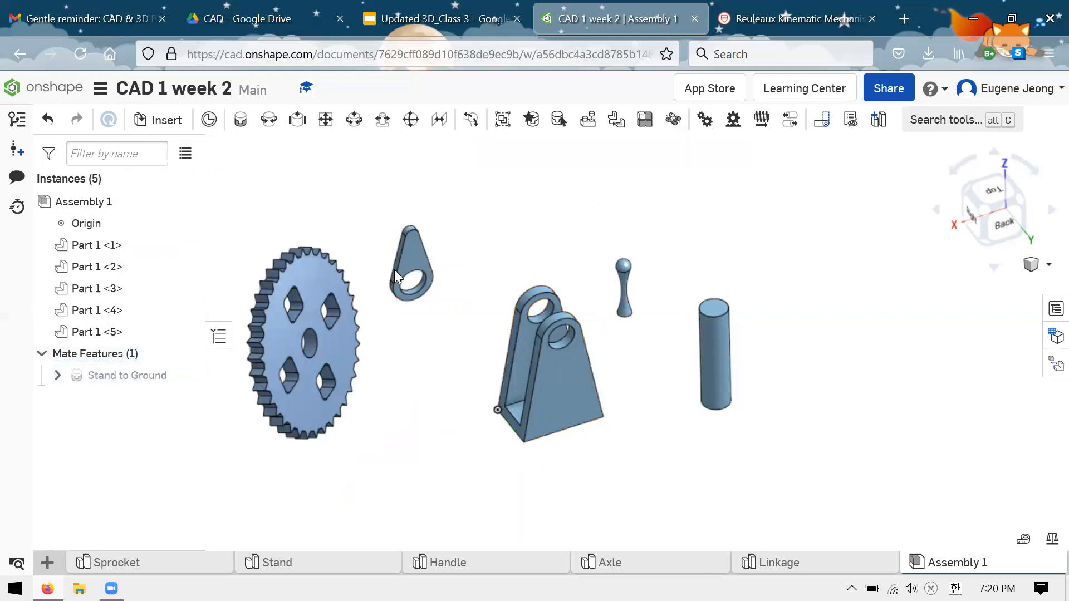
pyautogui.click(134, 246)
pyautogui.rightClick(134, 246)
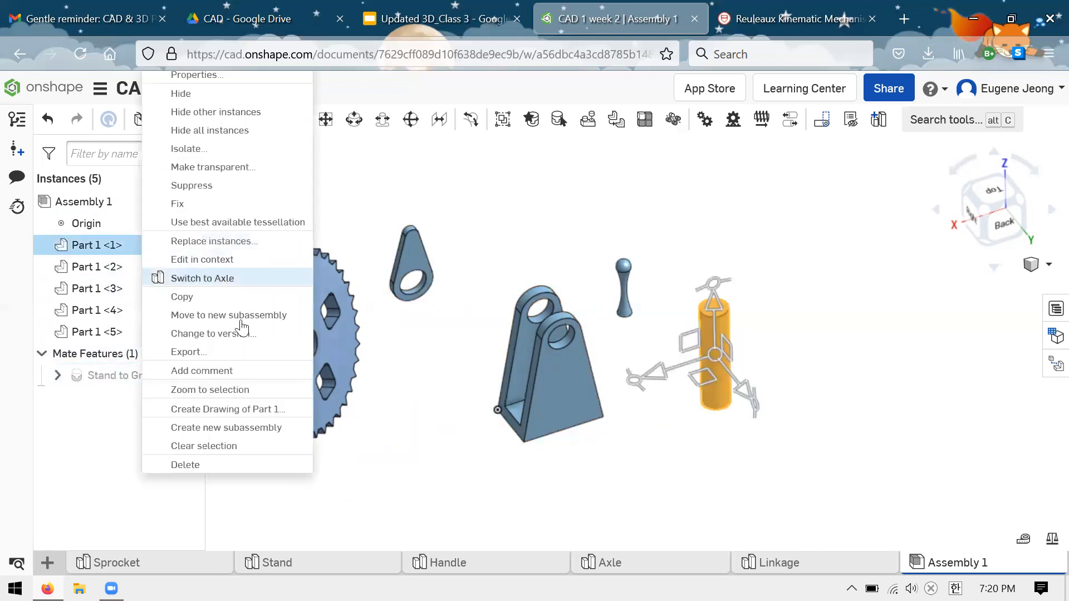
pyautogui.click(412, 220)
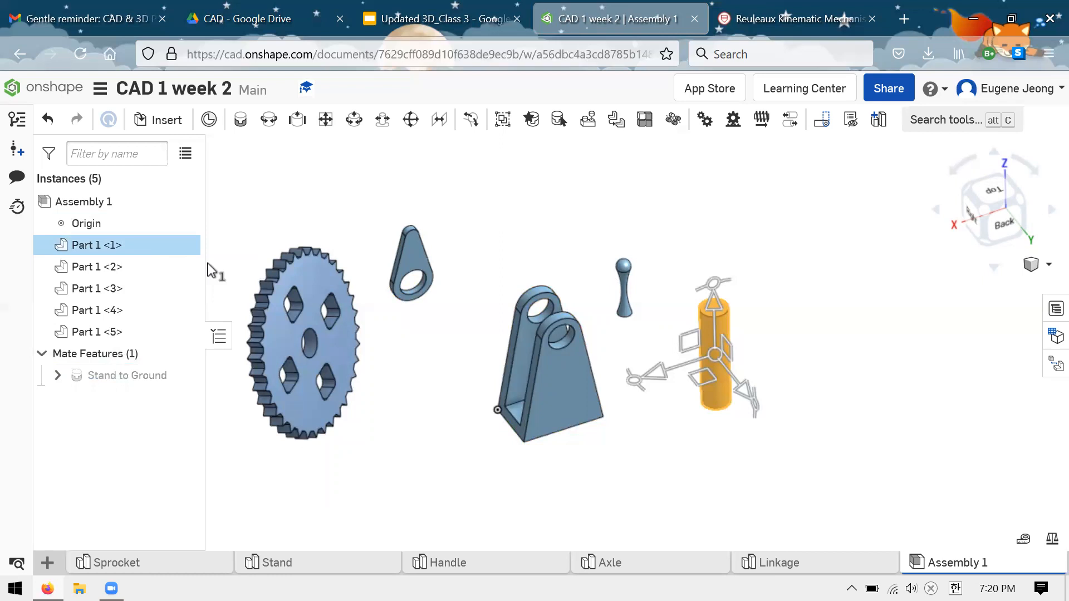
pyautogui.click(421, 204)
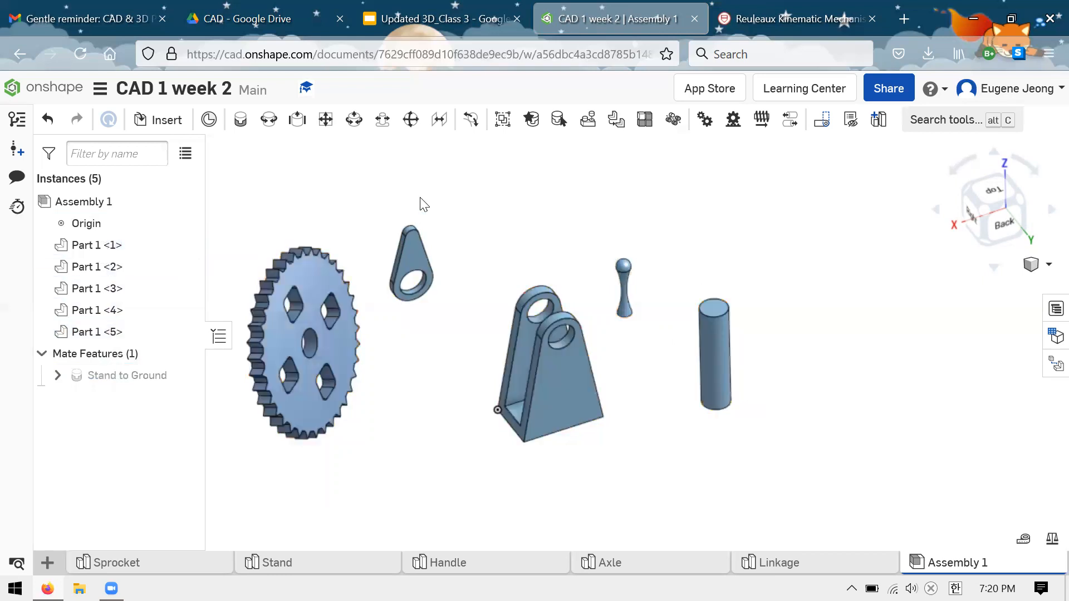
pyautogui.rightClick(117, 331)
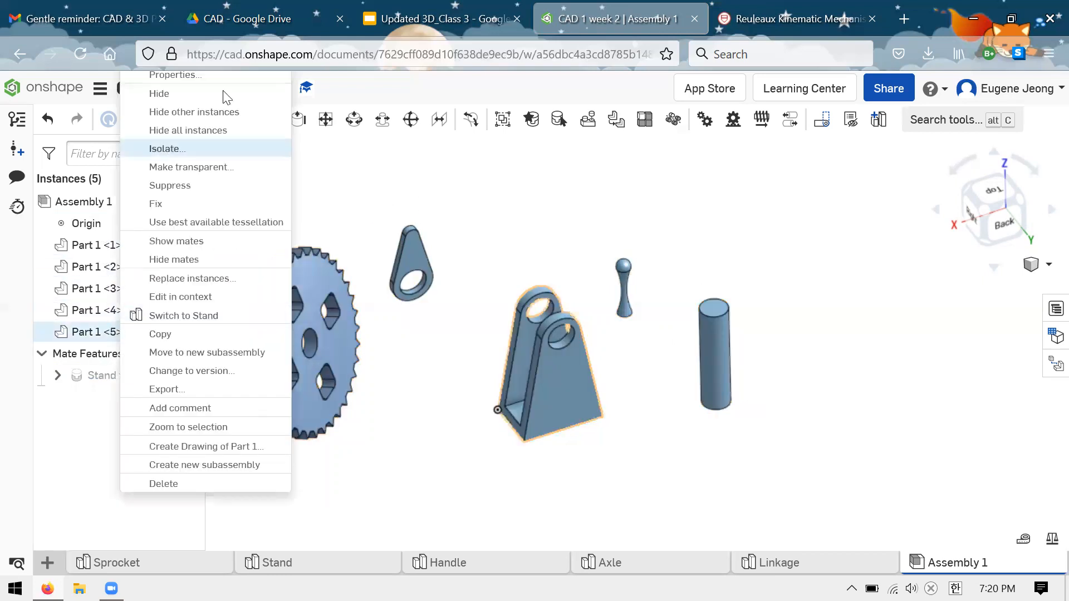
pyautogui.click(429, 184)
# - Rename the Extrude 1 feature in the Sprocket part studio as "Body", and return to Assembly 1
pyautogui.click(179, 571)
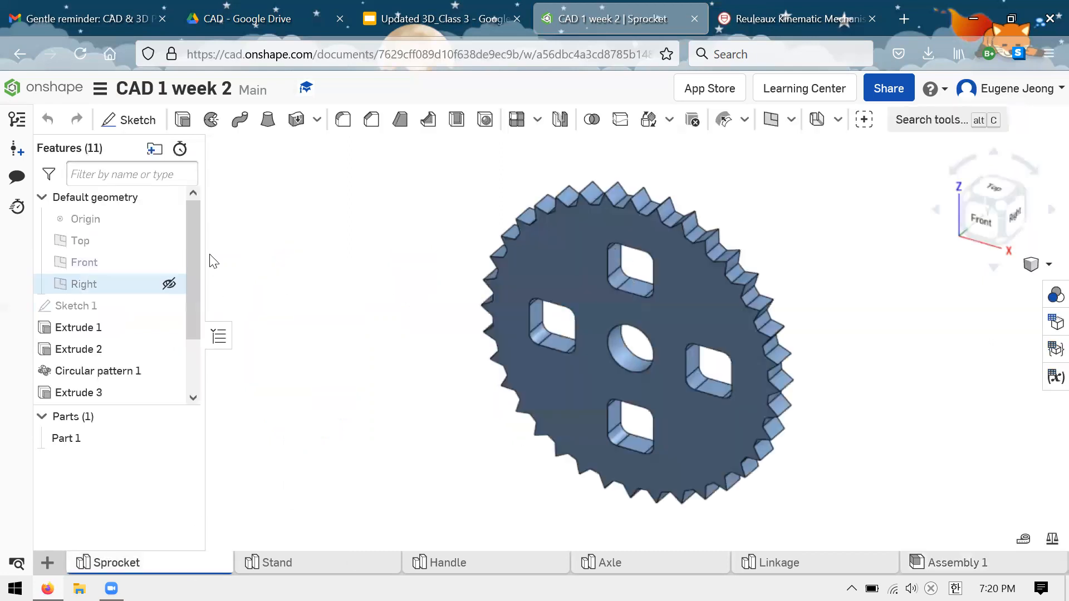
pyautogui.rightClick(111, 327)
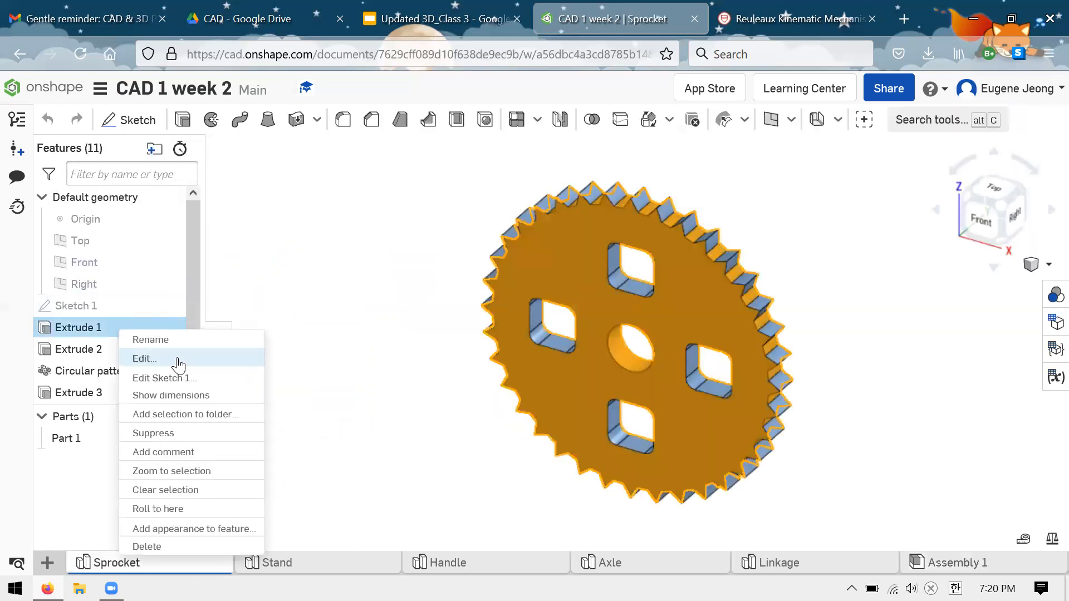
pyautogui.click(159, 340)
pyautogui.write('Body')
pyautogui.press('Return')
pyautogui.click(364, 311)
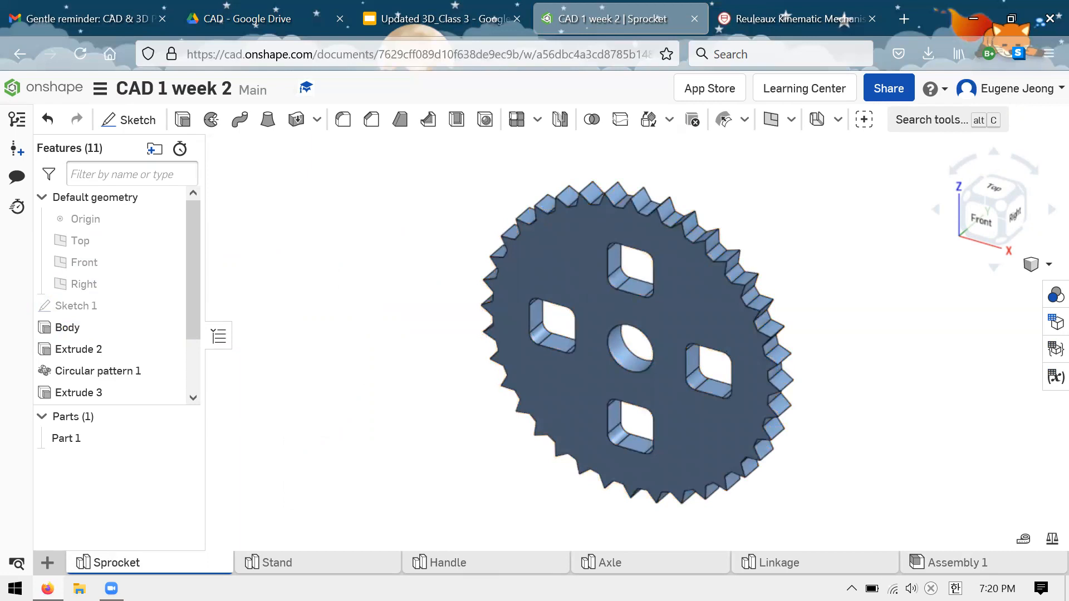
pyautogui.click(925, 563)
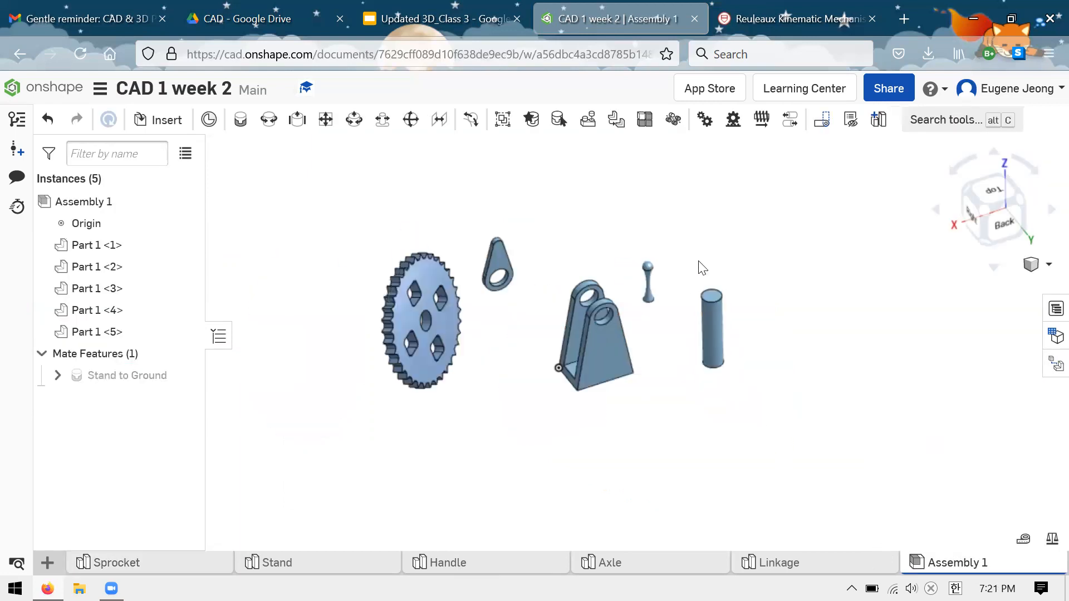
# - Examine the fastened stand and the loose sprocket, linkage, handle and axle from several angles
pyautogui.scroll(2, 578, 246)
pyautogui.scroll(2, 728, 218)
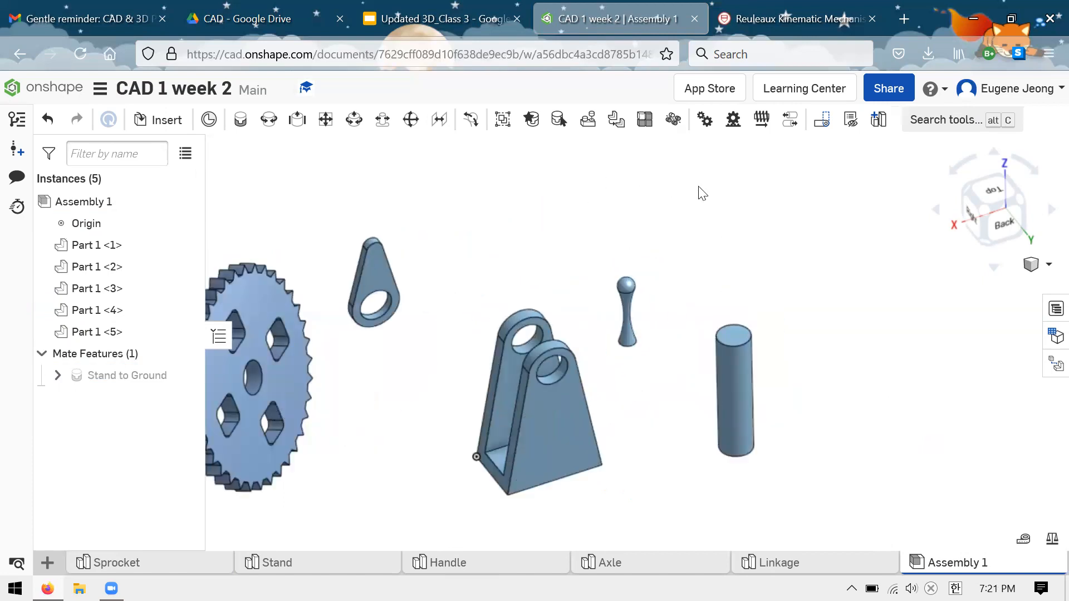
pyautogui.scroll(-2, 718, 189)
pyautogui.scroll(2, 596, 202)
pyautogui.moveTo(680, 282); pyautogui.dragTo(706, 257, button='right')
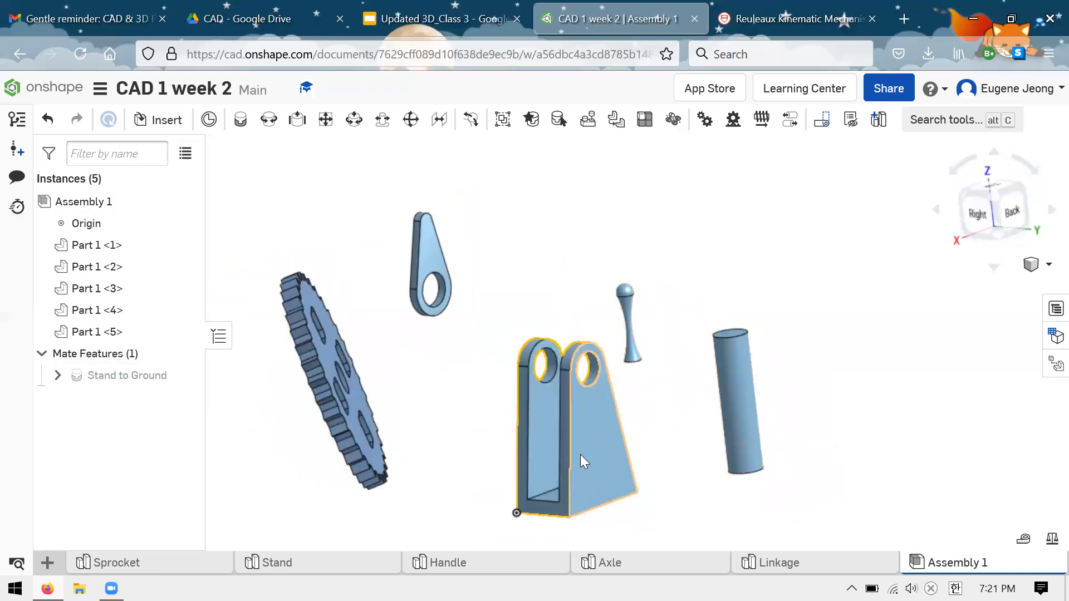
pyautogui.scroll(-2, 651, 371)
pyautogui.scroll(2, 632, 422)
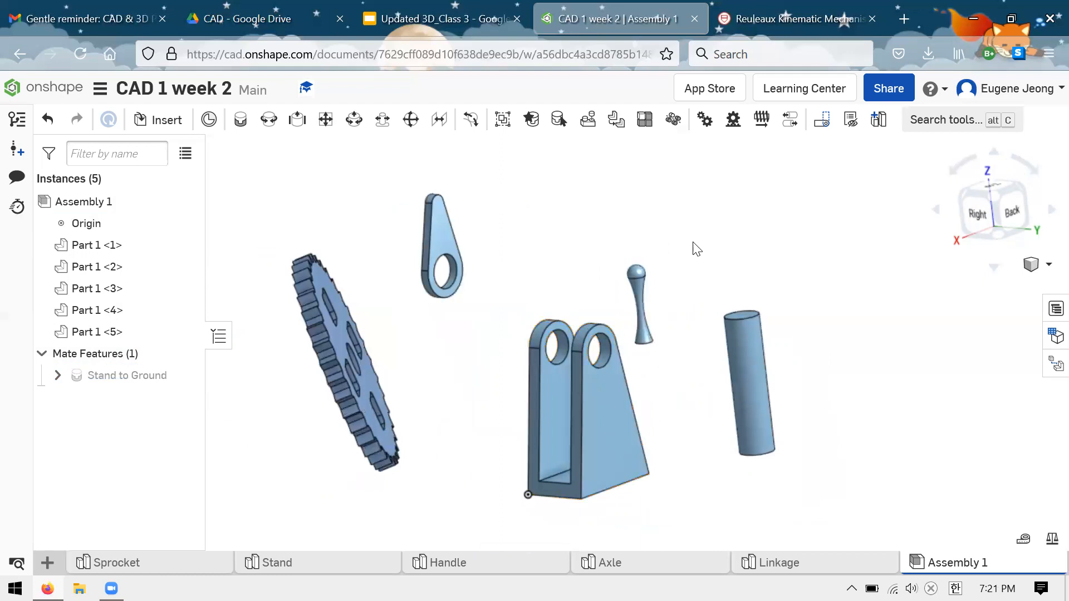
pyautogui.moveTo(694, 245); pyautogui.dragTo(675, 339, button='right')
pyautogui.moveTo(799, 456); pyautogui.dragTo(663, 277, button='right')
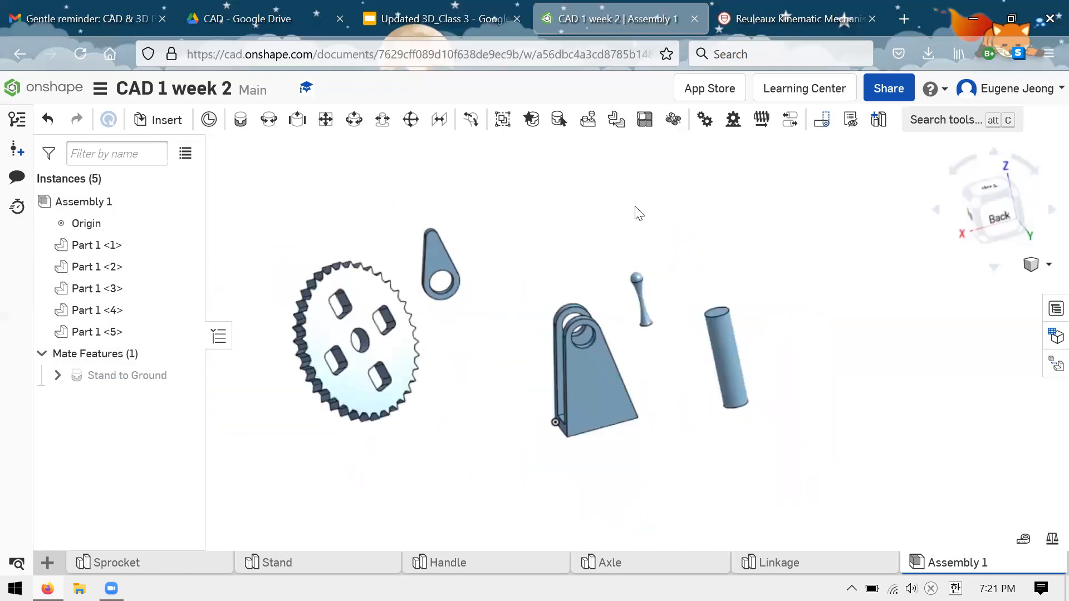
pyautogui.moveTo(635, 207); pyautogui.dragTo(564, 116, button='right')
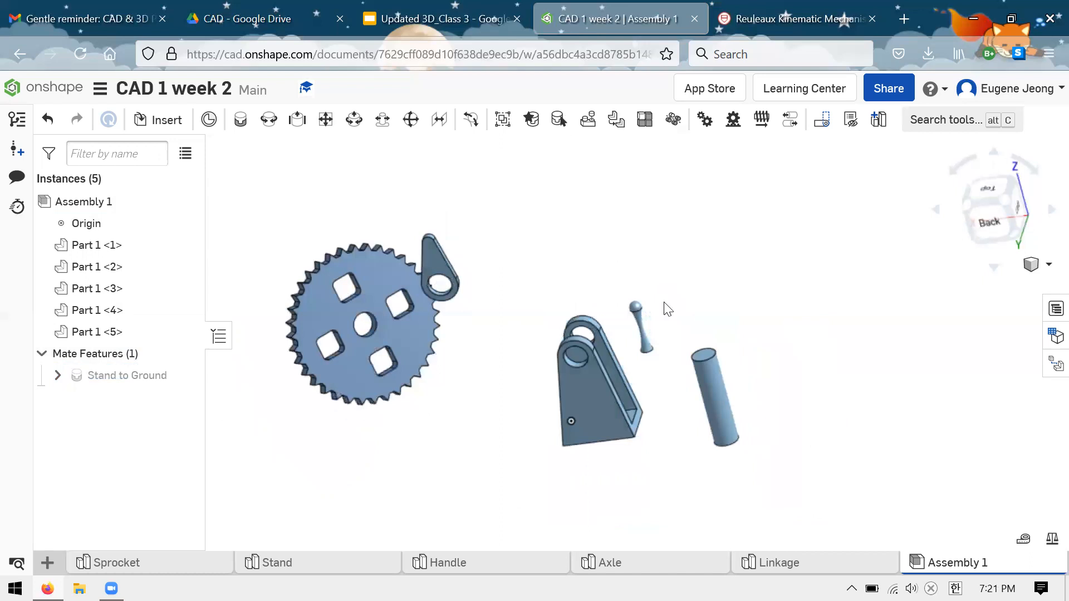
# - Move the axle into the space between the sprocket and the stand, just below the linkage, and clear the selection
pyautogui.scroll(2, 405, 296)
pyautogui.moveTo(821, 450); pyautogui.dragTo(519, 369)
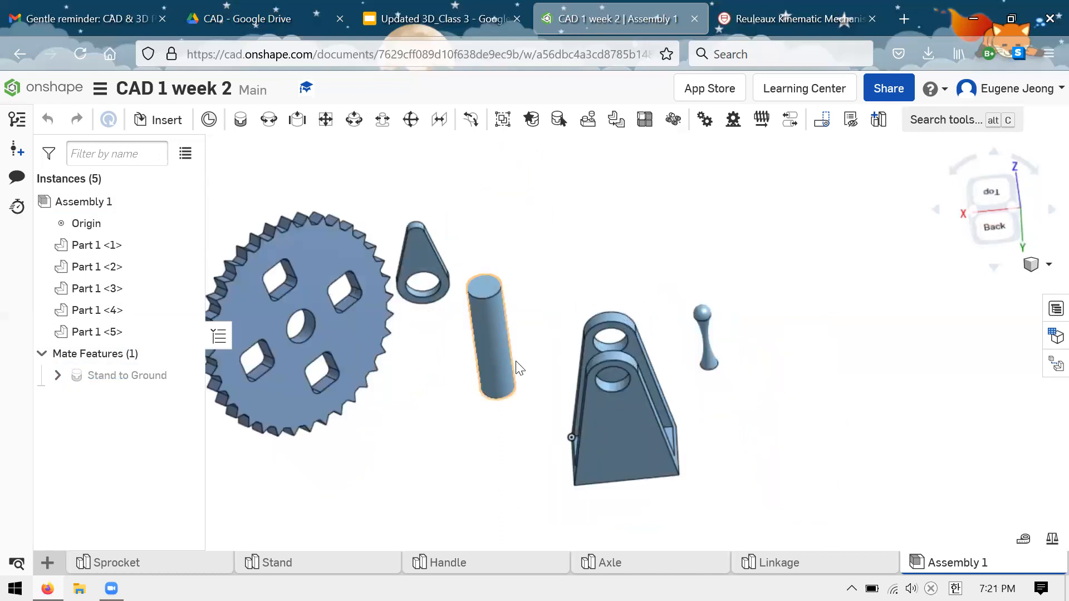
pyautogui.moveTo(566, 269); pyautogui.dragTo(518, 353, button='right')
pyautogui.click(480, 338)
pyautogui.scroll(-3, 706, 238)
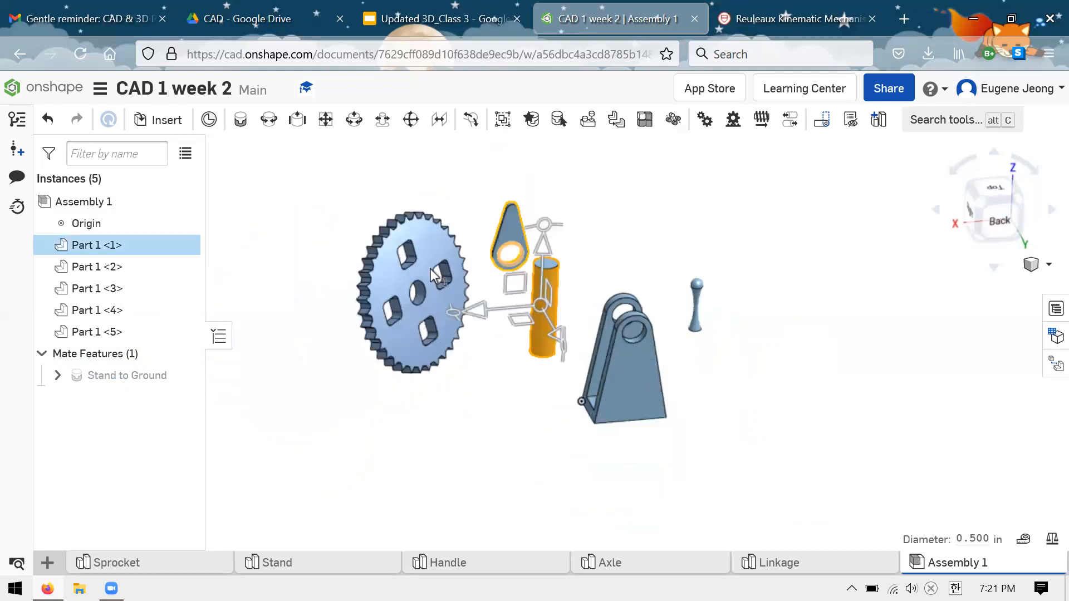
pyautogui.click(544, 300)
pyautogui.click(549, 308)
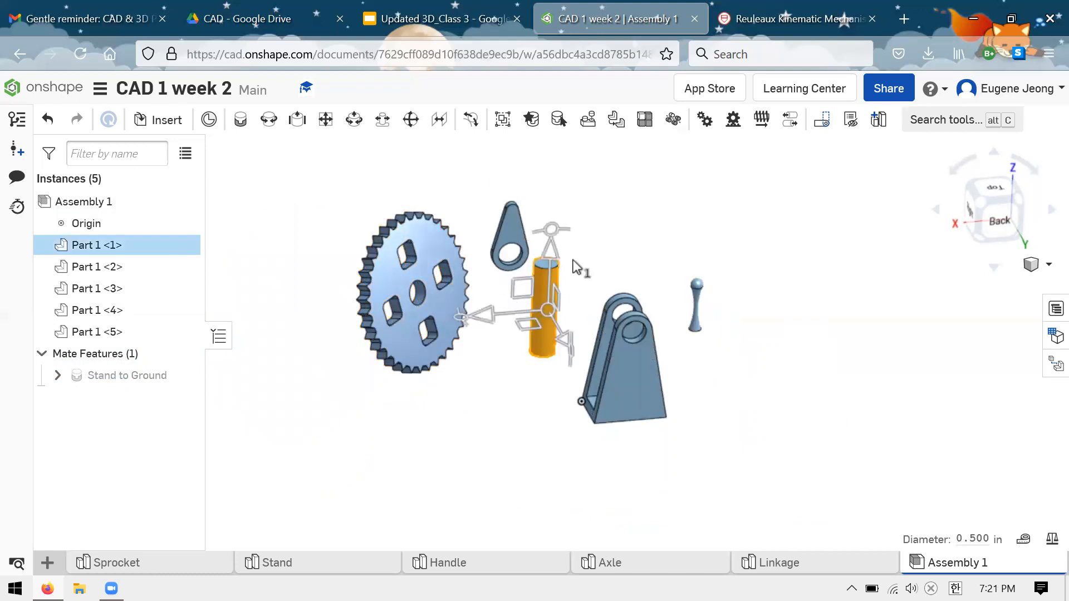
pyautogui.click(512, 268)
pyautogui.click(694, 251)
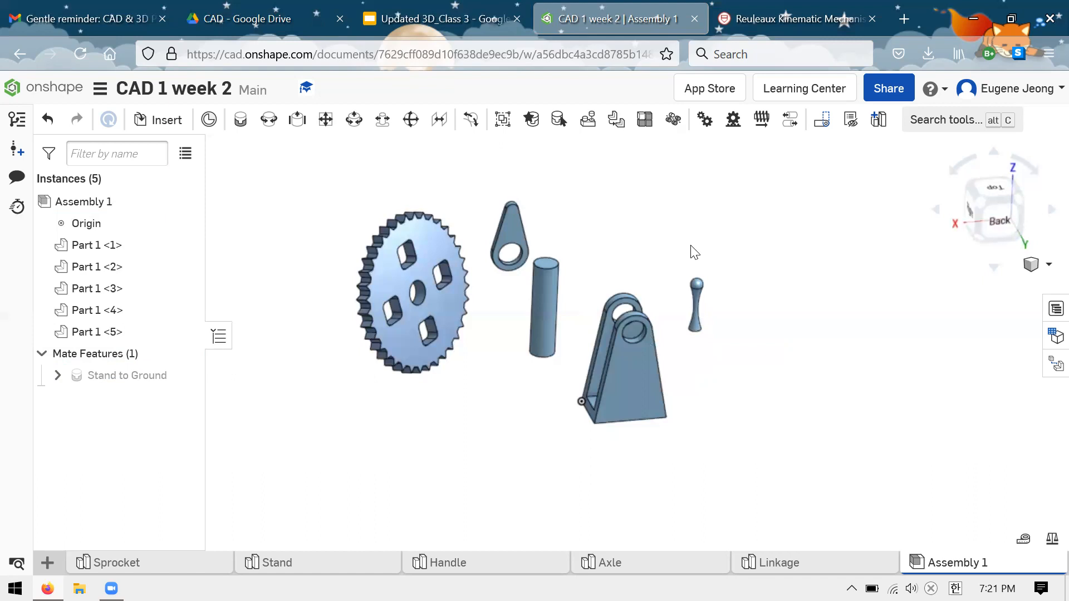
# - Switch to the Google Slides deck, enlarge the sprocket mechanism picture on the Project Choices slide, and return to the Onshape assembly
pyautogui.scroll(3, 640, 195)
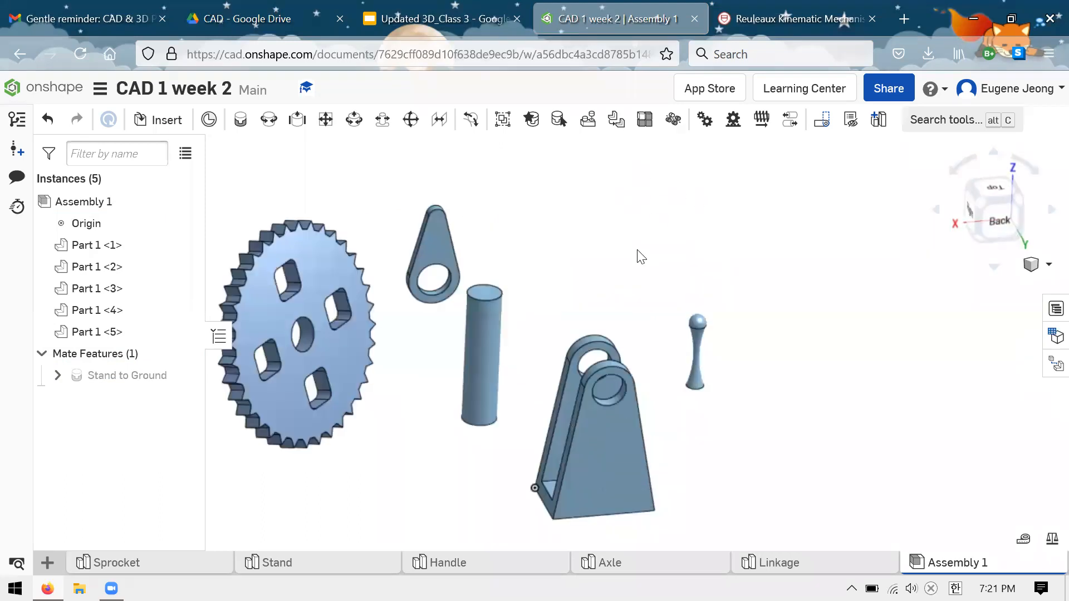
pyautogui.scroll(-1, 689, 251)
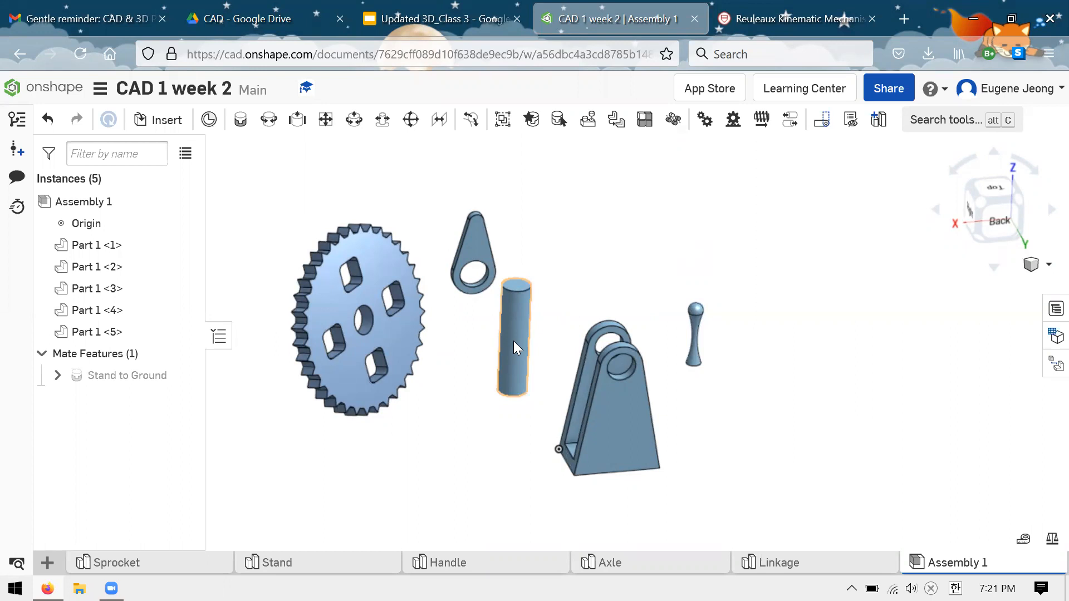
pyautogui.click(450, 32)
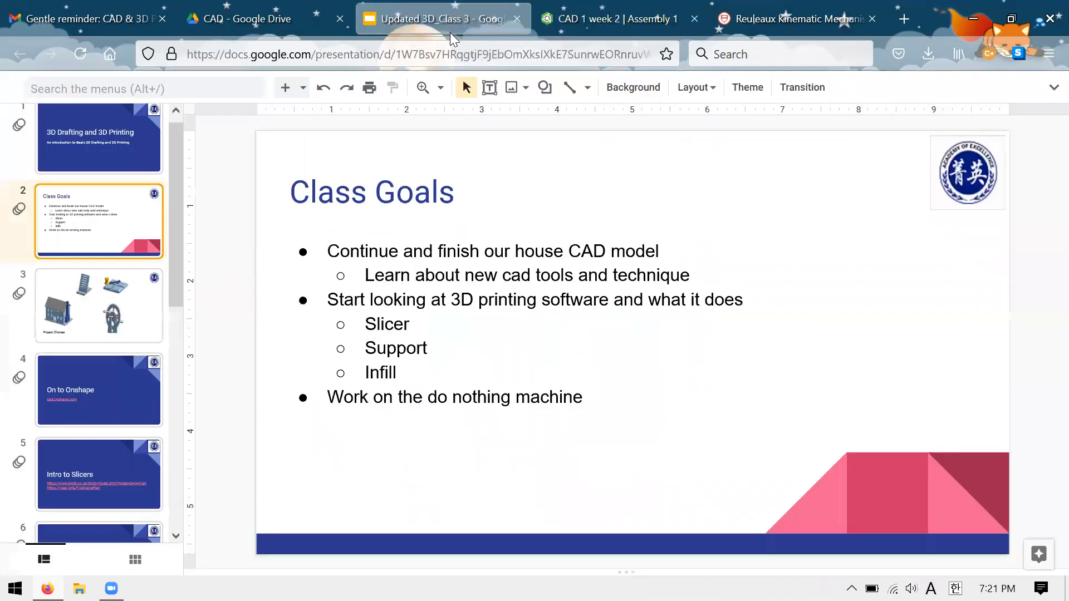
pyautogui.click(98, 301)
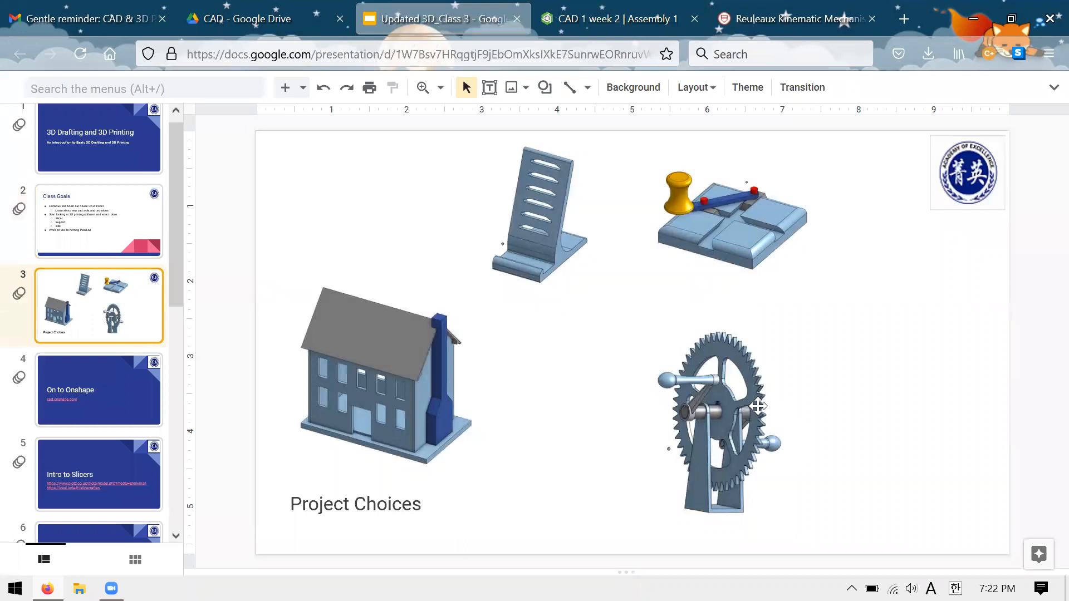
pyautogui.click(726, 406)
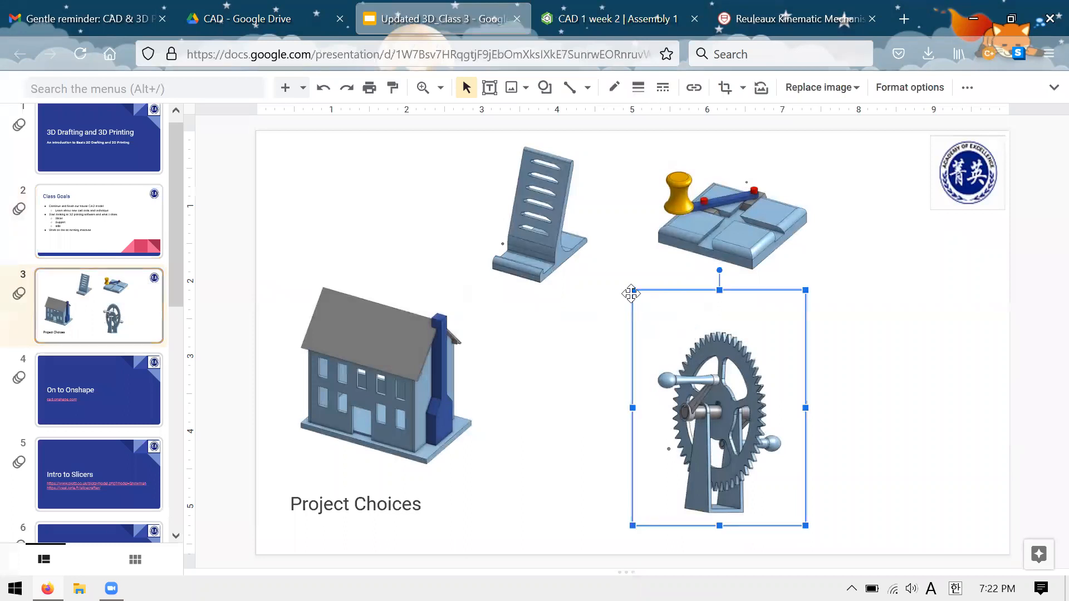
pyautogui.moveTo(633, 290); pyautogui.dragTo(491, 120)
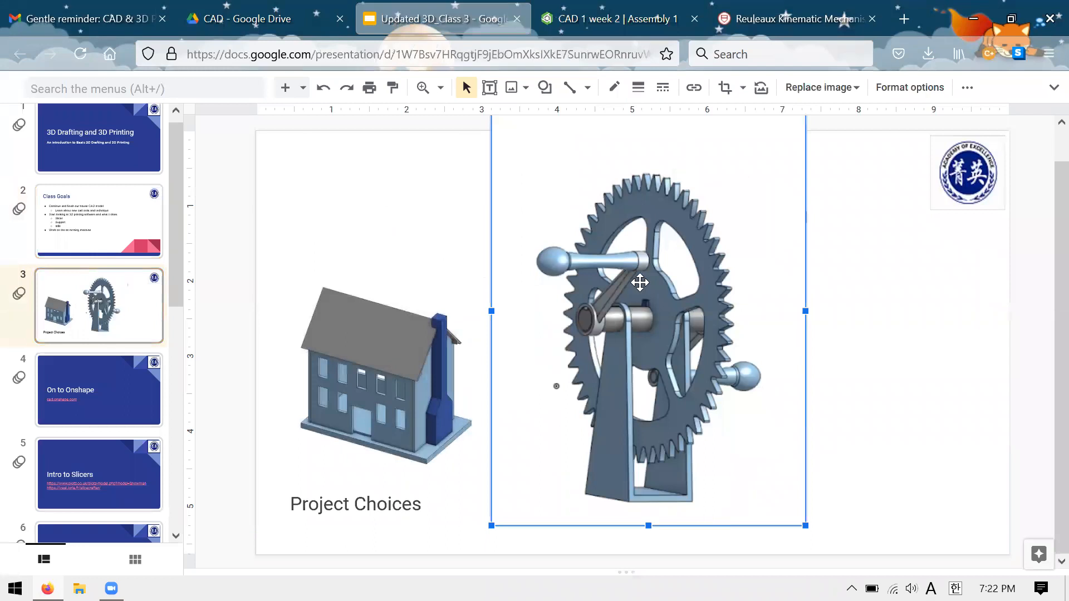
pyautogui.click(650, 22)
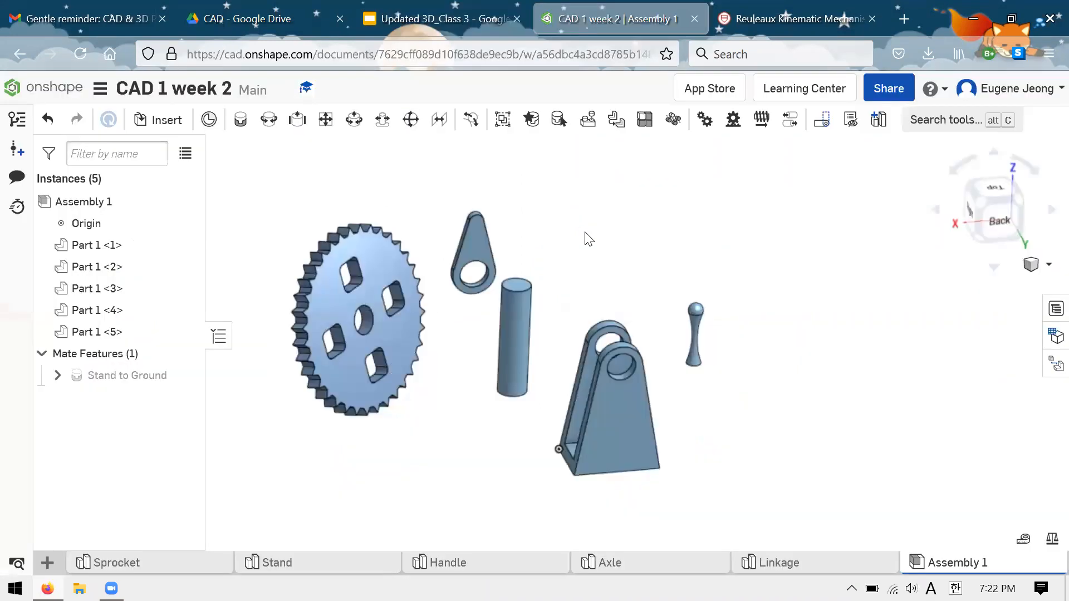
pyautogui.scroll(2, 604, 302)
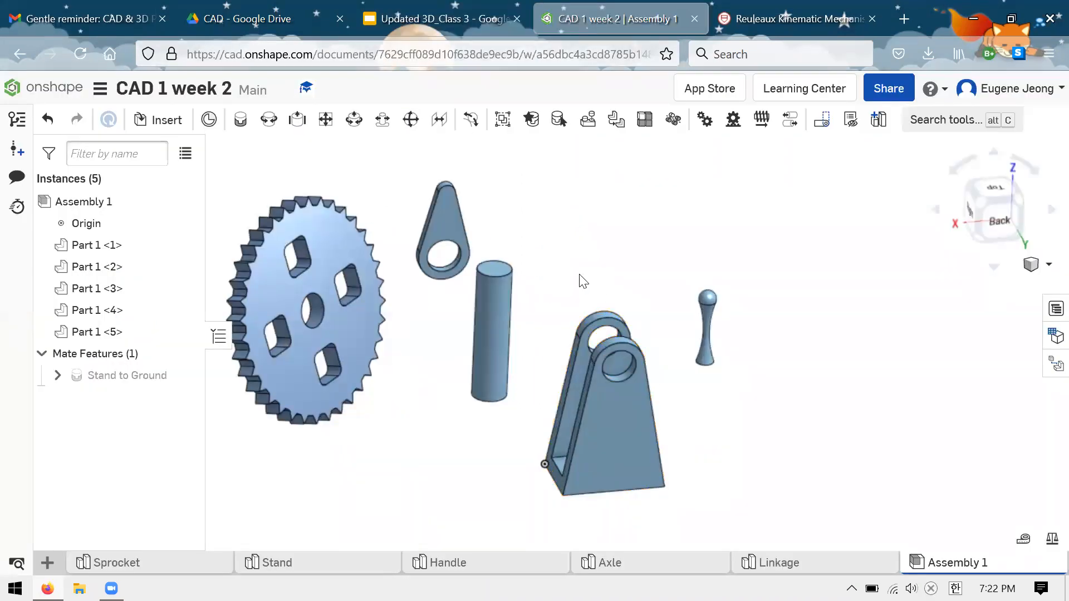
pyautogui.scroll(-1, 614, 251)
pyautogui.scroll(2, 456, 317)
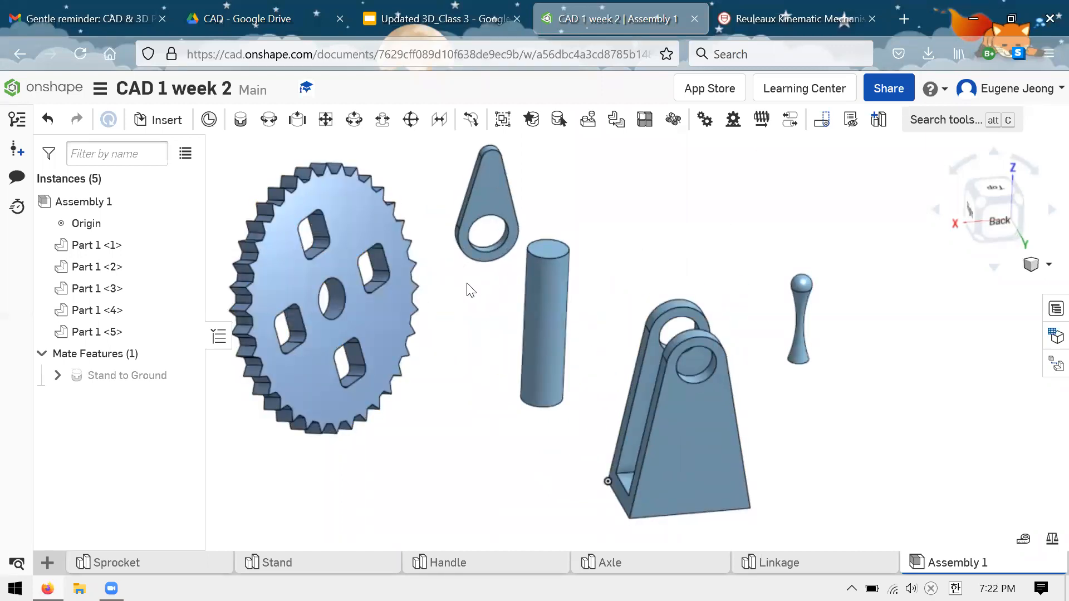
pyautogui.click(239, 121)
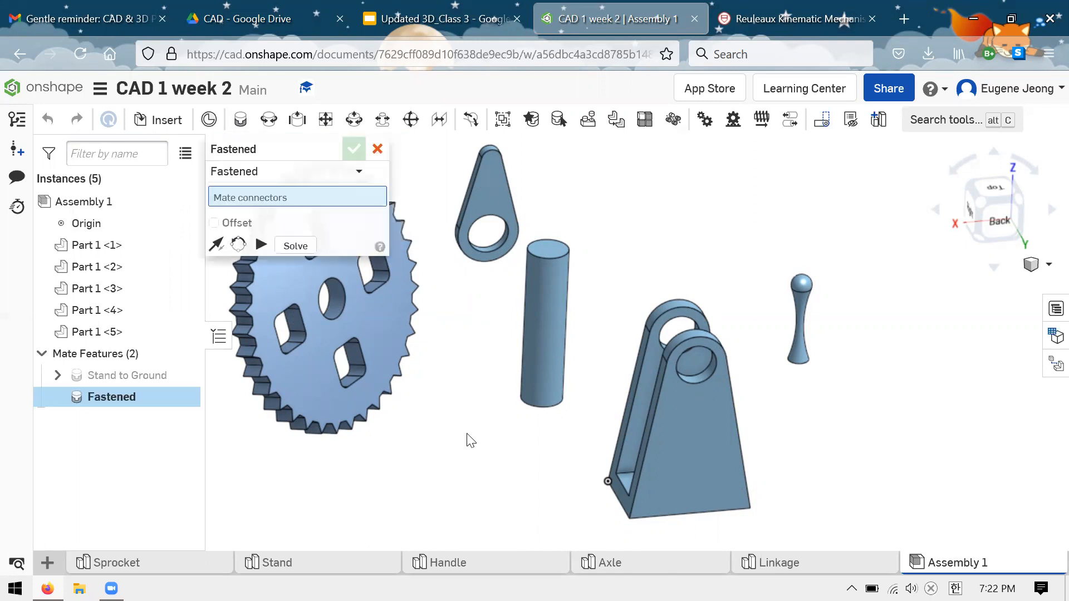
pyautogui.moveTo(472, 384); pyautogui.dragTo(459, 452, button='right')
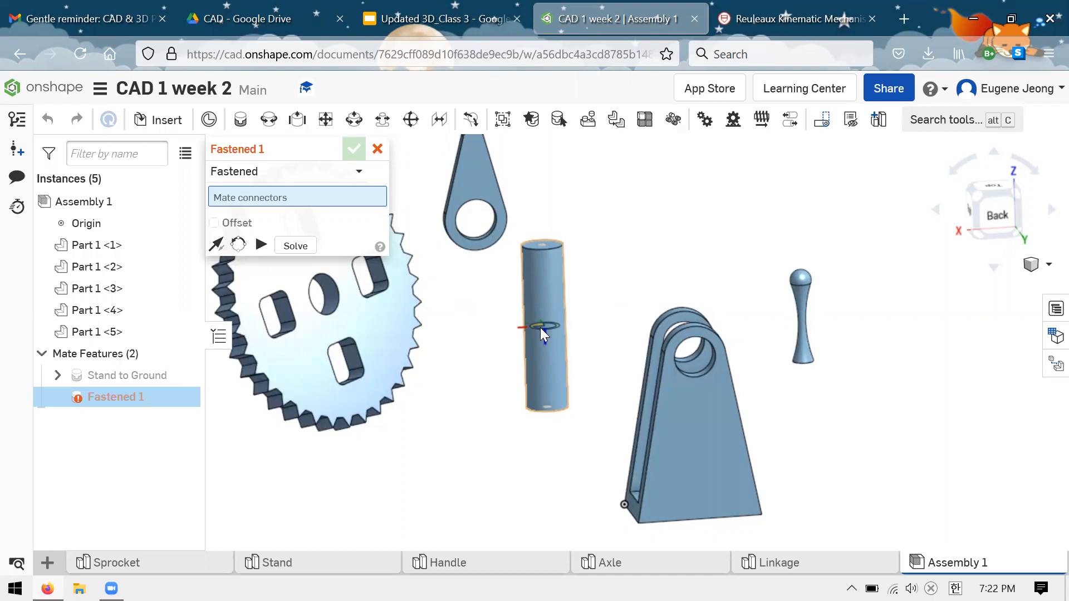
pyautogui.click(377, 148)
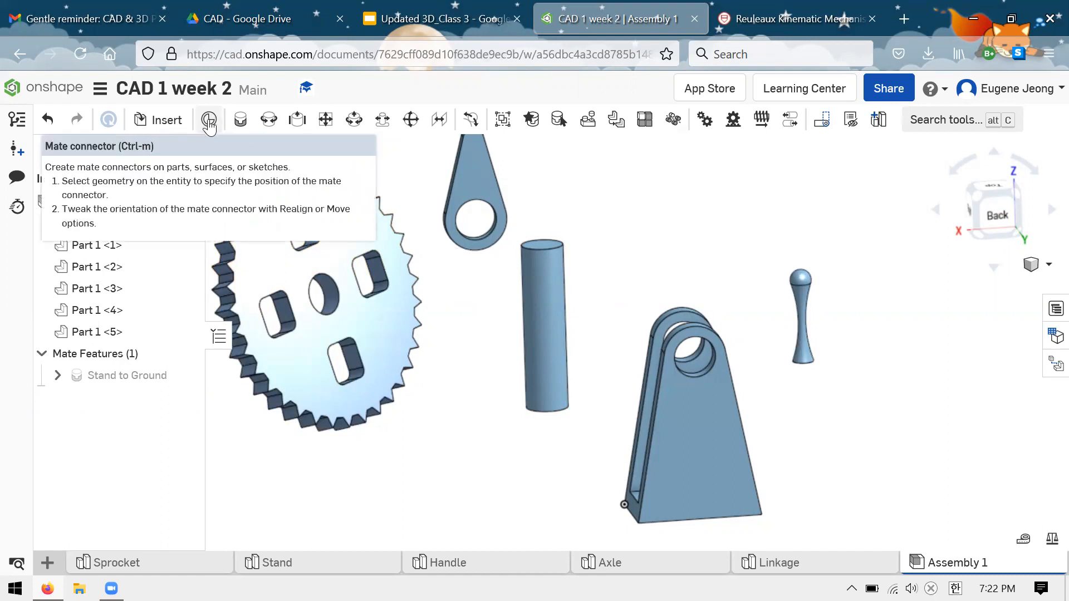
# - Add a mate connector on the axle's upper end face with the Move option enabled, then undo it
pyautogui.click(208, 120)
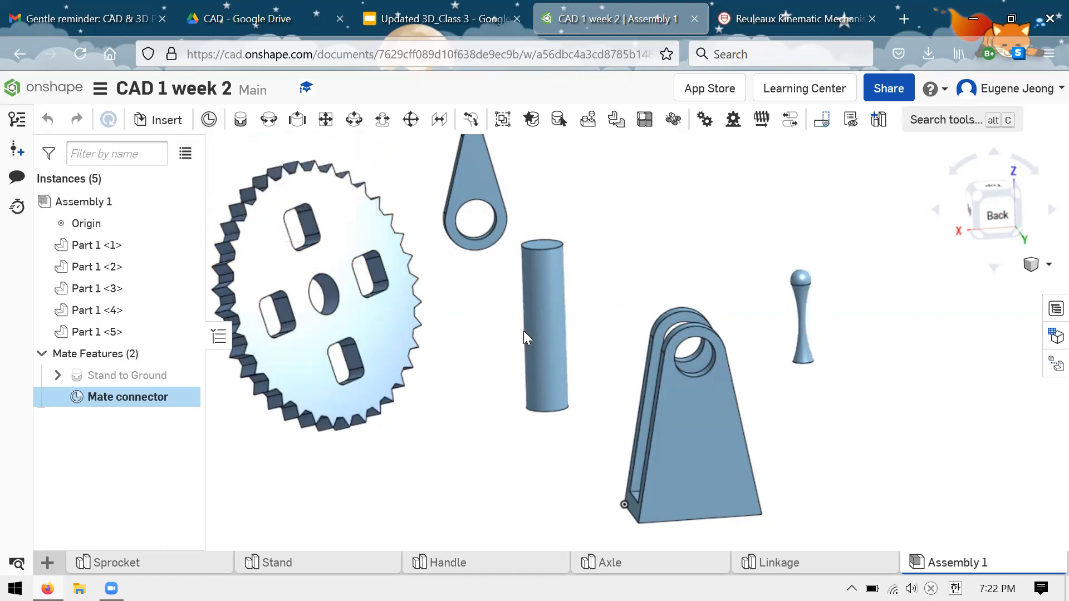
pyautogui.click(540, 245)
pyautogui.click(214, 260)
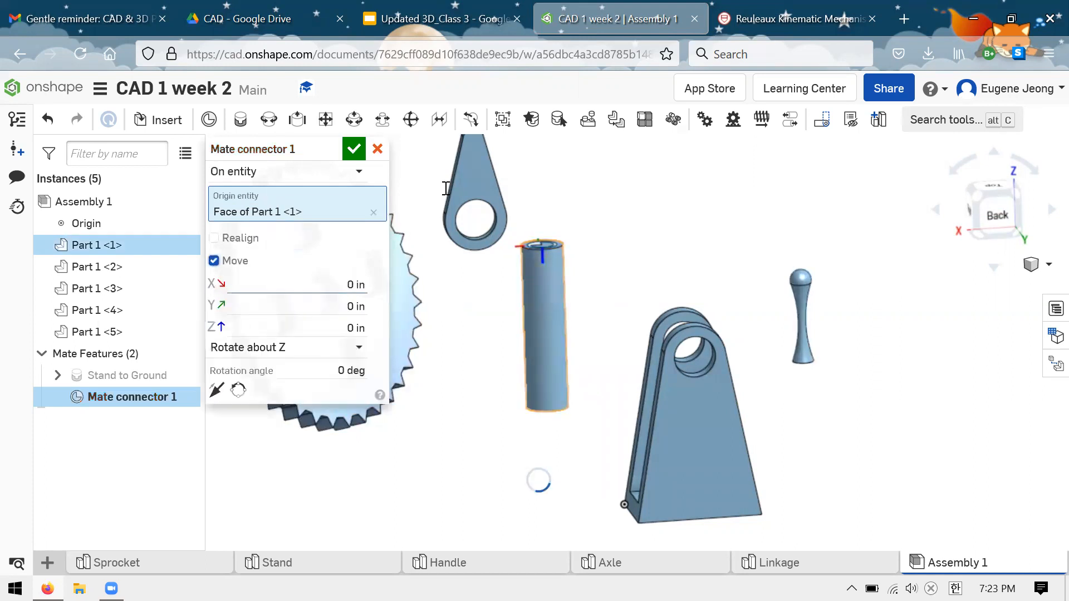
pyautogui.click(354, 149)
pyautogui.hotkey('ctrl', 'z')
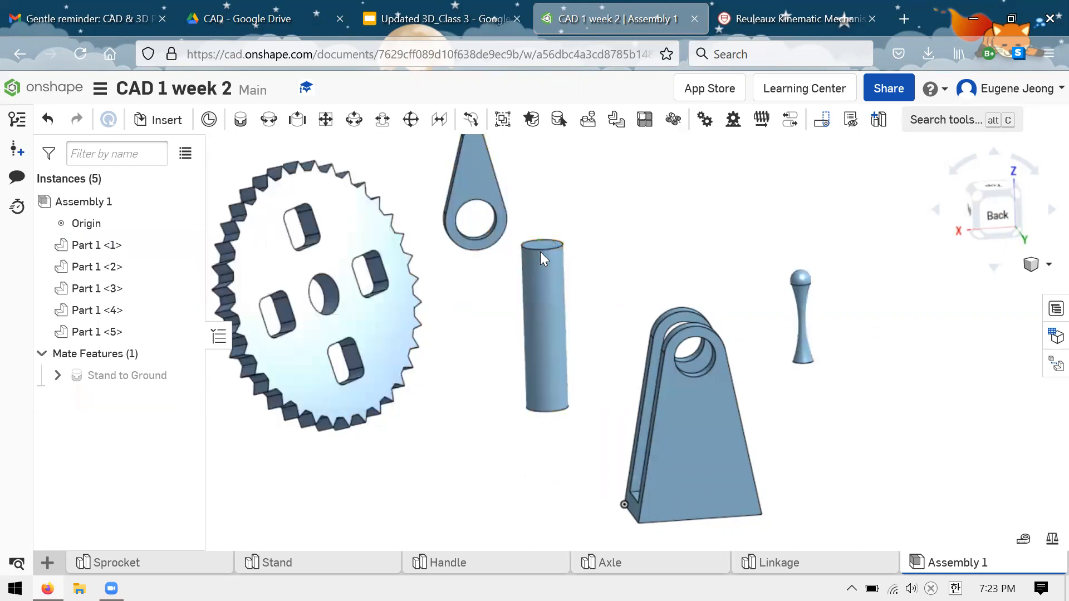
# - Start a Fastened mate and pick the mate connector at the middle of the axle's length
pyautogui.click(239, 120)
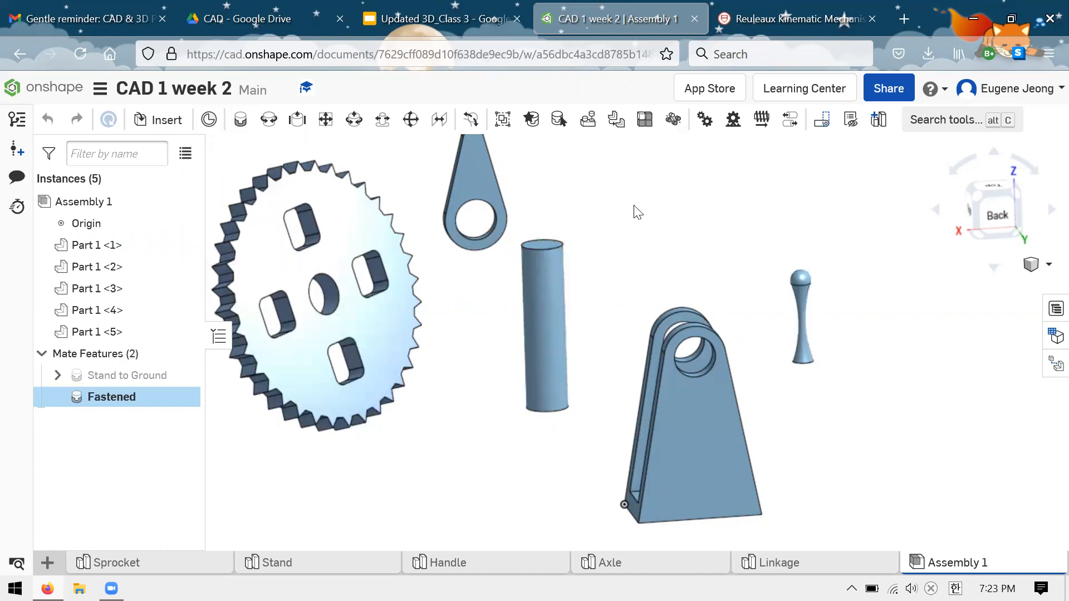
pyautogui.scroll(2, 496, 295)
pyautogui.scroll(-2, 641, 382)
pyautogui.scroll(1, 711, 152)
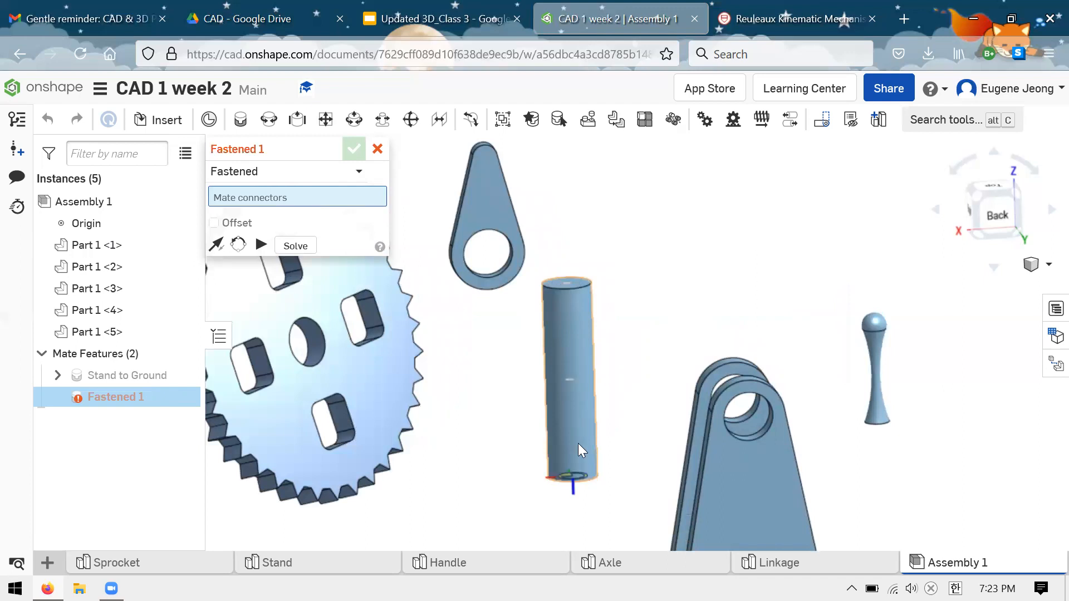
pyautogui.click(565, 380)
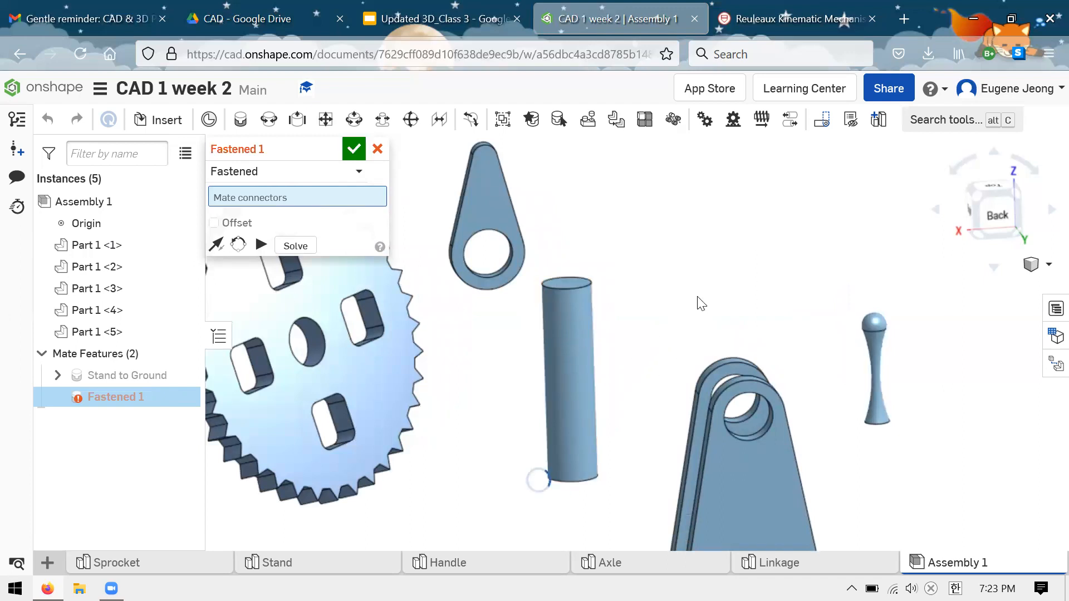
pyautogui.scroll(-3, 700, 304)
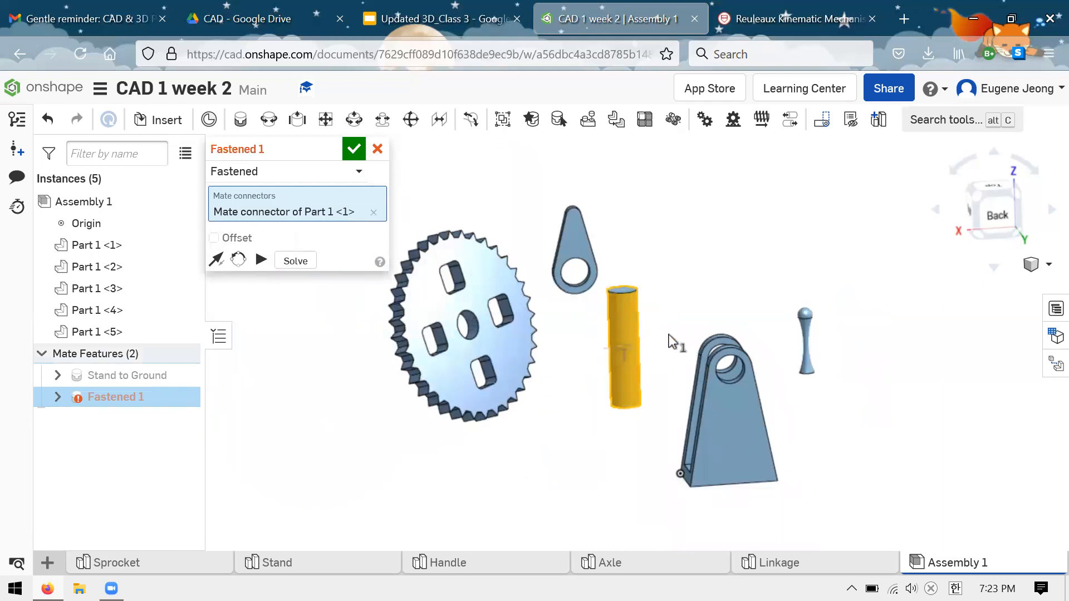
pyautogui.scroll(2, 725, 265)
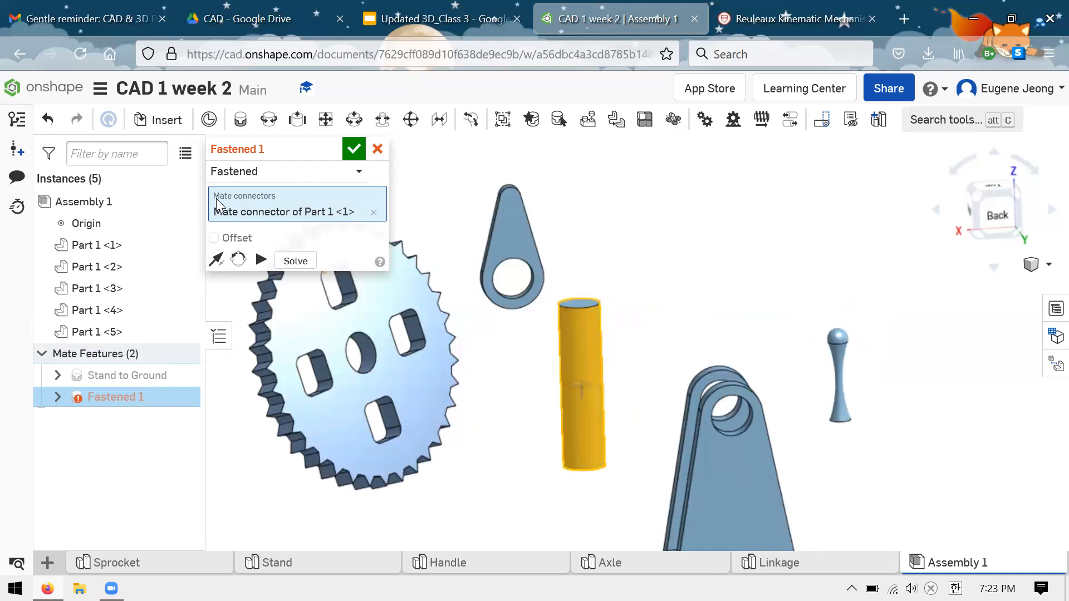
# - Pick the mid-thickness centre of the sprocket's central hole as the second mate connector and accept the Fastened mate
pyautogui.moveTo(606, 241); pyautogui.dragTo(359, 362, button='right')
pyautogui.scroll(3, 340, 335)
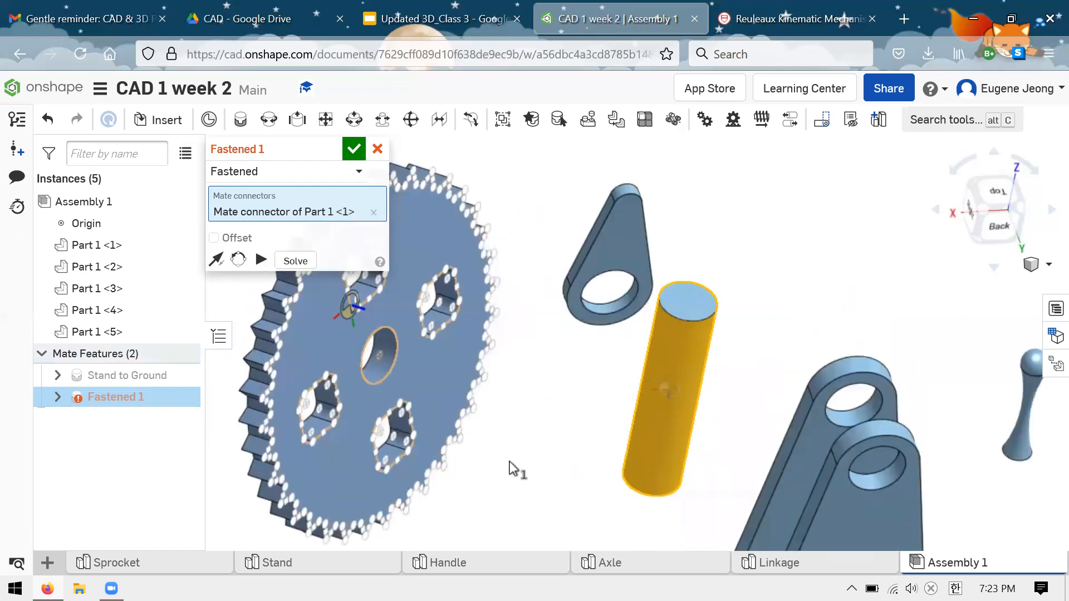
pyautogui.moveTo(584, 448); pyautogui.dragTo(605, 444, button='right')
pyautogui.scroll(5, 481, 394)
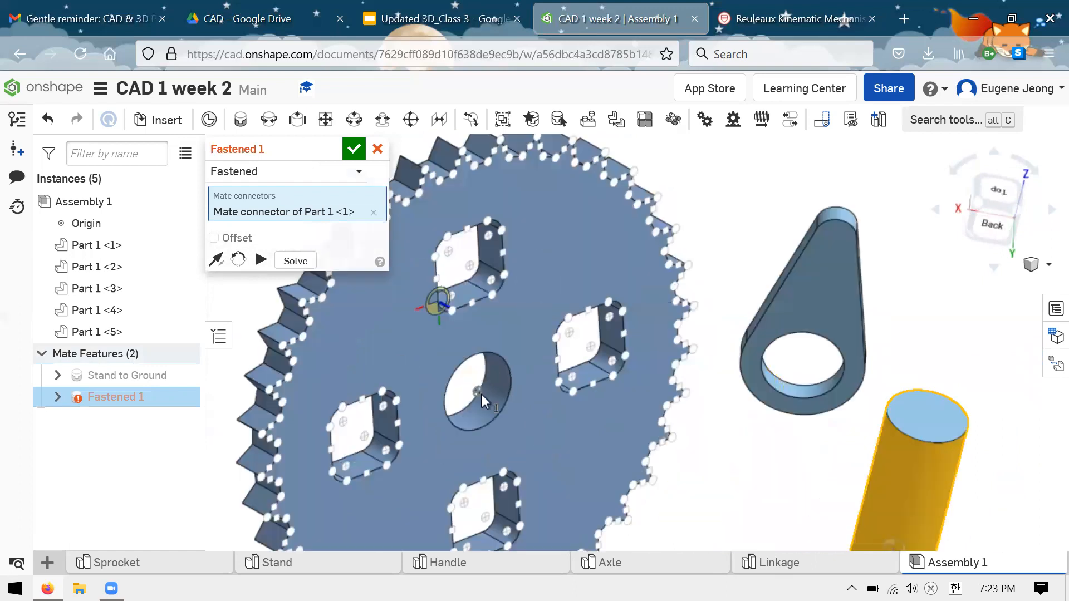
pyautogui.scroll(3, 507, 429)
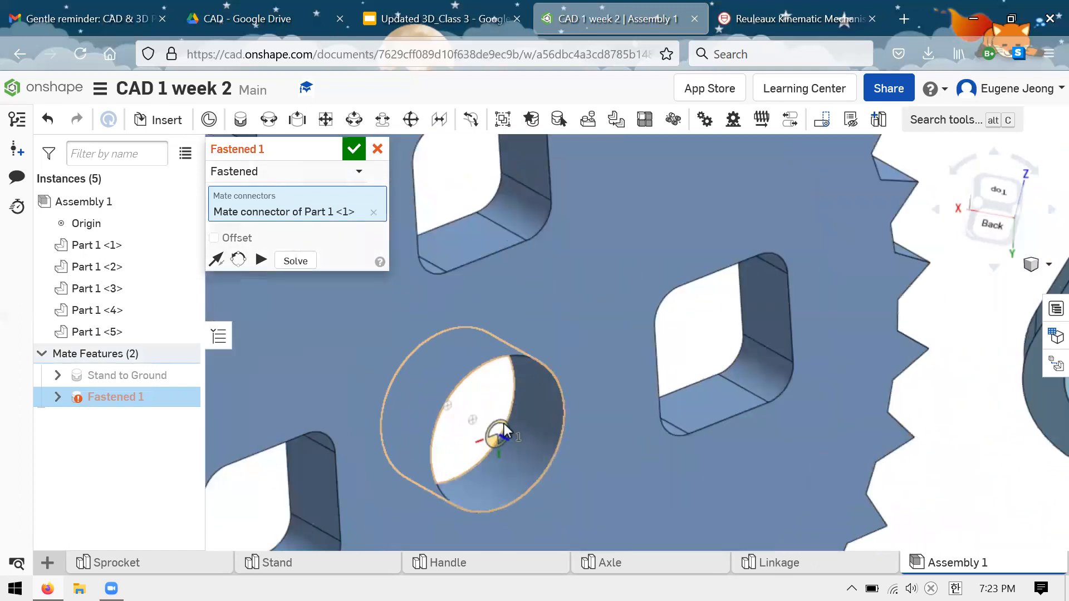
pyautogui.scroll(1, 494, 436)
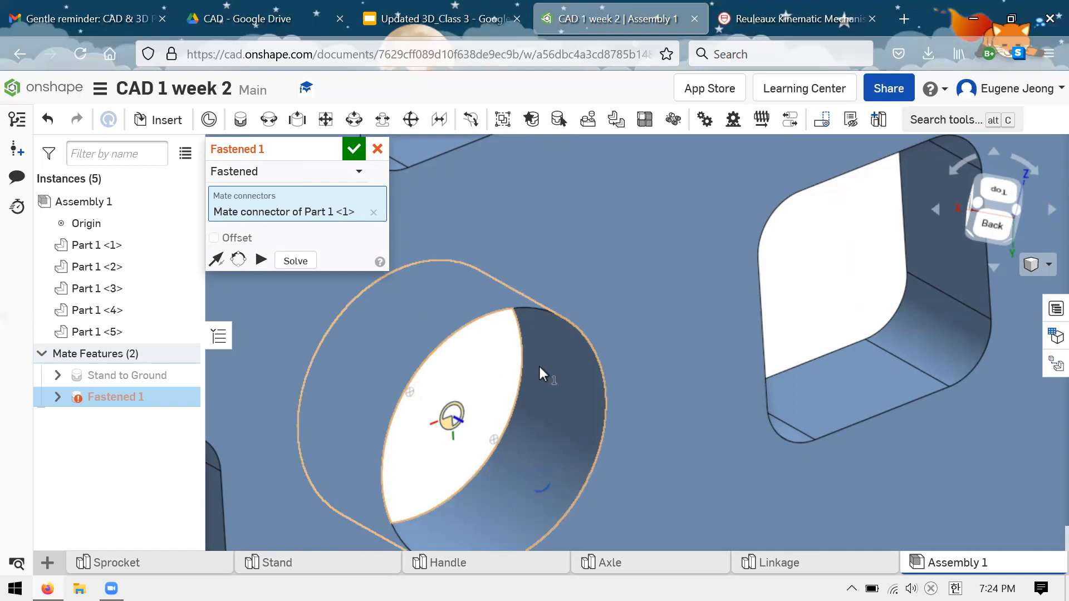
pyautogui.click(453, 421)
pyautogui.click(546, 409)
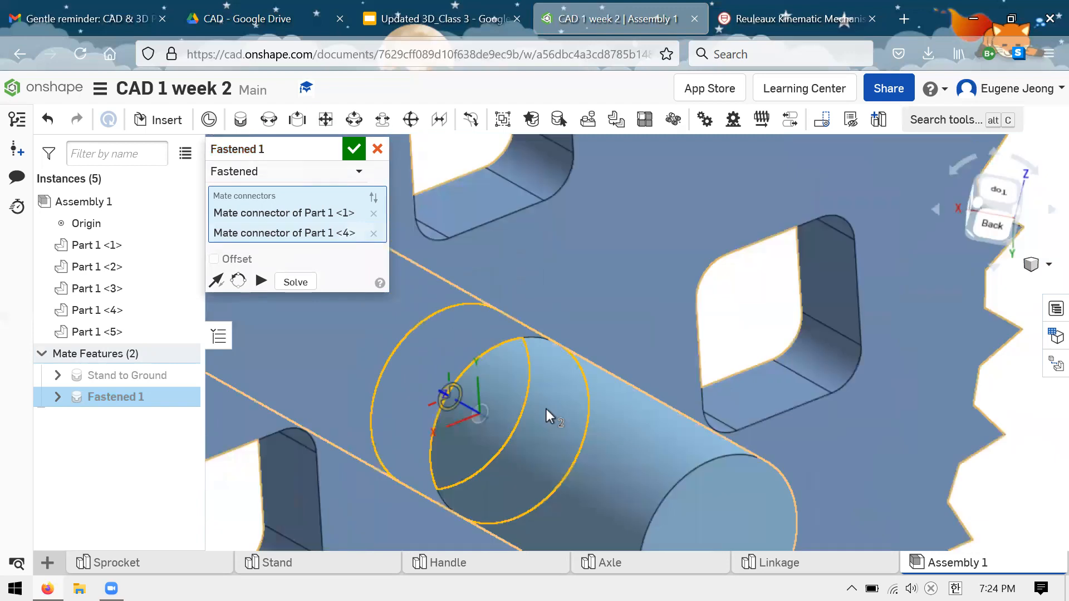
pyautogui.scroll(-2, 700, 222)
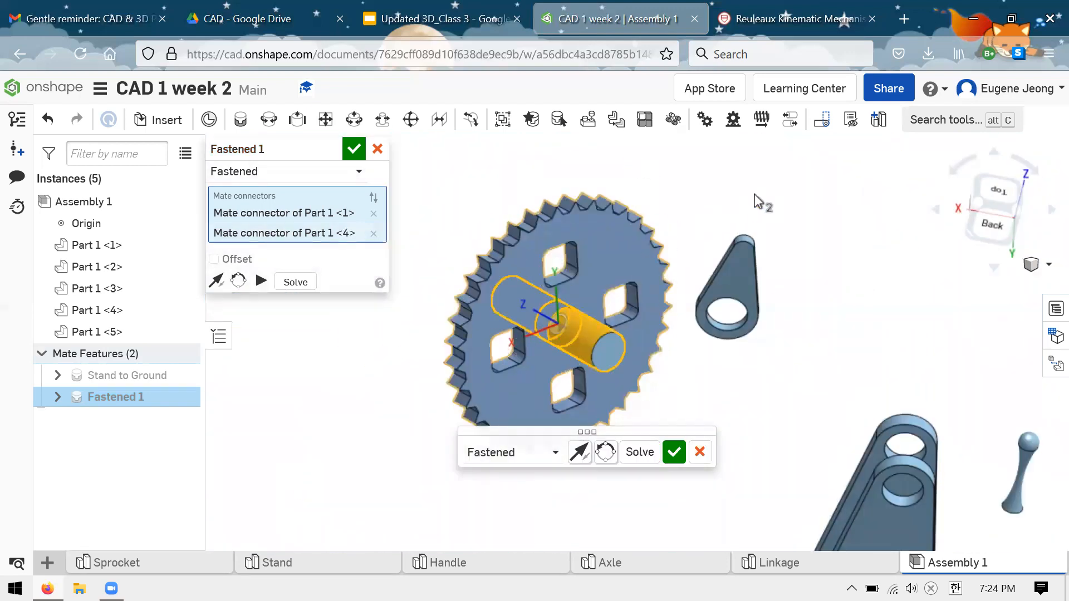
pyautogui.moveTo(713, 189); pyautogui.dragTo(684, 470, button='right')
pyautogui.click(673, 452)
# - Move the joined sprocket and axle to test that they travel together, and leave the empty new Fastened mate
pyautogui.moveTo(642, 351)
pyautogui.mouseDown(button='right')
pyautogui.moveTo(694, 420)
pyautogui.moveTo(615, 348)
pyautogui.moveTo(624, 354)
pyautogui.mouseUp(button='right')
pyautogui.scroll(-5, 612, 389)
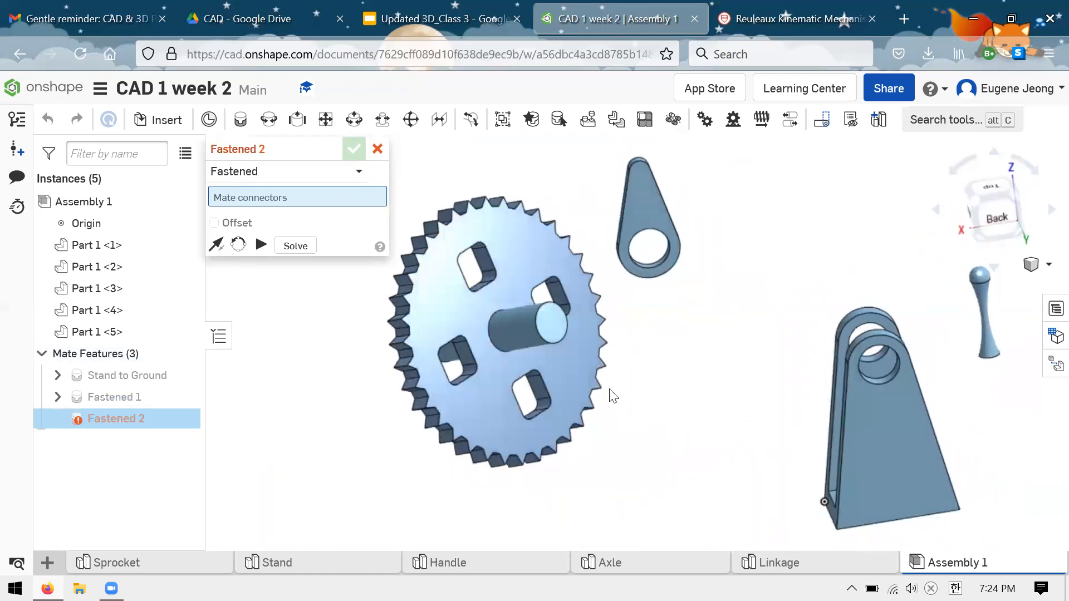
pyautogui.scroll(3, 640, 323)
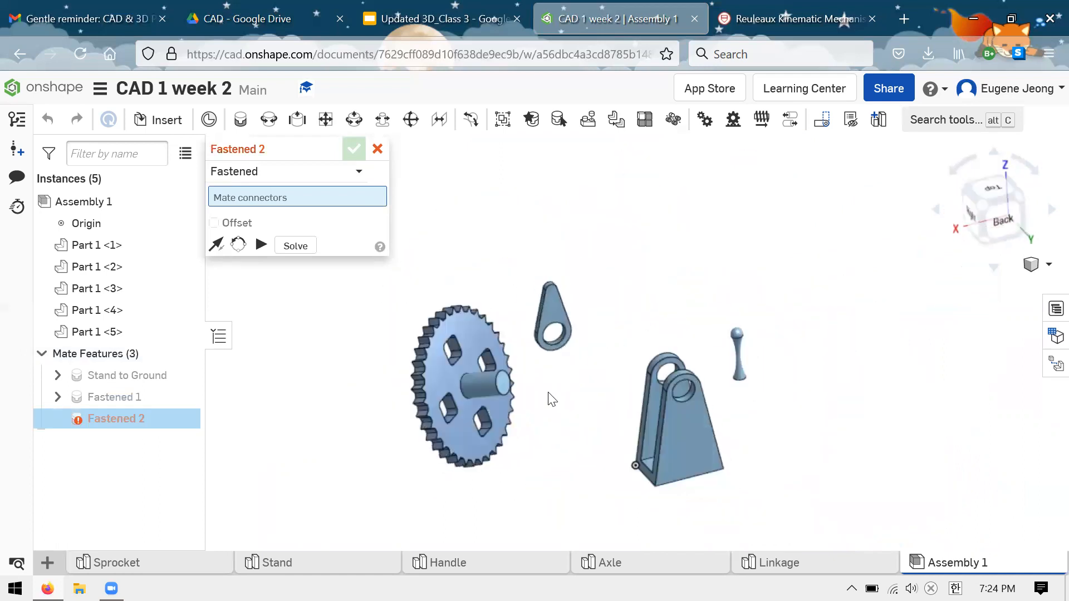
pyautogui.moveTo(464, 367); pyautogui.dragTo(446, 351)
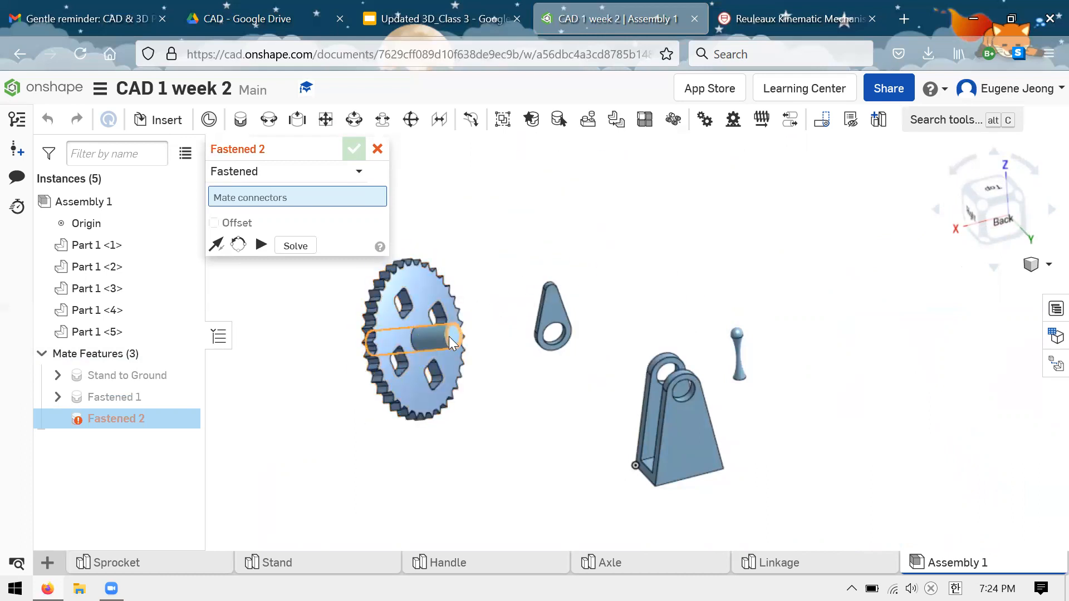
pyautogui.moveTo(371, 353); pyautogui.dragTo(399, 284)
pyautogui.press('Escape')
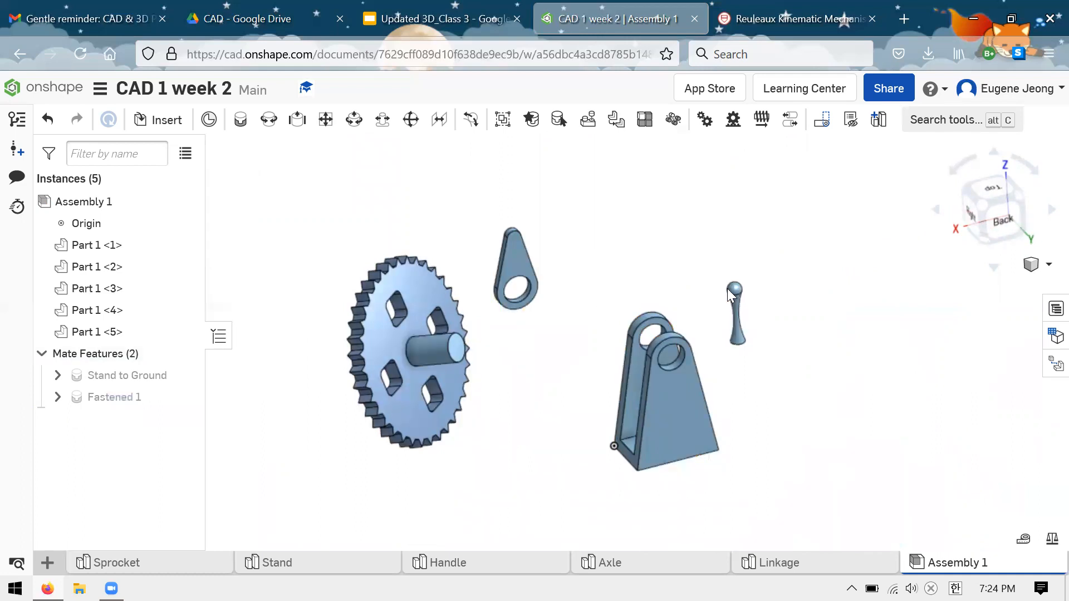
# - Shift the joined sprocket and axle slightly farther away from the stand
pyautogui.moveTo(635, 174); pyautogui.dragTo(519, 185, button='right')
pyautogui.scroll(-2, 656, 260)
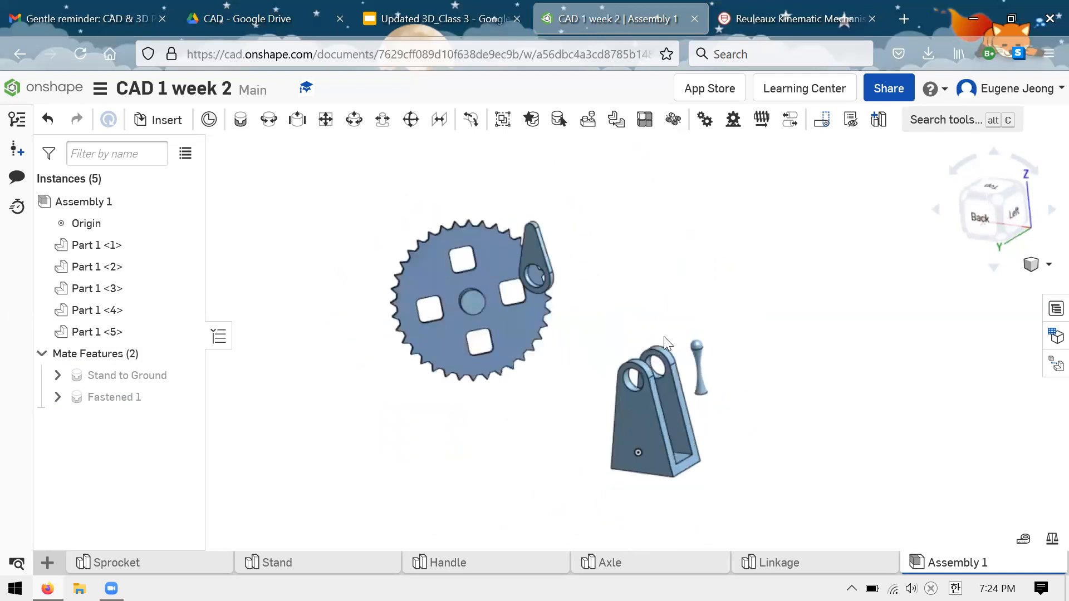
pyautogui.moveTo(673, 246); pyautogui.dragTo(738, 280, button='right')
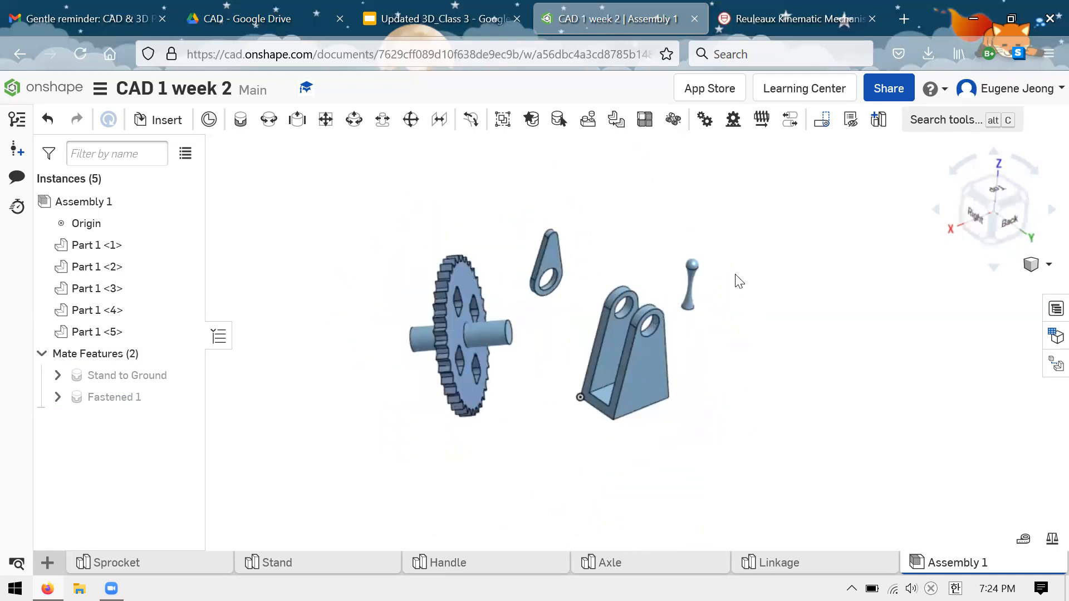
pyautogui.scroll(2, 658, 306)
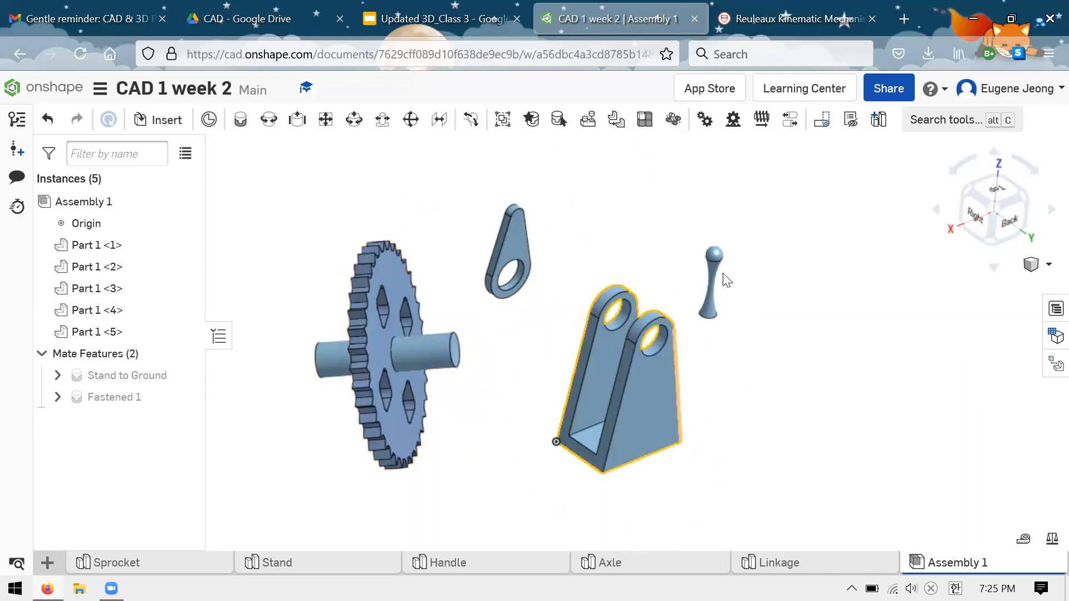
pyautogui.moveTo(758, 396); pyautogui.dragTo(606, 443, button='right')
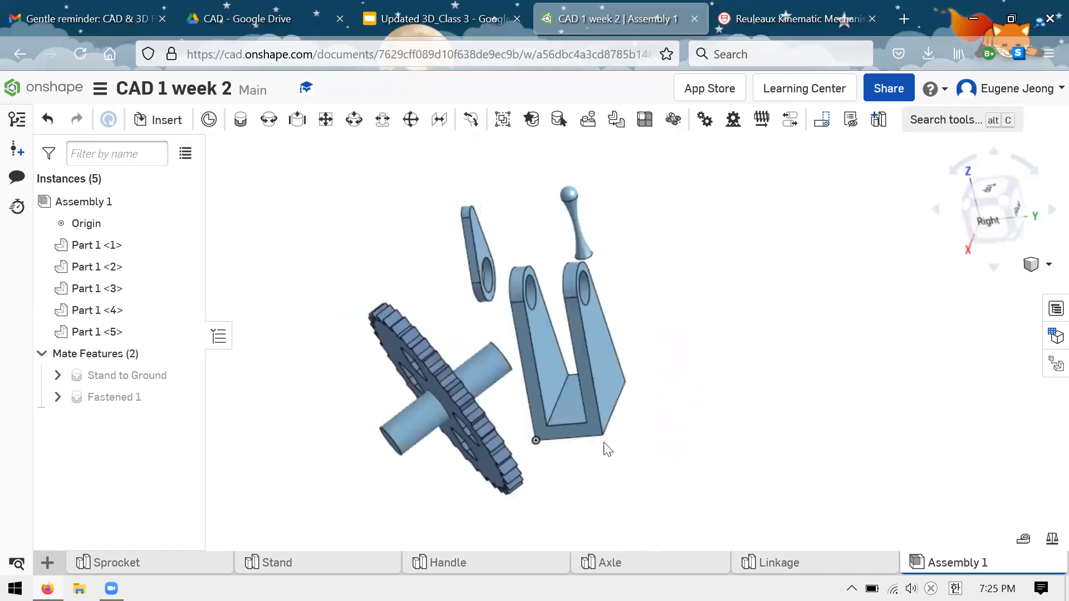
pyautogui.moveTo(687, 379); pyautogui.dragTo(680, 410, button='right')
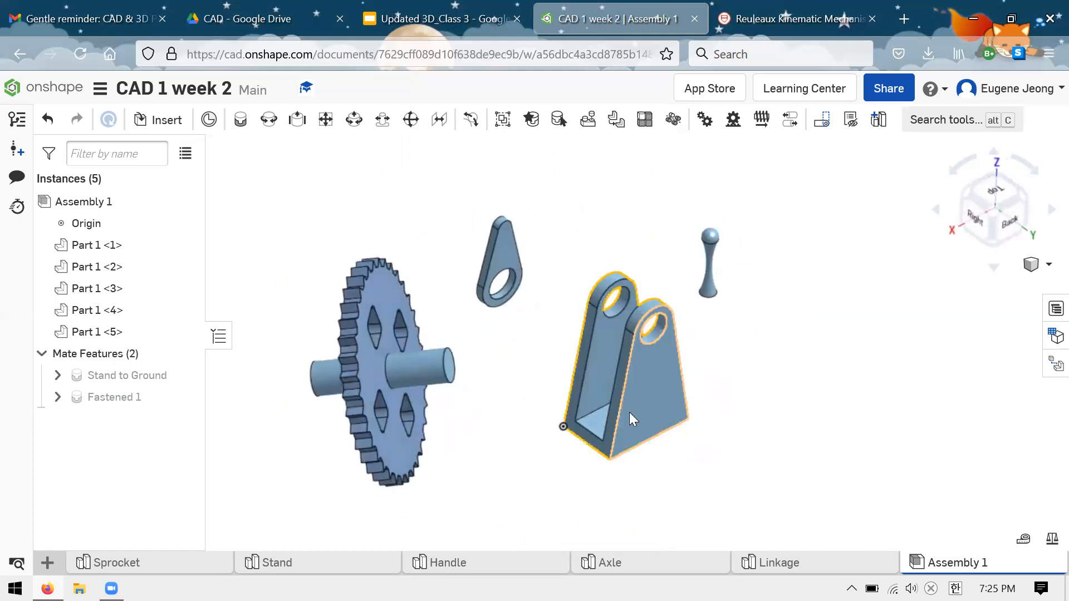
pyautogui.moveTo(668, 318); pyautogui.dragTo(419, 355)
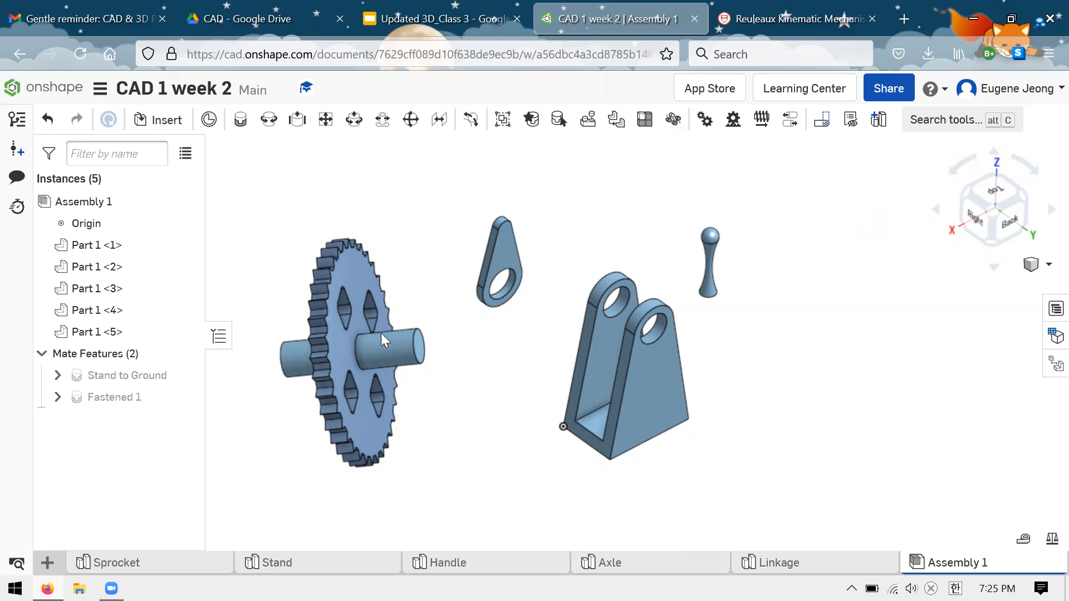
# - Examine how the axle and the linkage are placed relative to the stand, selecting each in turn and clearing the selection
pyautogui.scroll(2, 382, 337)
pyautogui.click(426, 343)
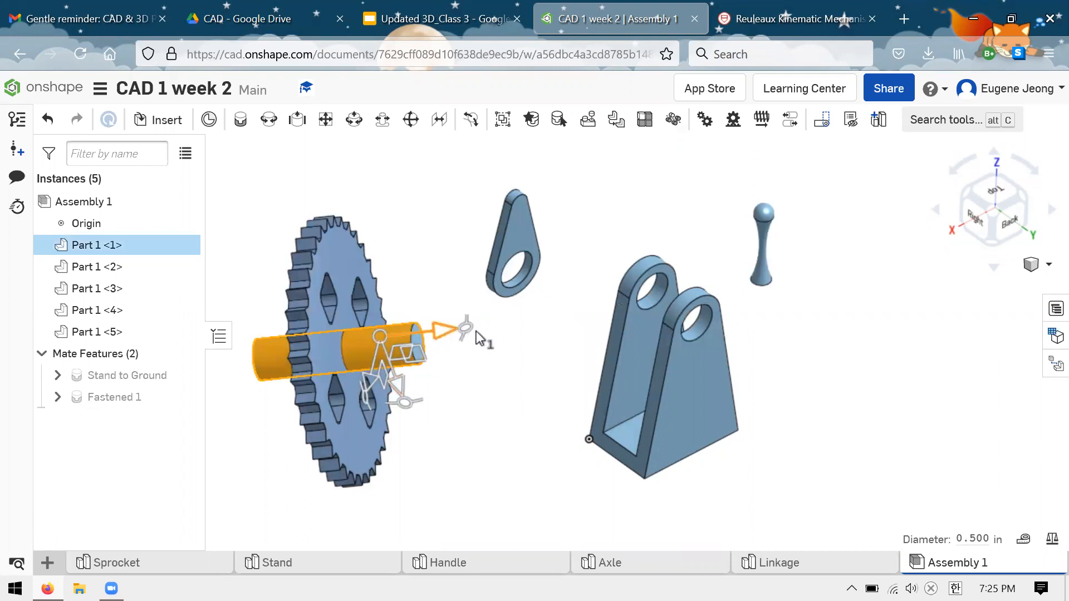
pyautogui.moveTo(497, 380); pyautogui.dragTo(489, 410, button='right')
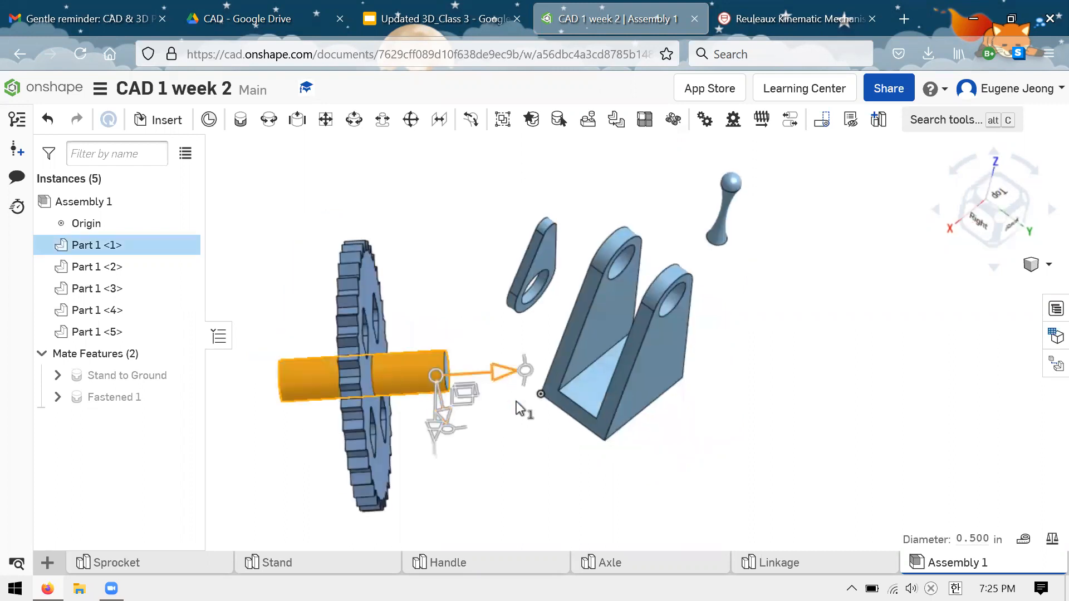
pyautogui.click(565, 473)
pyautogui.click(534, 267)
pyautogui.moveTo(514, 464); pyautogui.dragTo(542, 340, button='right')
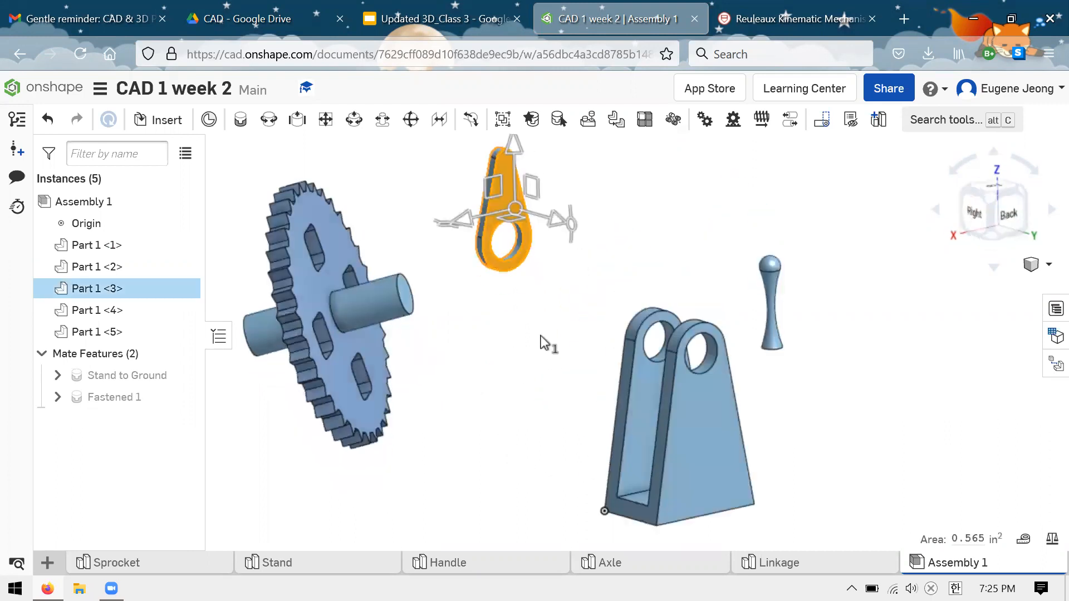
pyautogui.click(540, 337)
pyautogui.scroll(-4, 499, 356)
pyautogui.scroll(2, 548, 285)
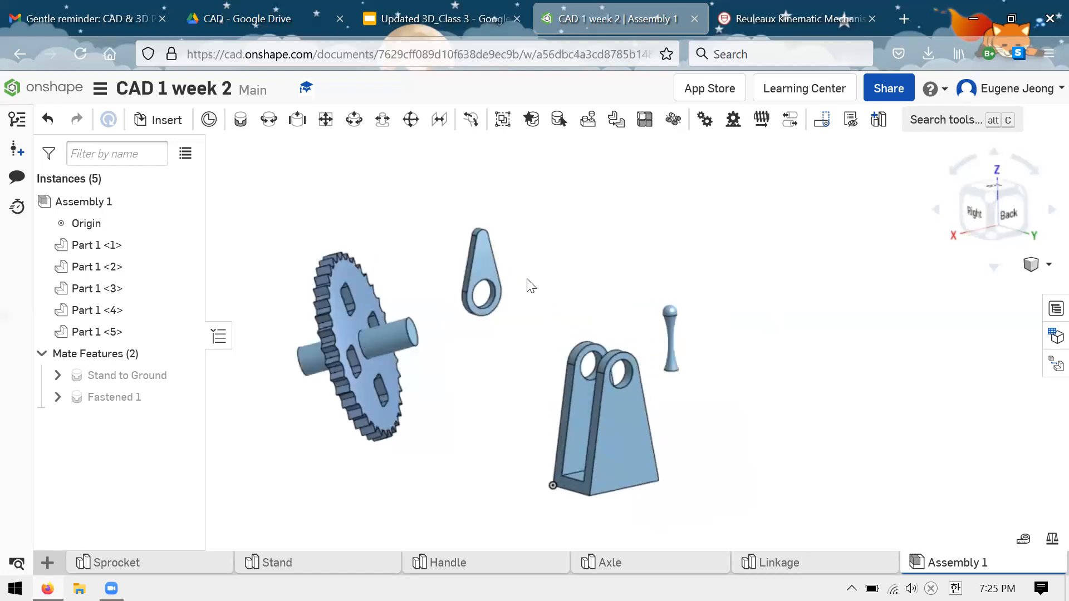
pyautogui.scroll(1, 534, 284)
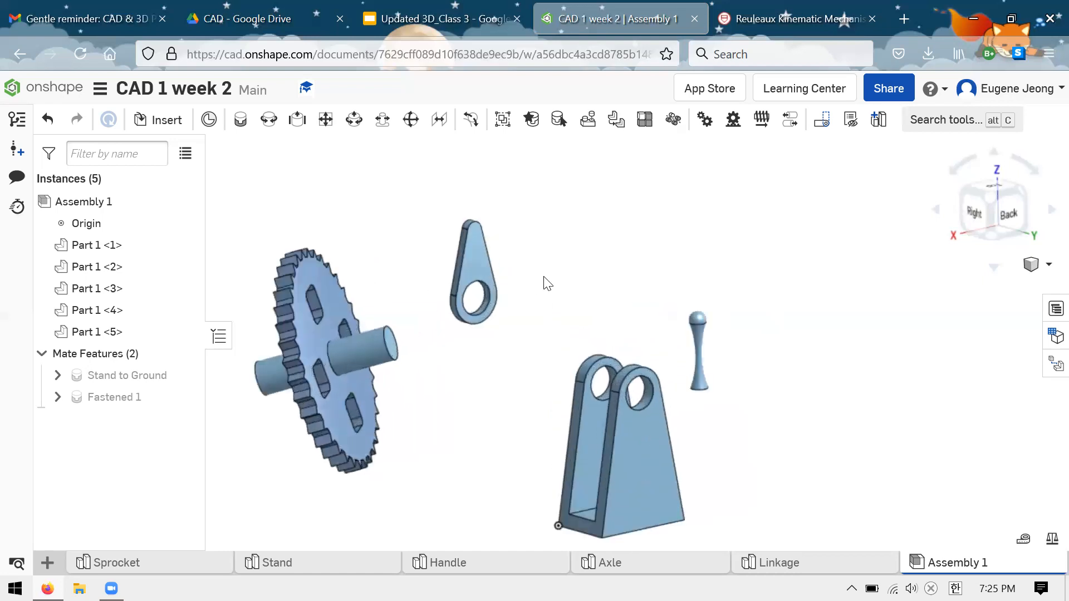
# - Open the Linkage part studio to inspect the linkage's shape and its hole, and return to Assembly 1
pyautogui.click(781, 566)
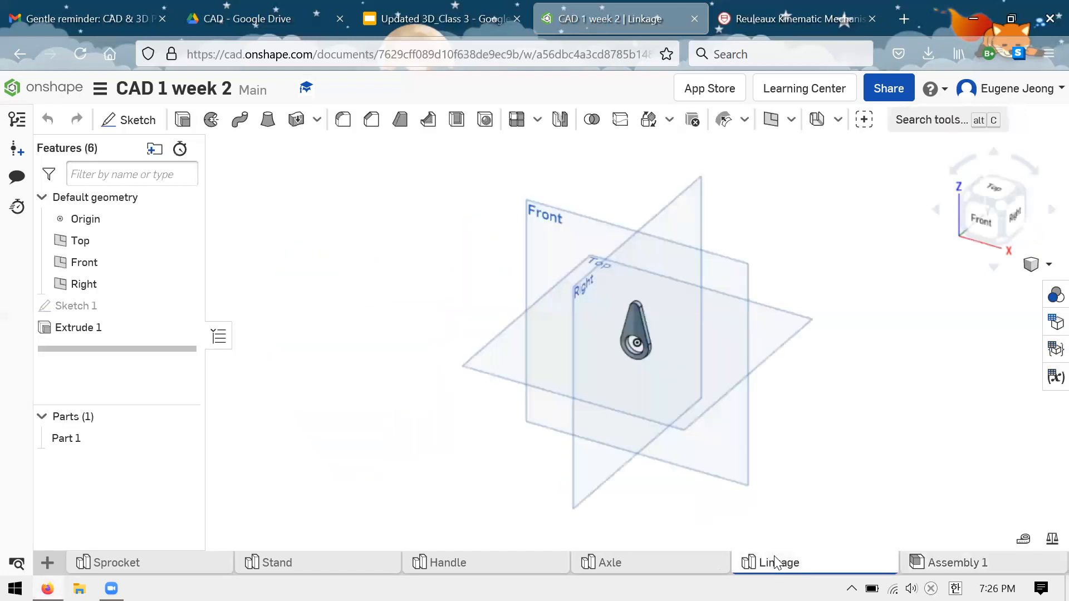
pyautogui.scroll(2, 678, 348)
pyautogui.scroll(1, 672, 340)
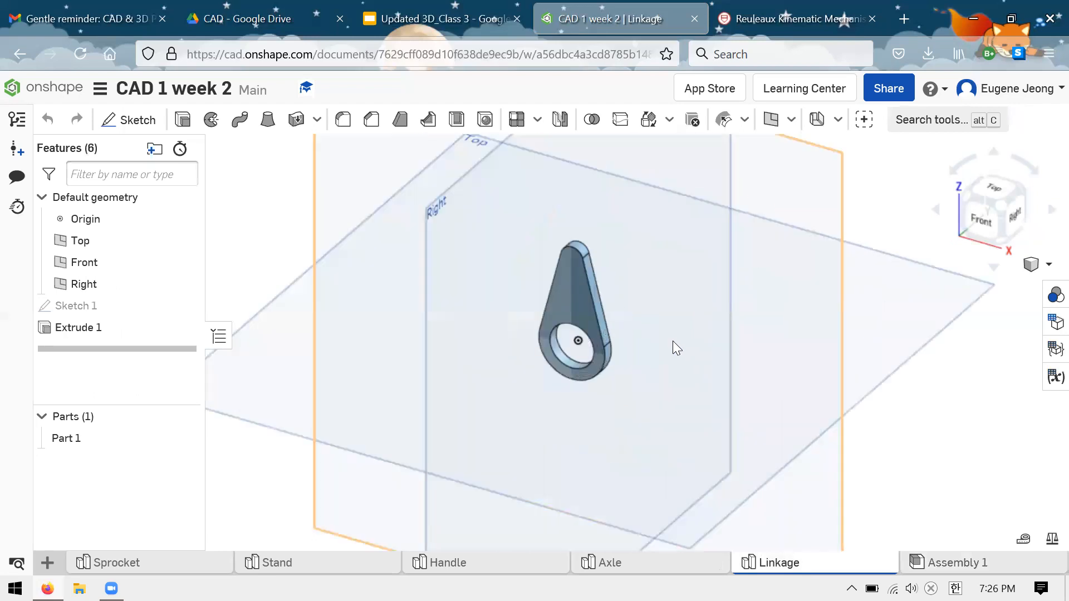
pyautogui.scroll(-1, 604, 286)
pyautogui.scroll(1, 650, 277)
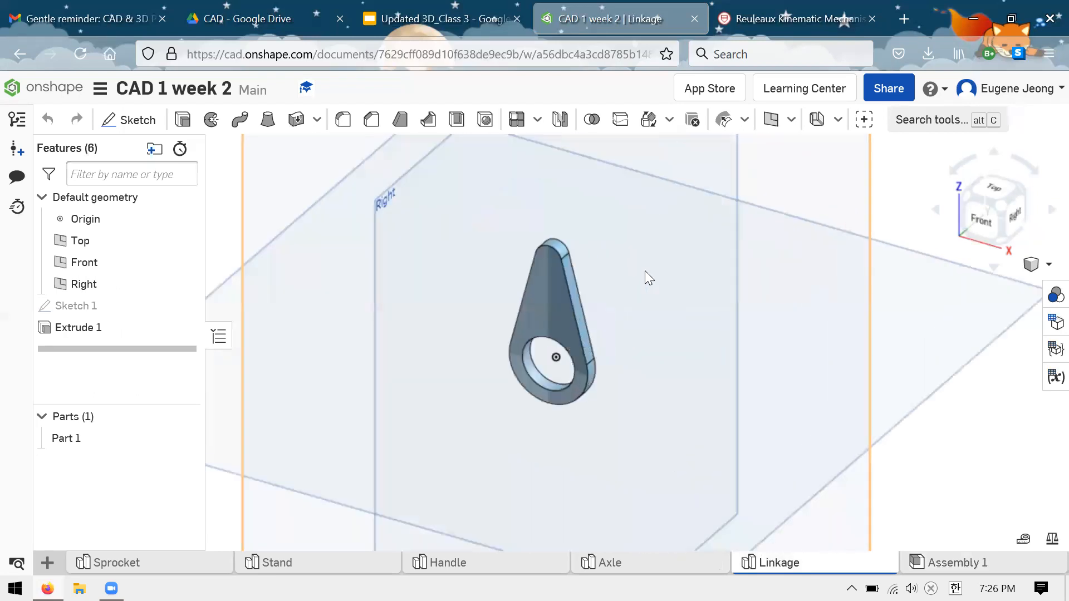
pyautogui.click(958, 563)
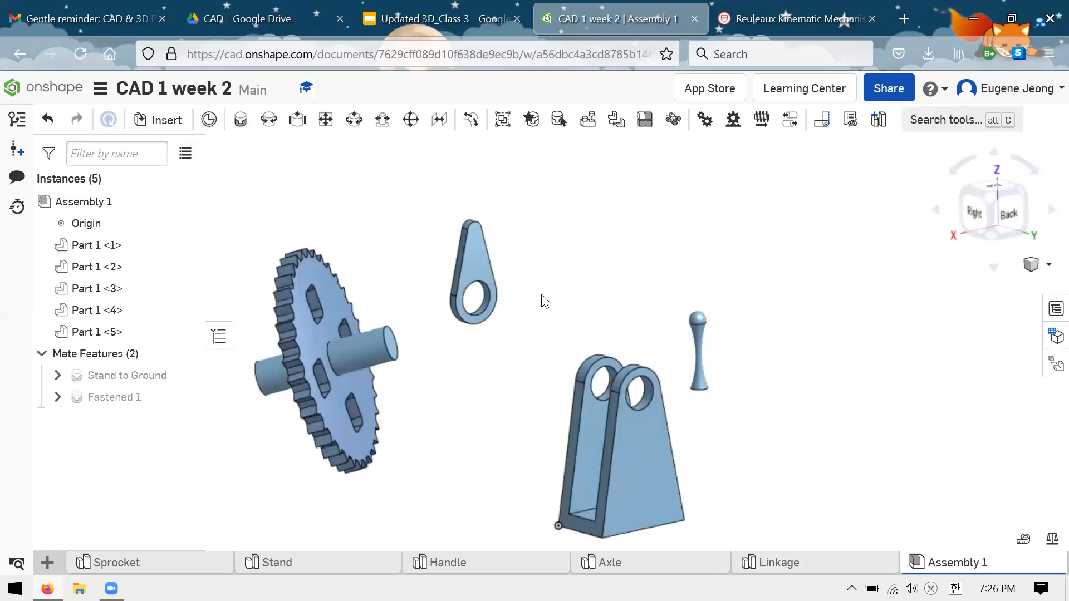
# - Move the joined sprocket and axle closer to the stand
pyautogui.moveTo(564, 288)
pyautogui.mouseDown(button='right')
pyautogui.moveTo(563, 298)
pyautogui.moveTo(555, 288)
pyautogui.mouseUp(button='right')
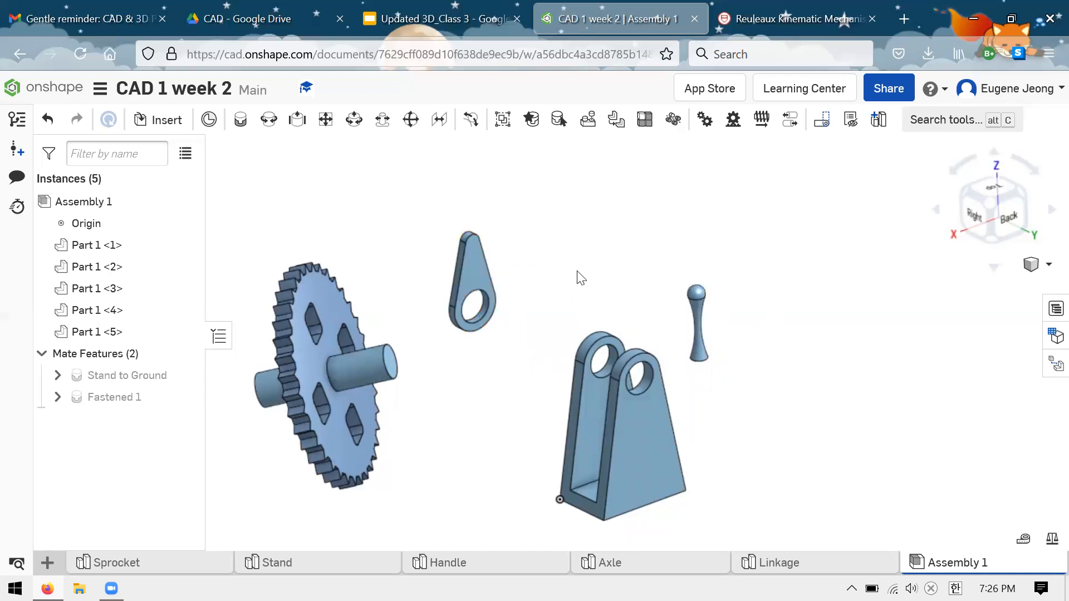
pyautogui.moveTo(573, 254); pyautogui.dragTo(631, 351, button='right')
pyautogui.moveTo(587, 256); pyautogui.dragTo(617, 290, button='right')
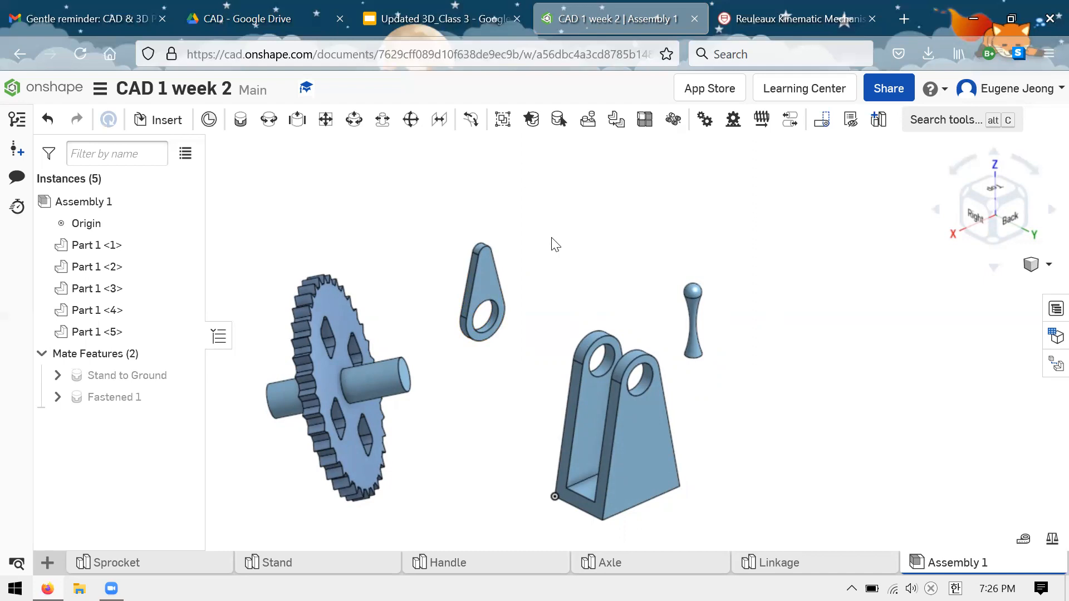
pyautogui.moveTo(551, 212); pyautogui.dragTo(428, 405, button='right')
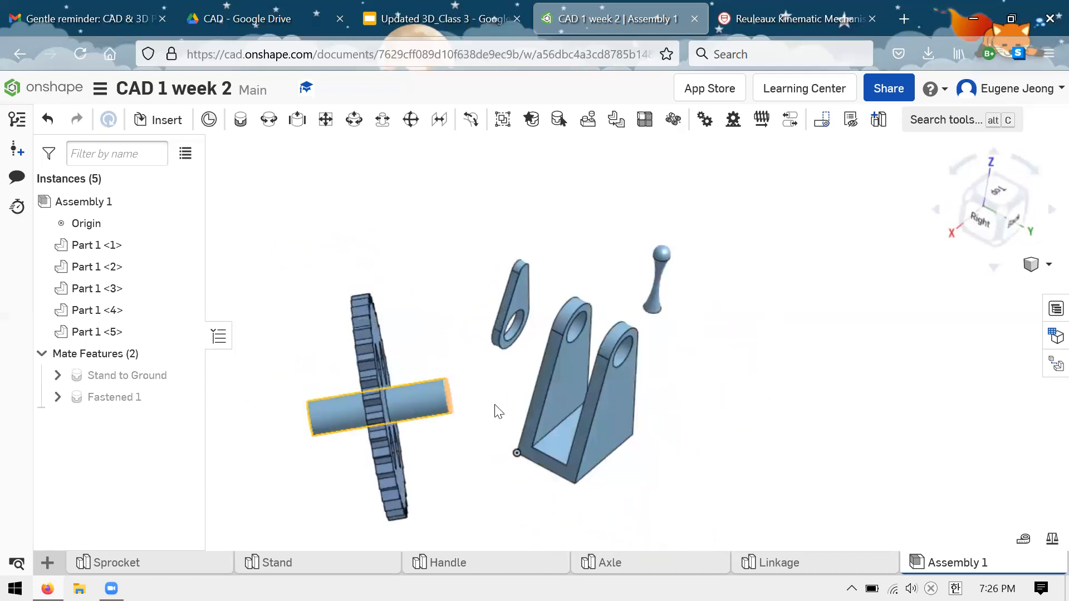
pyautogui.moveTo(429, 407); pyautogui.dragTo(488, 409)
pyautogui.moveTo(748, 422); pyautogui.dragTo(293, 188, button='right')
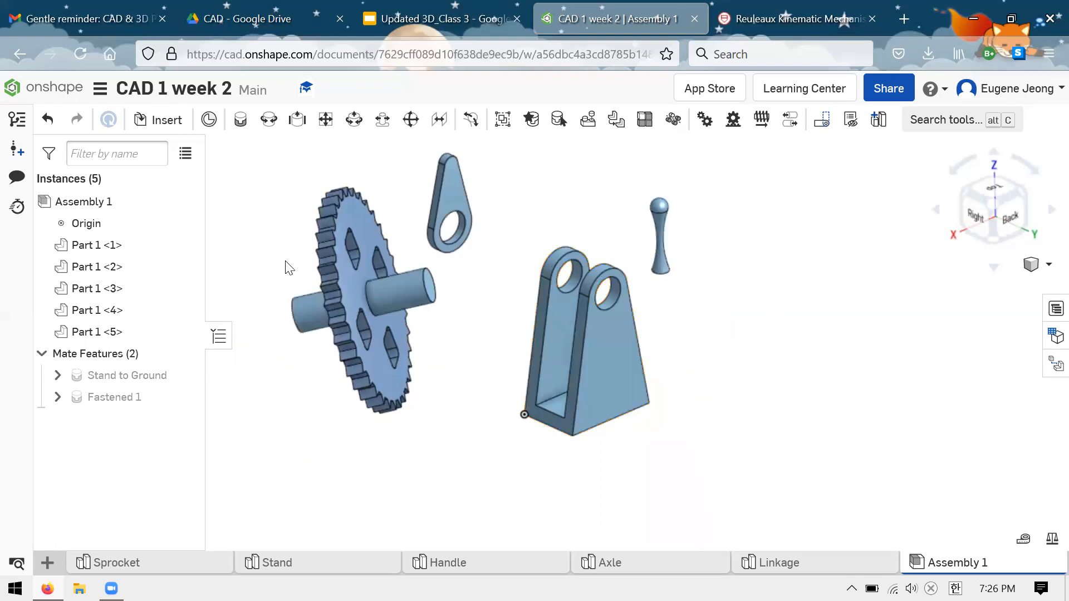
pyautogui.scroll(2, 490, 302)
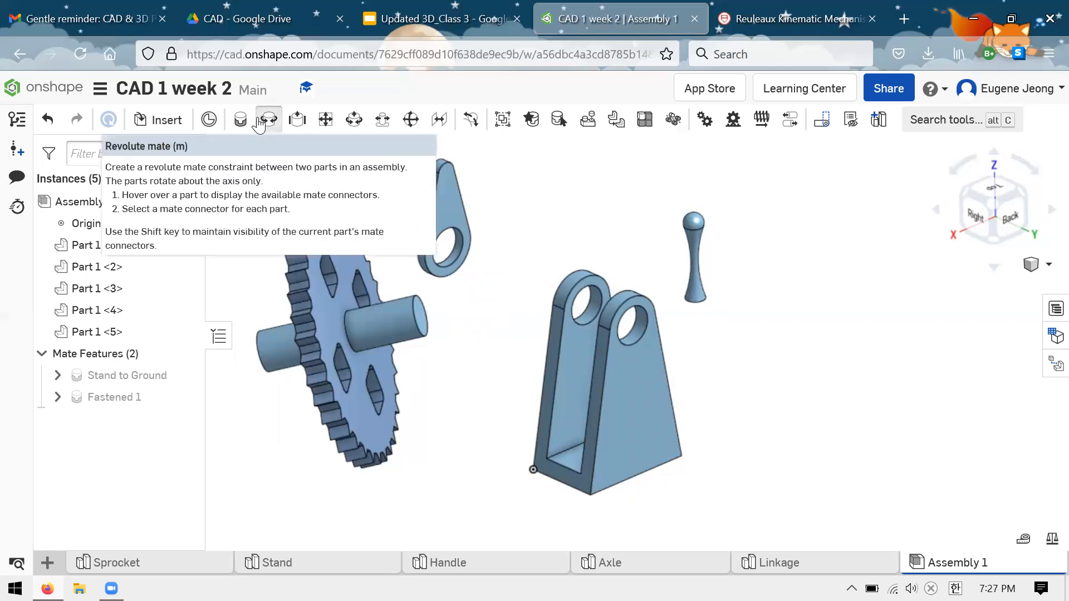
pyautogui.click(262, 120)
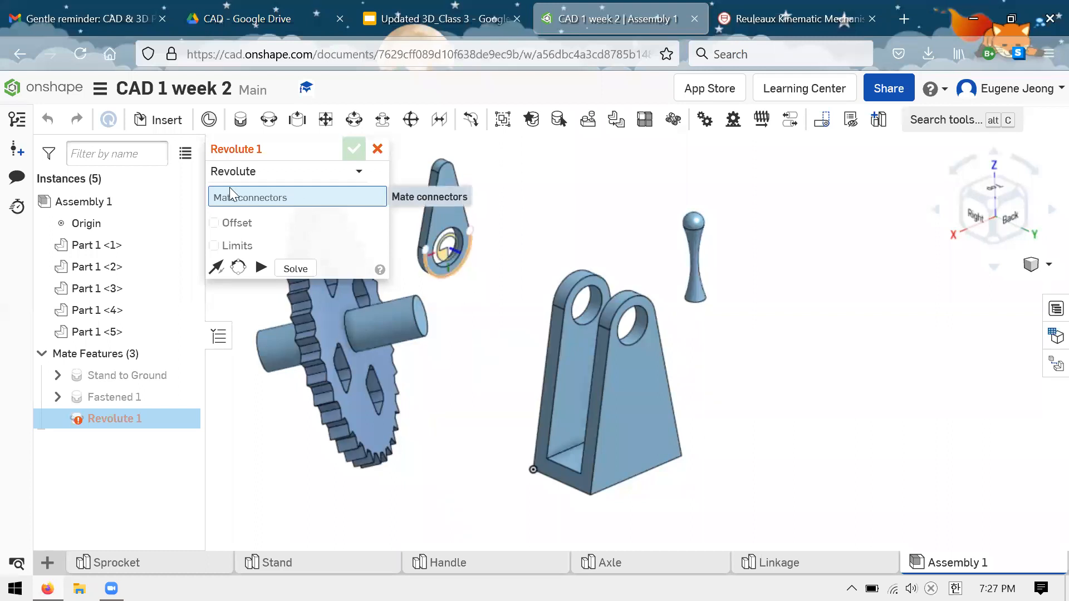
pyautogui.scroll(-2, 501, 238)
pyautogui.scroll(3, 496, 234)
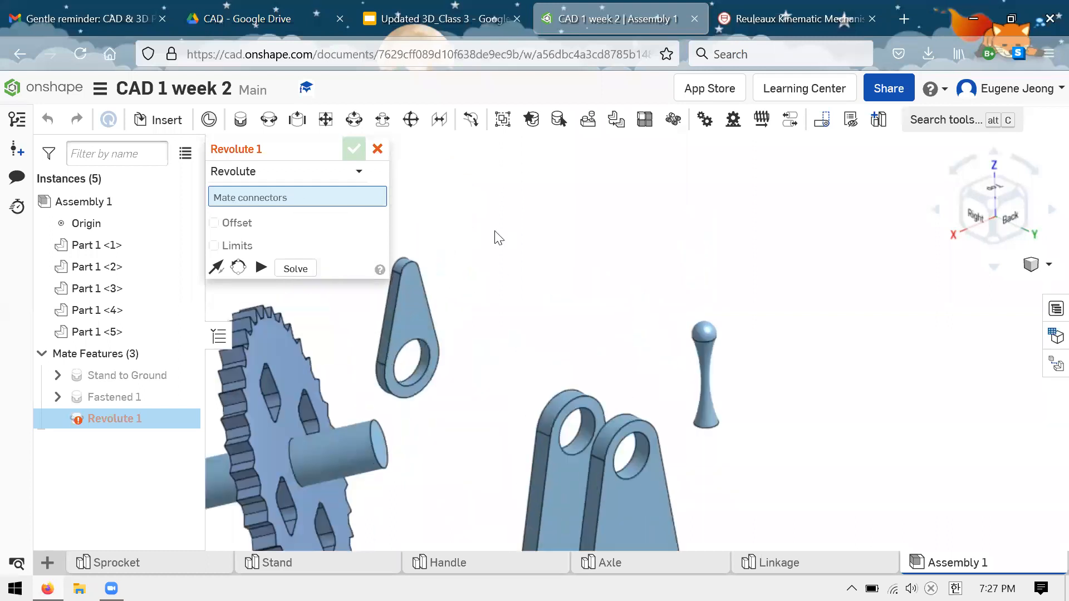
pyautogui.scroll(-3, 621, 229)
pyautogui.scroll(2, 490, 253)
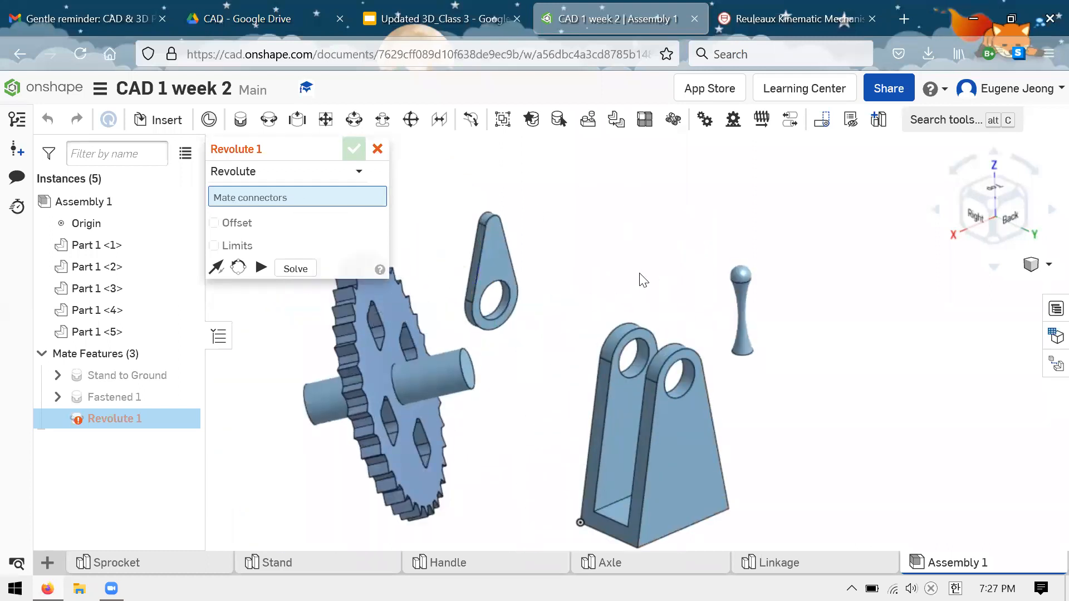
pyautogui.scroll(-1, 634, 289)
pyautogui.scroll(1, 580, 286)
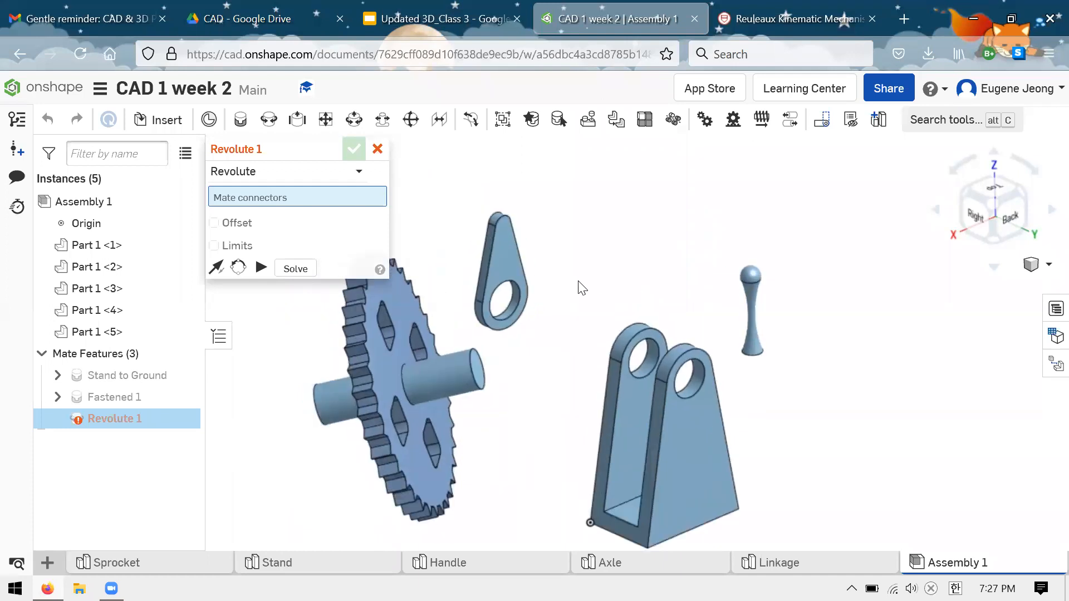
pyautogui.scroll(1, 601, 251)
pyautogui.moveTo(602, 250); pyautogui.dragTo(584, 323, button='right')
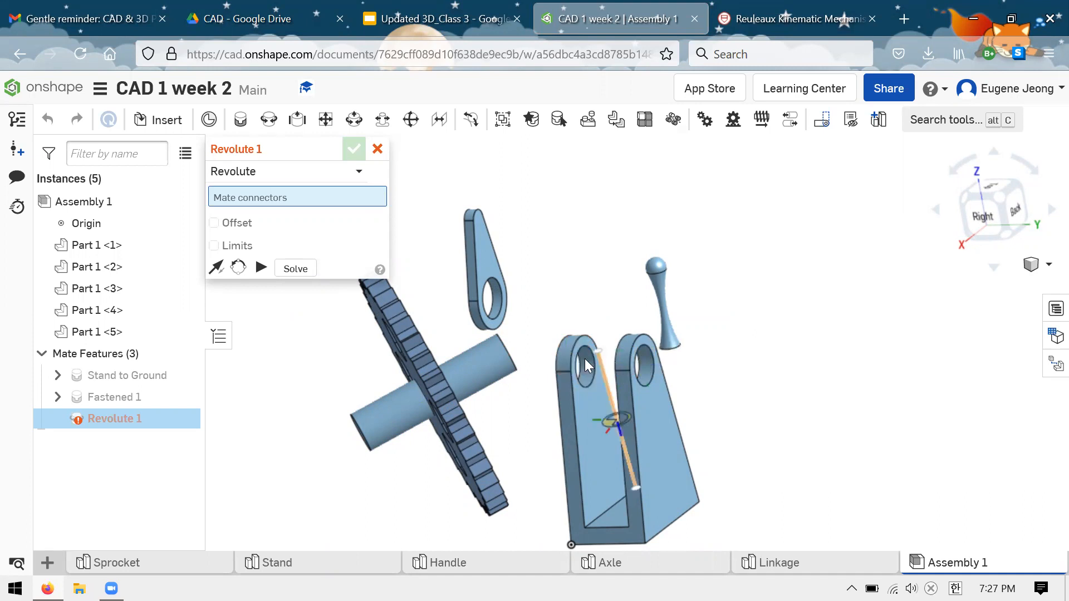
pyautogui.moveTo(484, 374); pyautogui.dragTo(534, 411, button='right')
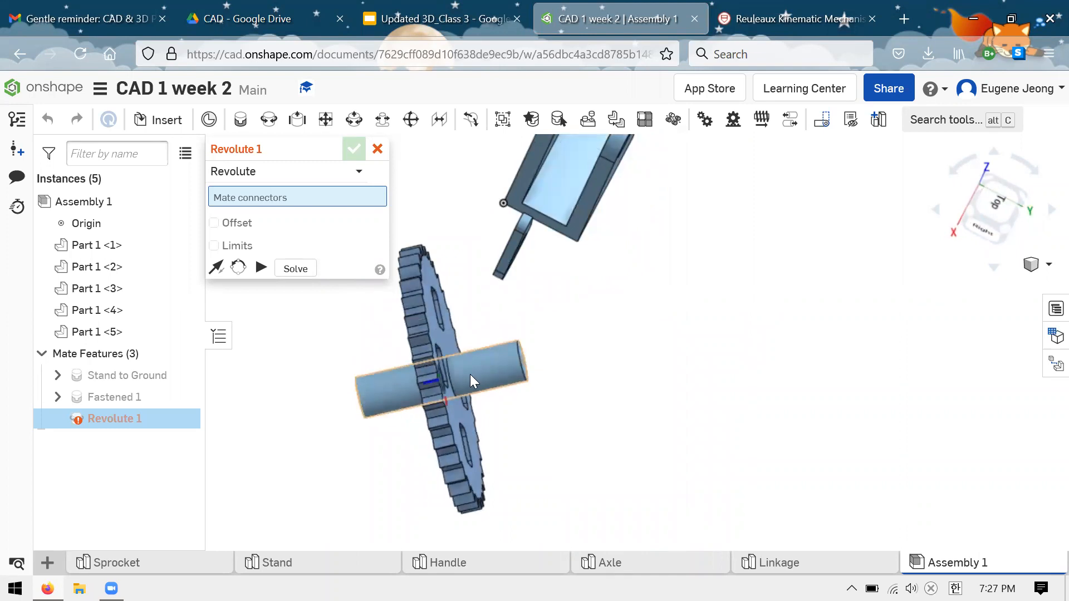
pyautogui.moveTo(507, 369); pyautogui.dragTo(520, 415, button='right')
pyautogui.scroll(3, 524, 422)
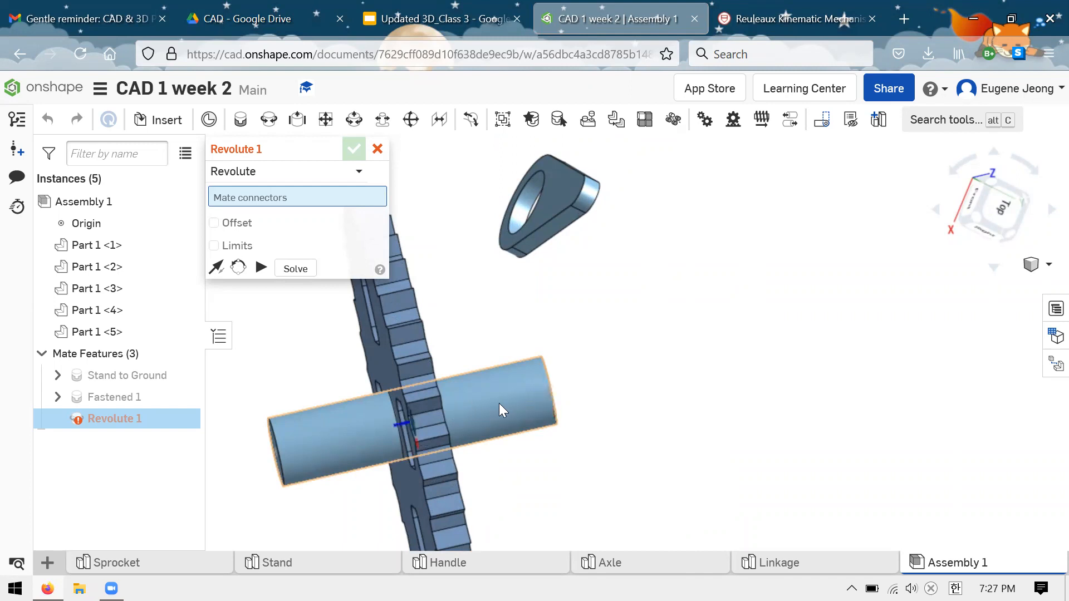
pyautogui.click(460, 409)
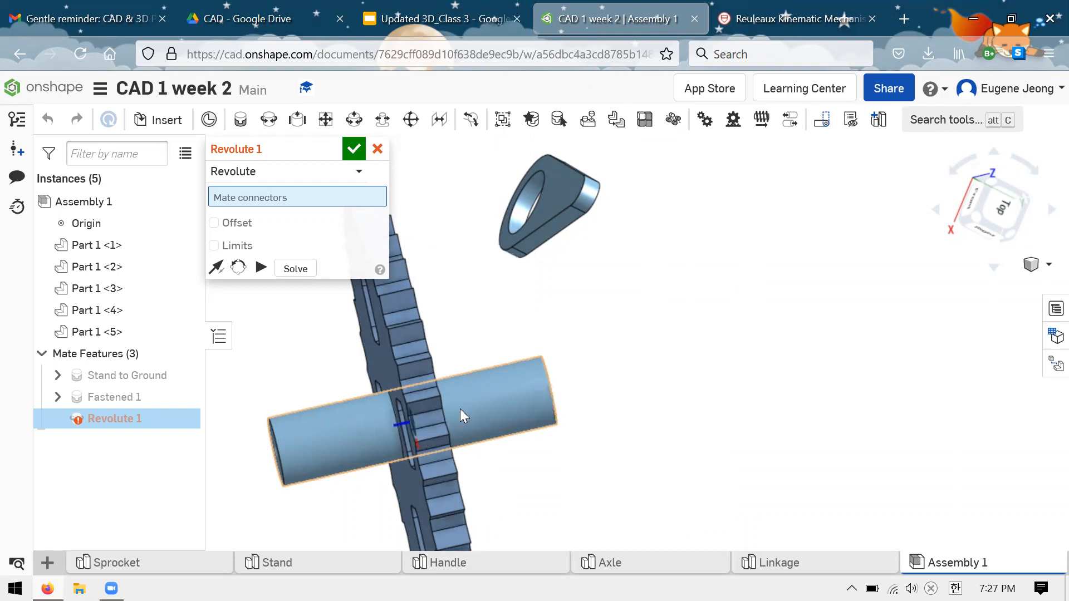
pyautogui.moveTo(632, 479); pyautogui.dragTo(492, 429, button='right')
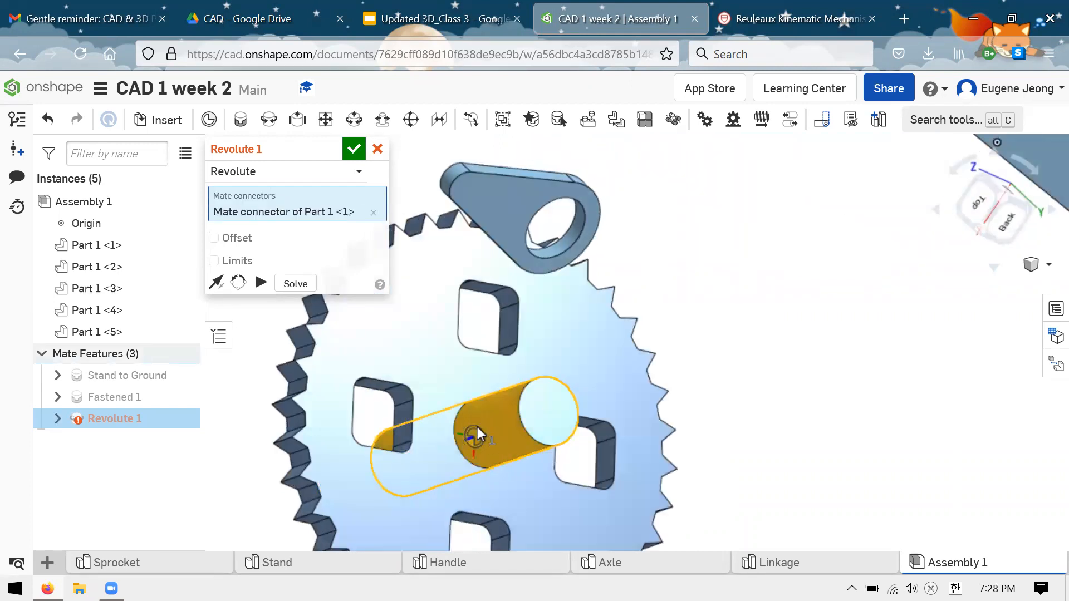
pyautogui.scroll(-5, 623, 424)
pyautogui.moveTo(623, 424); pyautogui.dragTo(729, 383, button='right')
pyautogui.moveTo(707, 453); pyautogui.dragTo(658, 317, button='right')
pyautogui.scroll(-2, 752, 384)
pyautogui.scroll(4, 656, 255)
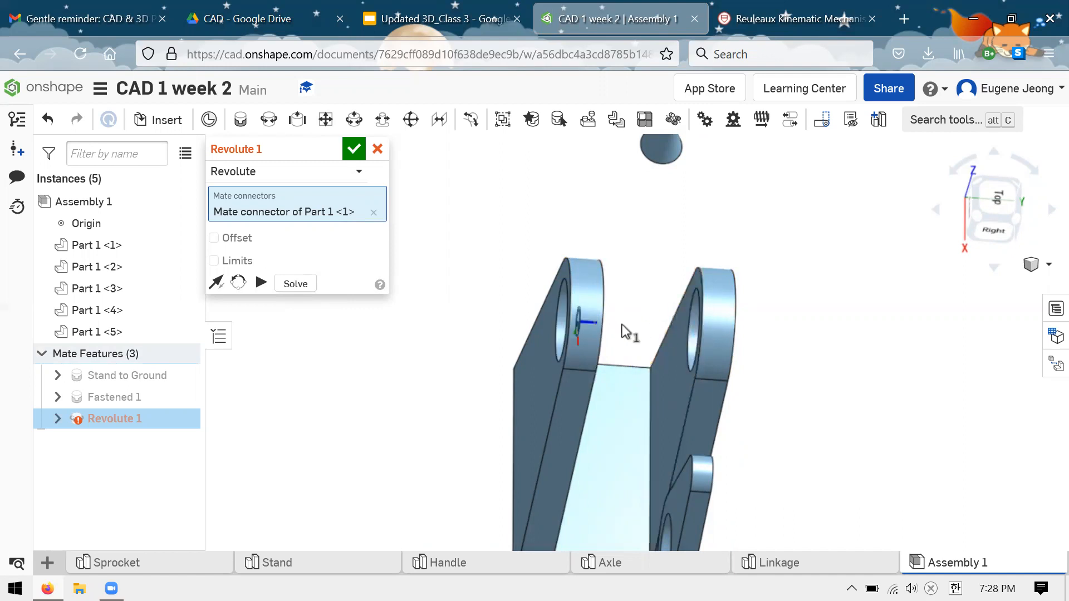
pyautogui.press('f')
pyautogui.scroll(1, 664, 344)
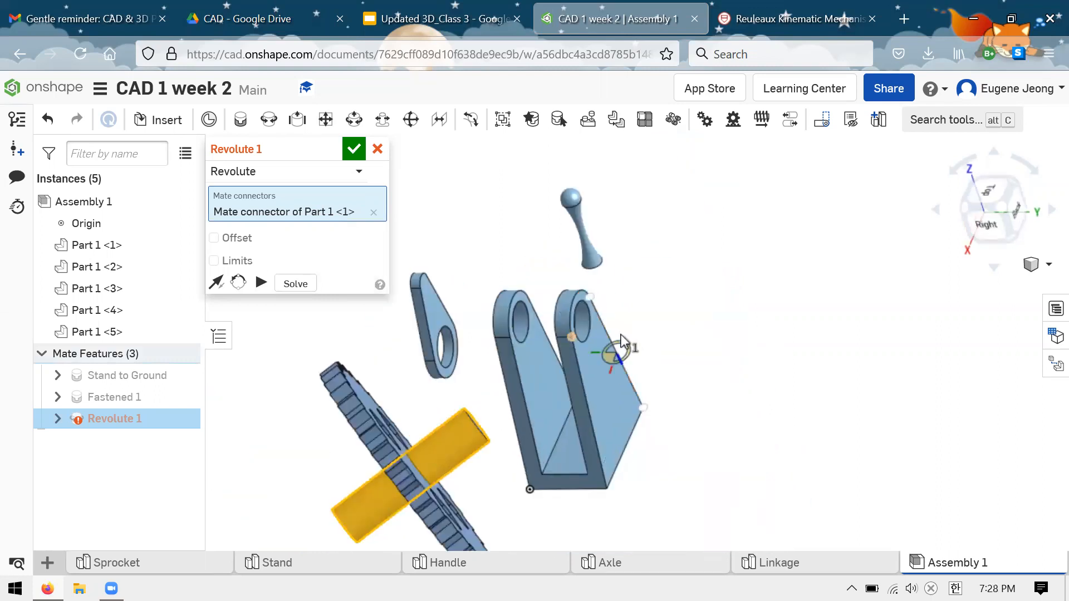
pyautogui.click(642, 337)
pyautogui.moveTo(703, 326); pyautogui.dragTo(449, 360, button='right')
pyautogui.scroll(2, 450, 360)
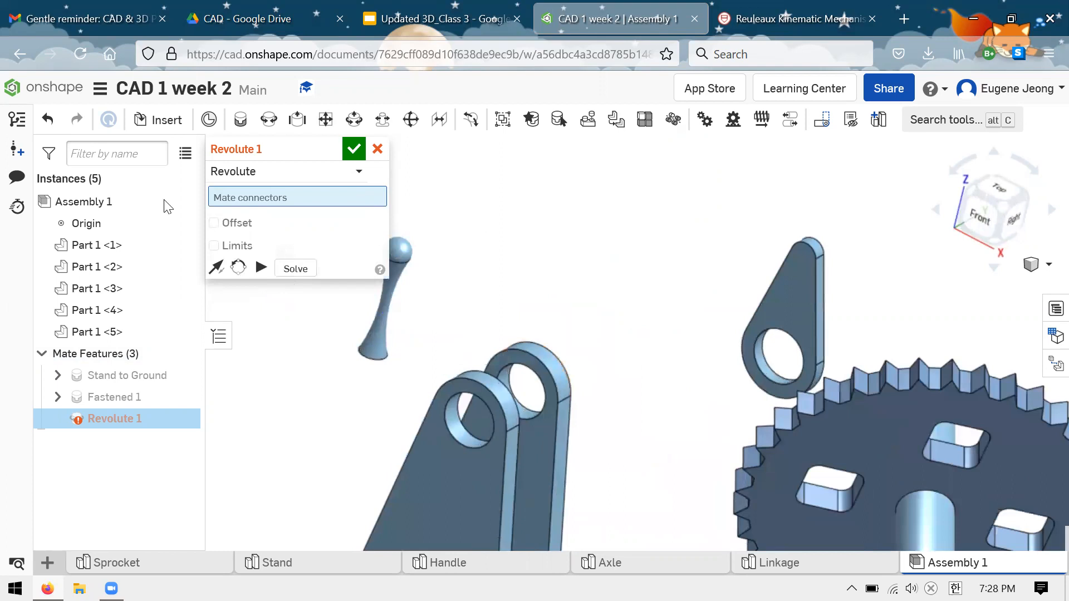
pyautogui.click(377, 150)
pyautogui.moveTo(539, 282); pyautogui.dragTo(580, 299, button='right')
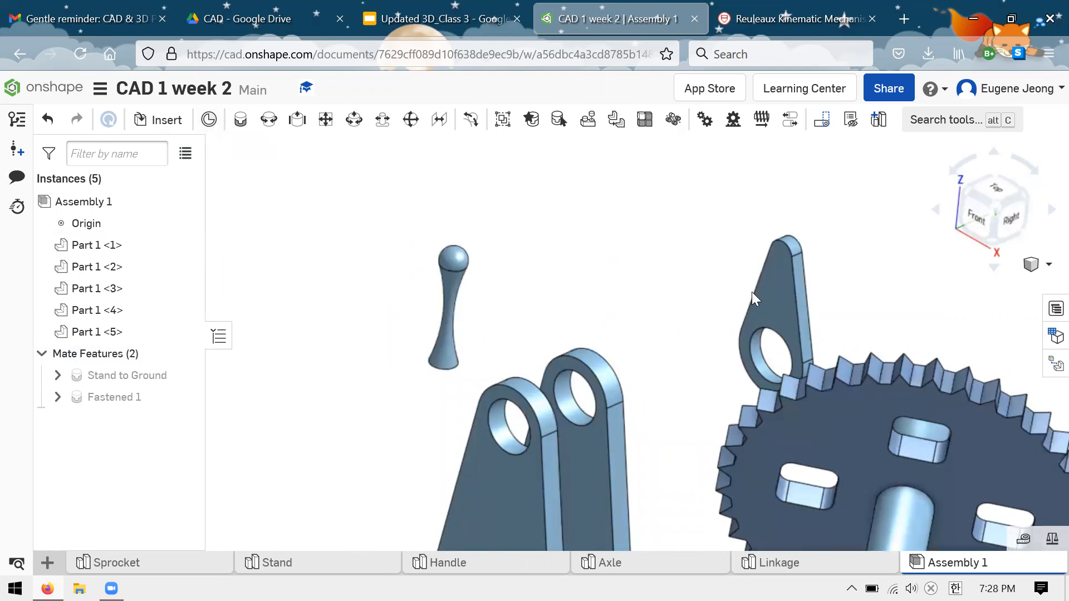
pyautogui.click(210, 120)
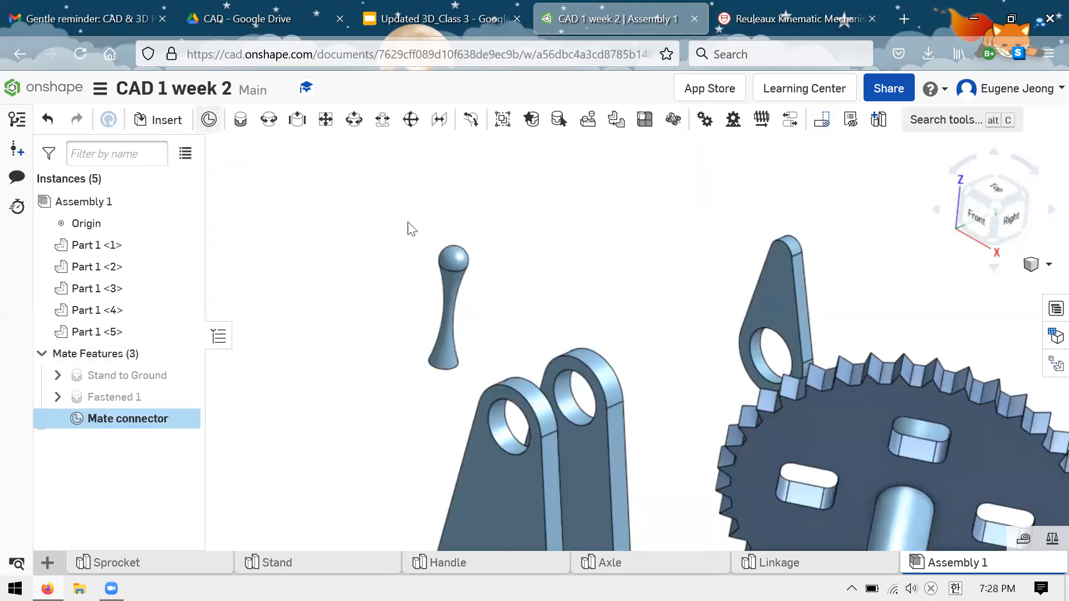
pyautogui.scroll(-5, 632, 329)
pyautogui.scroll(5, 631, 347)
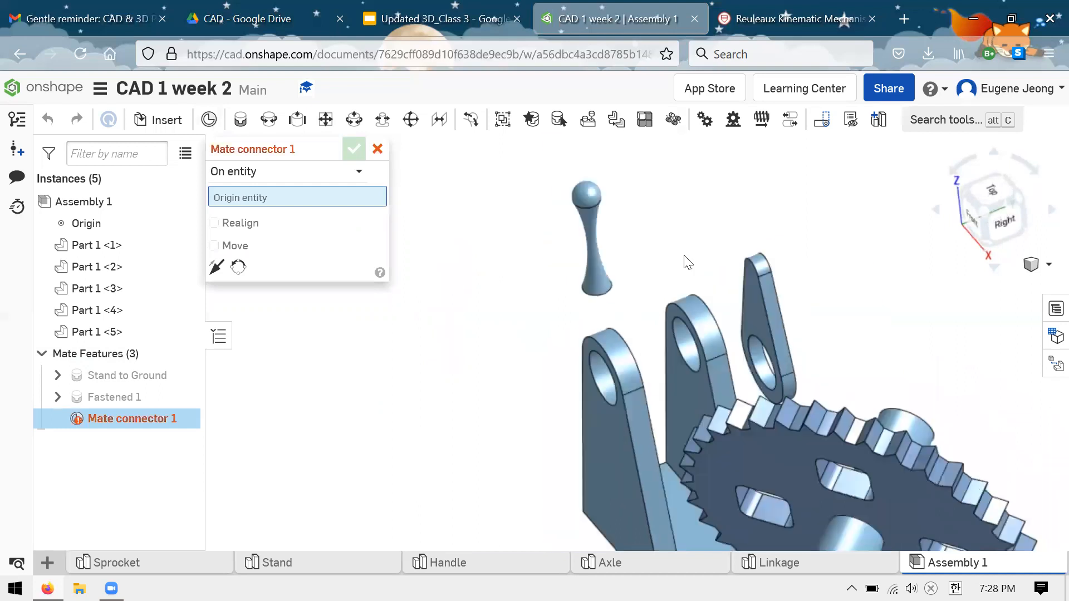
pyautogui.scroll(-6, 678, 276)
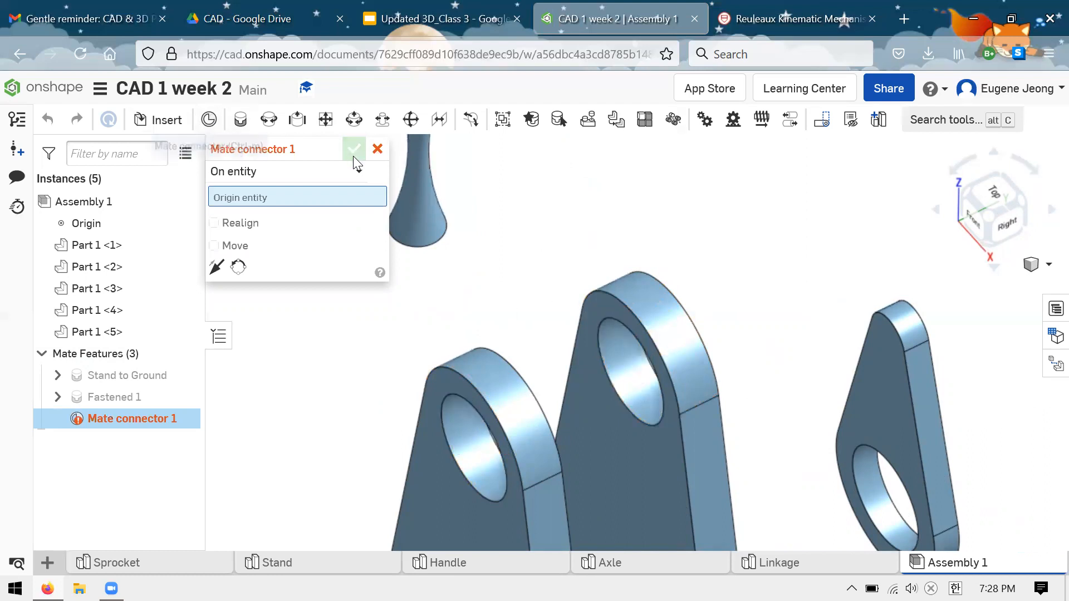
pyautogui.press('Escape')
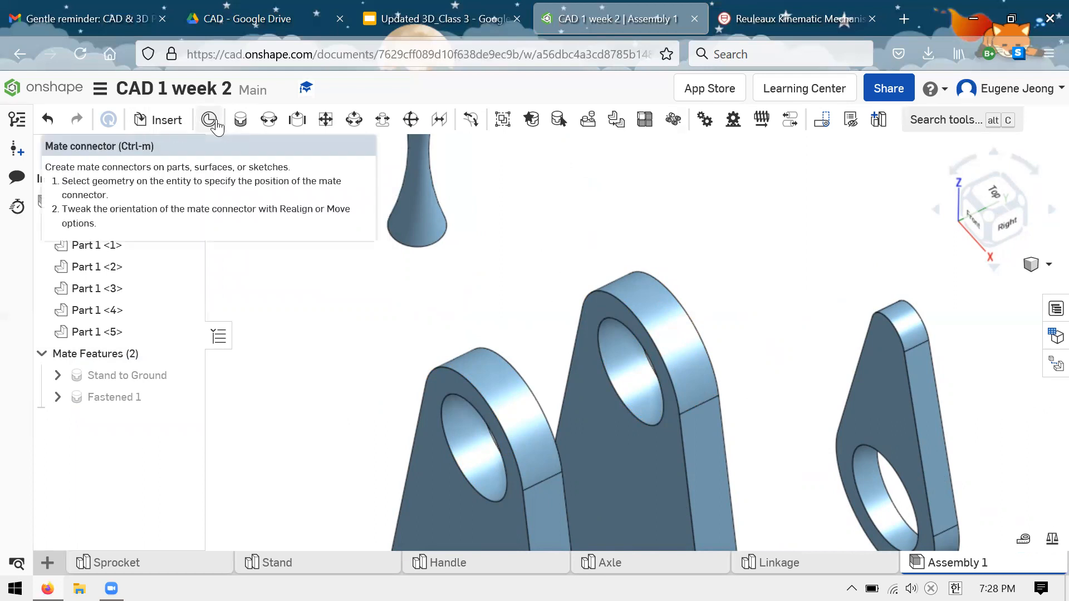
# - Place a mate connector on the inner circular edge of the hole in one of the stand's uprights
pyautogui.click(213, 124)
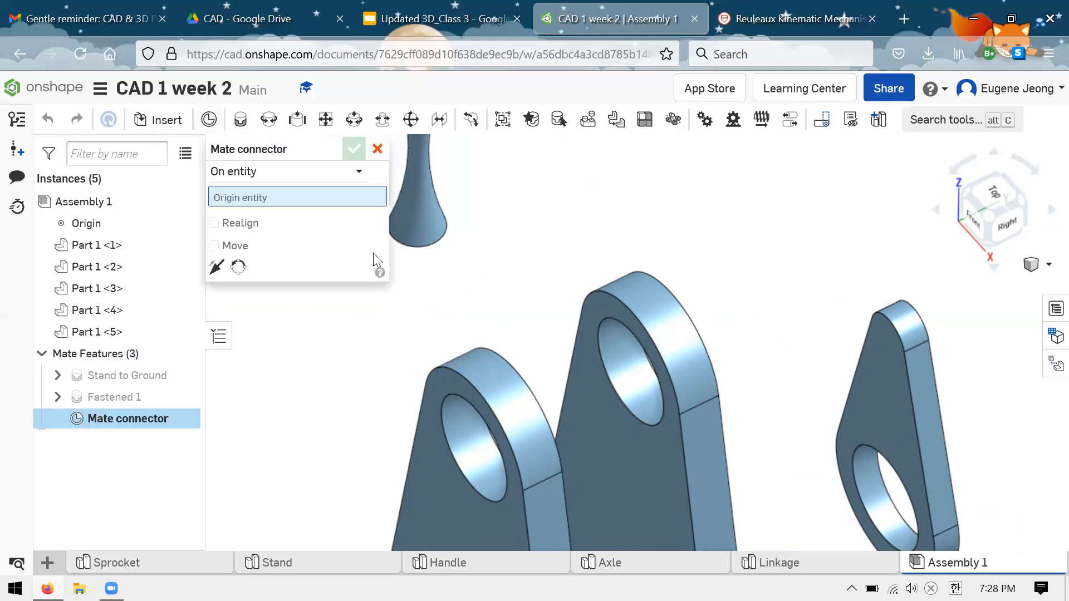
pyautogui.moveTo(504, 279); pyautogui.dragTo(493, 365, button='right')
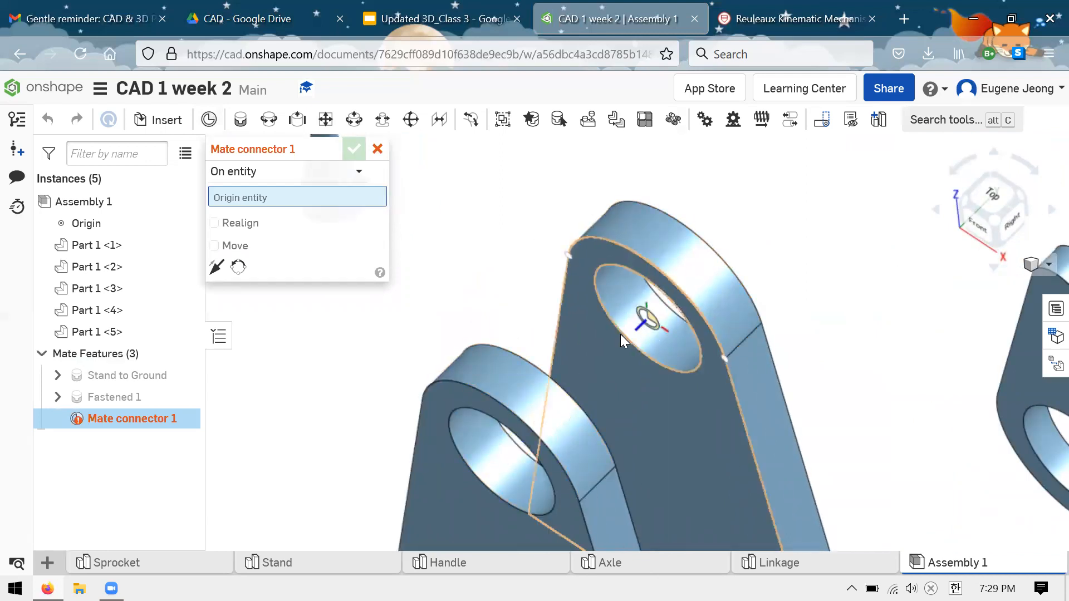
pyautogui.moveTo(661, 336); pyautogui.dragTo(651, 293, button='right')
pyautogui.click(652, 294)
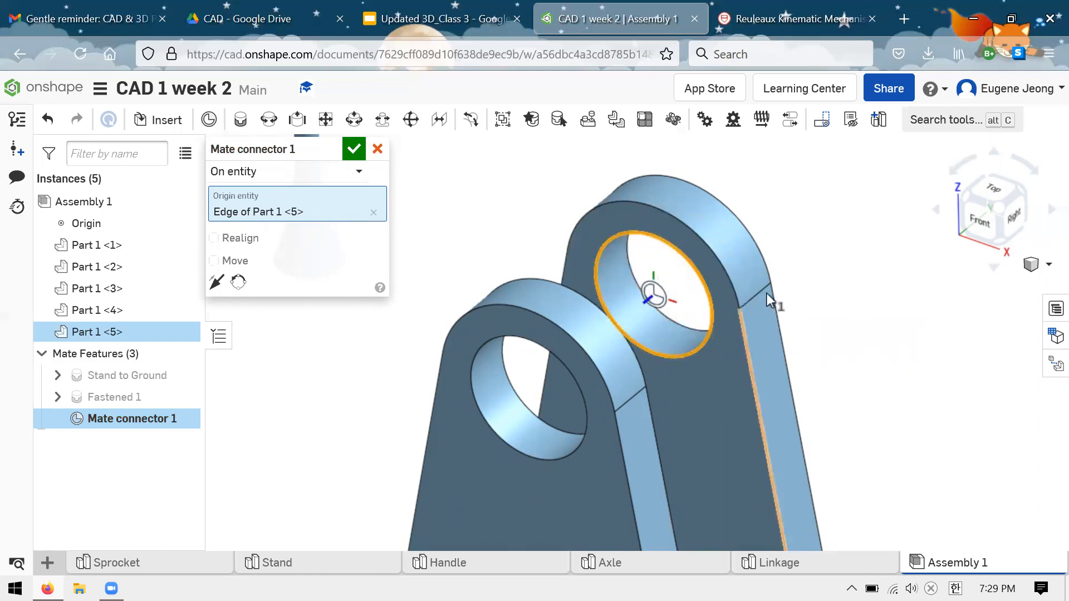
pyautogui.moveTo(775, 303); pyautogui.dragTo(698, 281, button='right')
pyautogui.moveTo(759, 231)
pyautogui.mouseDown(button='right')
pyautogui.moveTo(744, 239)
pyautogui.moveTo(744, 223)
pyautogui.mouseUp(button='right')
pyautogui.moveTo(727, 193); pyautogui.dragTo(722, 238, button='right')
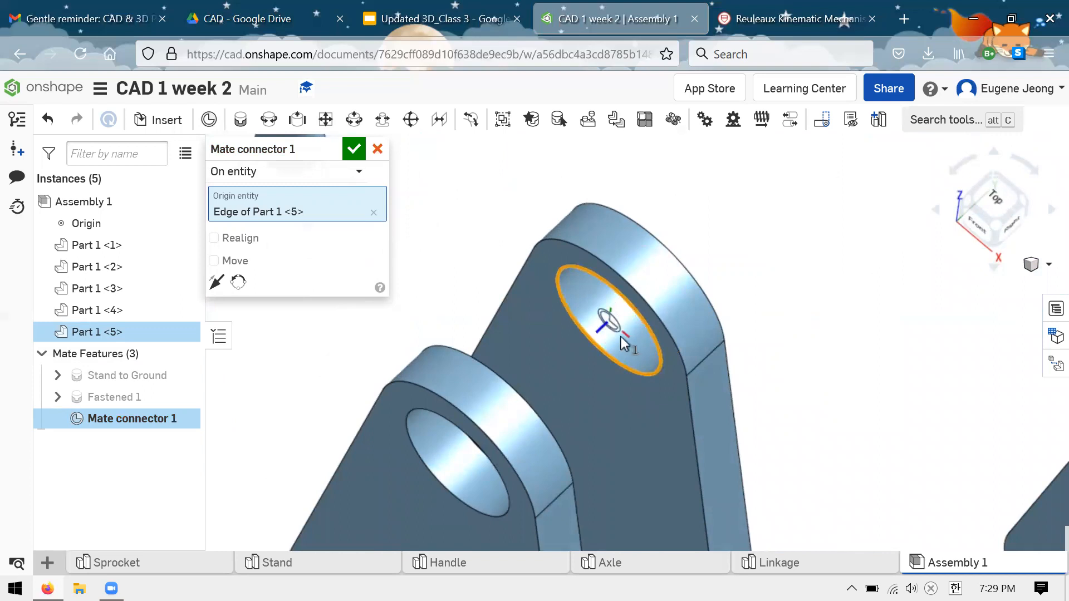
pyautogui.moveTo(627, 349); pyautogui.dragTo(623, 345, button='right')
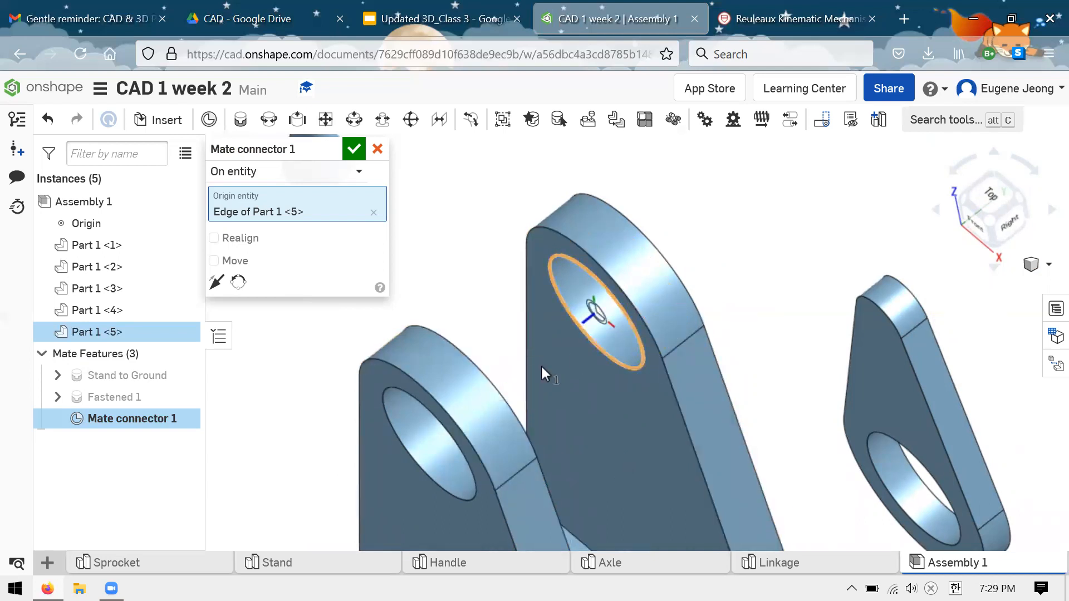
# - Enable the Move option for the stand's mate connector and set its Z translation to 0.5 in
pyautogui.click(244, 261)
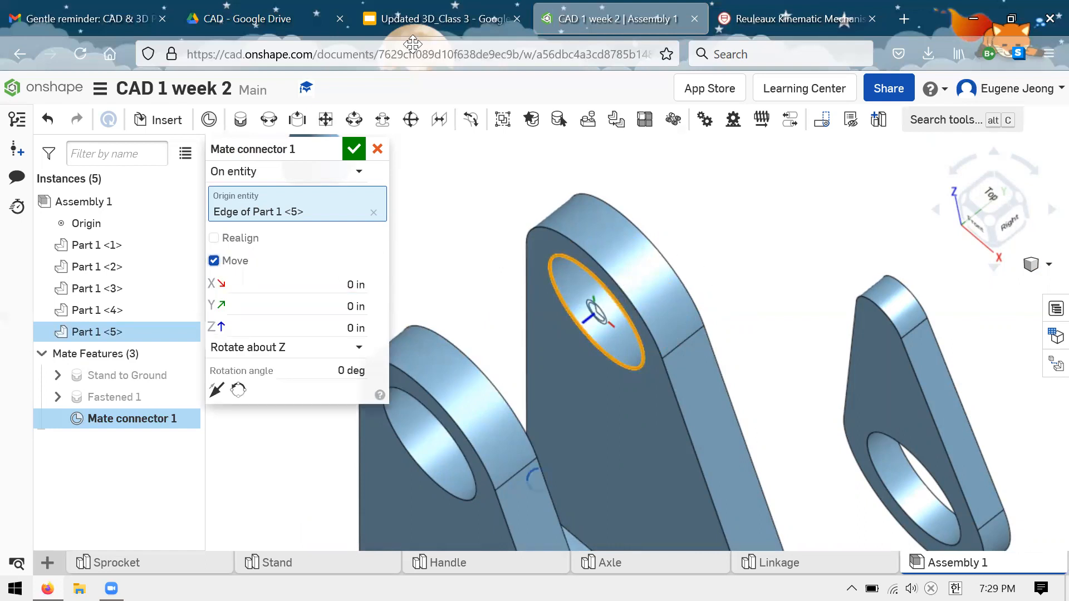
pyautogui.moveTo(641, 289); pyautogui.dragTo(679, 319, button='middle')
pyautogui.scroll(3, 679, 320)
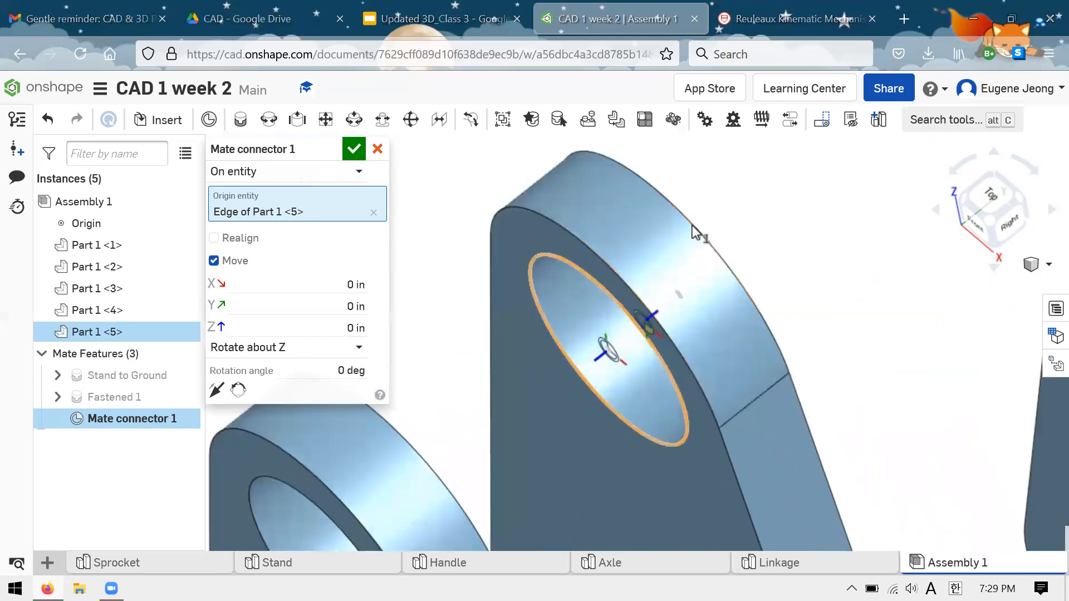
pyautogui.scroll(-3, 691, 226)
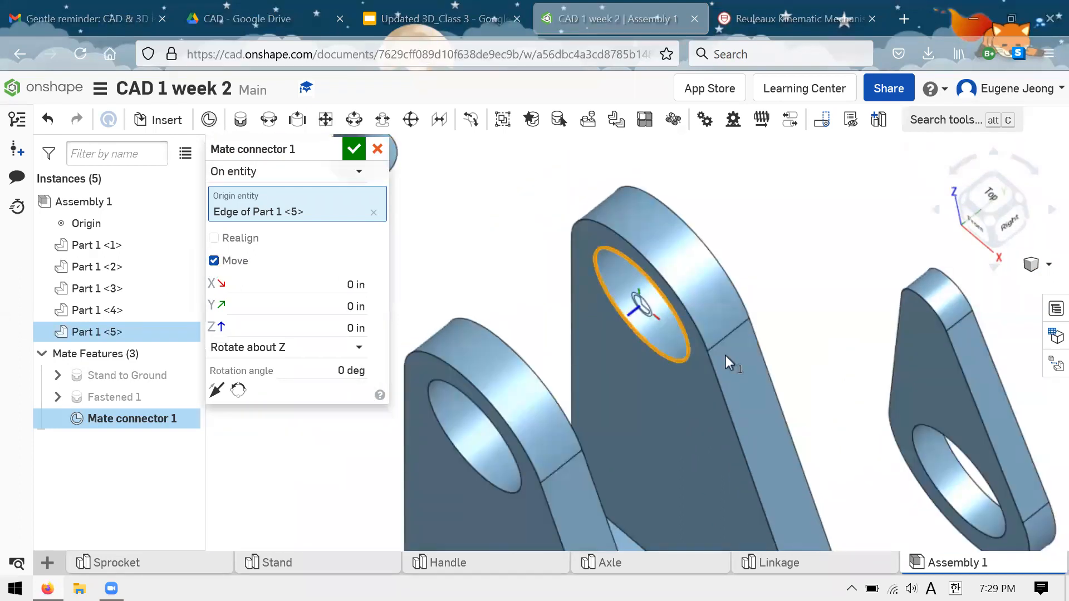
pyautogui.moveTo(747, 225)
pyautogui.mouseDown(button='right')
pyautogui.moveTo(761, 211)
pyautogui.moveTo(743, 215)
pyautogui.mouseUp(button='right')
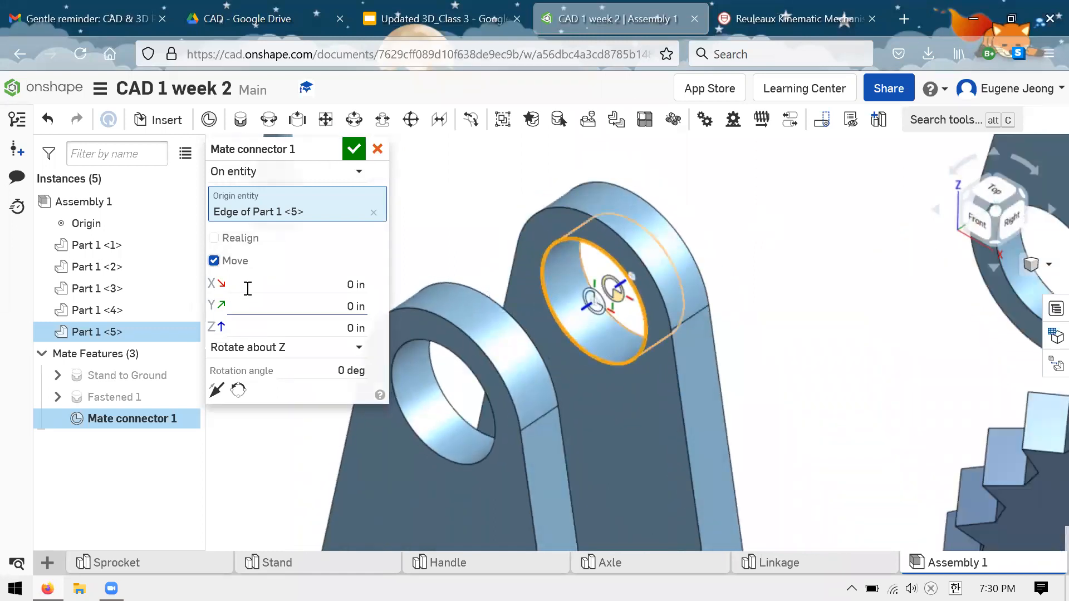
pyautogui.click(329, 328)
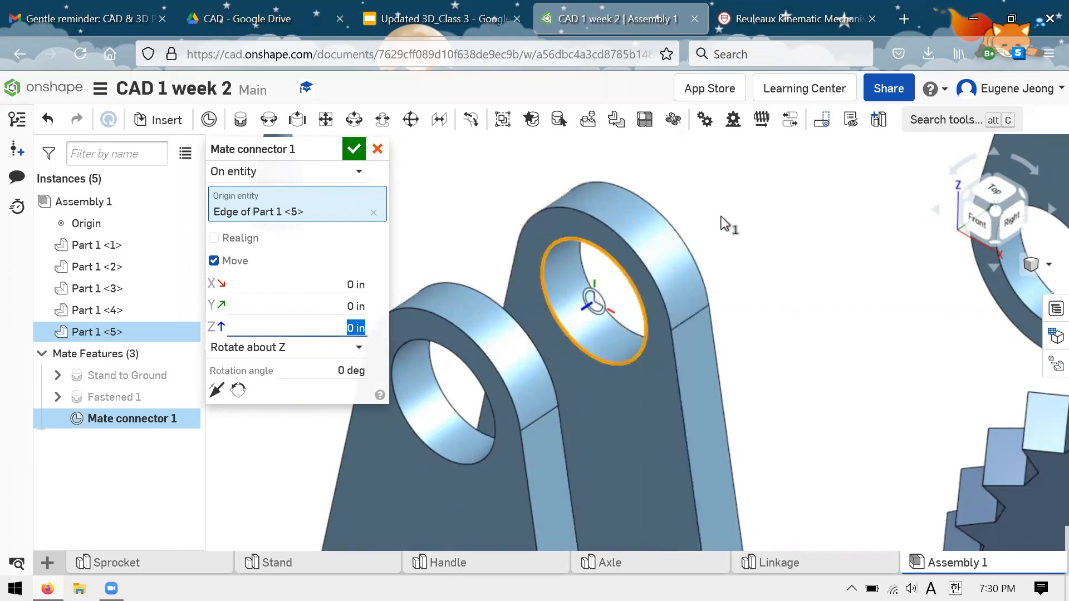
pyautogui.scroll(3, 718, 233)
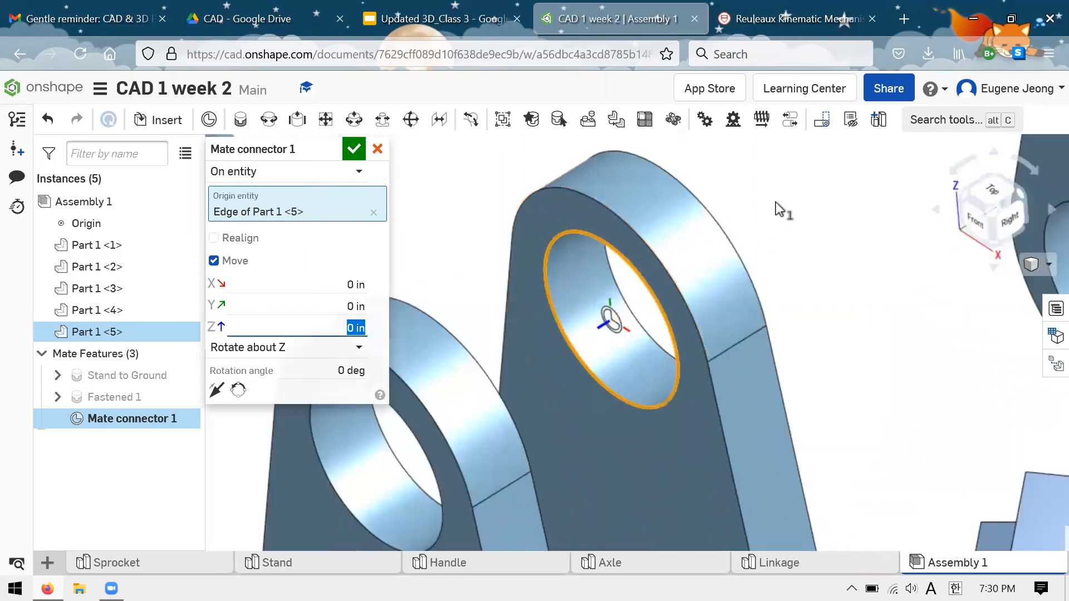
pyautogui.moveTo(772, 203); pyautogui.dragTo(771, 205, button='right')
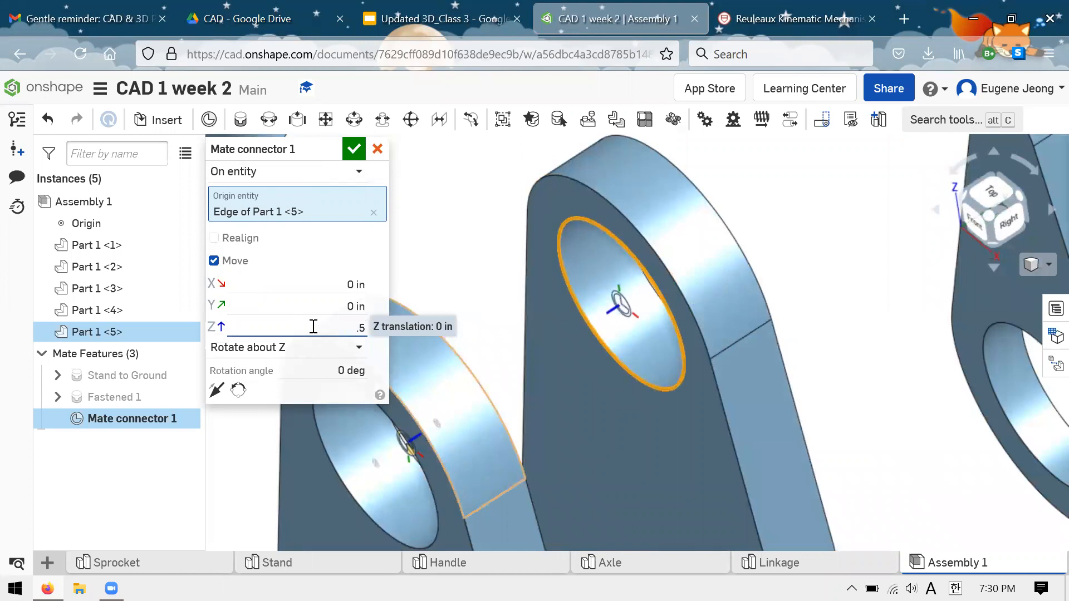
pyautogui.press('Return')
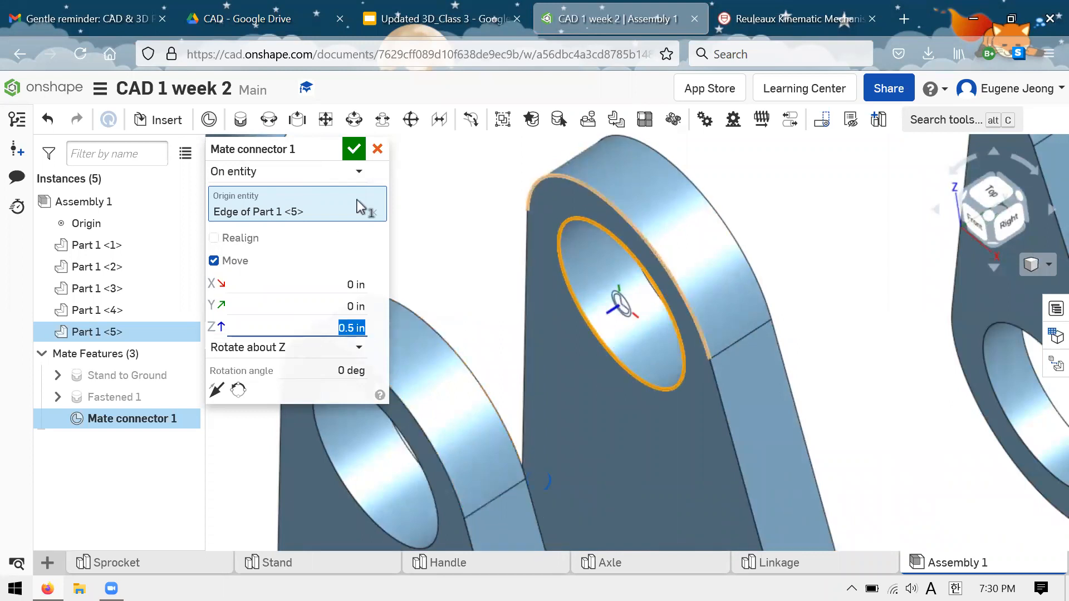
# - Set the mate connector's Z translation to 0.375 in and accept the connector
pyautogui.moveTo(555, 220)
pyautogui.mouseDown(button='right')
pyautogui.moveTo(582, 277)
pyautogui.moveTo(587, 262)
pyautogui.moveTo(539, 217)
pyautogui.moveTo(568, 272)
pyautogui.moveTo(559, 236)
pyautogui.mouseUp(button='right')
pyautogui.moveTo(401, 295); pyautogui.dragTo(405, 236, button='right')
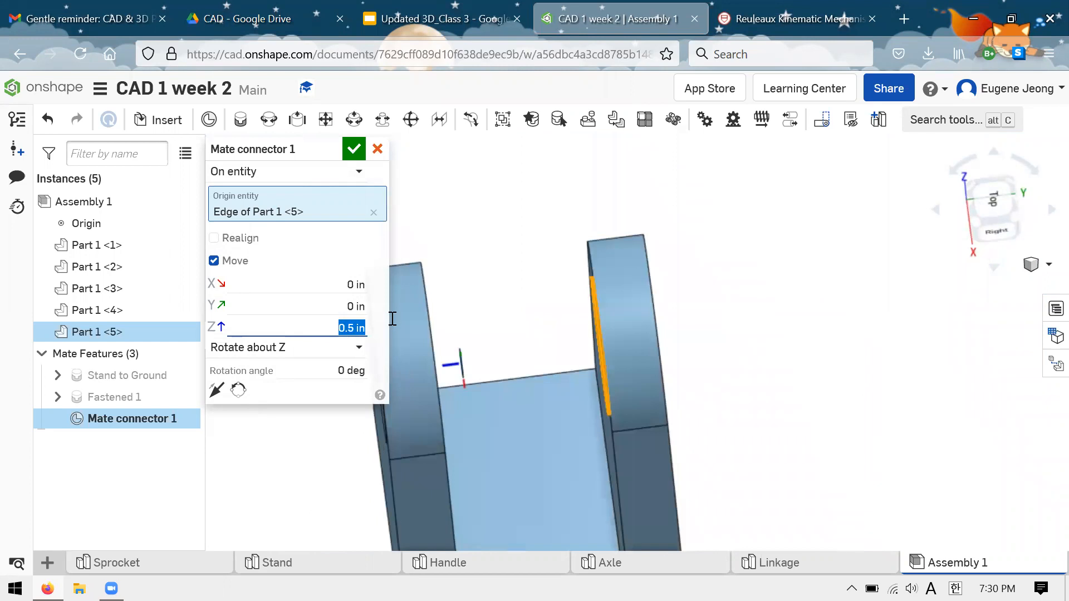
pyautogui.write('375')
pyautogui.press('Return')
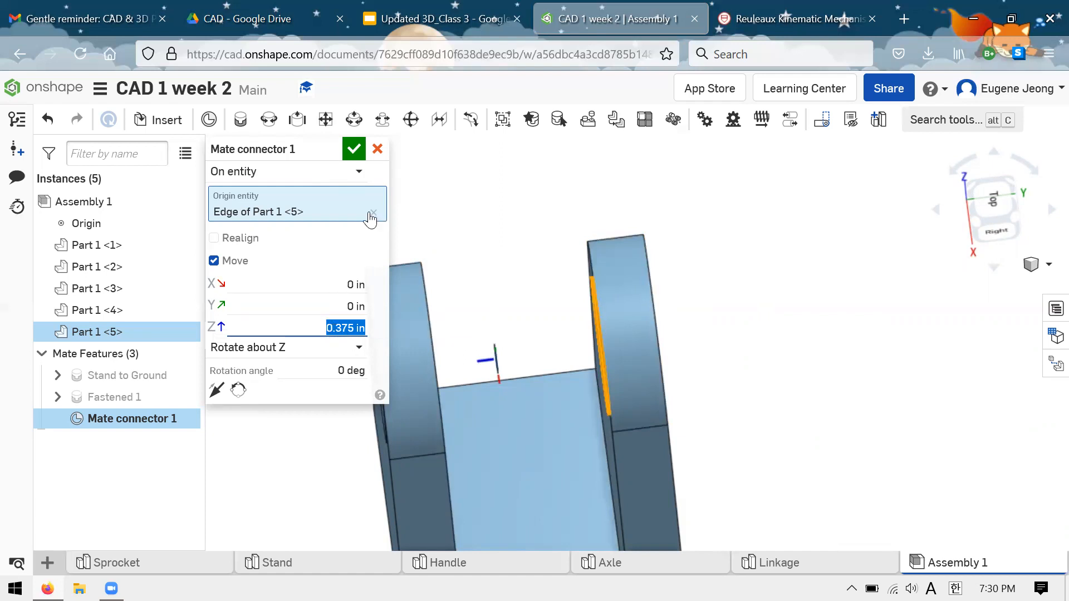
pyautogui.click(353, 157)
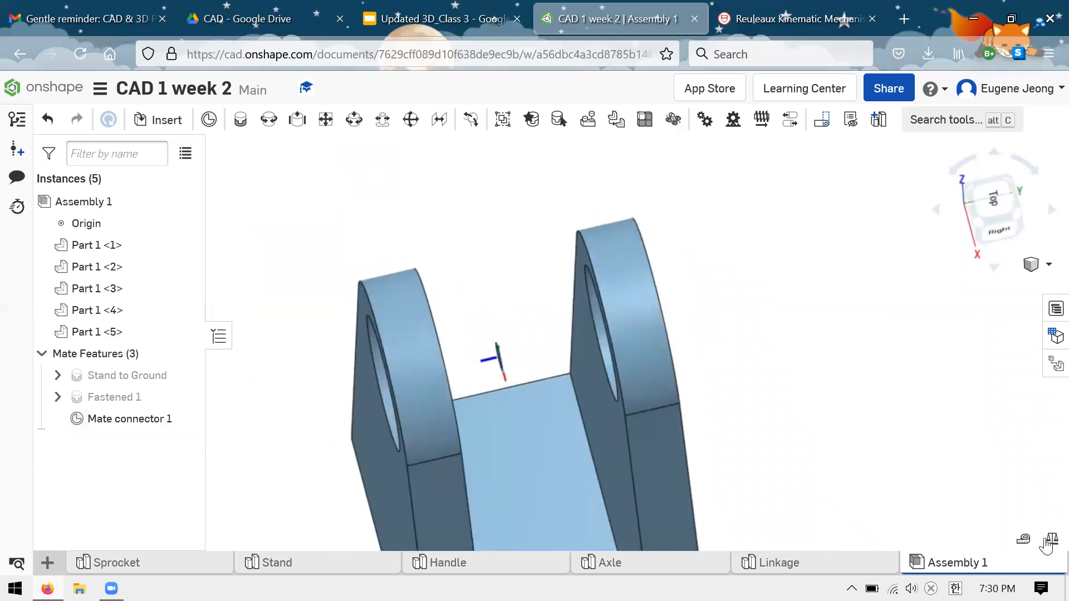
pyautogui.scroll(-5, 533, 363)
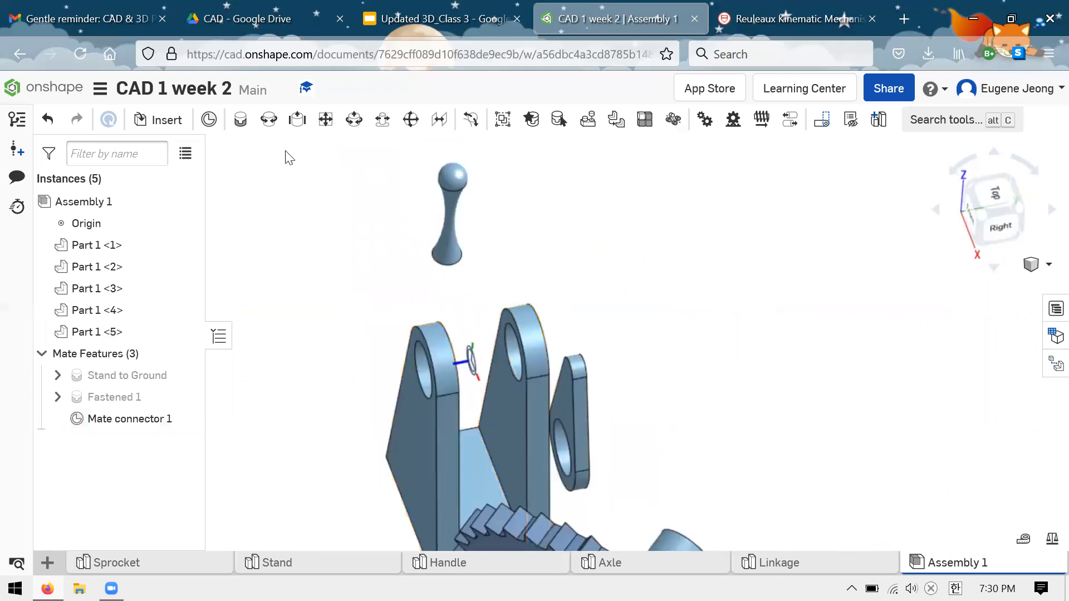
pyautogui.click(240, 120)
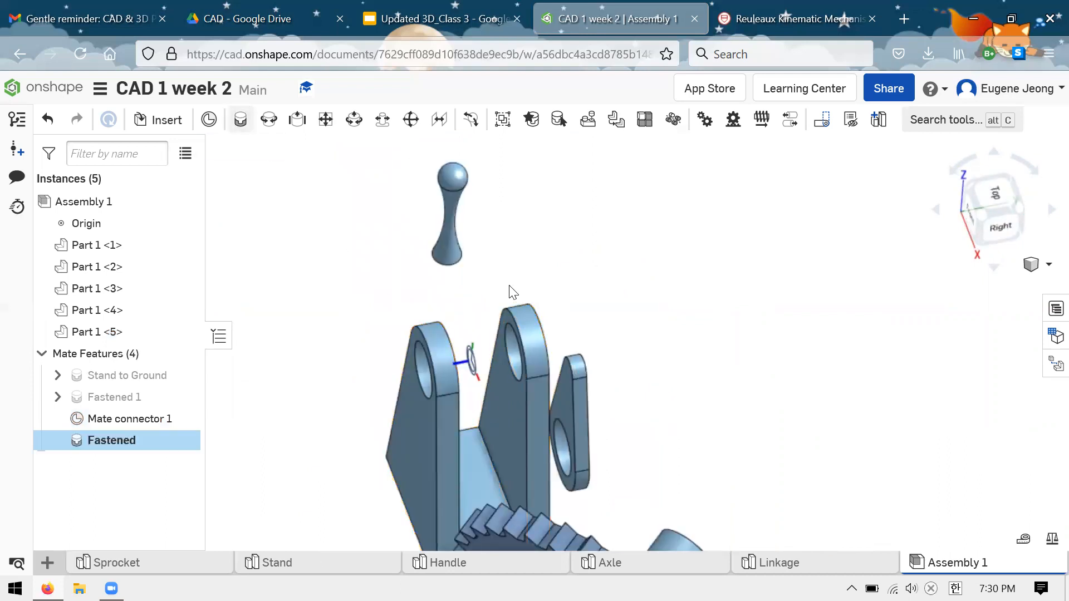
pyautogui.click(473, 354)
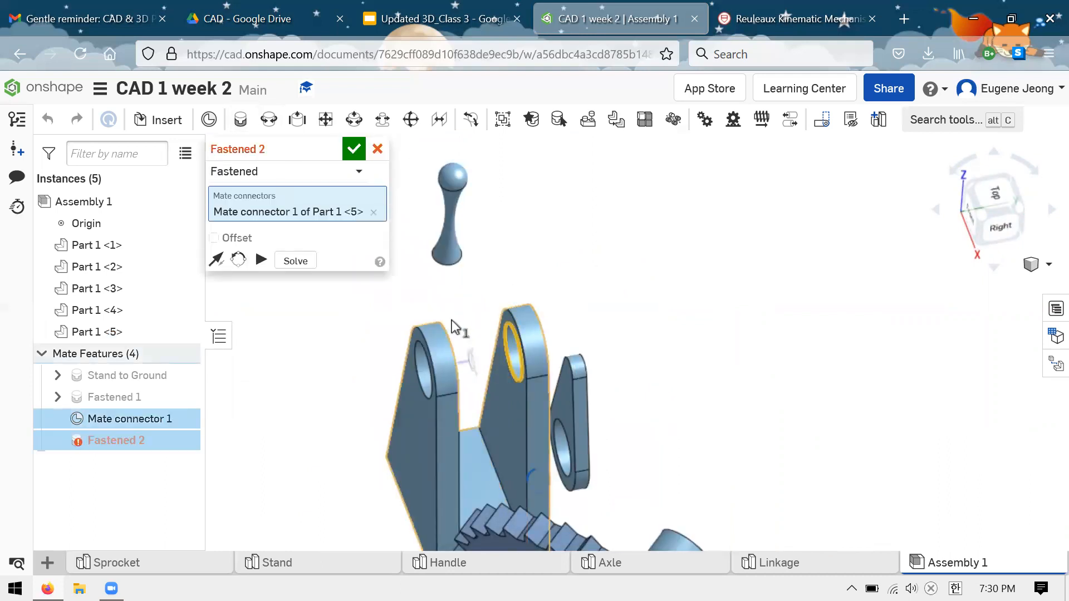
pyautogui.click(378, 149)
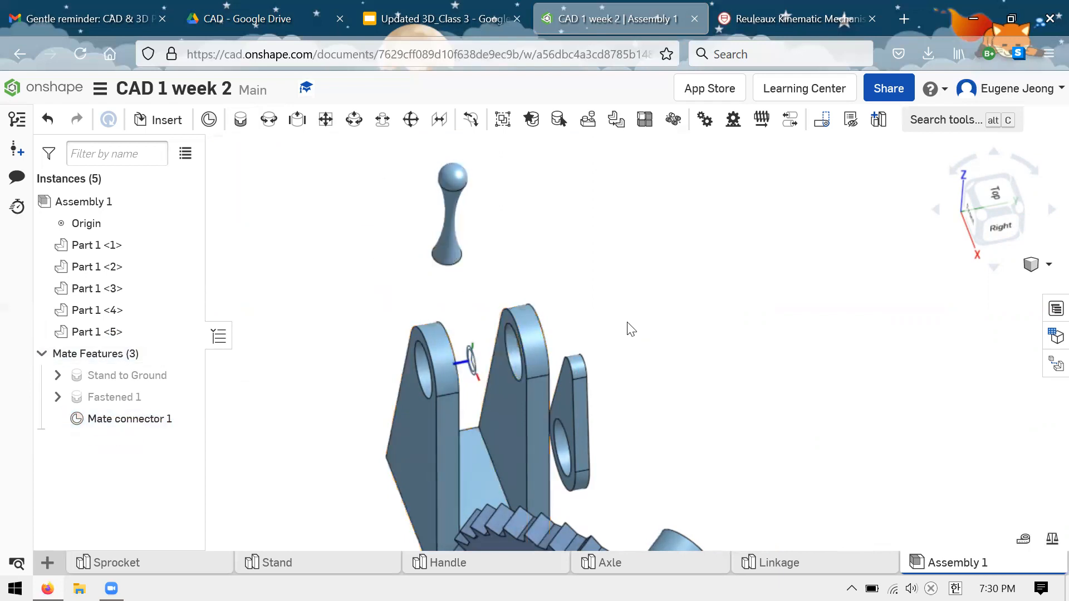
# - Open the mate connector between the stand's uprights for editing
pyautogui.click(159, 420)
pyautogui.rightClick(159, 421)
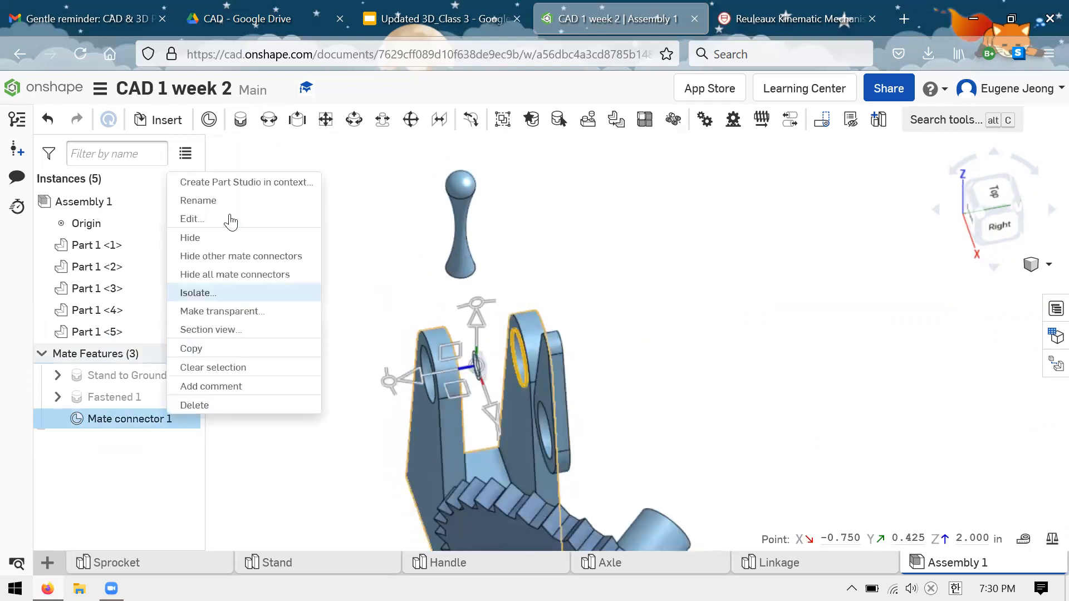
pyautogui.click(234, 219)
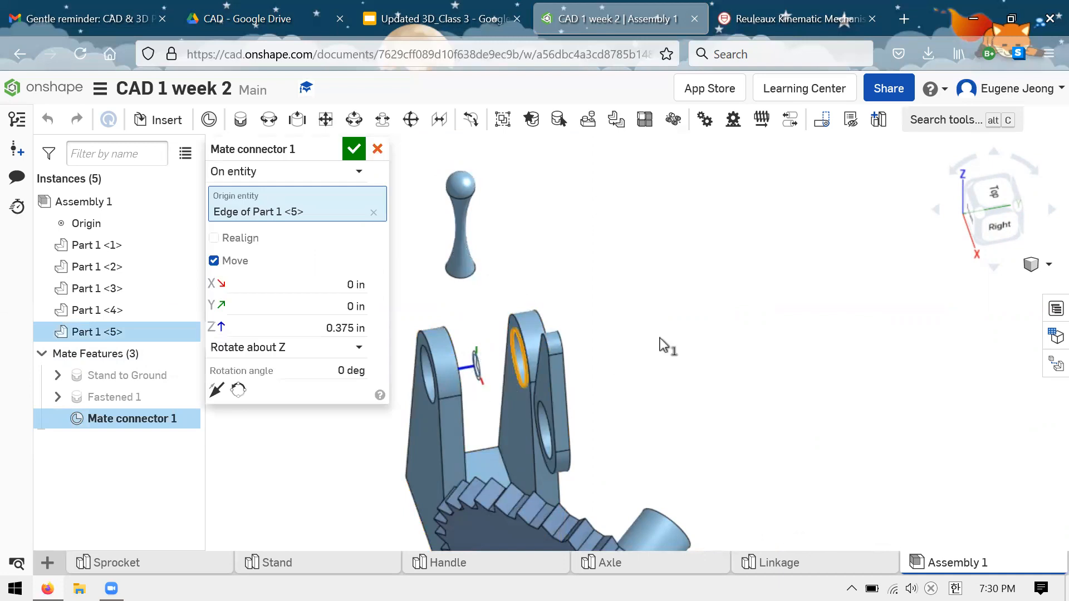
pyautogui.scroll(5, 593, 271)
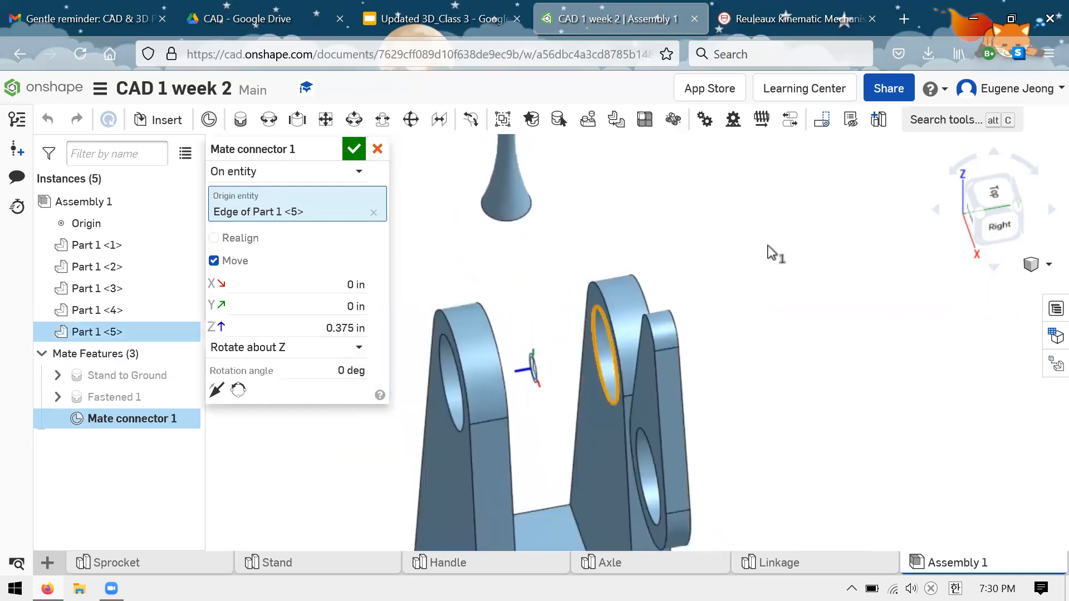
pyautogui.scroll(-1, 711, 219)
pyautogui.scroll(1, 577, 346)
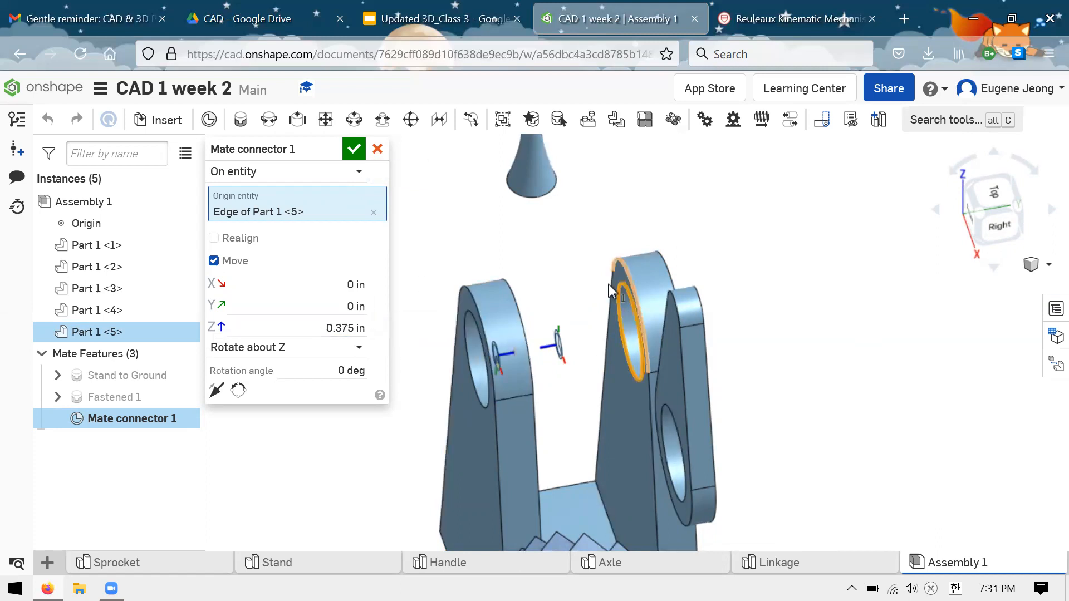
# - Switch the mate connector's origin type to Between entities and pick an upright's inner face as the between entity
pyautogui.click(342, 173)
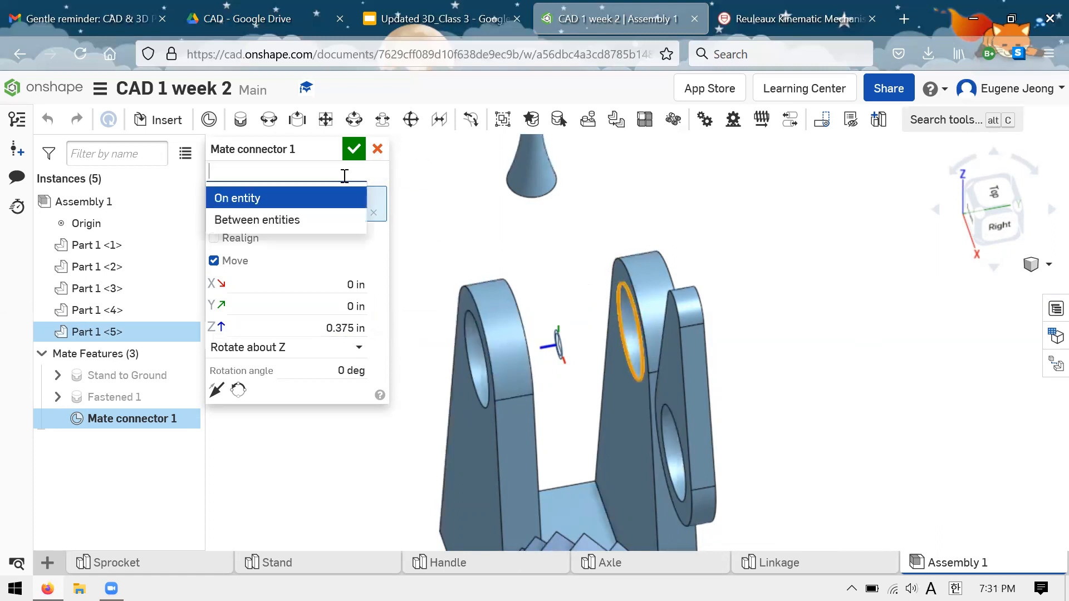
pyautogui.click(365, 171)
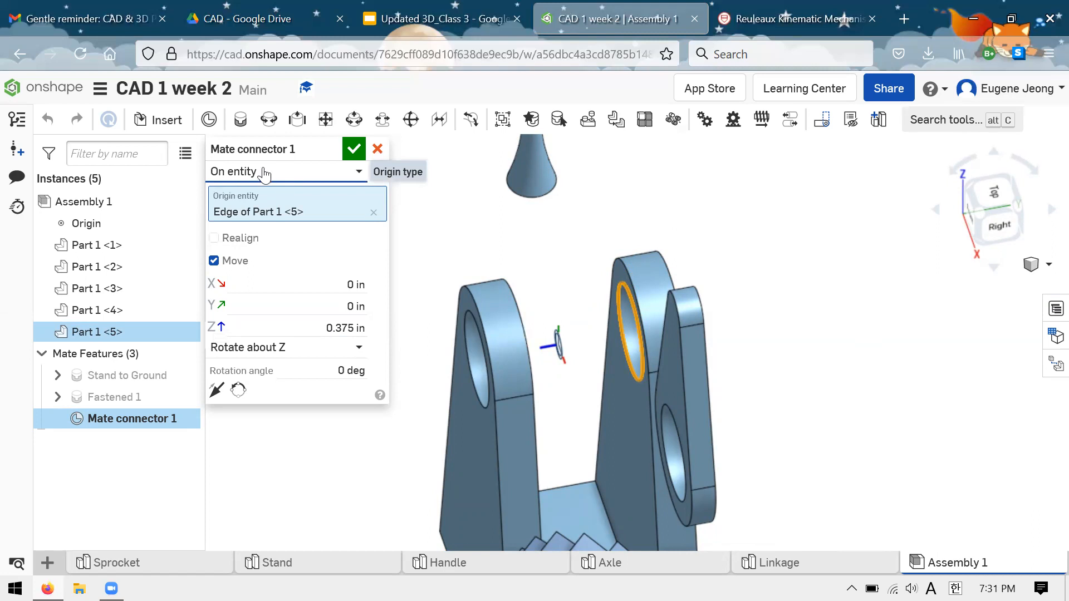
pyautogui.click(358, 175)
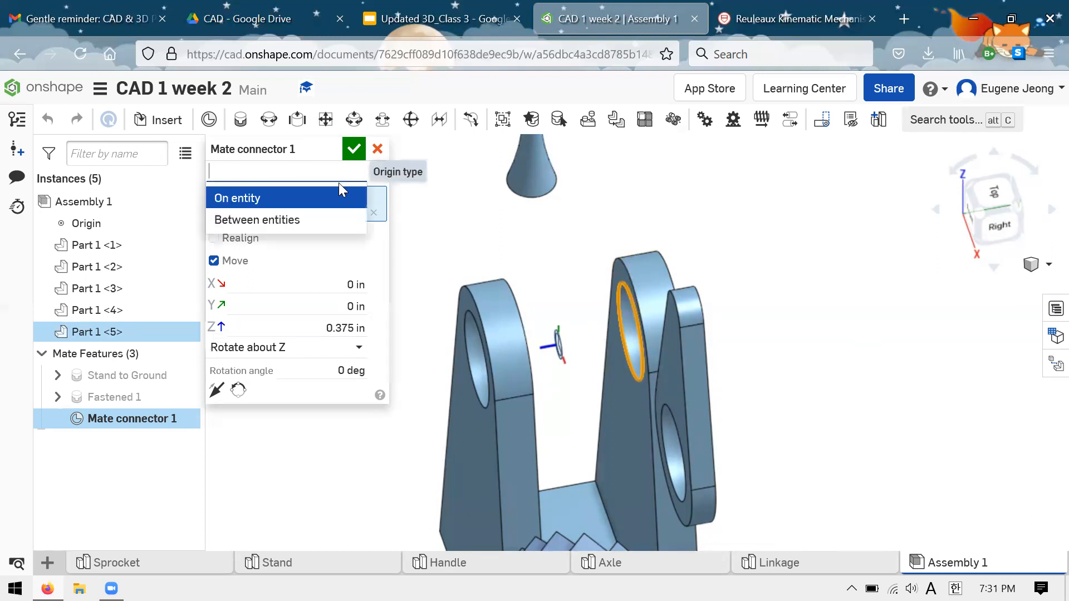
pyautogui.click(255, 229)
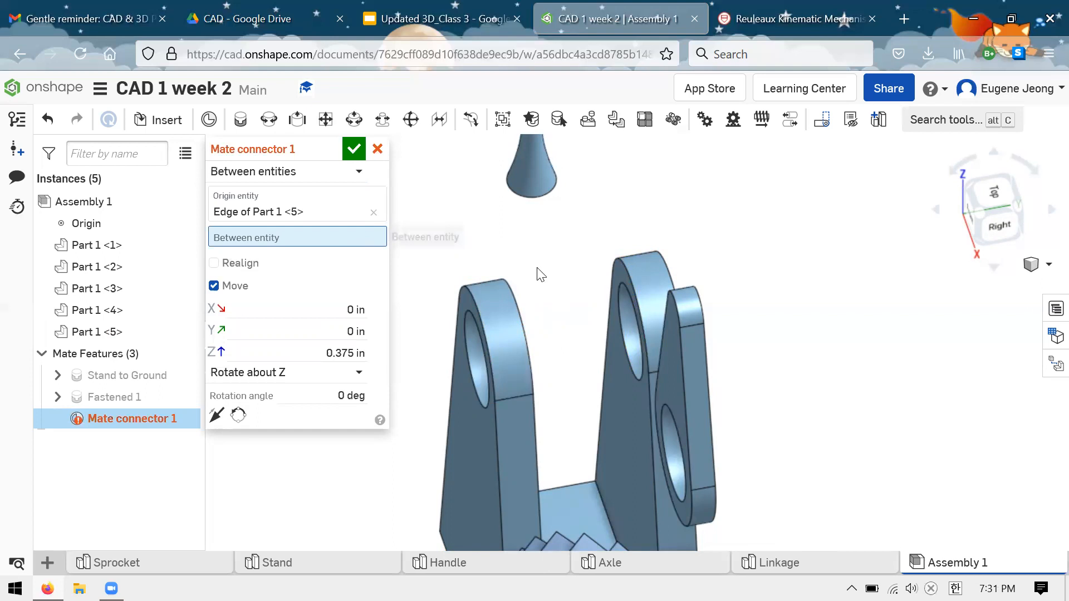
pyautogui.moveTo(575, 256); pyautogui.dragTo(613, 257, button='right')
pyautogui.moveTo(632, 316); pyautogui.dragTo(618, 364, button='right')
pyautogui.click(500, 377)
# - Set the mate connector's Z translation to 0 in
pyautogui.moveTo(557, 379); pyautogui.dragTo(747, 360, button='right')
pyautogui.moveTo(552, 356); pyautogui.dragTo(482, 223, button='right')
pyautogui.click(338, 366)
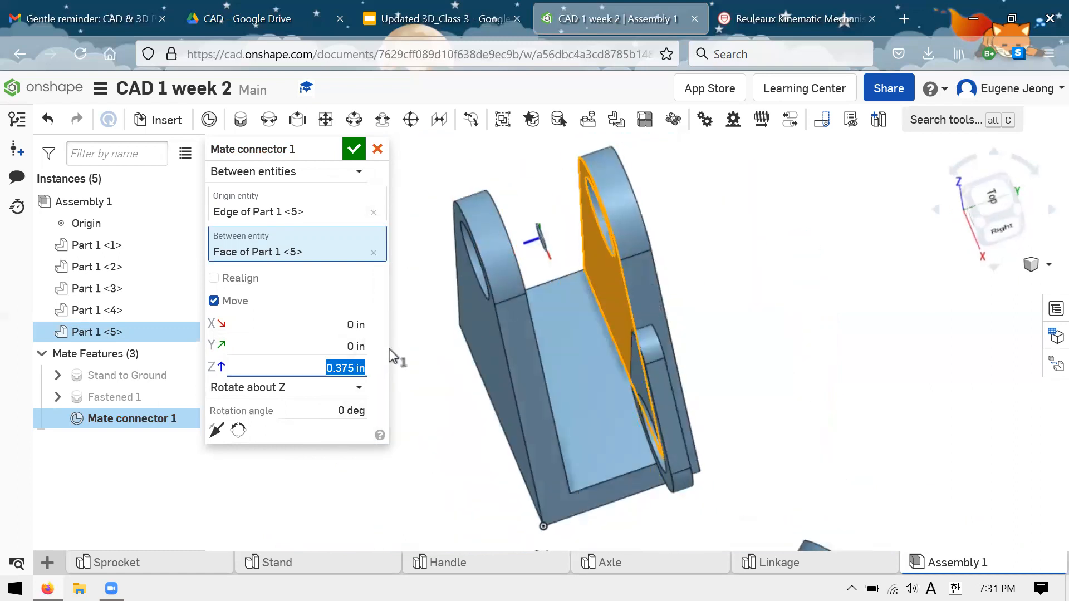
pyautogui.scroll(-2, 592, 501)
pyautogui.scroll(2, 589, 283)
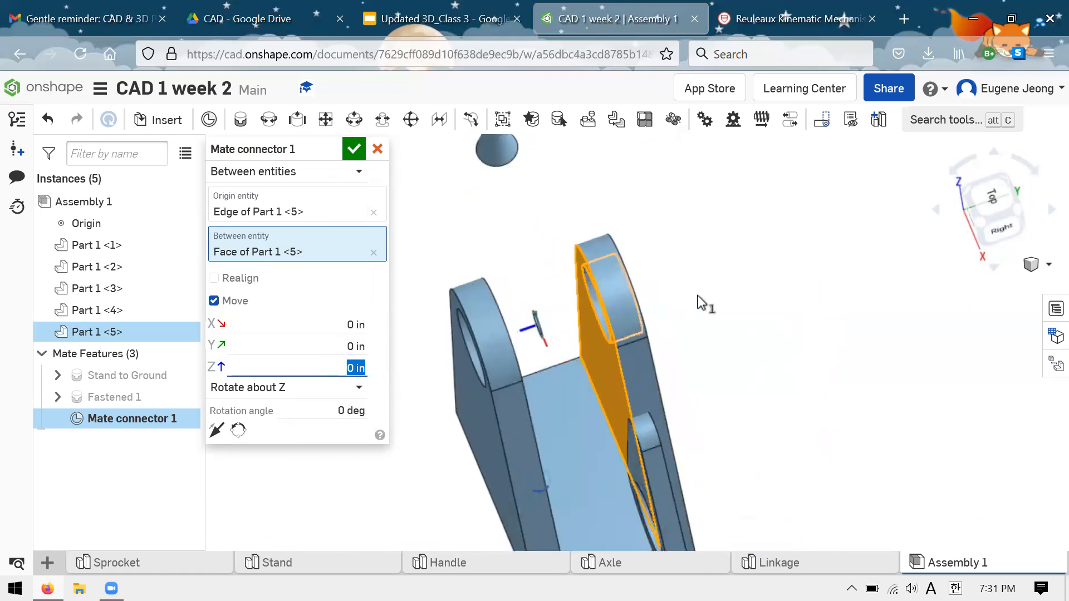
pyautogui.moveTo(504, 284); pyautogui.dragTo(491, 248, button='right')
# - Clear both selected entities and pick the inner edge of an upright's hole as the origin entity
pyautogui.click(367, 210)
pyautogui.click(373, 212)
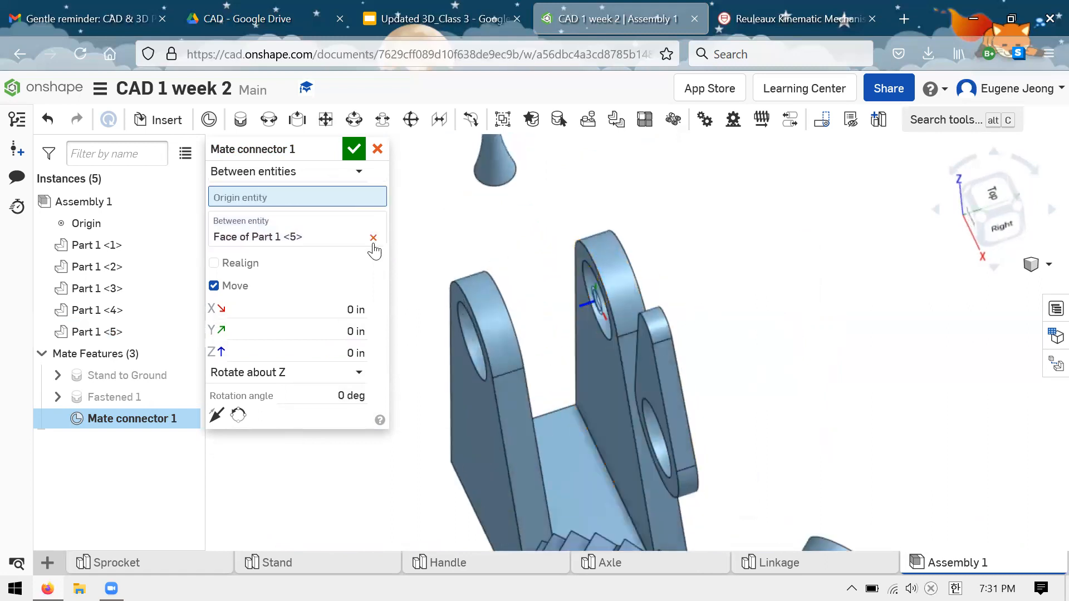
pyautogui.click(374, 239)
pyautogui.click(358, 196)
pyautogui.click(603, 322)
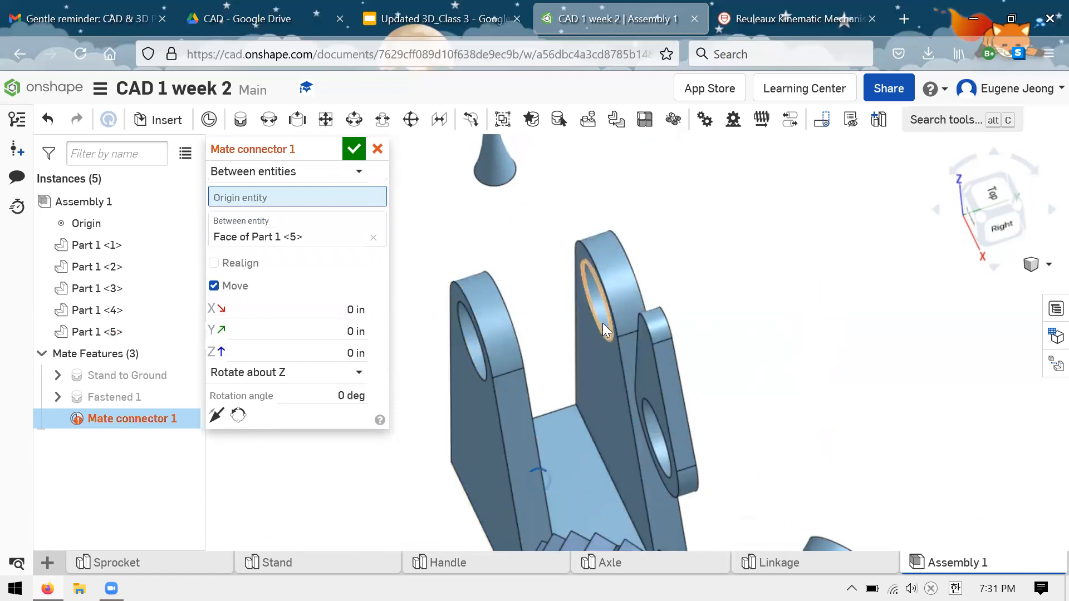
# - Try to pick the hole in the opposite upright as the between entity
pyautogui.moveTo(700, 291); pyautogui.dragTo(487, 264, button='right')
pyautogui.click(527, 350)
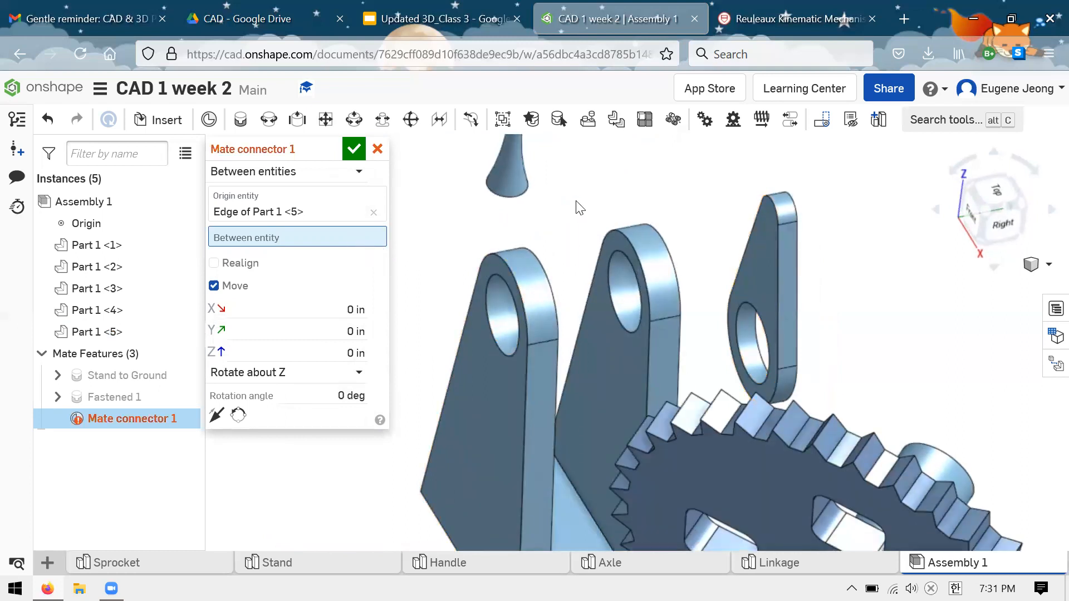
pyautogui.moveTo(625, 264); pyautogui.dragTo(478, 319, button='right')
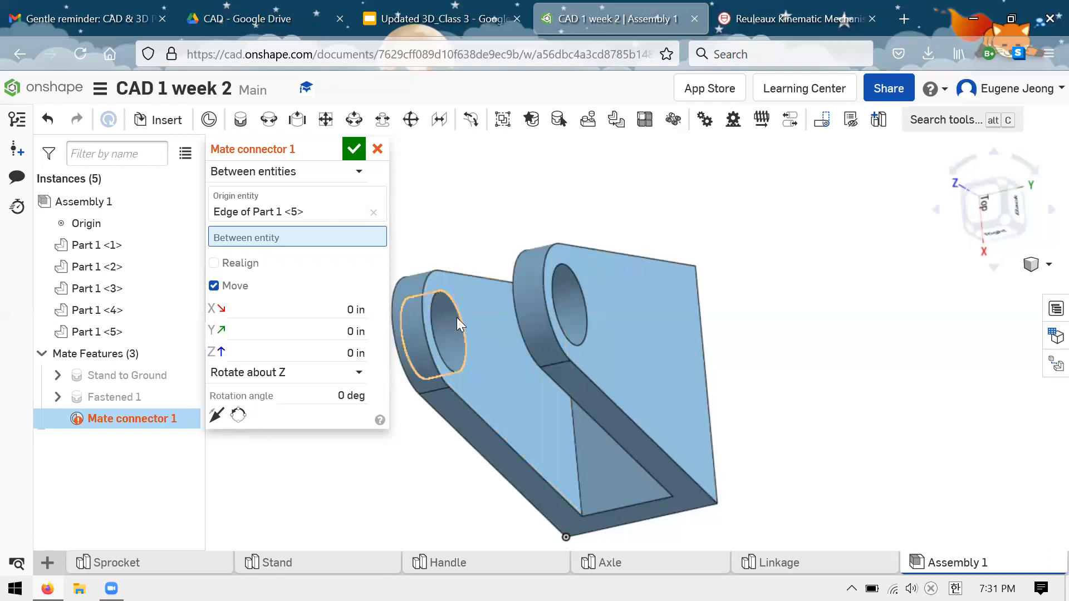
pyautogui.click(456, 317)
pyautogui.moveTo(479, 228); pyautogui.dragTo(570, 369, button='right')
pyautogui.moveTo(521, 248); pyautogui.dragTo(508, 222, button='right')
pyautogui.click(589, 292)
pyautogui.scroll(-3, 585, 306)
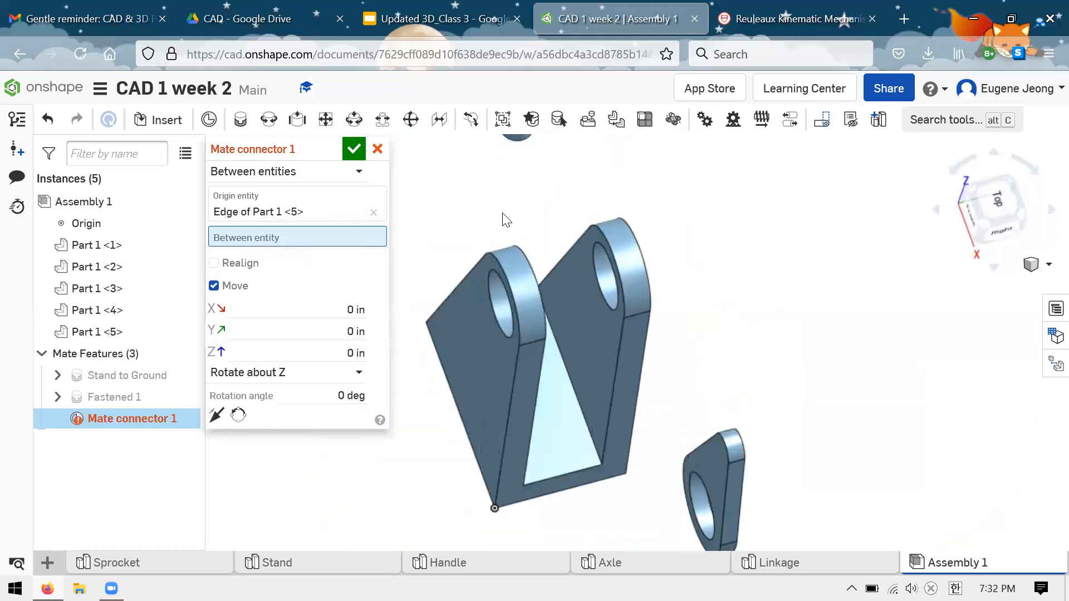
pyautogui.scroll(3, 508, 222)
pyautogui.moveTo(553, 254); pyautogui.dragTo(583, 257, button='right')
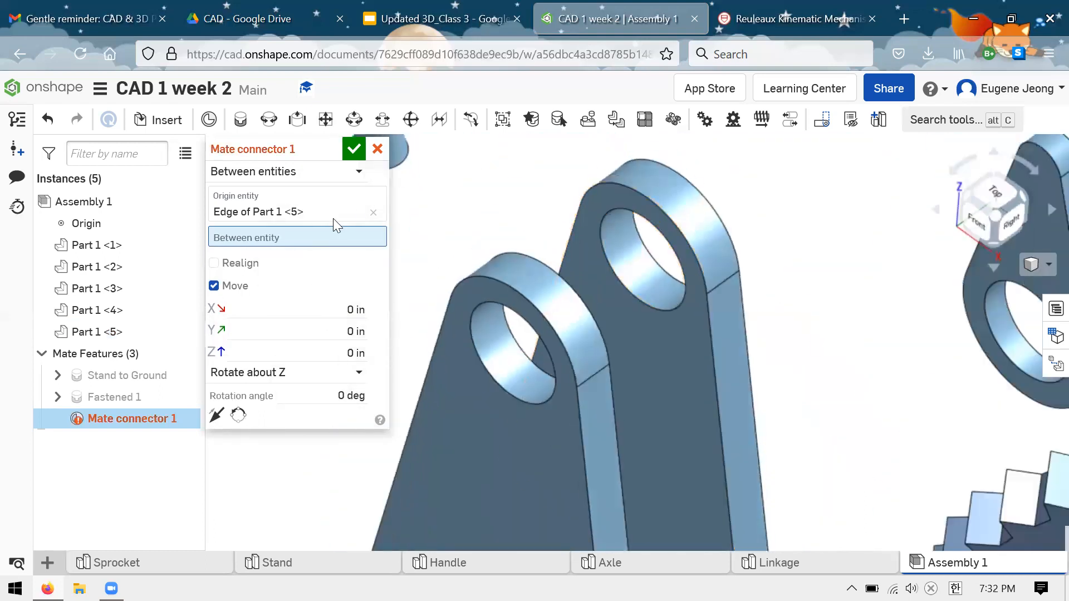
# - Clear the origin entity, set the origin type to On entity, and pick the inner circular edge of the upright's hole
pyautogui.click(373, 212)
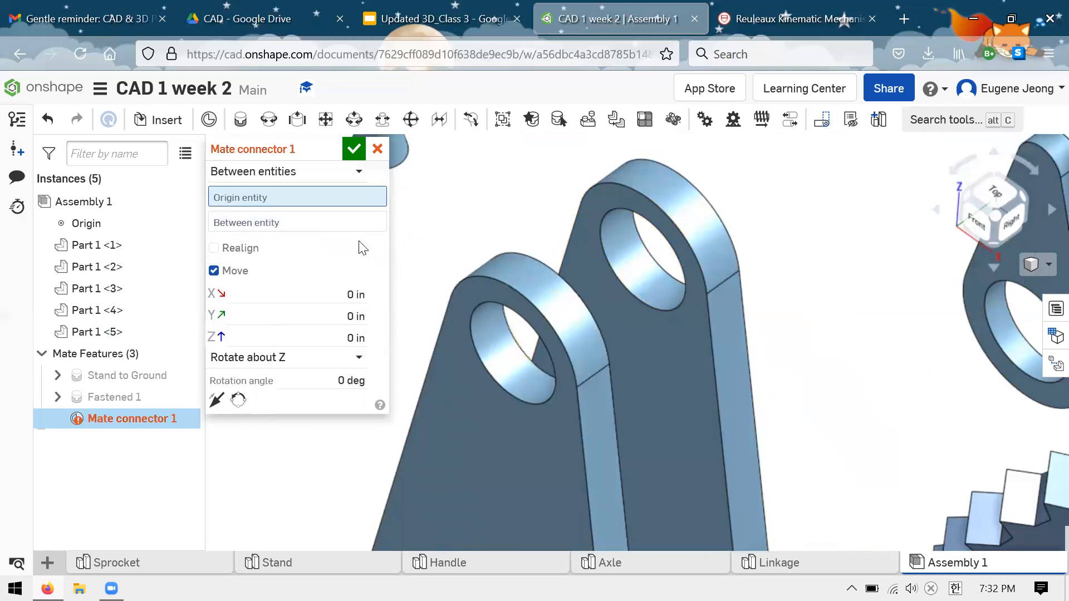
pyautogui.click(351, 177)
pyautogui.click(292, 199)
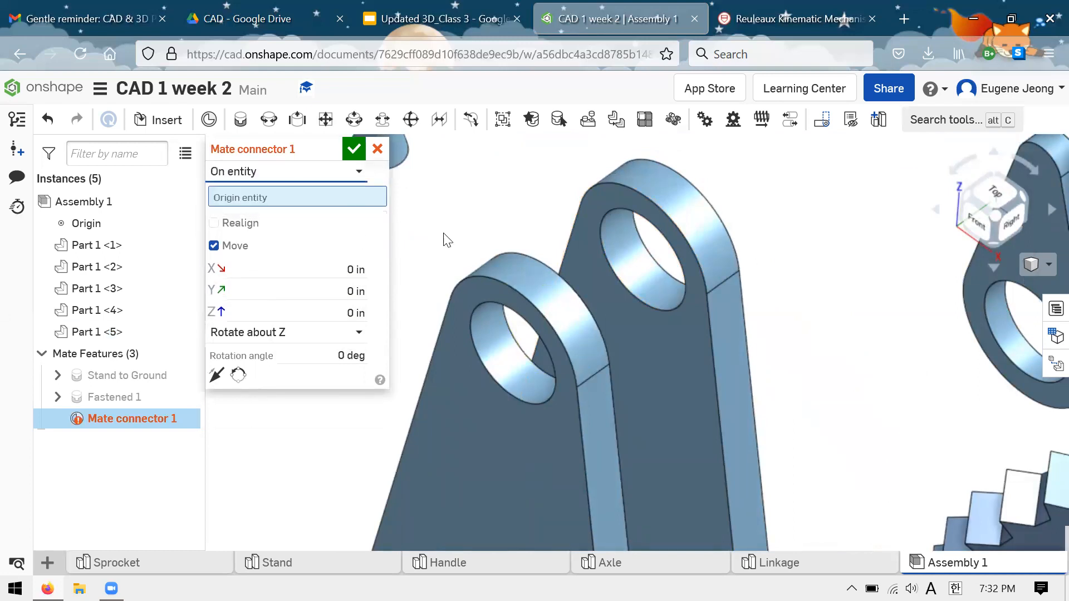
pyautogui.click(656, 299)
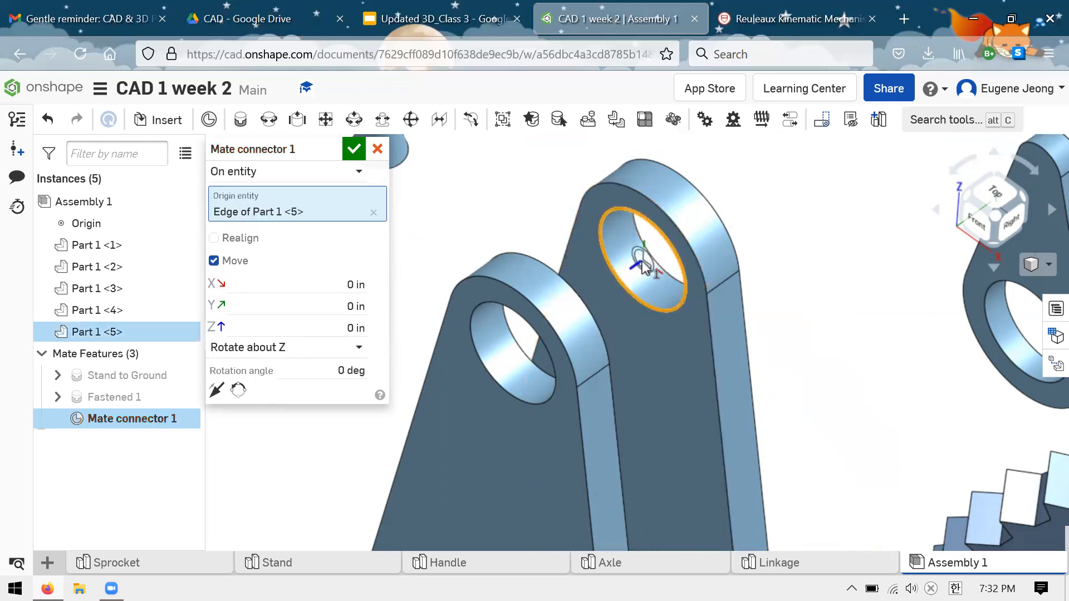
# - Keep the On entity origin type, set the mate connector's Z translation to 0.3 in and accept the connector
pyautogui.click(370, 179)
pyautogui.click(345, 203)
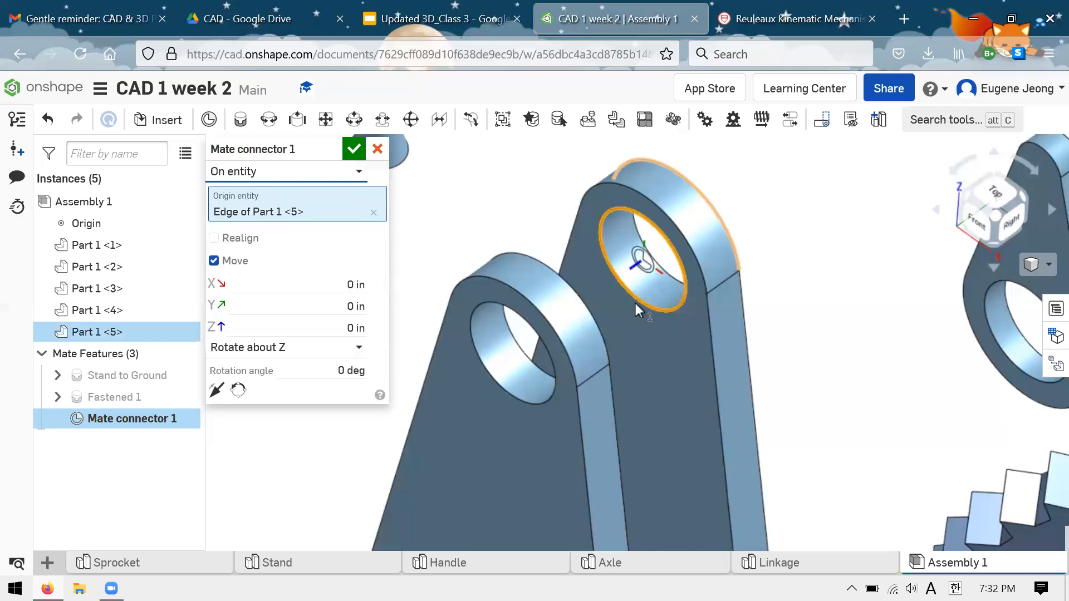
pyautogui.moveTo(724, 390); pyautogui.dragTo(596, 346, button='right')
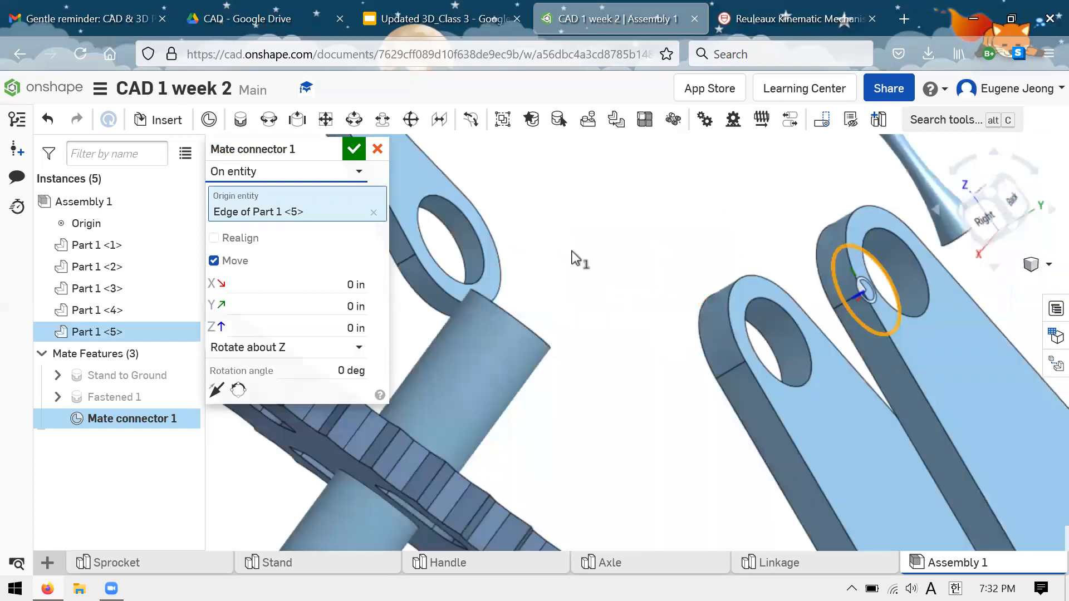
pyautogui.click(353, 149)
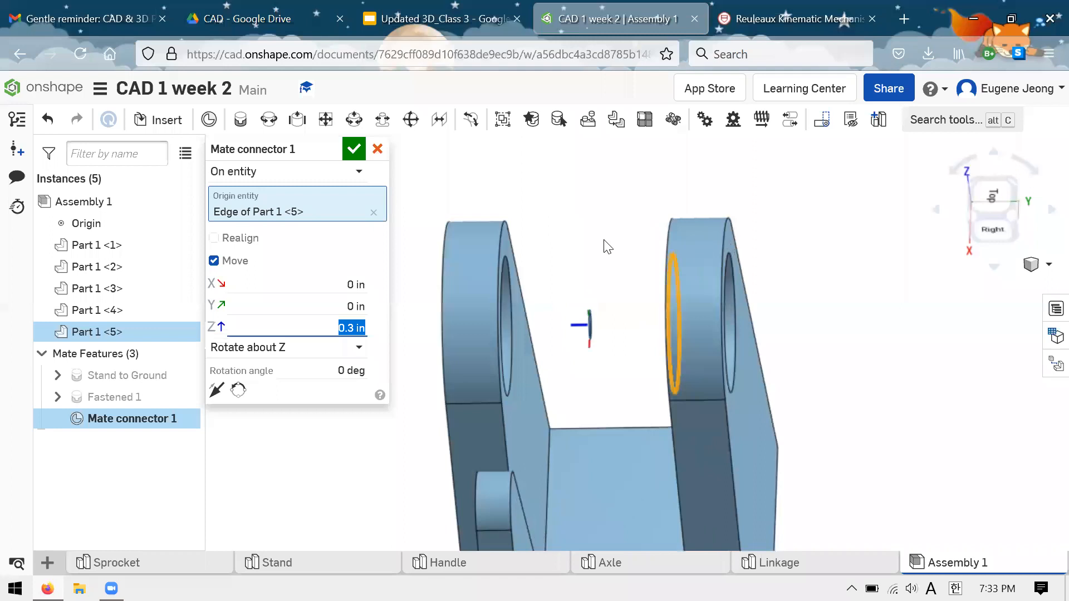
# - Examine the mate connector's position between the stand's uprights from several angles
pyautogui.moveTo(618, 303); pyautogui.dragTo(657, 306, button='right')
pyautogui.moveTo(683, 267); pyautogui.dragTo(626, 297, button='right')
pyautogui.scroll(-2, 625, 227)
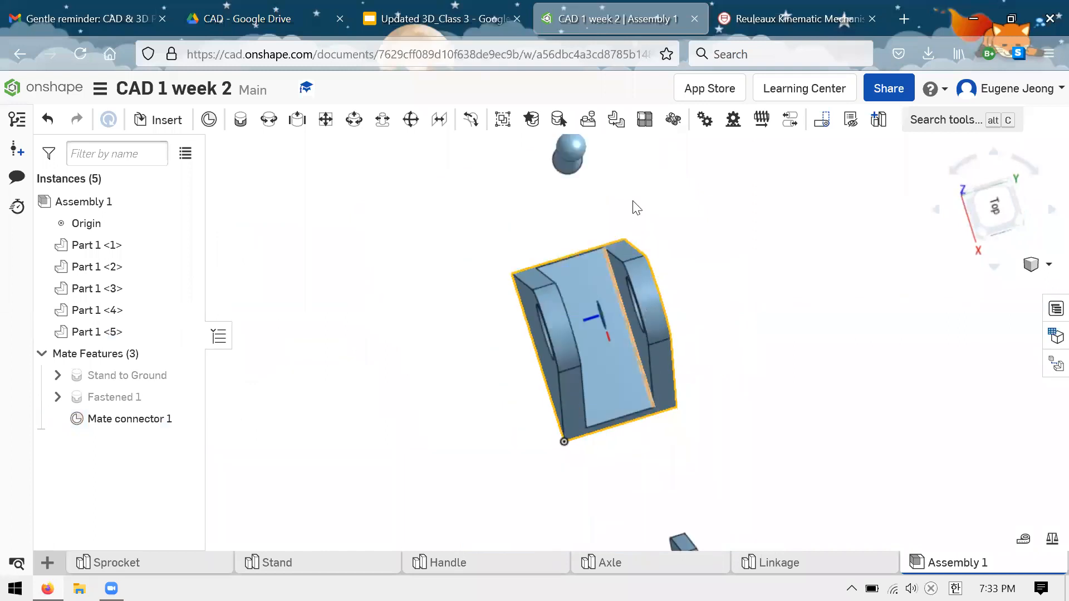
pyautogui.scroll(3, 657, 210)
pyautogui.moveTo(656, 210); pyautogui.dragTo(687, 242, button='right')
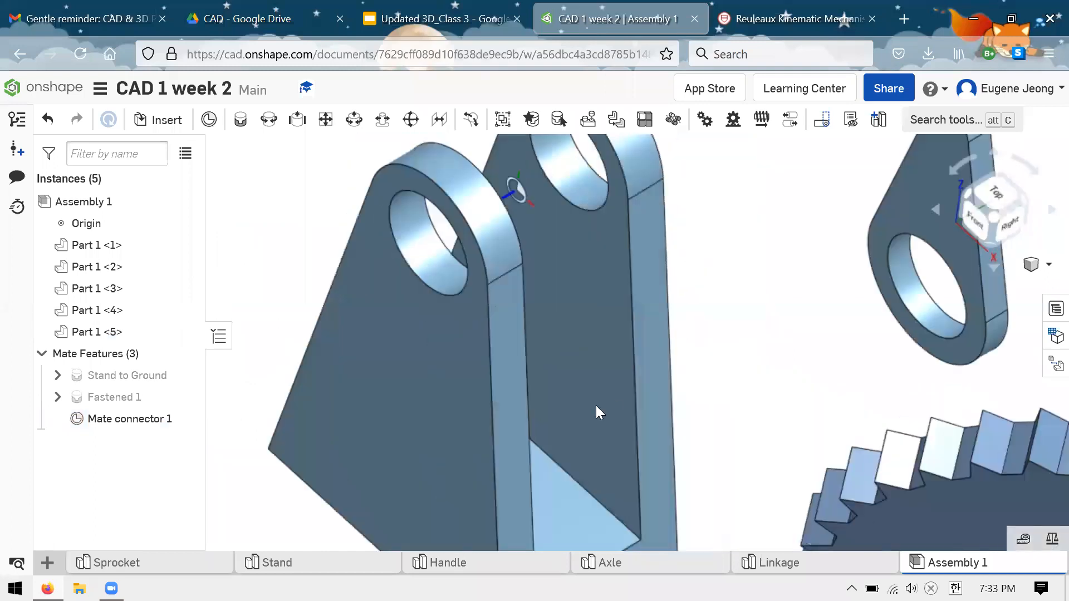
pyautogui.moveTo(569, 399); pyautogui.dragTo(444, 77, button='right')
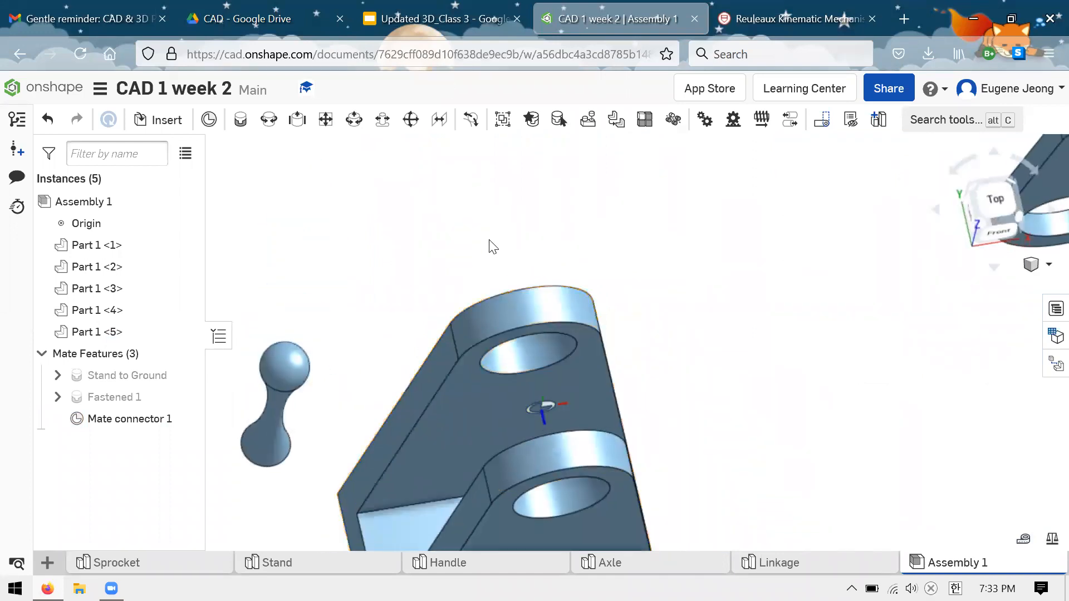
pyautogui.moveTo(487, 233); pyautogui.dragTo(651, 257, button='right')
pyautogui.scroll(-3, 651, 258)
pyautogui.scroll(4, 636, 274)
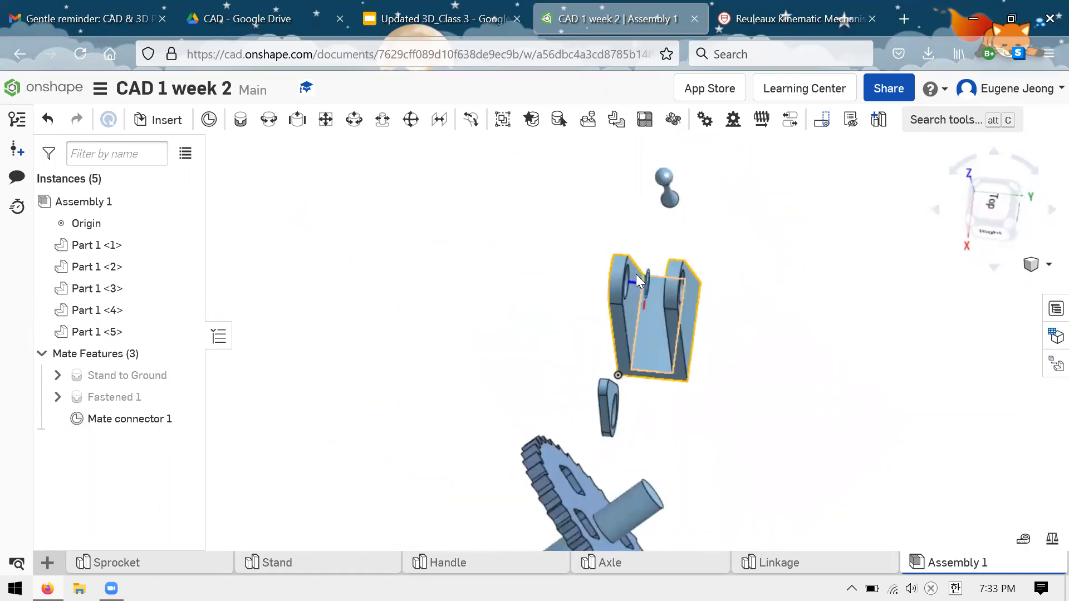
pyautogui.scroll(3, 636, 258)
pyautogui.moveTo(649, 182); pyautogui.dragTo(613, 210, button='right')
pyautogui.scroll(-3, 616, 231)
pyautogui.scroll(3, 626, 218)
pyautogui.scroll(-4, 630, 224)
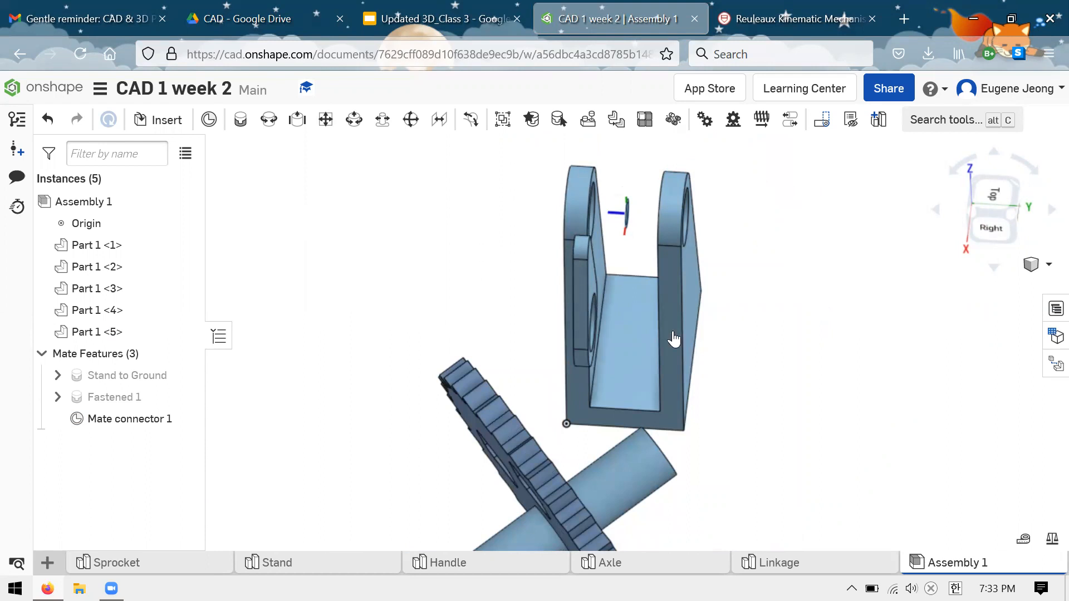
pyautogui.scroll(-4, 674, 338)
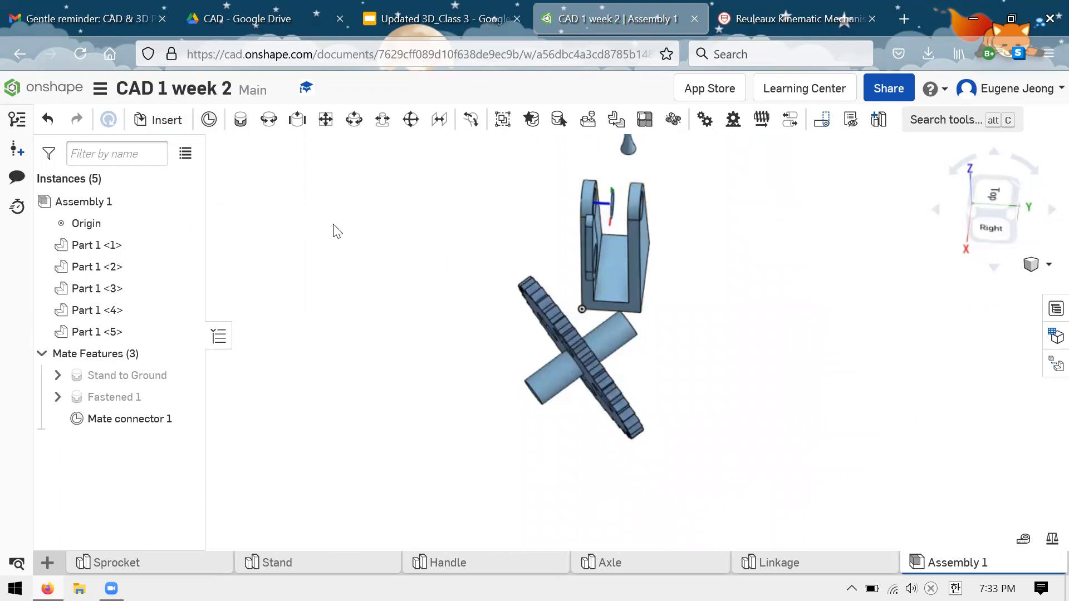
# - Start a revolute mate and pick the mate connector at the middle of the axle as the first connector
pyautogui.scroll(2, 350, 249)
pyautogui.scroll(-3, 601, 312)
pyautogui.scroll(2, 742, 323)
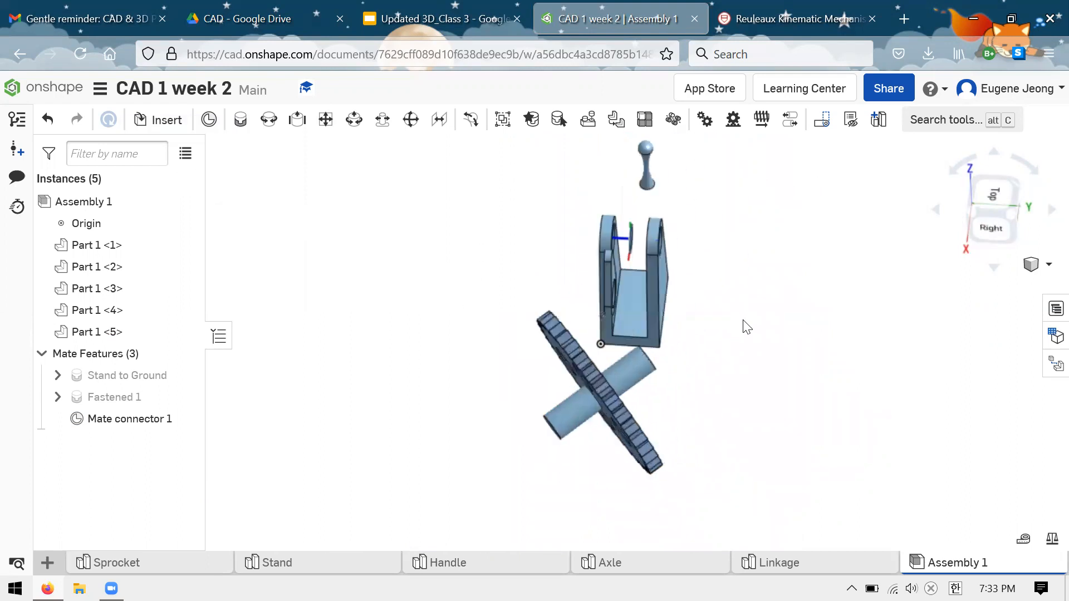
pyautogui.click(269, 119)
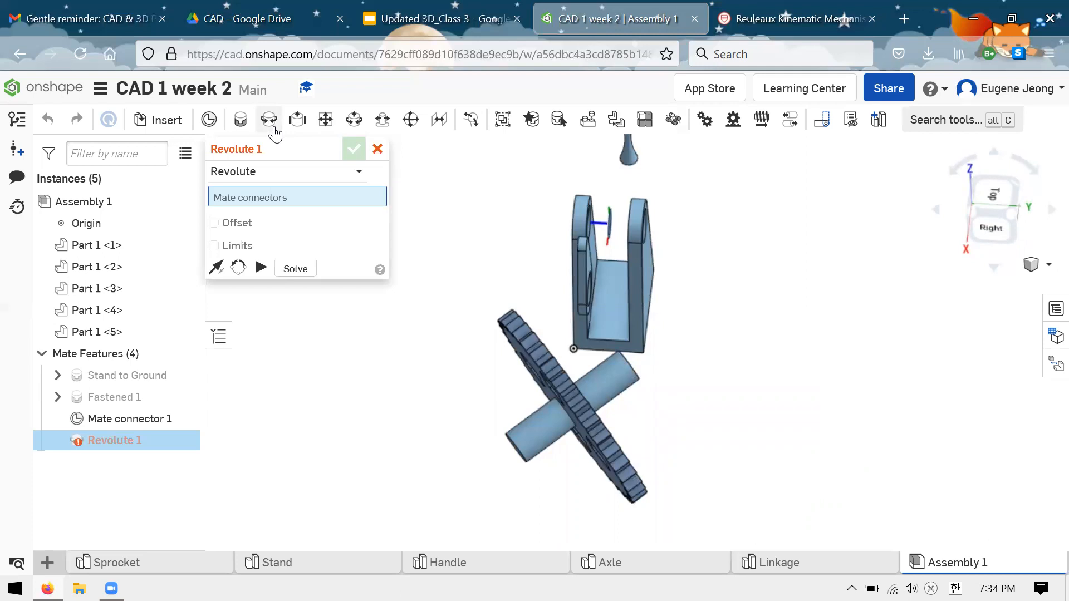
pyautogui.moveTo(289, 146); pyautogui.dragTo(358, 167)
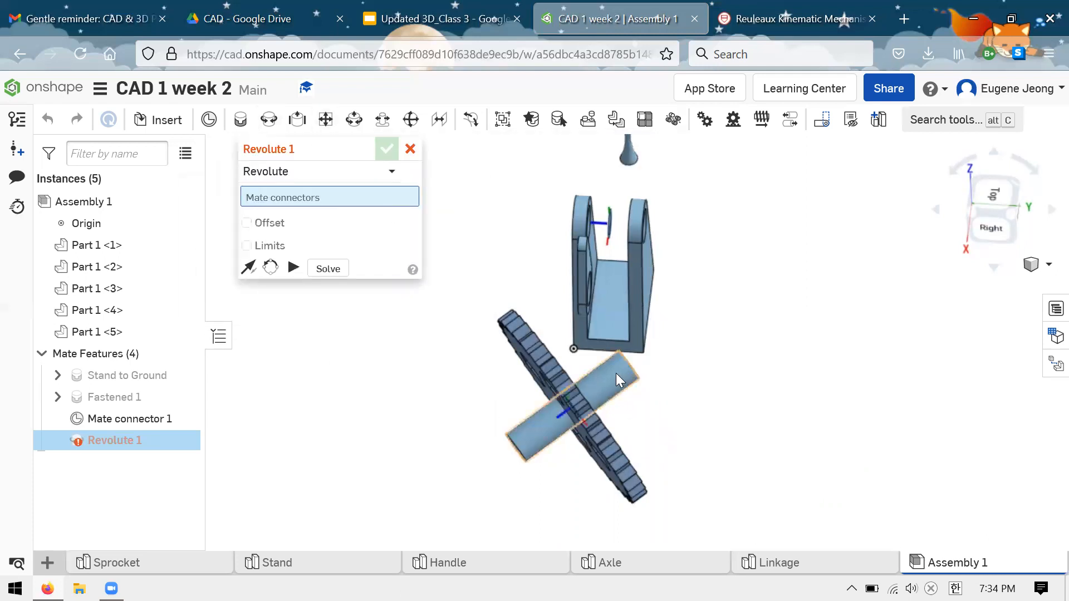
pyautogui.scroll(5, 622, 382)
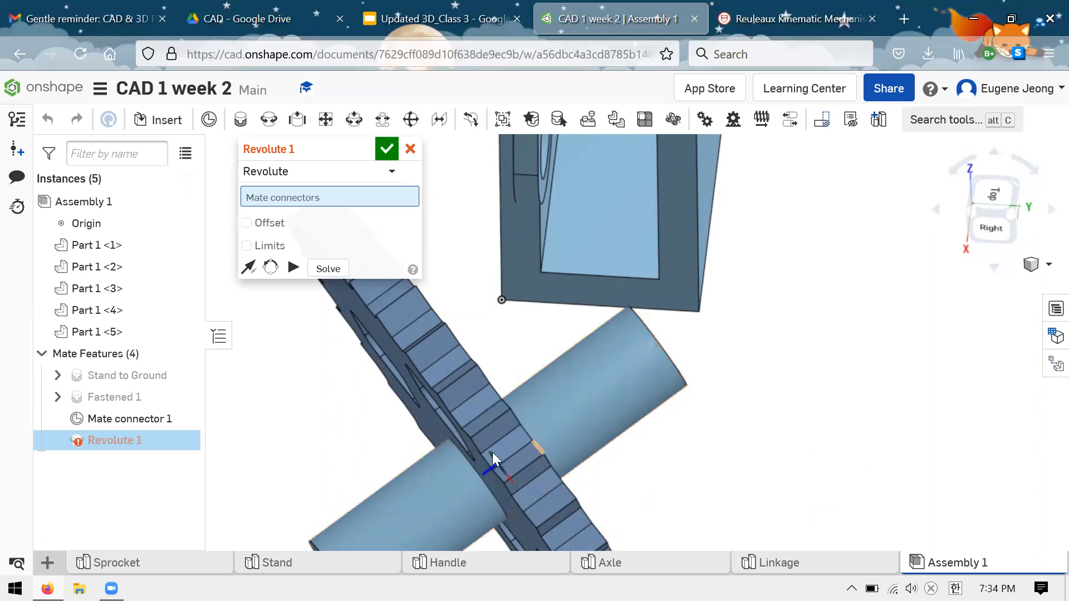
pyautogui.scroll(-1, 713, 468)
pyautogui.click(684, 466)
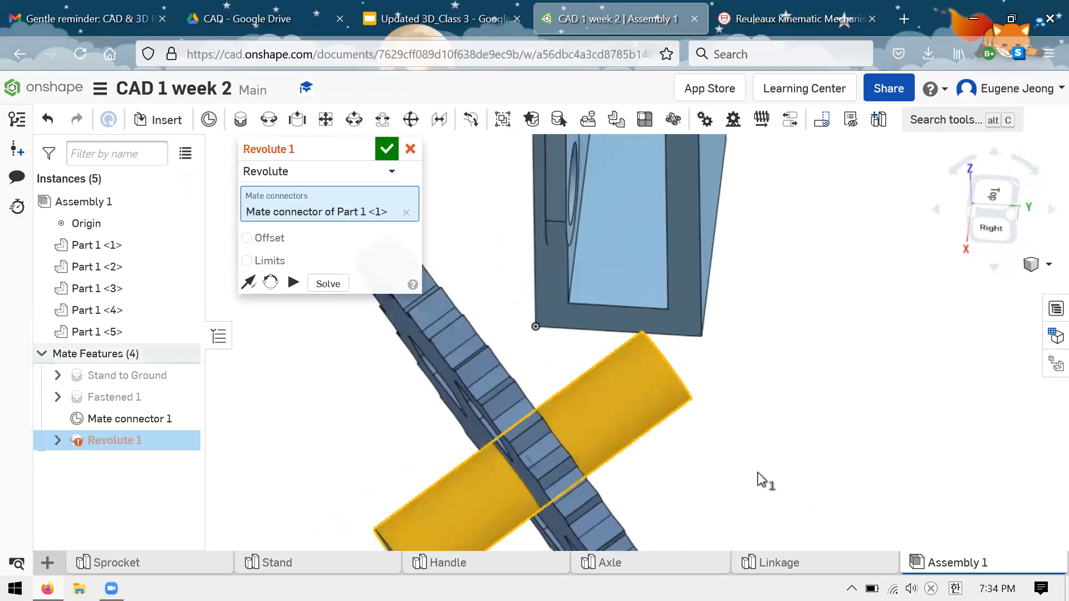
# - Pick the mate connector between the stand's uprights as the revolute mate's second connector
pyautogui.scroll(-1, 760, 476)
pyautogui.moveTo(672, 468); pyautogui.dragTo(591, 423, button='right')
pyautogui.scroll(-2, 590, 419)
pyautogui.scroll(4, 665, 277)
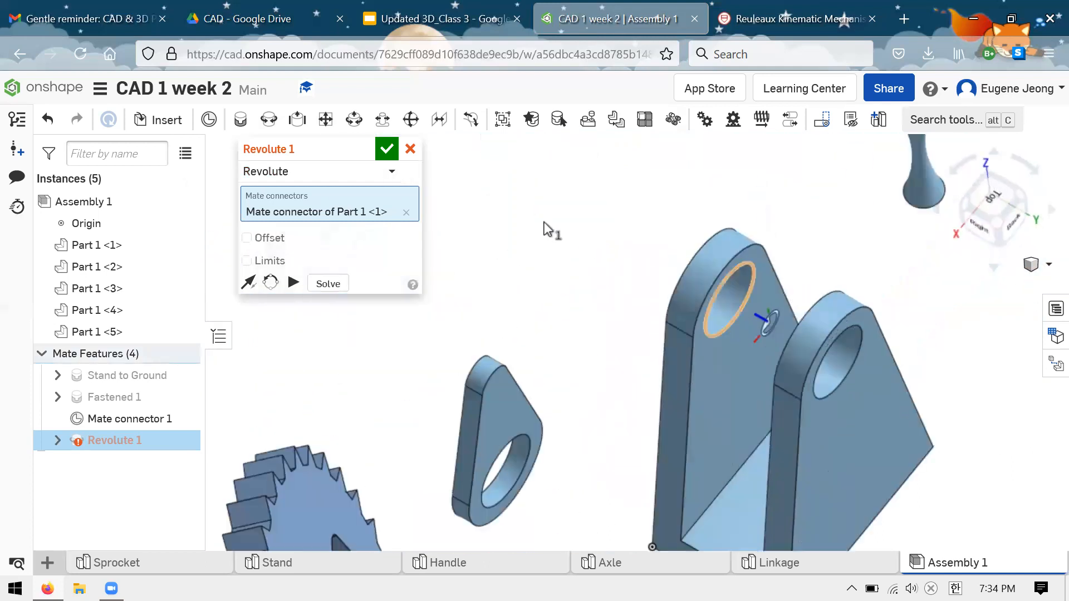
pyautogui.moveTo(553, 222); pyautogui.dragTo(698, 282, button='right')
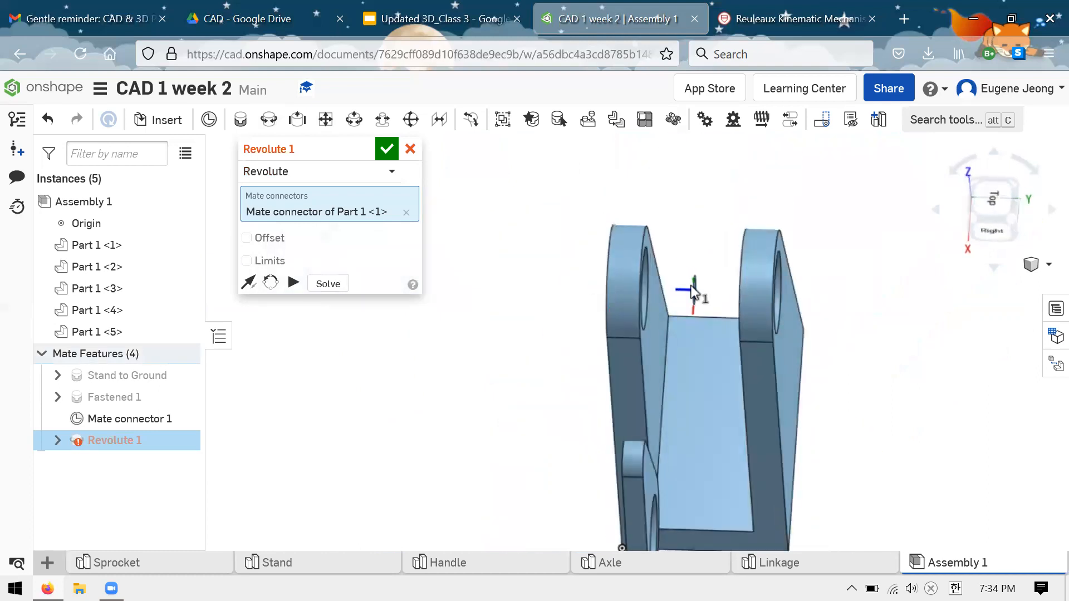
pyautogui.scroll(1, 702, 301)
pyautogui.scroll(1, 700, 309)
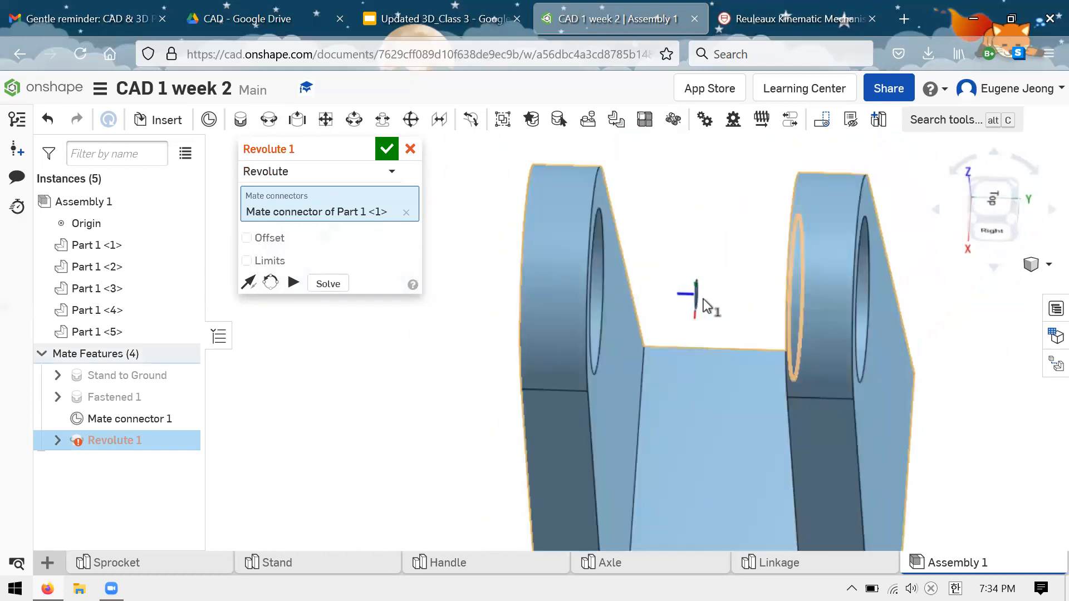
pyautogui.scroll(2, 738, 295)
pyautogui.click(725, 310)
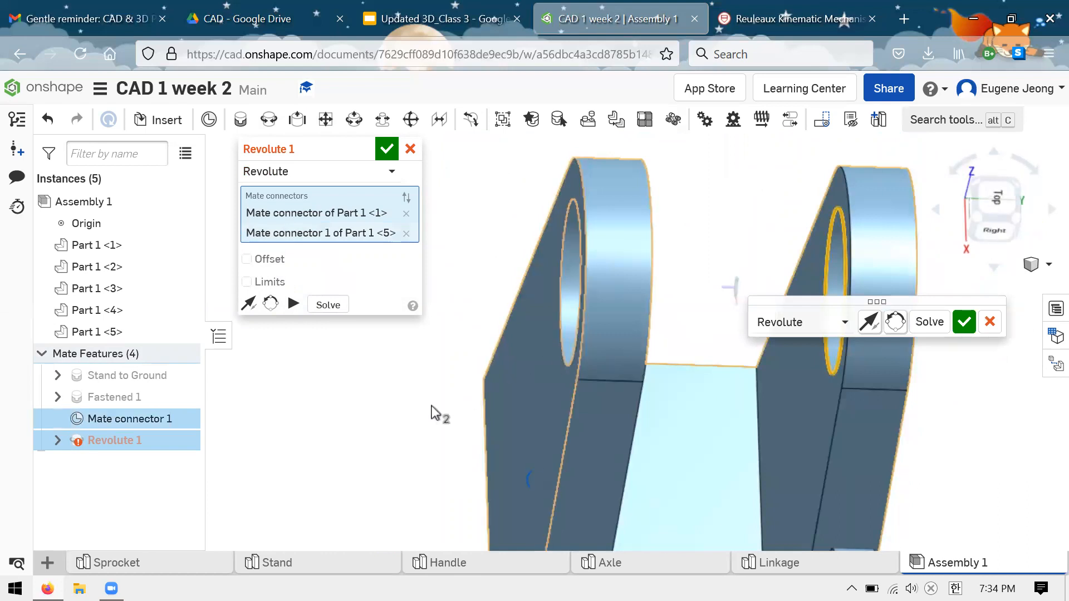
# - Solve the full assembly and accept the revolute mate between the axle and the stand, without adding another mate
pyautogui.scroll(-2, 445, 401)
pyautogui.scroll(-2, 640, 267)
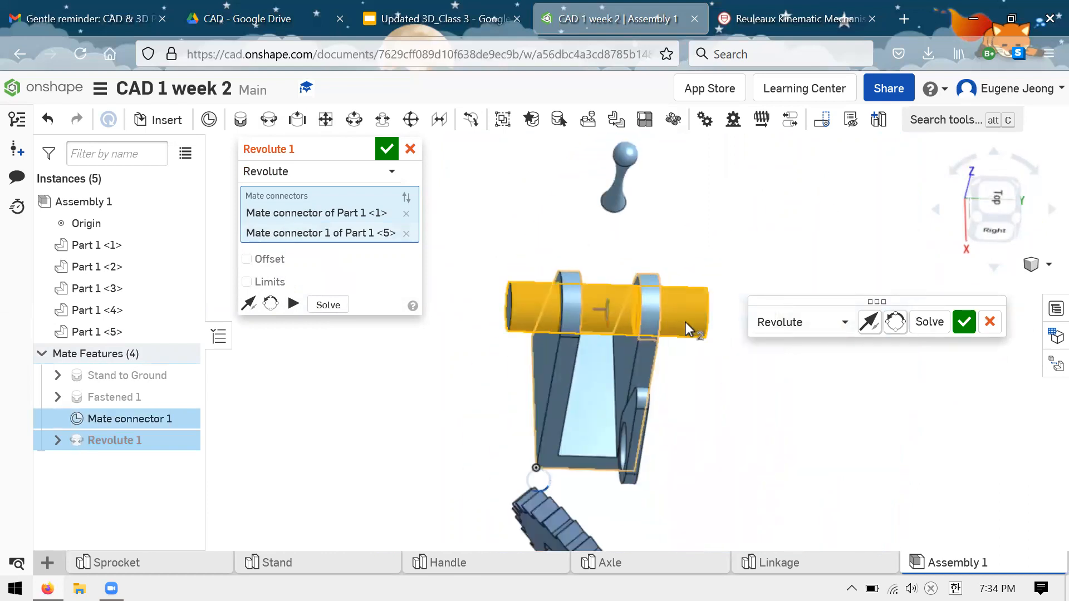
pyautogui.moveTo(706, 390); pyautogui.dragTo(809, 365, button='right')
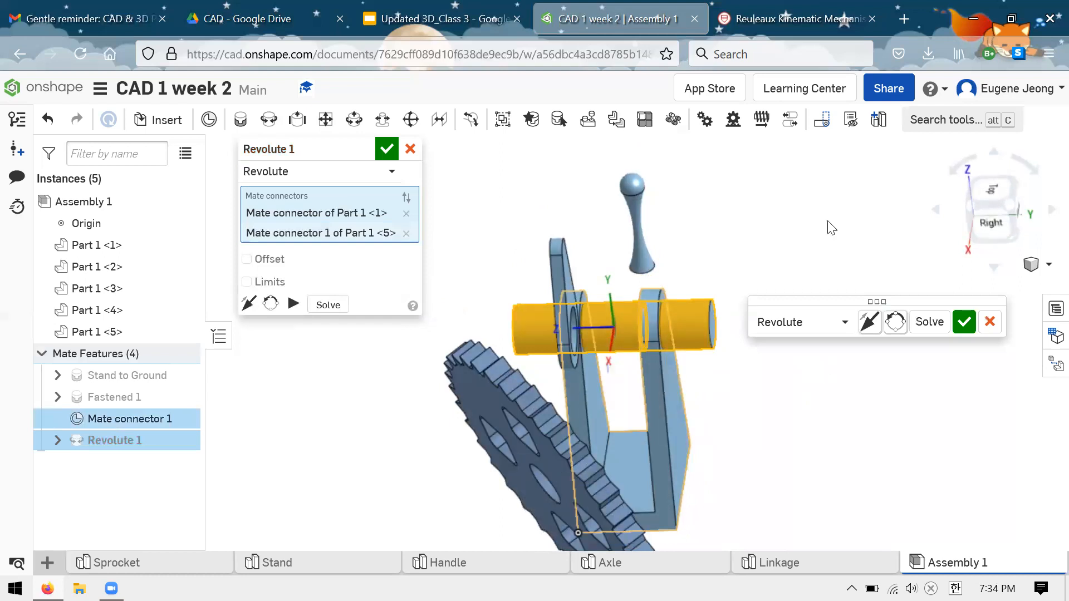
pyautogui.moveTo(766, 344); pyautogui.dragTo(807, 387, button='right')
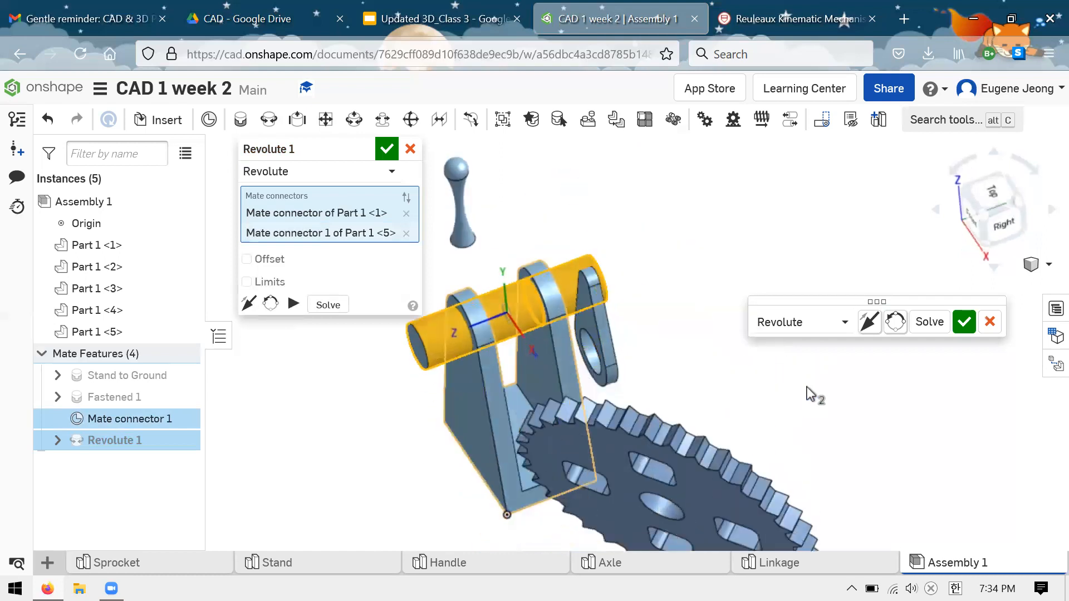
pyautogui.scroll(-2, 850, 395)
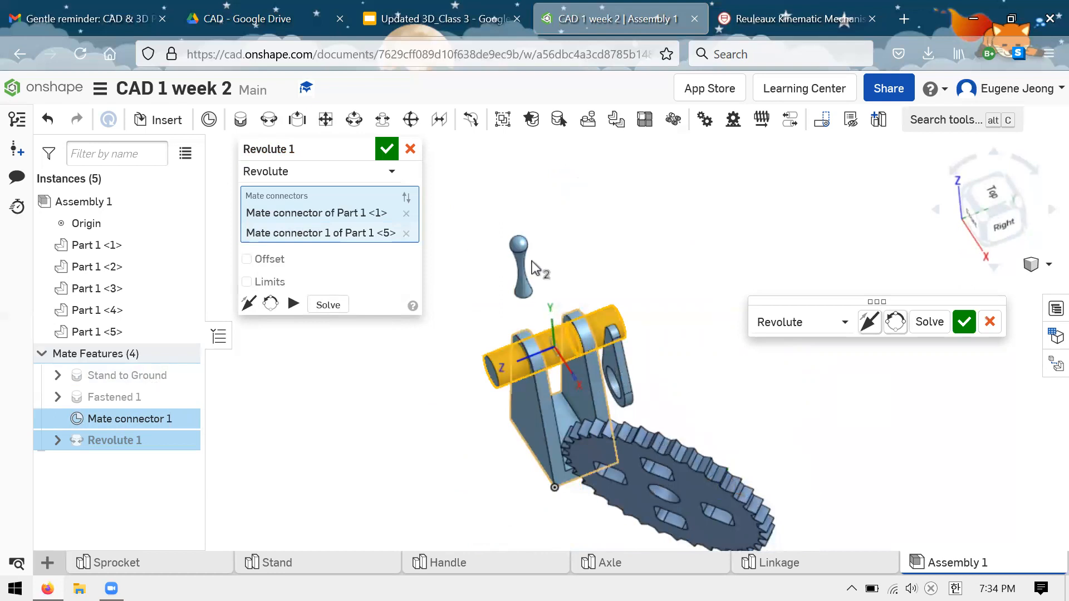
pyautogui.scroll(-3, 631, 170)
pyautogui.scroll(5, 594, 239)
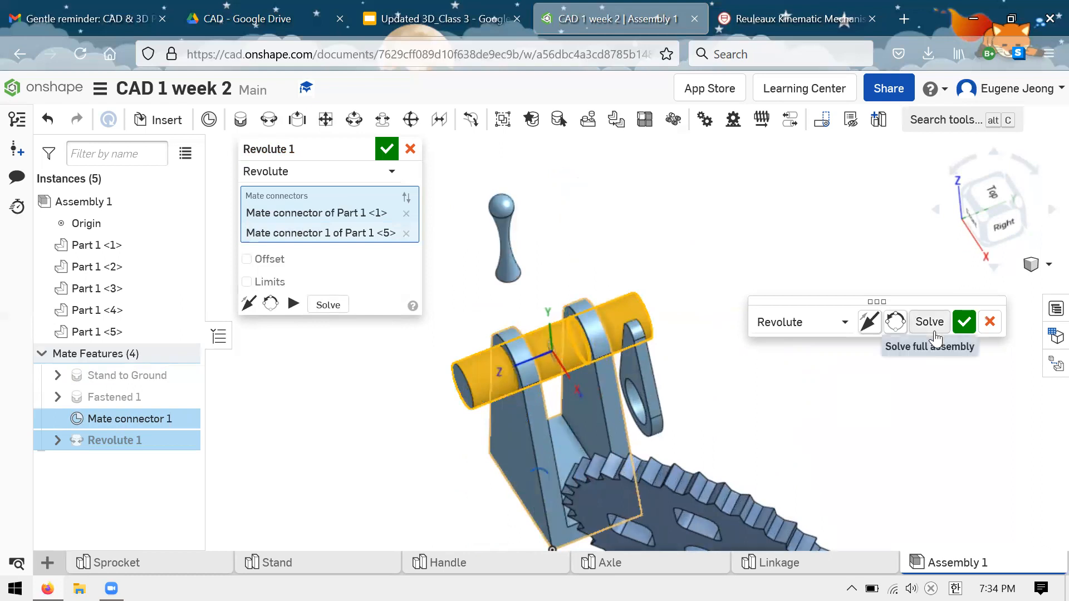
pyautogui.click(918, 323)
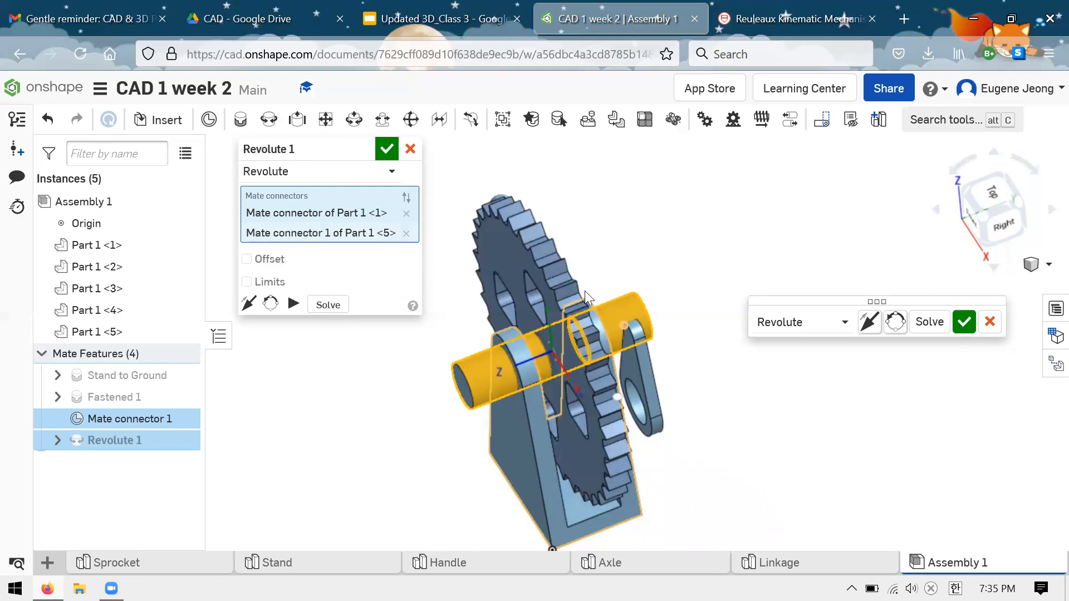
pyautogui.press('Return')
pyautogui.moveTo(610, 326); pyautogui.dragTo(638, 285, button='right')
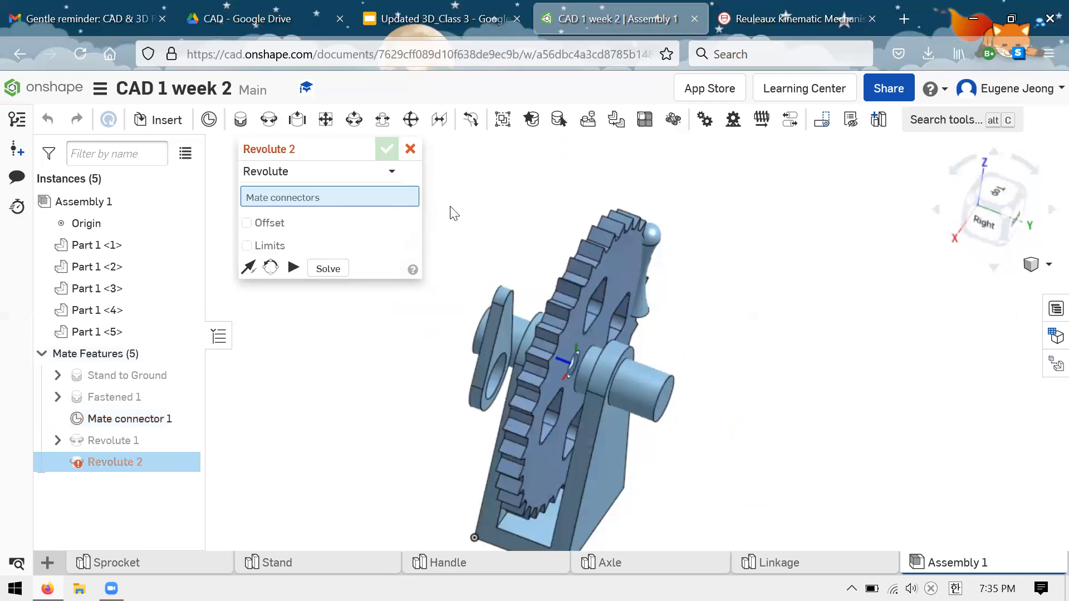
pyautogui.click(410, 148)
# - Move the handle off the sprocket's rim towards the linkage
pyautogui.moveTo(484, 219); pyautogui.dragTo(401, 275, button='right')
pyautogui.scroll(-3, 407, 267)
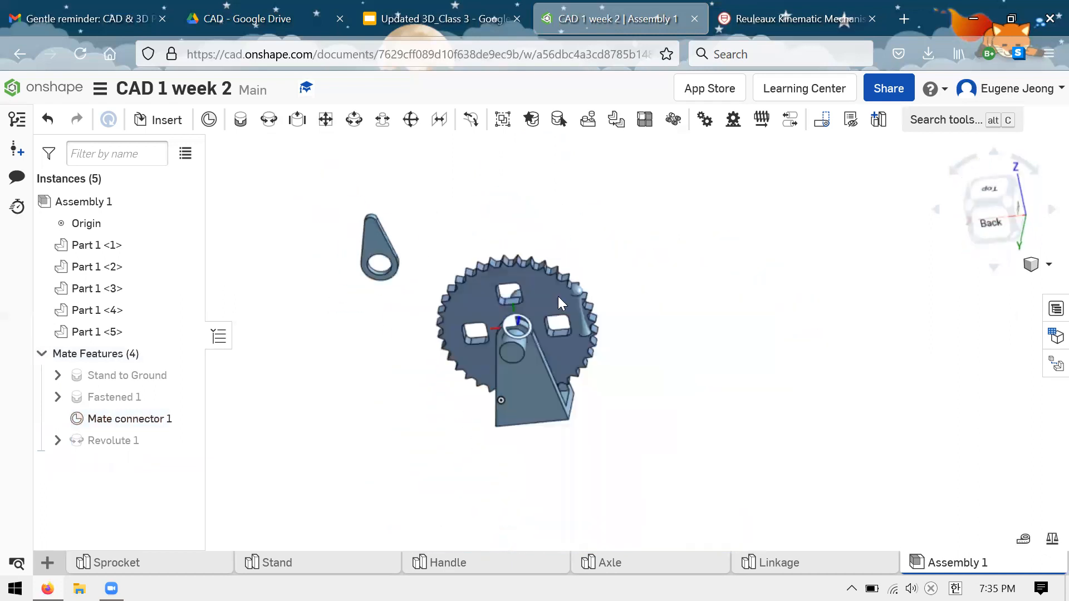
pyautogui.scroll(3, 557, 296)
pyautogui.moveTo(635, 257); pyautogui.dragTo(603, 282, button='right')
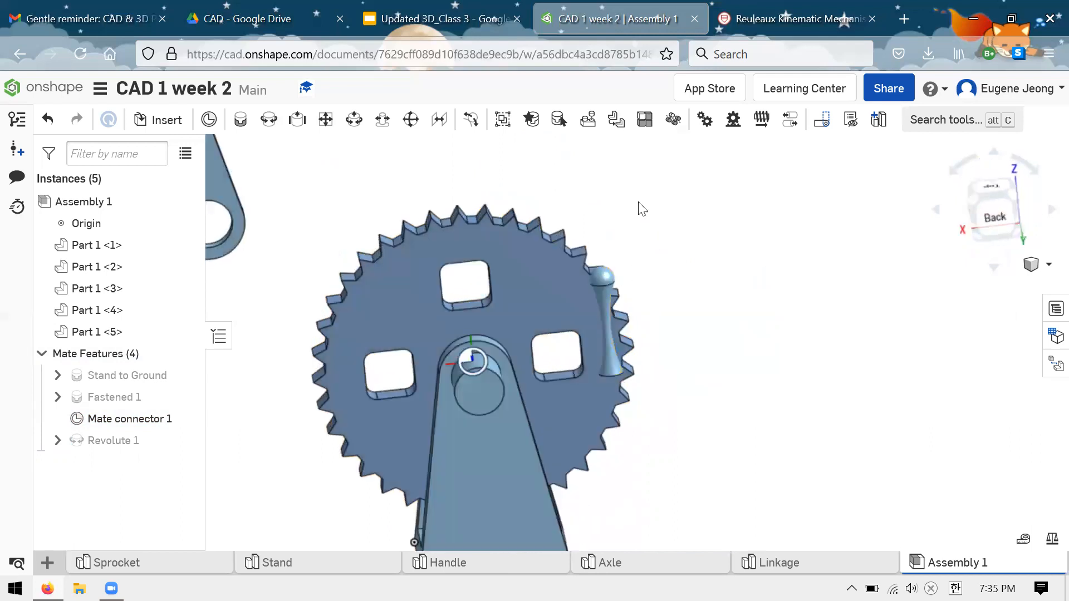
pyautogui.moveTo(385, 97); pyautogui.dragTo(573, 222)
pyautogui.moveTo(604, 200); pyautogui.dragTo(644, 260, button='right')
pyautogui.scroll(-3, 644, 260)
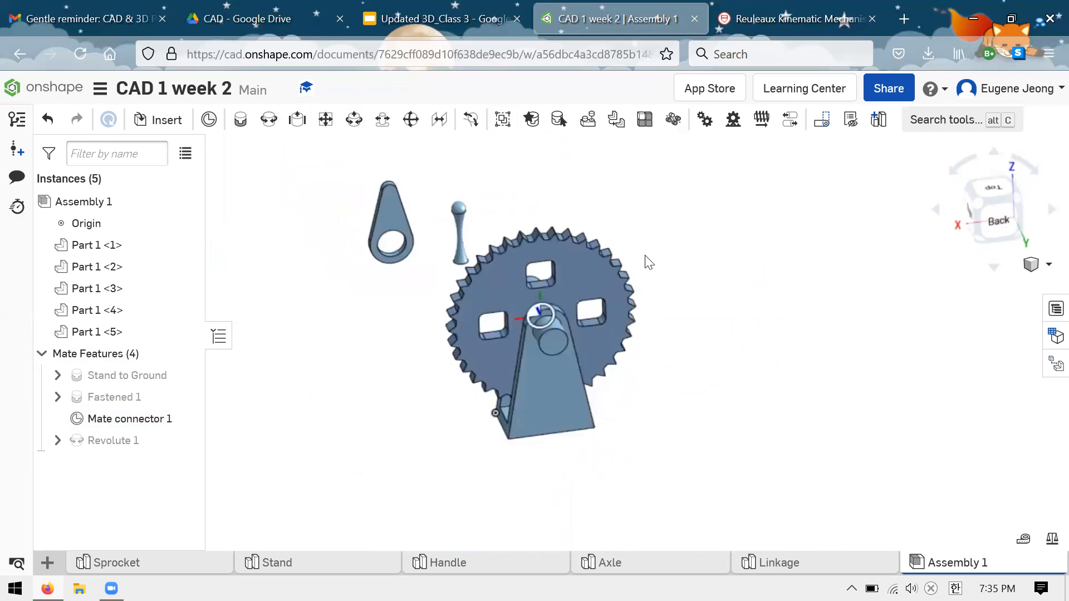
pyautogui.scroll(2, 578, 211)
# - Switch to the right view and hide the mate connector between the stand's uprights
pyautogui.hotkey('shift', '4')
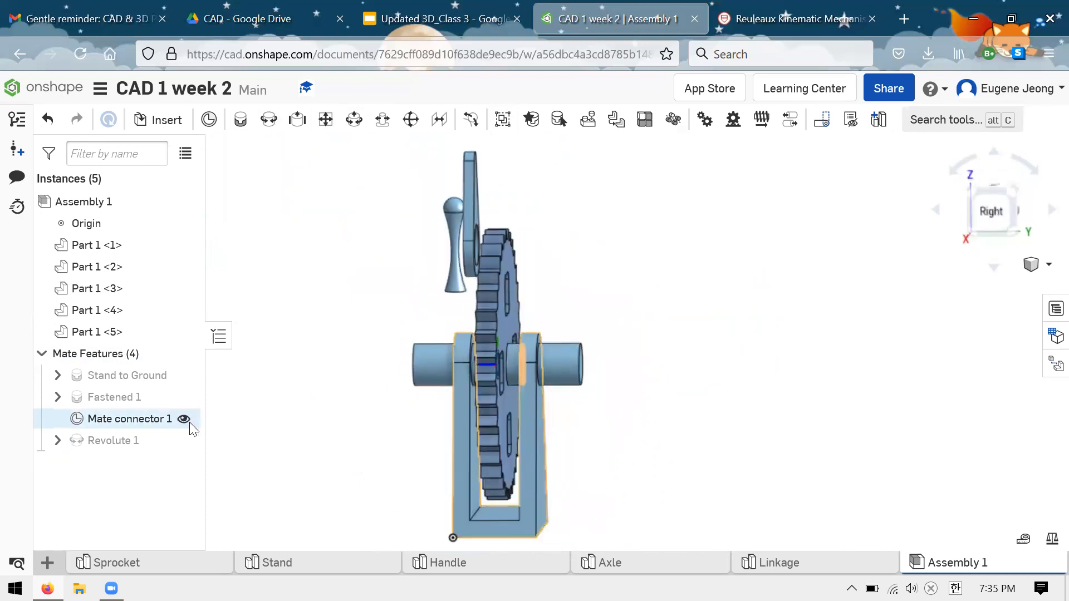
pyautogui.click(184, 419)
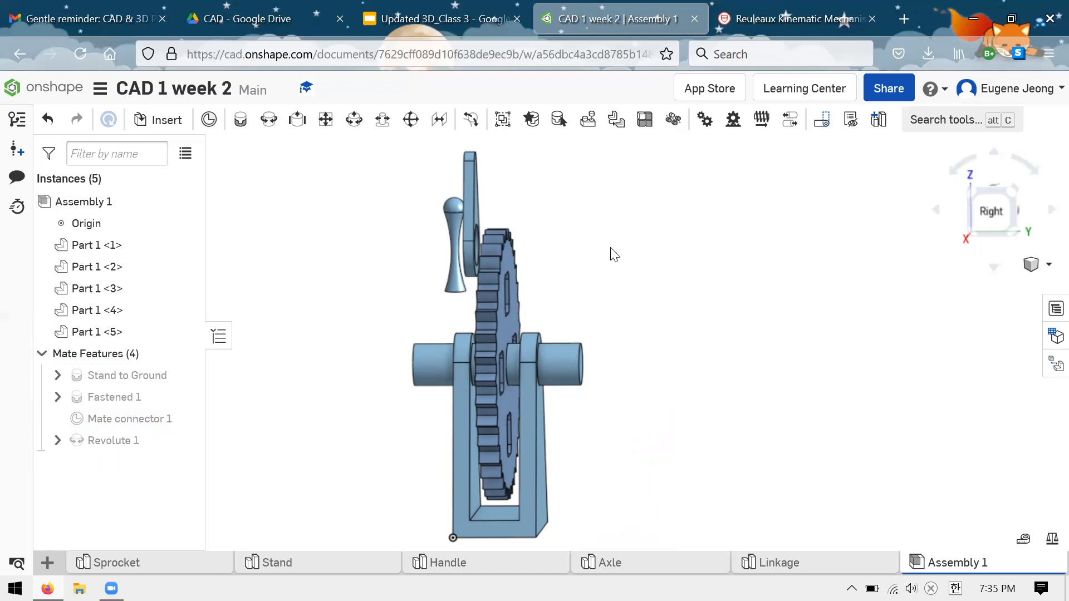
pyautogui.press('p')
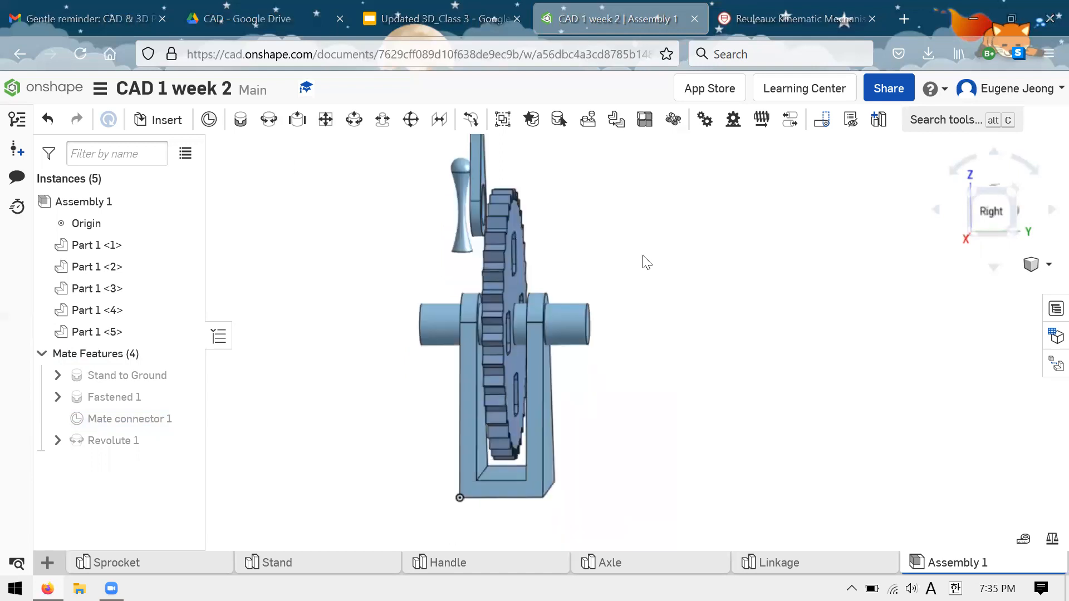
# - Examine how the axle and sprocket sit in the stand from several angles
pyautogui.moveTo(604, 287); pyautogui.dragTo(642, 370, button='right')
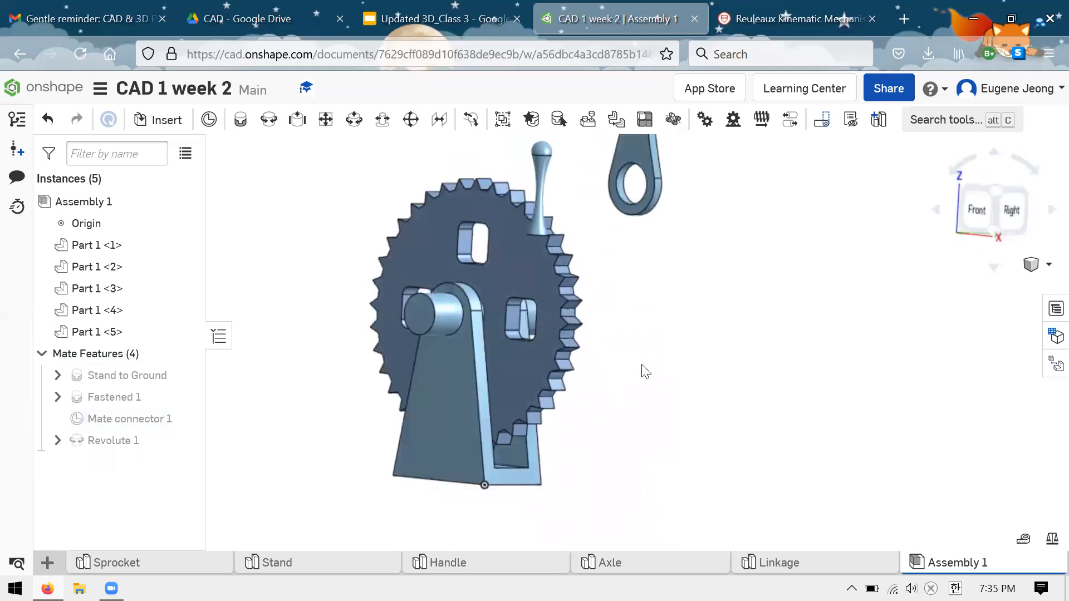
pyautogui.click(991, 187)
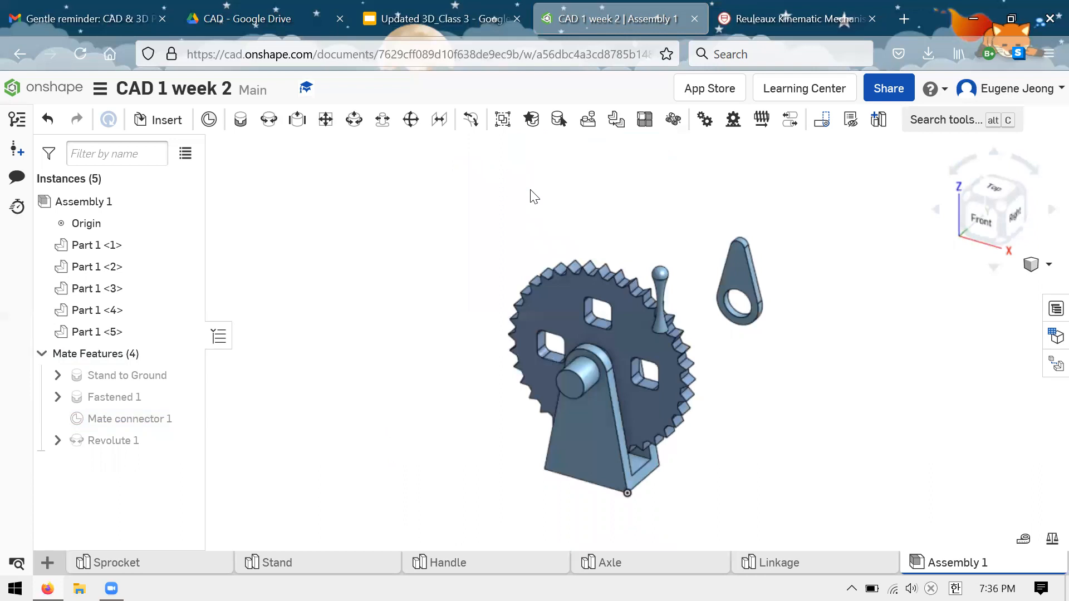
pyautogui.scroll(-2, 579, 217)
pyautogui.scroll(2, 628, 241)
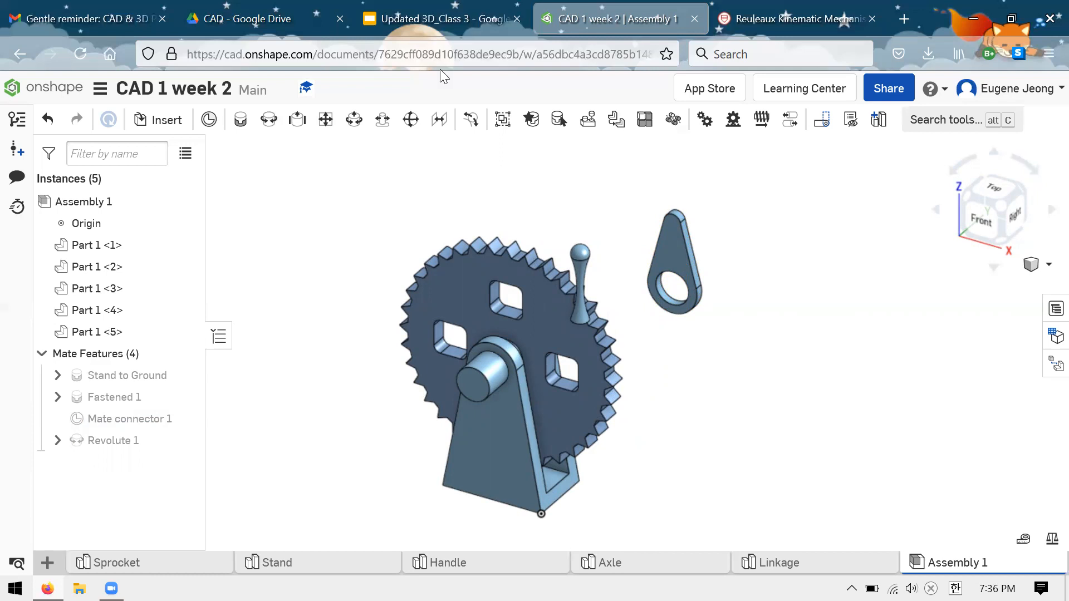
pyautogui.moveTo(575, 220); pyautogui.dragTo(723, 336, button='right')
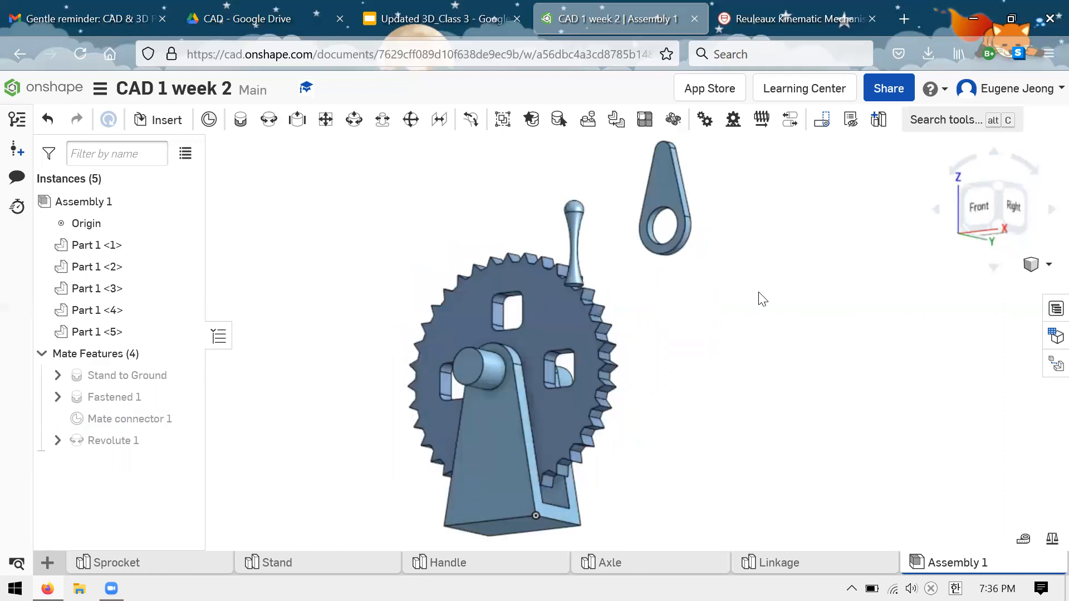
pyautogui.moveTo(771, 282); pyautogui.dragTo(780, 296, button='right')
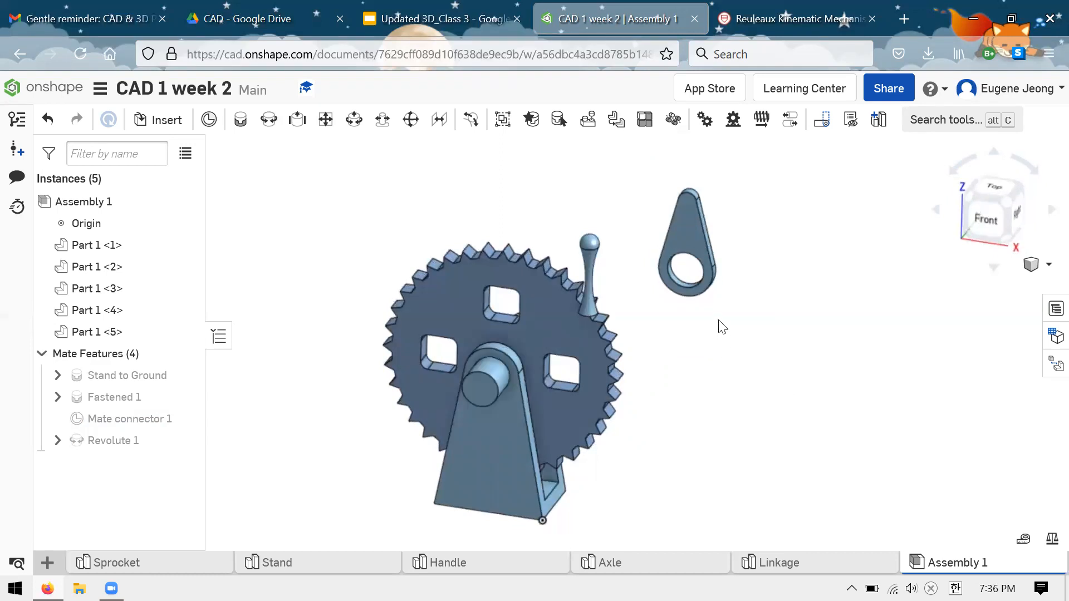
pyautogui.scroll(-2, 718, 320)
pyautogui.moveTo(671, 292); pyautogui.dragTo(666, 250, button='middle')
pyautogui.scroll(2, 655, 356)
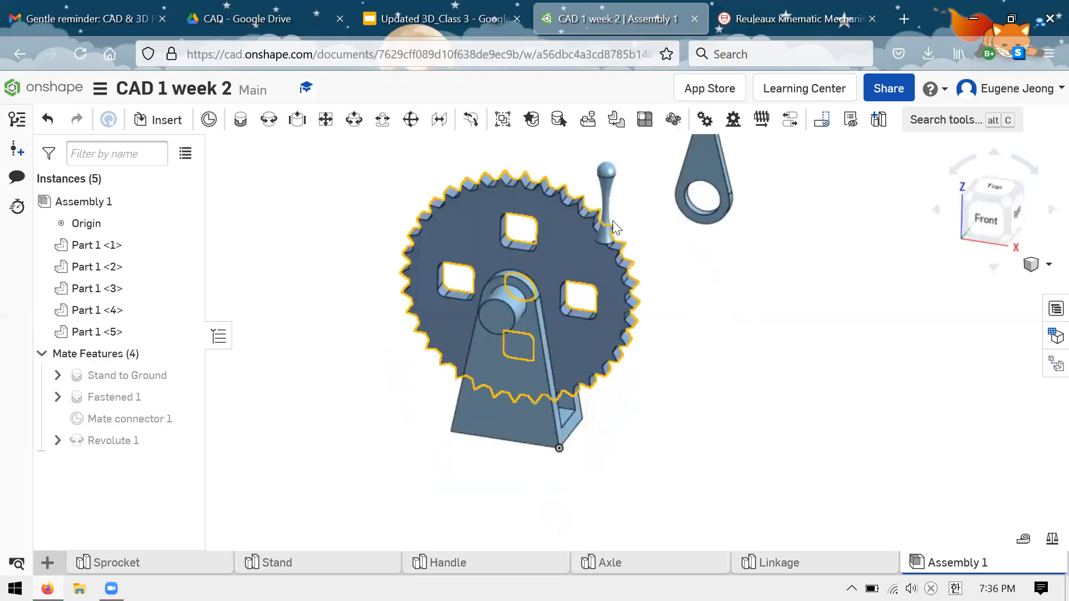
# - Highlight the stand and the axle by selecting them together, and clear the selection
pyautogui.scroll(1, 649, 220)
pyautogui.moveTo(712, 298); pyautogui.dragTo(634, 370, button='right')
pyautogui.click(592, 431)
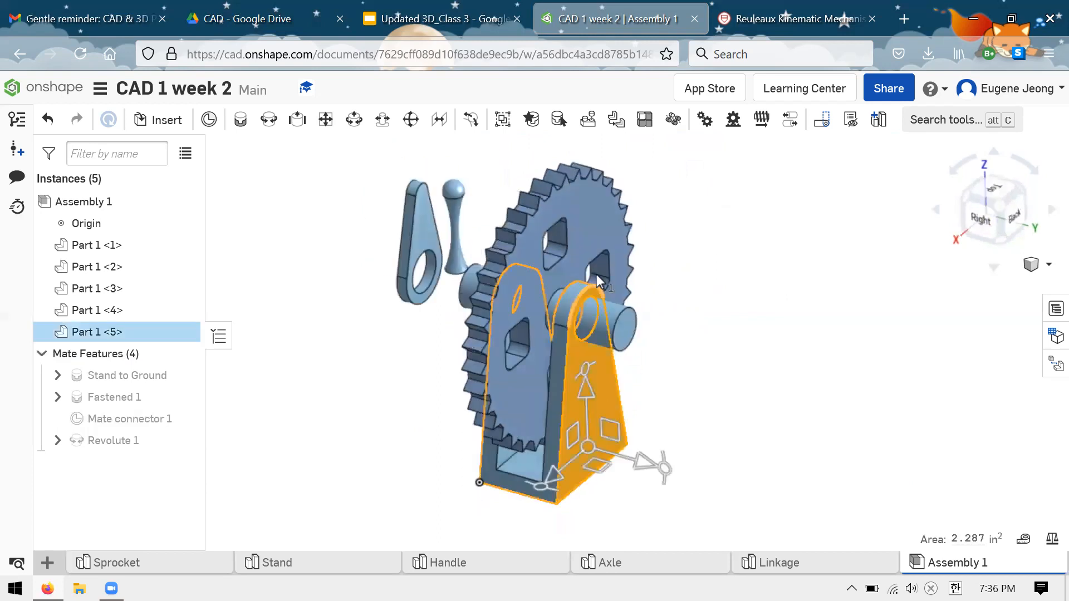
pyautogui.scroll(3, 596, 274)
pyautogui.click(606, 351)
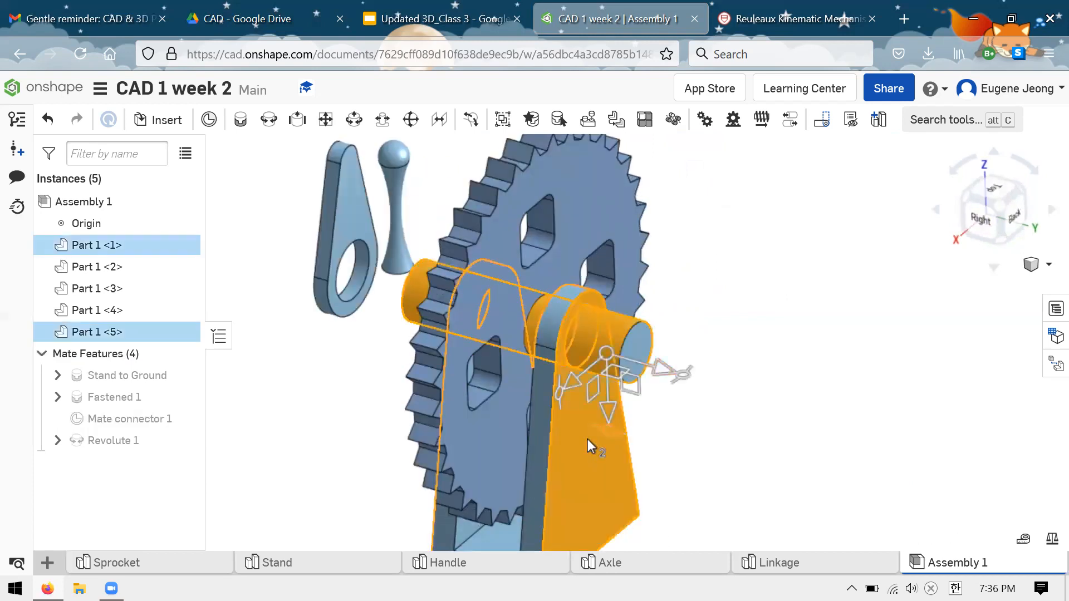
pyautogui.click(594, 469)
pyautogui.click(754, 370)
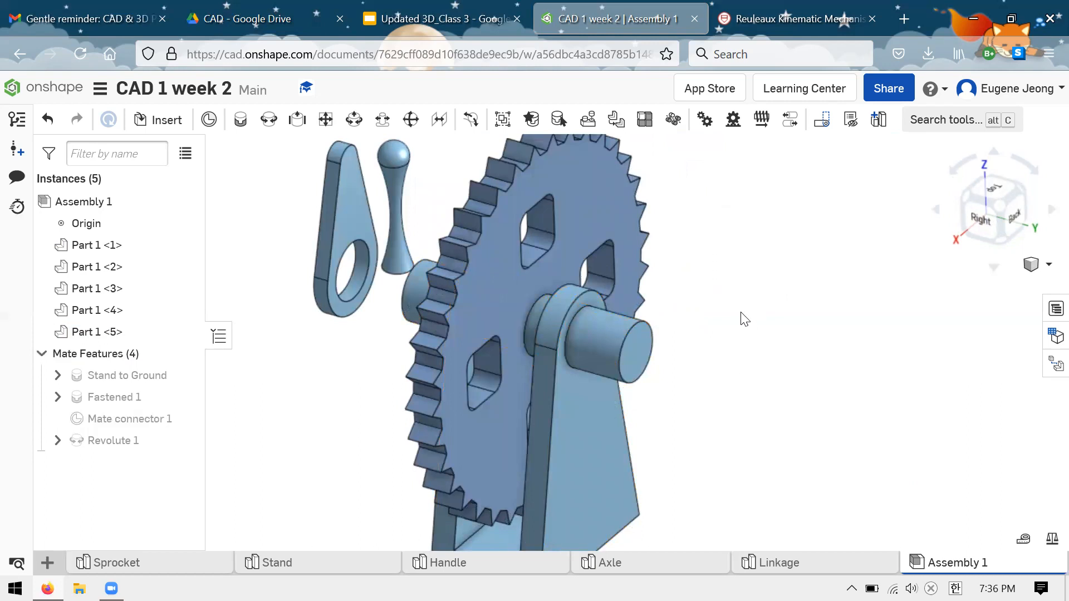
pyautogui.scroll(-1, 741, 313)
pyautogui.scroll(1, 646, 224)
pyautogui.moveTo(747, 304); pyautogui.dragTo(632, 354, button='right')
pyautogui.click(576, 400)
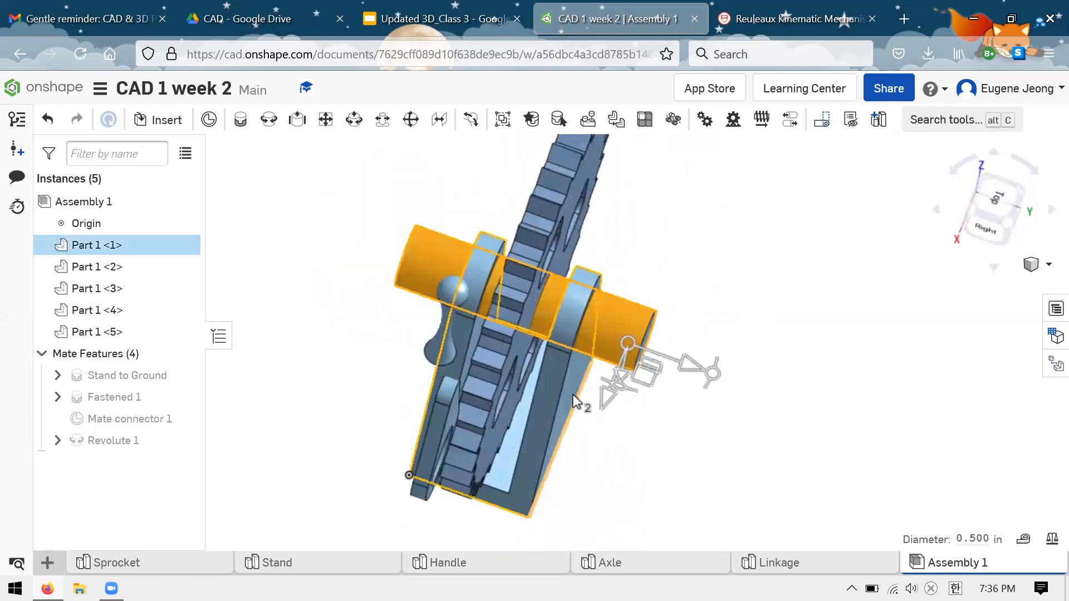
pyautogui.click(574, 401)
pyautogui.click(695, 242)
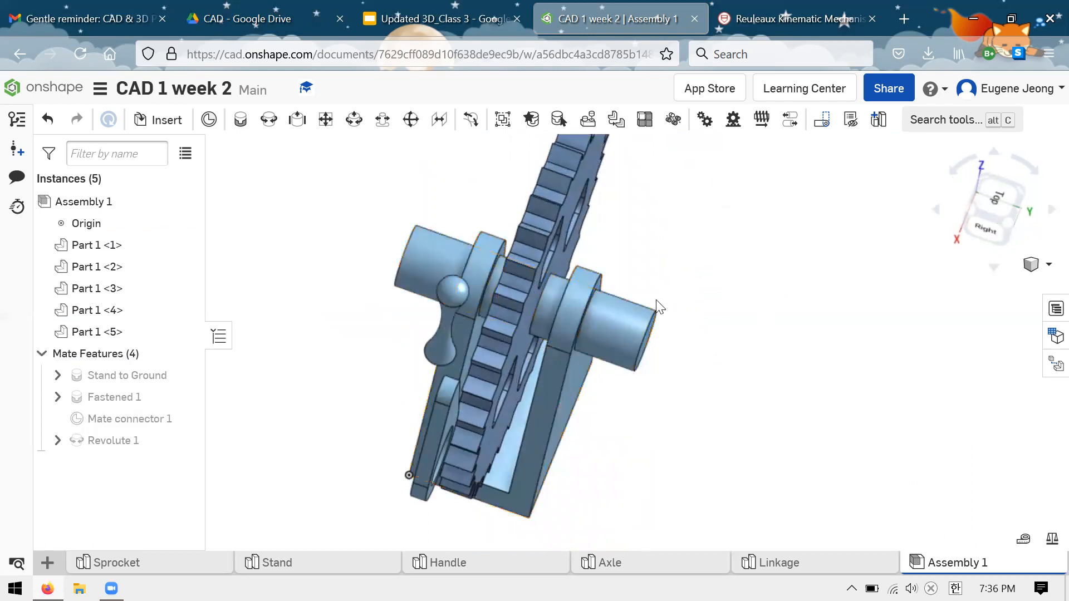
# - Select the Revolute 1 mate to show its connector on the axle and stand
pyautogui.moveTo(732, 353); pyautogui.dragTo(571, 367, button='right')
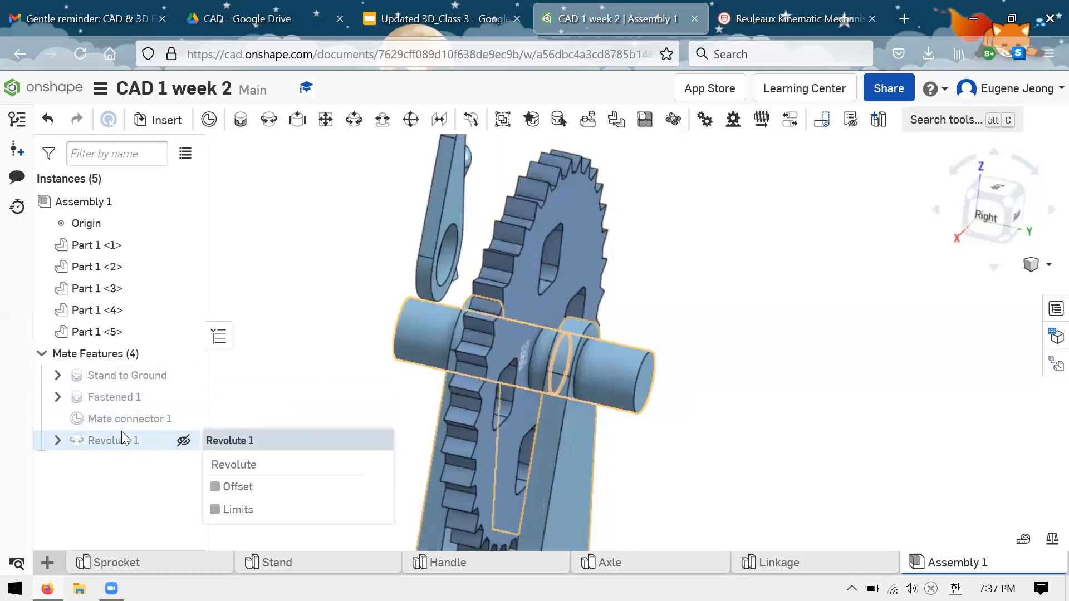
pyautogui.click(130, 442)
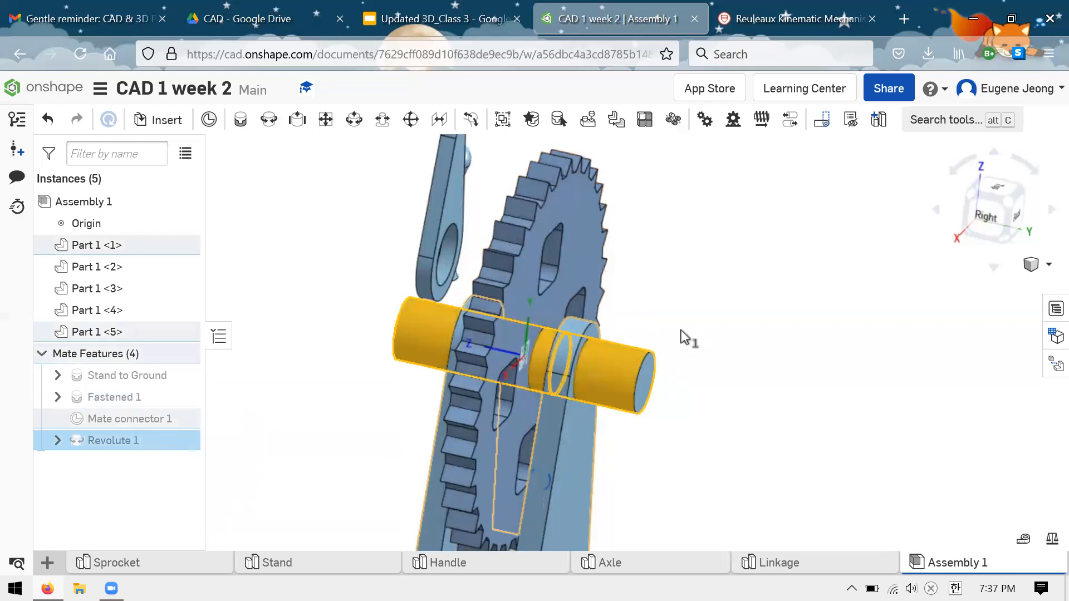
# - Delete the Revolute 1 mate and move the axle with its sprocket out of the stand
pyautogui.press('Delete')
pyautogui.moveTo(673, 337); pyautogui.dragTo(617, 358, button='right')
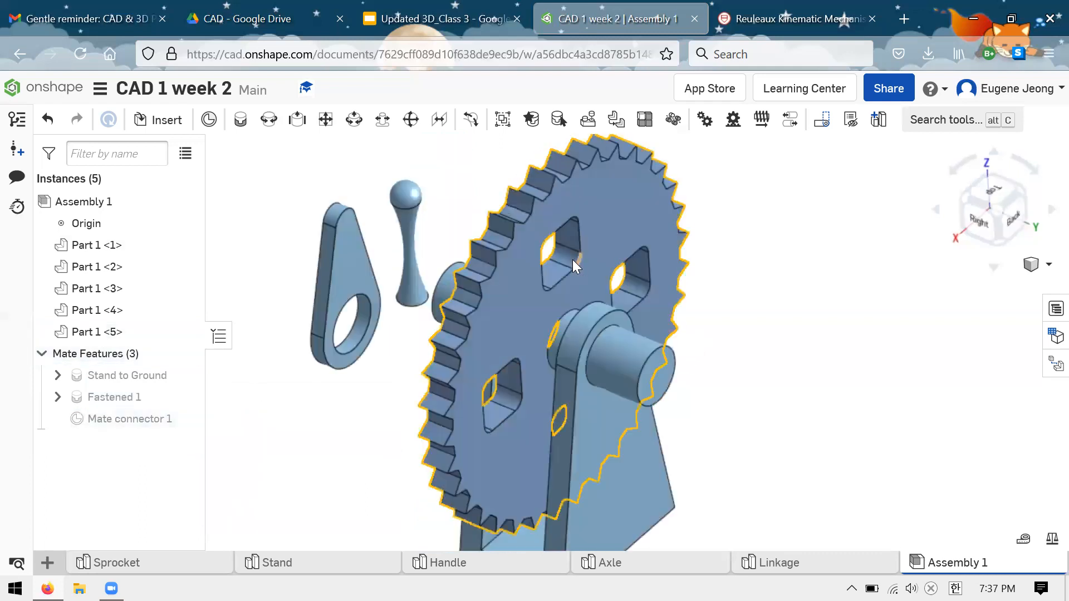
pyautogui.moveTo(328, 219); pyautogui.dragTo(229, 297)
pyautogui.scroll(-3, 625, 310)
pyautogui.moveTo(623, 246); pyautogui.dragTo(633, 301, button='right')
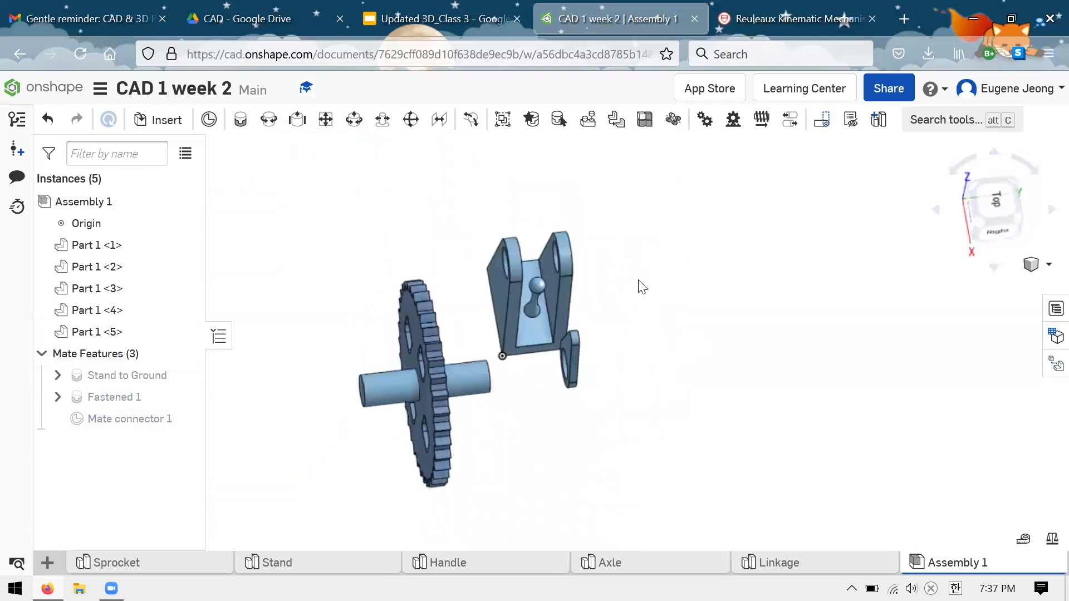
pyautogui.scroll(2, 543, 272)
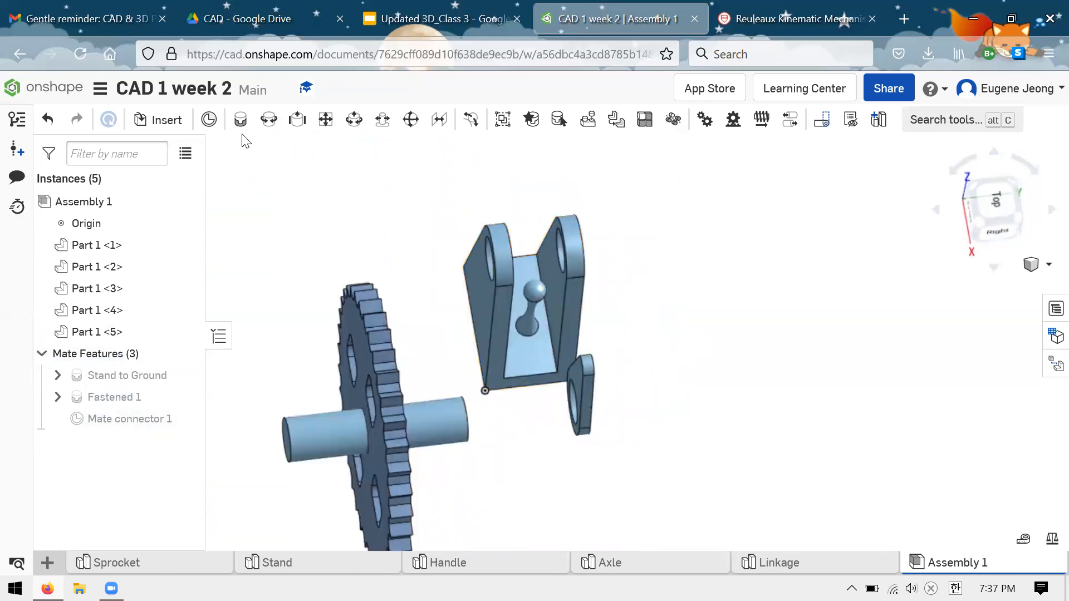
pyautogui.click(269, 120)
pyautogui.moveTo(539, 354); pyautogui.dragTo(649, 241, button='right')
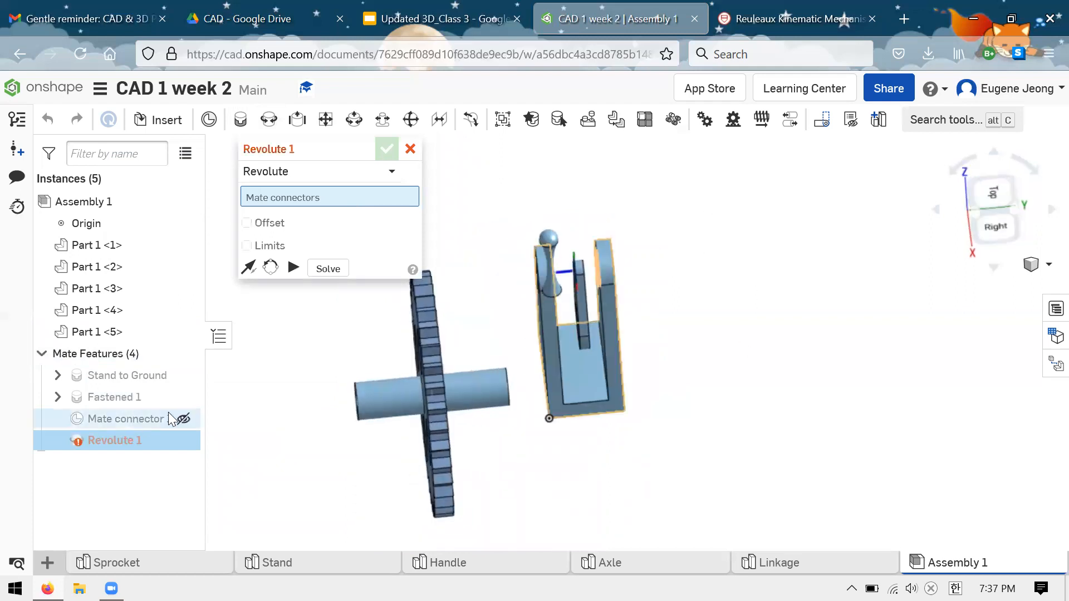
pyautogui.click(184, 419)
pyautogui.moveTo(703, 240); pyautogui.dragTo(601, 181, button='right')
pyautogui.scroll(3, 630, 224)
pyautogui.moveTo(668, 255); pyautogui.dragTo(644, 238, button='right')
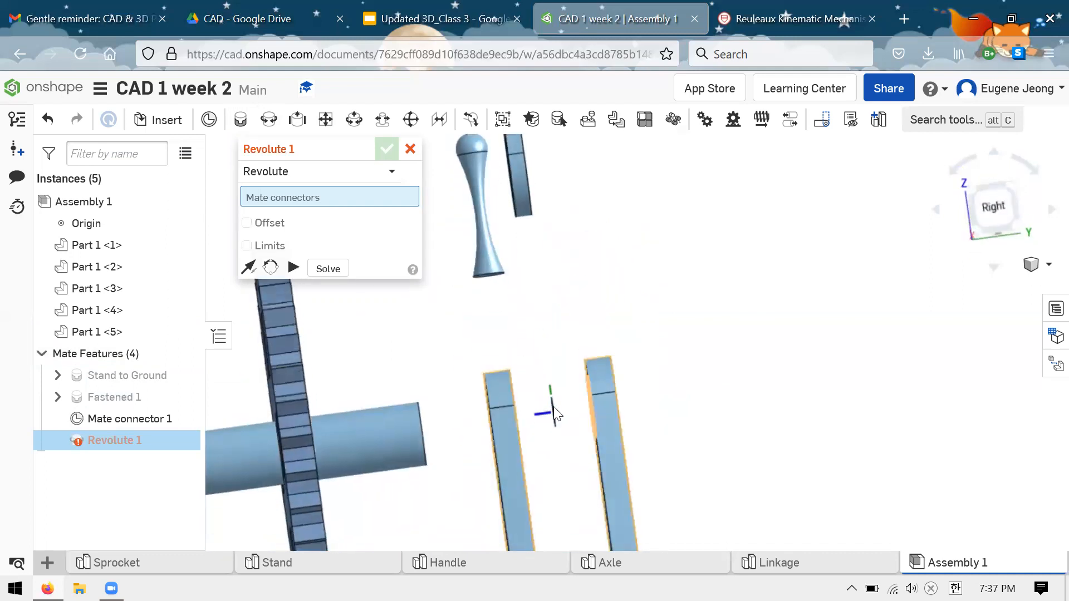
pyautogui.moveTo(707, 236); pyautogui.dragTo(534, 277, button='right')
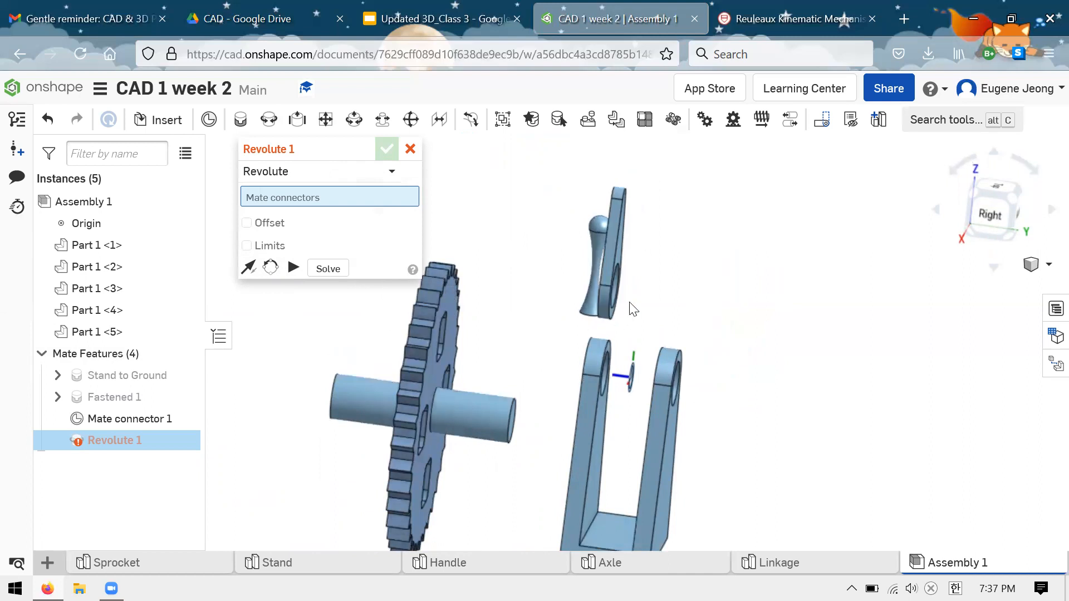
pyautogui.moveTo(688, 268); pyautogui.dragTo(685, 287, button='right')
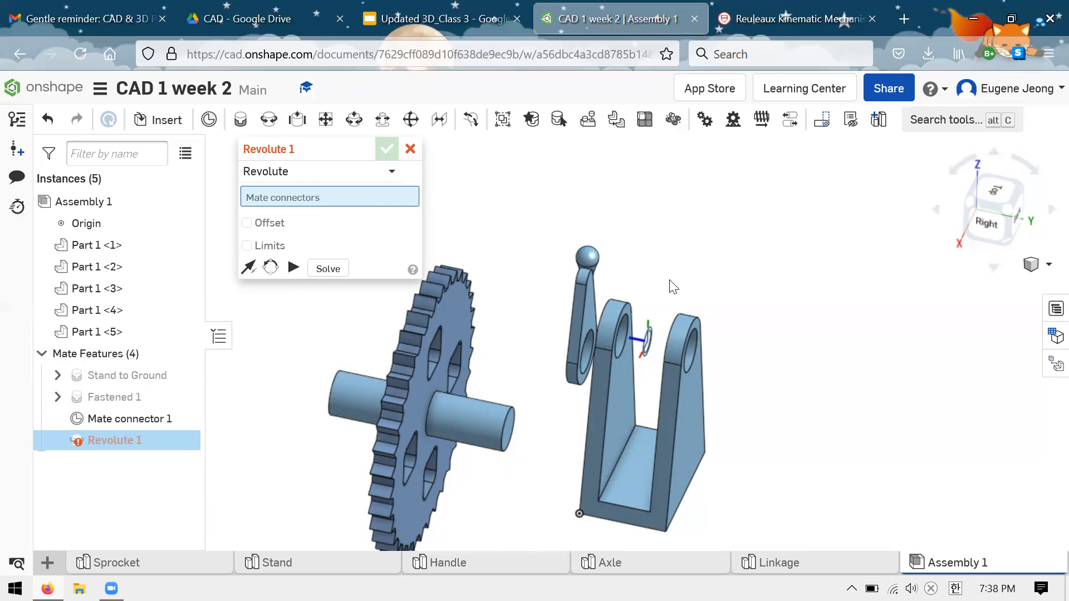
pyautogui.scroll(-2, 645, 338)
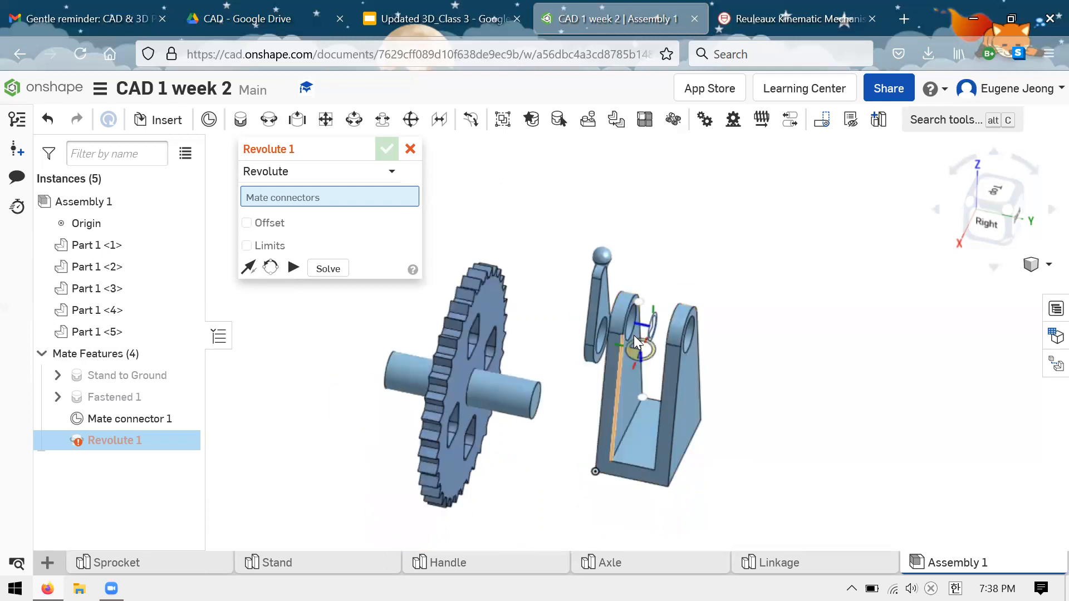
pyautogui.scroll(3, 649, 314)
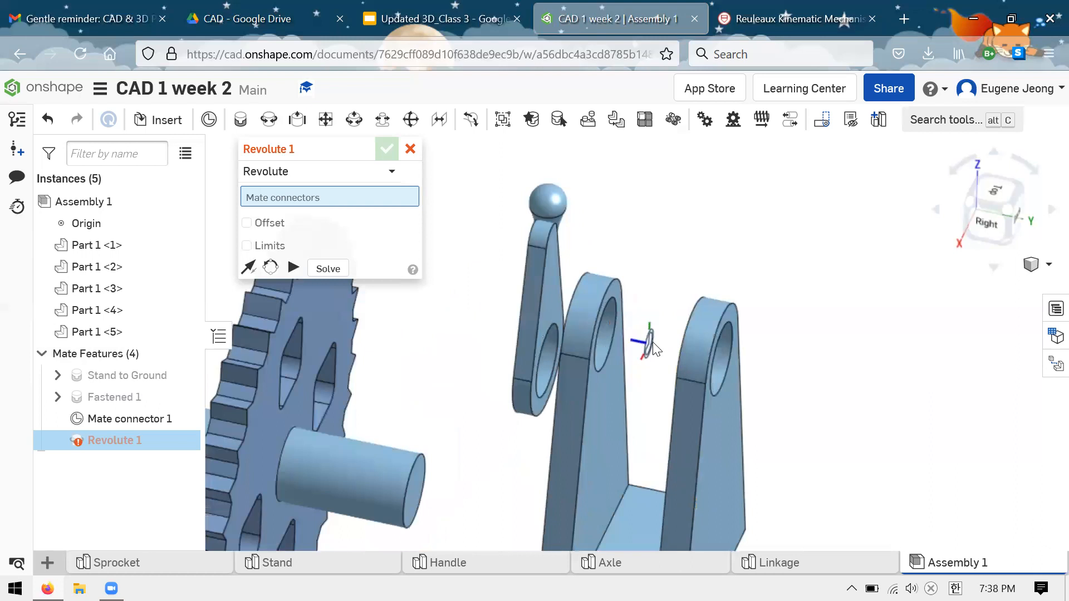
pyautogui.moveTo(652, 328)
pyautogui.mouseDown(button='right')
pyautogui.moveTo(685, 243)
pyautogui.moveTo(665, 361)
pyautogui.moveTo(659, 324)
pyautogui.moveTo(657, 336)
pyautogui.mouseUp(button='right')
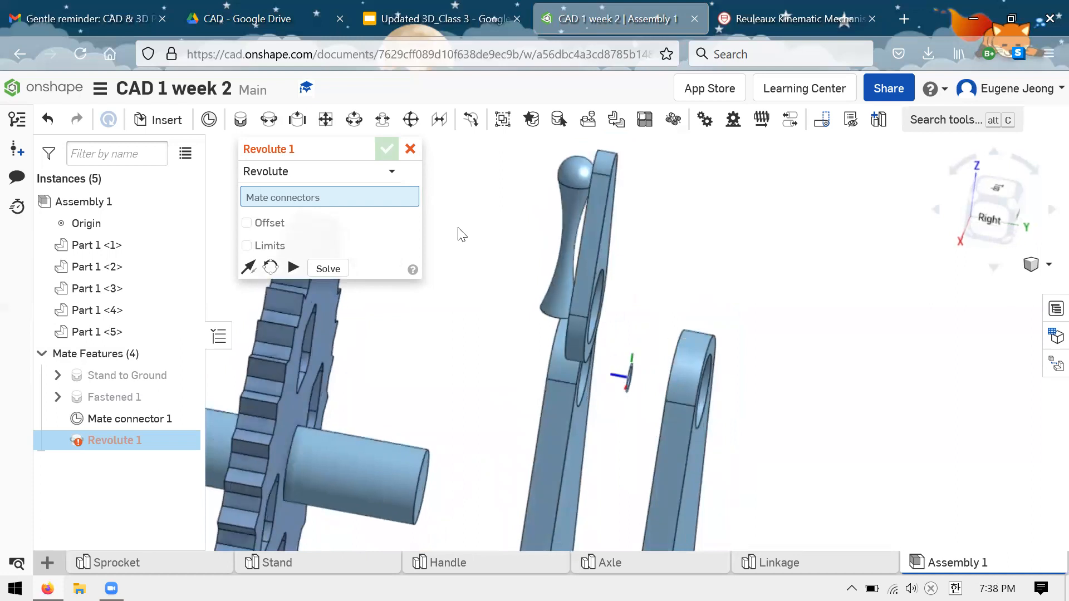
pyautogui.click(410, 149)
# - Show Mate connector 1 between the stand's uprights
pyautogui.scroll(-4, 557, 203)
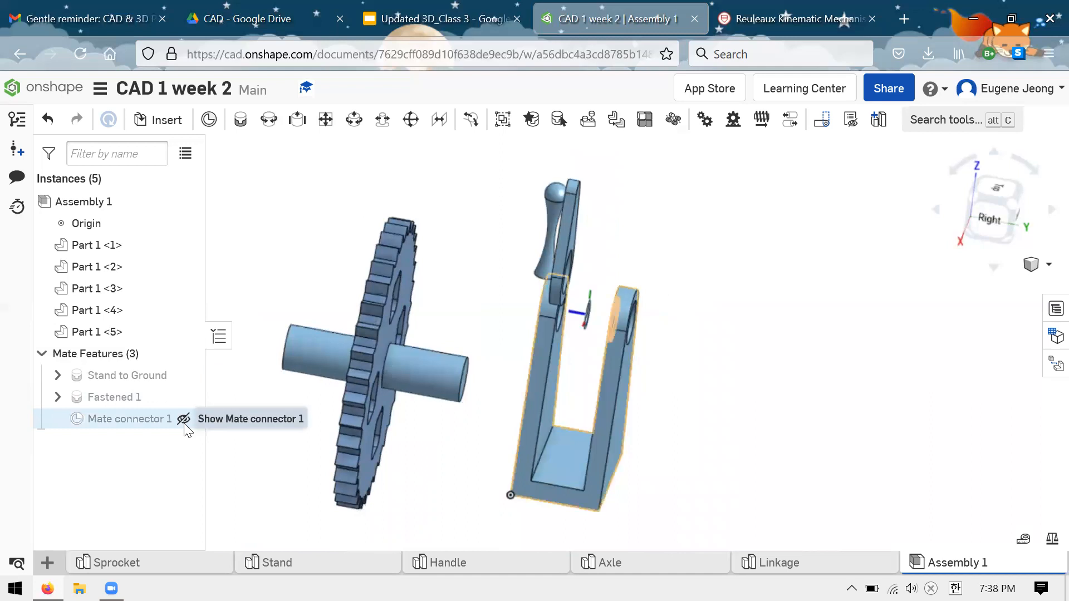
pyautogui.click(184, 420)
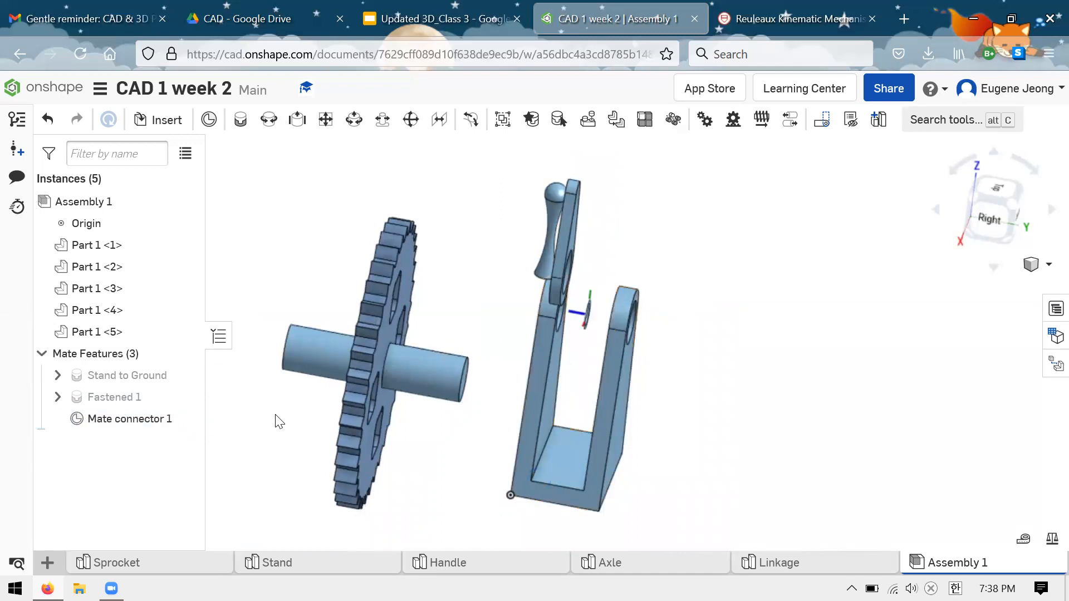
pyautogui.moveTo(638, 288); pyautogui.dragTo(605, 219, button='right')
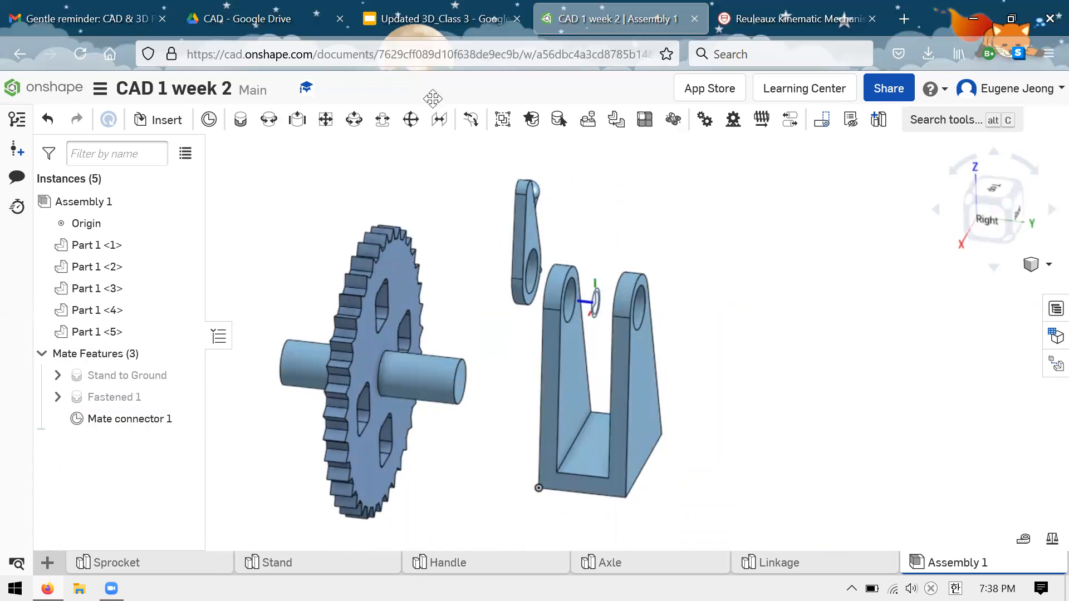
pyautogui.click(429, 8)
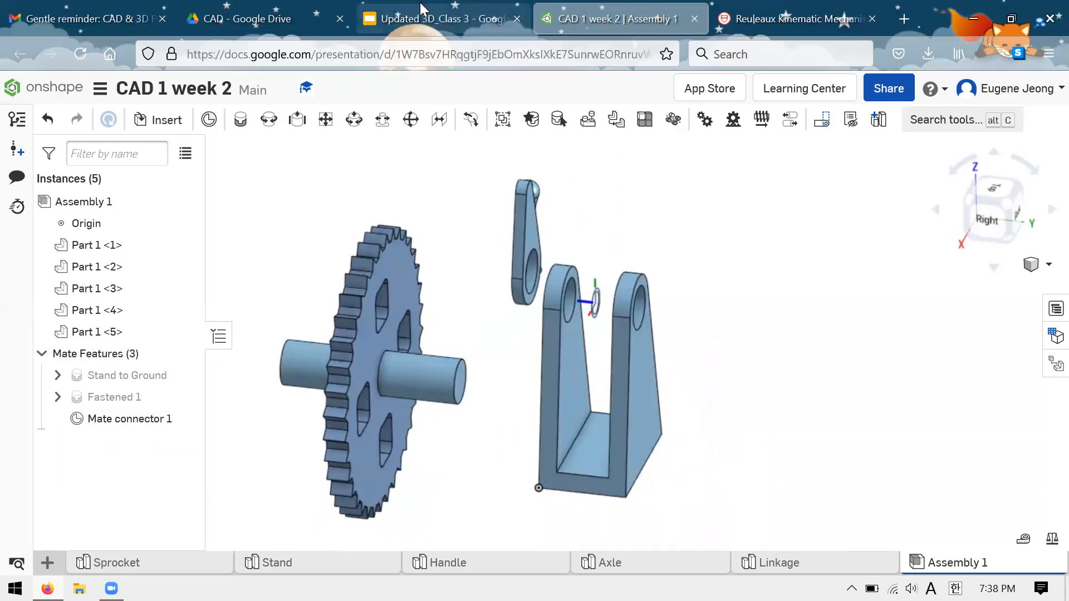
pyautogui.click(656, 9)
pyautogui.scroll(1, 671, 257)
pyautogui.scroll(-1, 670, 253)
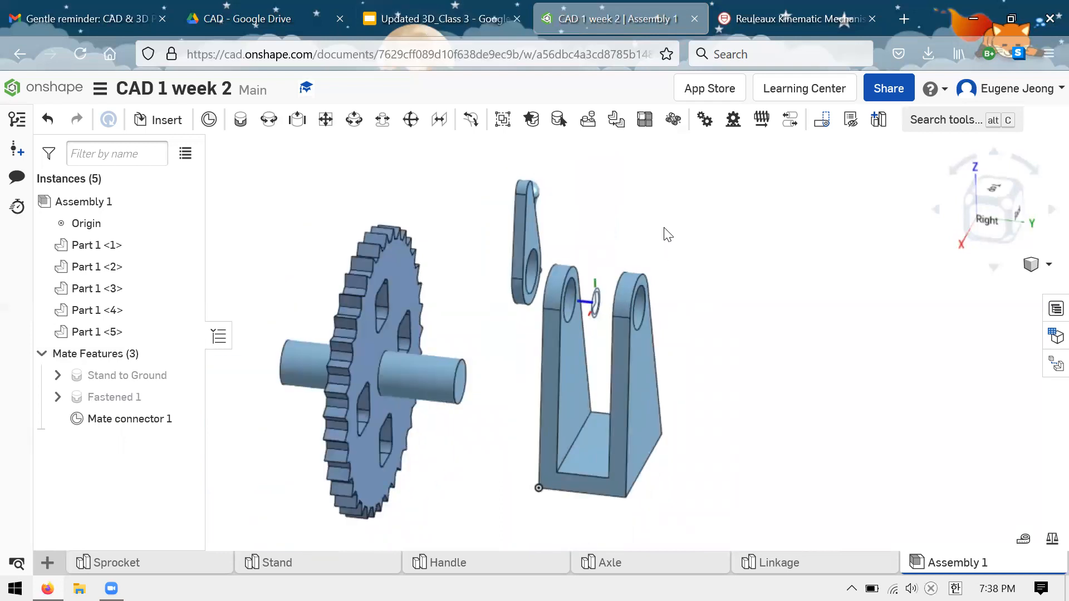
# - Move the linkage and the handle clear of the stand, to the side opposite the sprocket
pyautogui.moveTo(751, 200); pyautogui.dragTo(751, 228)
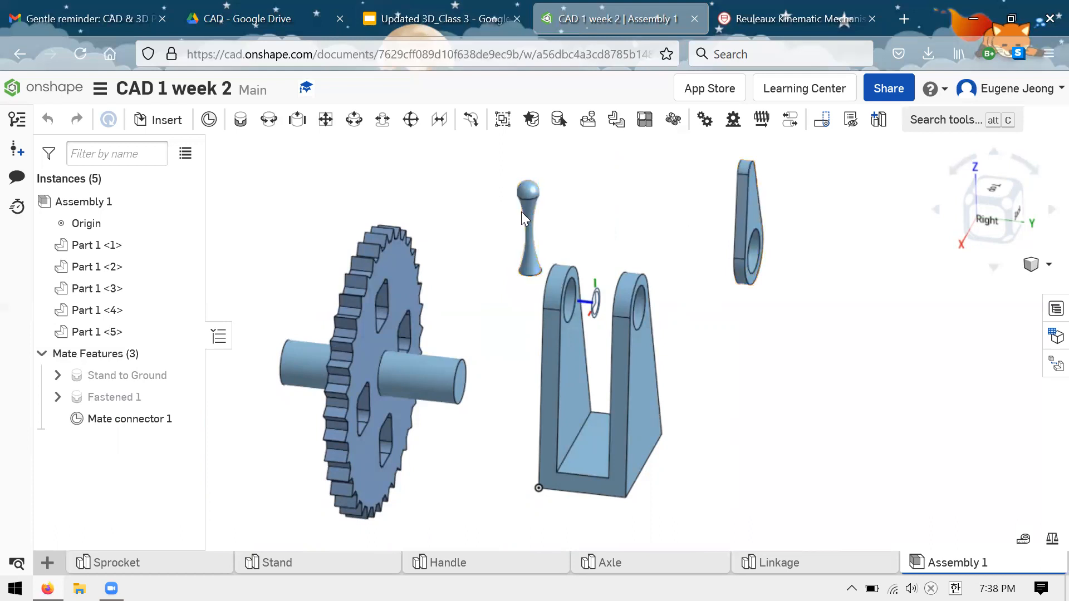
pyautogui.moveTo(526, 208); pyautogui.dragTo(770, 257)
pyautogui.moveTo(649, 253); pyautogui.dragTo(661, 262, button='right')
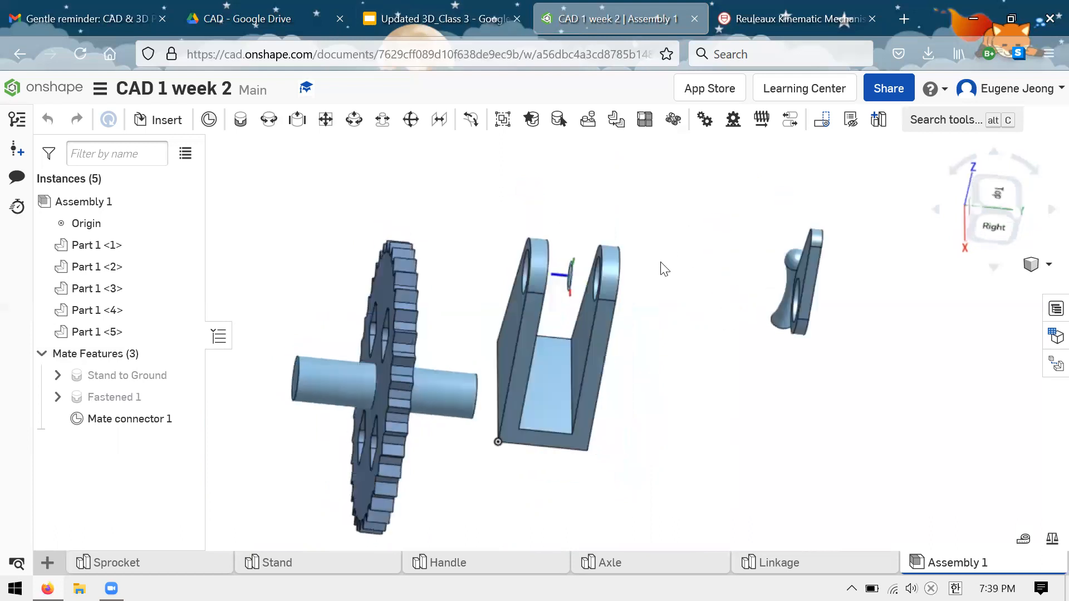
pyautogui.press('Up')
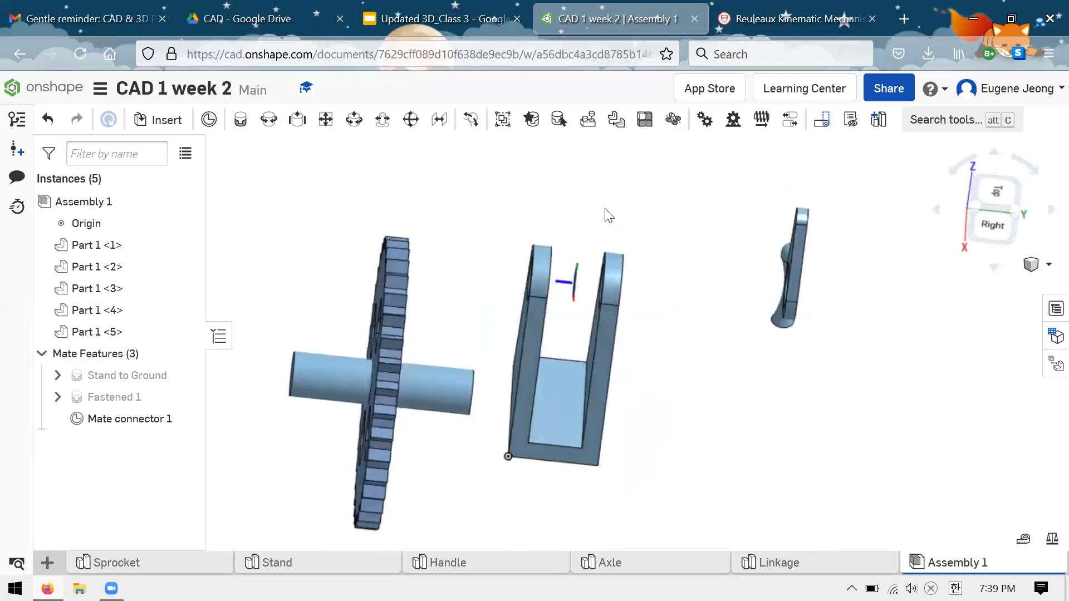
pyautogui.press('Up')
# - Create a revolute mate between the axle's midpoint connector and the stand's Mate connector 1, and solve it so the sprocket follows
pyautogui.click(268, 120)
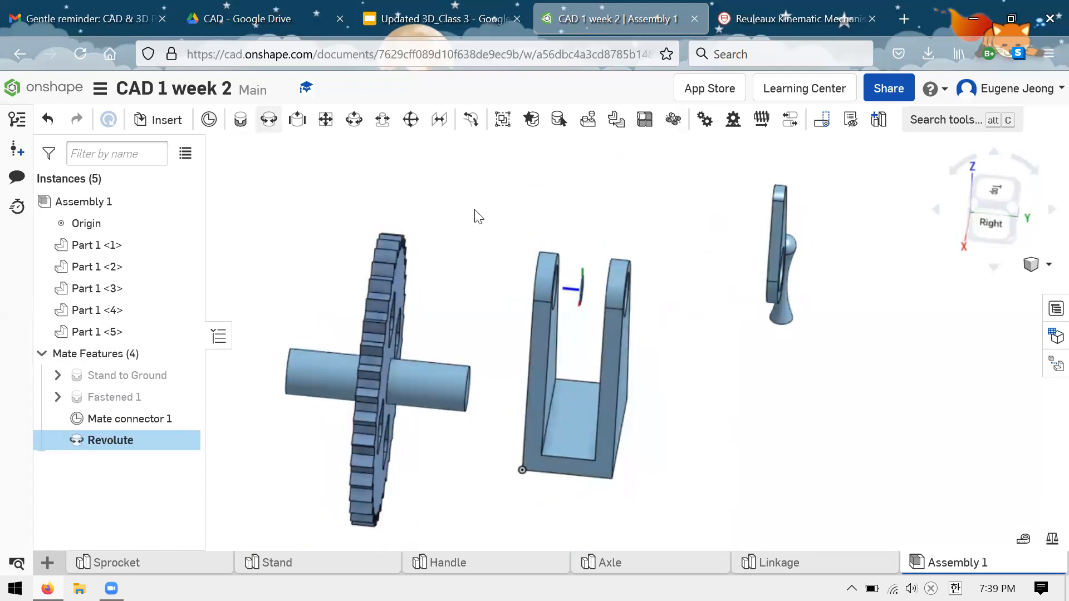
pyautogui.hotkey('ctrl', 'Right')
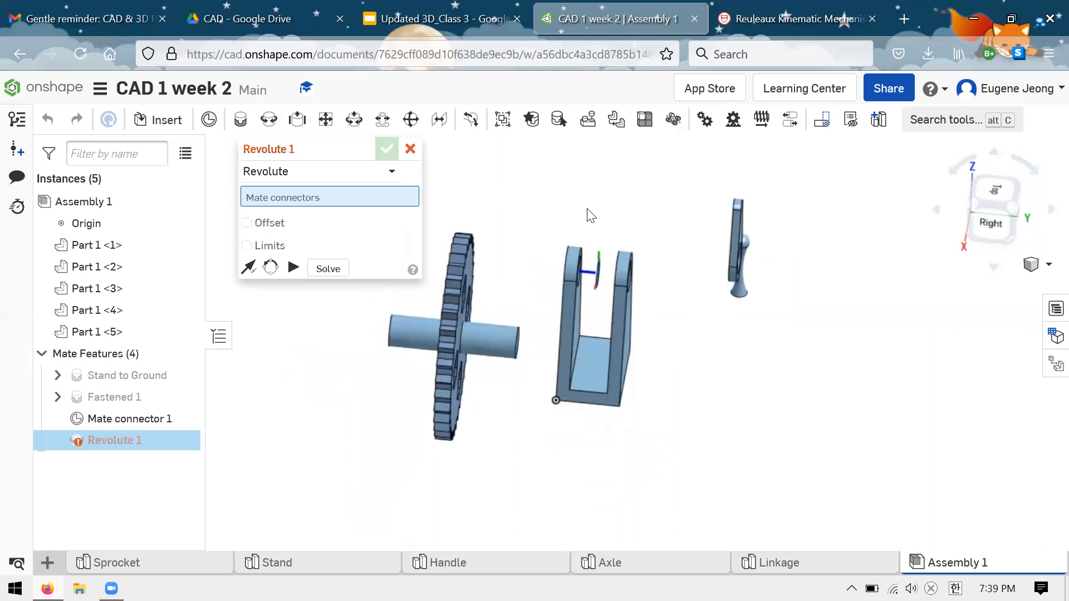
pyautogui.scroll(1, 504, 312)
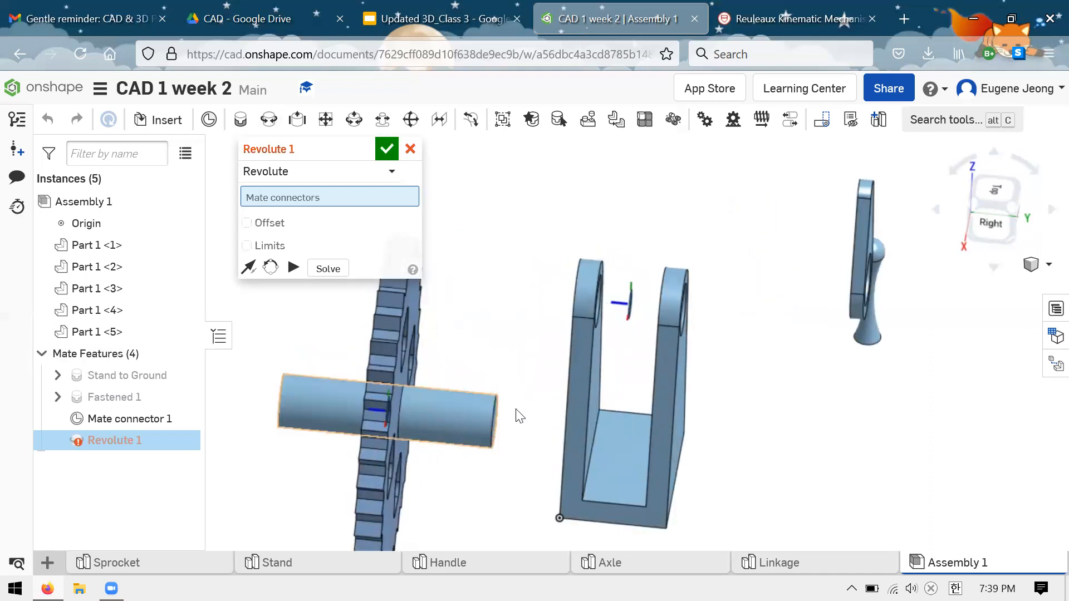
pyautogui.click(388, 421)
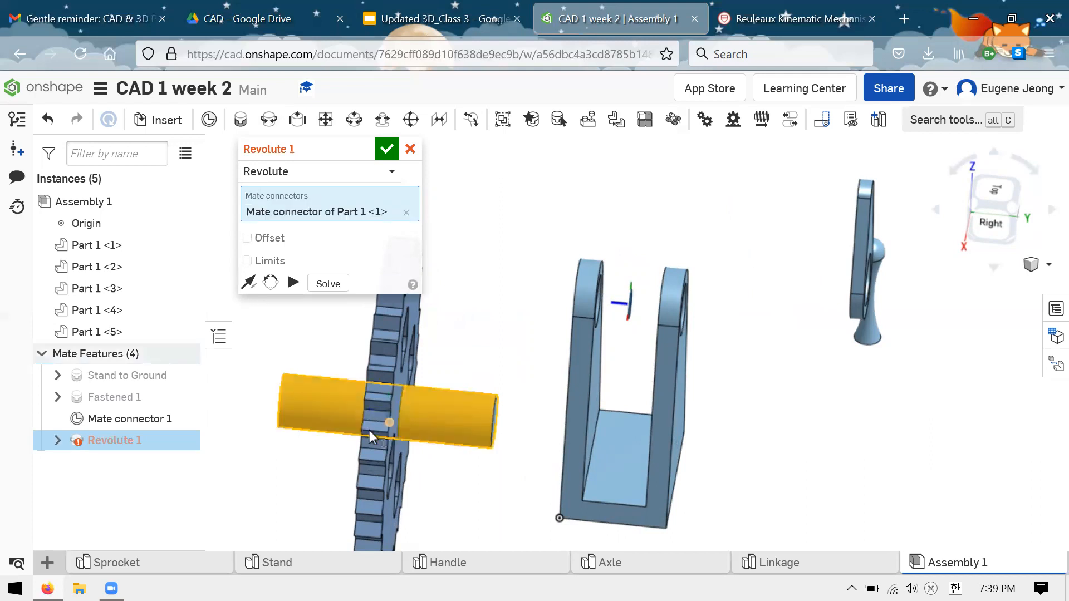
pyautogui.moveTo(414, 422); pyautogui.dragTo(382, 401, button='right')
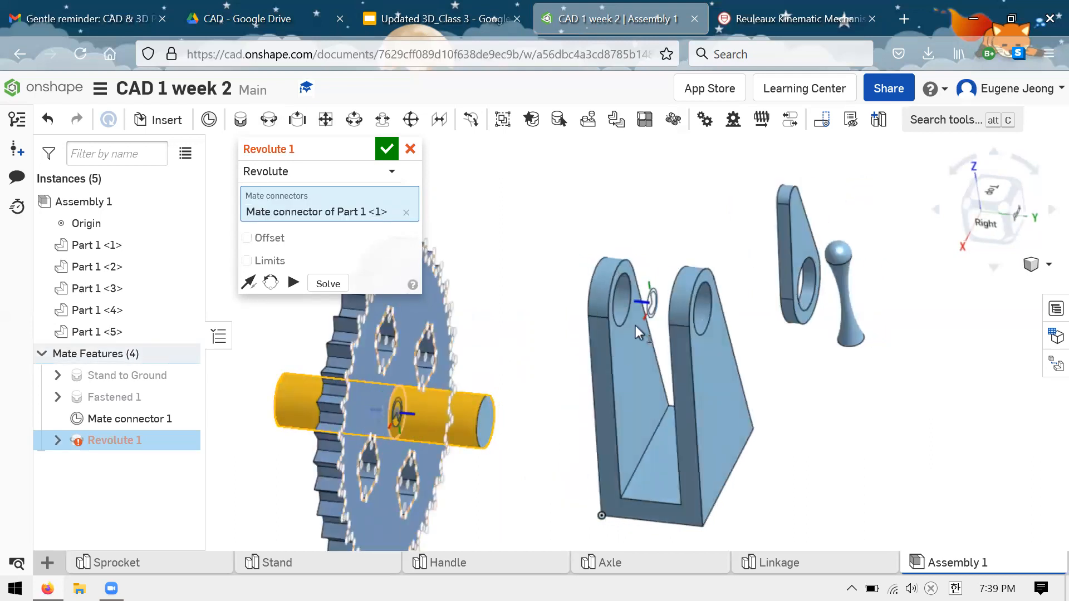
pyautogui.click(650, 308)
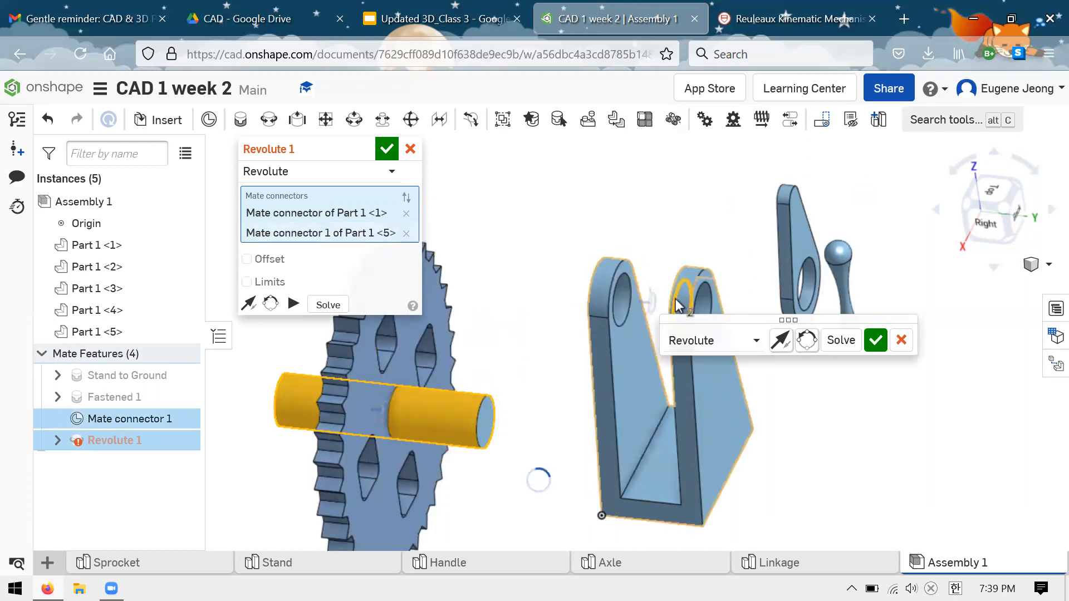
pyautogui.scroll(-3, 548, 305)
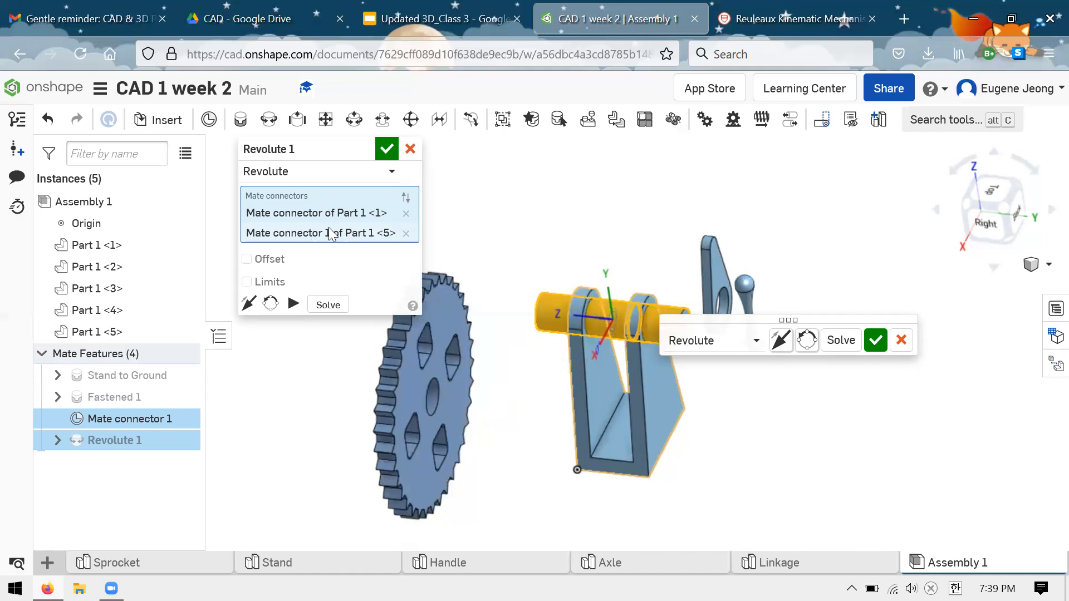
pyautogui.click(832, 357)
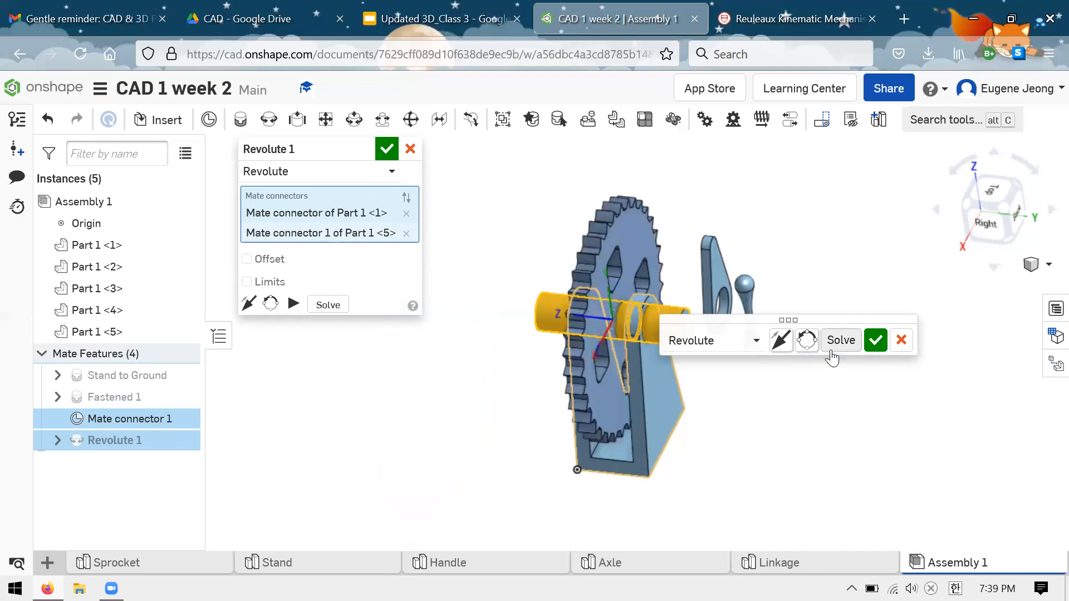
pyautogui.click(876, 345)
# - Discard the extra Revolute 2 mate and hide Mate connector 1 between the stand's uprights
pyautogui.hotkey('ctrl', 'z')
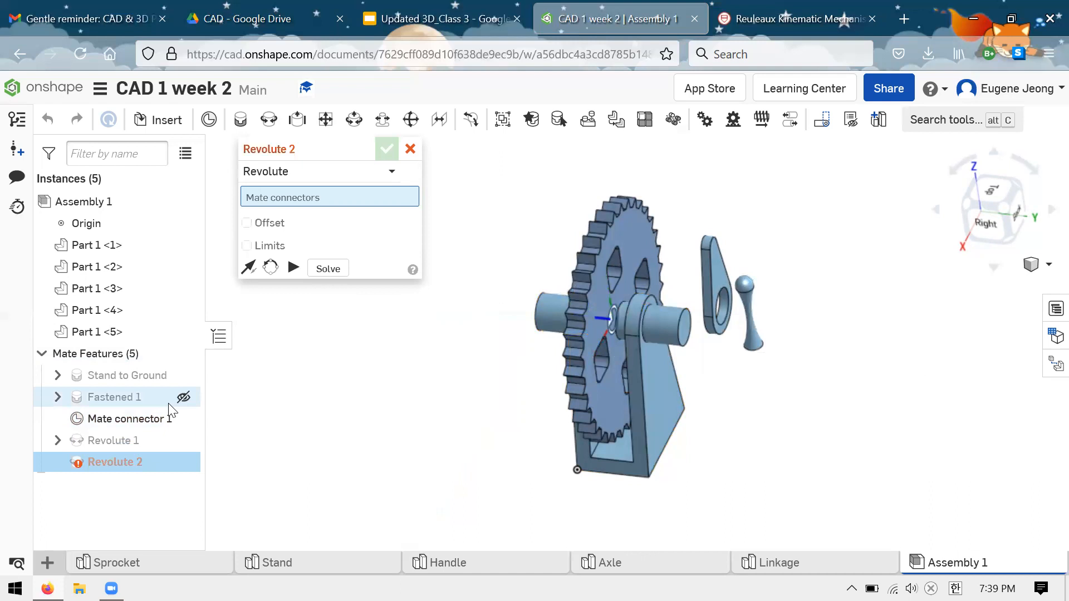
pyautogui.click(189, 418)
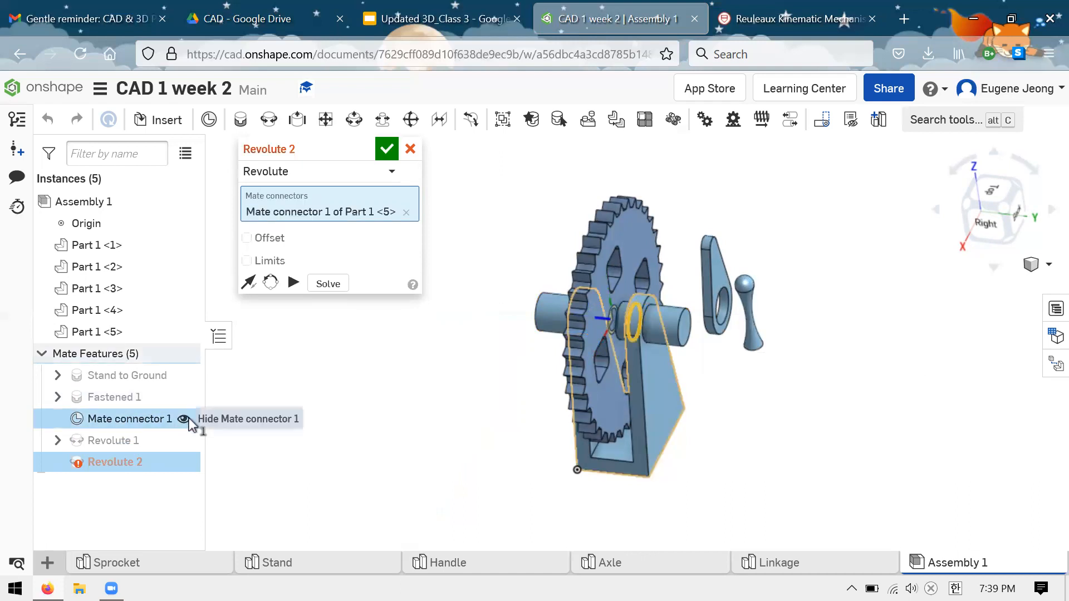
pyautogui.click(412, 147)
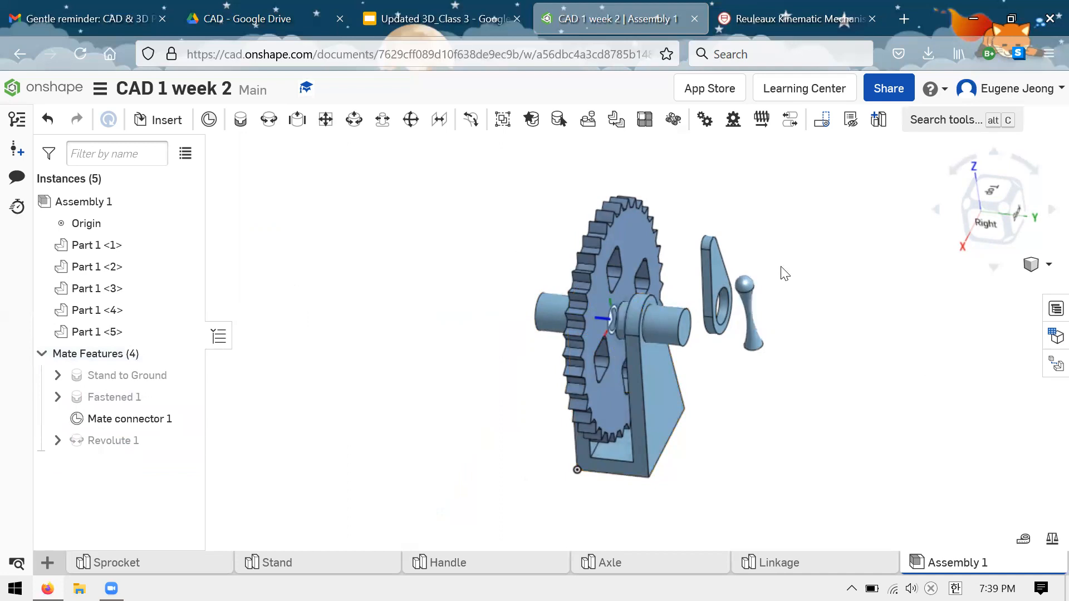
pyautogui.click(184, 418)
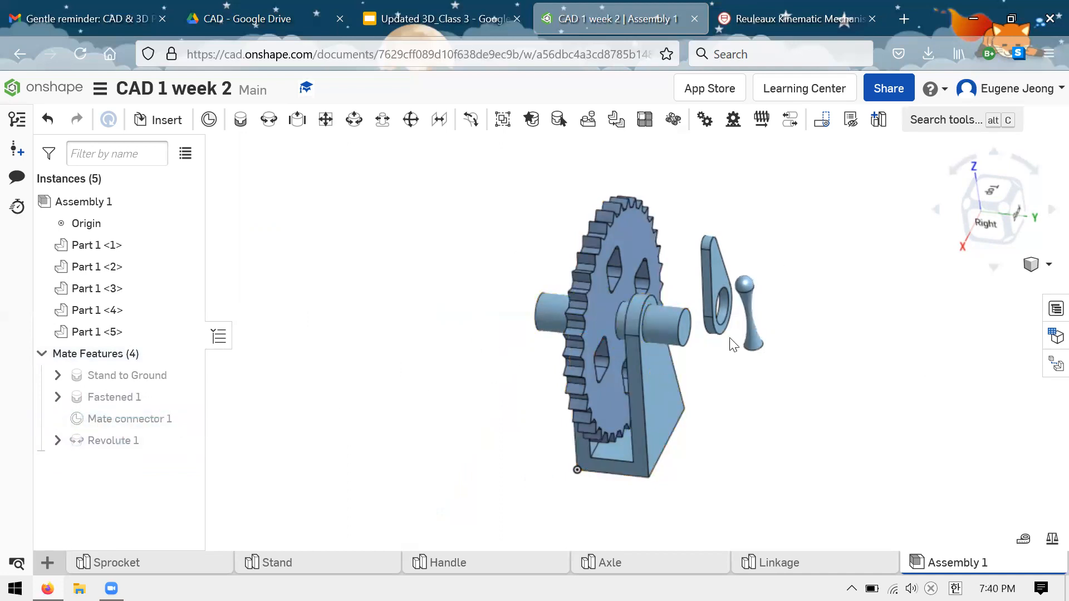
# - Examine the mated axle and sprocket in the stand up close and from several angles
pyautogui.scroll(2, 728, 270)
pyautogui.scroll(2, 729, 272)
pyautogui.scroll(-3, 490, 257)
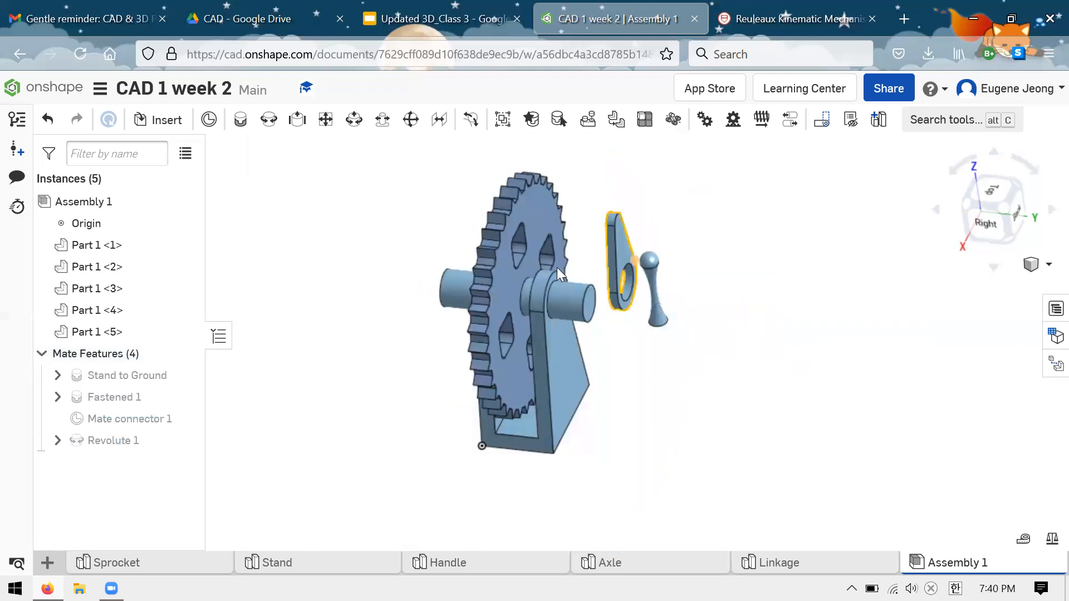
pyautogui.scroll(3, 621, 269)
pyautogui.moveTo(650, 392); pyautogui.dragTo(634, 375, button='right')
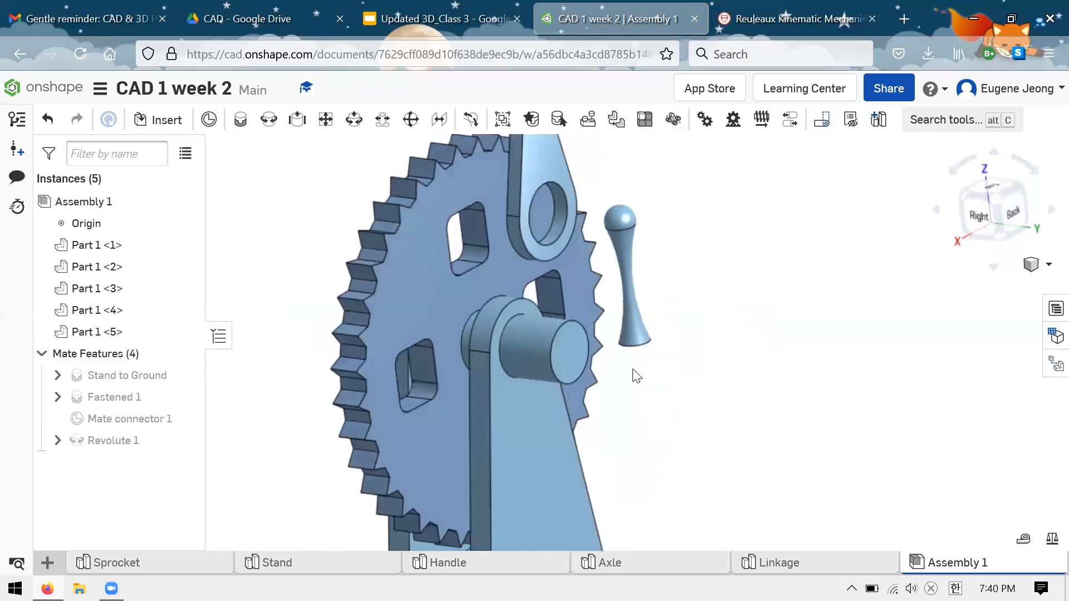
pyautogui.scroll(-3, 696, 312)
pyautogui.scroll(2, 721, 207)
pyautogui.scroll(-2, 718, 209)
pyautogui.moveTo(711, 212); pyautogui.dragTo(586, 235, button='right')
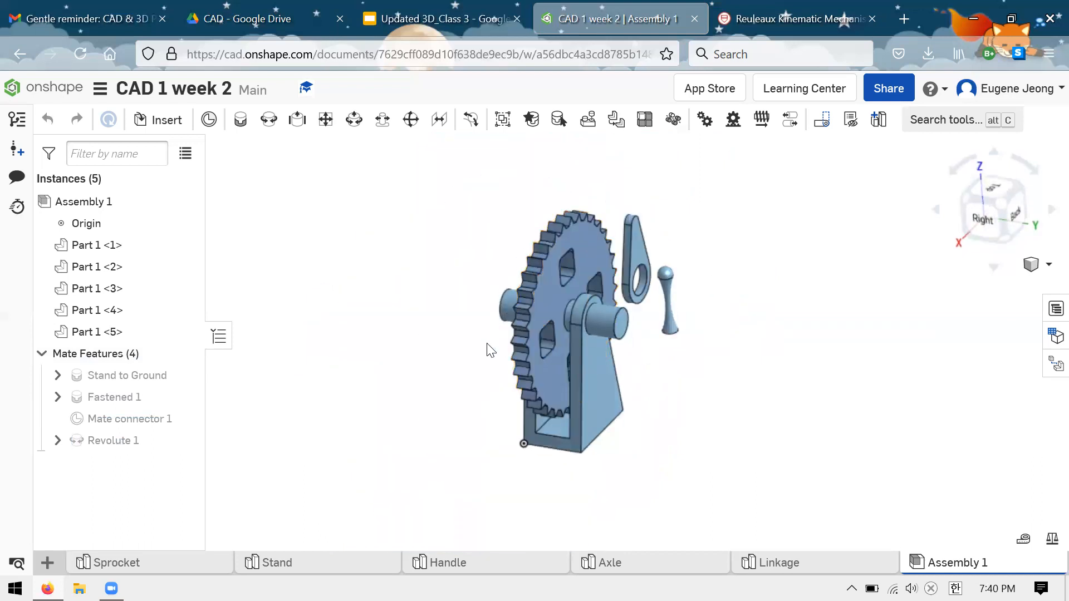
pyautogui.moveTo(801, 436); pyautogui.dragTo(730, 415, button='right')
# - Revolve the sprocket in the stand to test the revolute mate
pyautogui.moveTo(561, 267); pyautogui.dragTo(597, 245)
pyautogui.moveTo(703, 268); pyautogui.dragTo(795, 307)
pyautogui.moveTo(792, 300); pyautogui.dragTo(737, 284, button='right')
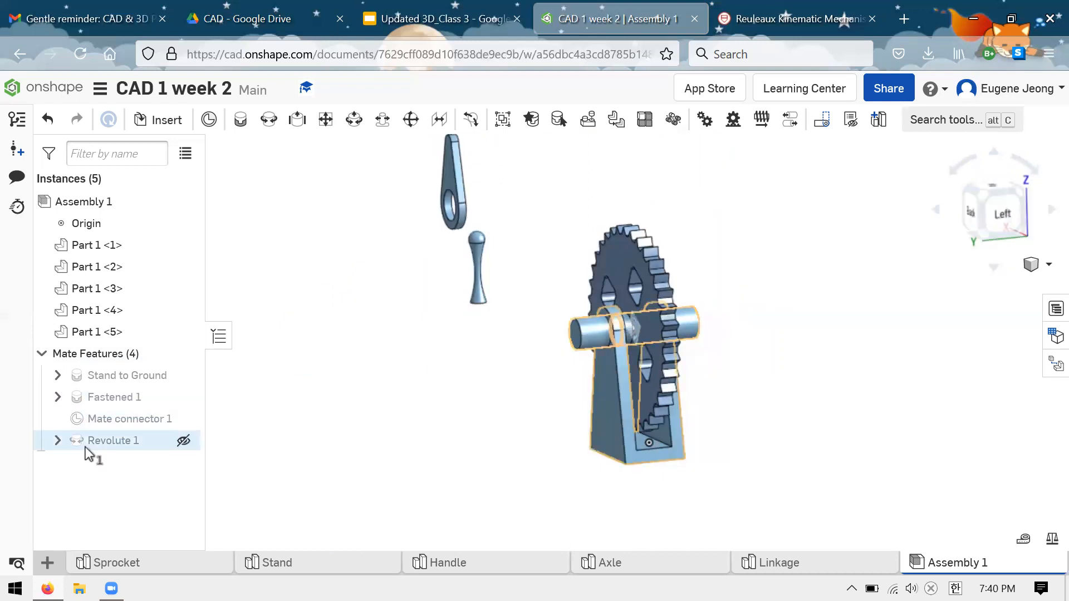
pyautogui.rightClick(127, 445)
pyautogui.click(394, 456)
pyautogui.click(279, 456)
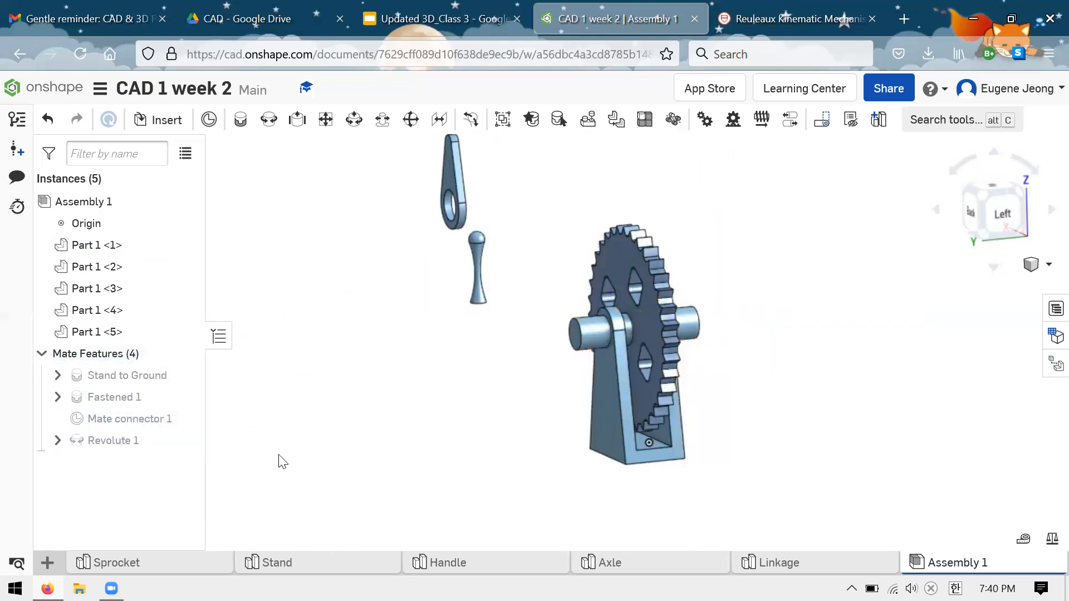
# - Animate the Revolute 1 mate with the playback type set to Loop
pyautogui.rightClick(125, 441)
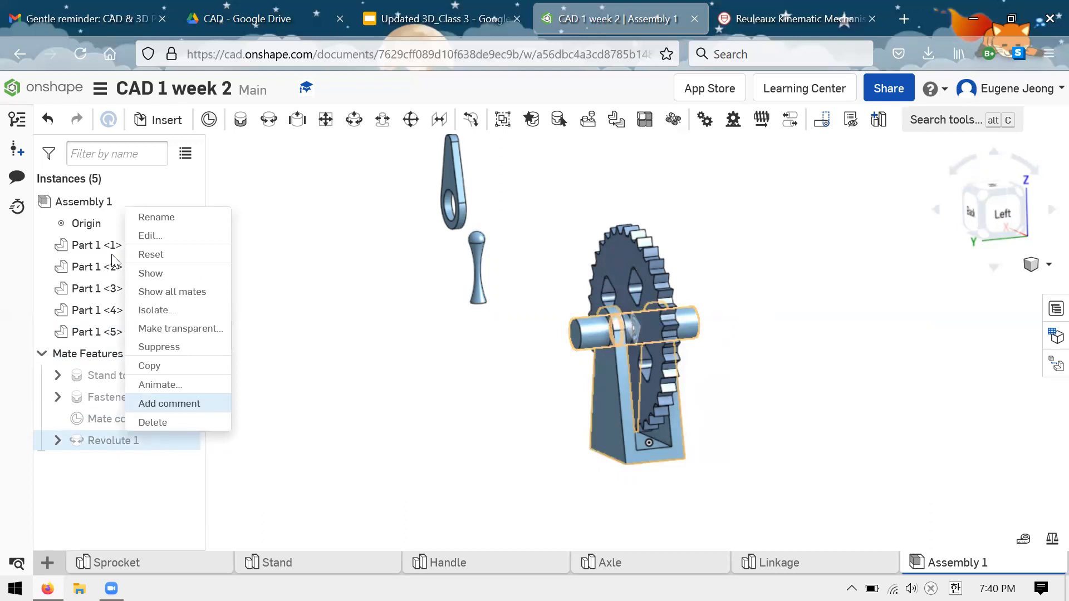
pyautogui.click(188, 383)
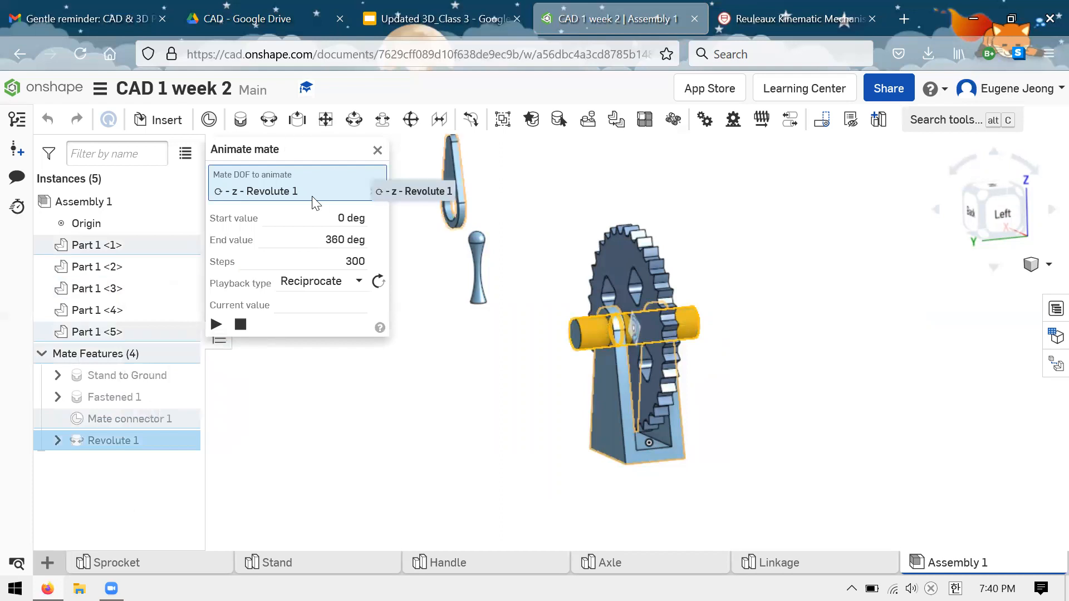
pyautogui.click(328, 281)
pyautogui.click(306, 351)
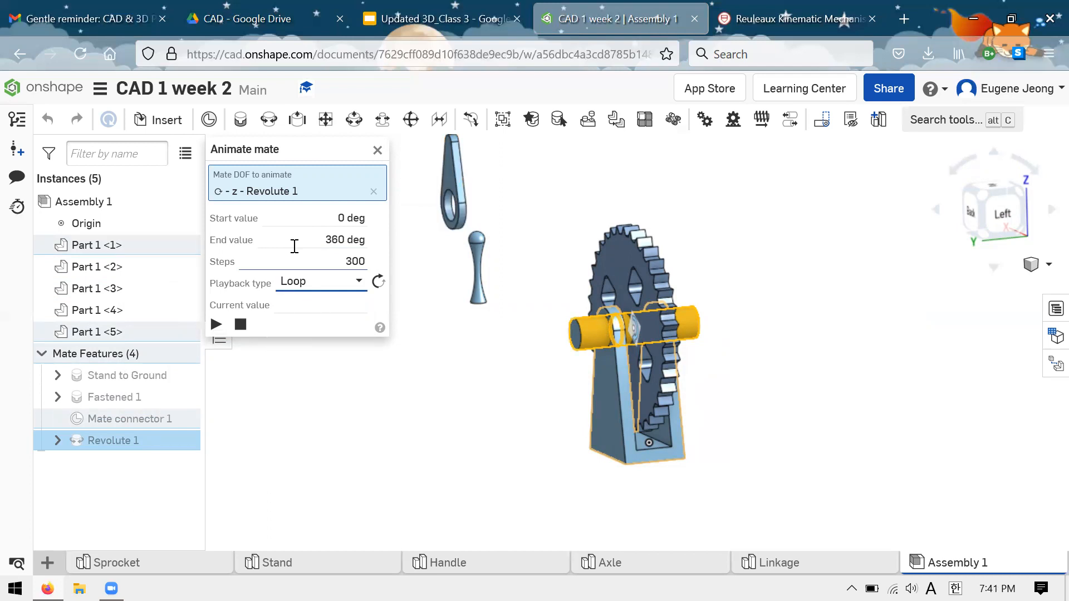
pyautogui.click(320, 260)
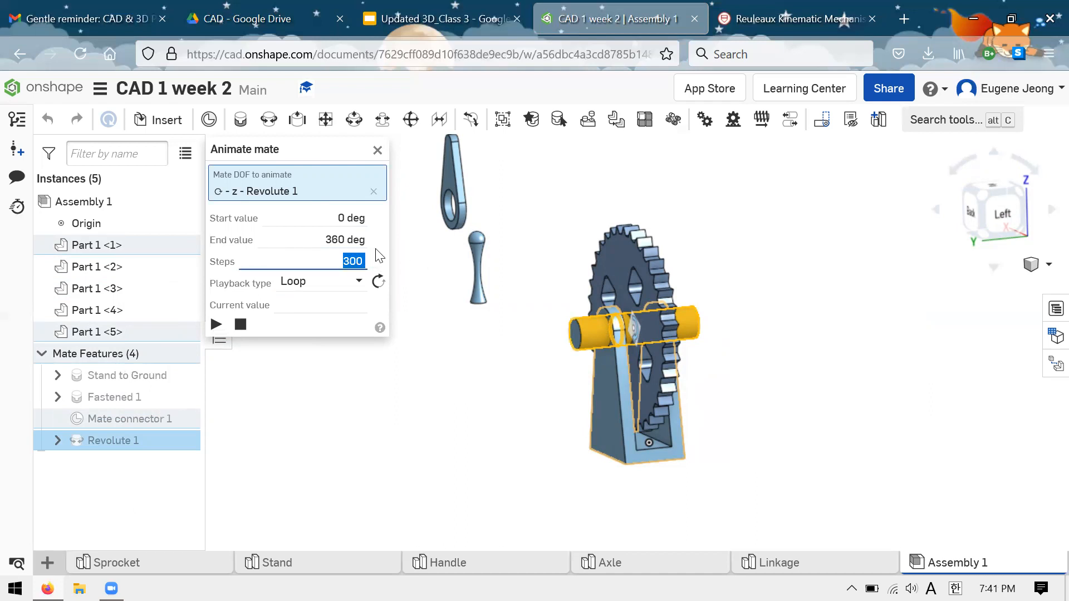
pyautogui.click(214, 324)
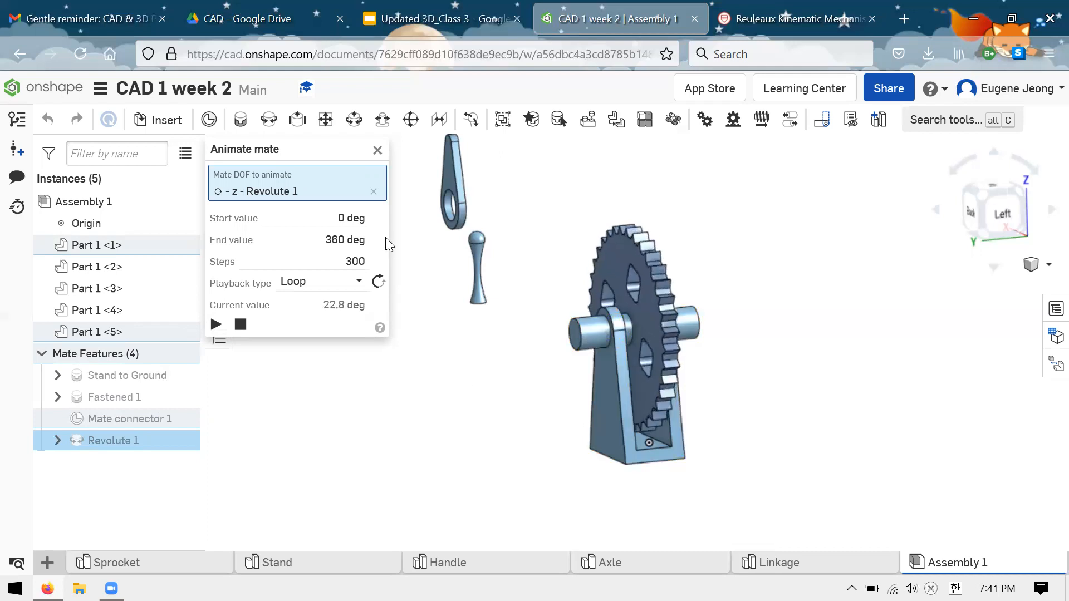
# - Watch the looping sprocket rotation up close and from a turned view, and close the mate animation
pyautogui.scroll(2, 745, 370)
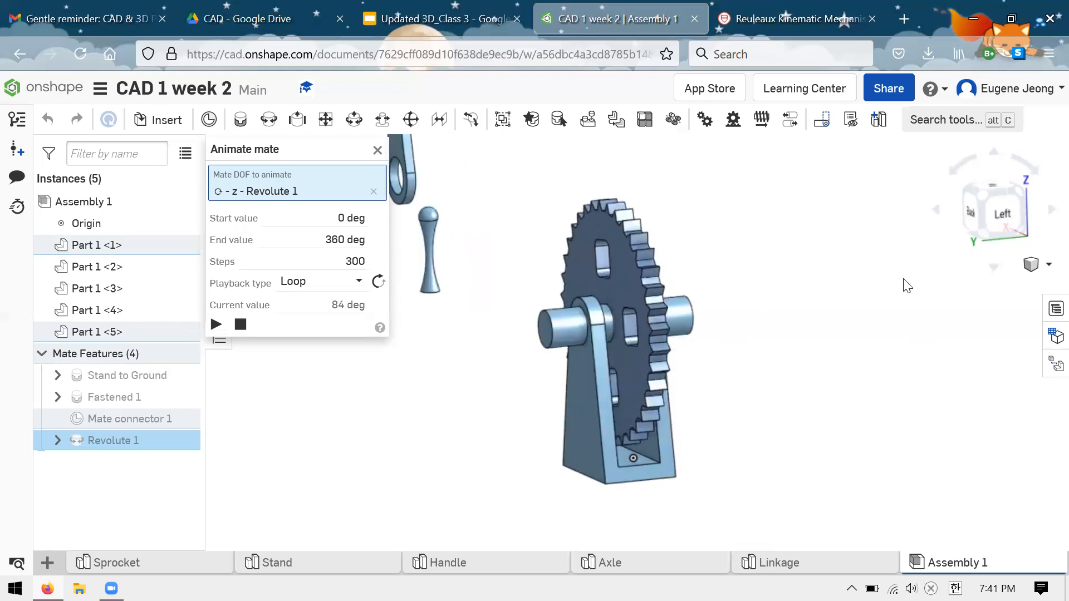
pyautogui.scroll(-2, 769, 387)
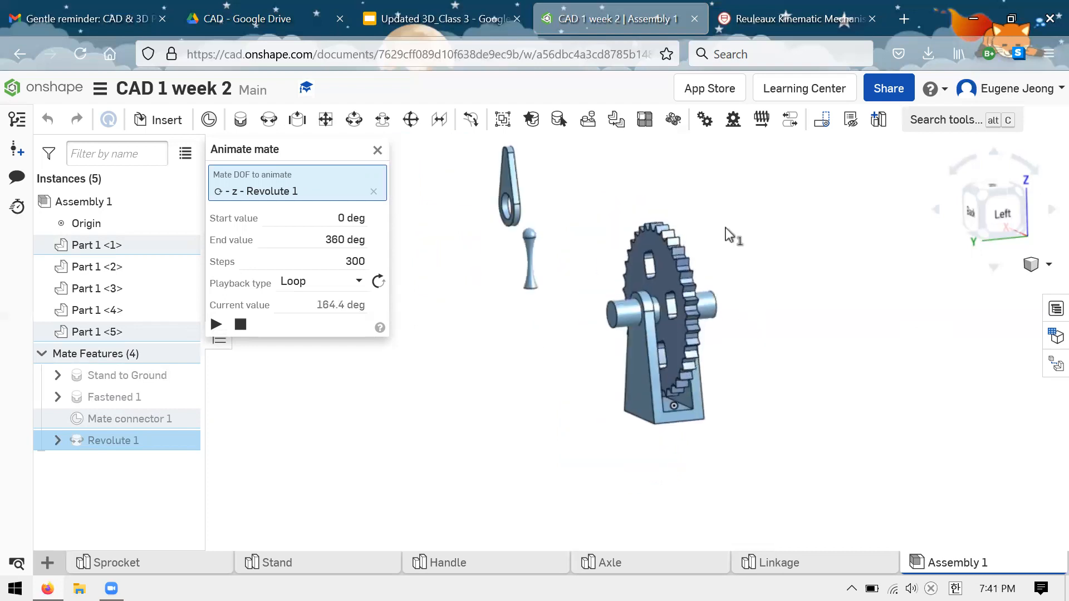
pyautogui.scroll(2, 730, 237)
pyautogui.scroll(-1, 740, 248)
pyautogui.moveTo(744, 253); pyautogui.dragTo(755, 251, button='right')
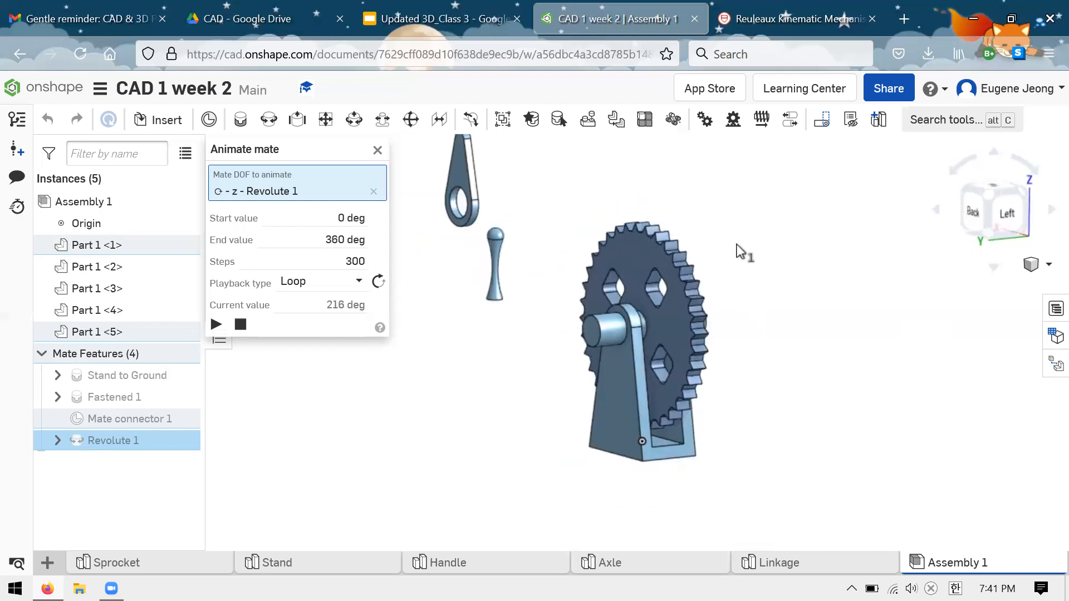
pyautogui.scroll(1, 744, 248)
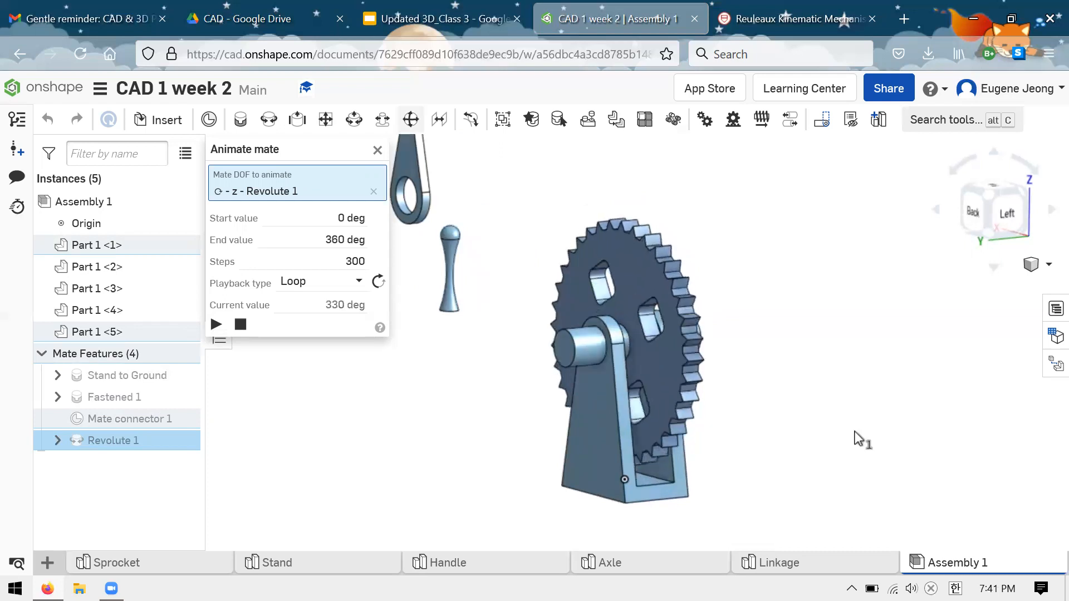
pyautogui.click(378, 150)
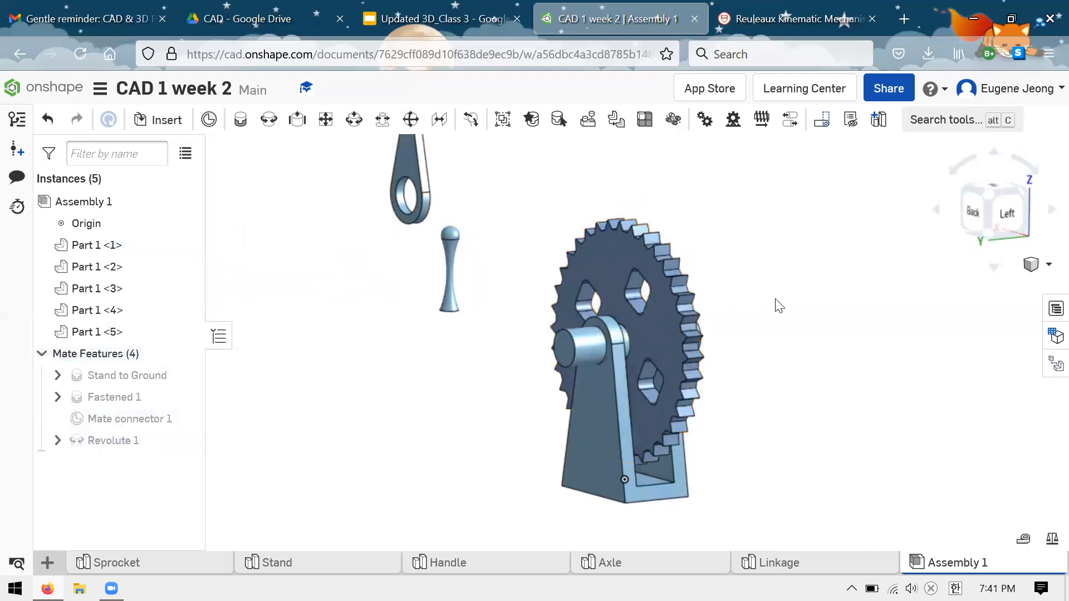
# - Move the linkage below the handle, beside the stand
pyautogui.scroll(-1, 769, 222)
pyautogui.scroll(1, 769, 373)
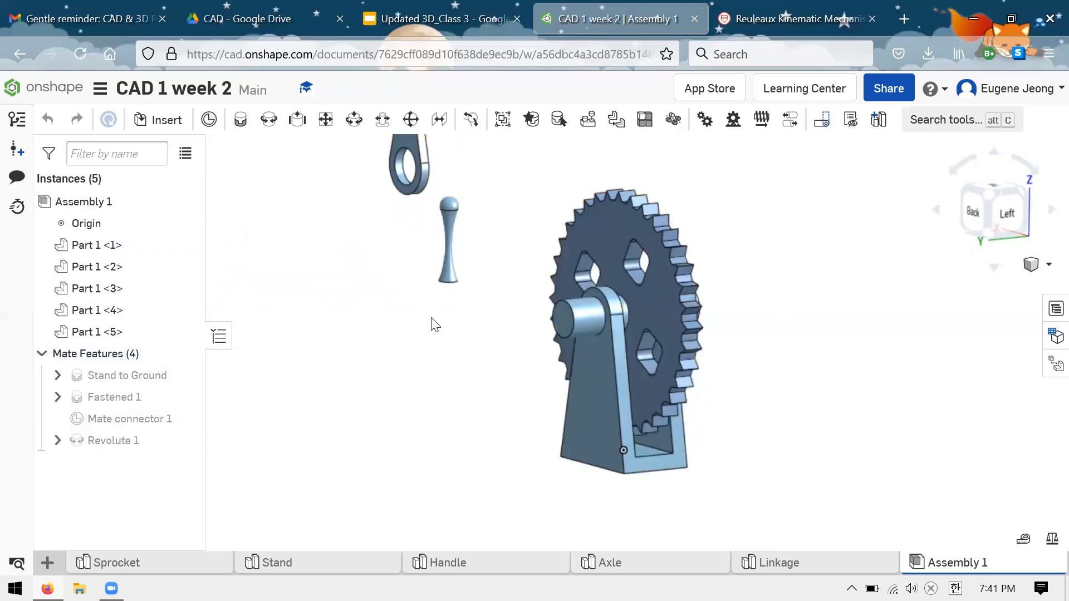
pyautogui.moveTo(437, 384); pyautogui.dragTo(418, 380)
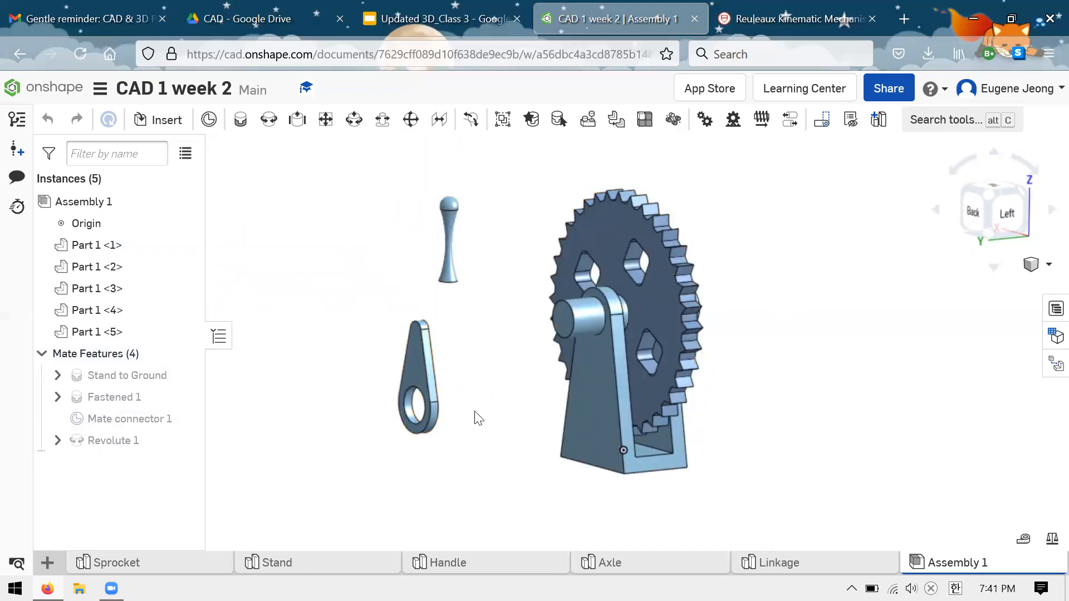
pyautogui.moveTo(458, 413); pyautogui.dragTo(512, 405, button='right')
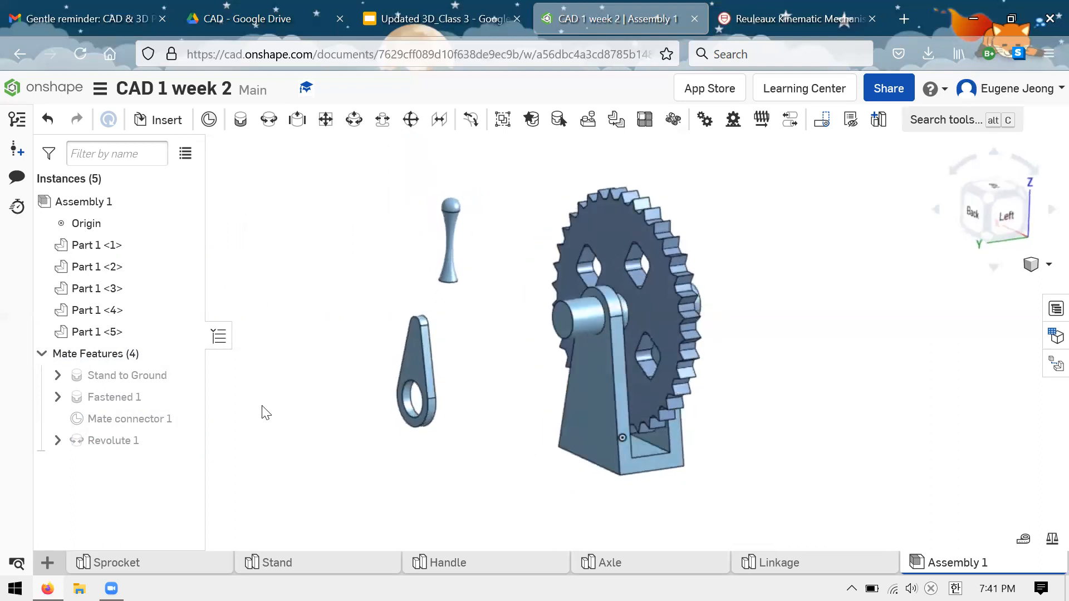
# - Examine the Revolute 1 mate and how the axle and sprocket sit between the stand's uprights from several angles
pyautogui.moveTo(117, 441)
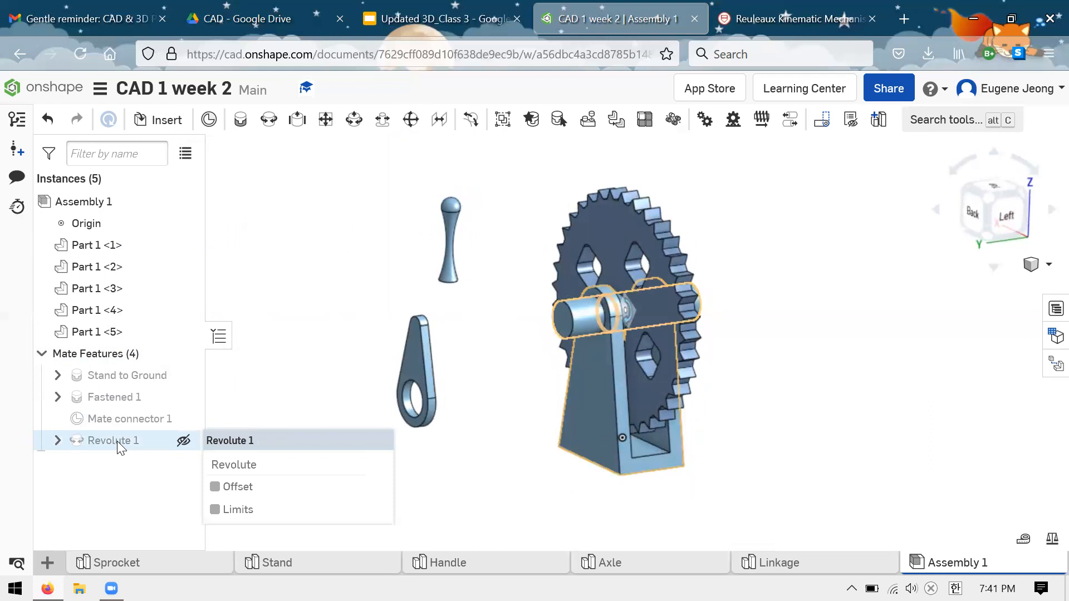
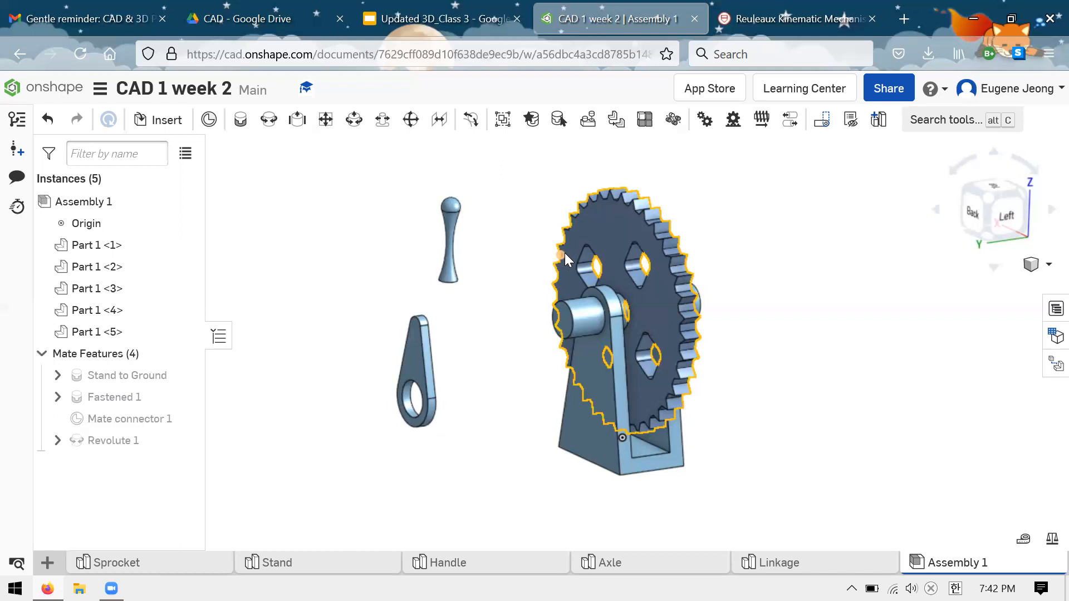
pyautogui.moveTo(768, 253); pyautogui.dragTo(696, 299, button='right')
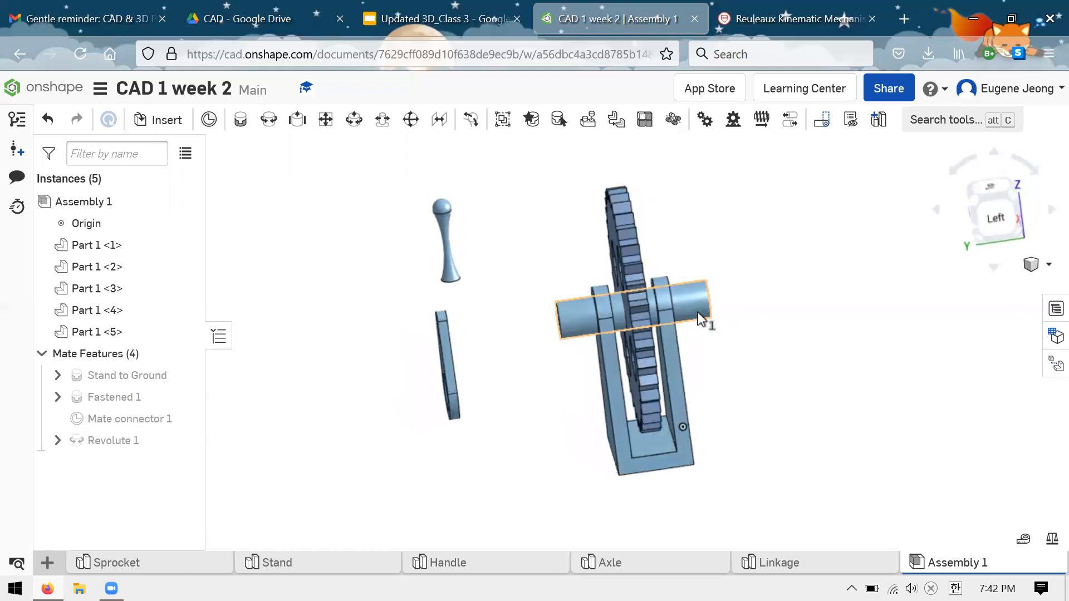
pyautogui.click(683, 305)
pyautogui.click(733, 286)
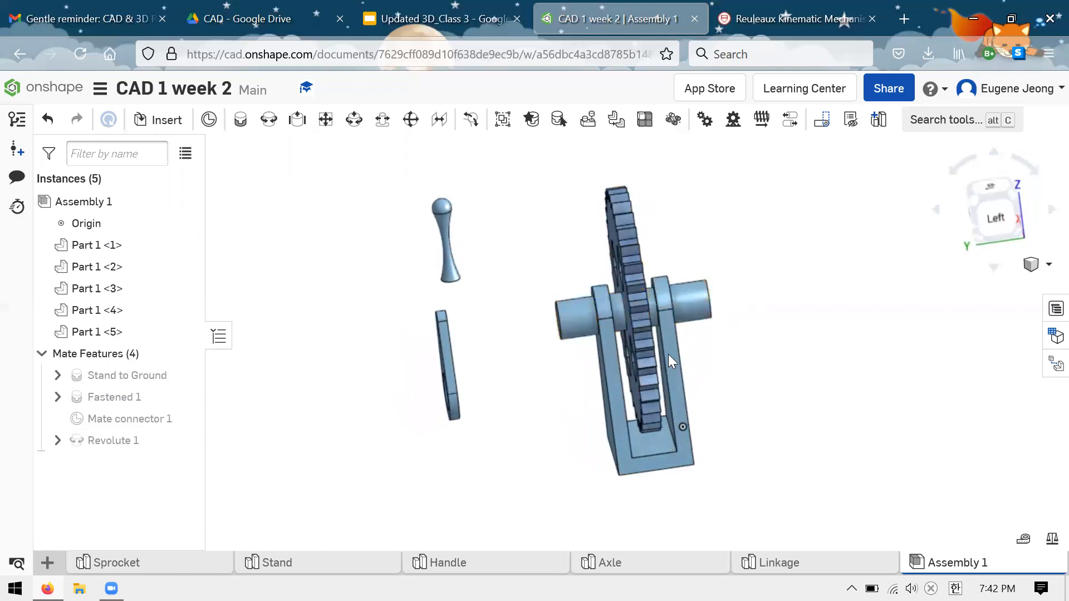
pyautogui.click(677, 356)
pyautogui.click(703, 257)
pyautogui.scroll(5, 698, 289)
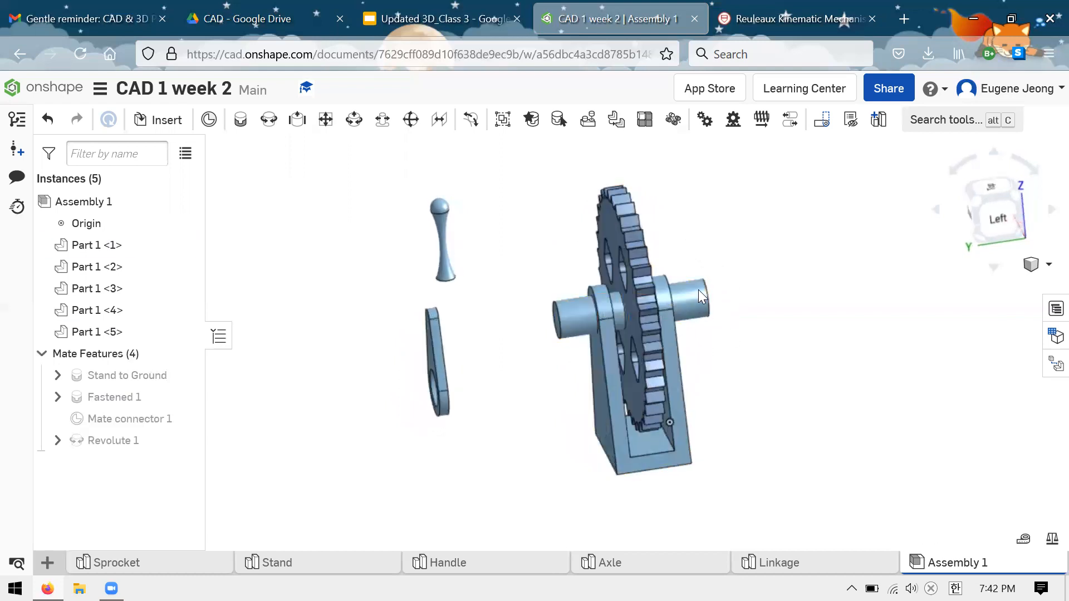
pyautogui.moveTo(367, 365); pyautogui.dragTo(574, 333, button='right')
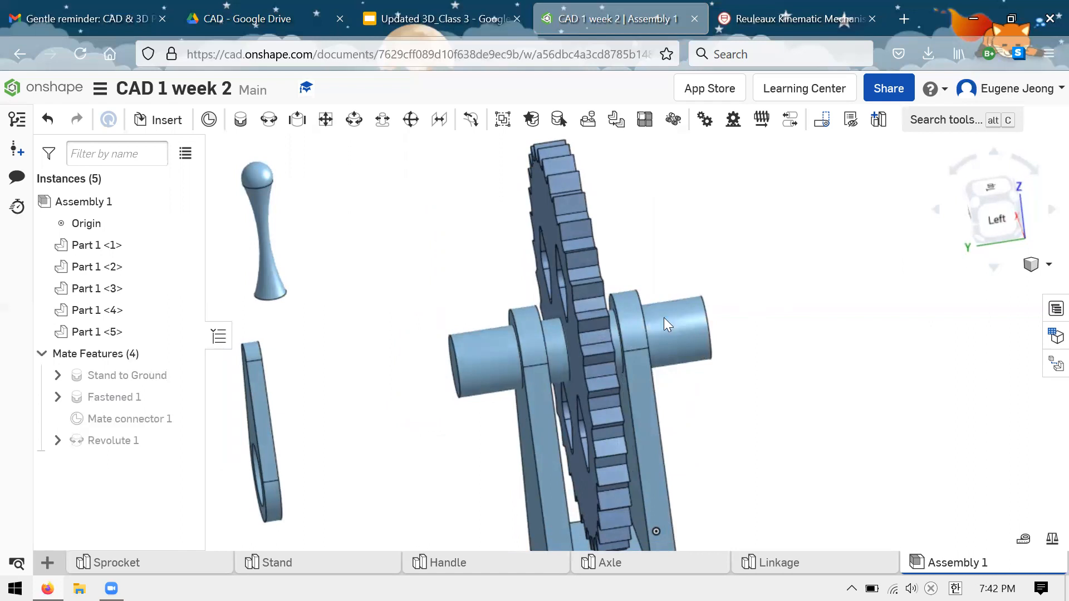
pyautogui.moveTo(664, 317); pyautogui.dragTo(738, 344, button='right')
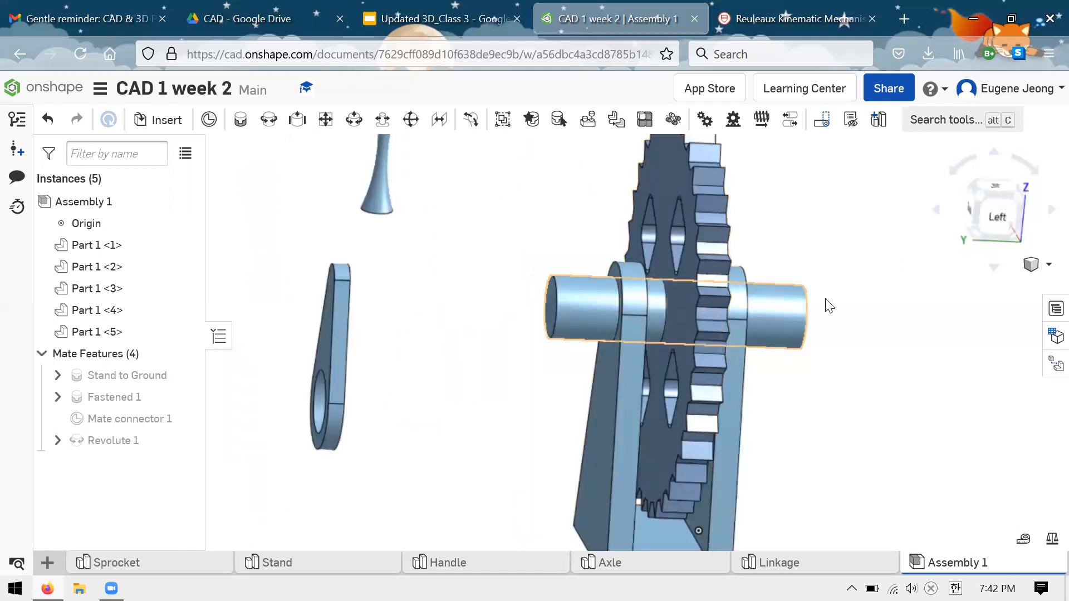
pyautogui.moveTo(779, 249); pyautogui.dragTo(785, 284, button='right')
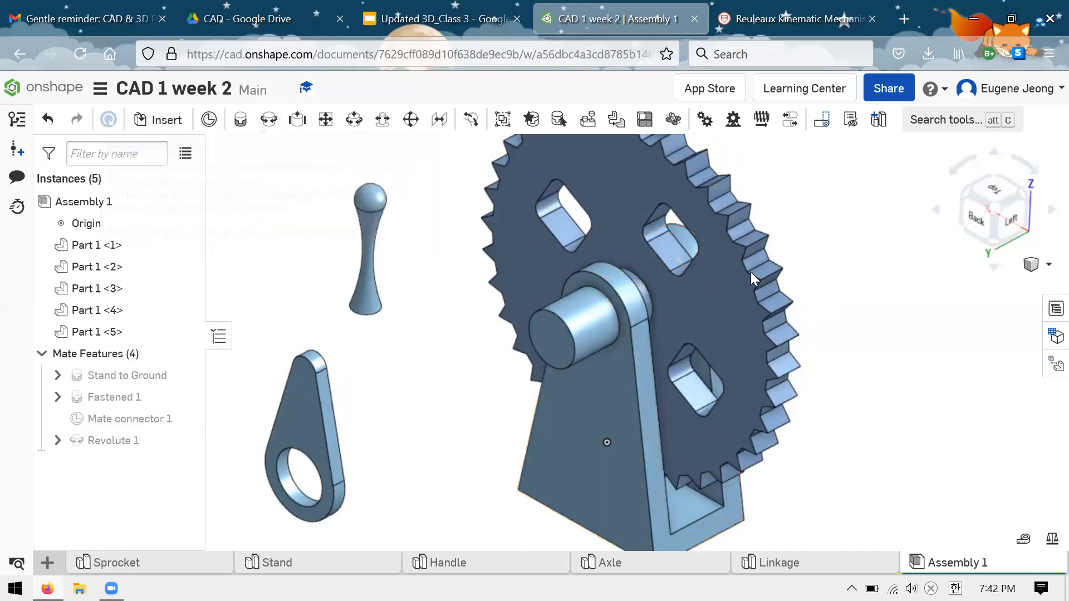
# - Turn the sprocket in the stand and check its movement from different views
pyautogui.moveTo(750, 237); pyautogui.dragTo(710, 239, button='right')
pyautogui.moveTo(529, 443); pyautogui.dragTo(780, 347)
pyautogui.moveTo(812, 318); pyautogui.dragTo(782, 293, button='right')
pyautogui.scroll(-3, 771, 259)
pyautogui.scroll(3, 716, 376)
pyautogui.scroll(-3, 609, 368)
pyautogui.scroll(3, 688, 284)
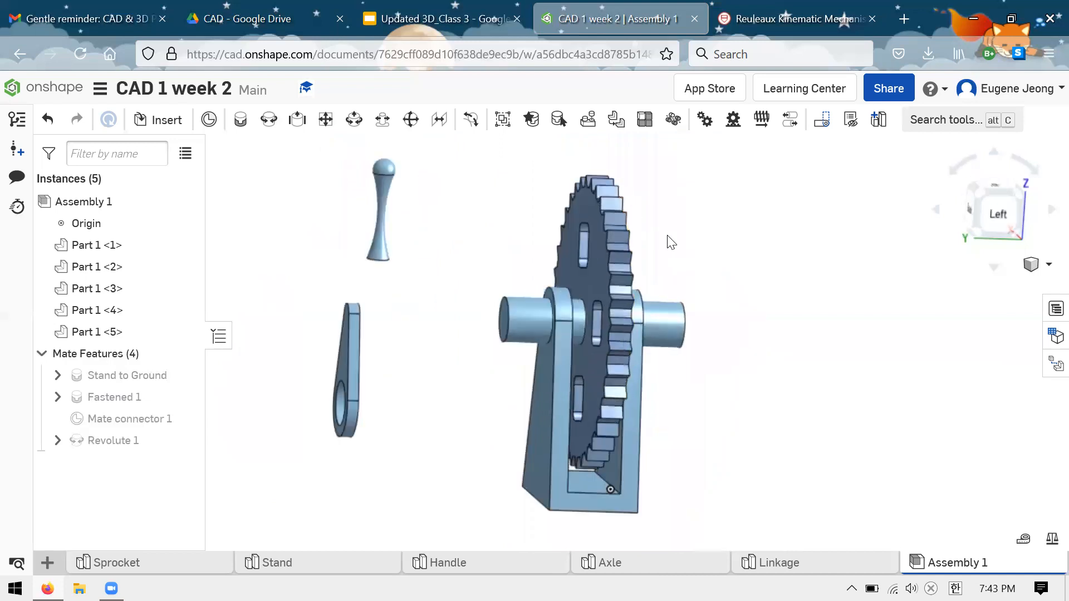
# - Run the Revolute 1 mate animation again with Loop playback
pyautogui.rightClick(129, 442)
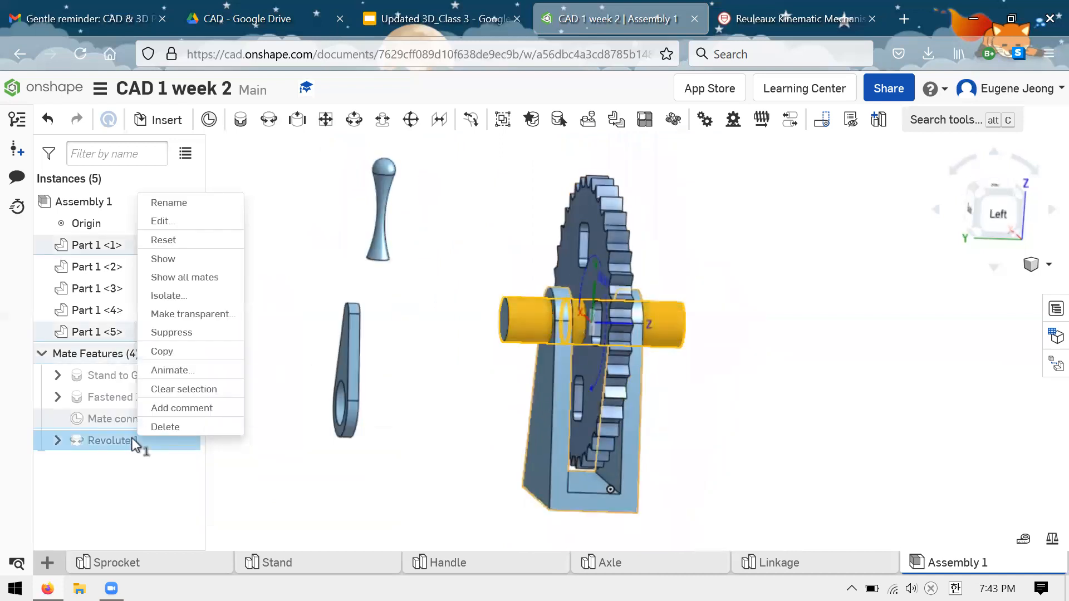
pyautogui.click(170, 370)
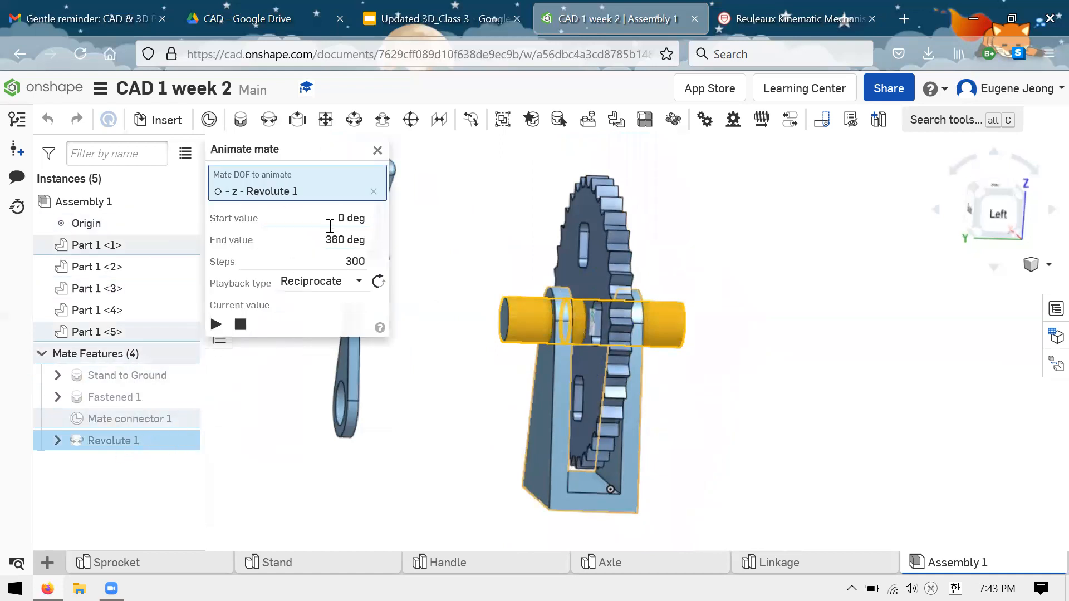
pyautogui.click(354, 293)
pyautogui.click(295, 350)
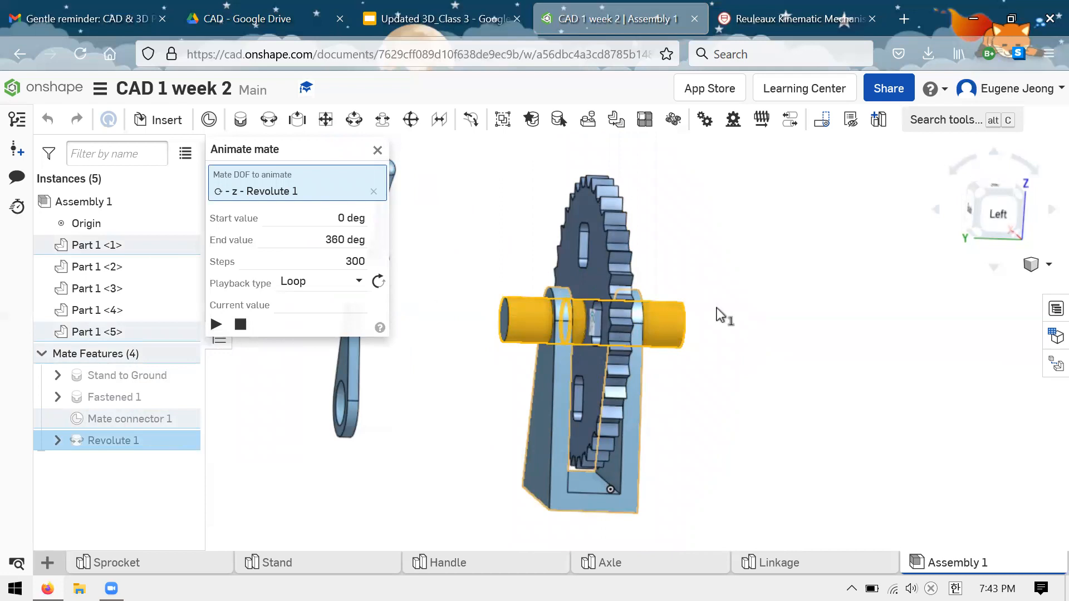
pyautogui.moveTo(700, 262); pyautogui.dragTo(711, 291, button='right')
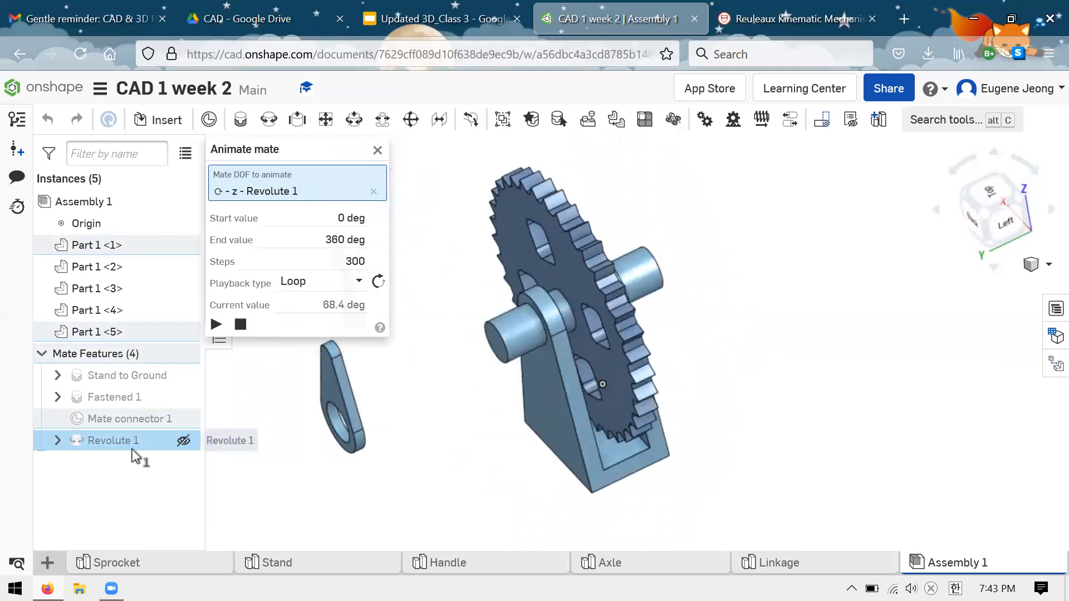
# - Review the looping rotation of the axle and sprocket from another angle, and close the mate animation
pyautogui.moveTo(135, 456)
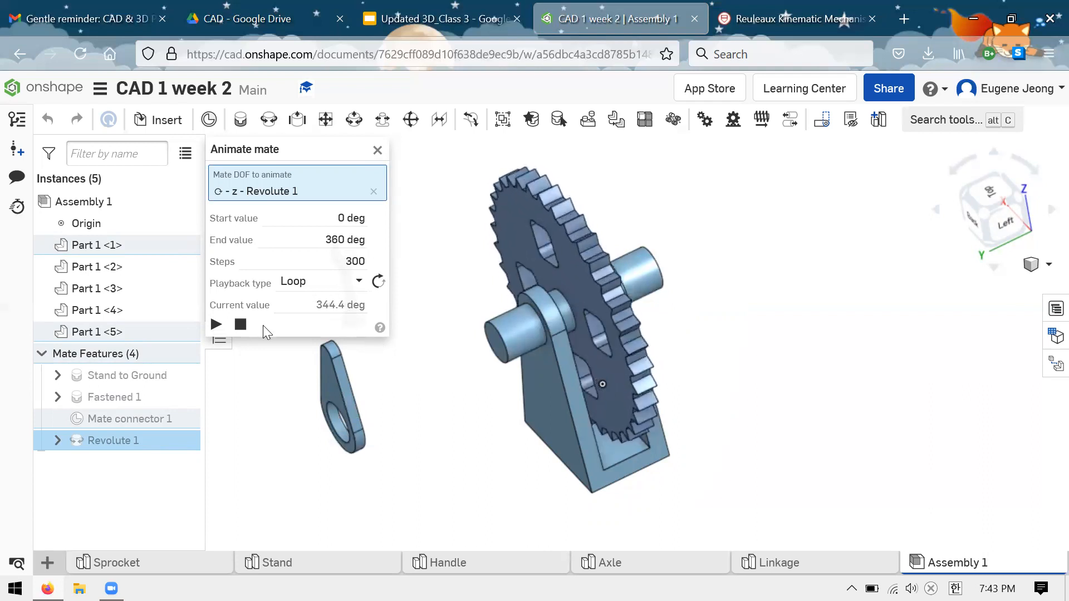
pyautogui.press('Left')
pyautogui.press('Left')
pyautogui.press('Left')
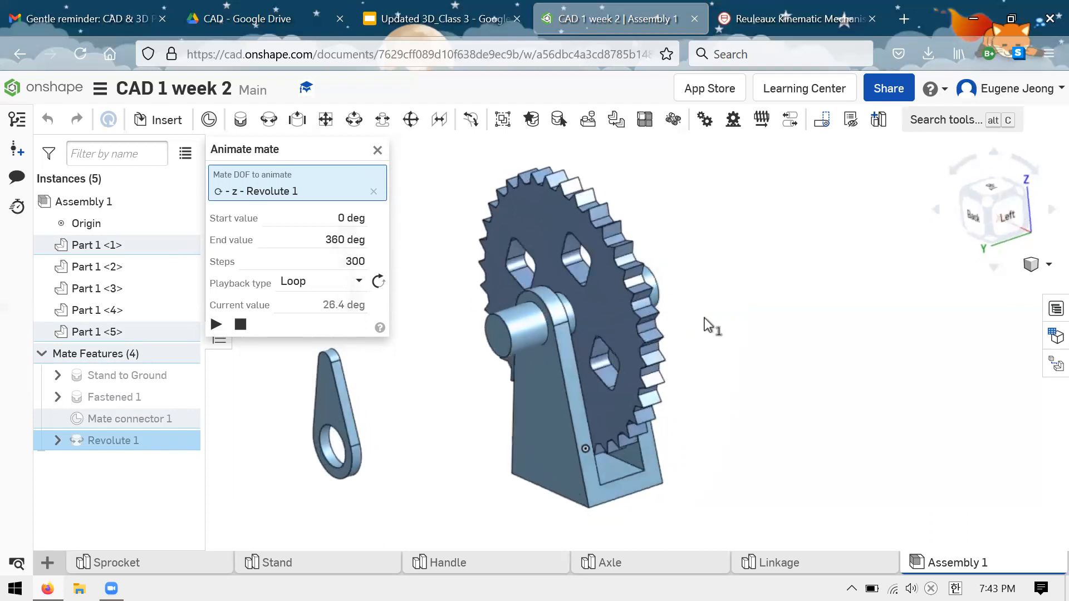
pyautogui.click(377, 150)
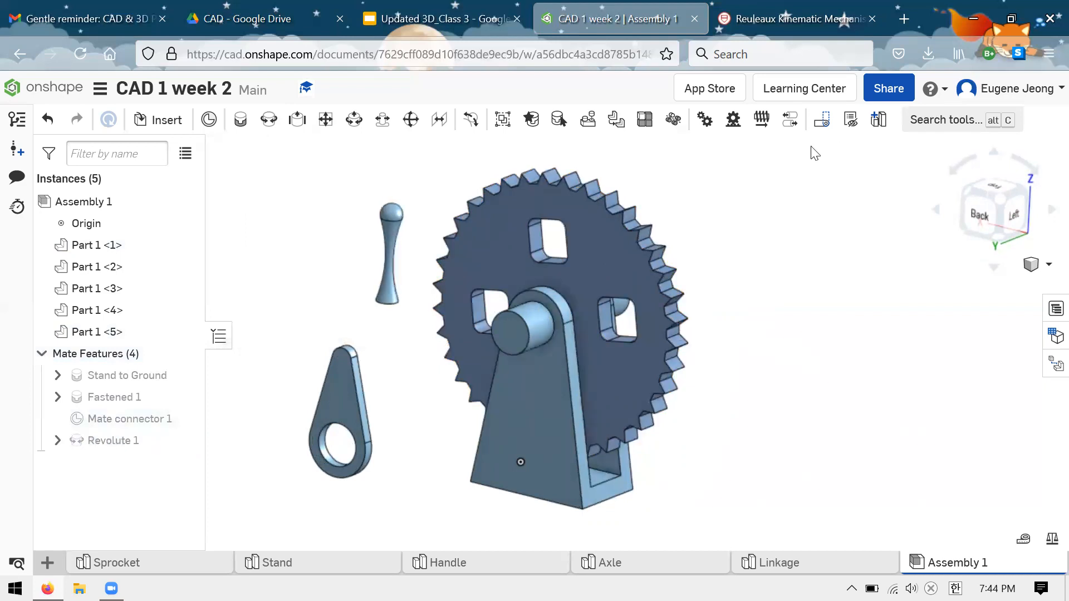
pyautogui.press('Left')
pyautogui.press('Left')
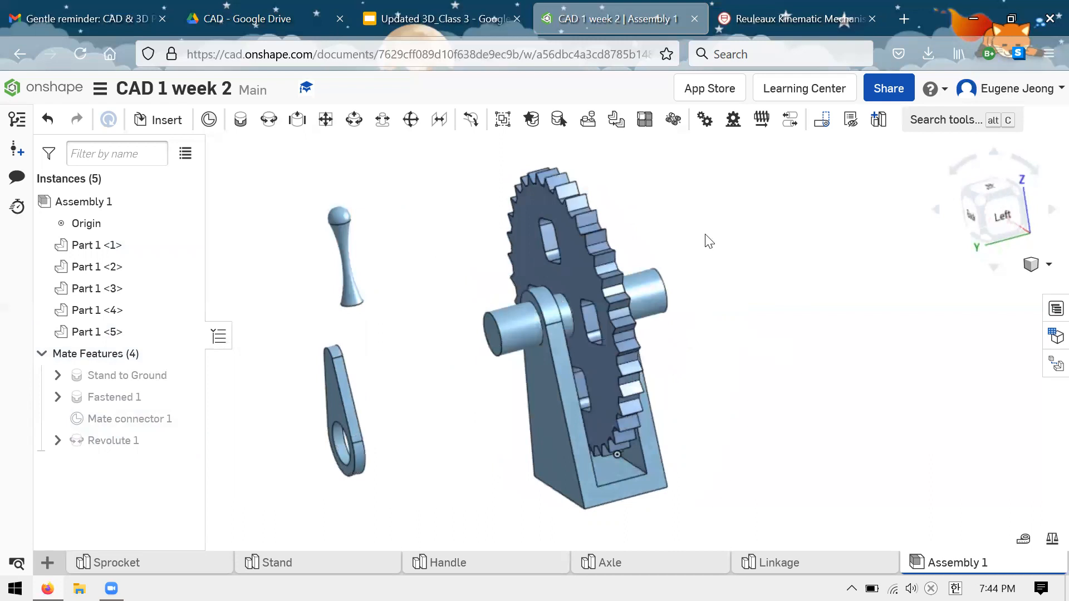
pyautogui.press('Left')
pyautogui.press('Left')
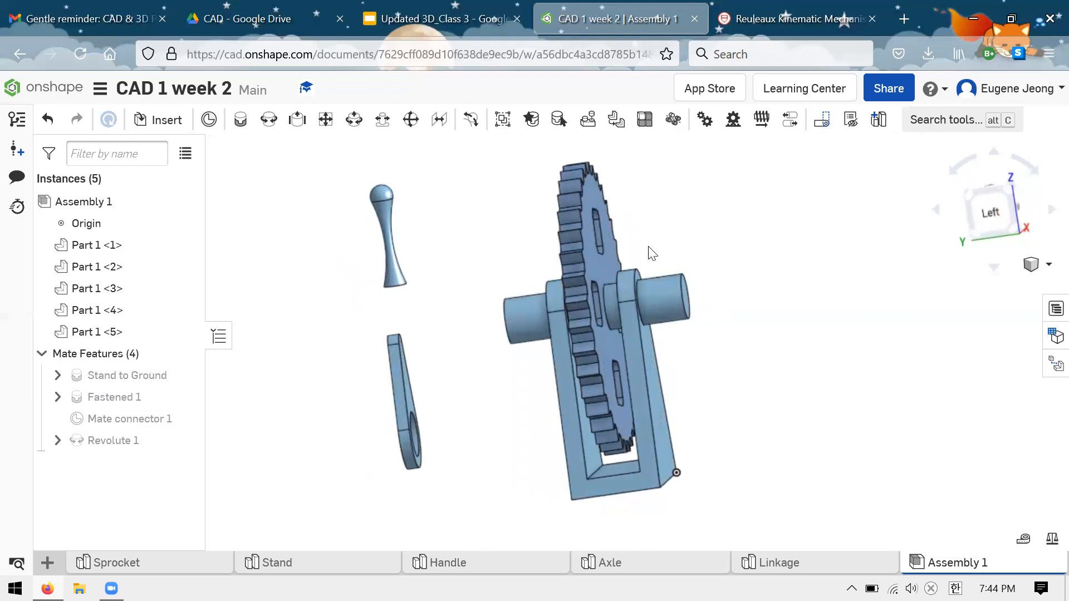
pyautogui.moveTo(687, 220); pyautogui.dragTo(718, 246, button='right')
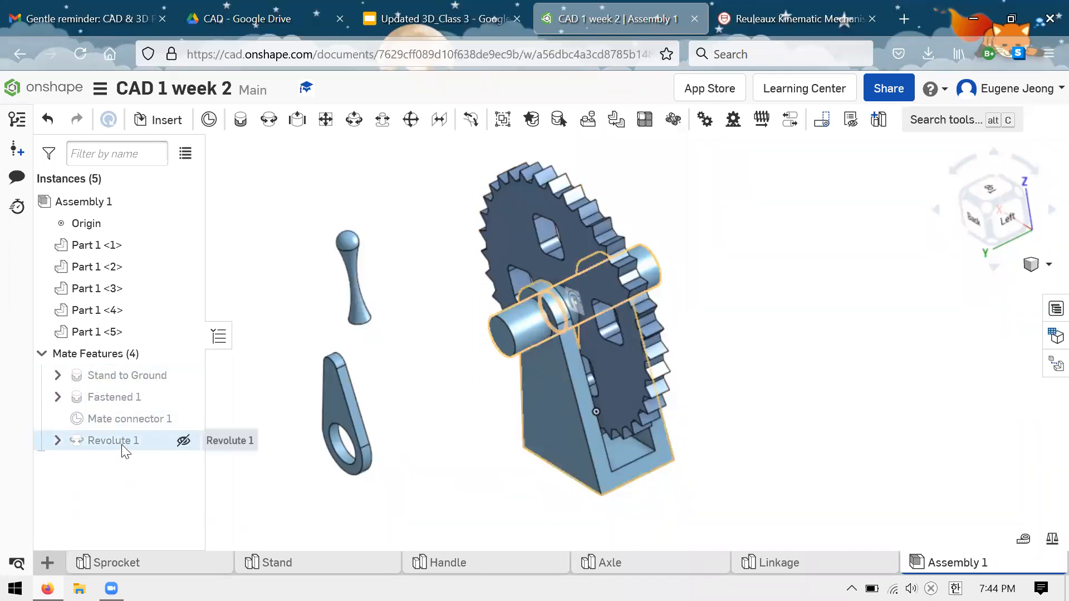
# - Animate the Revolute 1 mate from 0 to 360 deg with Reciprocate playback
pyautogui.moveTo(121, 443)
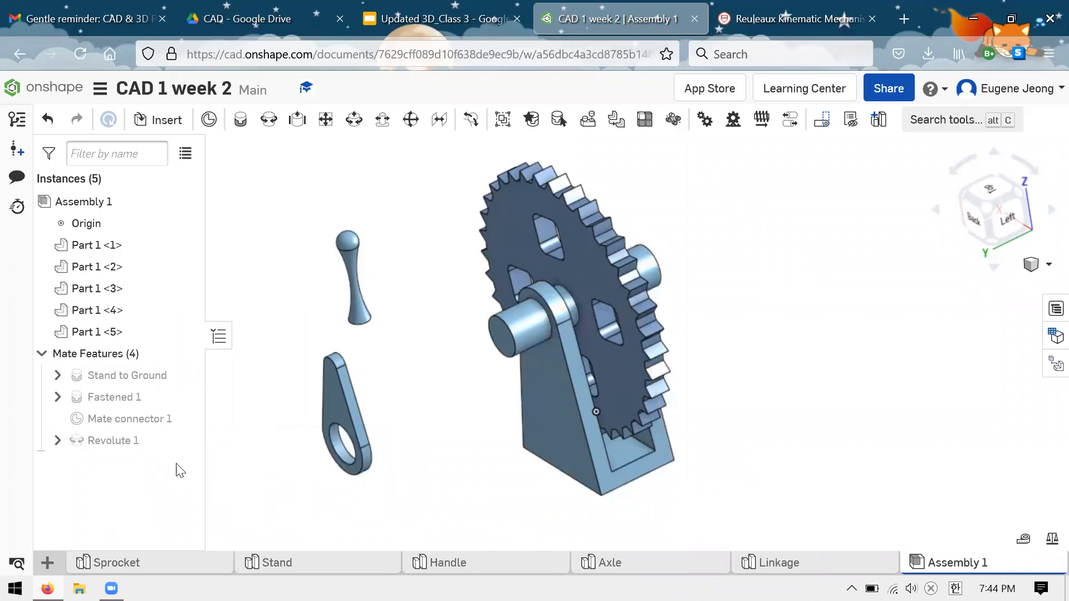
pyautogui.rightClick(117, 437)
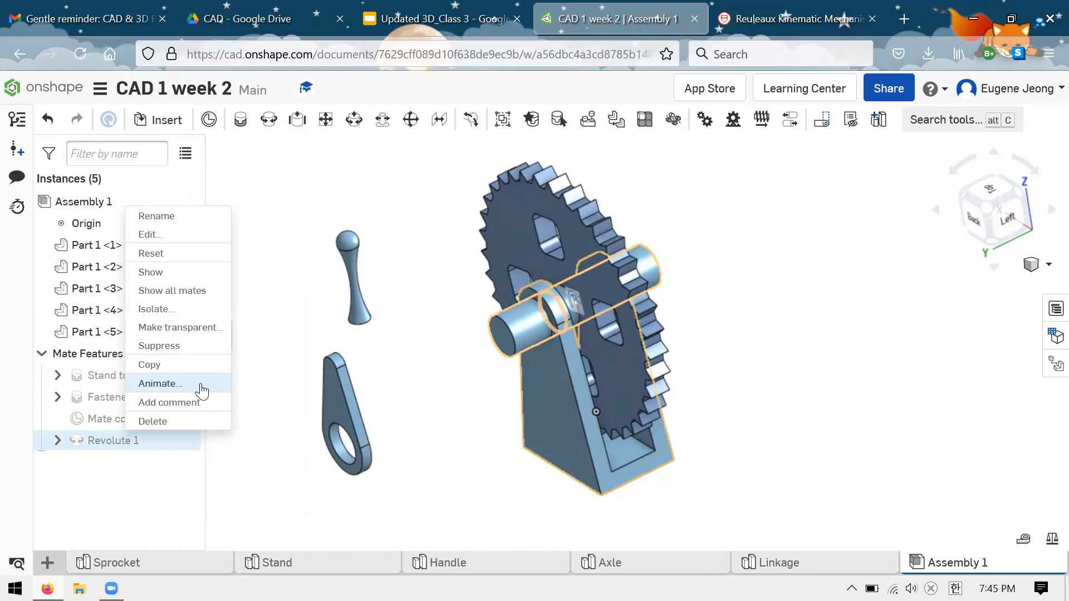
pyautogui.click(161, 383)
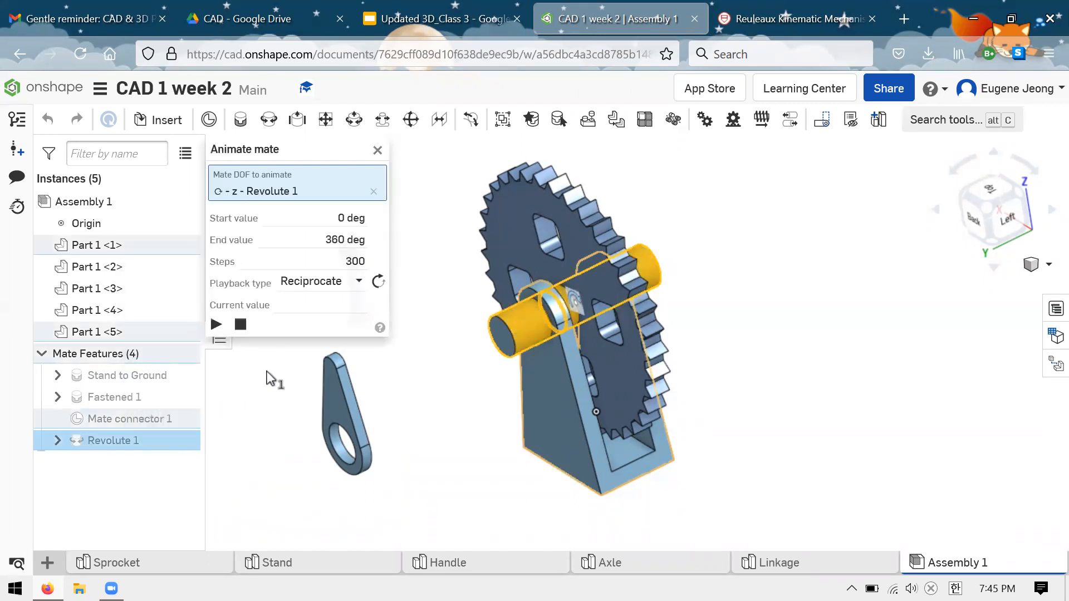
pyautogui.click(321, 280)
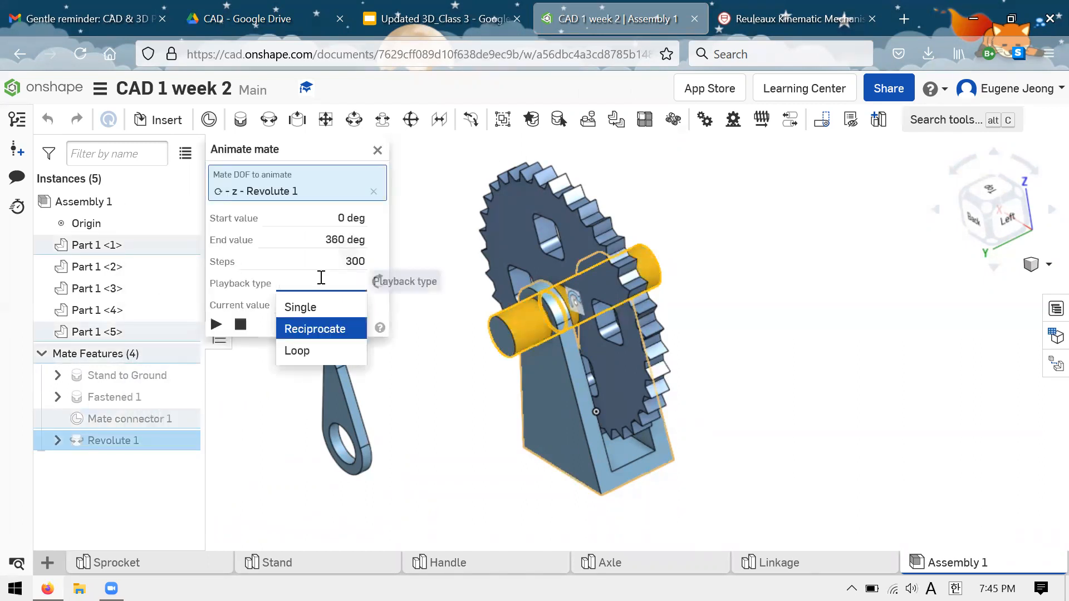
pyautogui.click(295, 328)
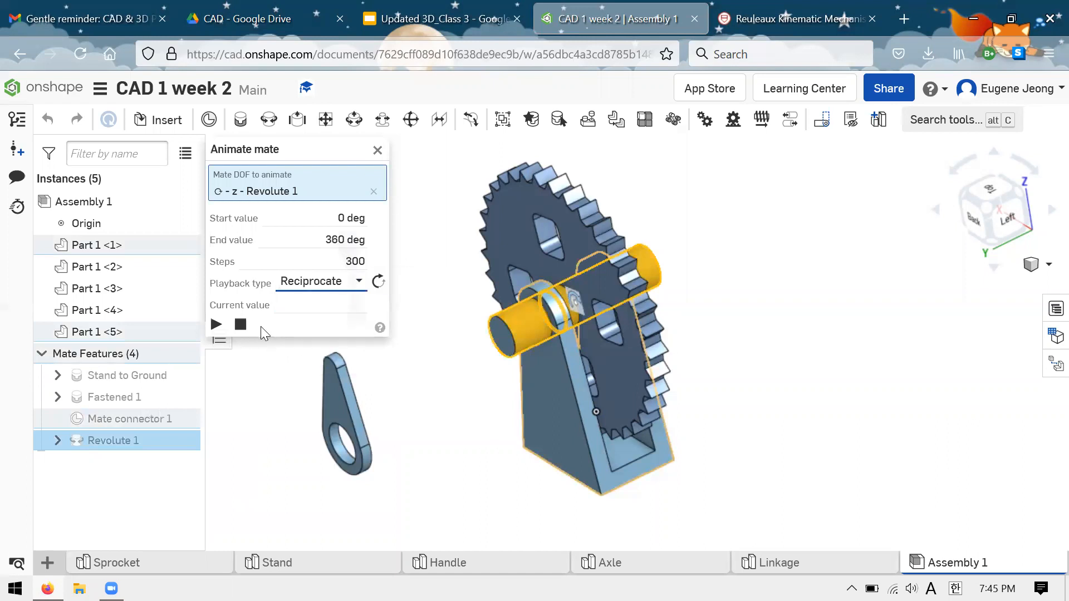
pyautogui.click(215, 324)
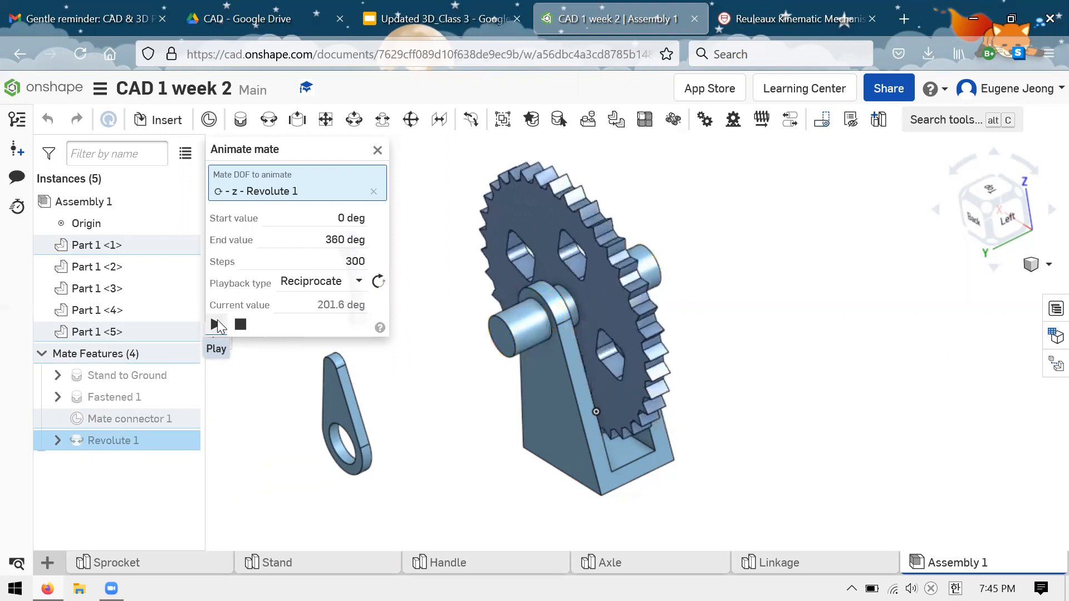
# - Set the Revolute 1 animation to 100 steps with Loop playback, play it, and close the animation
pyautogui.doubleClick(336, 265)
pyautogui.write('100')
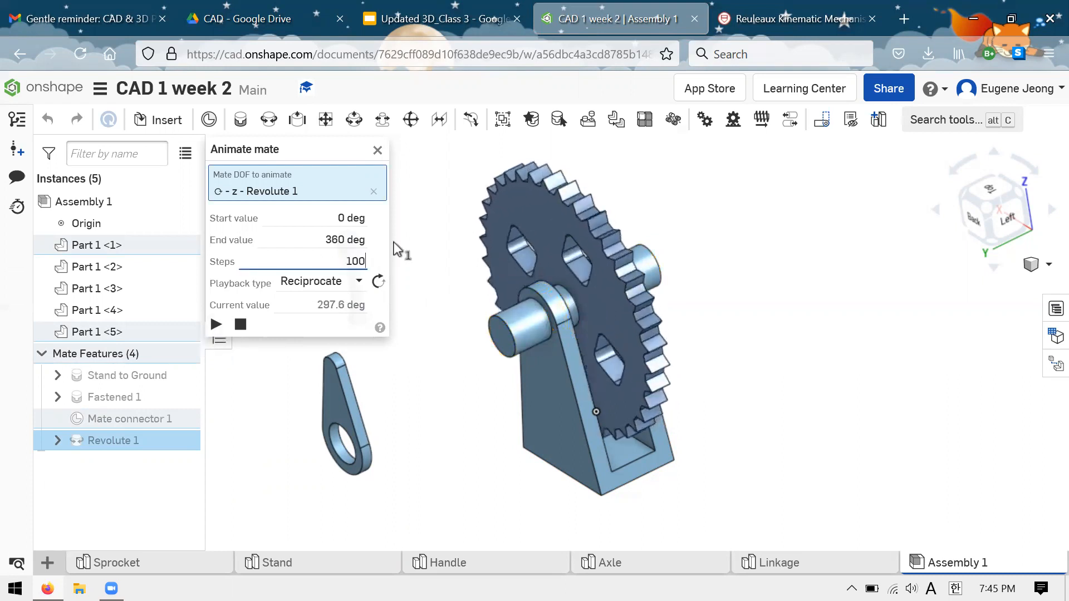
pyautogui.press('Return')
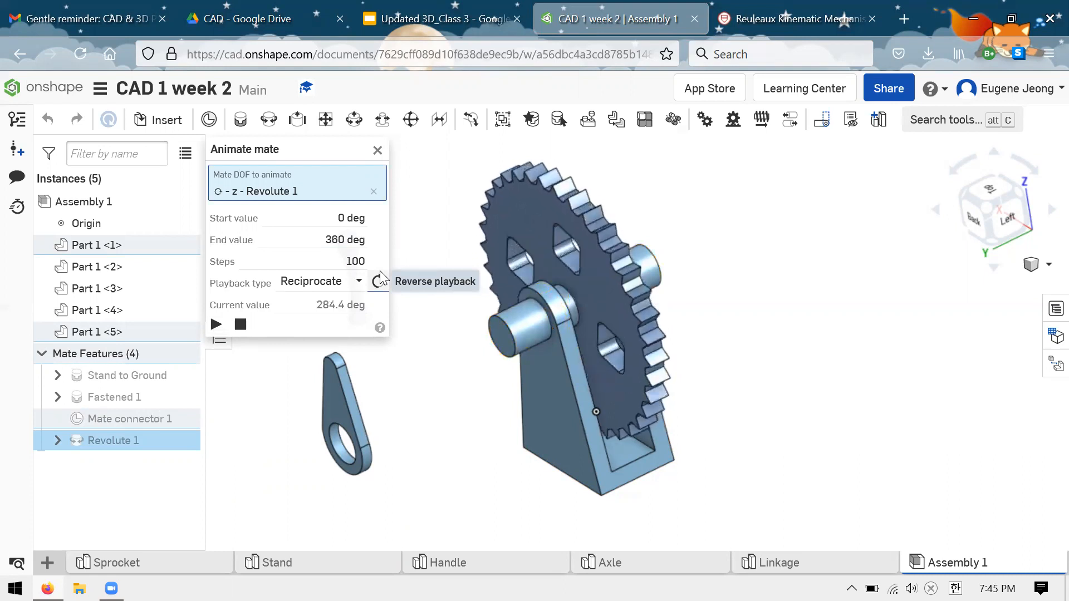
pyautogui.click(335, 283)
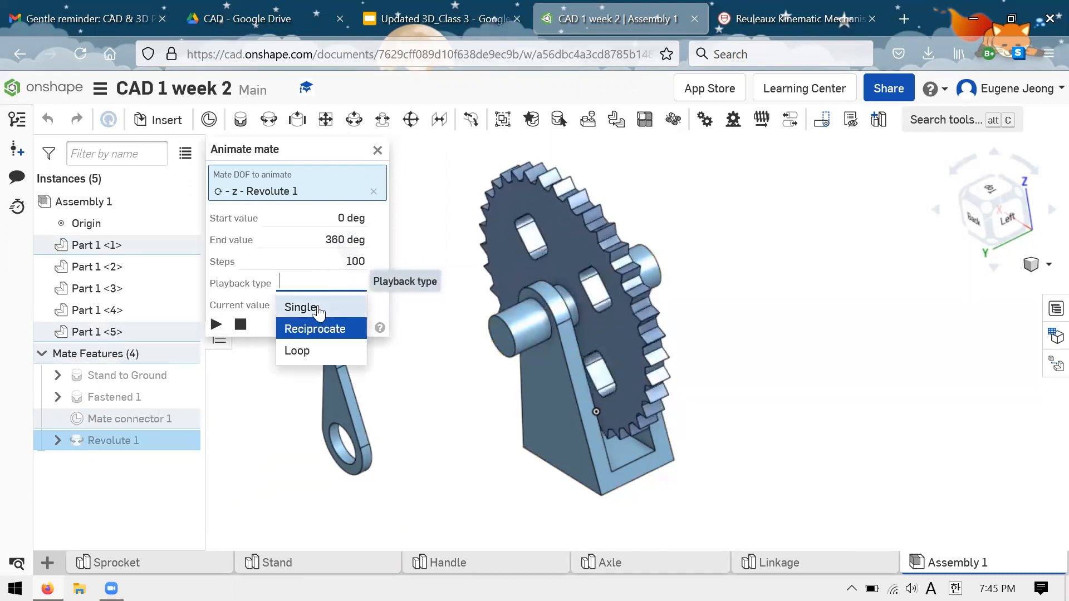
pyautogui.click(296, 350)
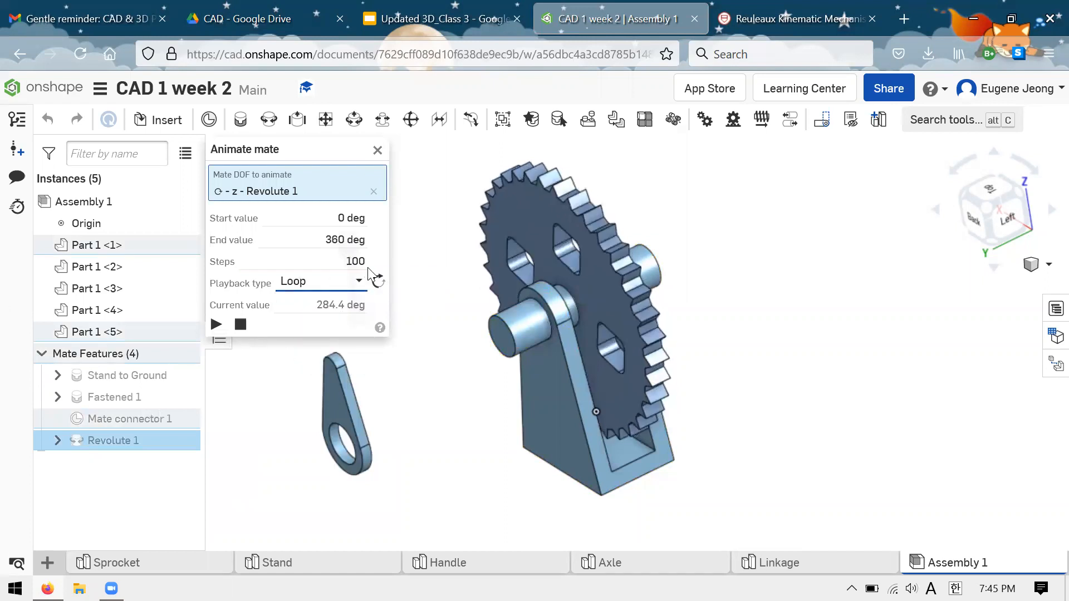
pyautogui.click(215, 325)
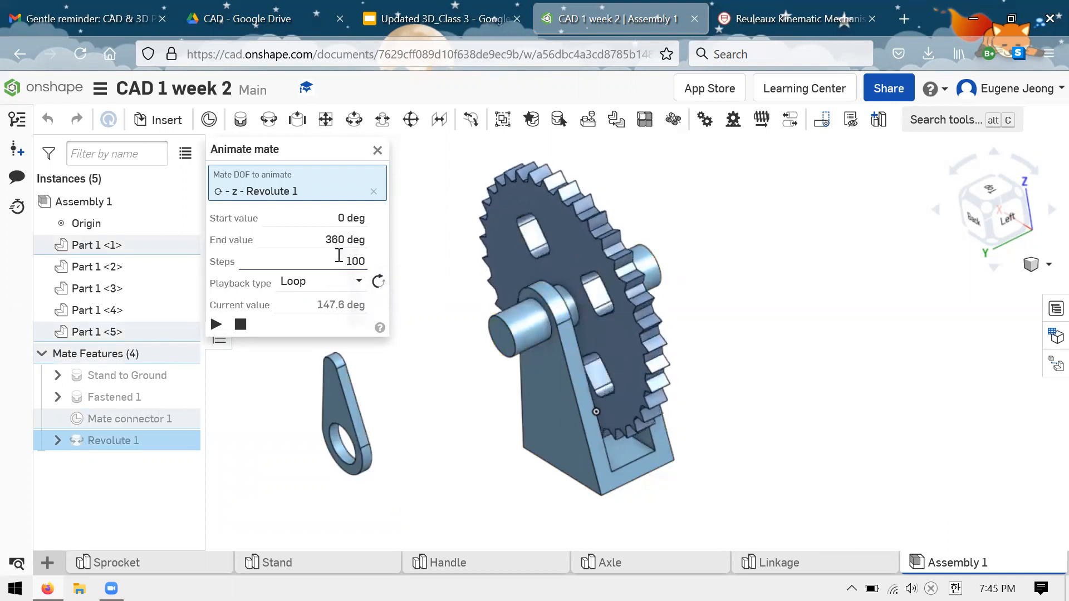
pyautogui.click(378, 151)
# - Examine the sprocket and axle assembly alongside the loose handle and linkage from the axle's end side
pyautogui.moveTo(497, 427)
pyautogui.mouseDown(button='right')
pyautogui.moveTo(518, 420)
pyautogui.moveTo(511, 414)
pyautogui.mouseUp(button='right')
pyautogui.moveTo(752, 445); pyautogui.dragTo(556, 468, button='right')
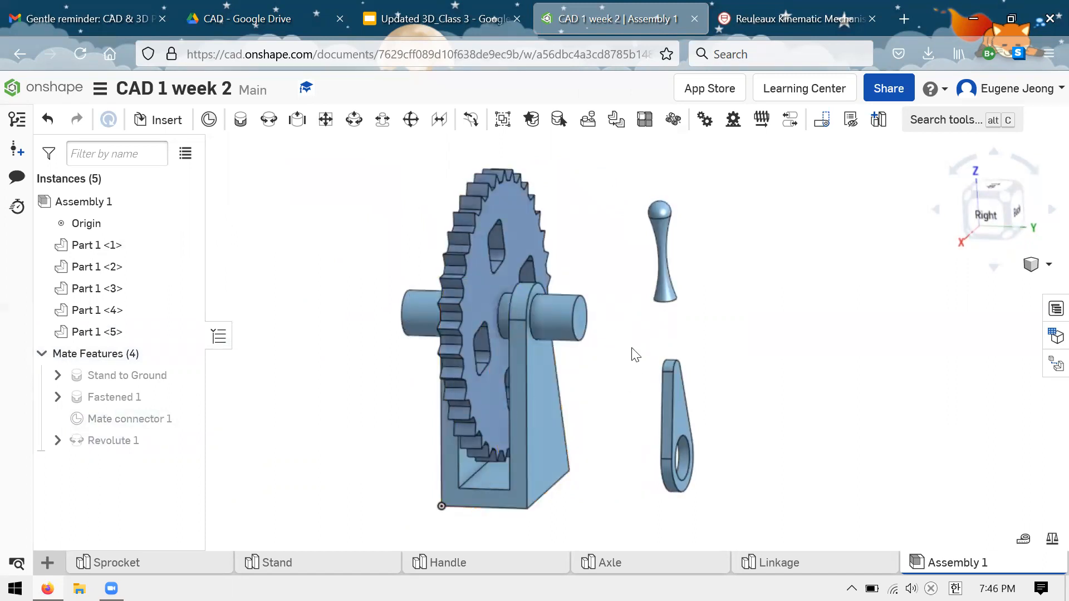
pyautogui.scroll(-1, 664, 242)
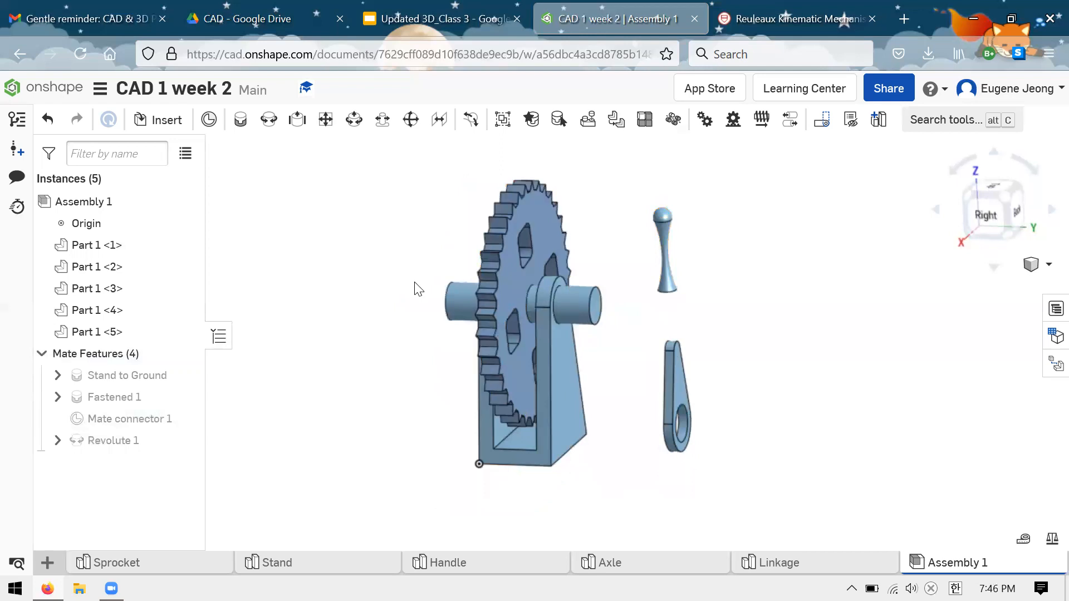
pyautogui.scroll(2, 413, 281)
pyautogui.scroll(-1, 362, 296)
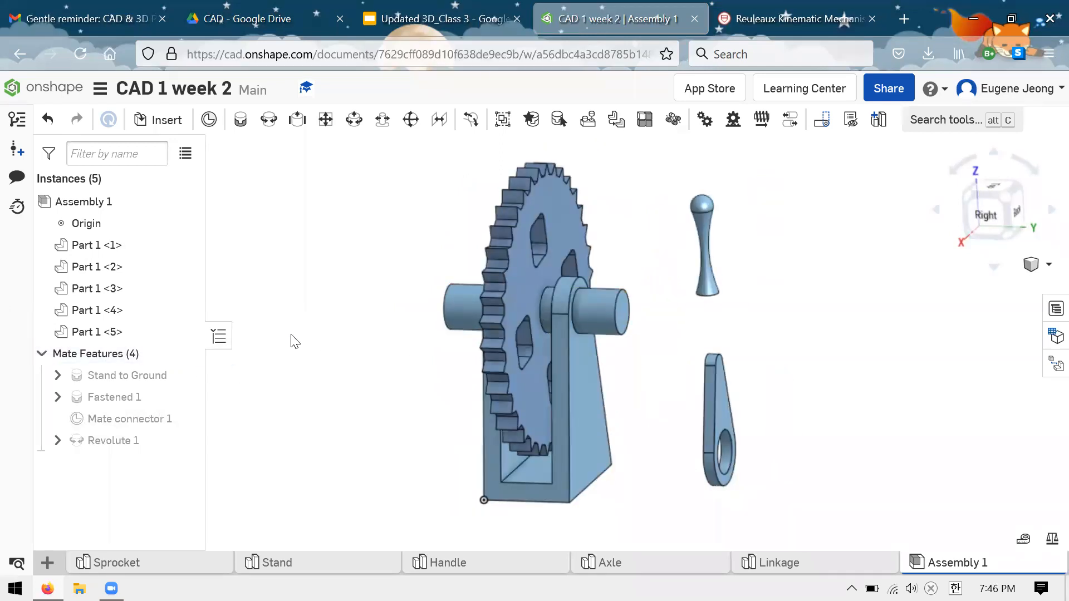
pyautogui.scroll(-1, 296, 318)
pyautogui.scroll(2, 496, 273)
pyautogui.scroll(-1, 612, 297)
pyautogui.moveTo(638, 345); pyautogui.dragTo(649, 334, button='right')
pyautogui.moveTo(839, 426); pyautogui.dragTo(815, 420, button='right')
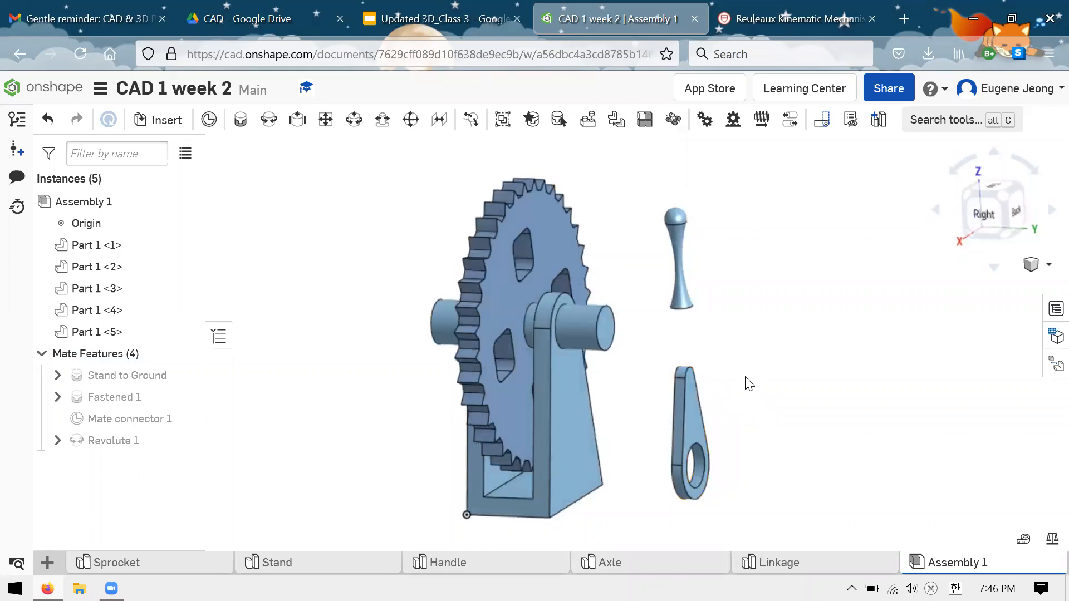
pyautogui.scroll(-2, 629, 307)
pyautogui.scroll(2, 699, 351)
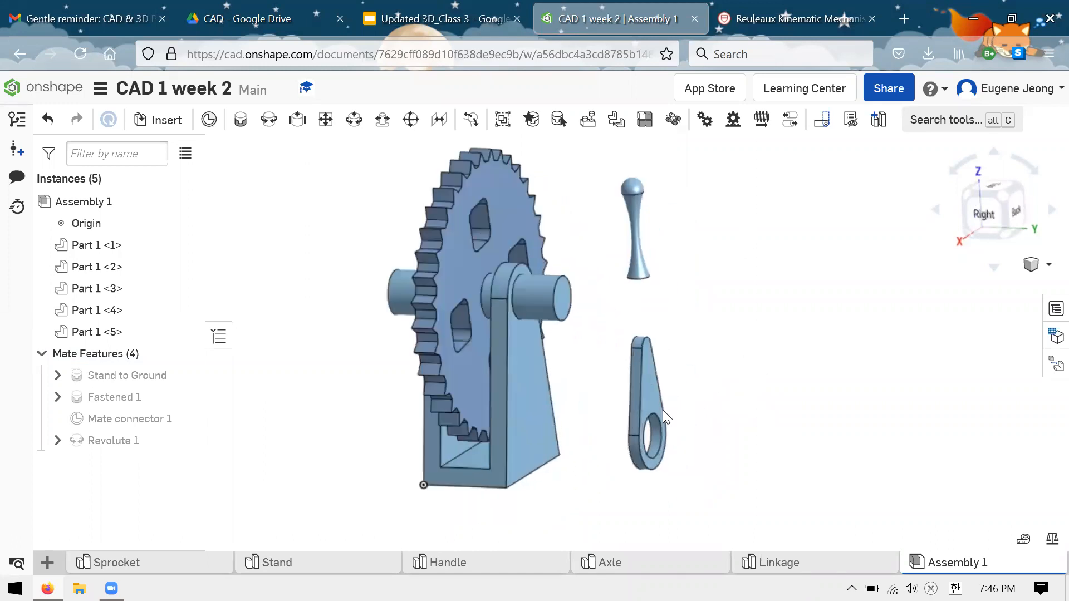
# - Move the linkage close to the axle's free end and place the handle just beyond it
pyautogui.moveTo(612, 199); pyautogui.dragTo(639, 328)
pyautogui.moveTo(718, 312); pyautogui.dragTo(718, 298, button='right')
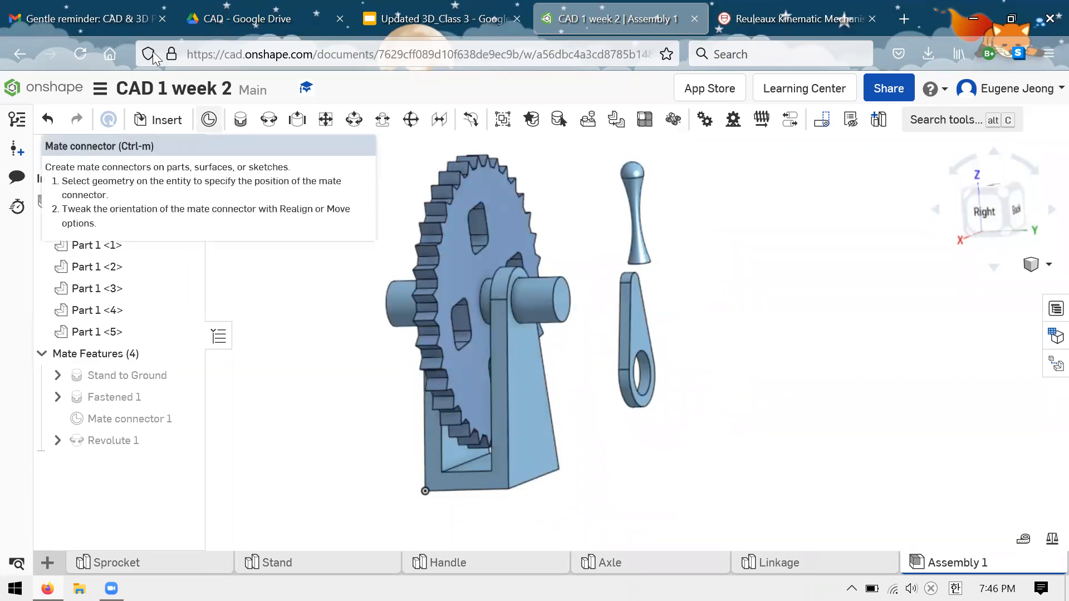
pyautogui.scroll(1, 722, 320)
pyautogui.moveTo(722, 319); pyautogui.dragTo(710, 335, button='right')
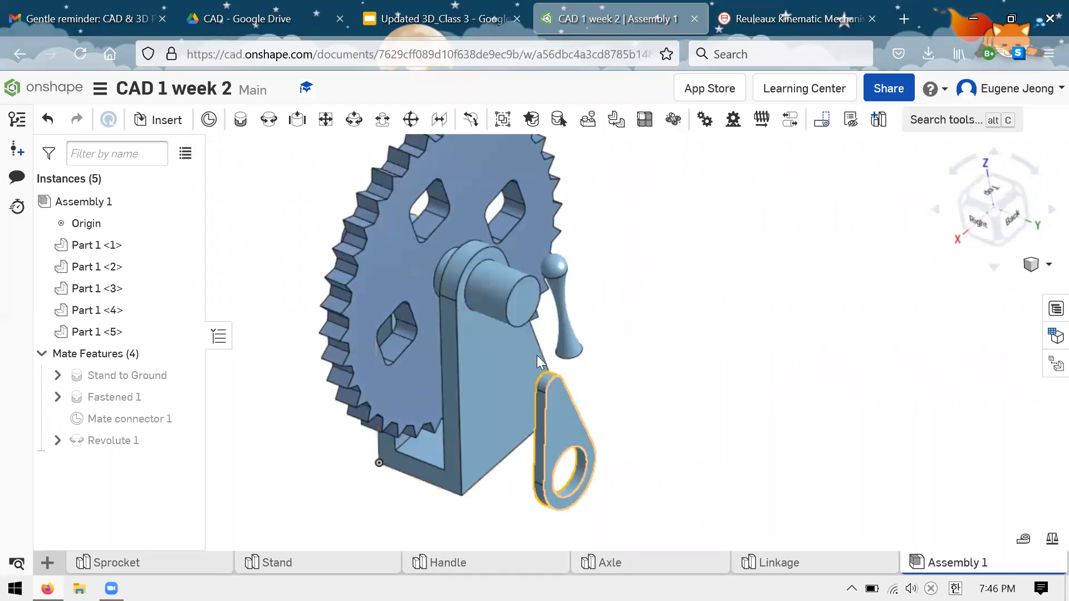
pyautogui.moveTo(509, 270); pyautogui.dragTo(535, 261)
pyautogui.moveTo(670, 382); pyautogui.dragTo(603, 465, button='right')
pyautogui.scroll(2, 603, 466)
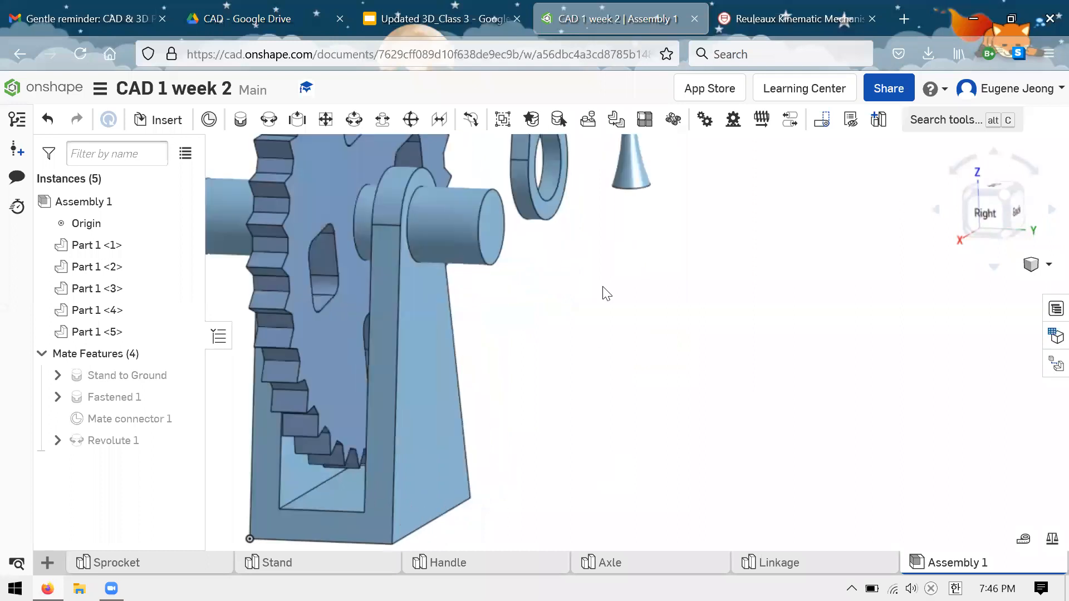
pyautogui.scroll(-3, 603, 456)
pyautogui.scroll(2, 598, 238)
pyautogui.moveTo(597, 240); pyautogui.dragTo(635, 272, button='right')
pyautogui.scroll(1, 595, 289)
pyautogui.moveTo(555, 320); pyautogui.dragTo(582, 318)
pyautogui.moveTo(615, 264); pyautogui.dragTo(614, 271, button='right')
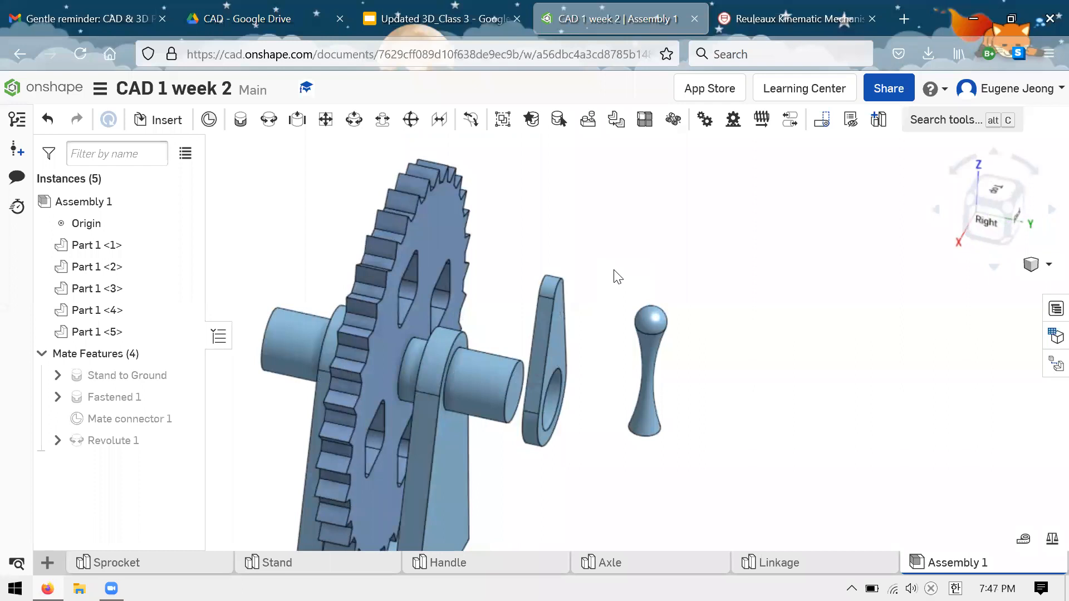
pyautogui.scroll(-1, 595, 246)
pyautogui.scroll(2, 552, 270)
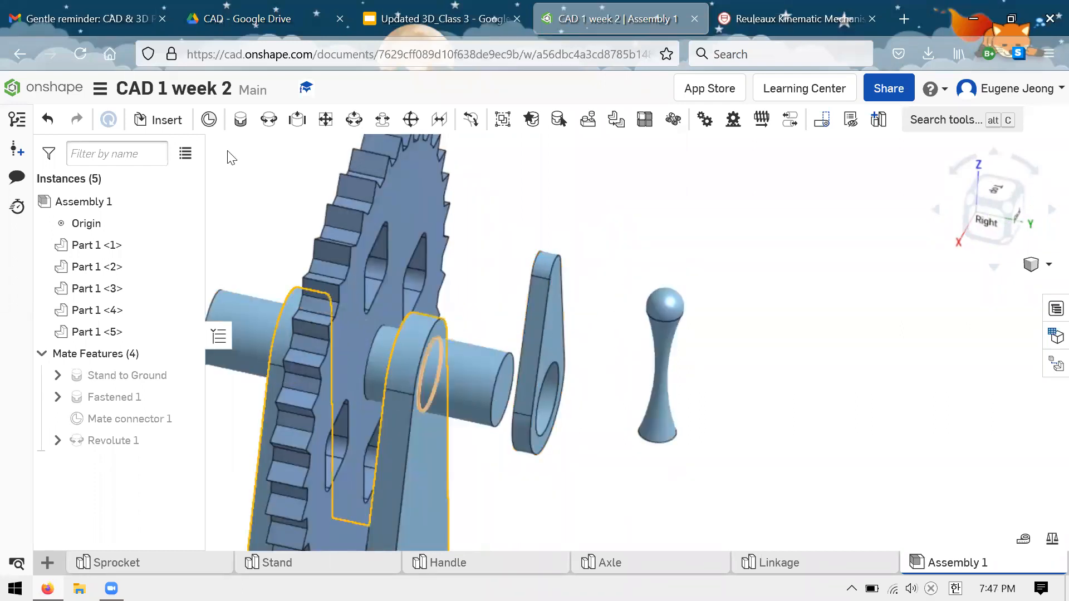
# - Fasten the linkage to the axle with a Fastened mate between the axle's outer end centre and the centre of the linkage's hole
pyautogui.click(237, 125)
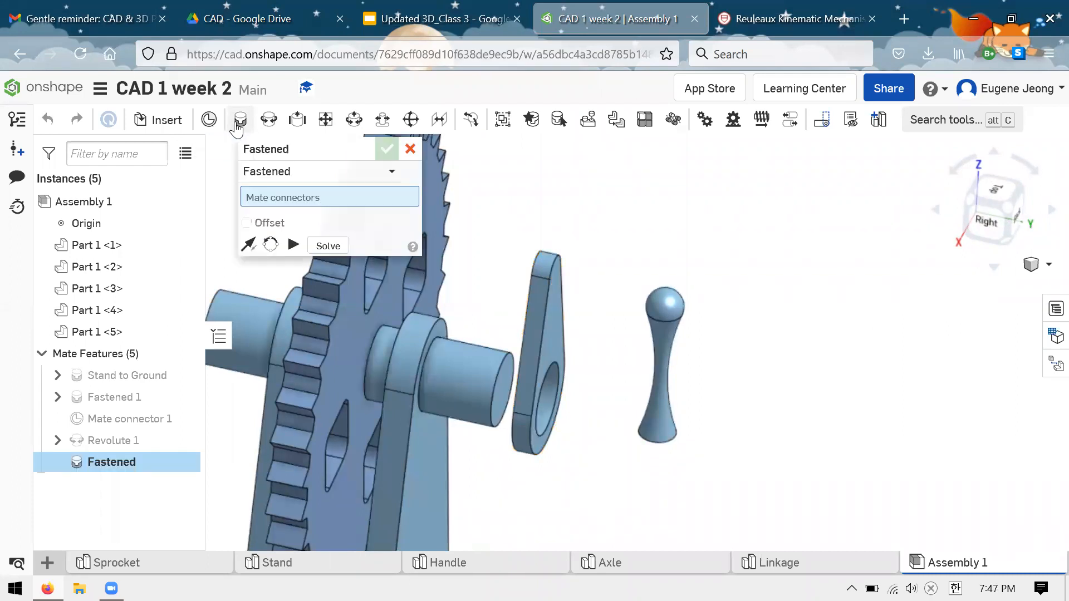
pyautogui.moveTo(620, 267); pyautogui.dragTo(741, 354, button='right')
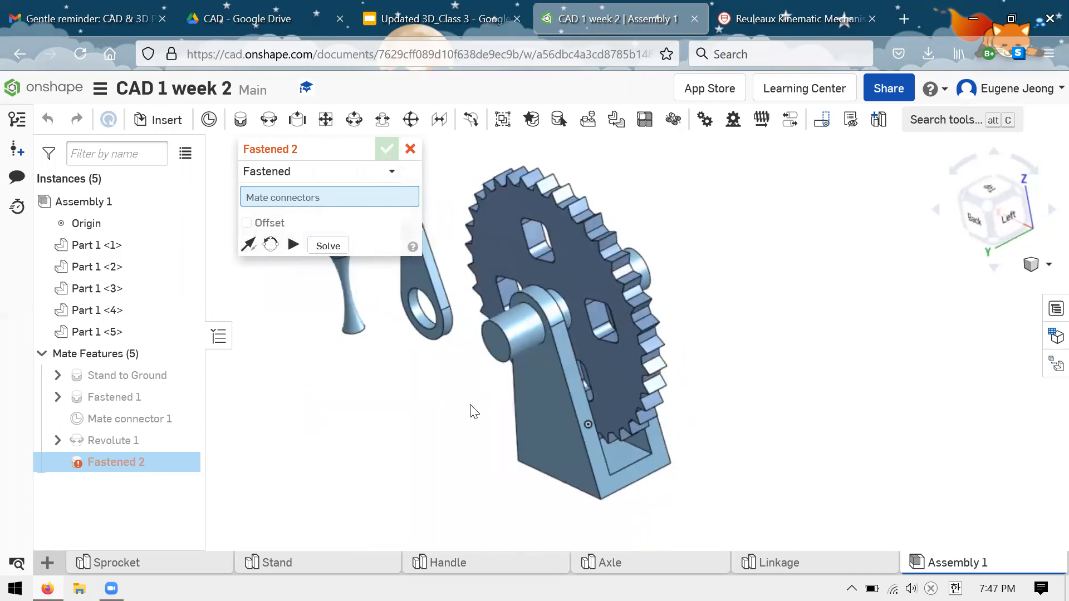
pyautogui.scroll(2, 470, 405)
pyautogui.moveTo(443, 424); pyautogui.dragTo(455, 443, button='right')
pyautogui.scroll(-1, 462, 339)
pyautogui.scroll(2, 464, 336)
pyautogui.scroll(-2, 565, 520)
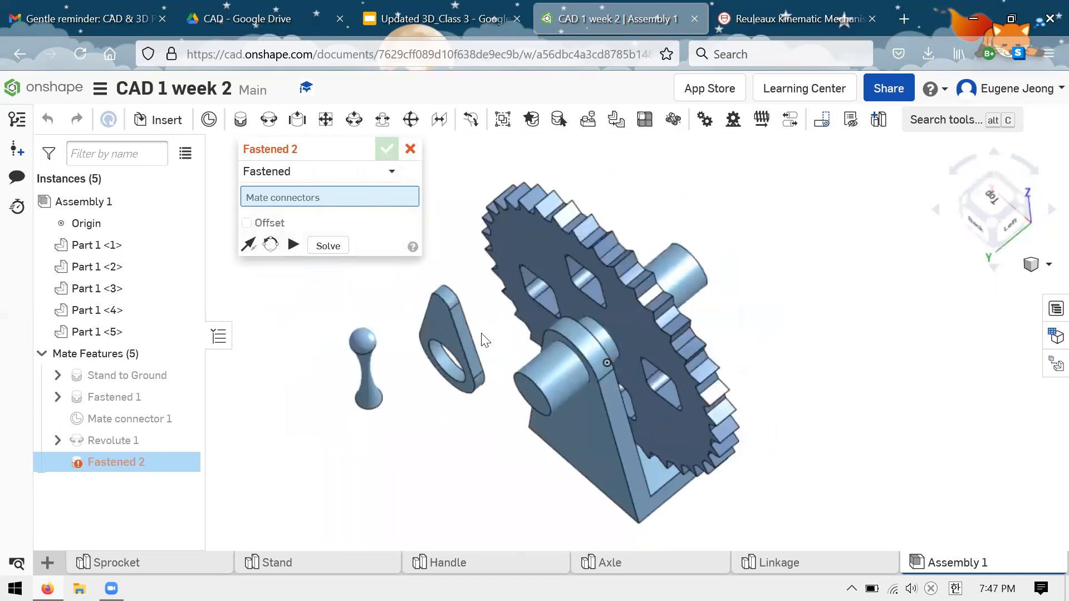
pyautogui.scroll(3, 484, 340)
pyautogui.click(550, 433)
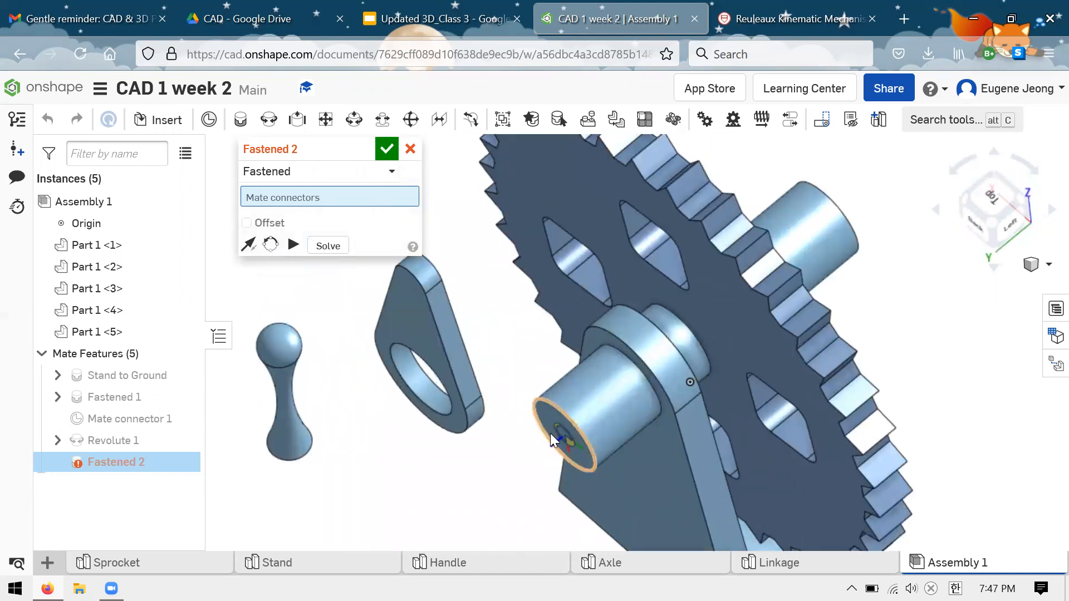
pyautogui.click(550, 433)
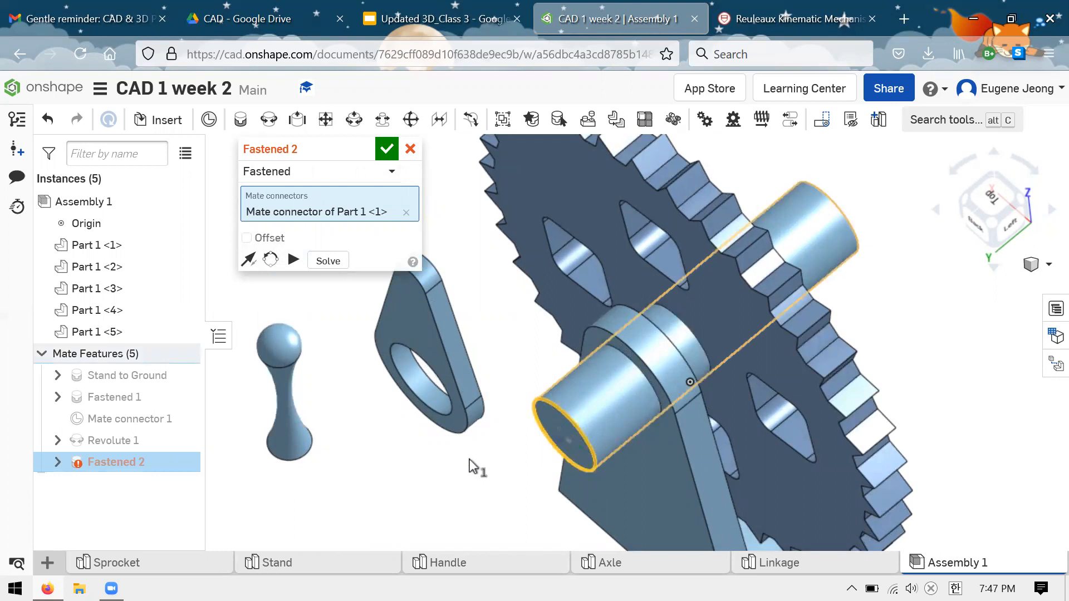
pyautogui.click(422, 350)
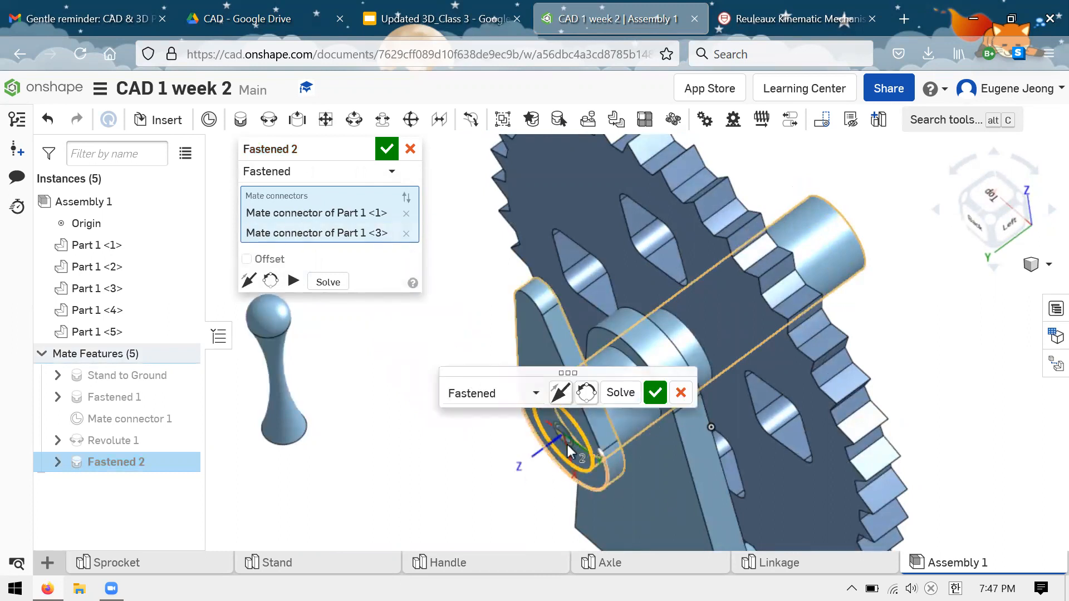
pyautogui.click(655, 393)
pyautogui.moveTo(696, 181); pyautogui.dragTo(761, 245, button='right')
pyautogui.scroll(-2, 795, 241)
pyautogui.scroll(-3, 495, 212)
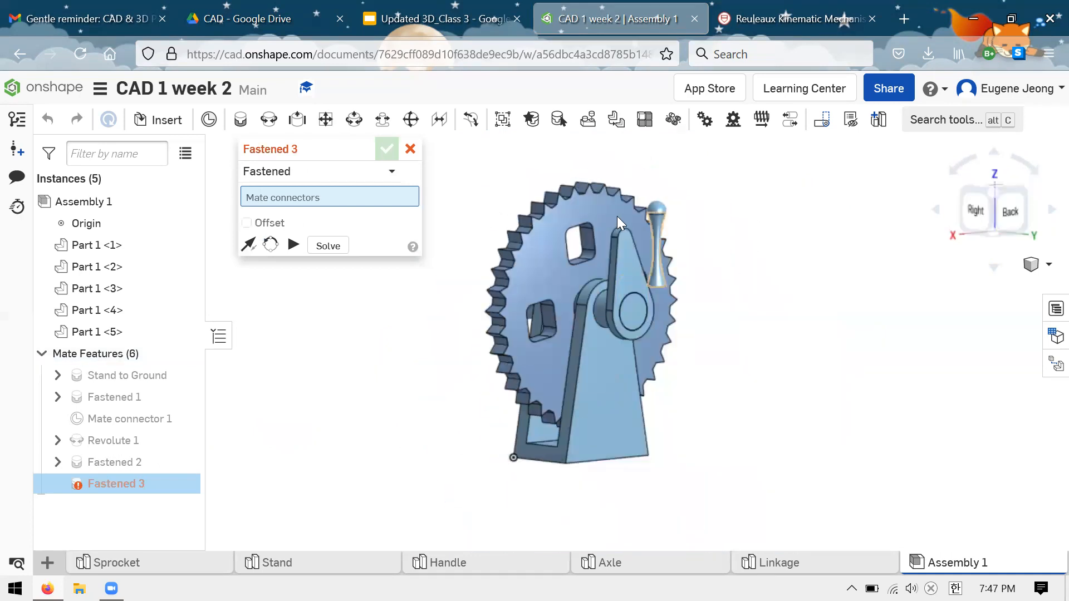
pyautogui.scroll(3, 679, 276)
pyautogui.click(410, 149)
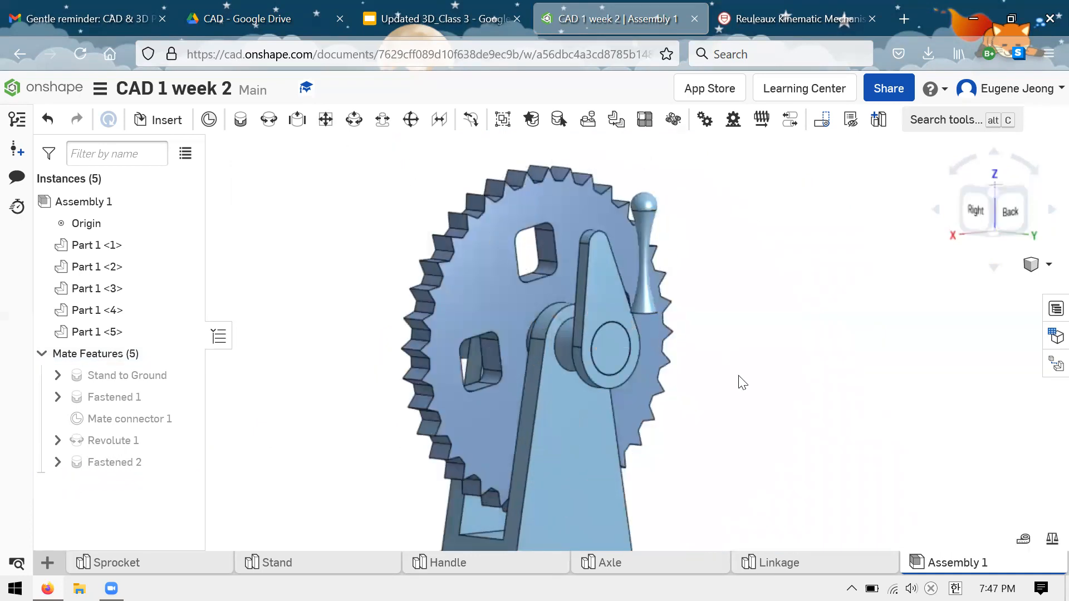
# - Turn the linkage together with the axle, animate the Revolute 1 mate with Loop playback, and close the animation
pyautogui.moveTo(740, 382); pyautogui.dragTo(754, 377, button='right')
pyautogui.moveTo(686, 273); pyautogui.dragTo(727, 429)
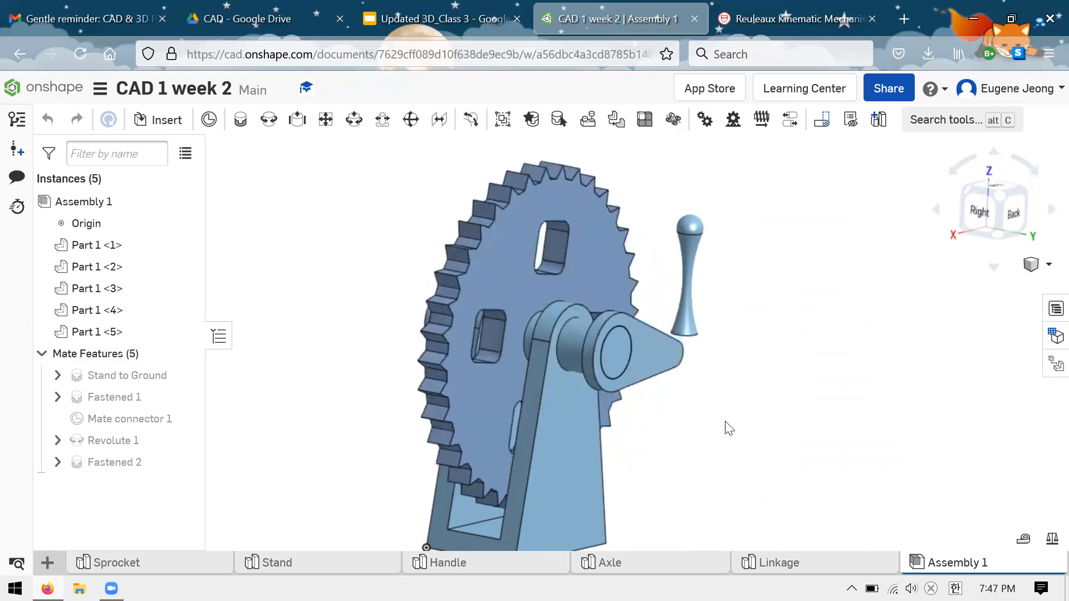
pyautogui.rightClick(106, 447)
pyautogui.click(167, 373)
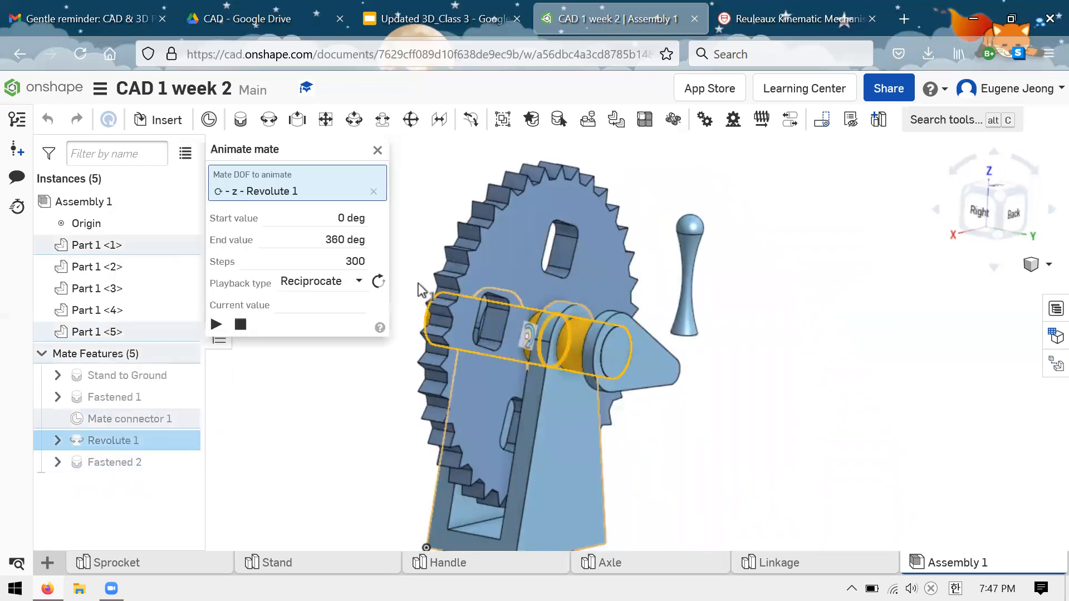
pyautogui.click(316, 283)
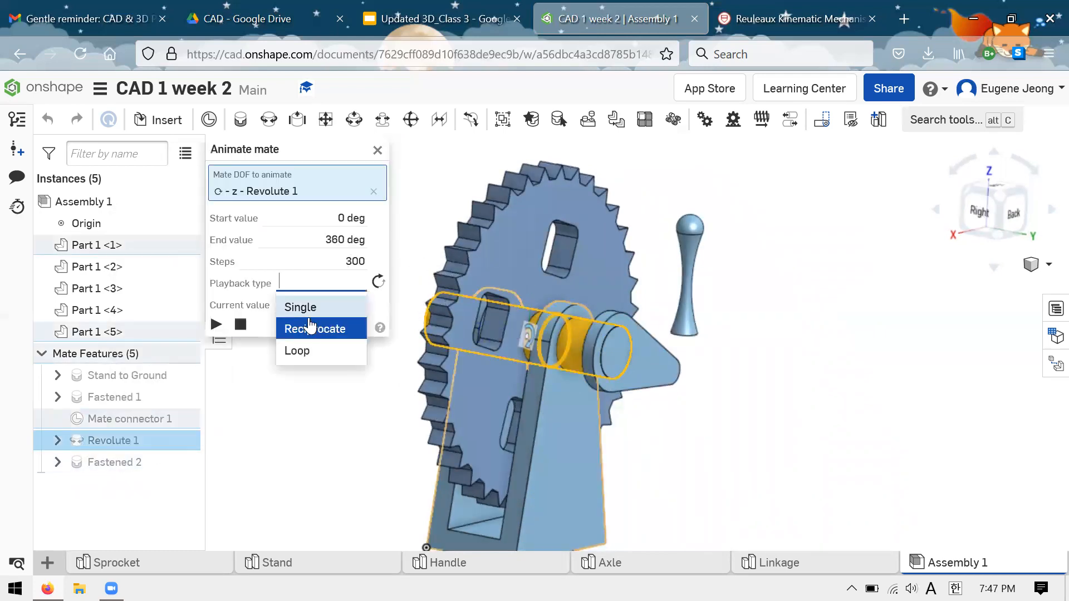
pyautogui.click(299, 351)
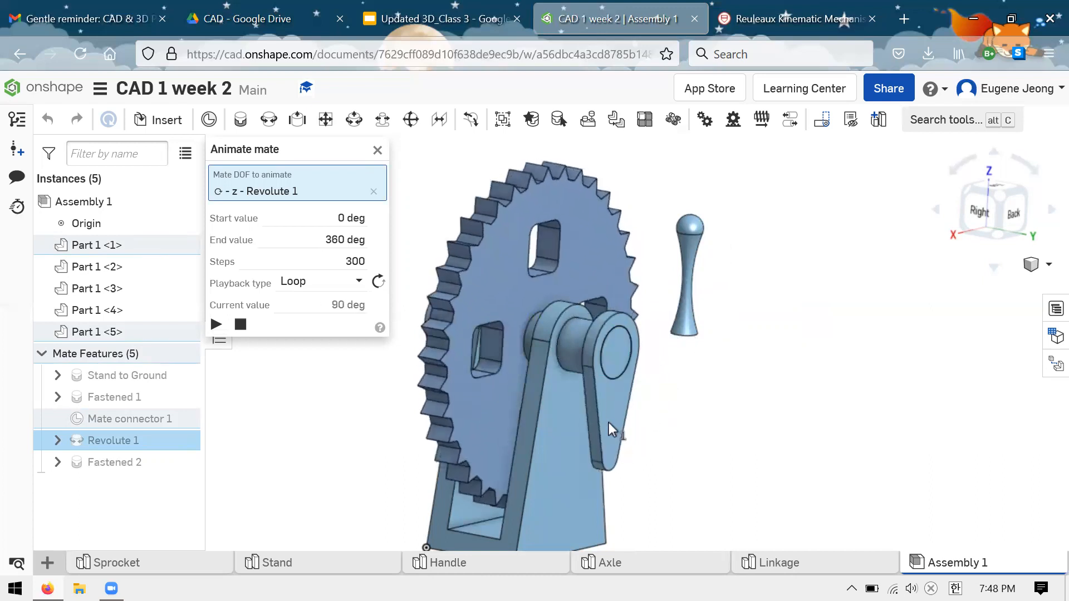
pyautogui.click(377, 151)
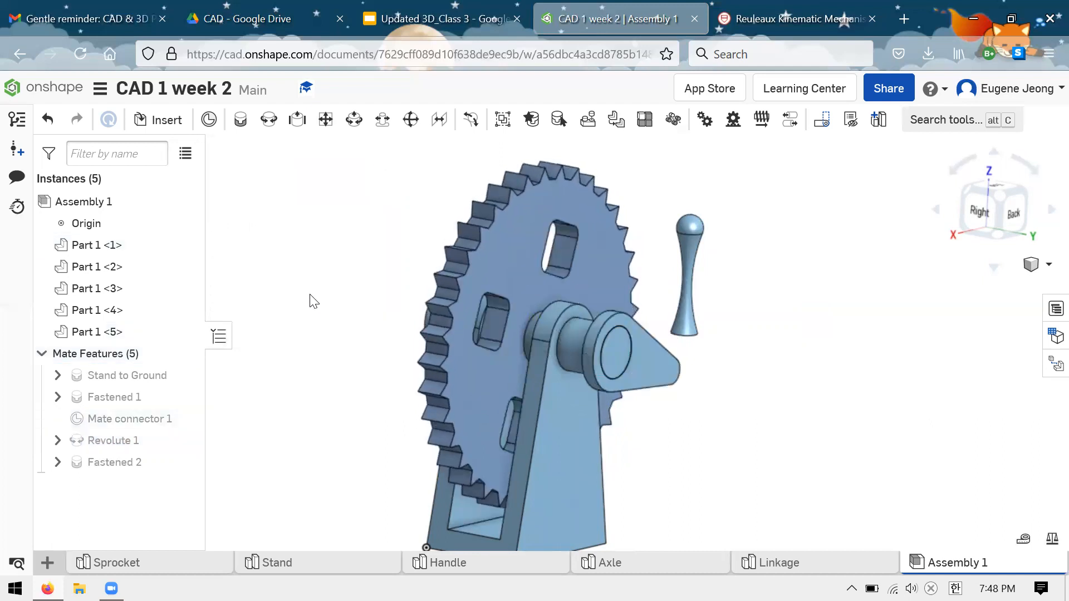
# - Start a Fastened mate for joining the handle to the narrow end of the linkage
pyautogui.scroll(1, 310, 295)
pyautogui.scroll(-1, 509, 319)
pyautogui.moveTo(752, 320); pyautogui.dragTo(623, 326, button='middle')
pyautogui.scroll(-1, 623, 325)
pyautogui.scroll(3, 616, 373)
pyautogui.moveTo(610, 372); pyautogui.dragTo(610, 357, button='right')
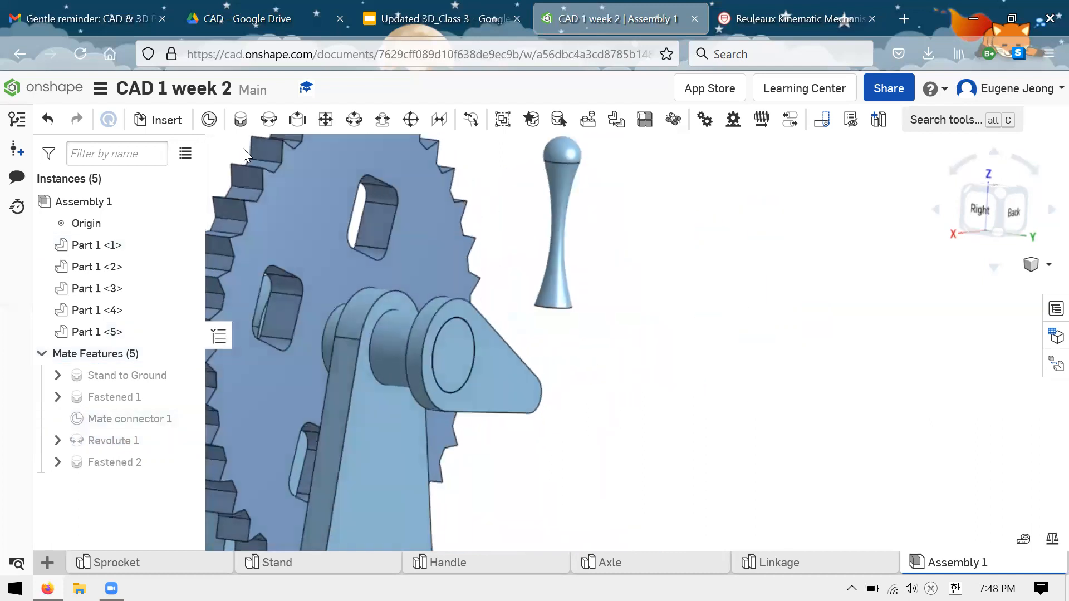
pyautogui.click(240, 119)
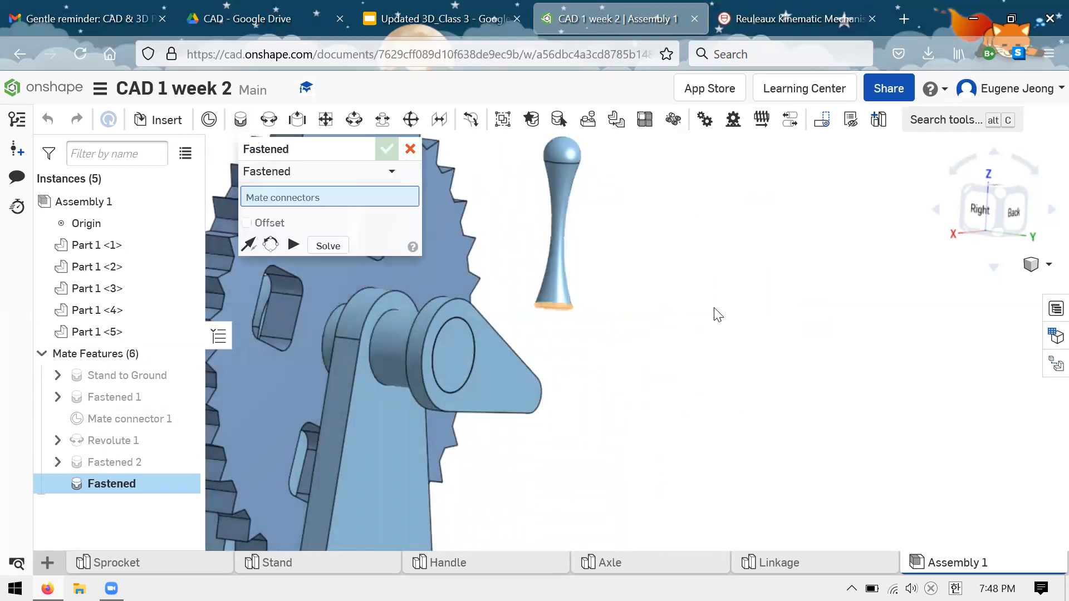
pyautogui.moveTo(714, 316); pyautogui.dragTo(682, 371, button='right')
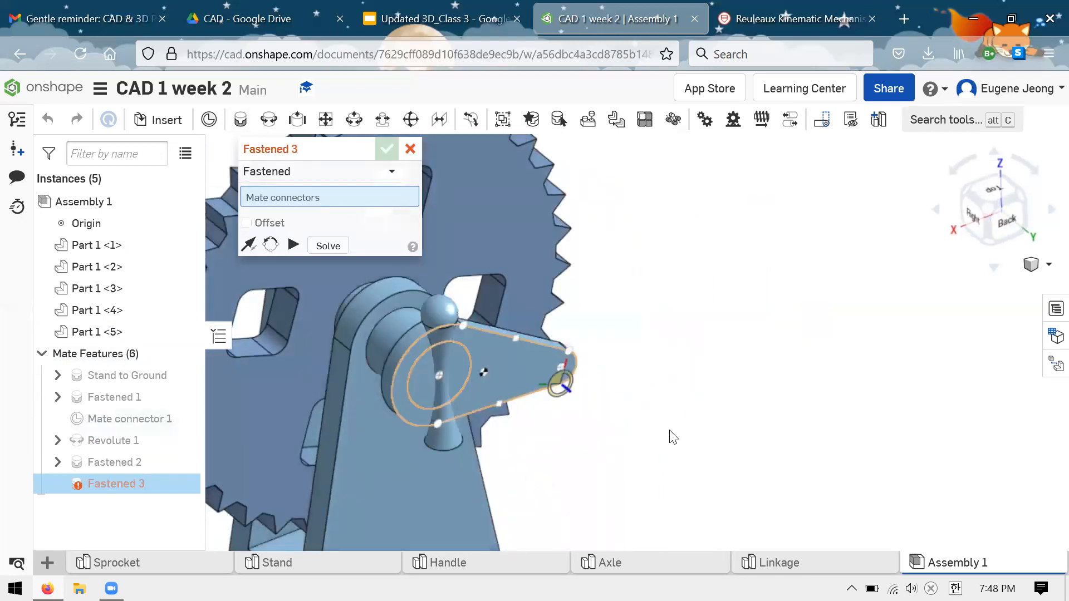
pyautogui.scroll(-2, 757, 356)
pyautogui.scroll(4, 678, 348)
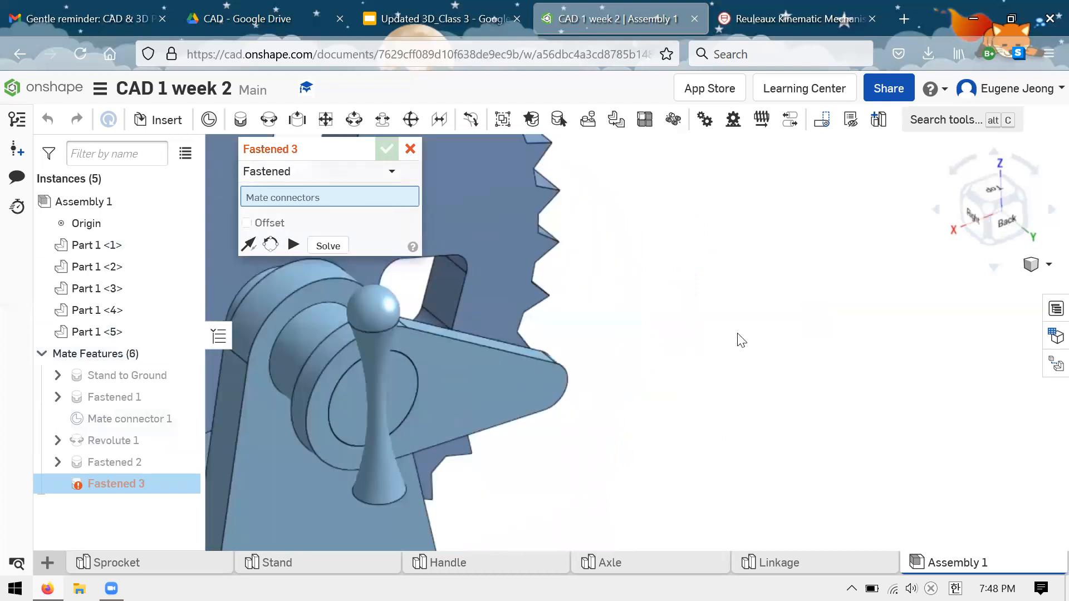
pyautogui.scroll(-2, 712, 323)
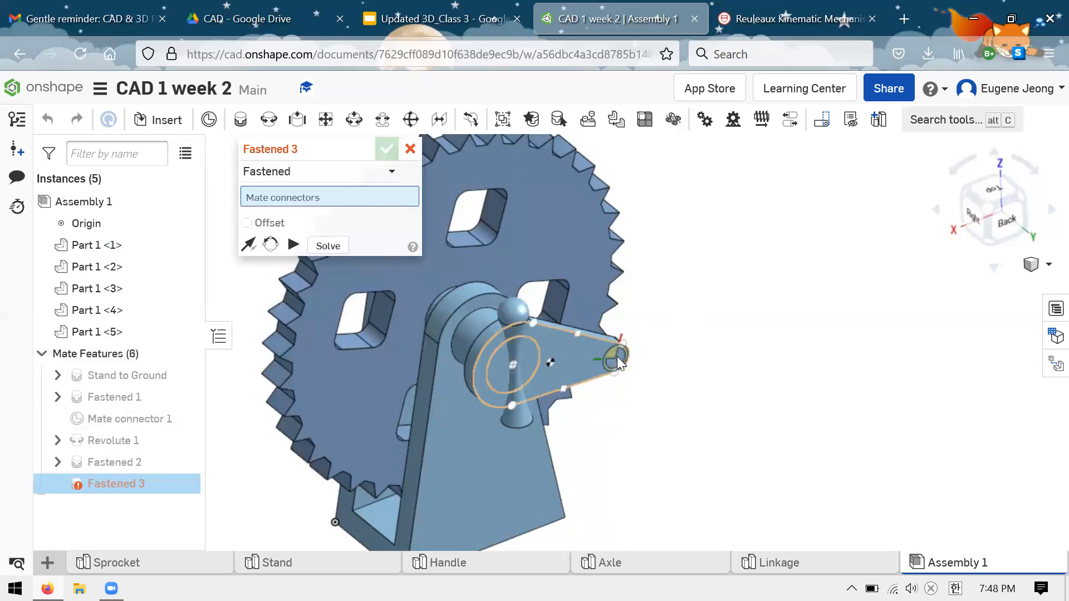
pyautogui.scroll(3, 592, 361)
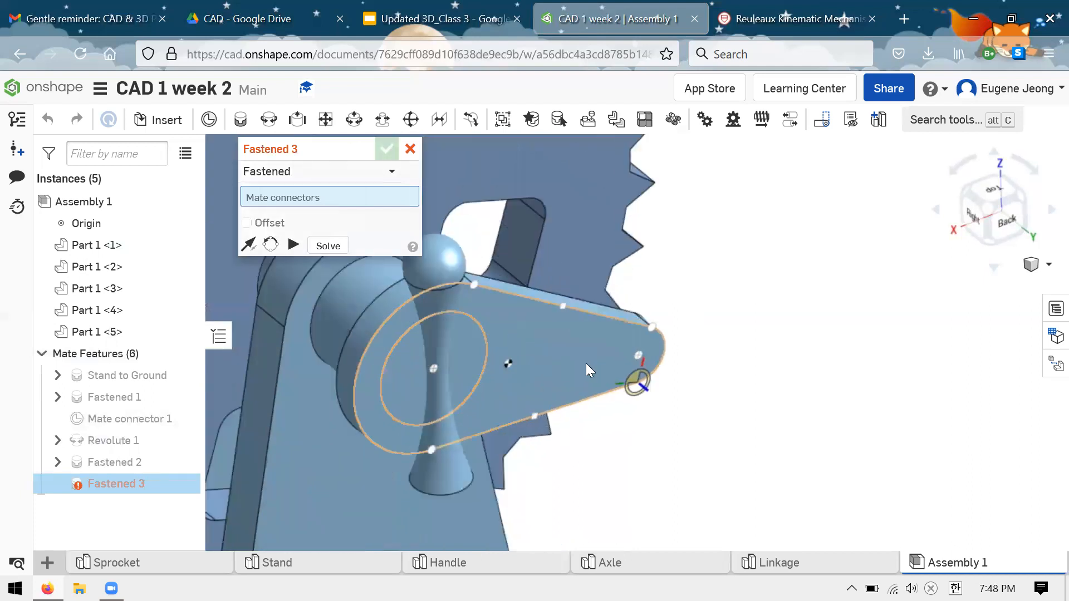
# - Fasten the base of the handle to the outer face of the linkage's narrow end with a Fastened mate
pyautogui.press('n')
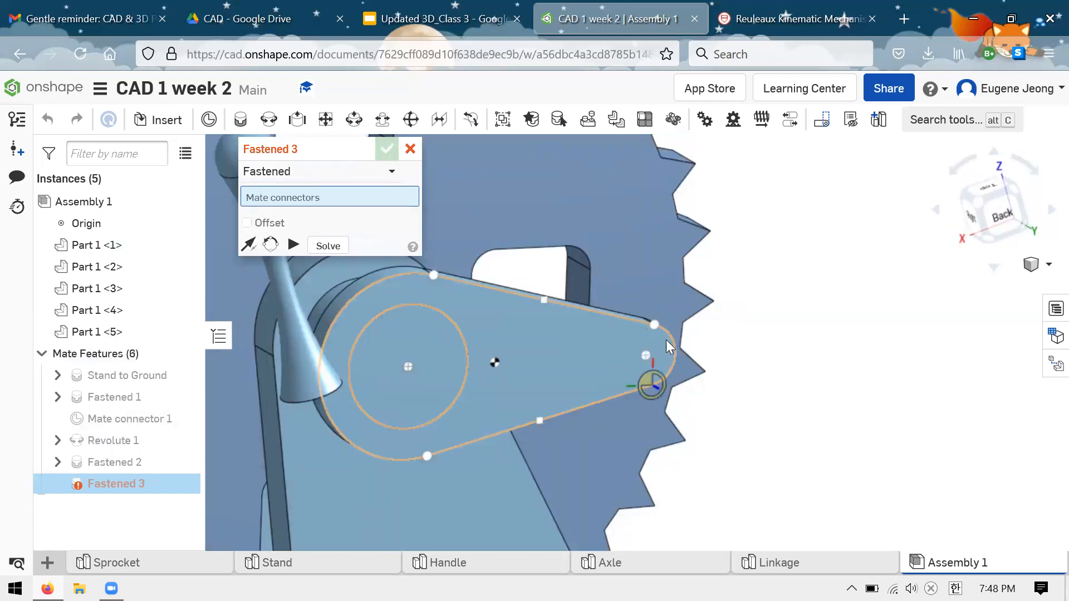
pyautogui.moveTo(685, 367); pyautogui.dragTo(767, 358, button='right')
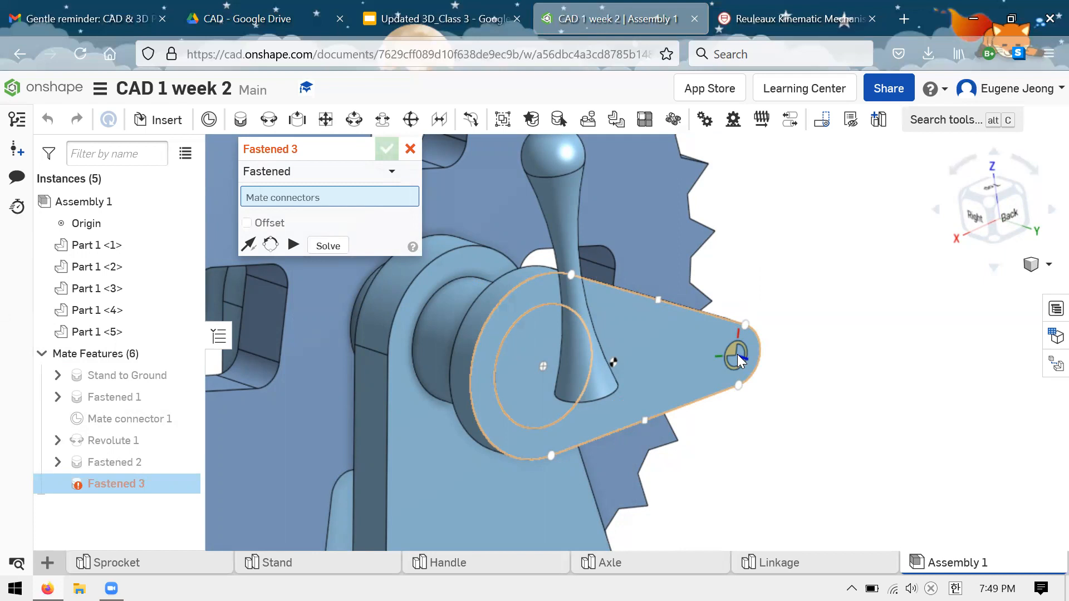
pyautogui.click(737, 354)
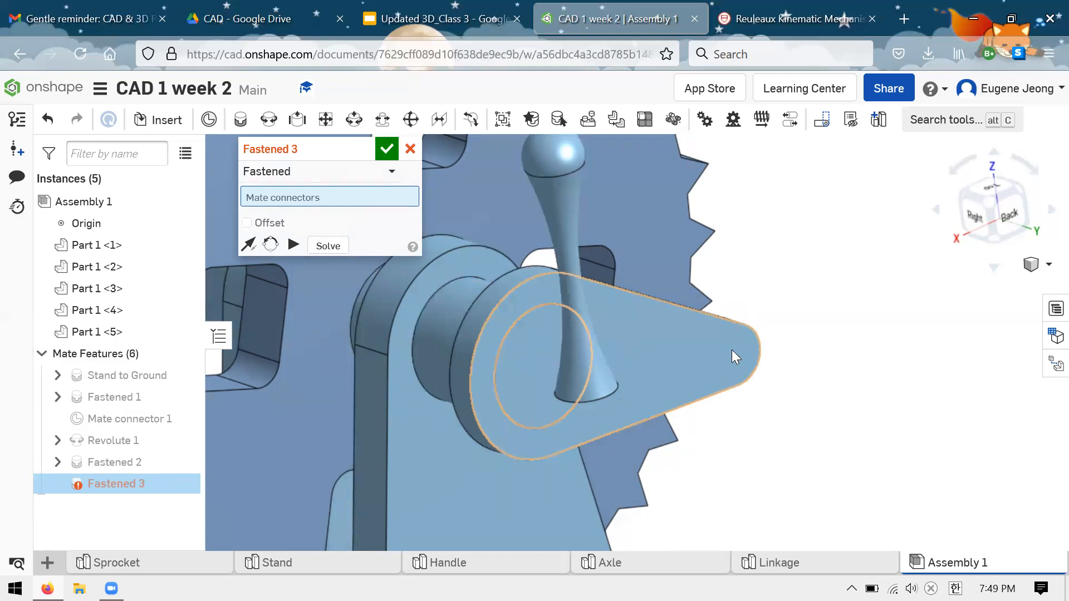
pyautogui.moveTo(775, 425); pyautogui.dragTo(731, 313, button='right')
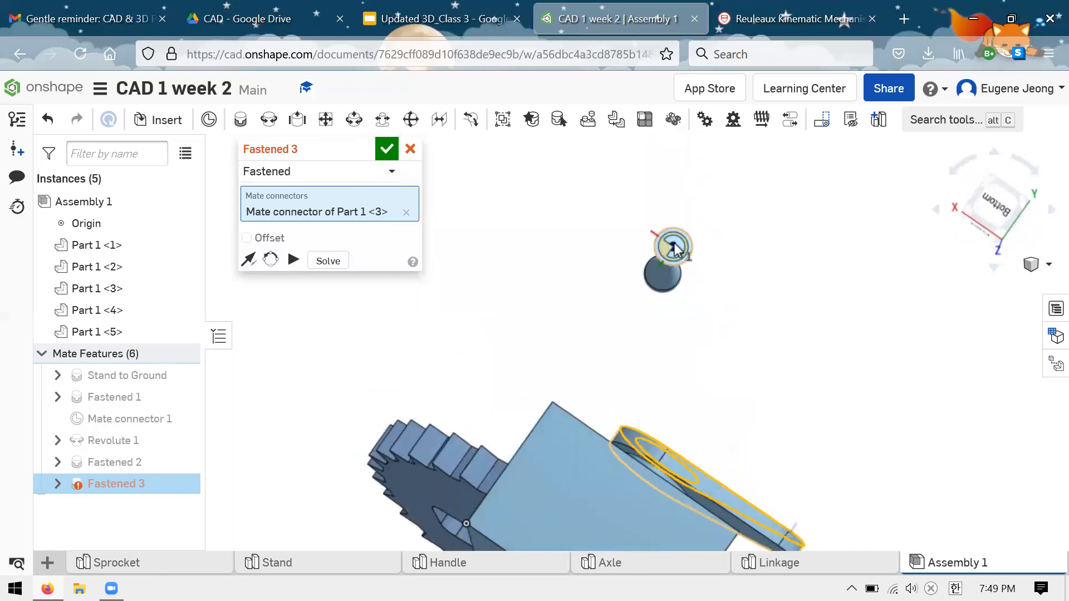
pyautogui.scroll(-3, 638, 393)
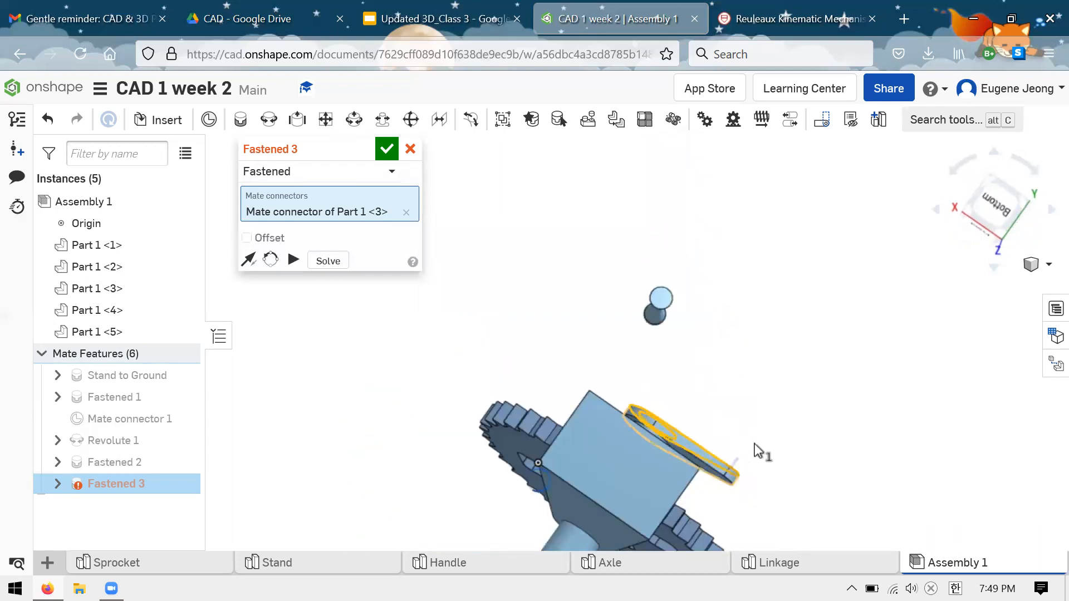
pyautogui.scroll(2, 754, 443)
pyautogui.moveTo(730, 348); pyautogui.dragTo(732, 466, button='right')
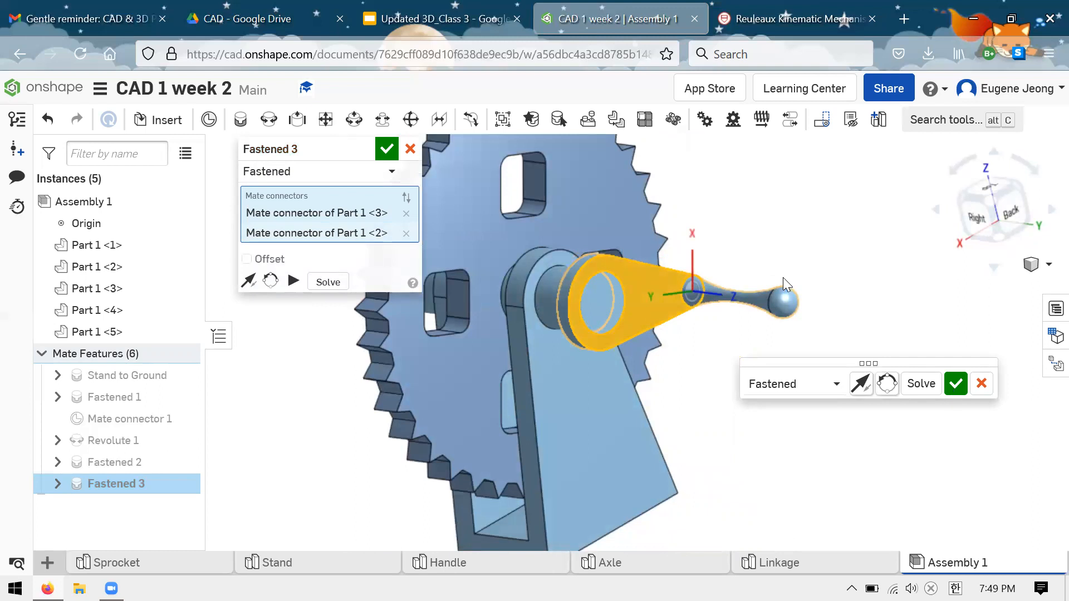
pyautogui.click(955, 384)
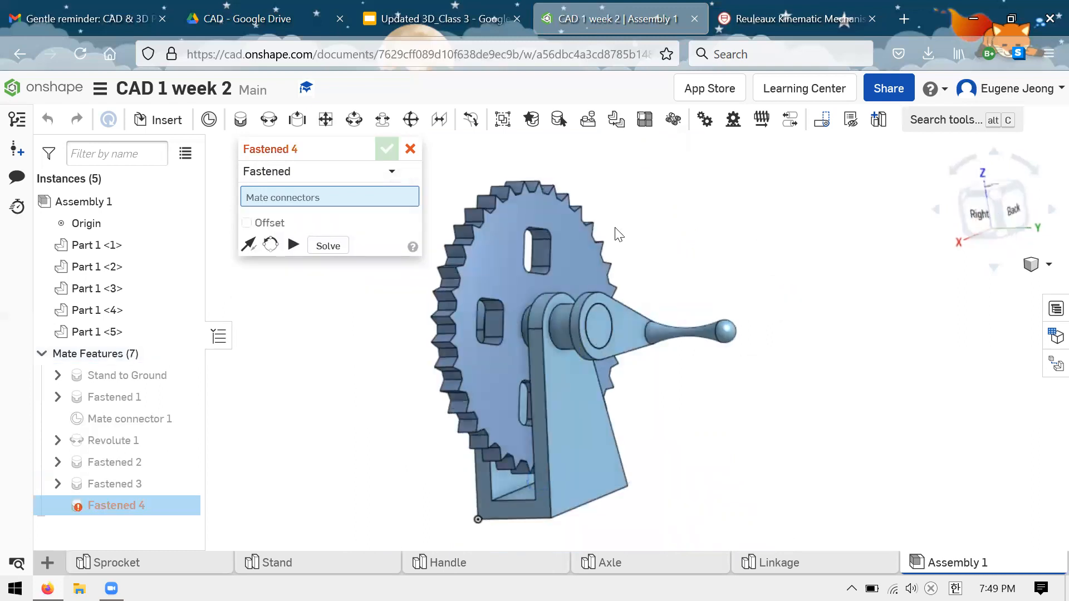
pyautogui.click(410, 149)
# - Animate the Revolute 1 mate from 0 to 360 deg in 300 steps with Loop playback
pyautogui.moveTo(792, 240); pyautogui.dragTo(797, 261, button='right')
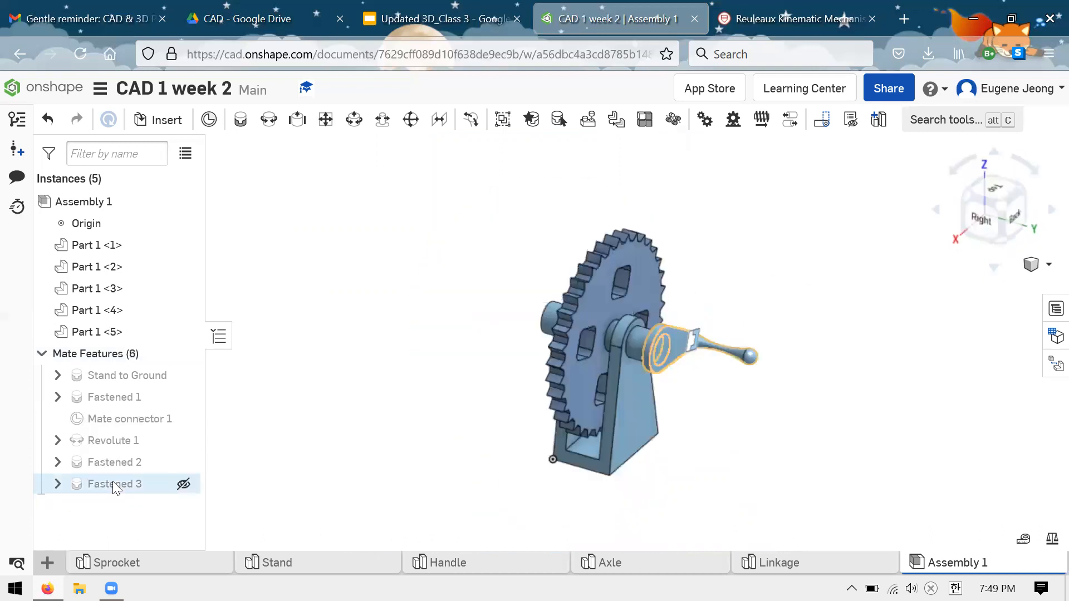
pyautogui.rightClick(112, 481)
pyautogui.click(118, 437)
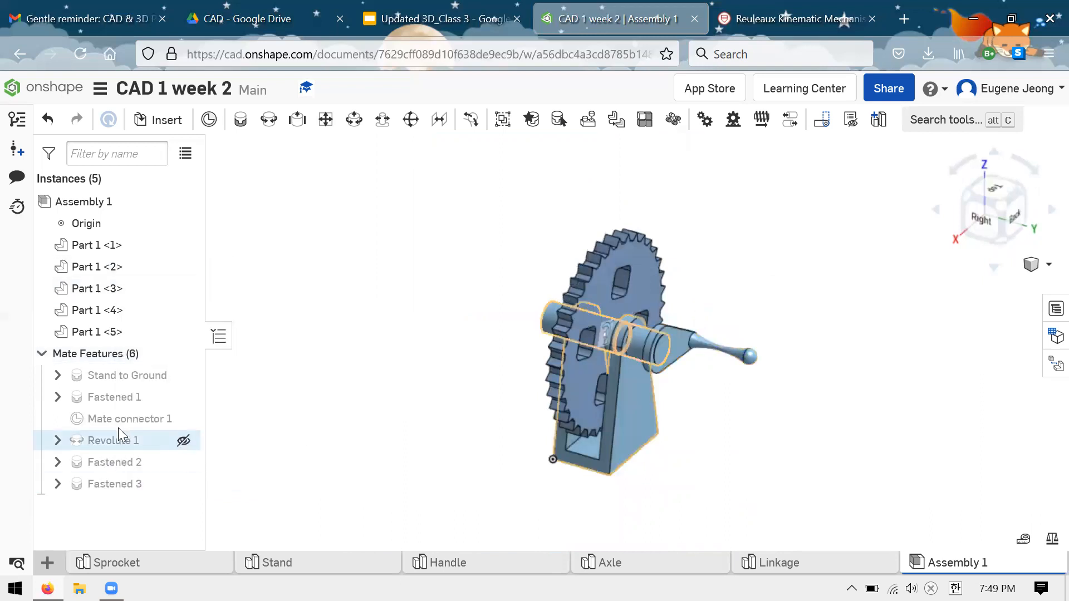
pyautogui.rightClick(116, 435)
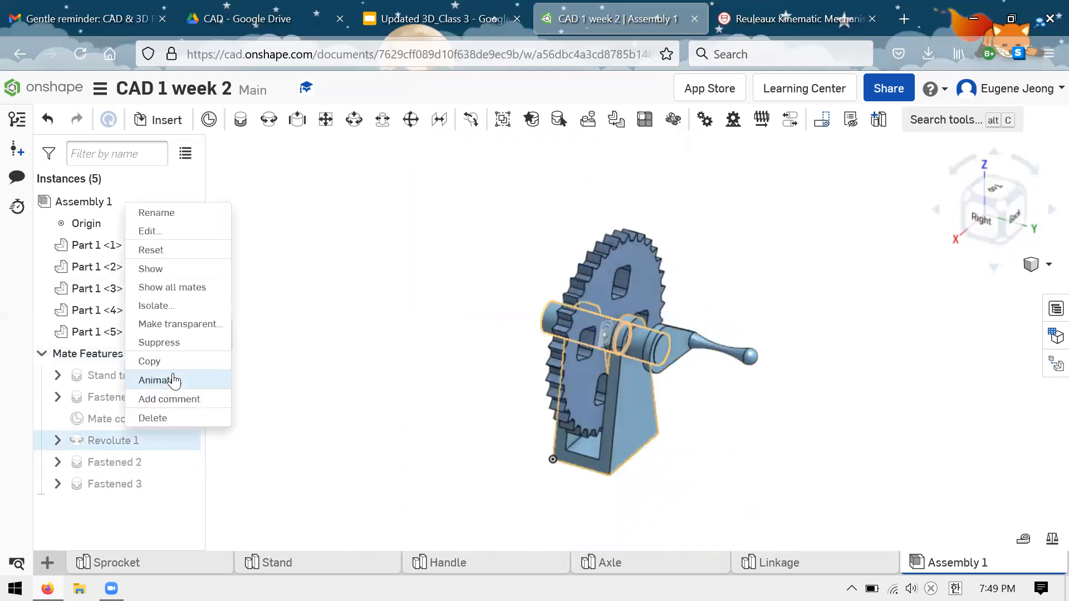
pyautogui.click(176, 379)
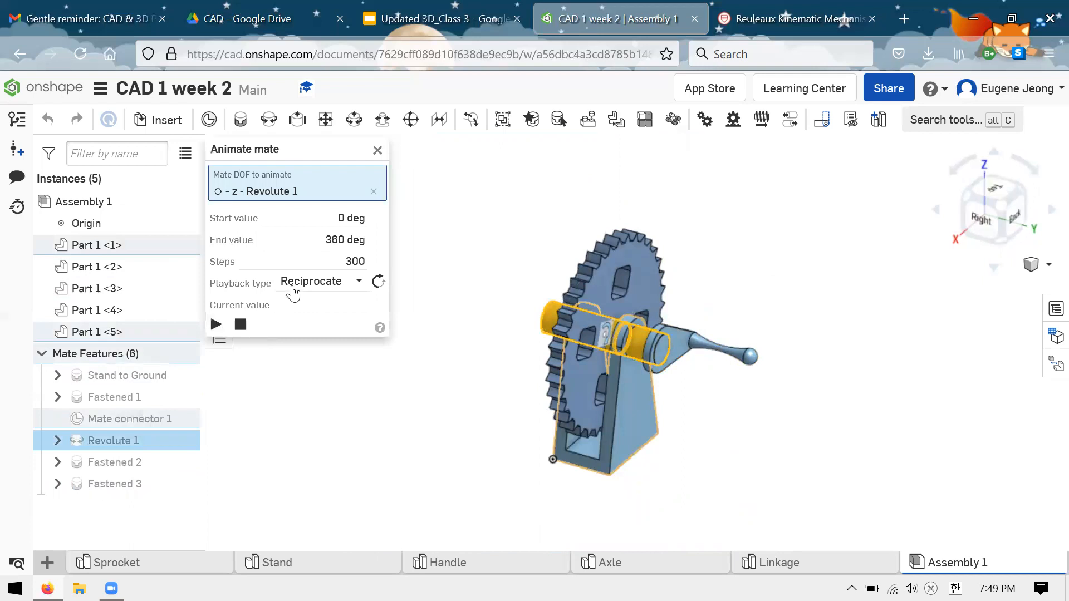
pyautogui.click(293, 282)
pyautogui.click(296, 350)
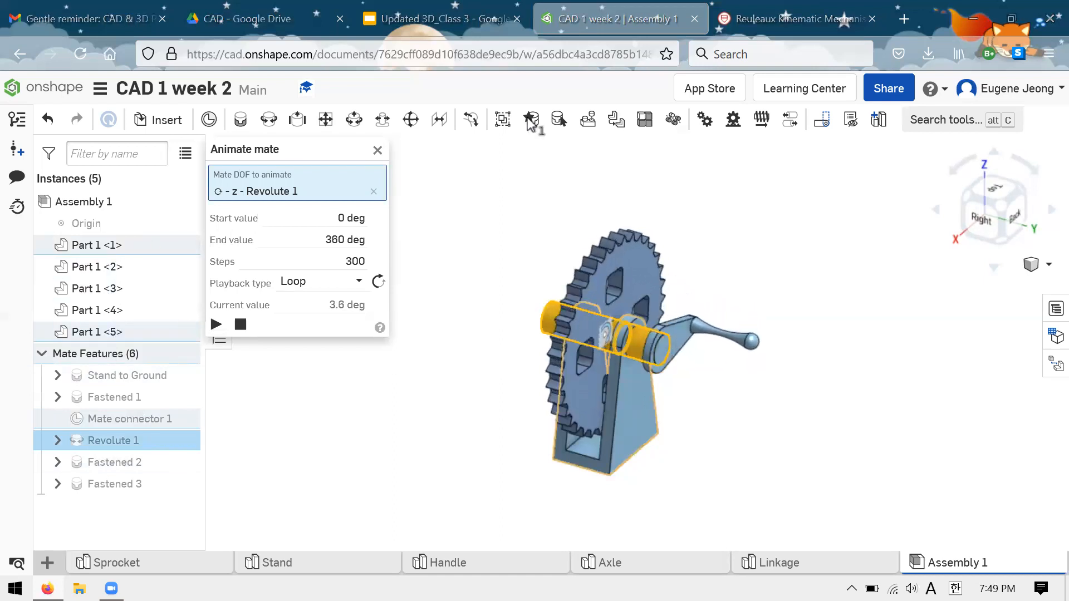
# - Change the appearance of the part in the Sprocket studio to golden yellow
pyautogui.rightClick(120, 248)
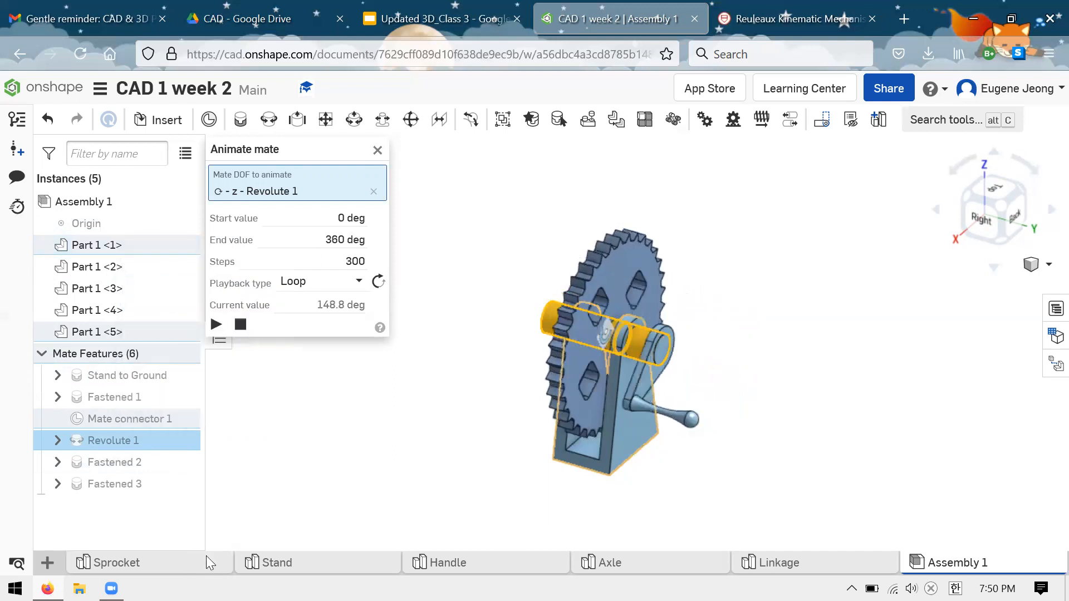
pyautogui.click(163, 560)
pyautogui.rightClick(114, 561)
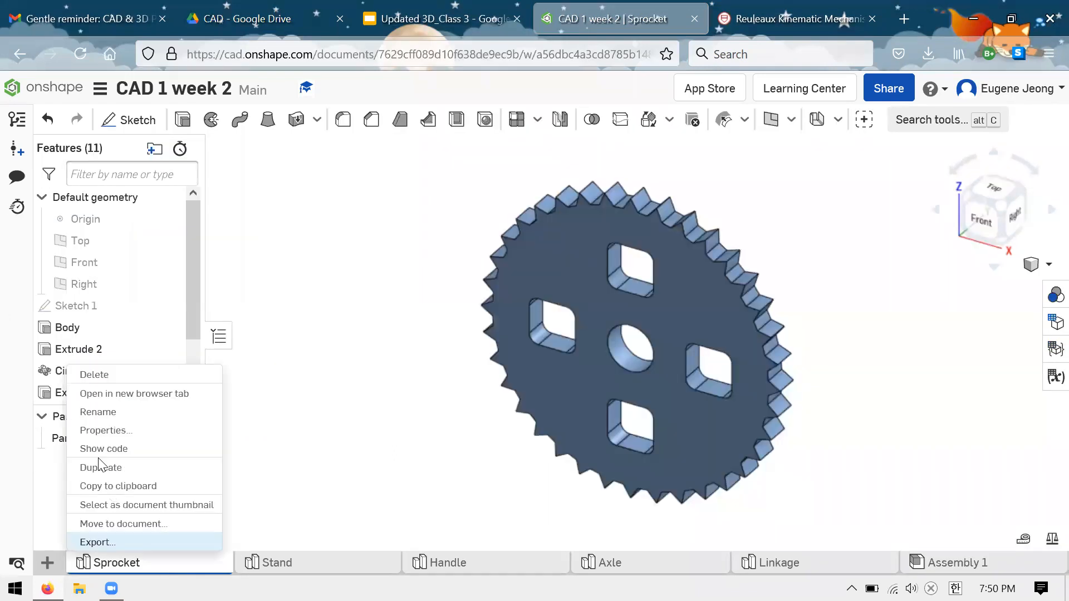
pyautogui.rightClick(101, 440)
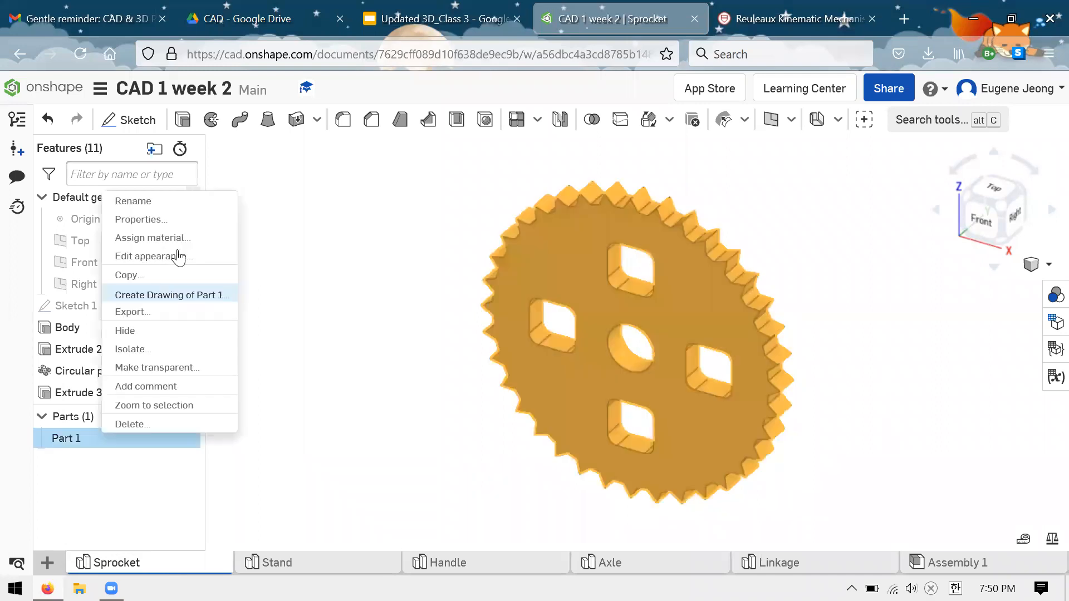
pyautogui.click(178, 257)
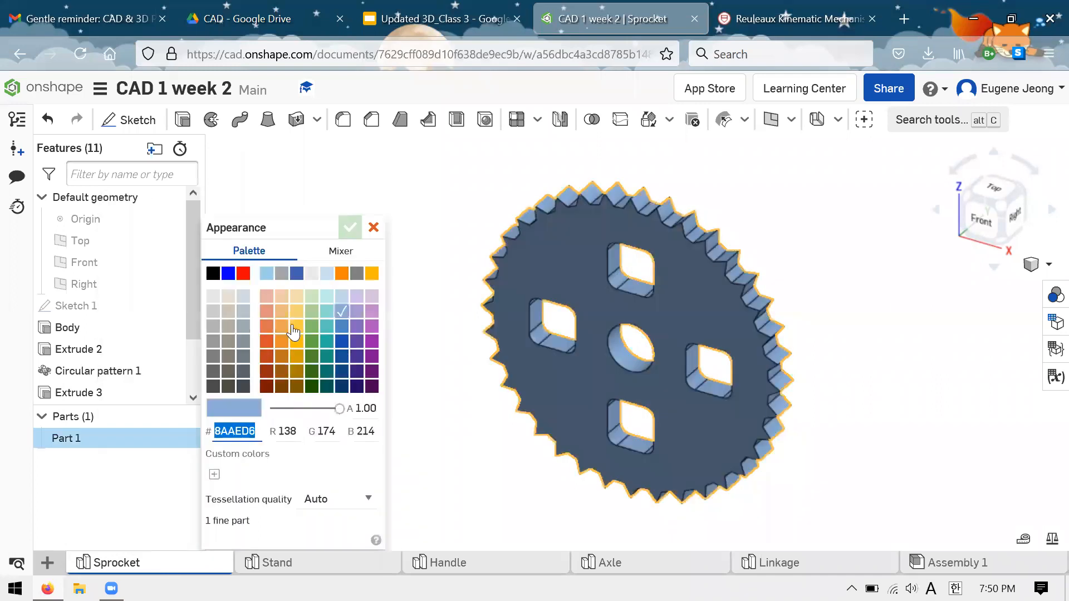
pyautogui.click(350, 228)
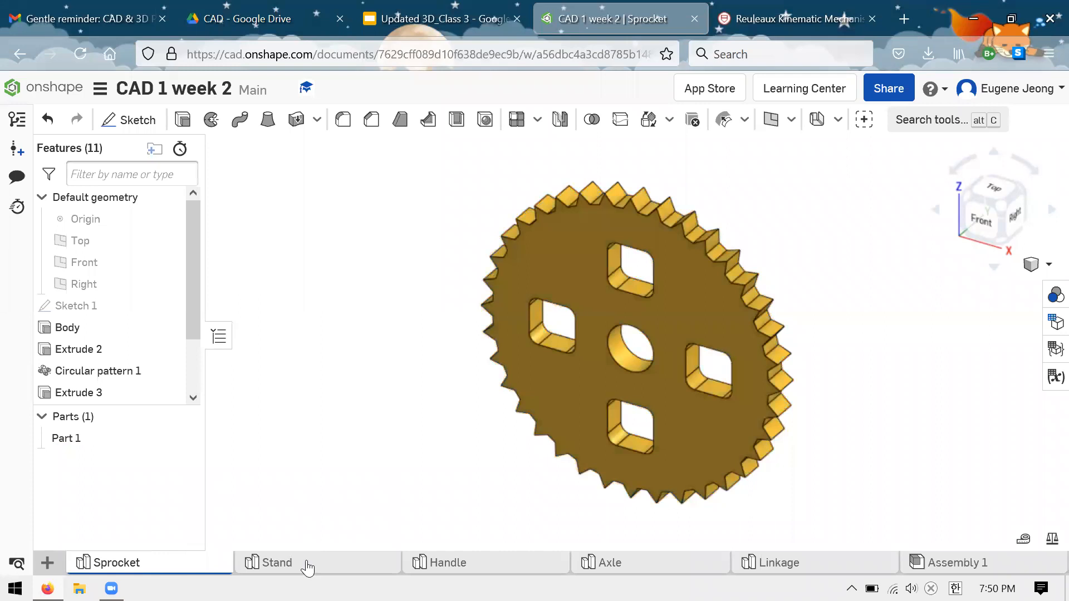
# - Set the appearance of the part in the Stand studio to orange-red, DD5228
pyautogui.click(307, 565)
pyautogui.rightClick(115, 438)
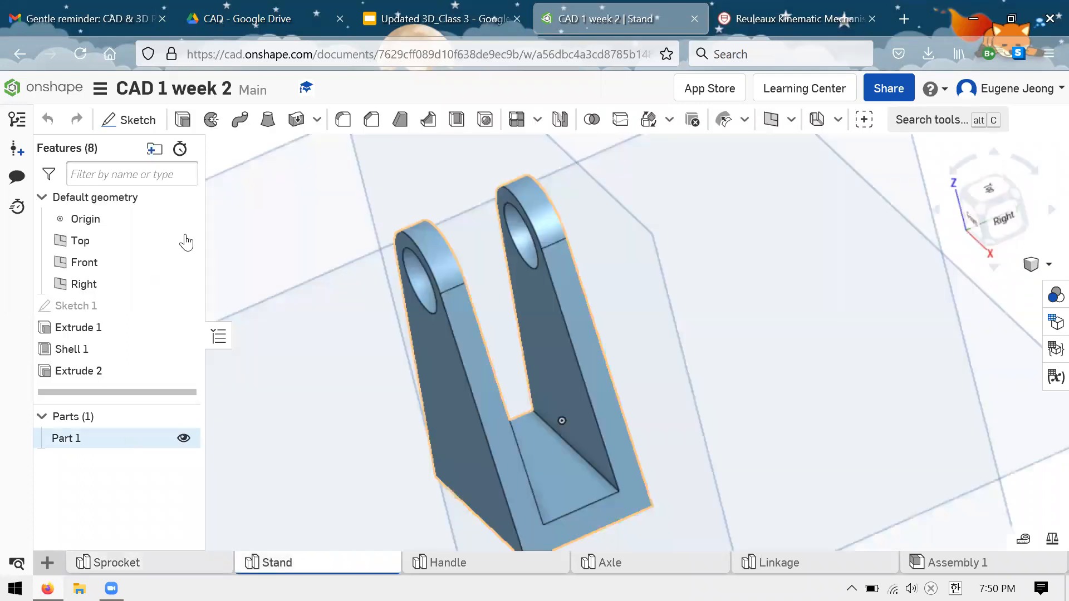
pyautogui.click(191, 256)
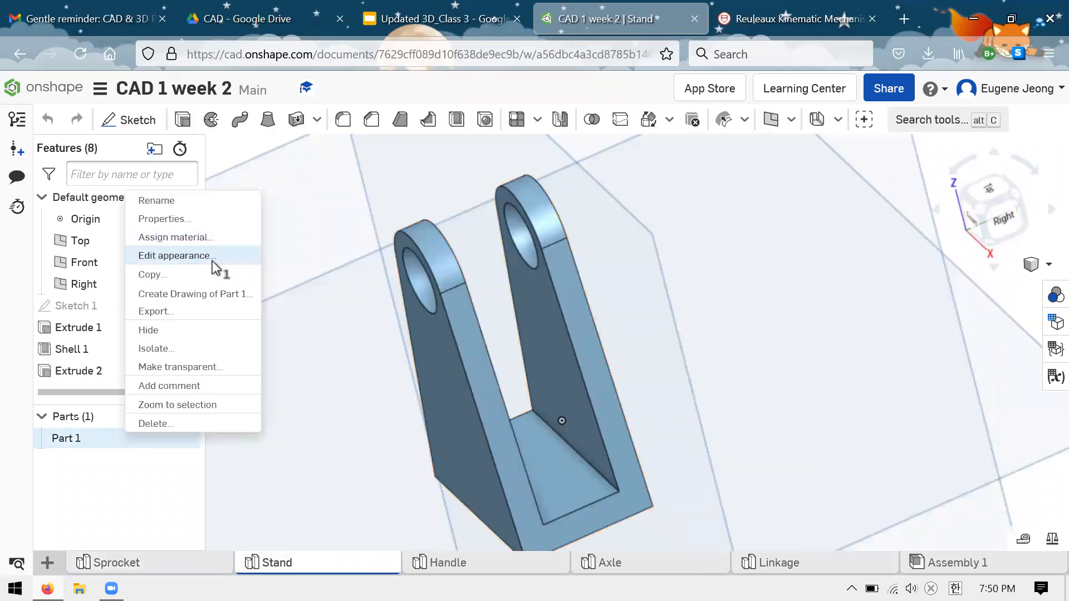
pyautogui.click(267, 341)
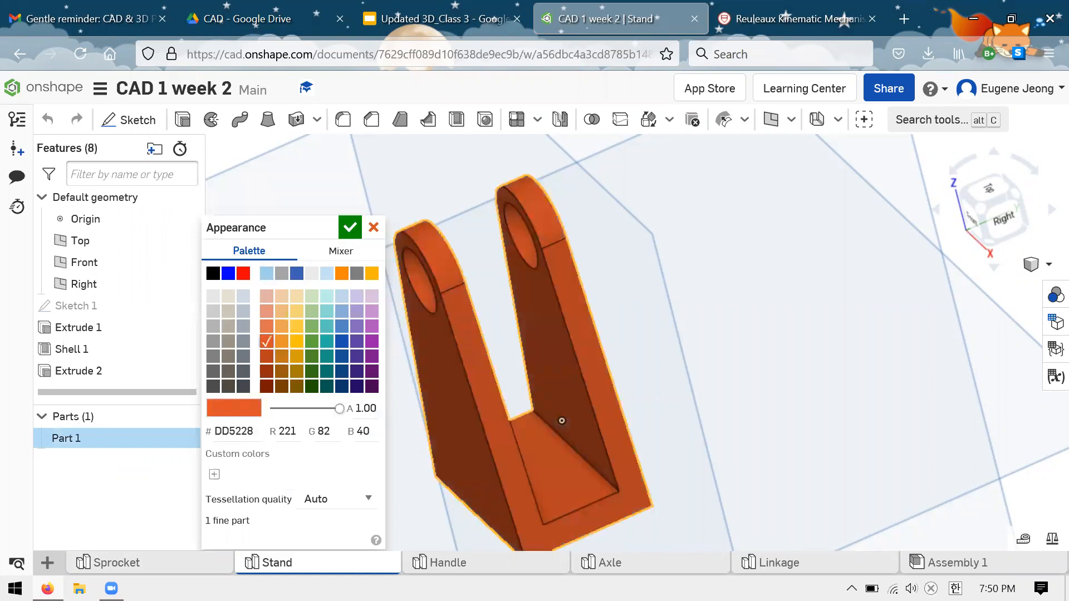
pyautogui.click(350, 227)
# - Change the appearance of the part in the Handle studio to dark blue
pyautogui.click(483, 560)
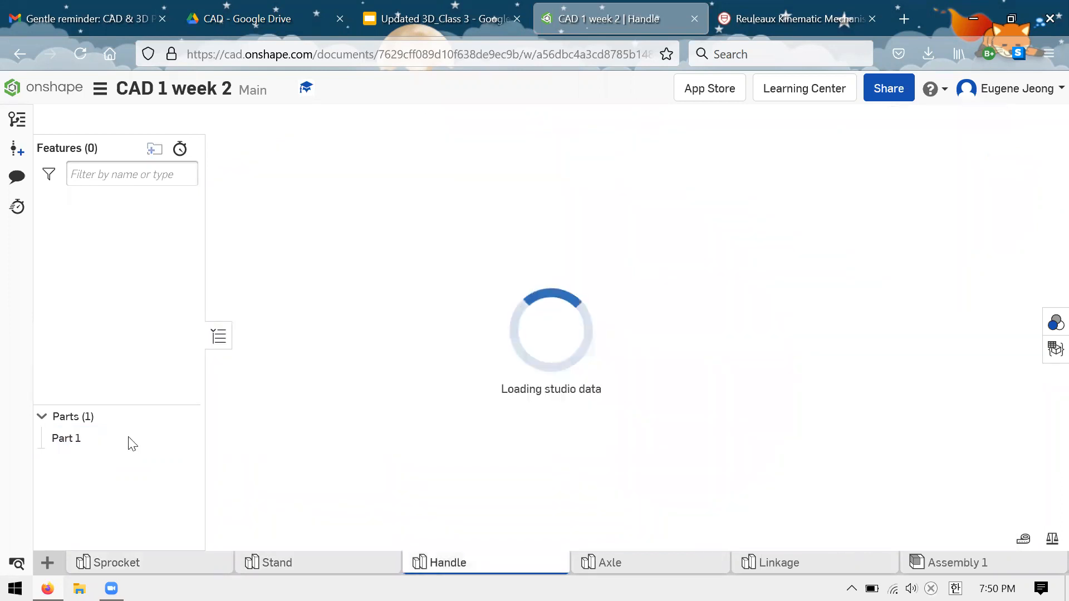
pyautogui.rightClick(131, 438)
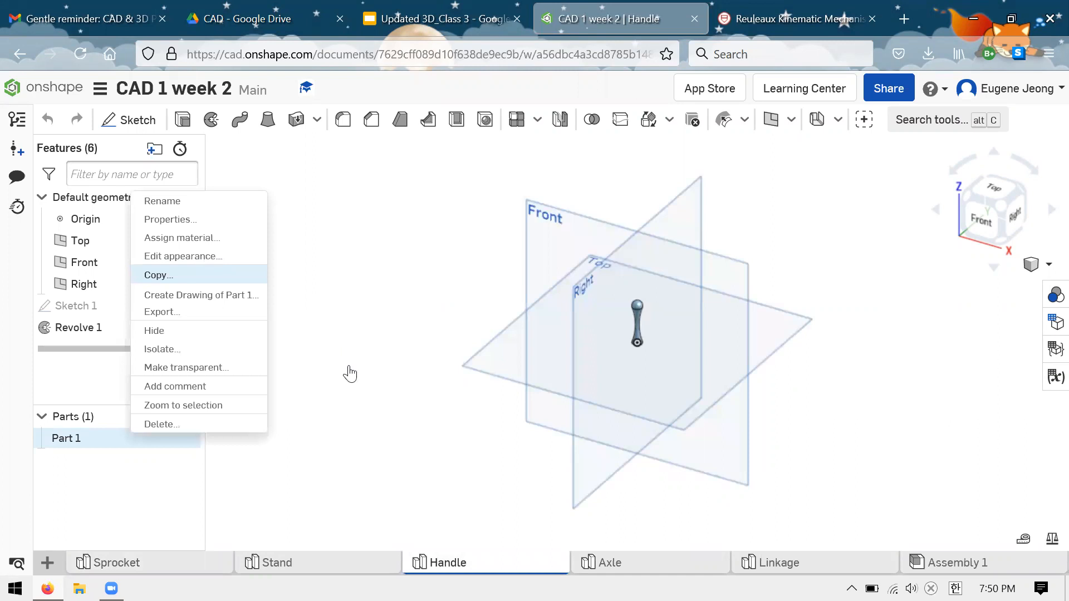
pyautogui.click(337, 346)
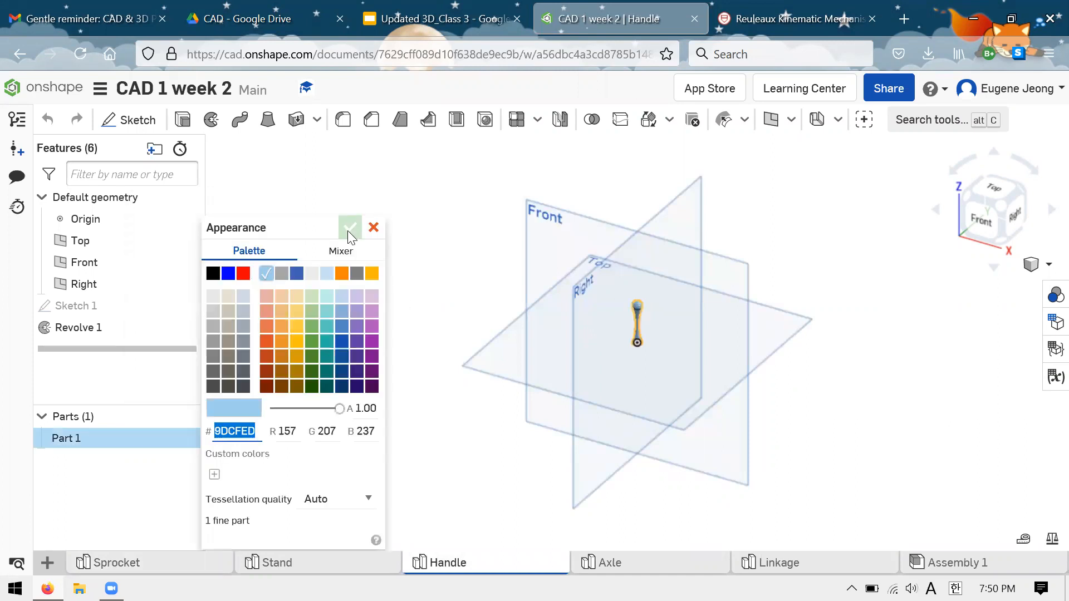
# - Set the appearance of the part in the Axle studio to light green, A7D293
pyautogui.click(599, 565)
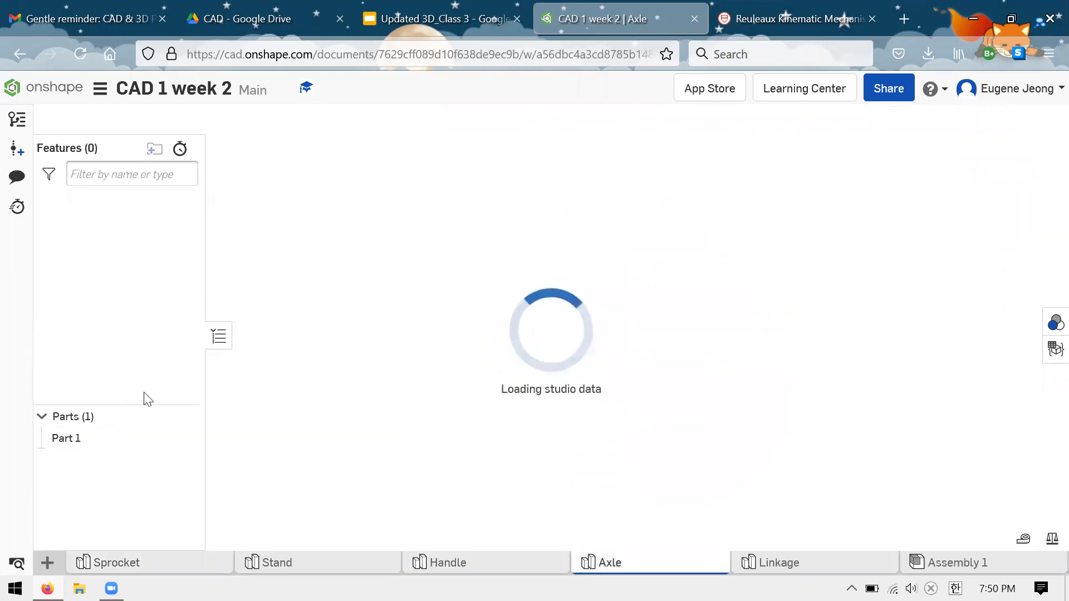
pyautogui.rightClick(105, 441)
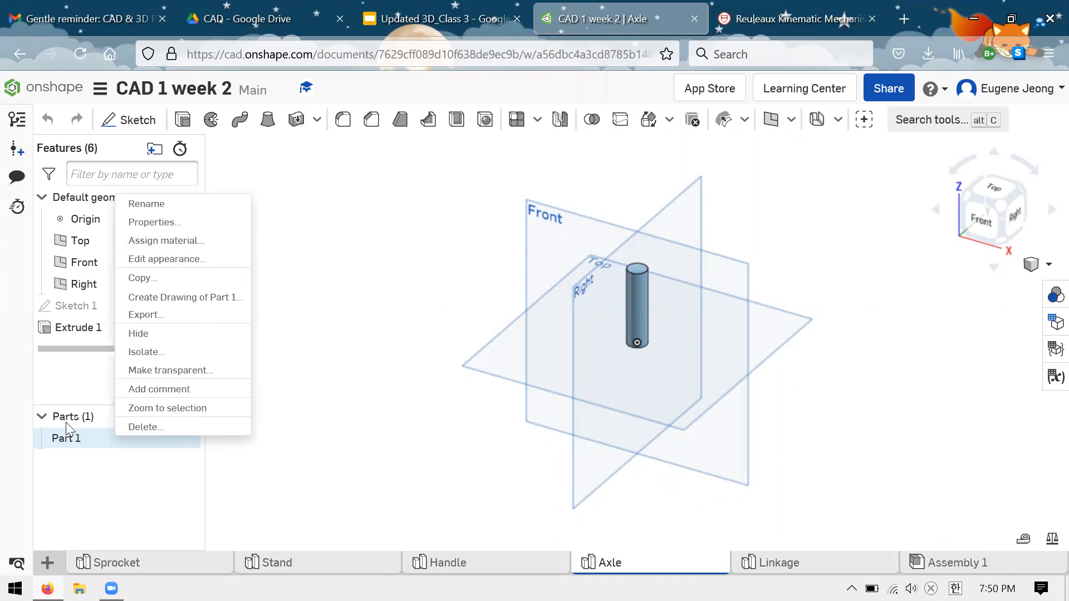
pyautogui.click(185, 260)
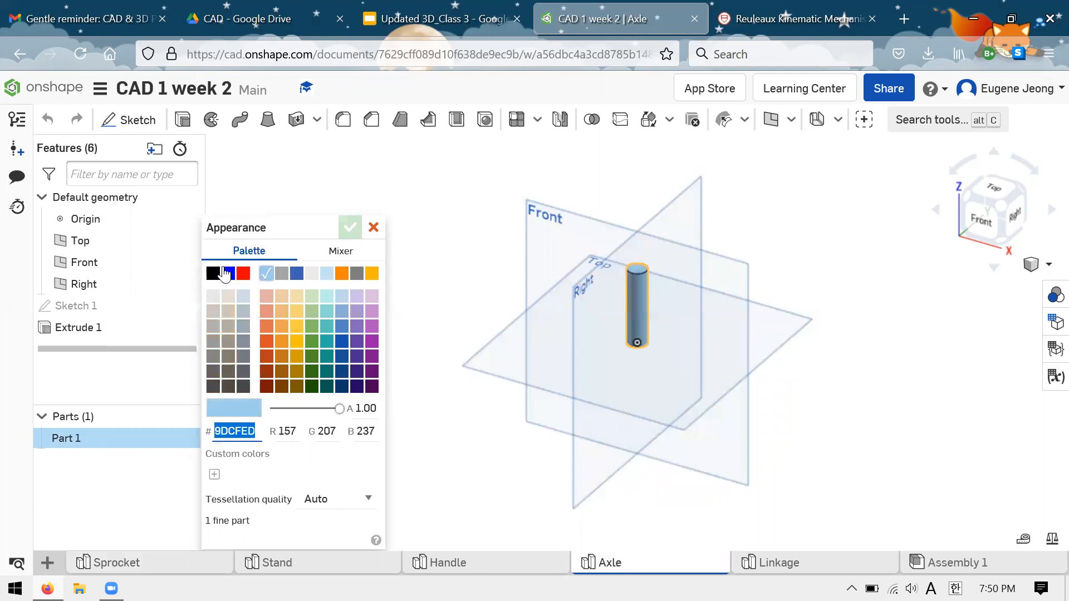
pyautogui.click(312, 311)
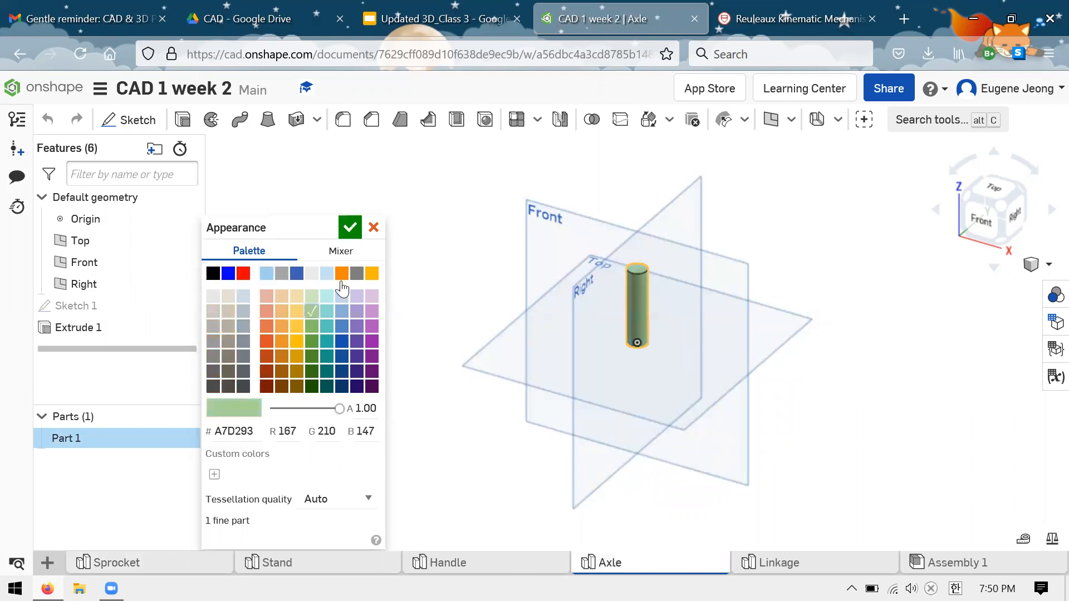
pyautogui.click(598, 535)
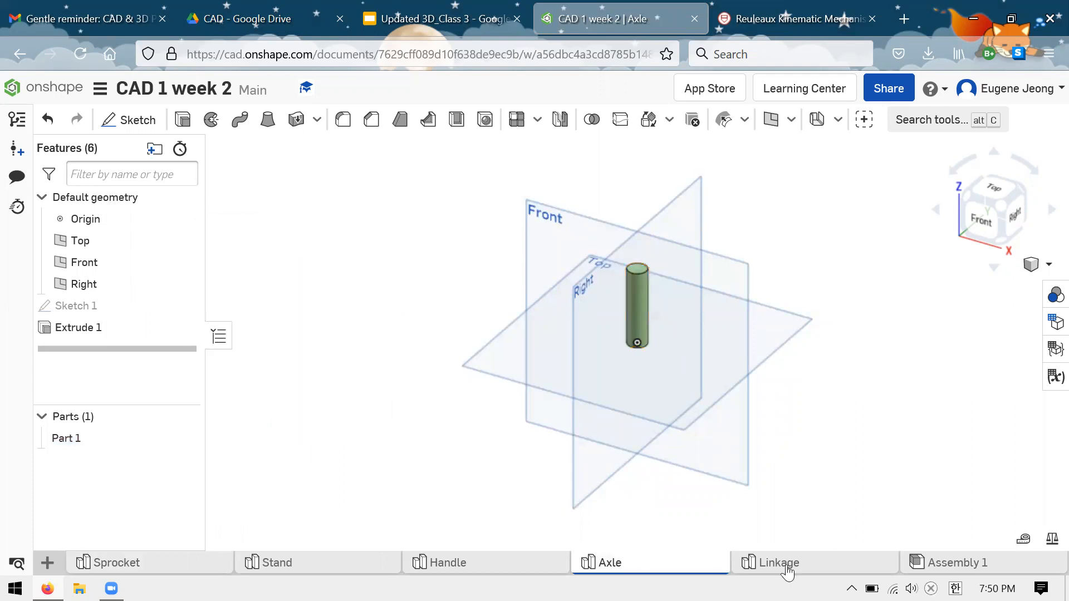
# - Set the appearance of the part in the Linkage studio to grey, 999999
pyautogui.click(771, 563)
pyautogui.rightClick(124, 439)
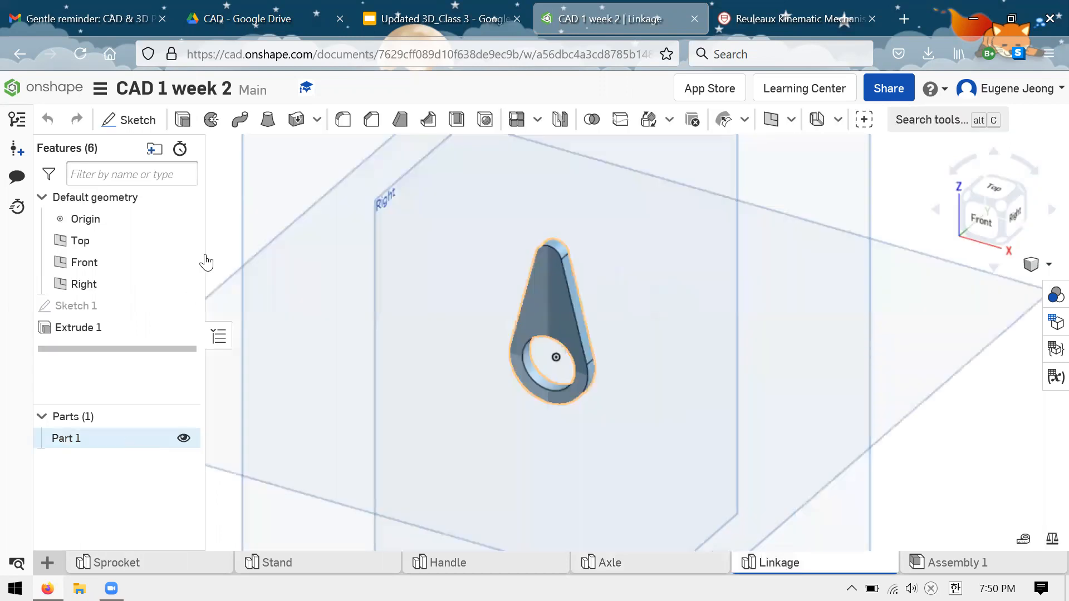
pyautogui.click(186, 256)
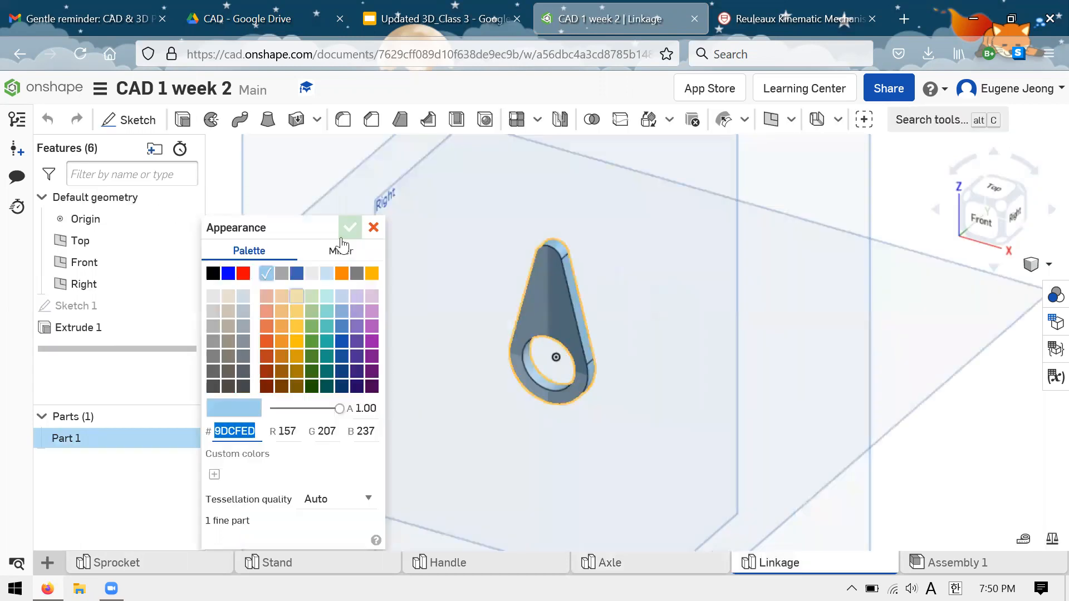
pyautogui.click(357, 296)
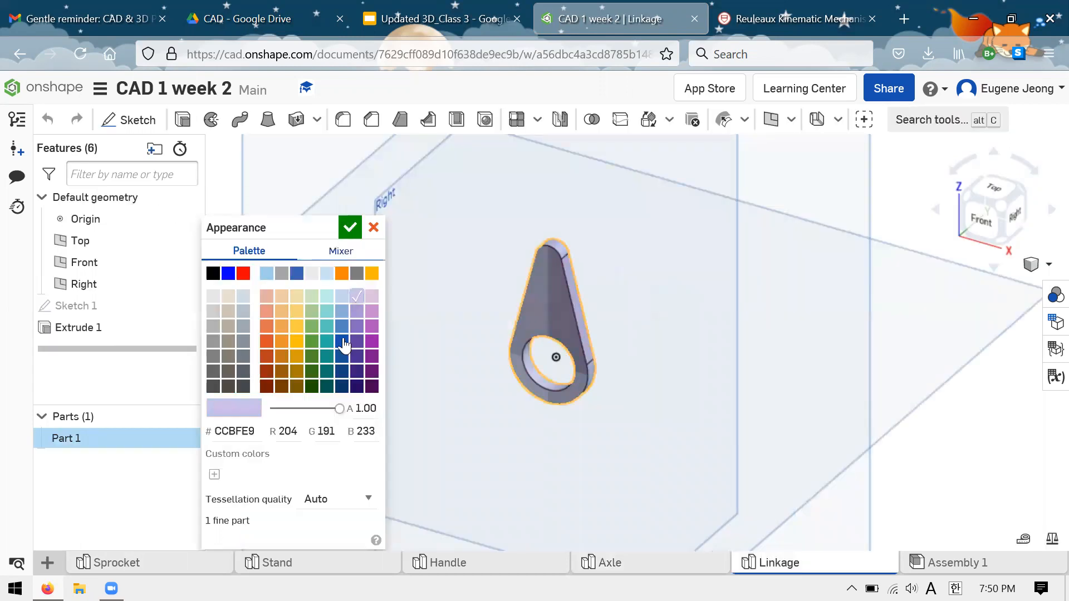
pyautogui.click(213, 340)
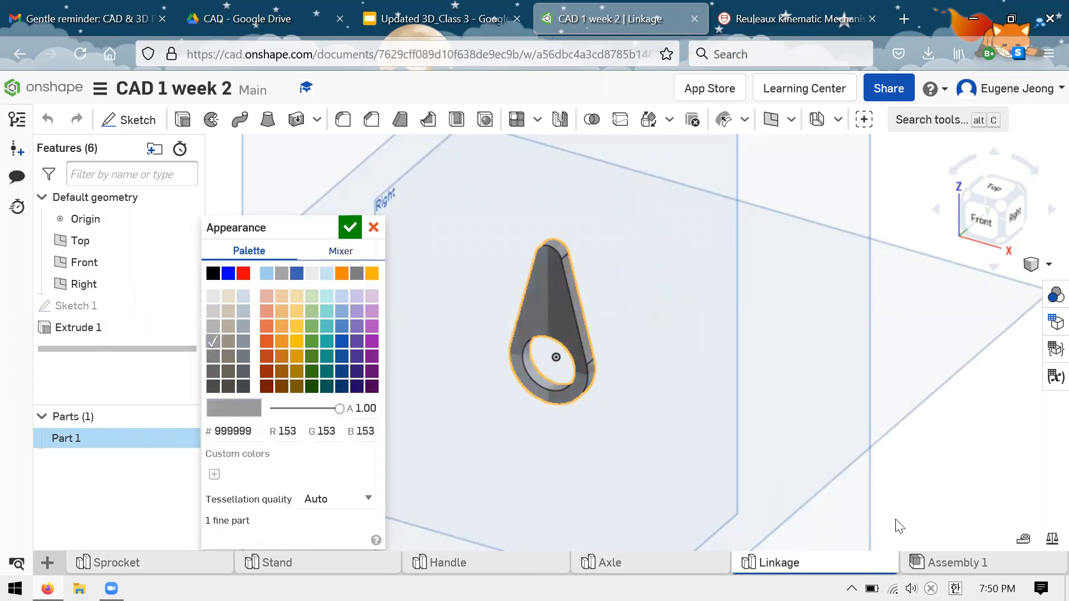
# - Animate the Revolute 1 mate in Assembly 1 with Loop playback, watch the crank turn, and close the animation
pyautogui.click(742, 451)
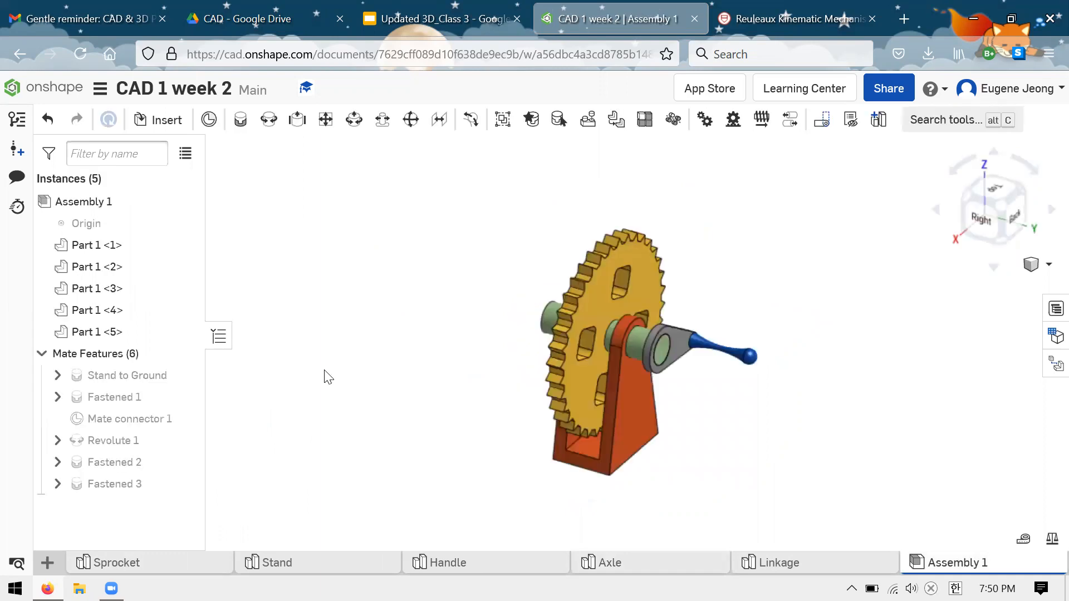
pyautogui.rightClick(114, 440)
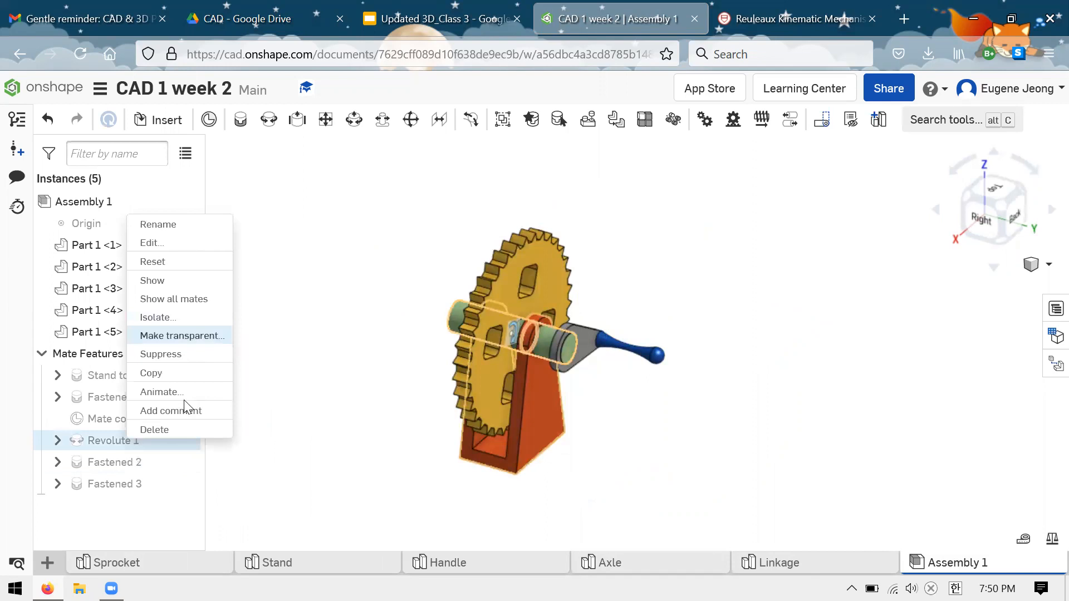
pyautogui.click(161, 392)
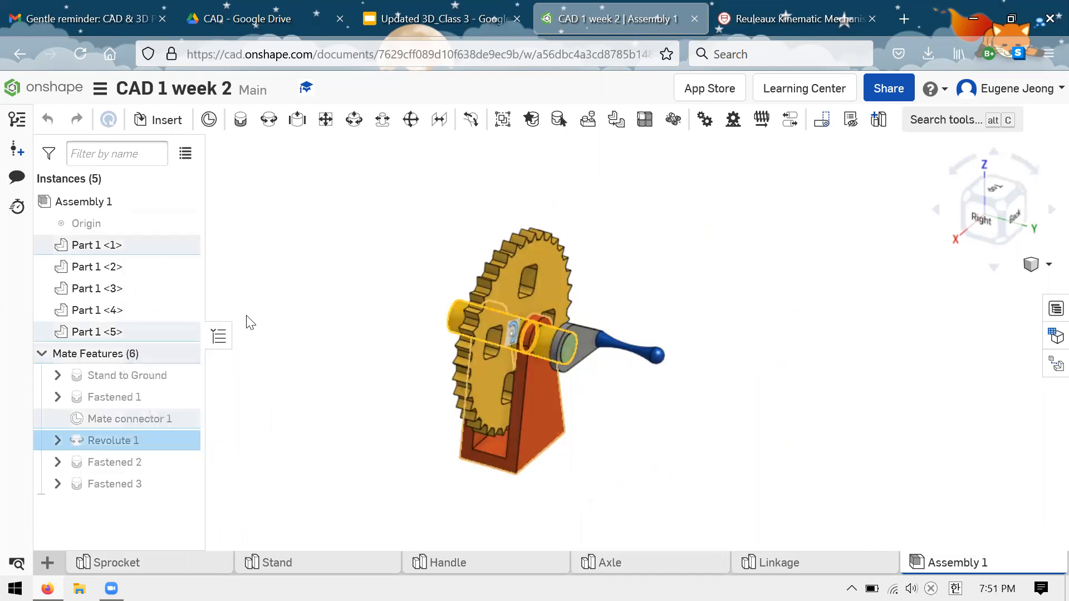
pyautogui.click(223, 325)
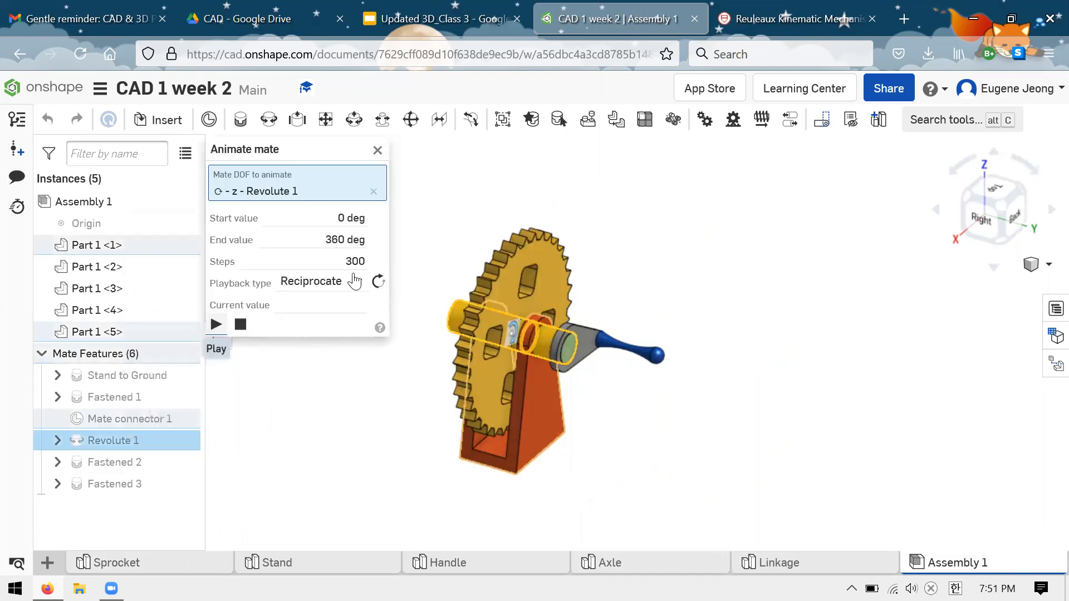
pyautogui.click(320, 281)
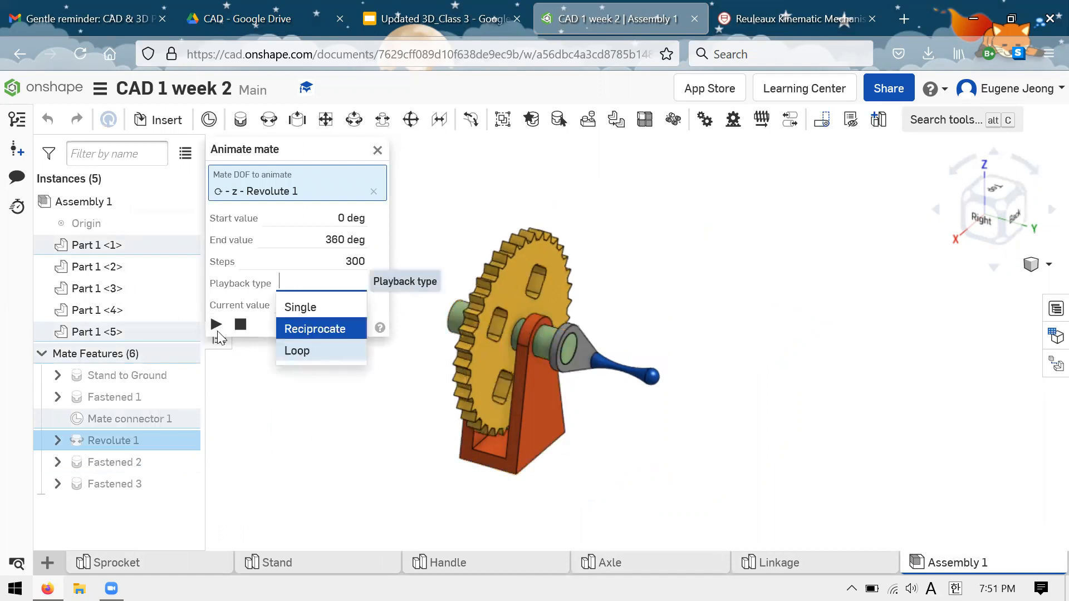
pyautogui.click(218, 329)
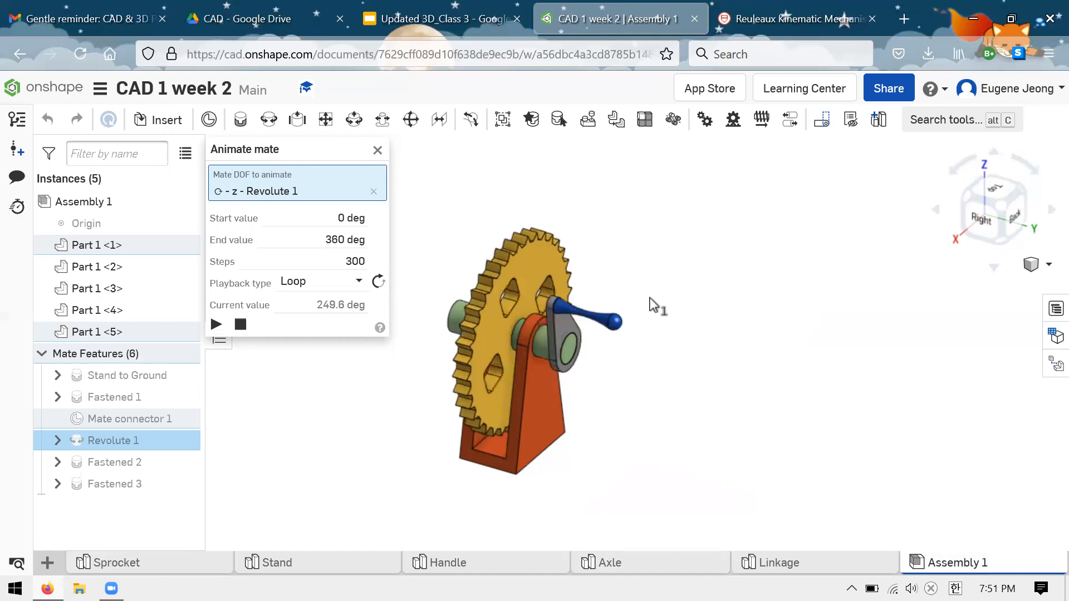
pyautogui.scroll(-1, 705, 348)
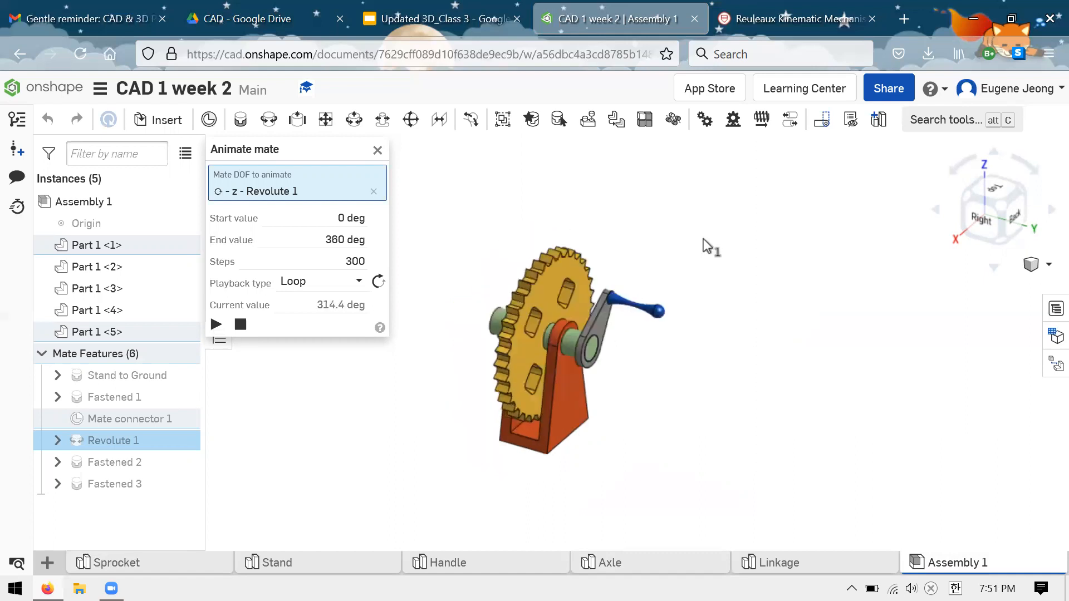
pyautogui.scroll(1, 698, 249)
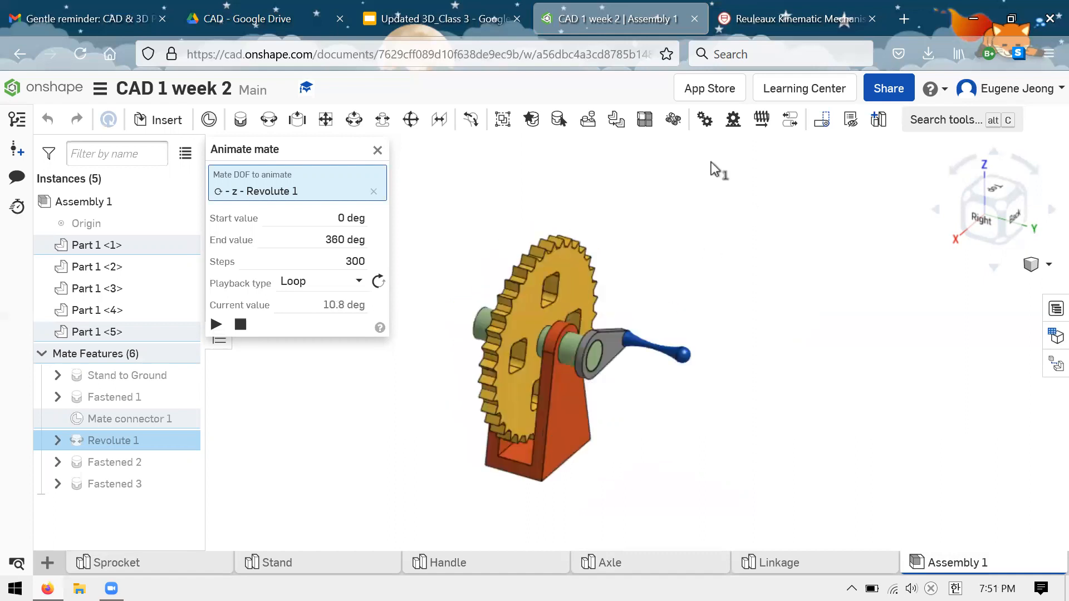
pyautogui.scroll(2, 657, 236)
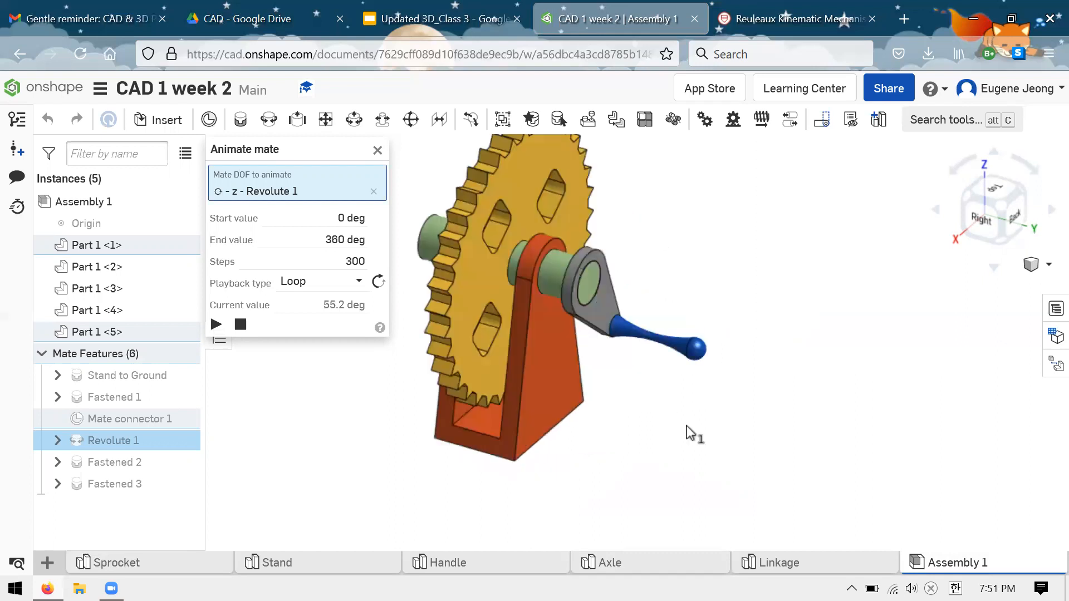
pyautogui.moveTo(686, 426); pyautogui.dragTo(679, 465, button='middle')
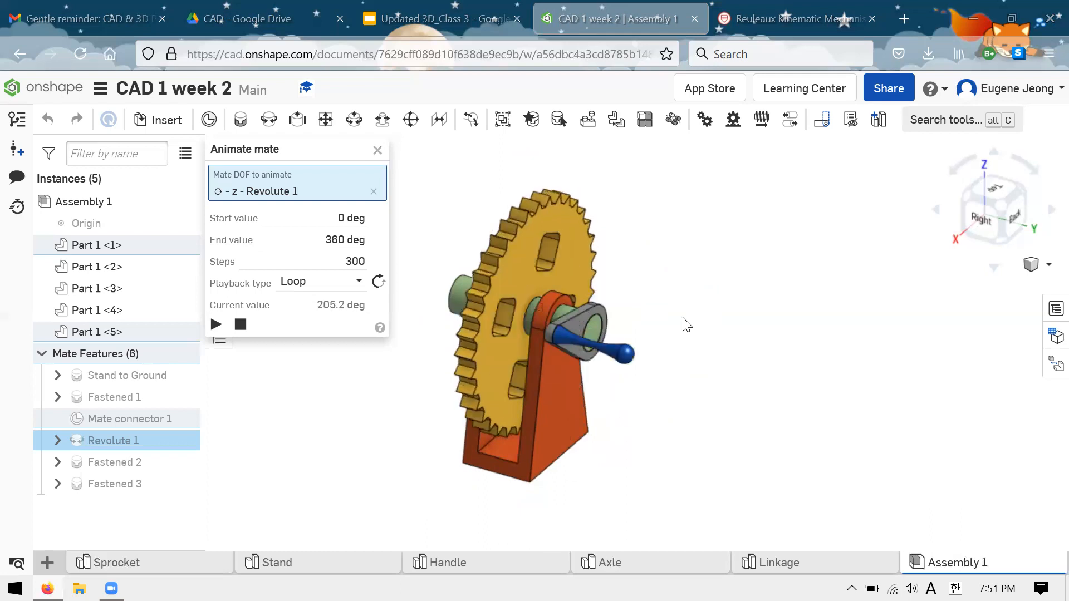
pyautogui.press('Escape')
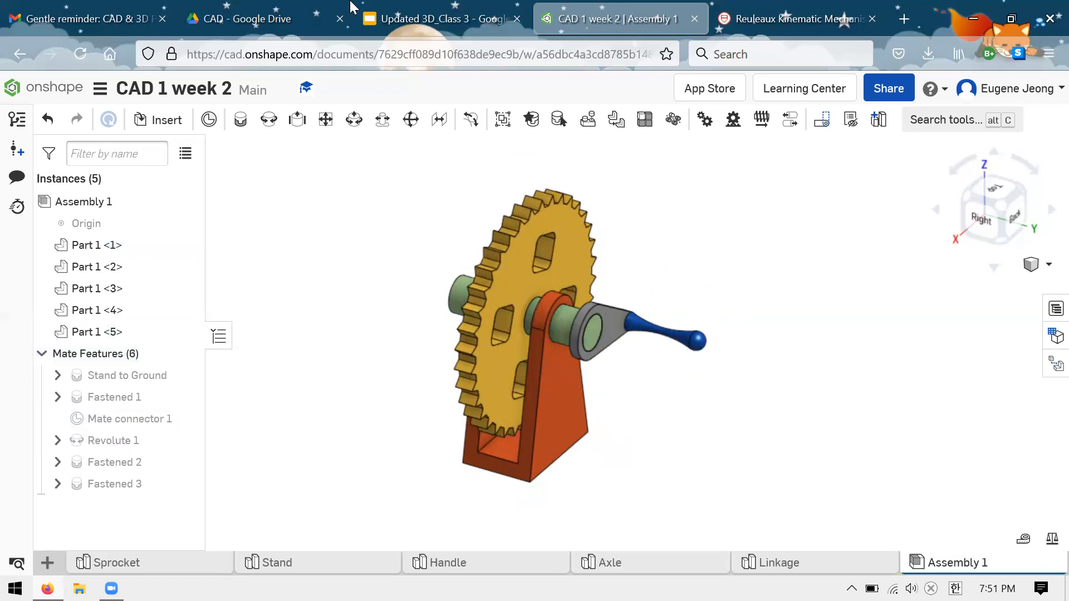
# - Switch to the Google Slides presentation and move the sprocket image down on the Project Choices slide, off the pictures behind it
pyautogui.click(434, 11)
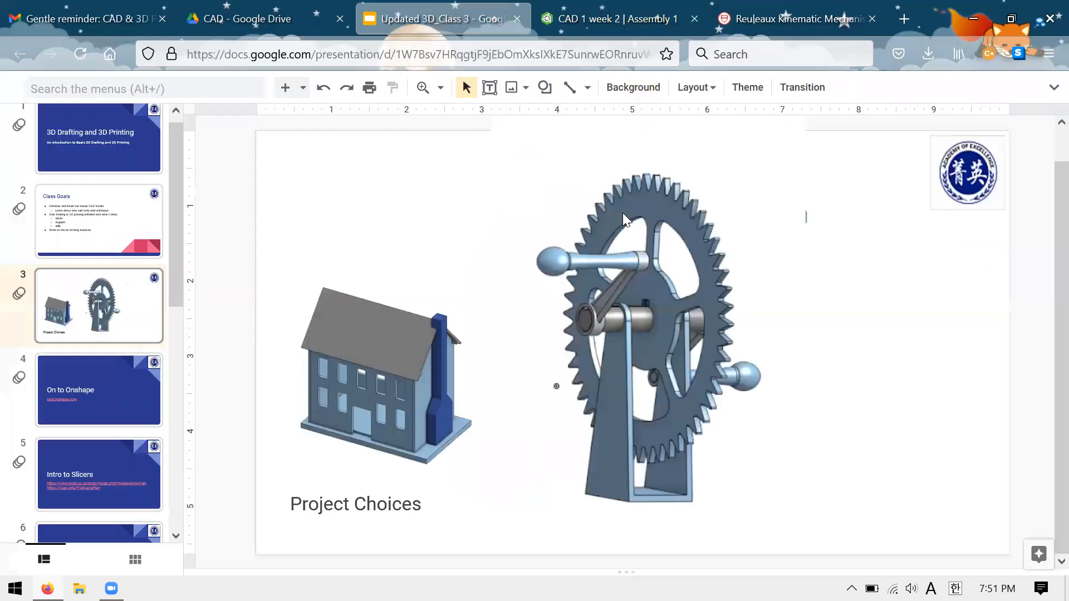
pyautogui.click(572, 361)
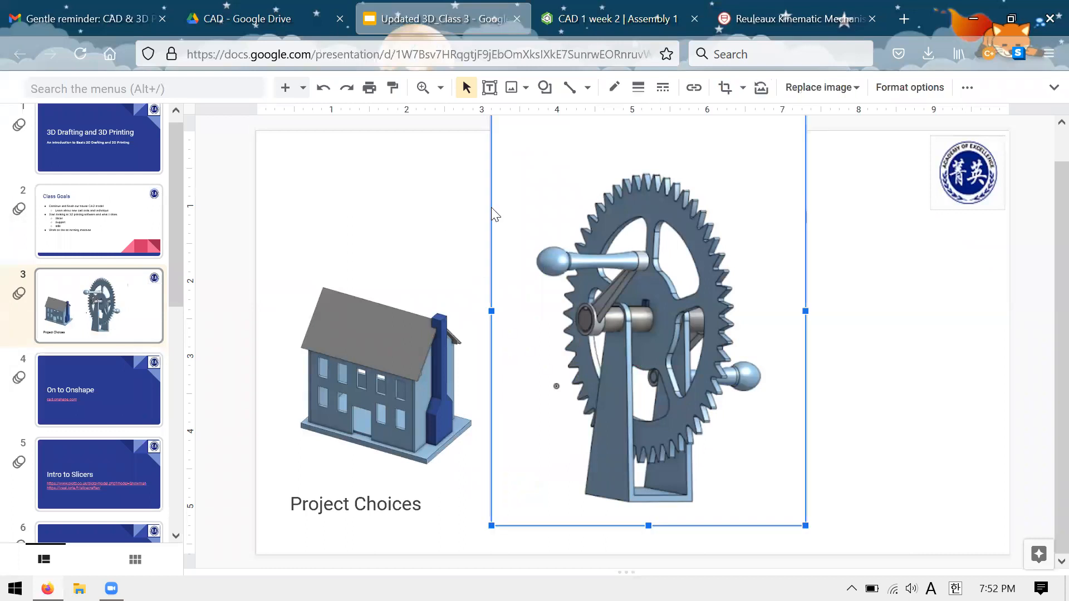
pyautogui.moveTo(490, 119); pyautogui.dragTo(474, 205)
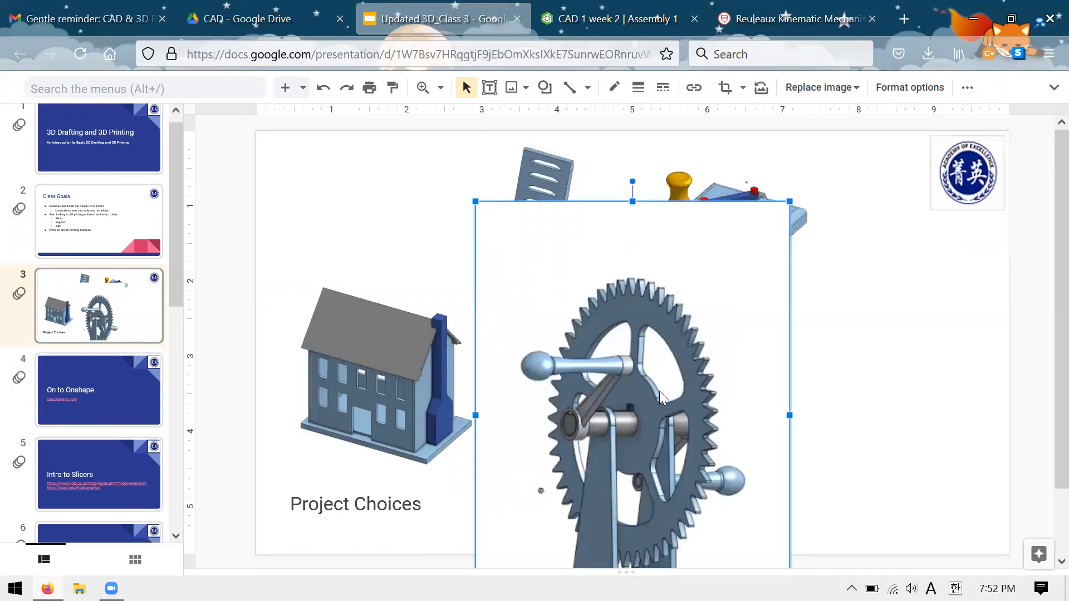
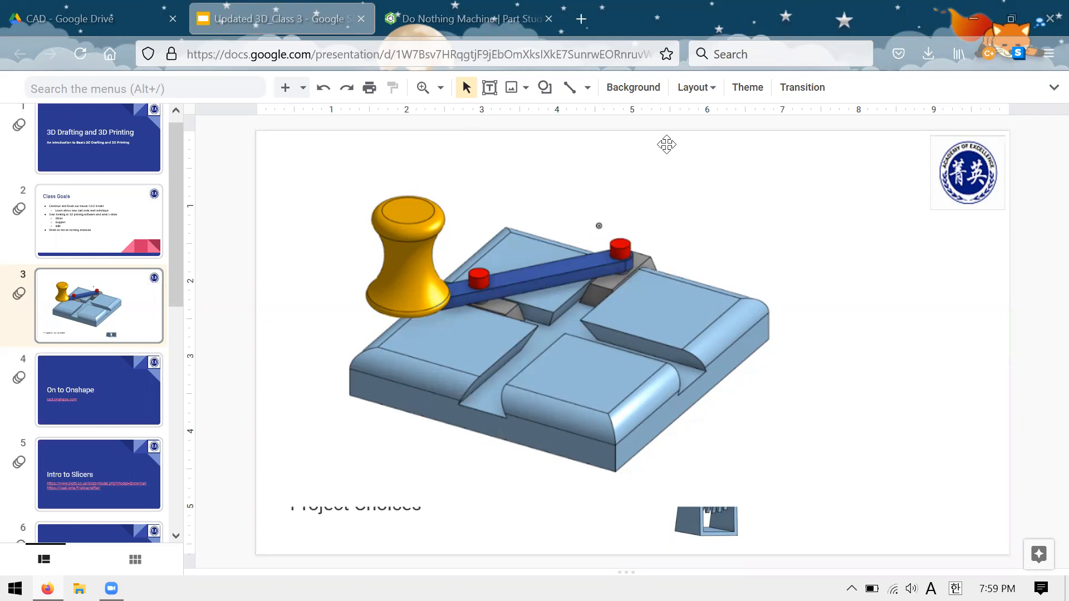
# - Examine the enlarged Do Nothing Machine picture in Google Slides and the empty Do Nothing Machine document in Onshape to identify the parts needed
pyautogui.click(625, 171)
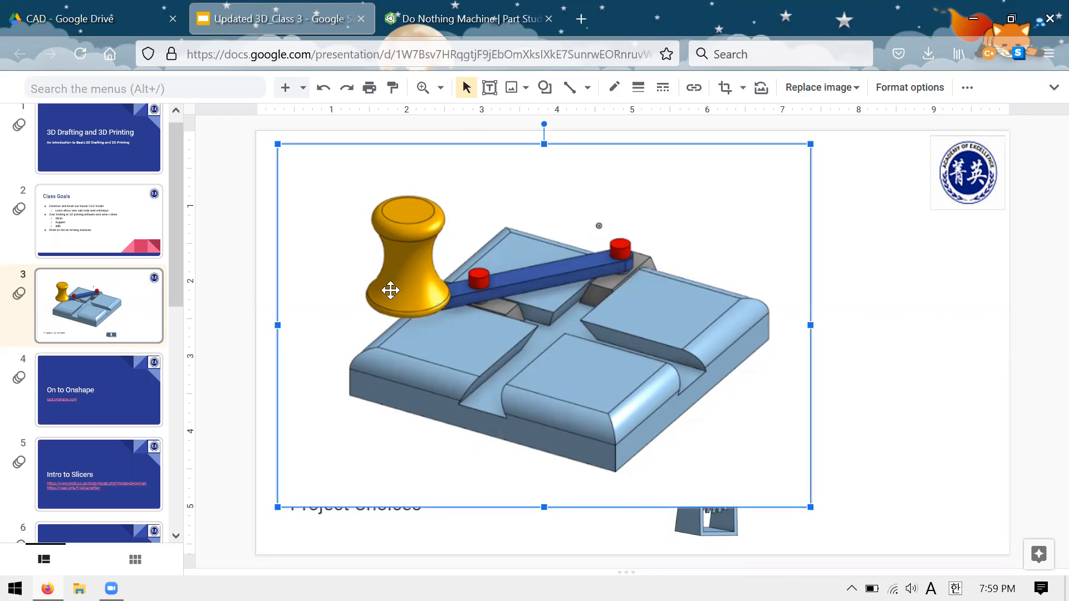
pyautogui.click(220, 256)
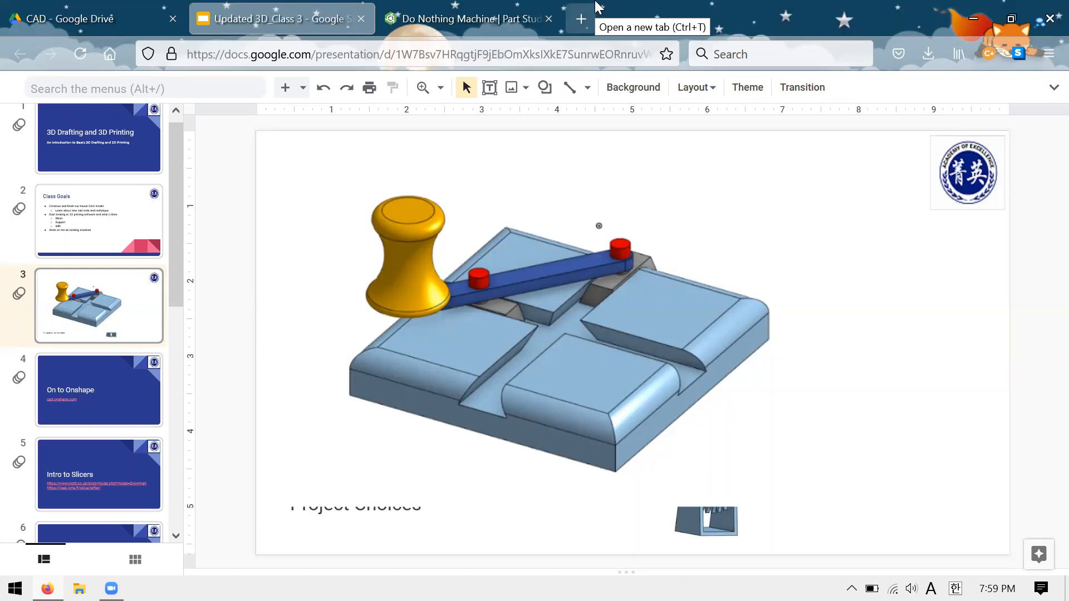
pyautogui.click(440, 6)
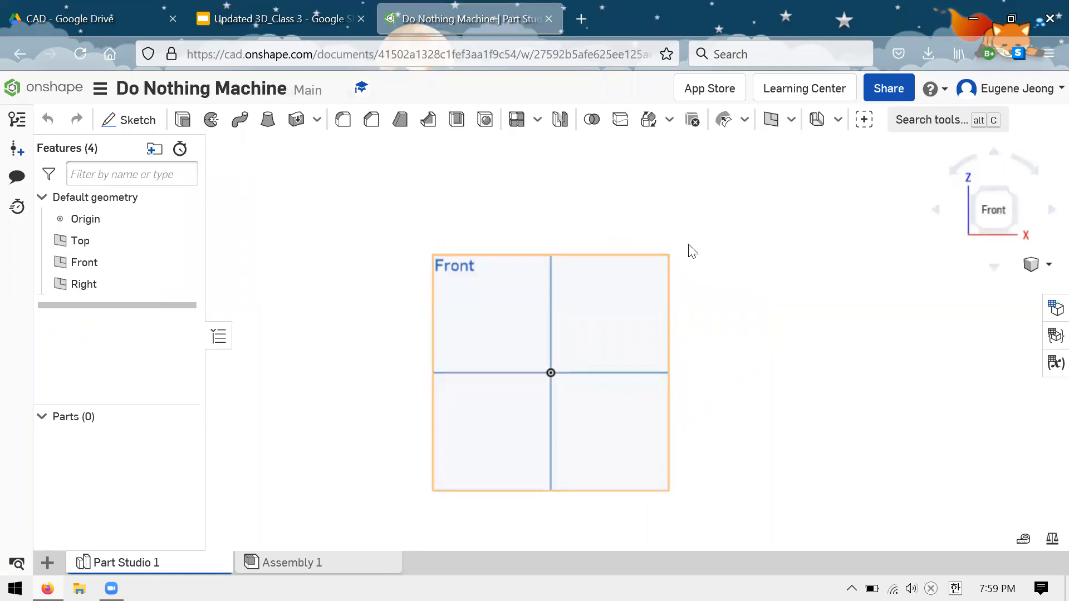
pyautogui.moveTo(768, 301); pyautogui.dragTo(833, 266, button='right')
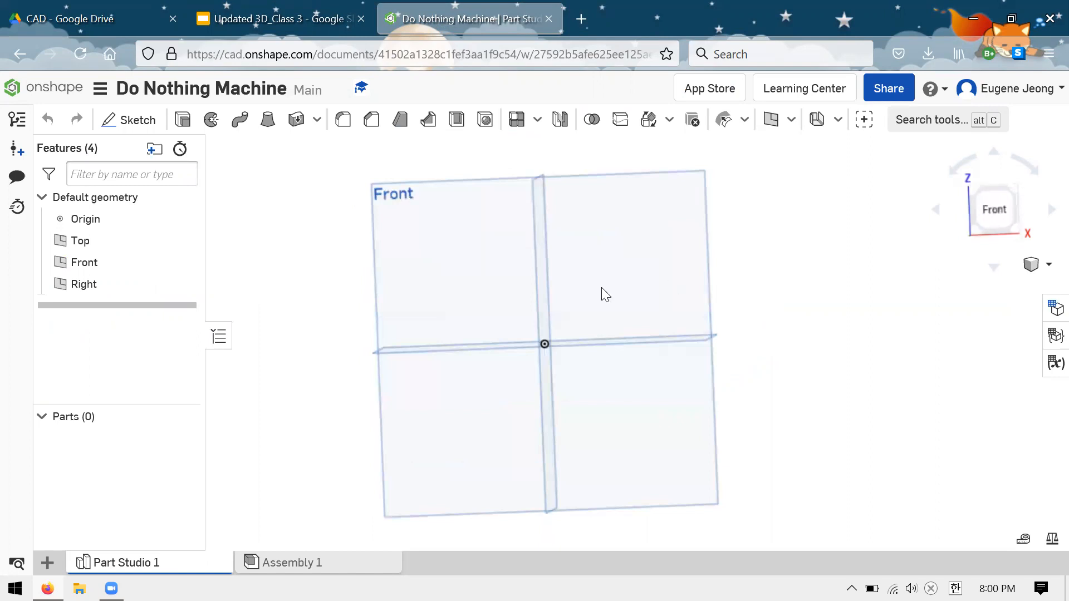
pyautogui.hotkey('shift', '1')
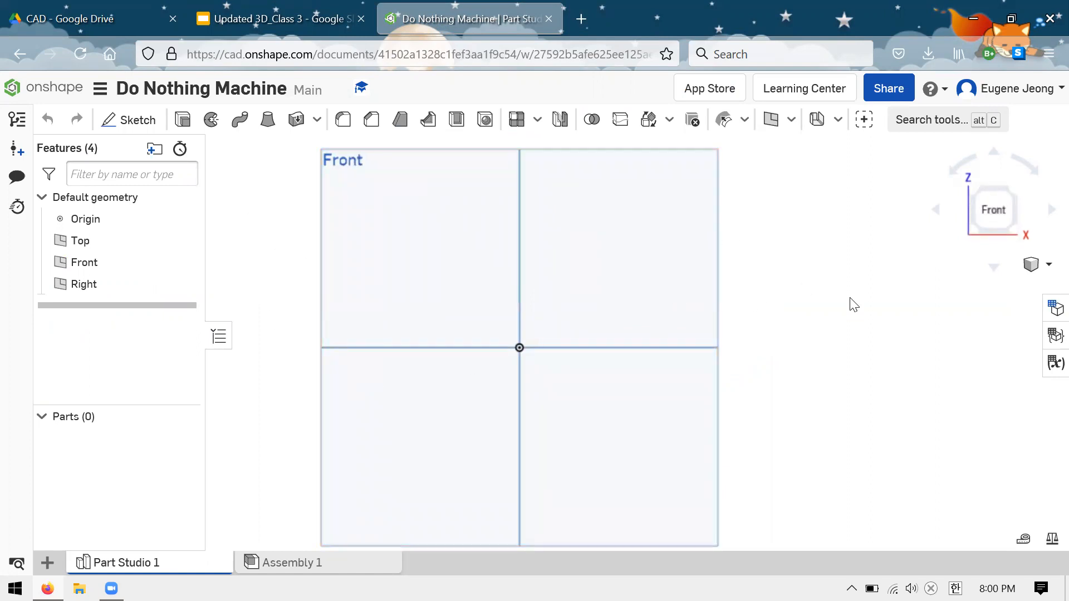
pyautogui.rightClick(112, 576)
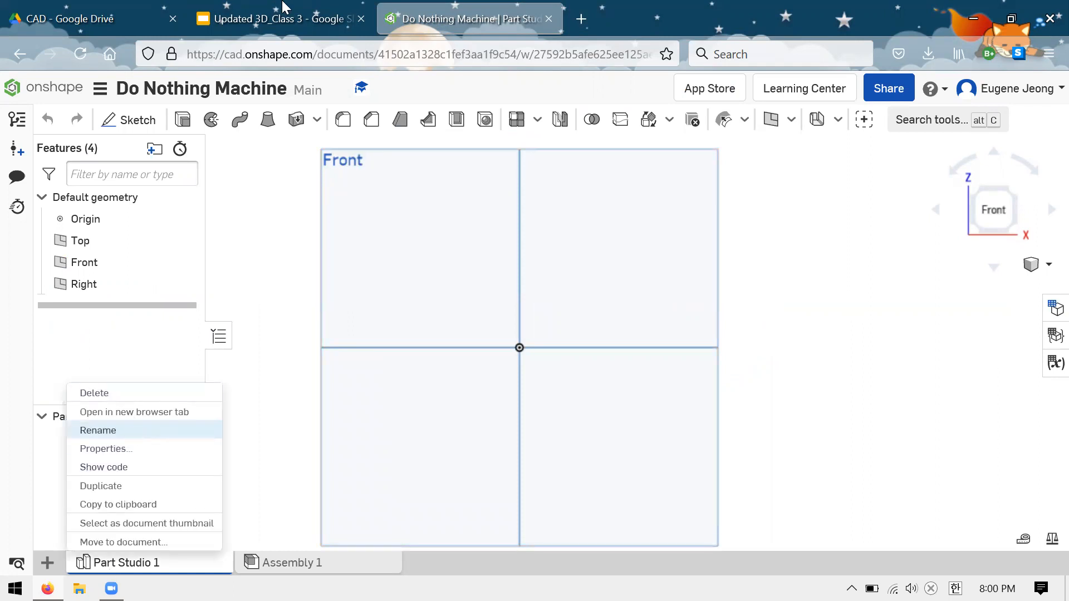
pyautogui.click(283, 8)
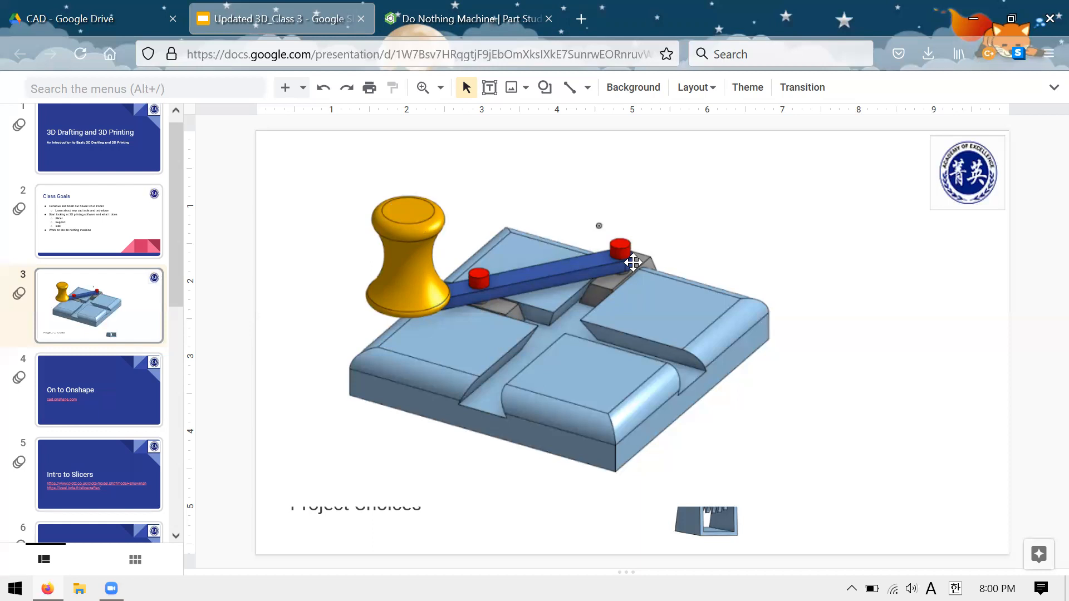
# - Switch to the Do Nothing Machine document in Onshape and rename its Part Studio 1 as Base
pyautogui.click(456, 16)
pyautogui.rightClick(216, 559)
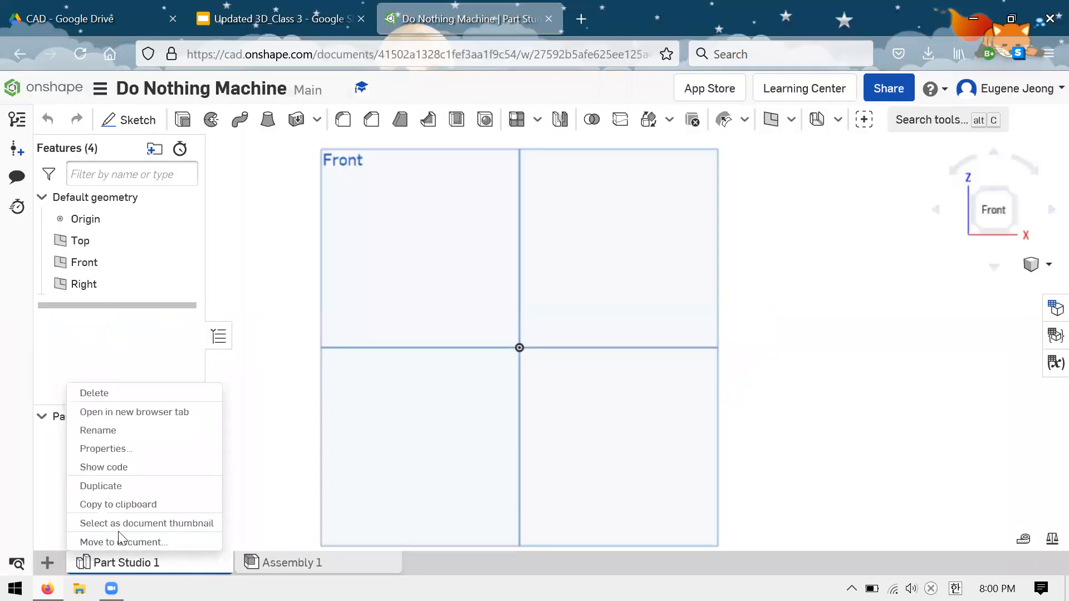
pyautogui.doubleClick(191, 560)
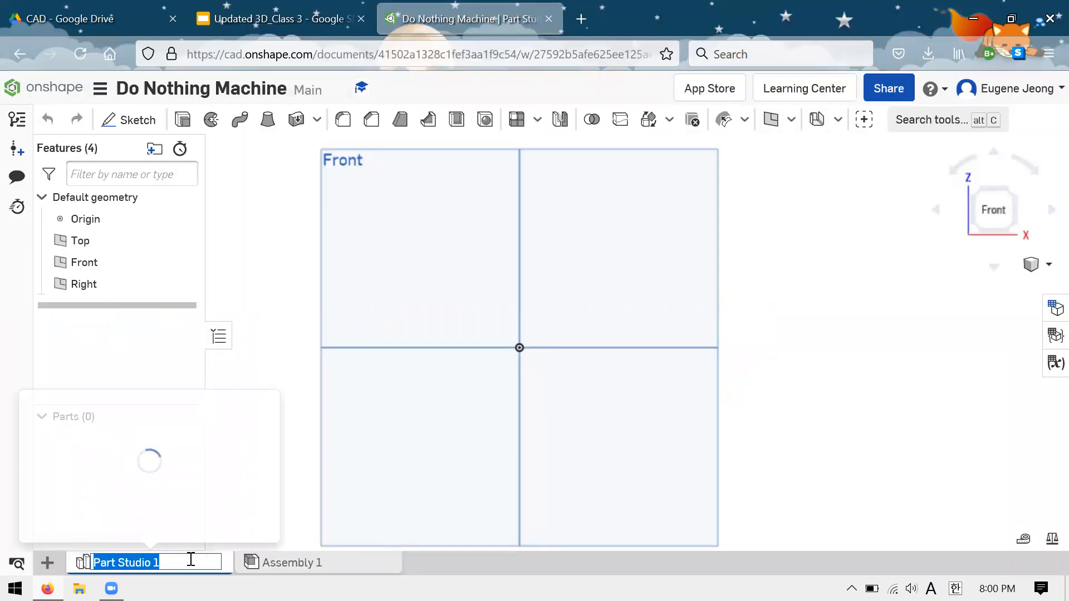
pyautogui.write('Base')
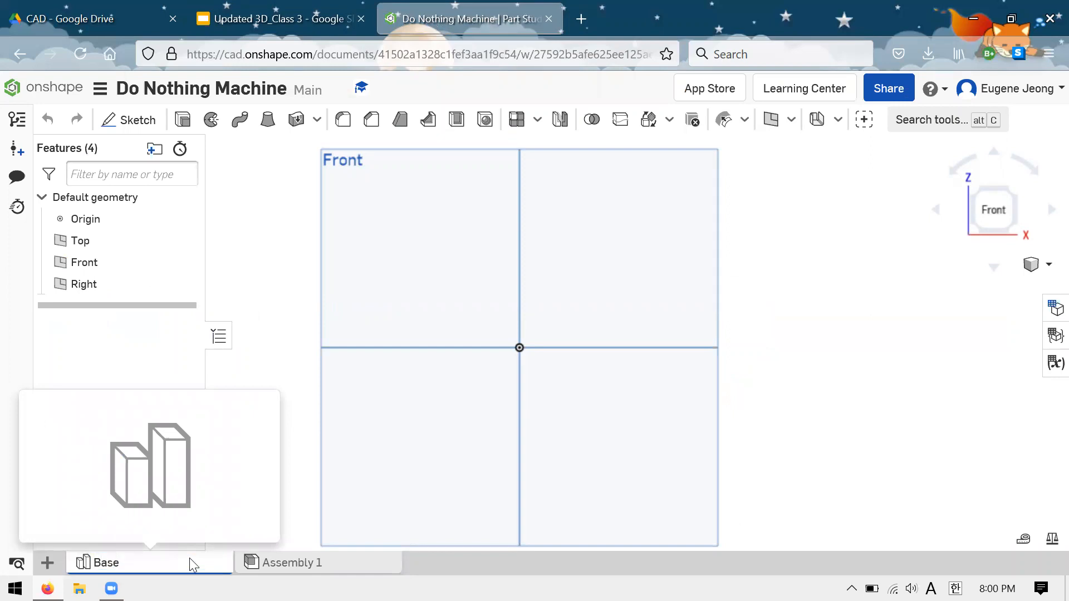
pyautogui.press('Return')
# - Create a second part studio in the Do Nothing Machine document and name it Slider
pyautogui.click(53, 562)
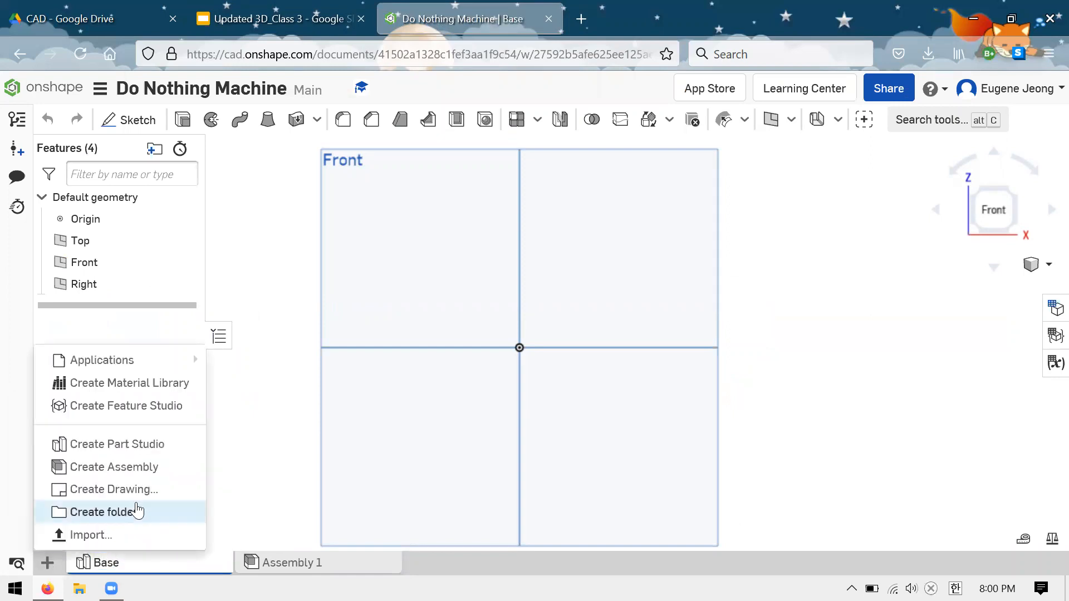
pyautogui.click(141, 448)
pyautogui.click(288, 561)
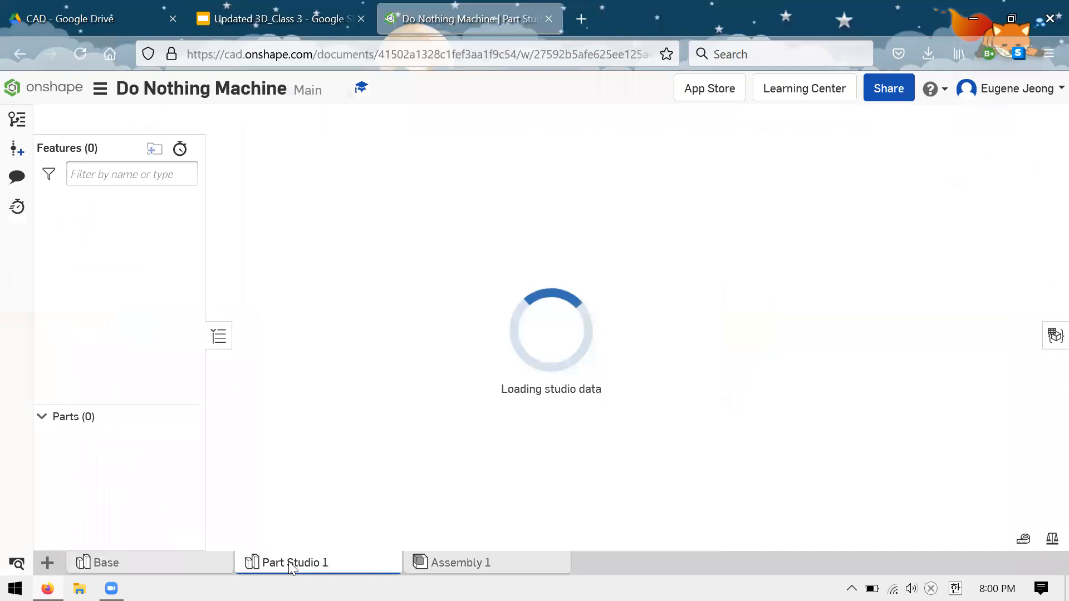
pyautogui.rightClick(288, 561)
pyautogui.click(272, 431)
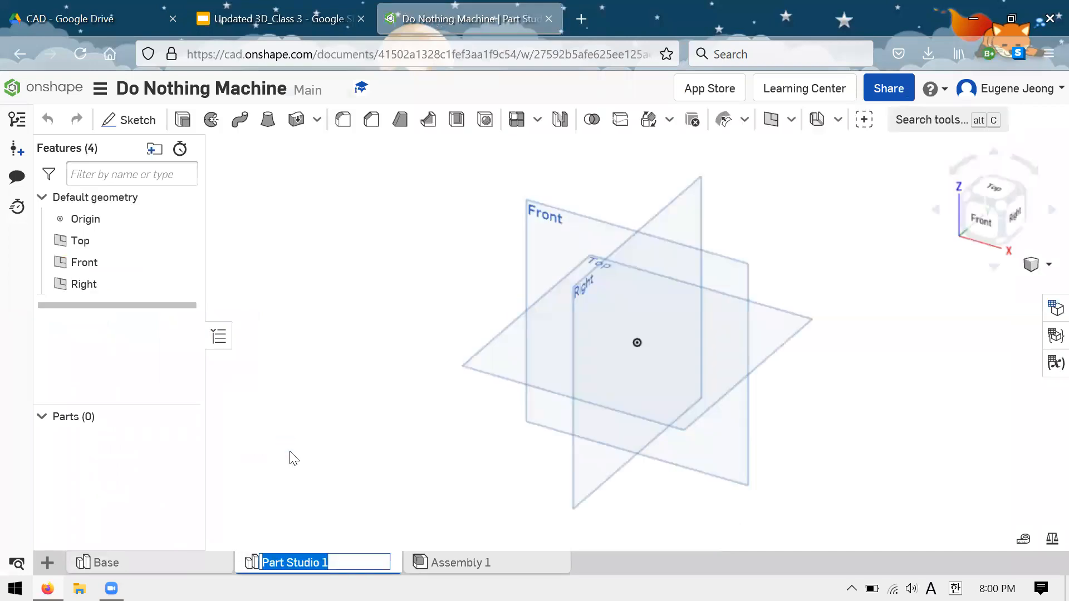
pyautogui.write('Slider')
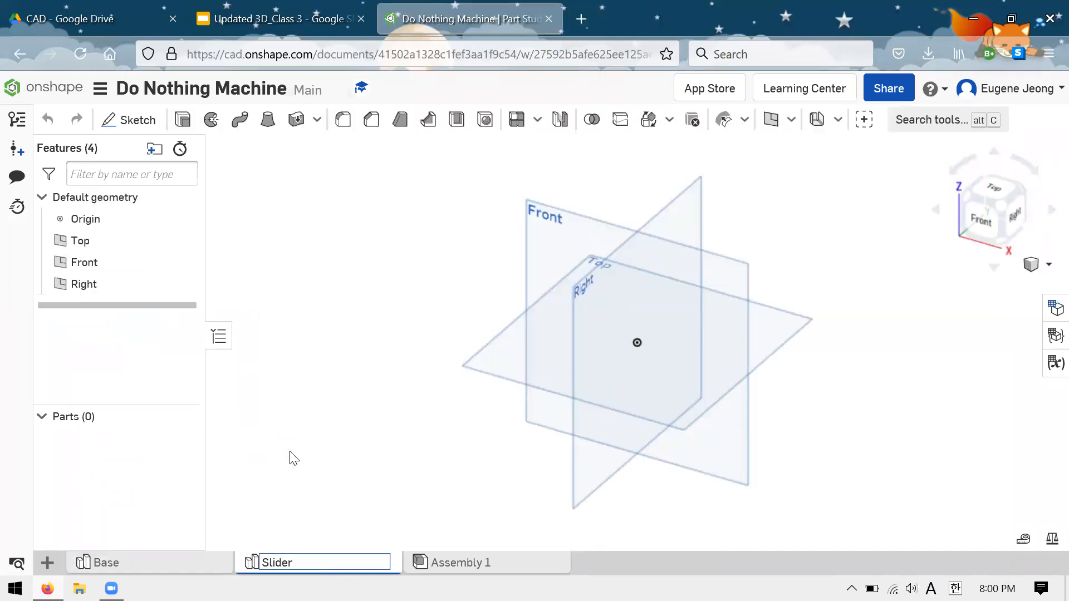
pyautogui.press('Return')
# - Create a third part studio after Slider and name it Linkage
pyautogui.click(48, 562)
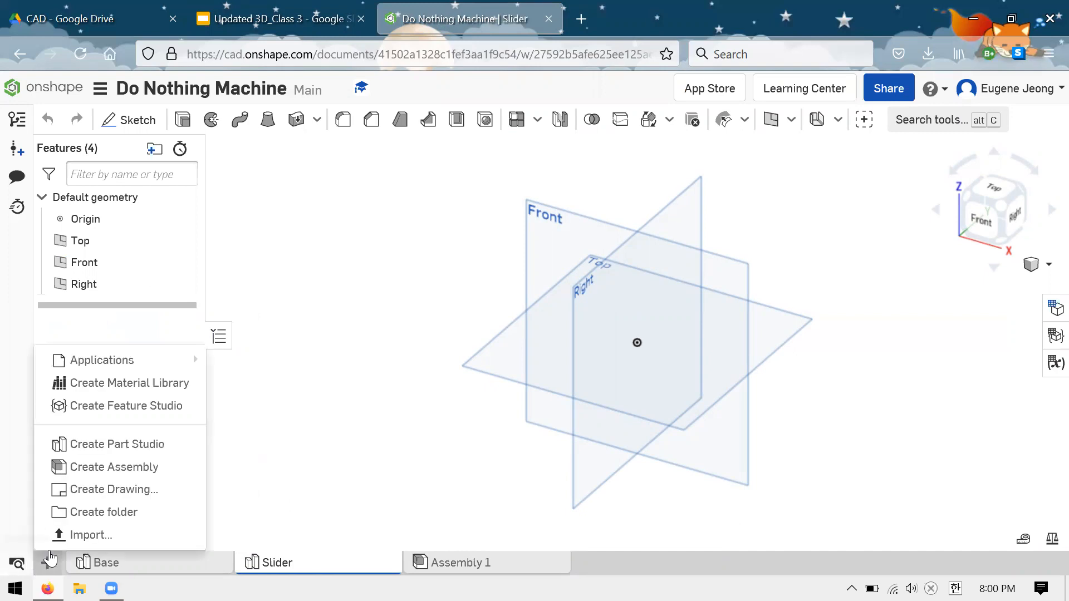
pyautogui.click(98, 444)
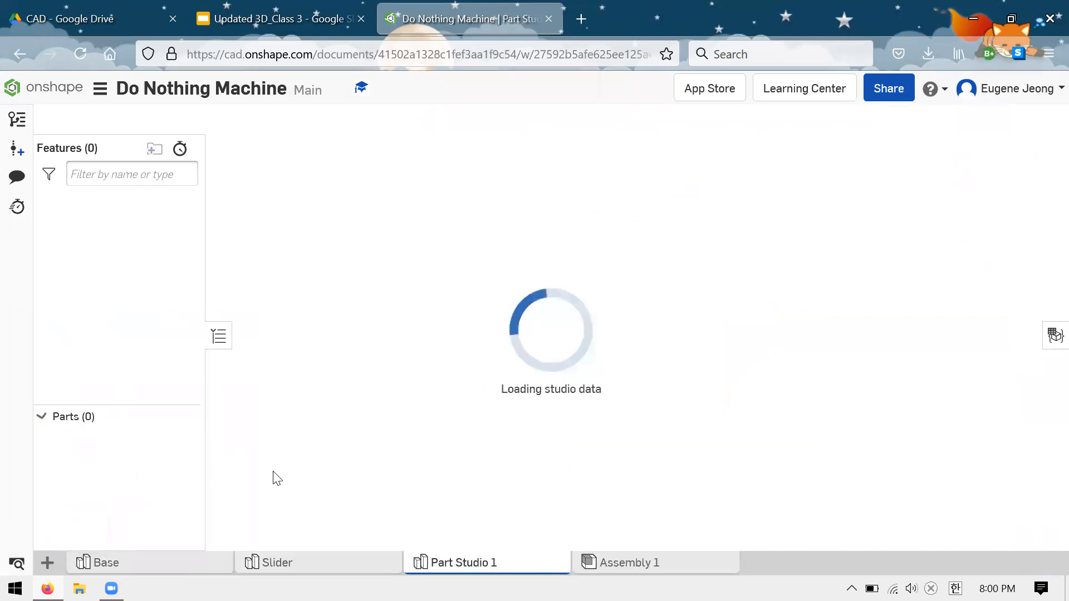
pyautogui.rightClick(403, 561)
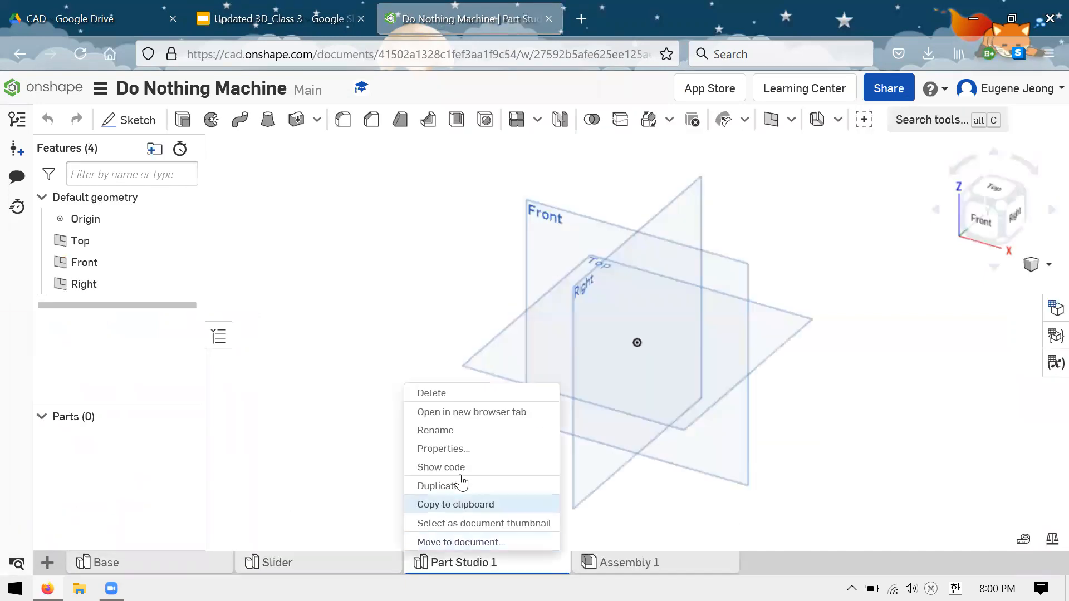
pyautogui.click(469, 439)
pyautogui.write('Linkage')
pyautogui.press('Return')
# - Create a fourth part studio after Linkage and name it Handle
pyautogui.click(48, 563)
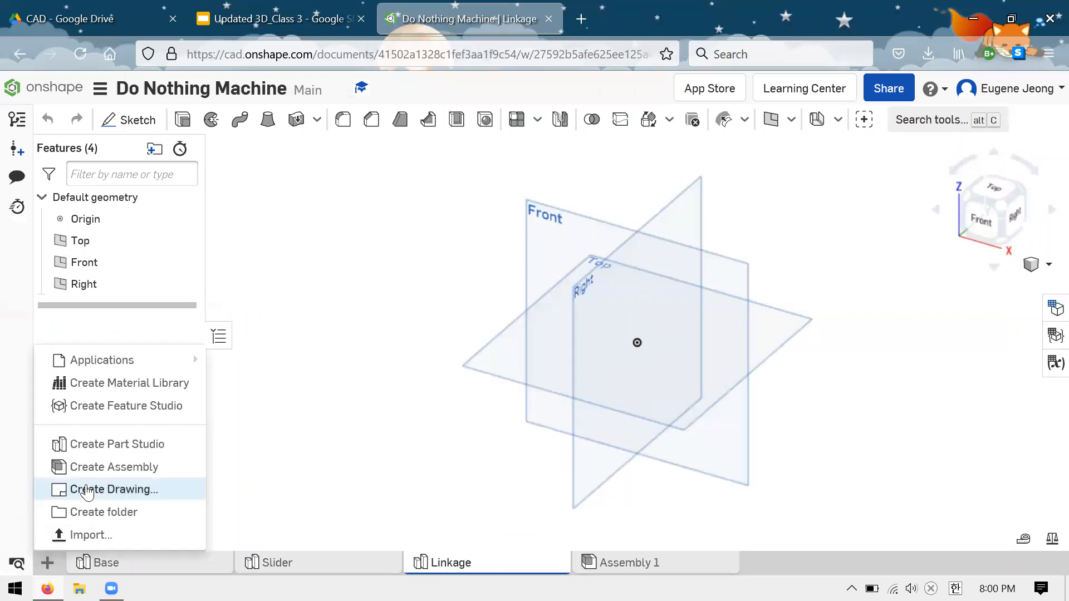
pyautogui.click(117, 444)
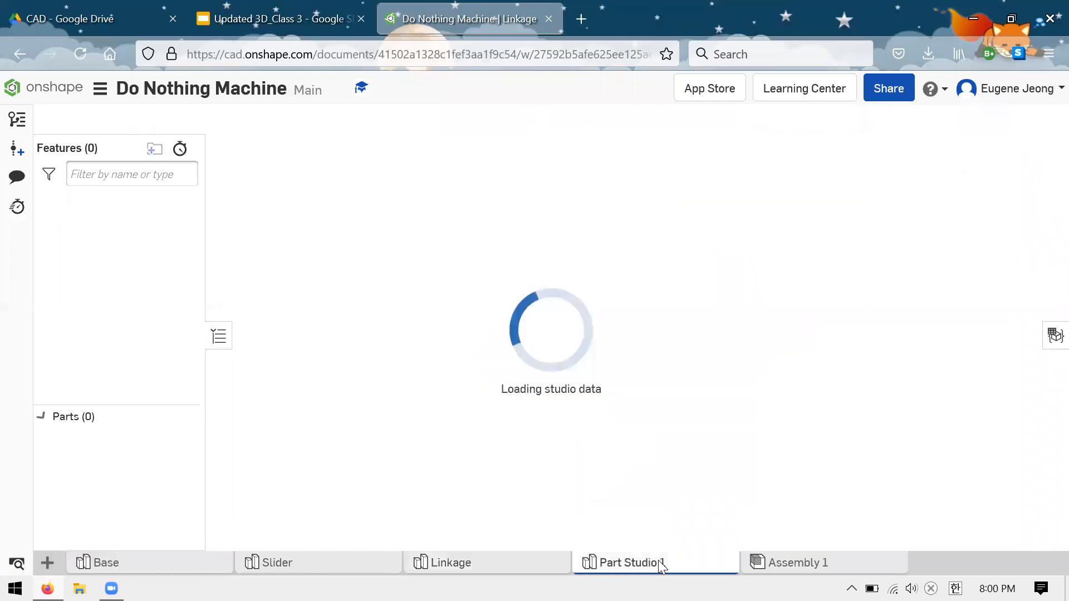
pyautogui.rightClick(657, 563)
pyautogui.click(628, 433)
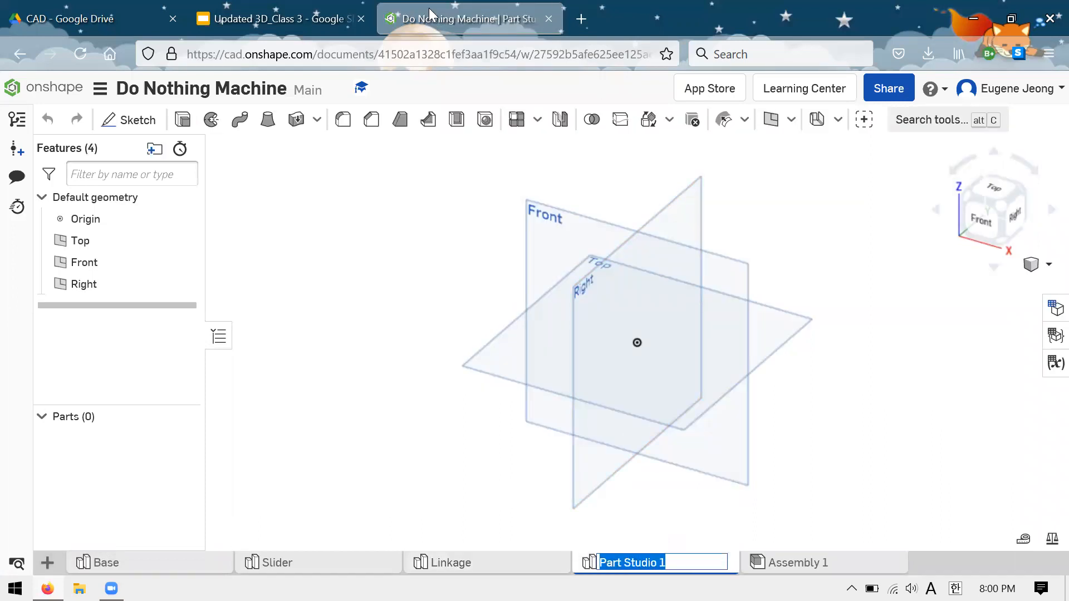
pyautogui.write('Handle')
pyautogui.press('Return')
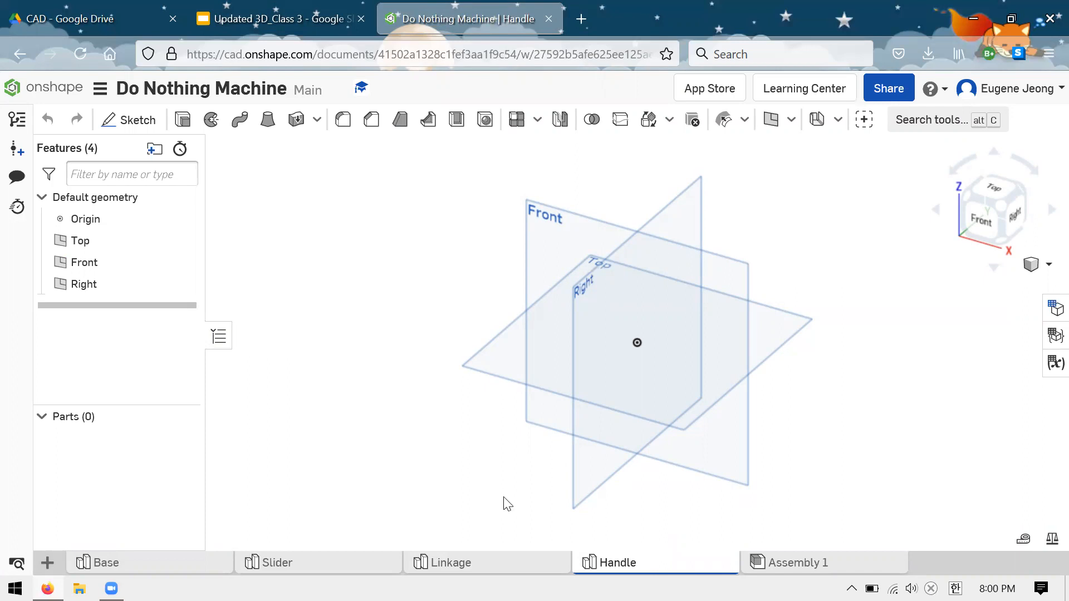
# - Open the Base part studio and start a sketch on the Top plane, viewed from the top
pyautogui.click(812, 571)
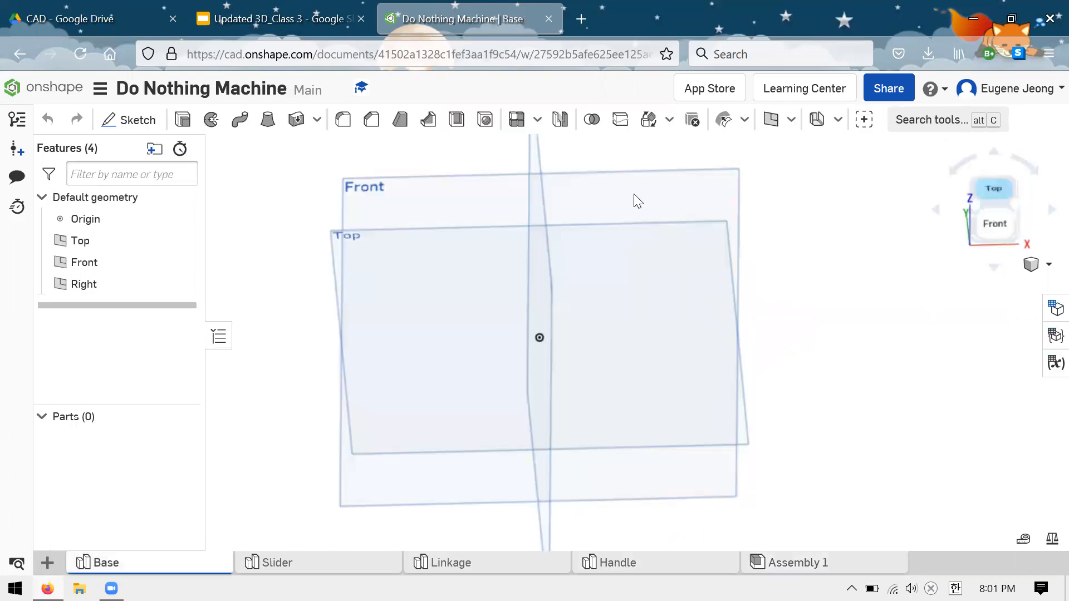
pyautogui.hotkey('shift', '5')
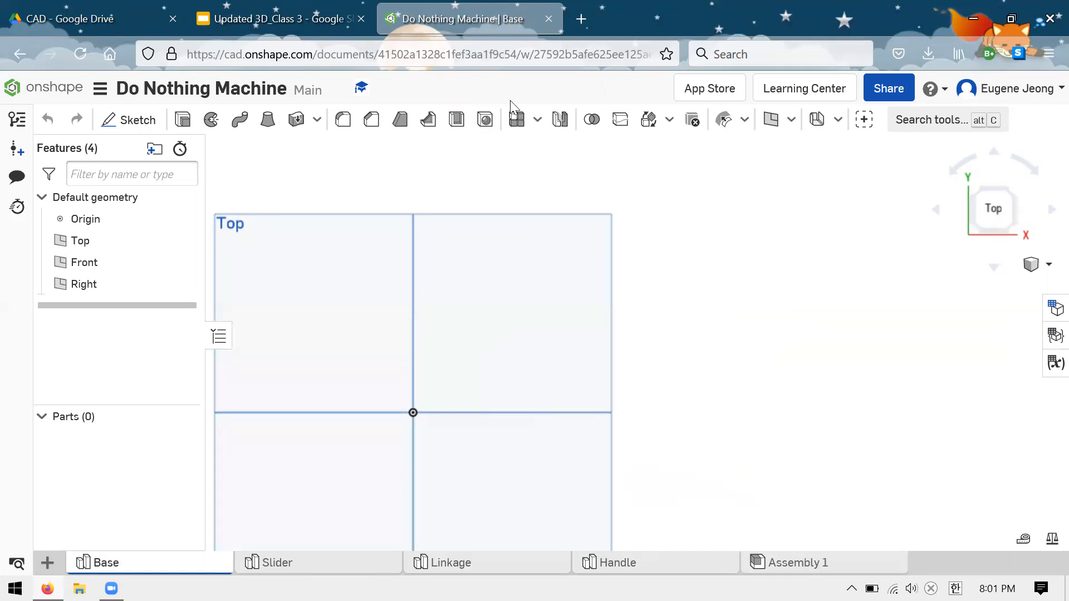
pyautogui.scroll(-1, 688, 181)
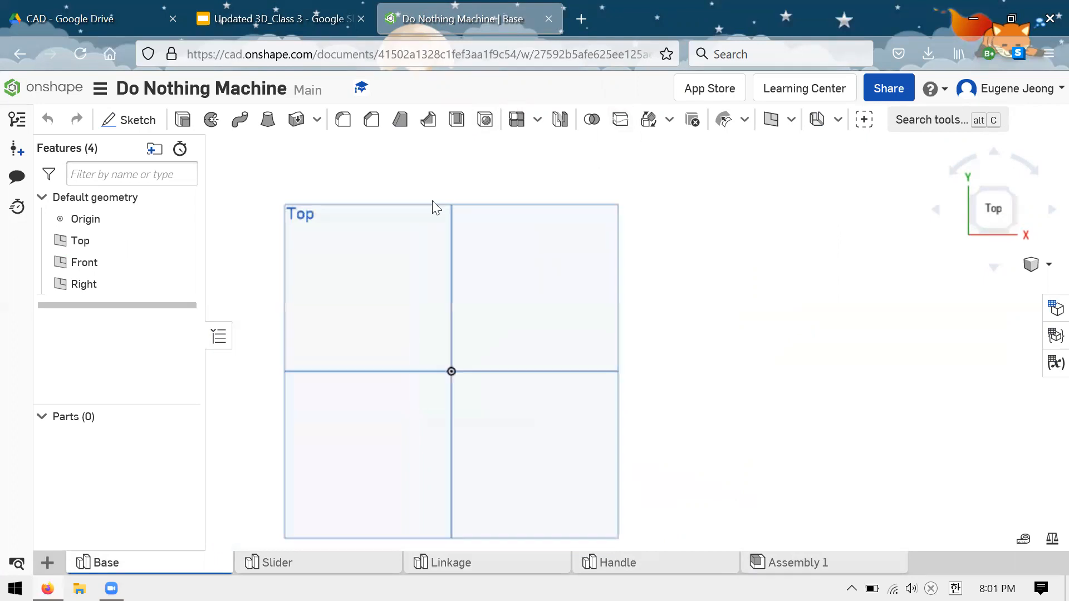
pyautogui.click(568, 299)
pyautogui.click(105, 111)
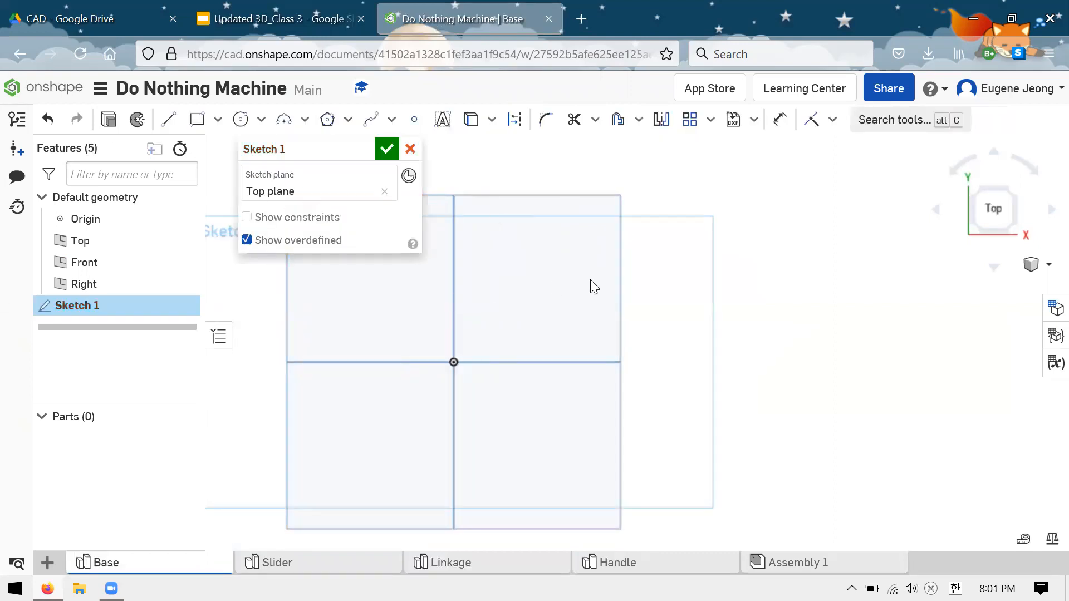
# - Check the Google Slides reference picture, then return to Onshape and sketch a corner rectangle about 4.37 in wide up and right from the origin
pyautogui.click(340, 11)
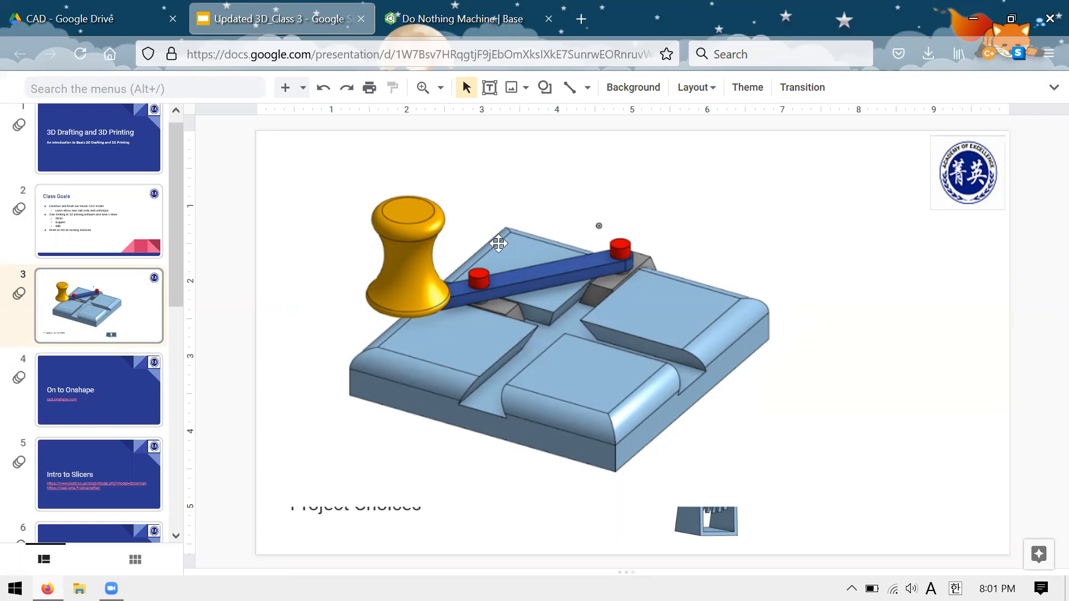
pyautogui.click(462, 18)
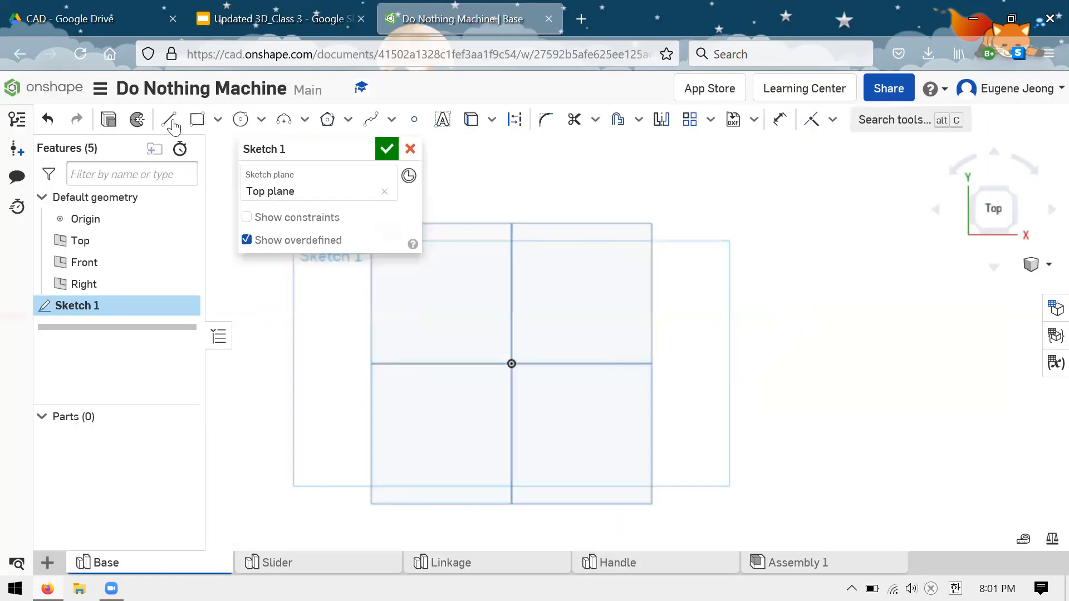
pyautogui.click(197, 119)
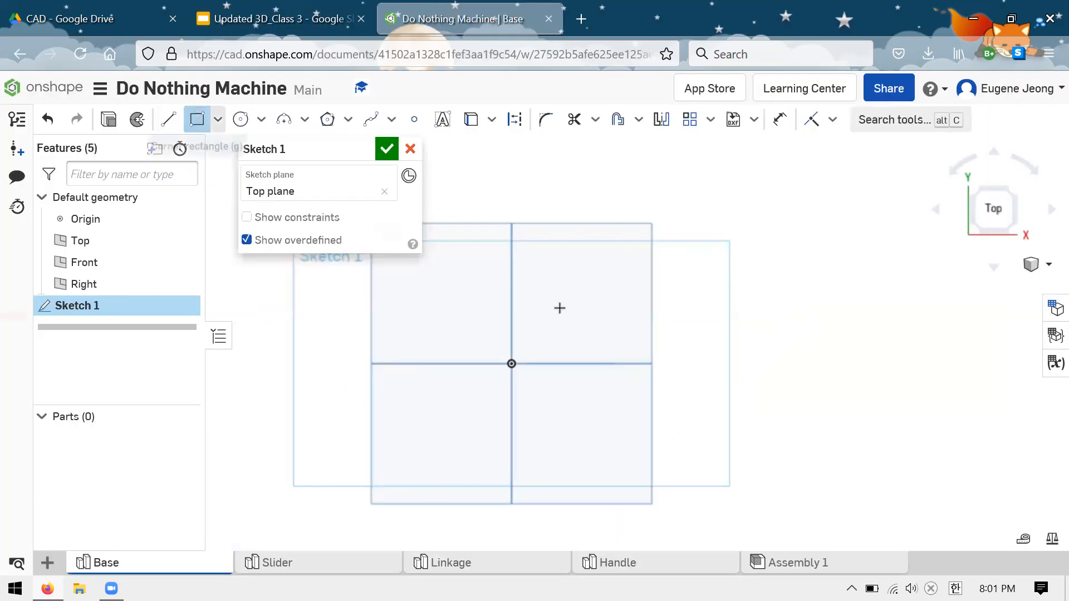
pyautogui.click(511, 365)
pyautogui.click(716, 162)
pyautogui.press('Escape')
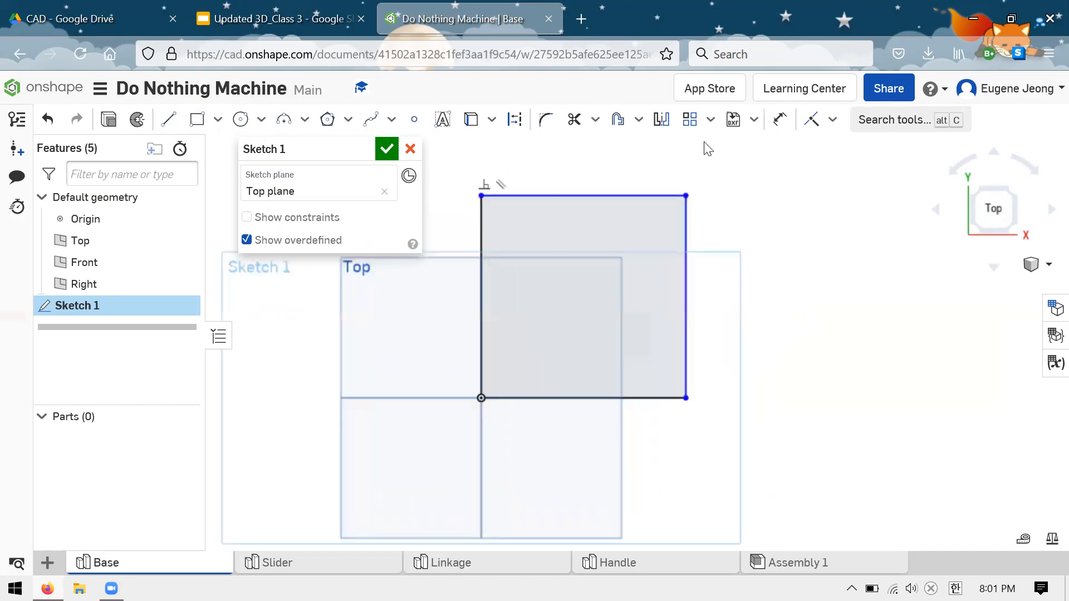
pyautogui.click(217, 119)
pyautogui.click(218, 119)
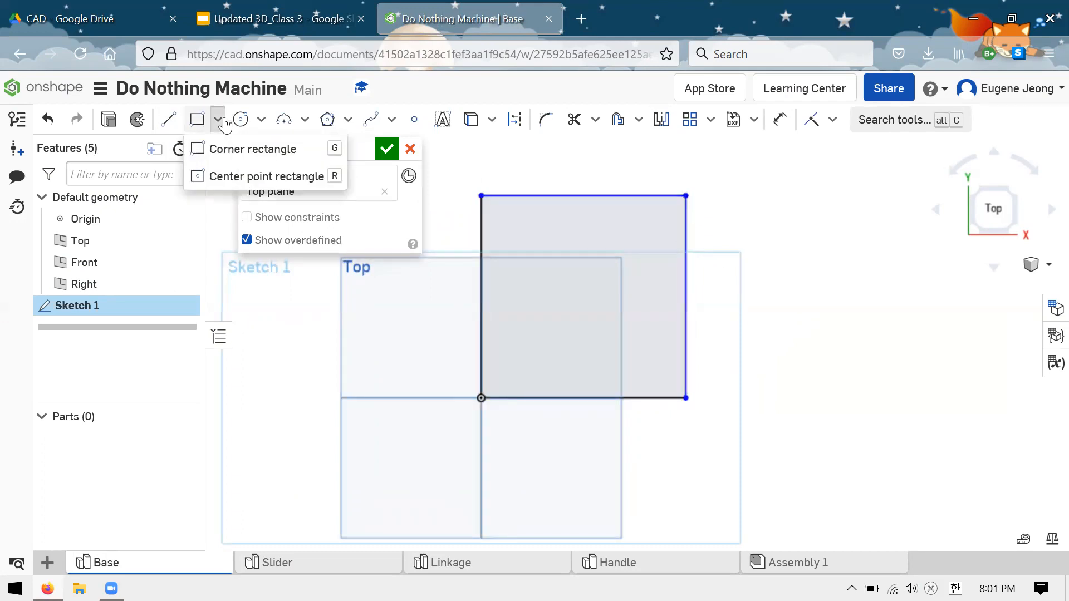
pyautogui.click(223, 122)
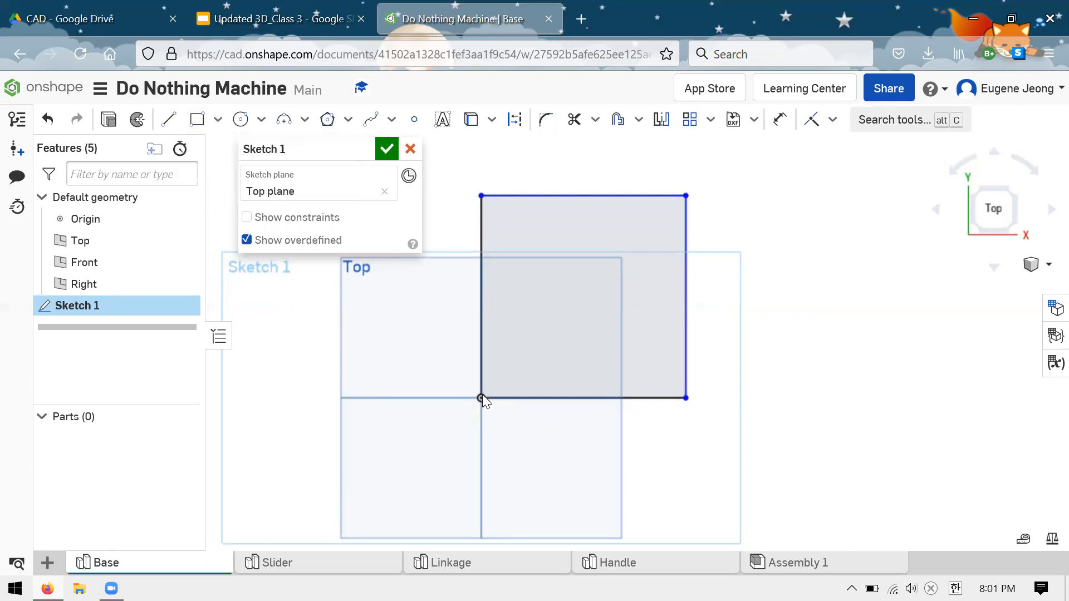
# - Make the rectangle's bottom and left edges equal, then shrink the resulting square by moving its geometry toward the origin
pyautogui.scroll(-1, 679, 267)
pyautogui.scroll(1, 622, 226)
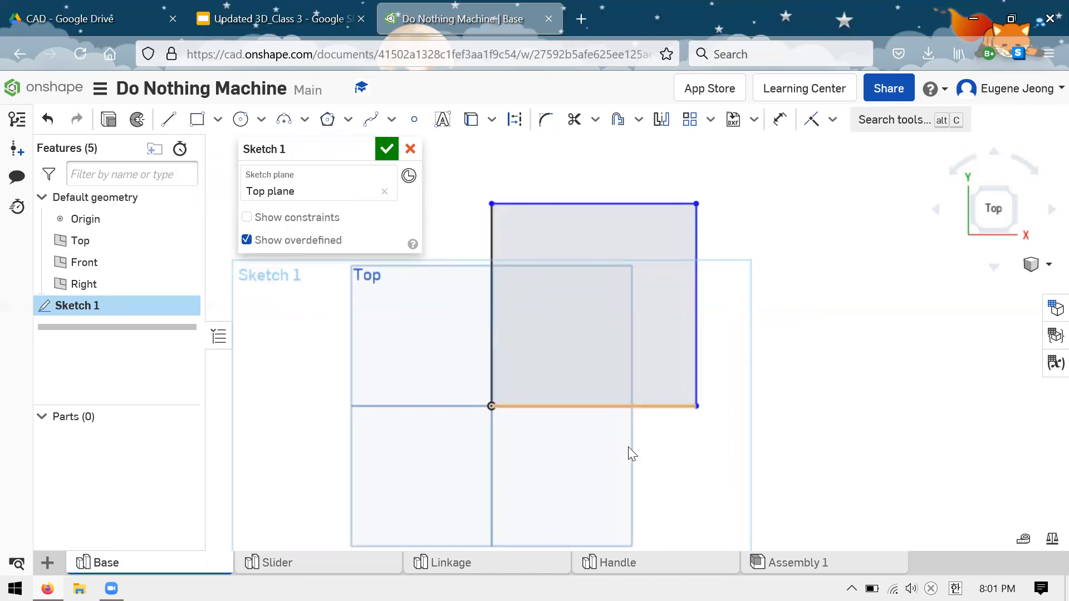
pyautogui.click(678, 408)
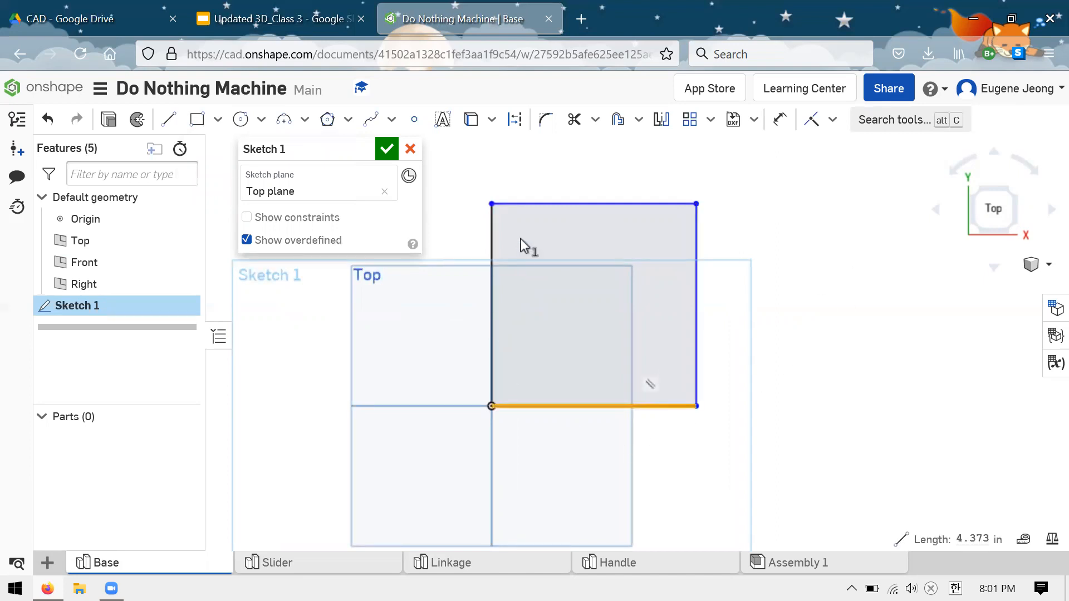
pyautogui.click(491, 231)
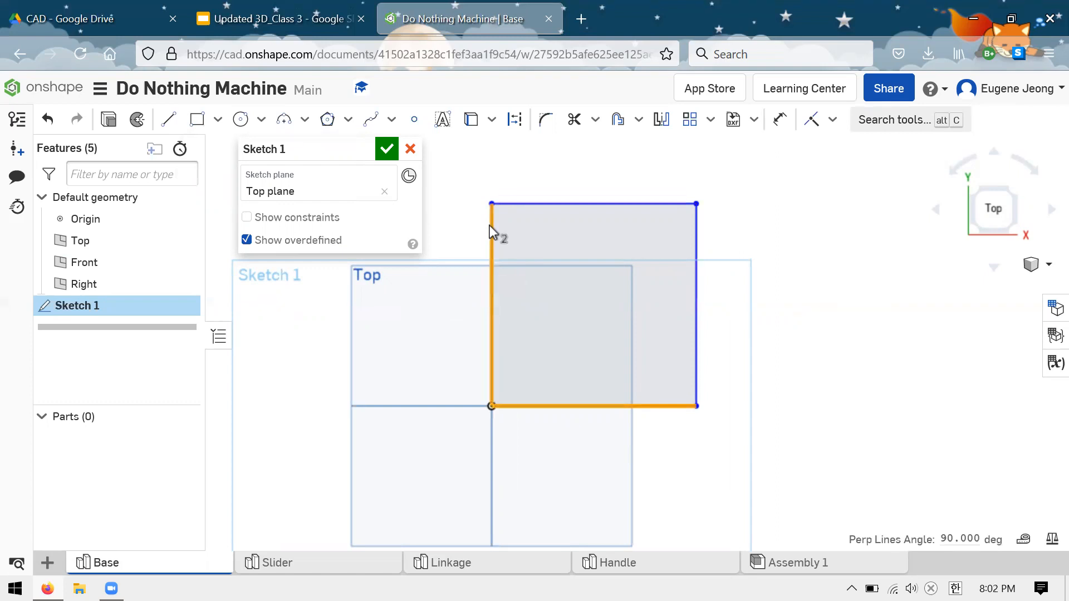
pyautogui.click(831, 119)
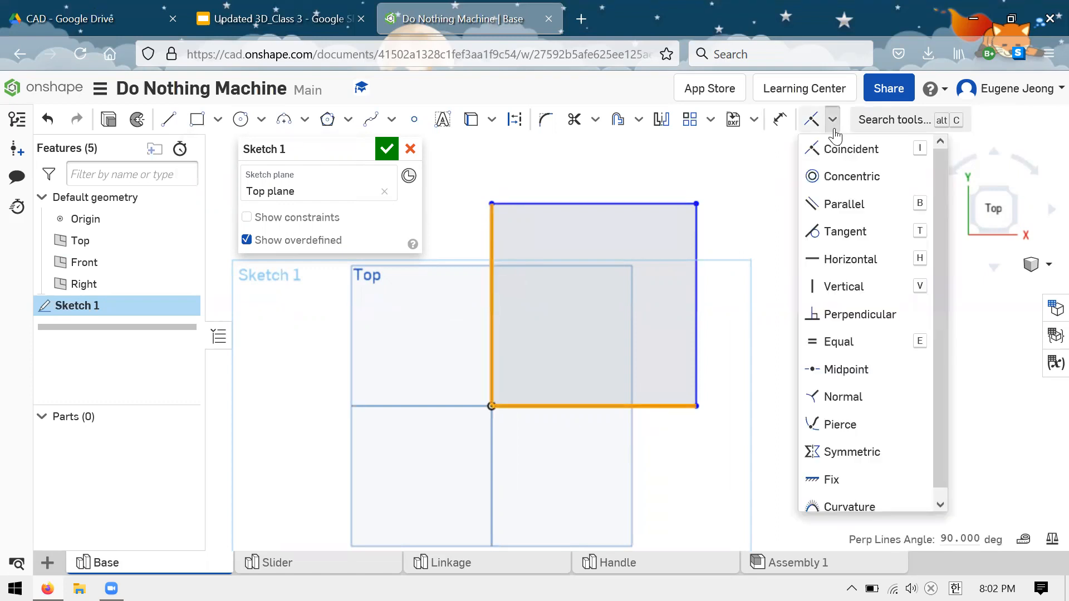
pyautogui.click(811, 341)
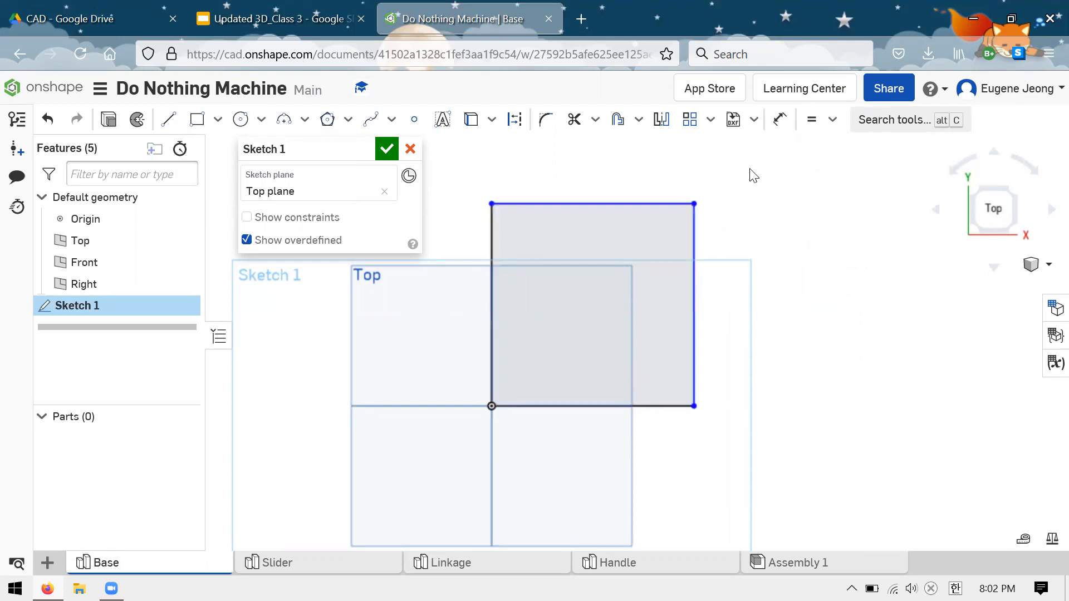
pyautogui.moveTo(533, 341)
pyautogui.mouseDown()
pyautogui.moveTo(680, 241)
pyautogui.moveTo(632, 323)
pyautogui.moveTo(767, 222)
pyautogui.moveTo(762, 166)
pyautogui.moveTo(649, 264)
pyautogui.moveTo(720, 191)
pyautogui.moveTo(661, 225)
pyautogui.mouseUp()
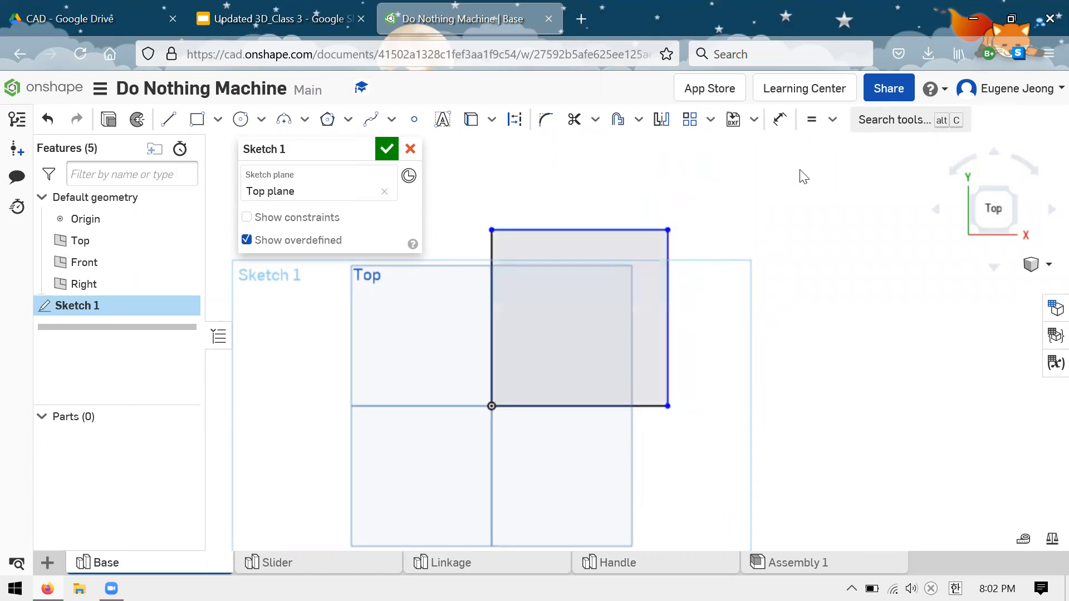
# - Dimension the square's vertical side at 2 in and finish the sketch
pyautogui.click(779, 119)
pyautogui.click(669, 267)
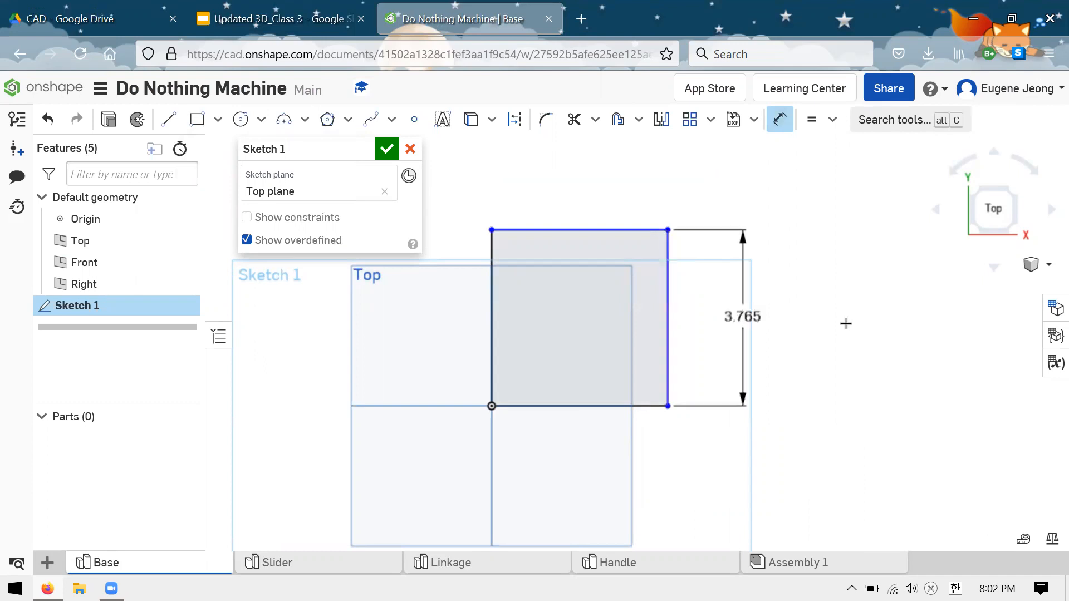
pyautogui.click(723, 285)
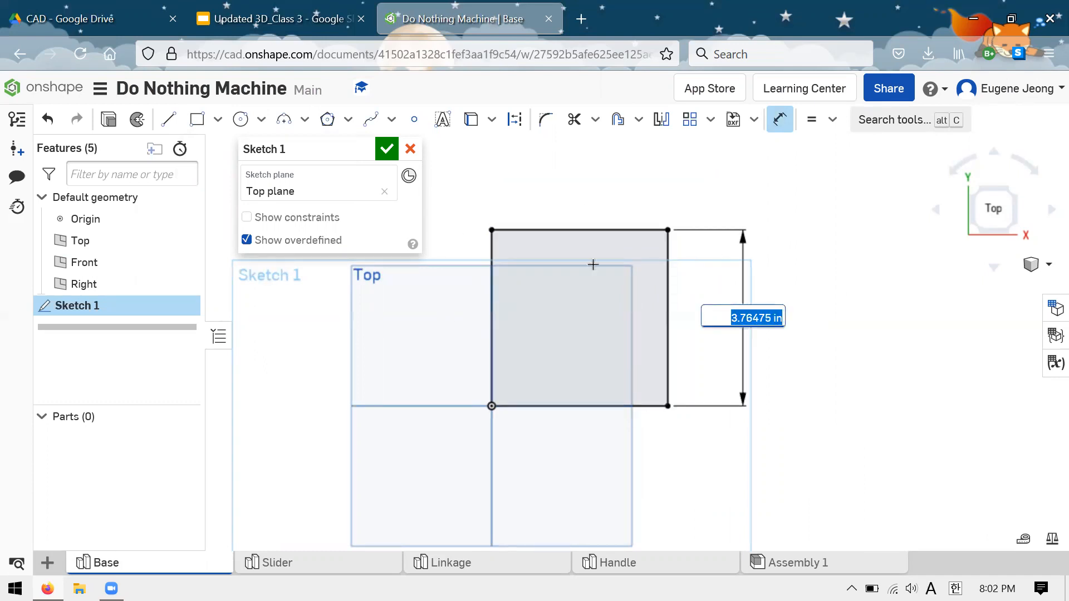
pyautogui.scroll(-2, 607, 259)
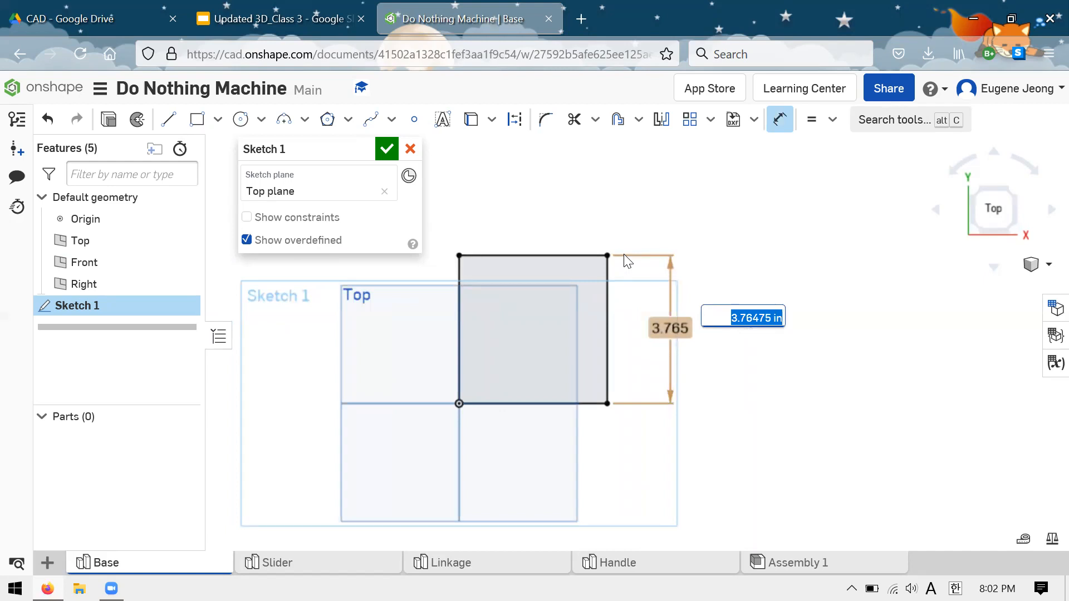
pyautogui.press('Return')
pyautogui.scroll(1, 489, 307)
pyautogui.scroll(-1, 490, 307)
pyautogui.scroll(3, 432, 329)
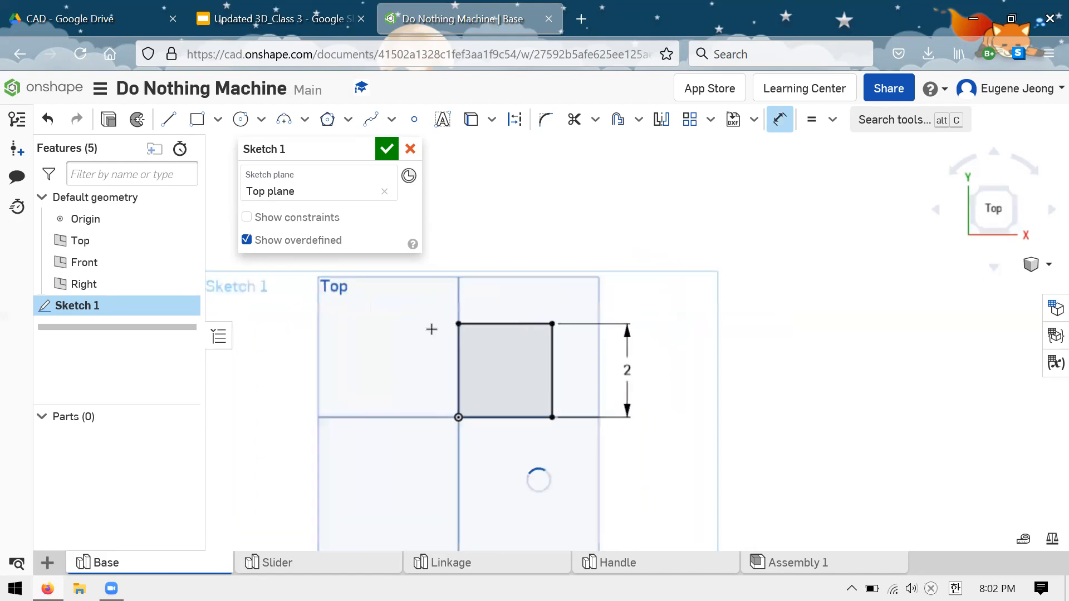
pyautogui.scroll(-3, 642, 312)
pyautogui.scroll(1, 668, 311)
pyautogui.scroll(3, 700, 295)
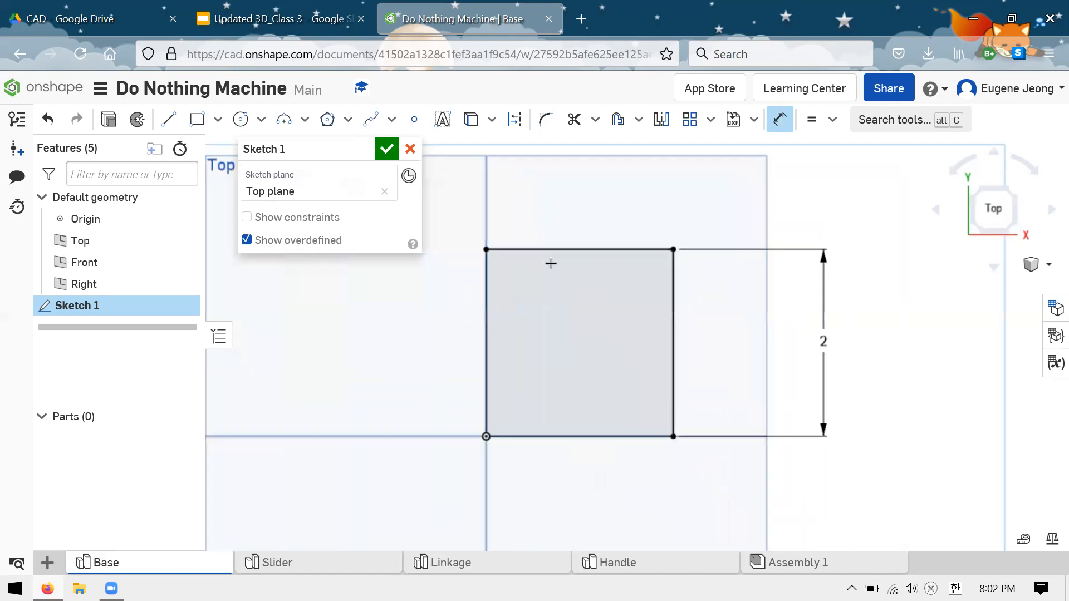
pyautogui.click(387, 149)
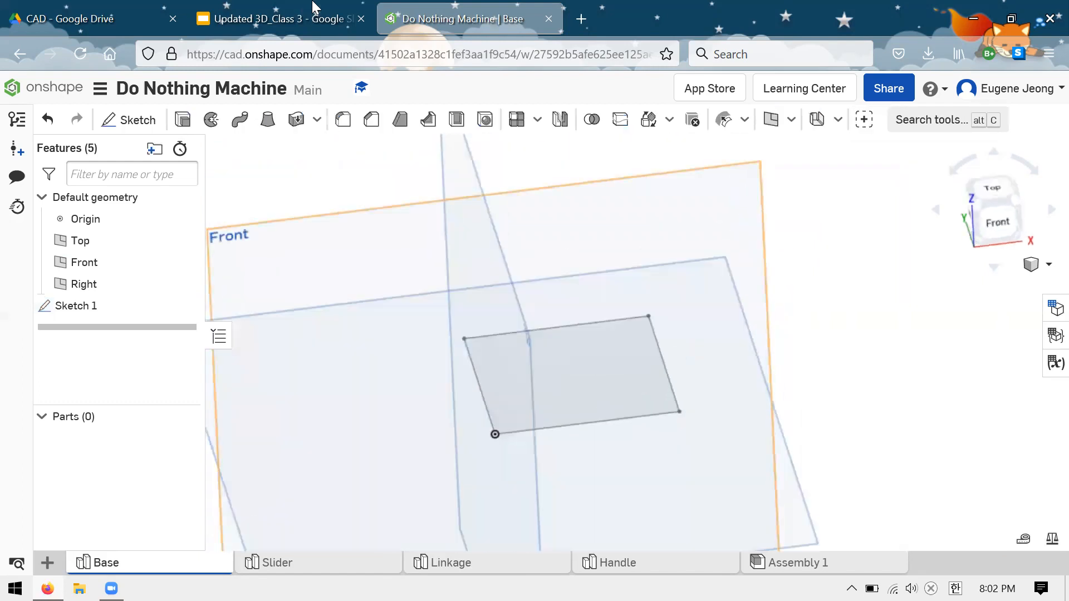
# - Check the reference picture in Google Slides, then return to Onshape and extrude the square as a new solid 0.5 in deep
pyautogui.click(276, 19)
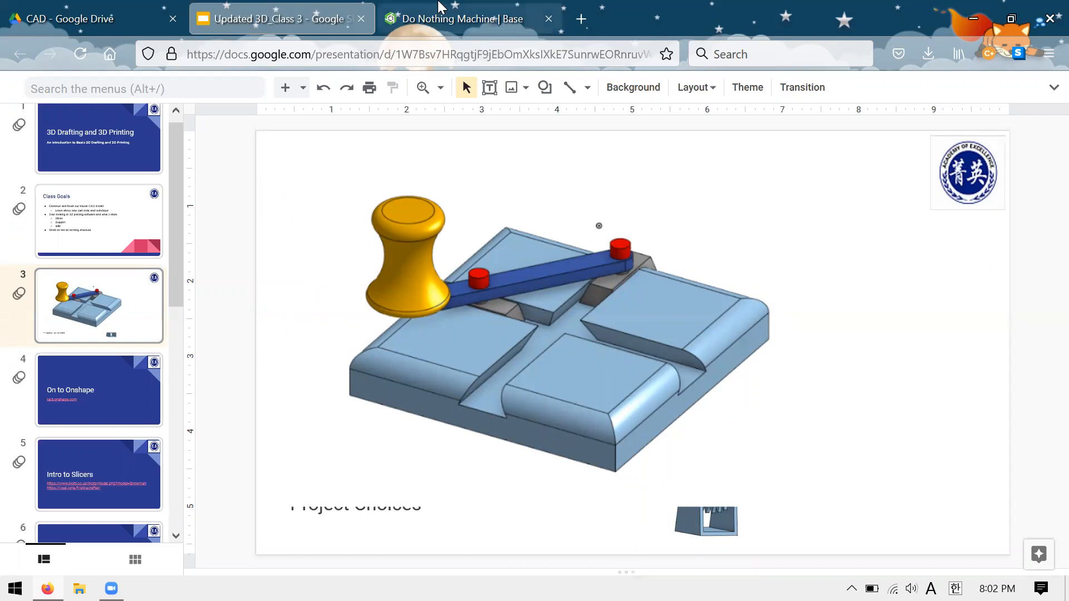
pyautogui.click(440, 21)
pyautogui.click(183, 119)
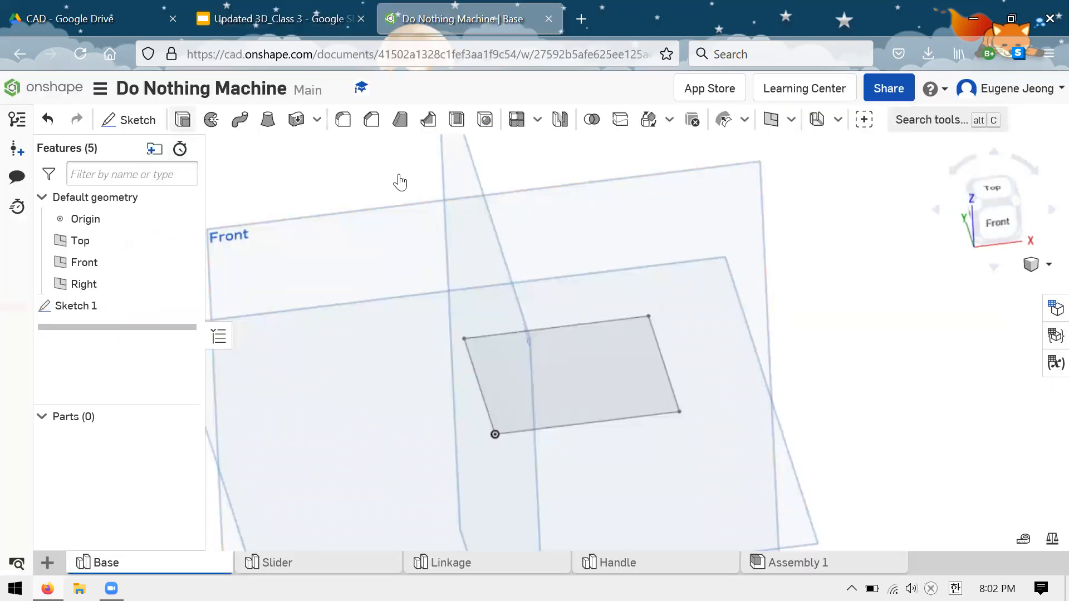
pyautogui.click(629, 365)
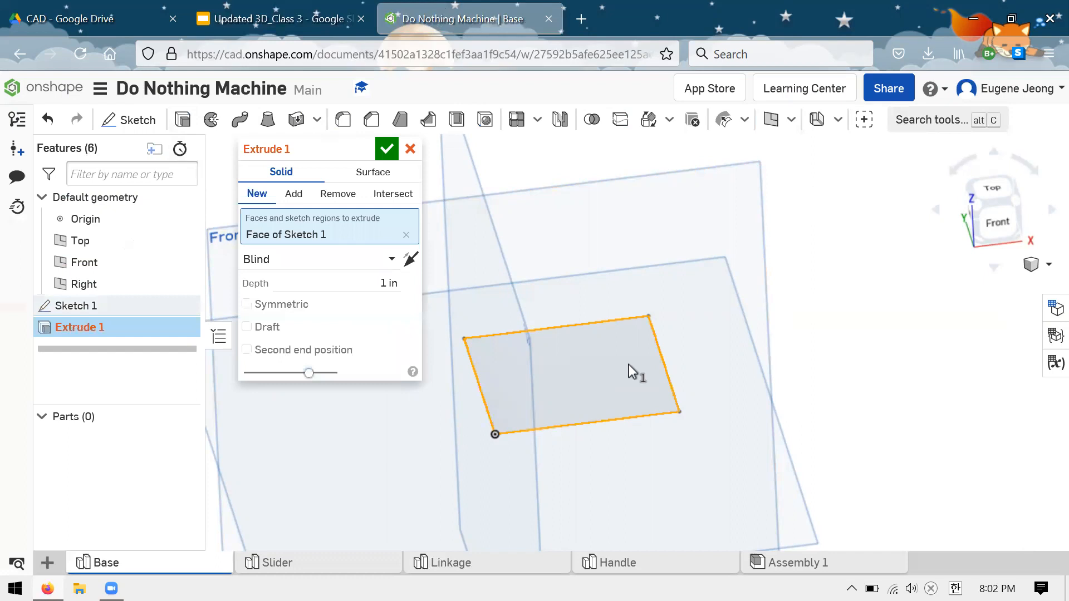
pyautogui.click(359, 285)
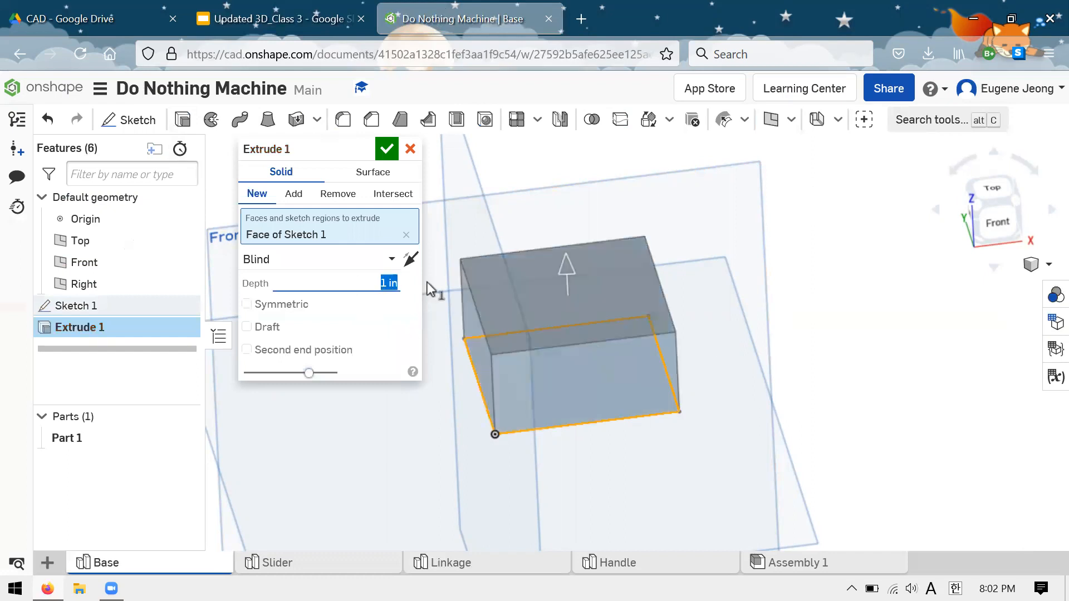
pyautogui.write('0.5')
pyautogui.press('Return')
pyautogui.click(387, 148)
# - Compare the extruded base block in Onshape with the Do Nothing Machine picture in Google Slides, examining the dovetail channels and rounded edges
pyautogui.moveTo(746, 451); pyautogui.dragTo(690, 462, button='right')
pyautogui.click(328, 12)
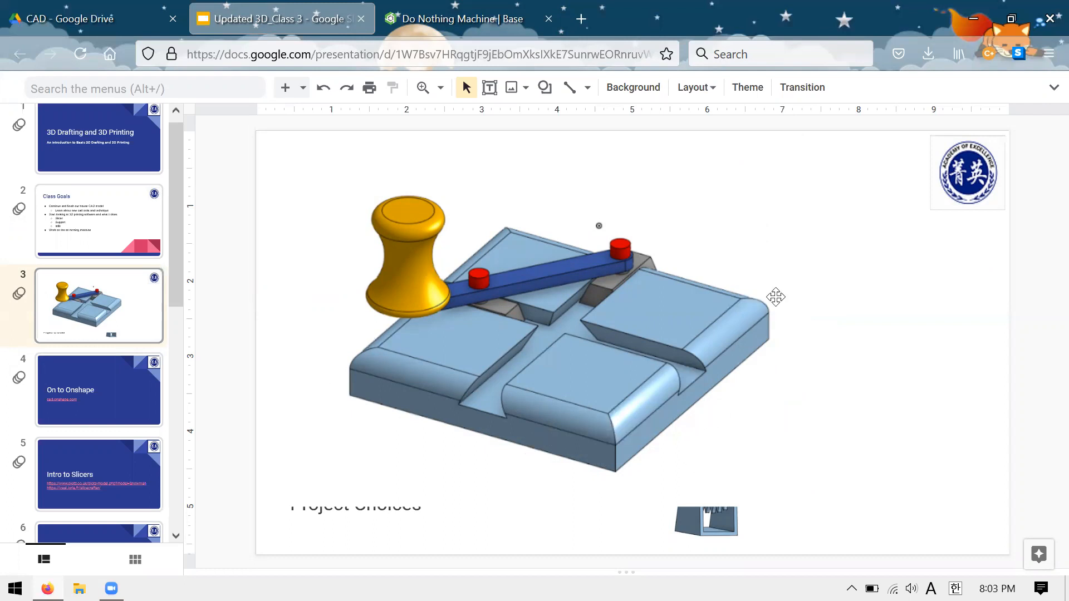
pyautogui.click(439, 7)
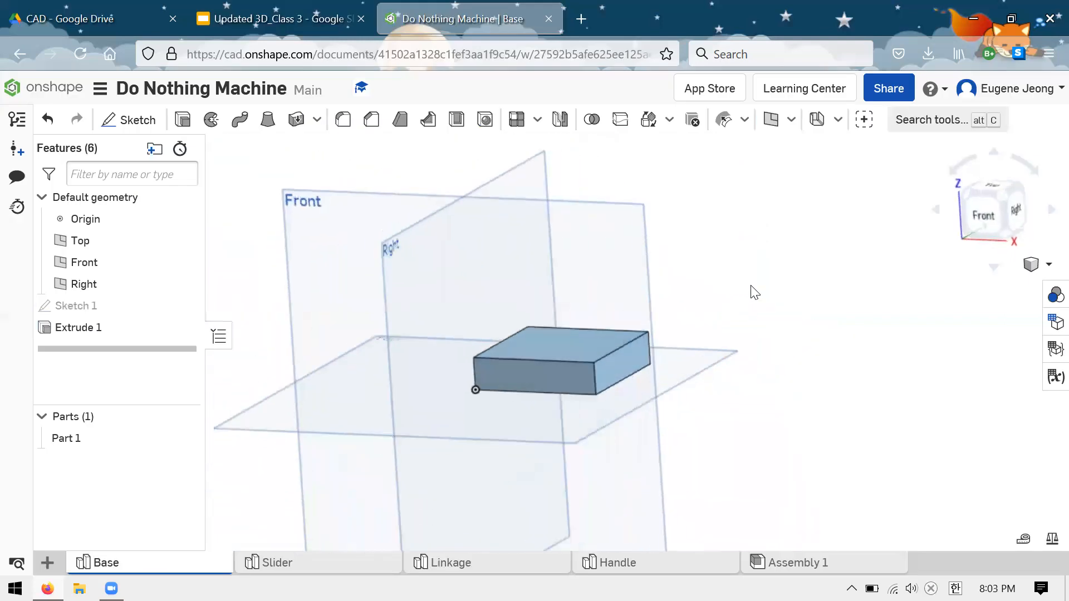
pyautogui.scroll(2, 801, 349)
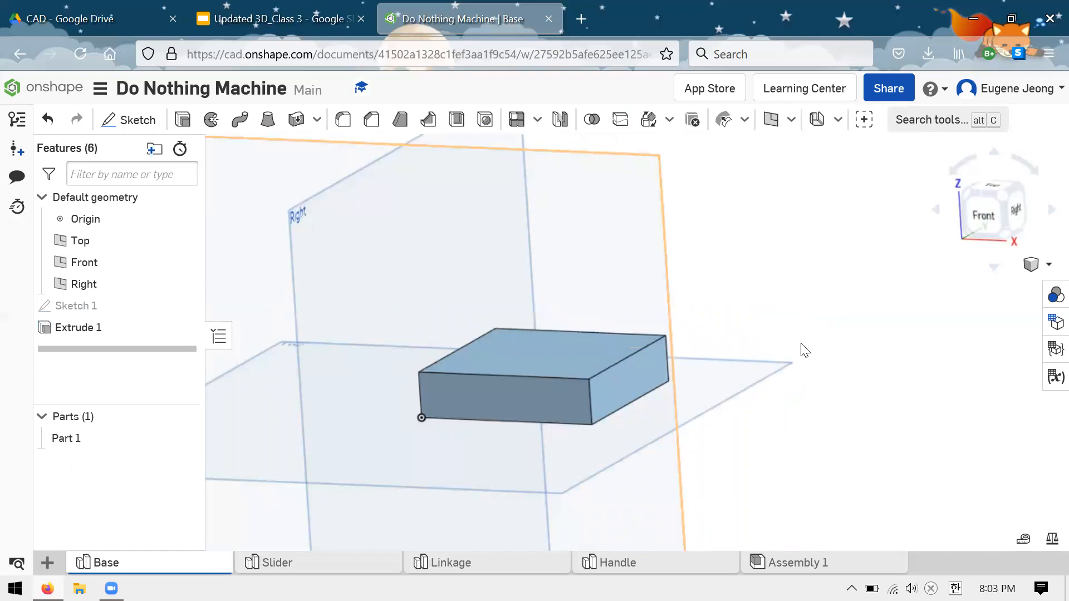
pyautogui.click(300, 7)
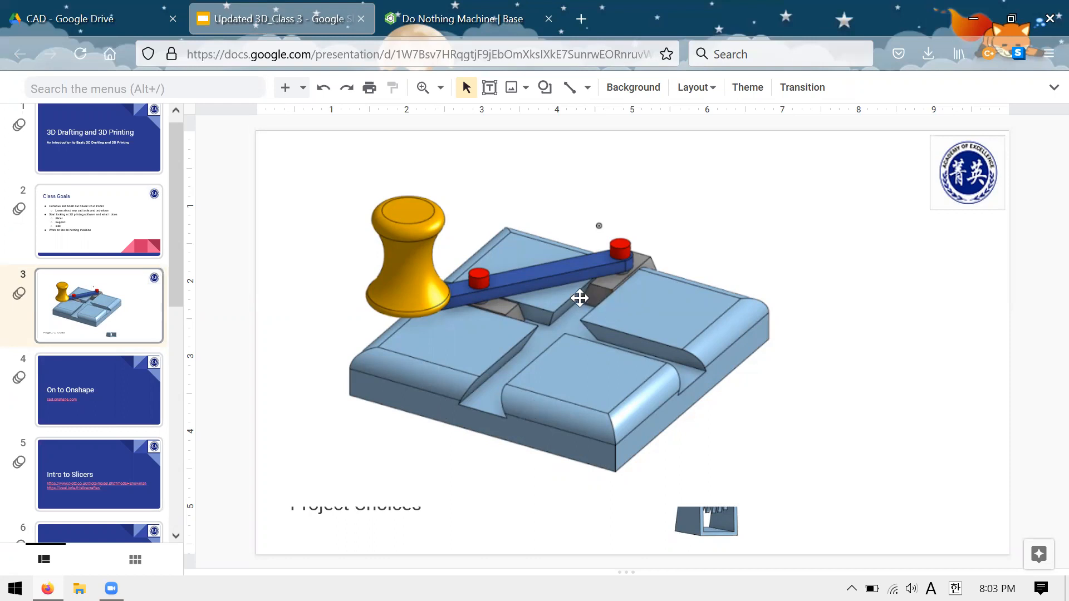
pyautogui.click(460, 7)
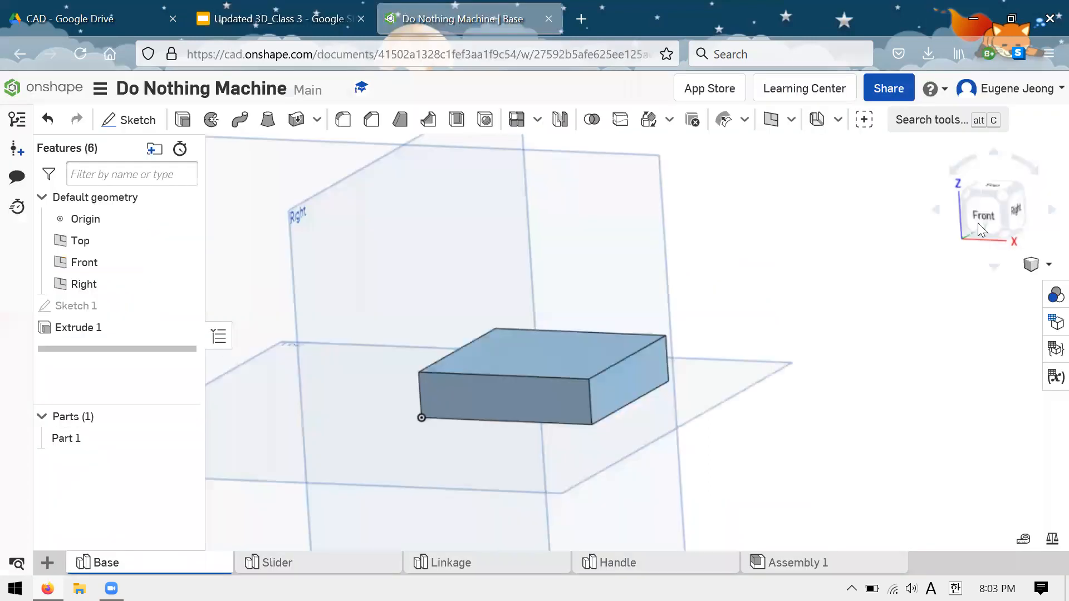
# - Start a new sketch on the Front plane and view the sketch plane straight on
pyautogui.hotkey('shift', '1')
pyautogui.scroll(-5, 537, 384)
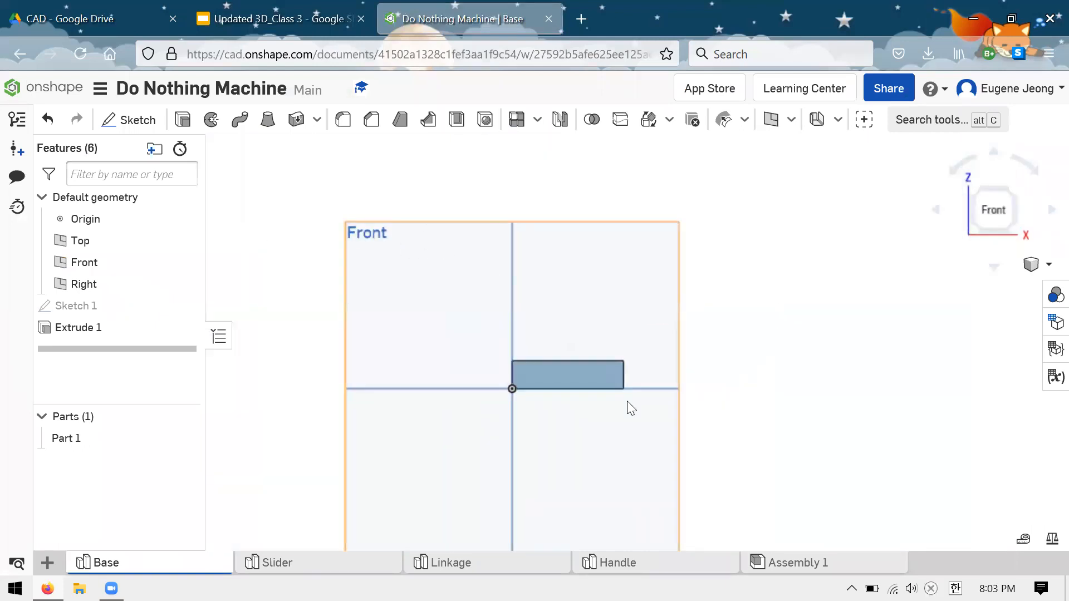
pyautogui.scroll(3, 556, 233)
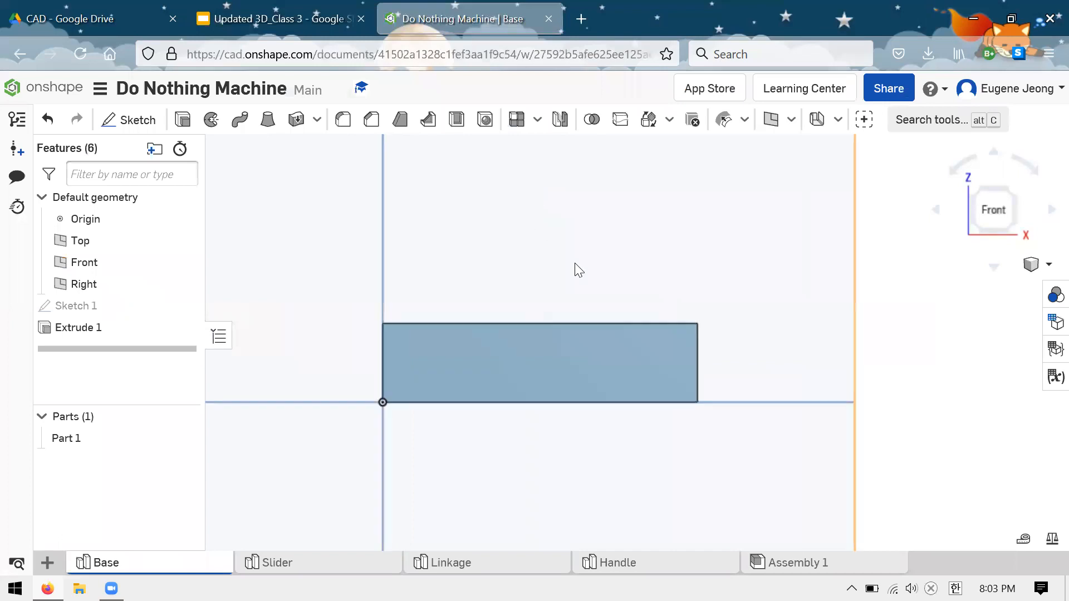
pyautogui.click(134, 121)
pyautogui.click(737, 252)
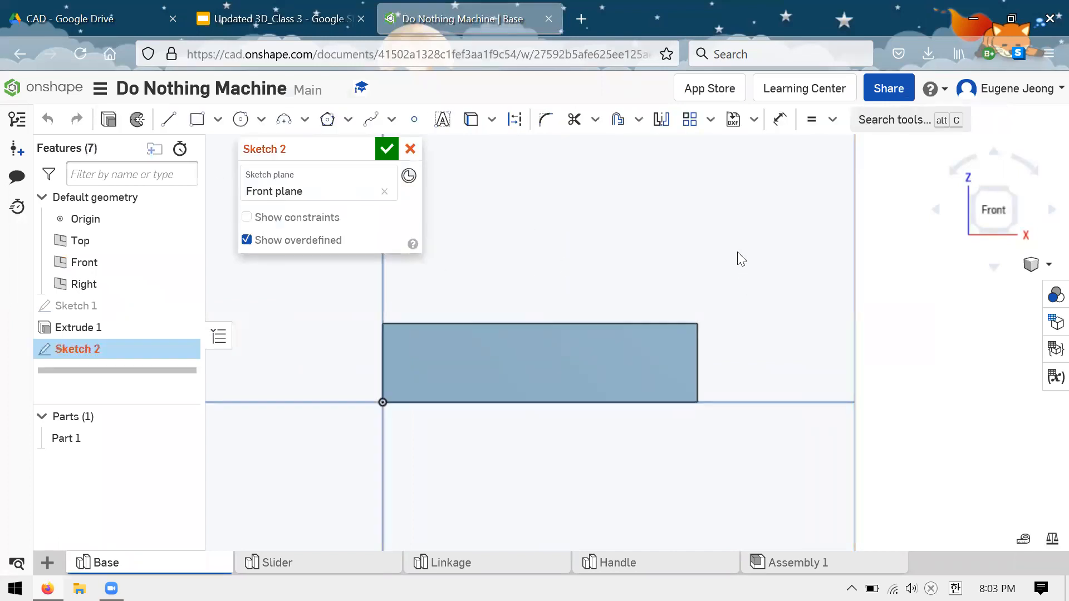
pyautogui.moveTo(747, 234); pyautogui.dragTo(725, 234, button='right')
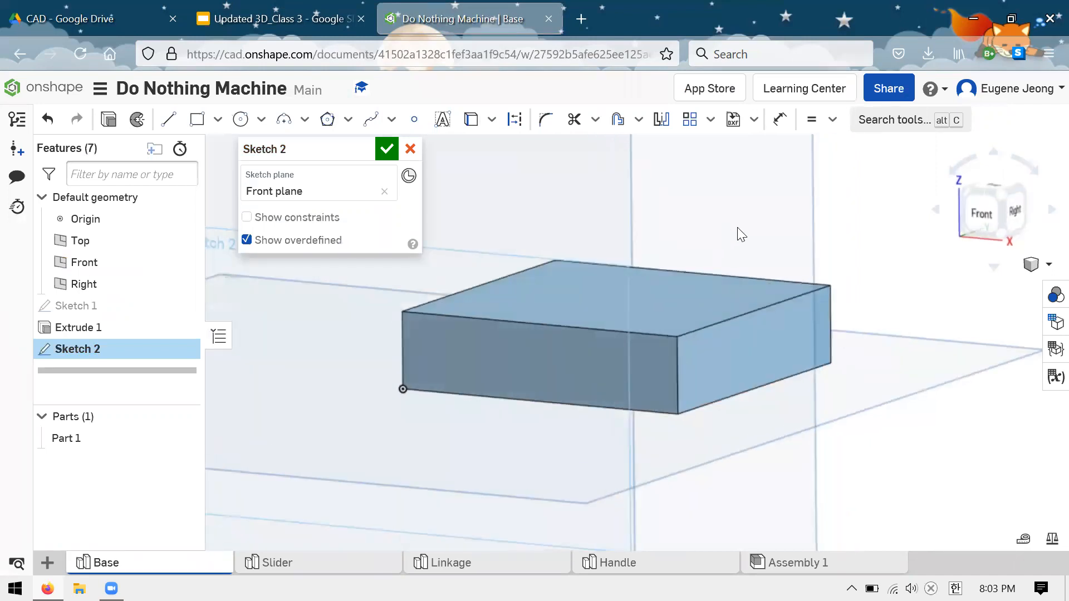
pyautogui.scroll(-5, 742, 234)
pyautogui.scroll(3, 663, 233)
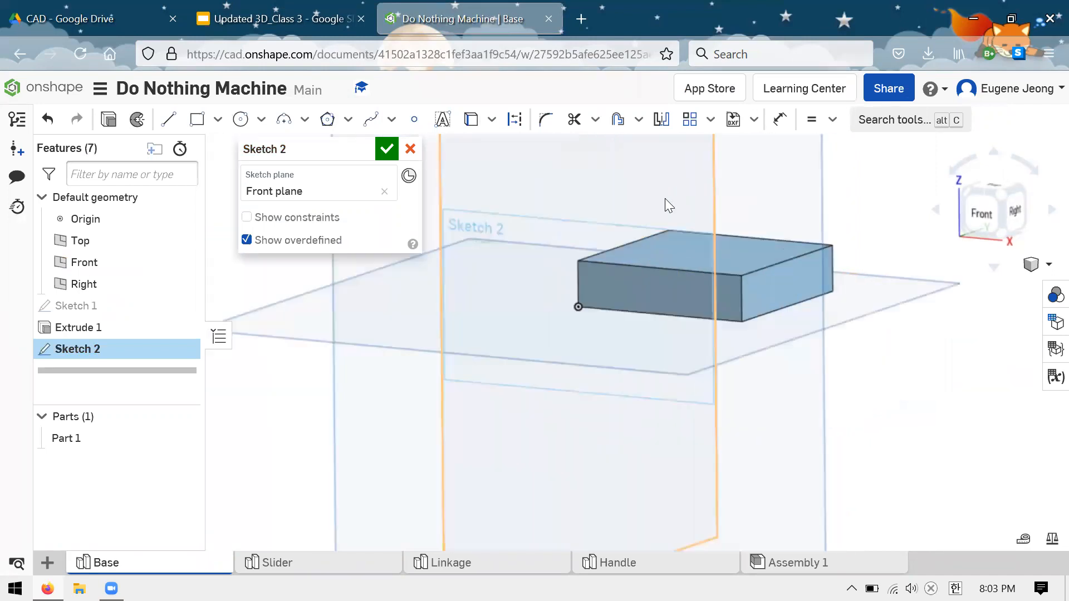
pyautogui.scroll(2, 666, 198)
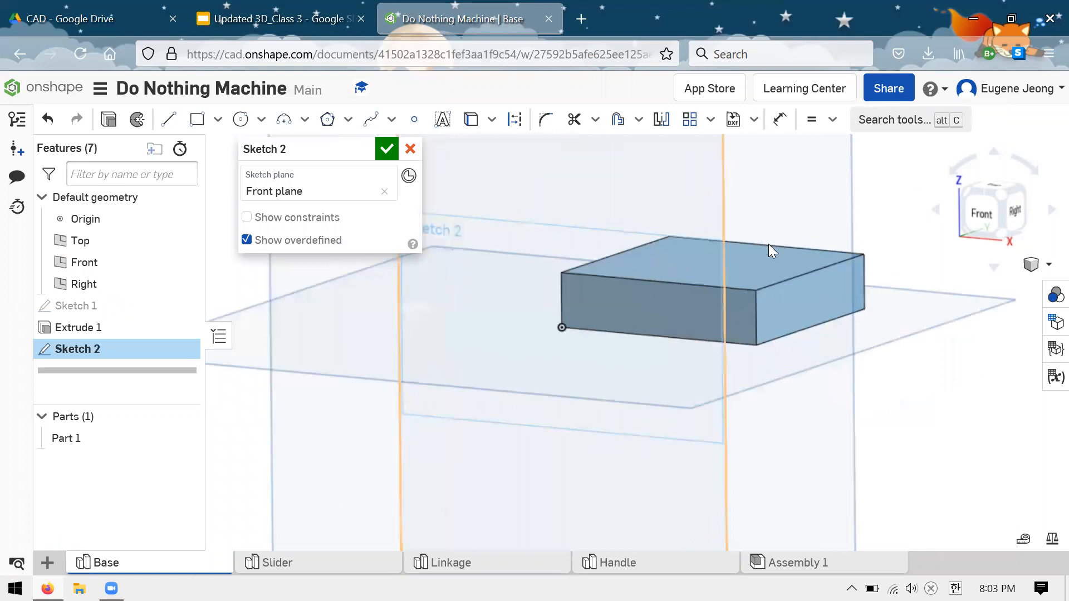
pyautogui.press('n')
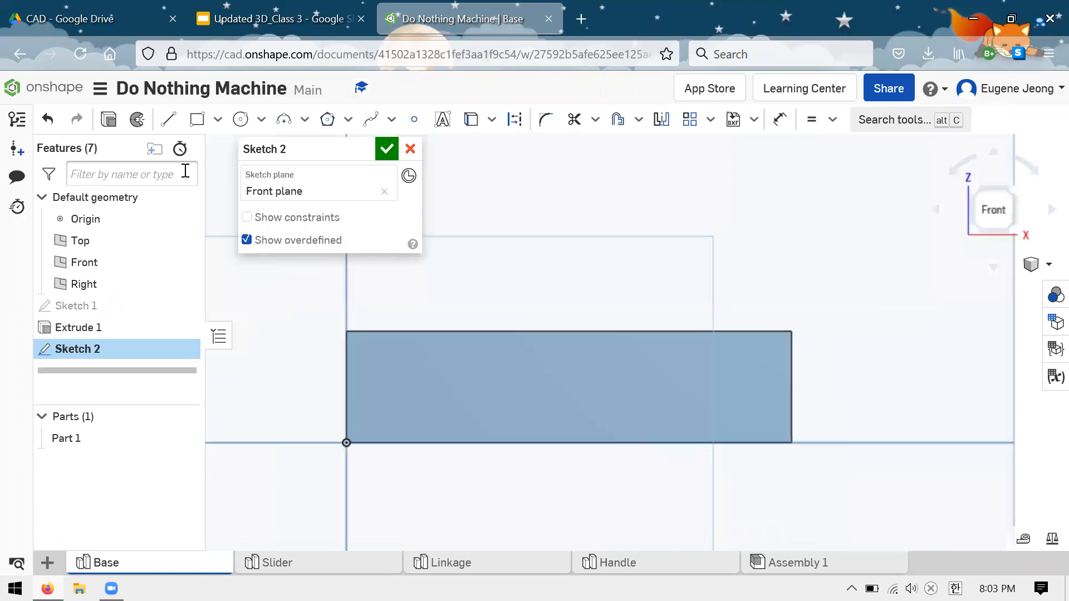
# - Sketch a closed trapezoid of four lines above the block's front face, and delete it
pyautogui.click(168, 119)
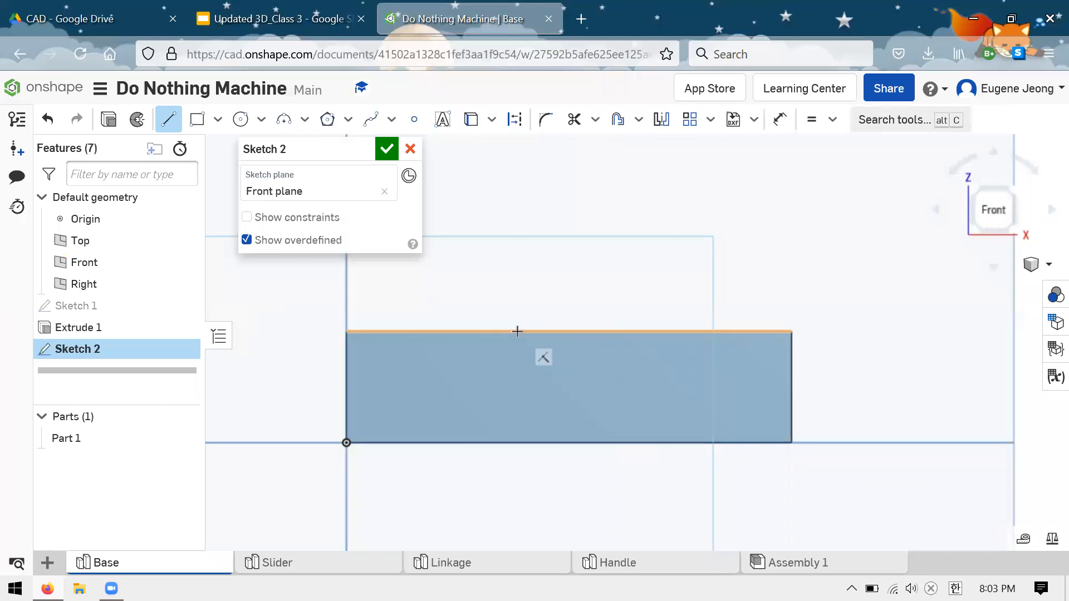
pyautogui.click(559, 215)
pyautogui.click(500, 291)
pyautogui.click(683, 291)
pyautogui.click(624, 220)
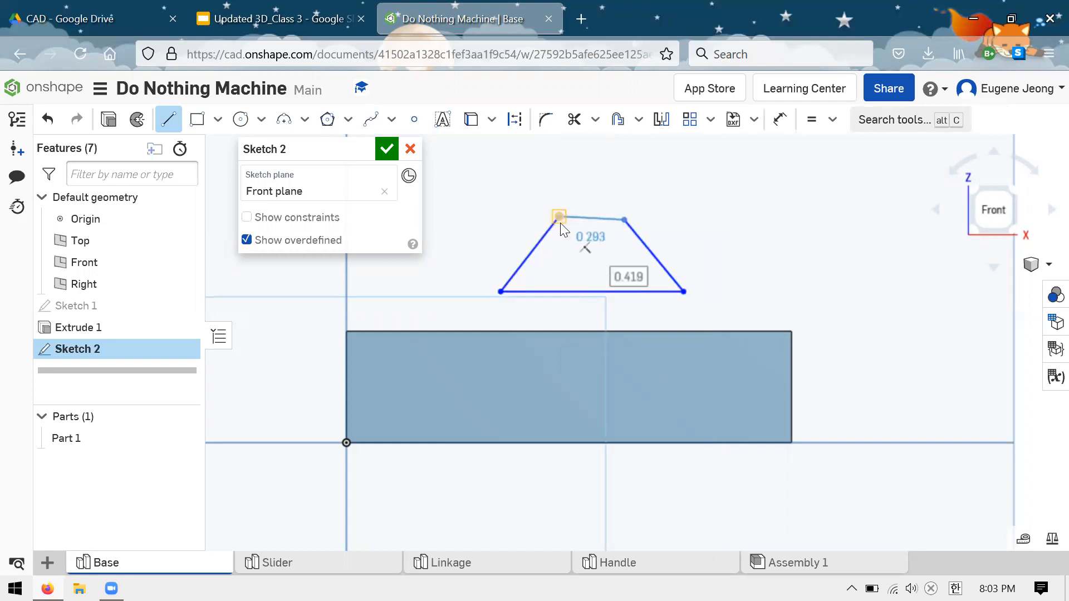
pyautogui.click(559, 223)
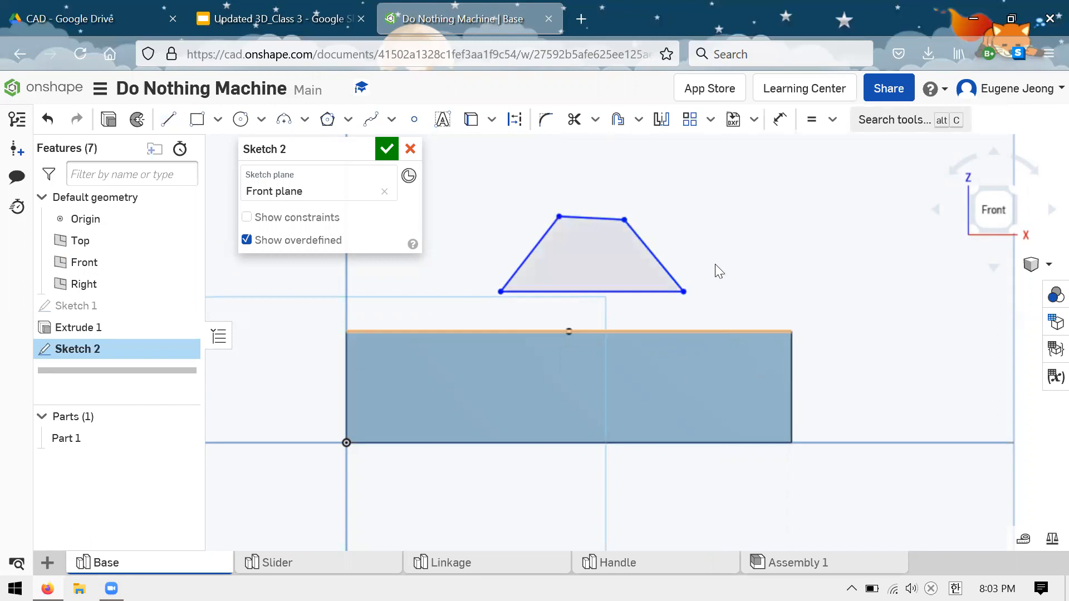
pyautogui.moveTo(728, 307); pyautogui.dragTo(462, 193)
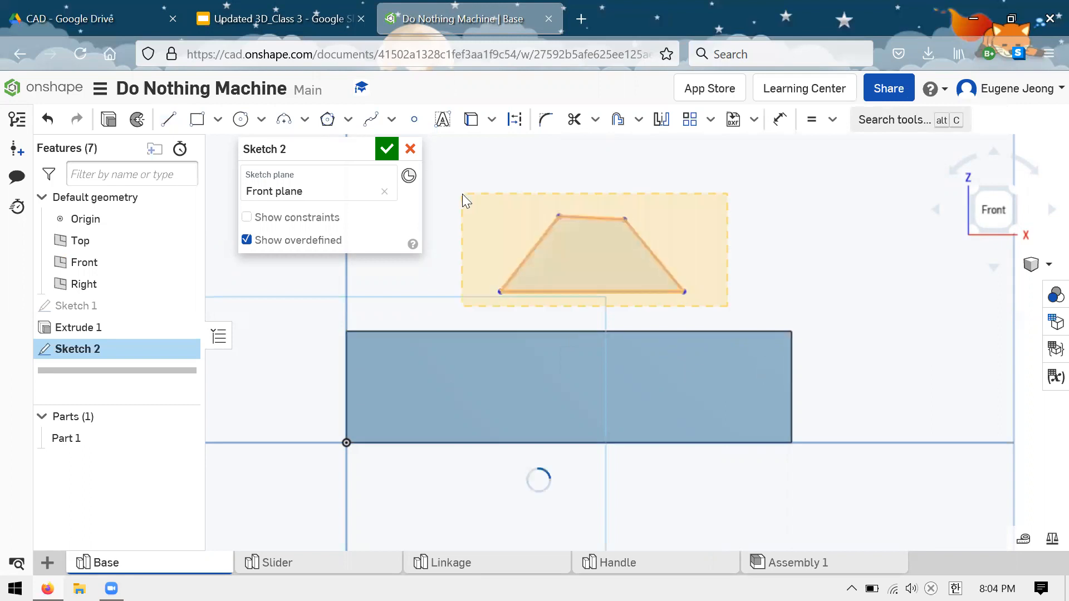
pyautogui.press('Delete')
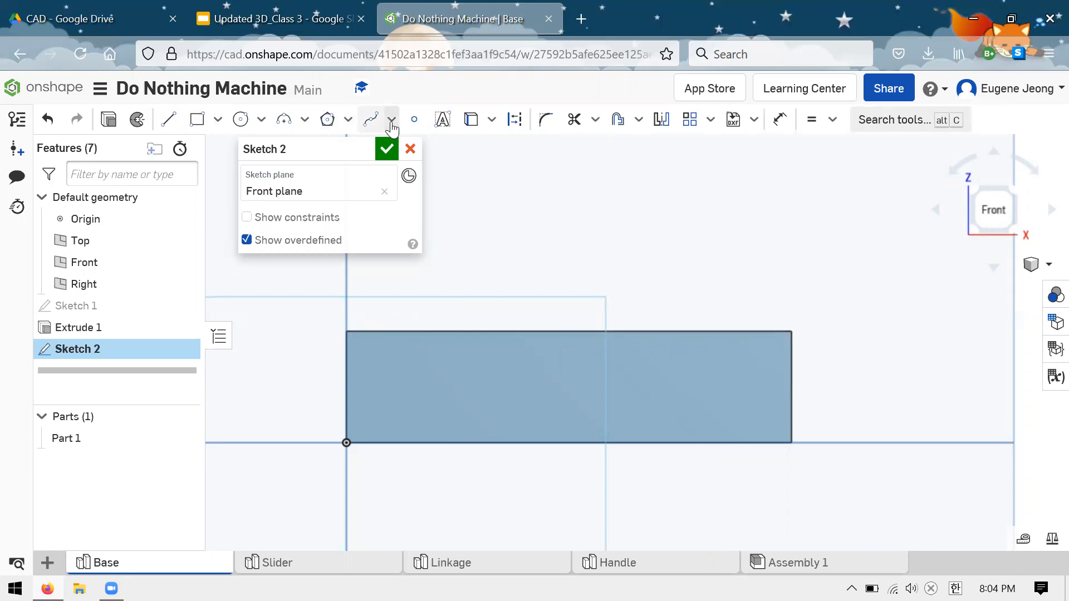
# - Hide the base block to examine the empty sketch plane, show it again, and return to the straight-on sketch view
pyautogui.moveTo(709, 264); pyautogui.dragTo(833, 304, button='right')
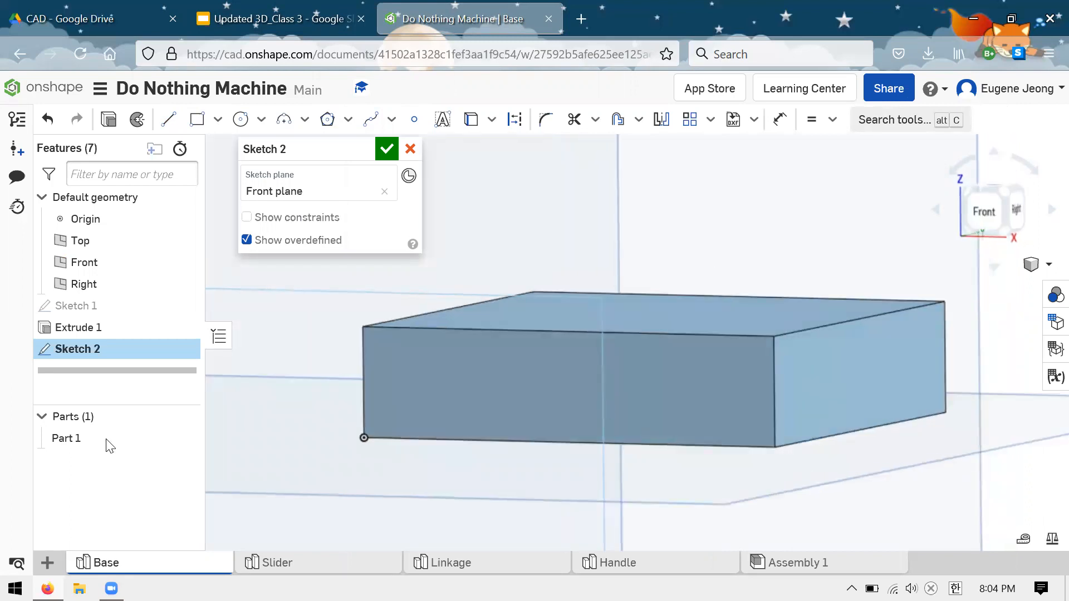
pyautogui.click(180, 441)
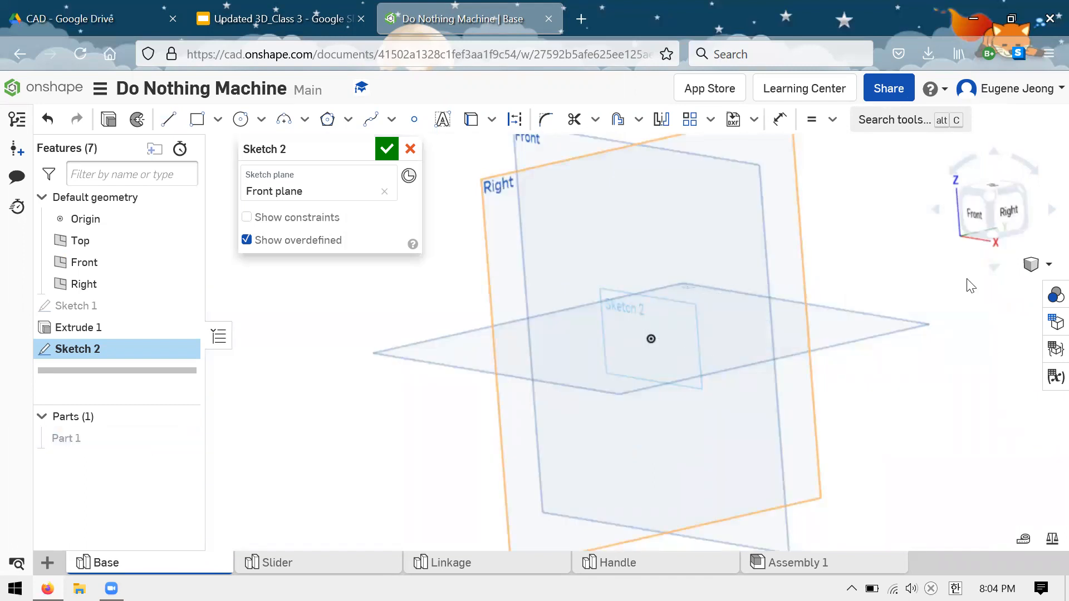
pyautogui.press('n')
pyautogui.moveTo(184, 443)
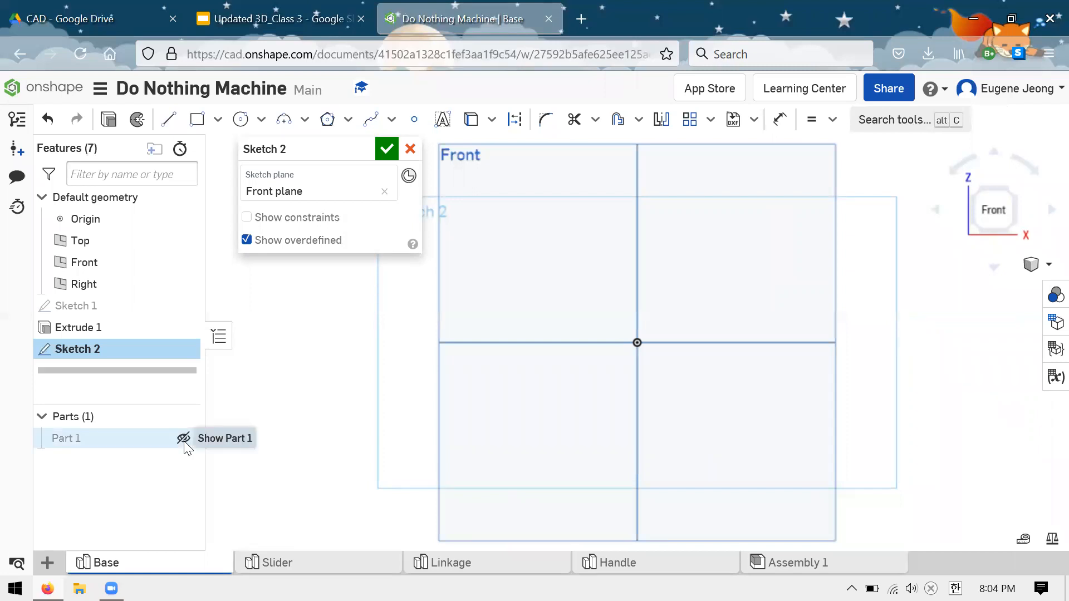
pyautogui.click(184, 440)
pyautogui.moveTo(525, 394); pyautogui.dragTo(629, 393, button='right')
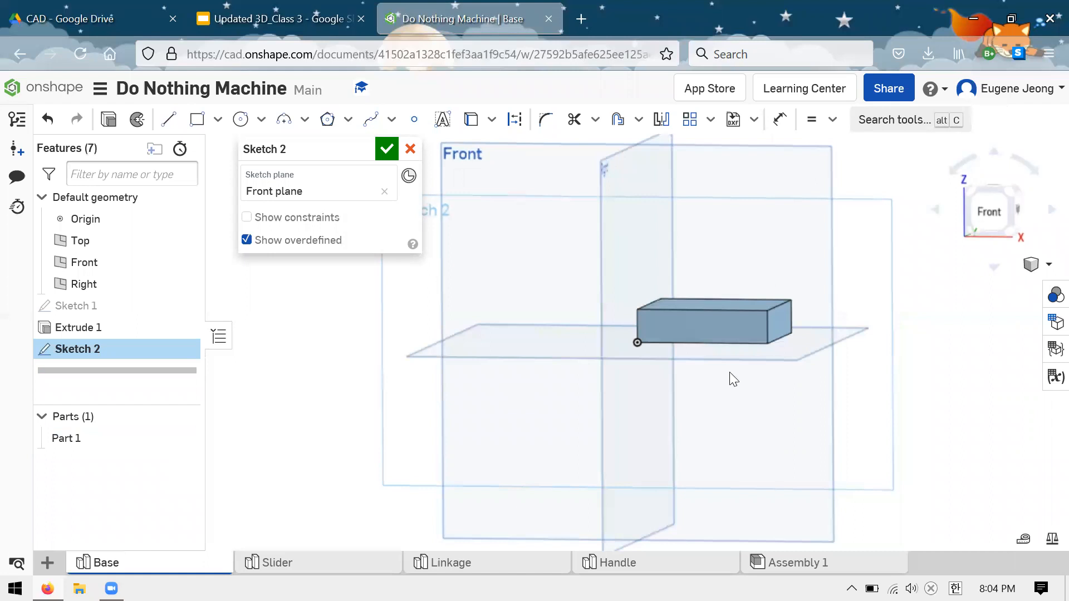
pyautogui.moveTo(729, 372); pyautogui.dragTo(845, 289, button='right')
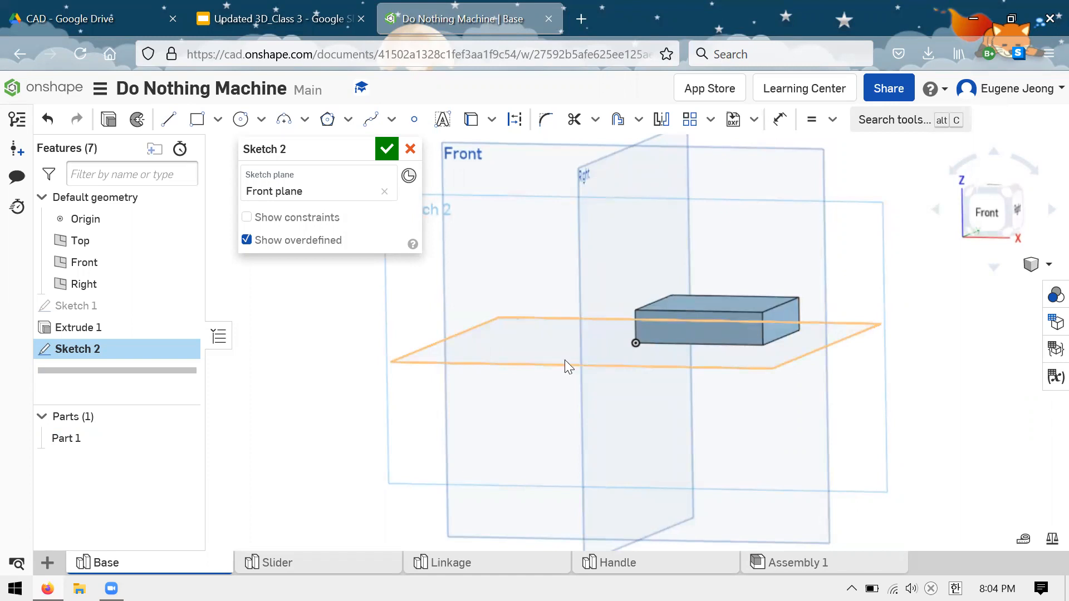
pyautogui.press('n')
pyautogui.press('f')
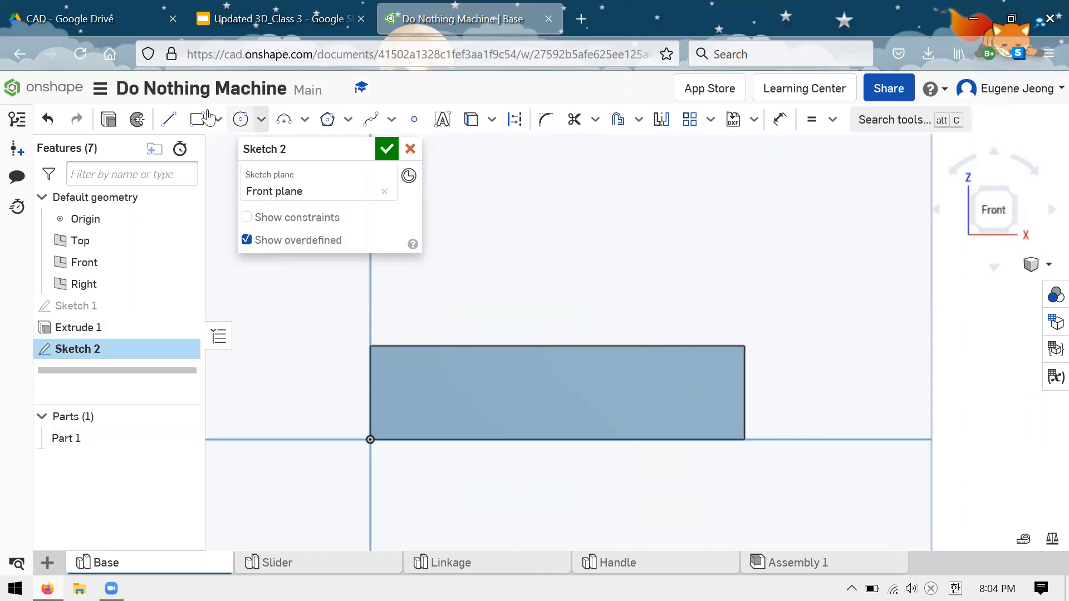
# - Sketch a vertical line about 0.285 in long down from the block's upper edge, test moving it sideways, and delete it
pyautogui.click(168, 119)
pyautogui.click(462, 346)
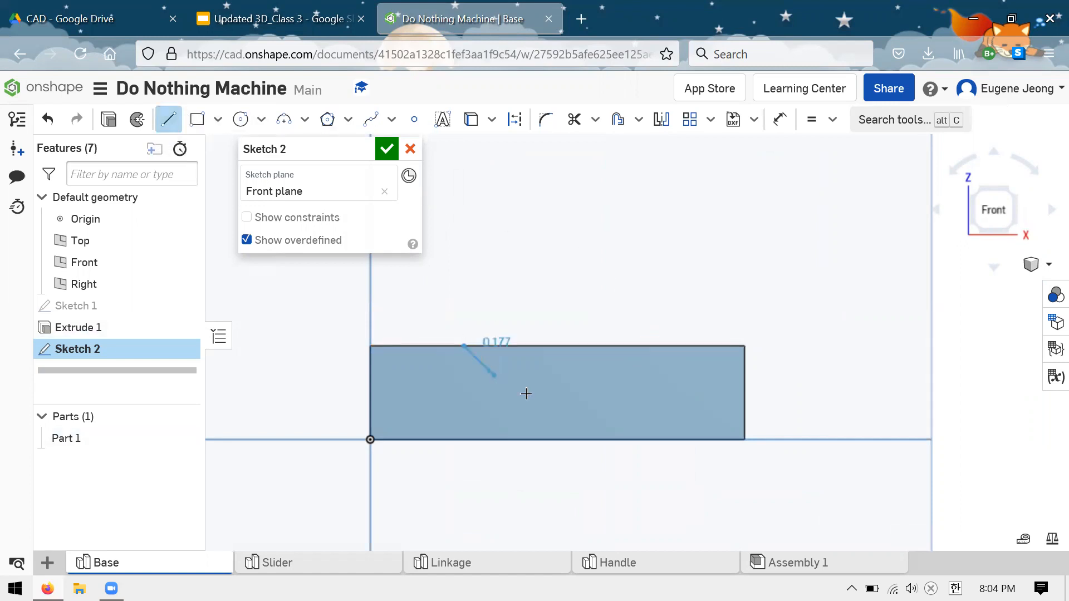
pyautogui.click(463, 400)
pyautogui.press('Escape')
pyautogui.scroll(2, 461, 302)
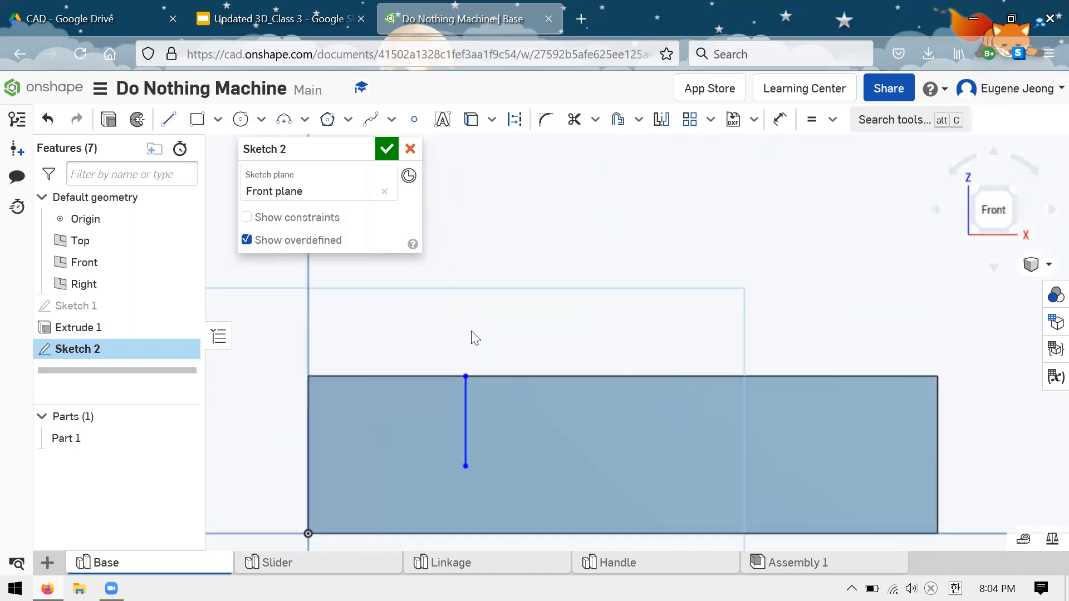
pyautogui.moveTo(464, 381)
pyautogui.mouseDown()
pyautogui.moveTo(537, 362)
pyautogui.moveTo(601, 370)
pyautogui.moveTo(416, 380)
pyautogui.moveTo(813, 389)
pyautogui.moveTo(531, 389)
pyautogui.mouseUp()
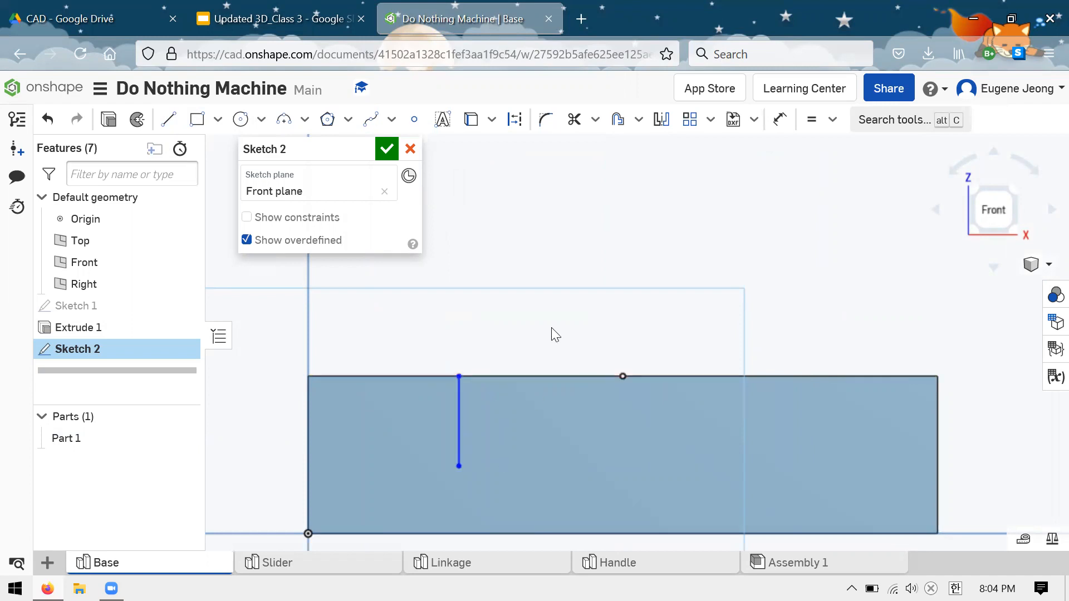
pyautogui.moveTo(537, 356); pyautogui.dragTo(588, 315, button='right')
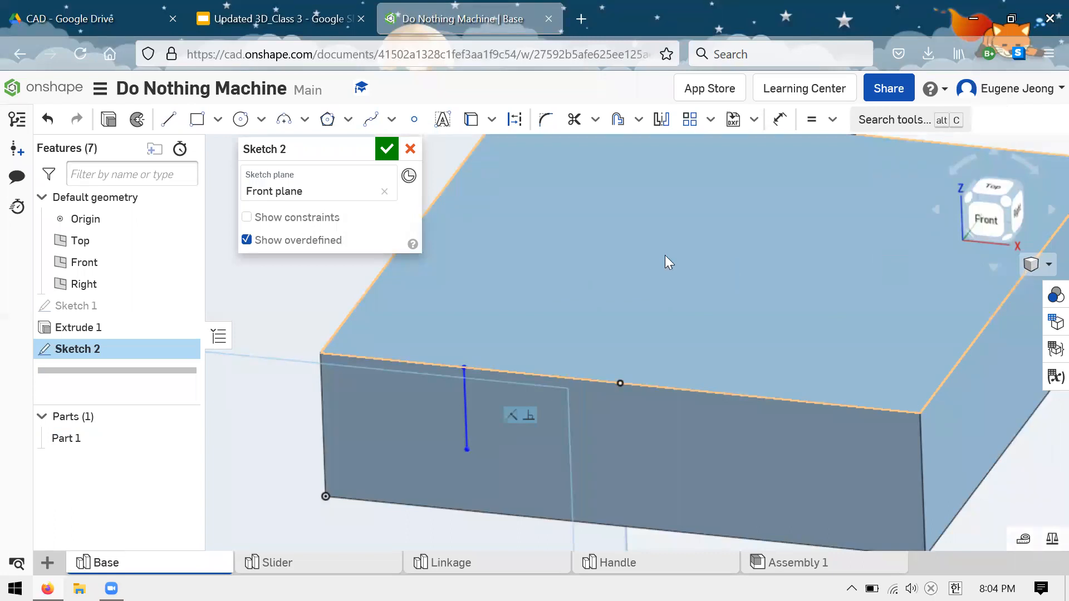
pyautogui.press('n')
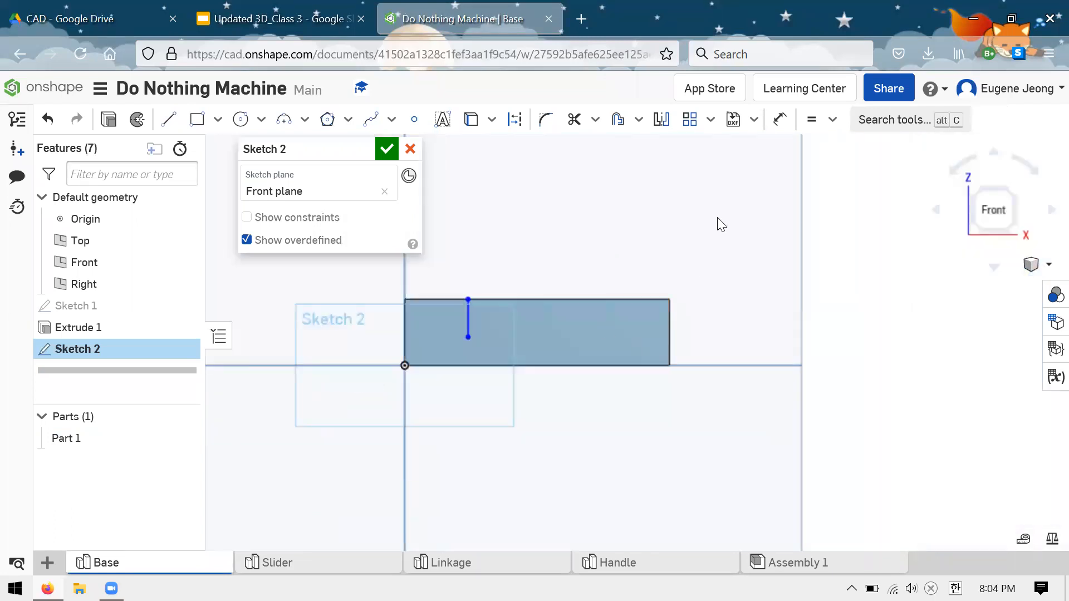
pyautogui.moveTo(566, 359); pyautogui.dragTo(486, 243)
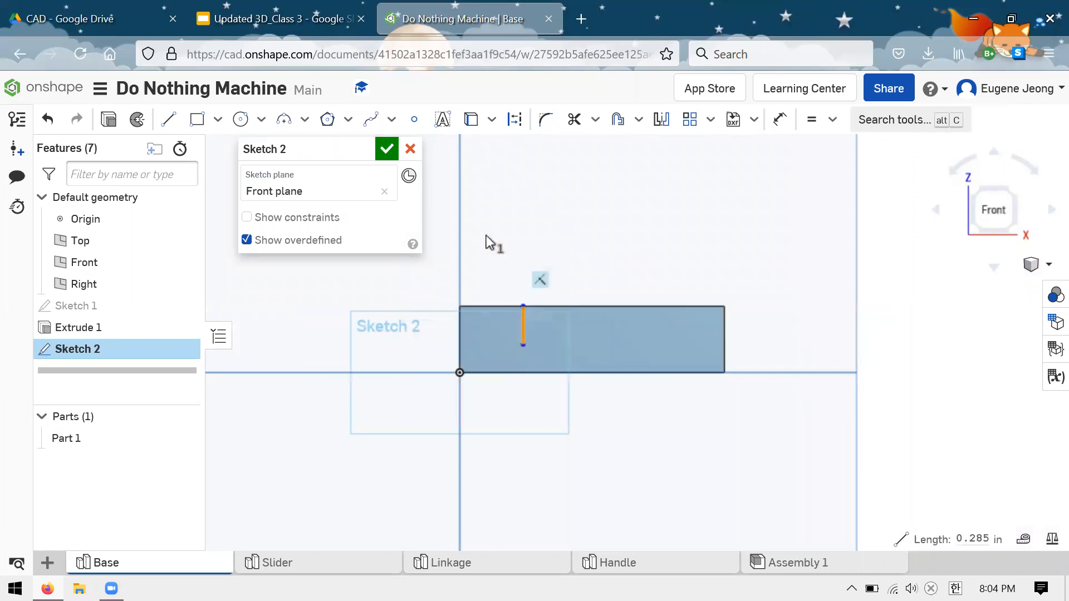
pyautogui.press('Delete')
pyautogui.scroll(-2, 579, 312)
pyautogui.scroll(2, 618, 262)
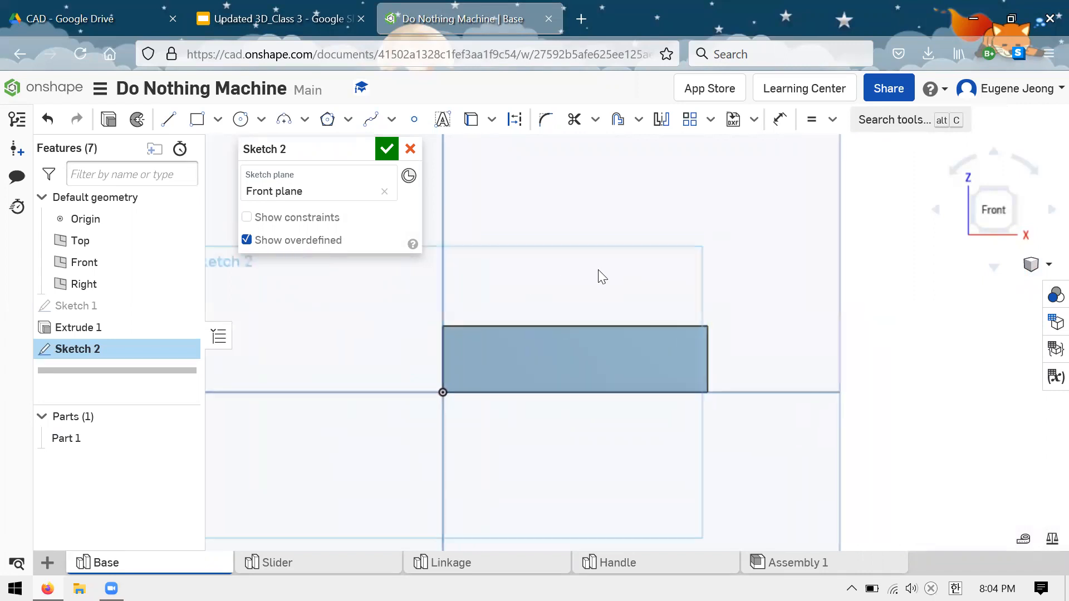
# - Project the block's front face outline onto the sketch with the Use (Project/Convert) tool
pyautogui.click(491, 119)
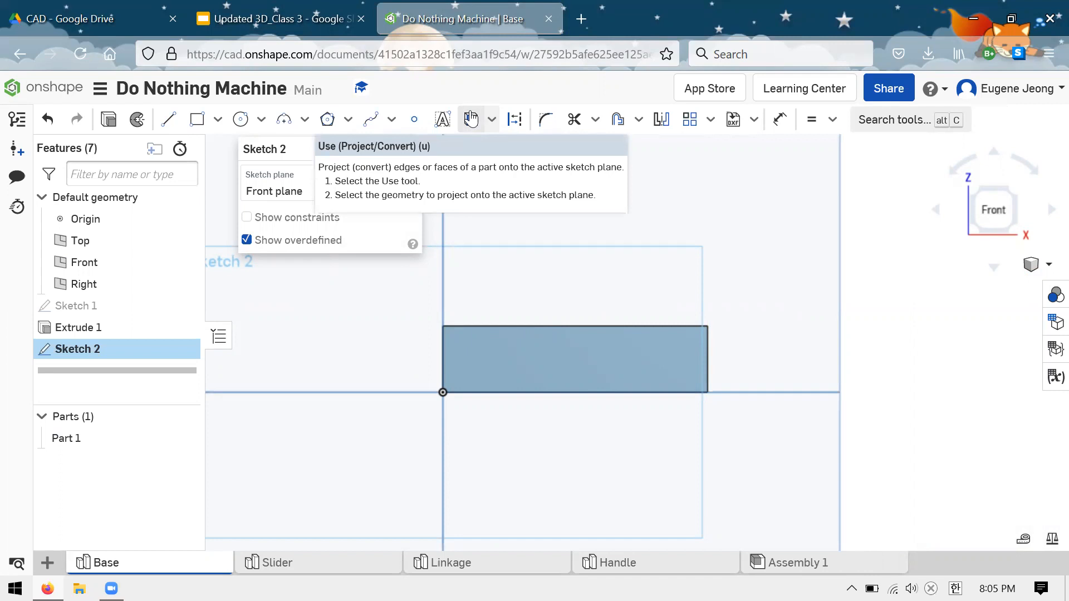
pyautogui.click(471, 118)
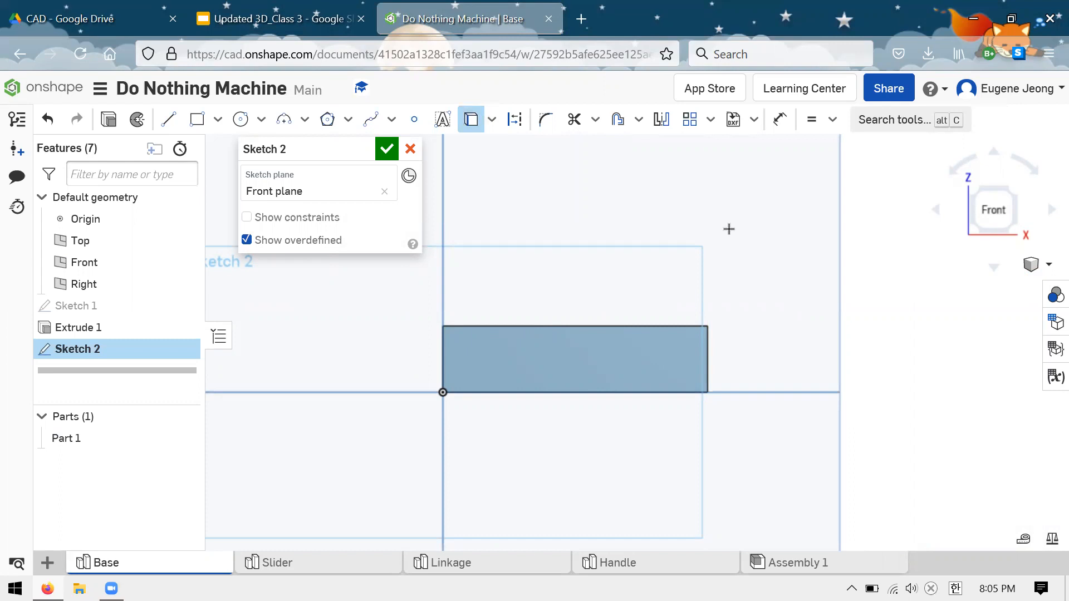
pyautogui.moveTo(733, 224); pyautogui.dragTo(712, 235, button='right')
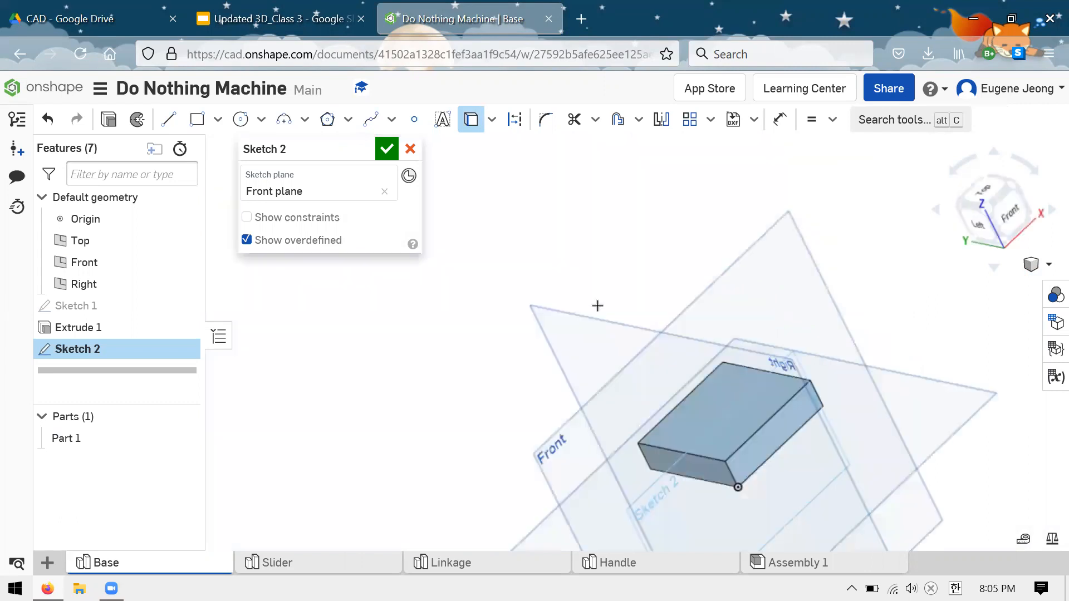
pyautogui.press('n')
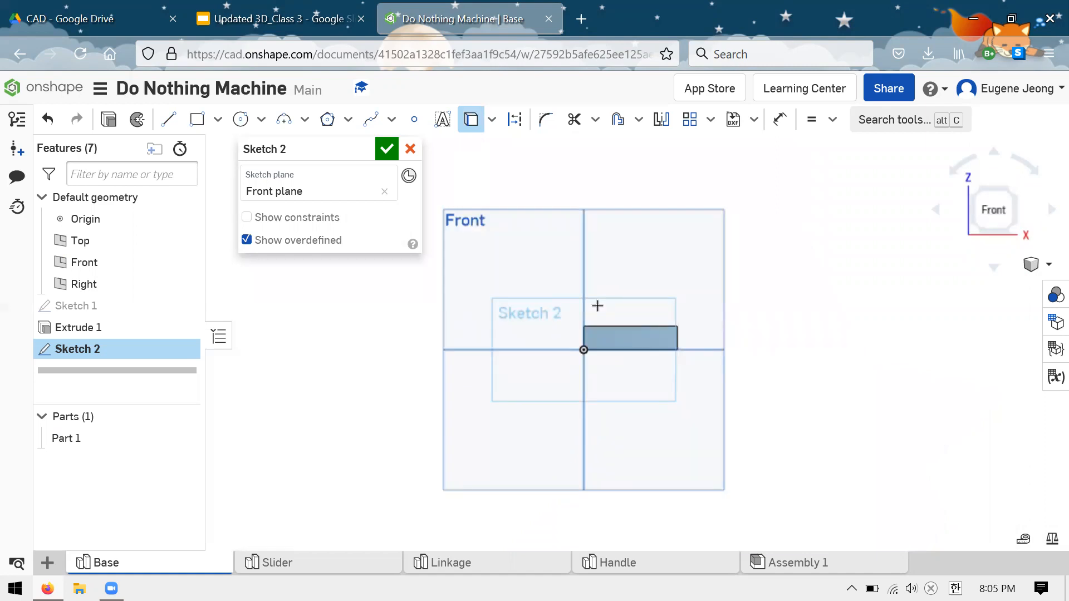
pyautogui.scroll(5, 678, 305)
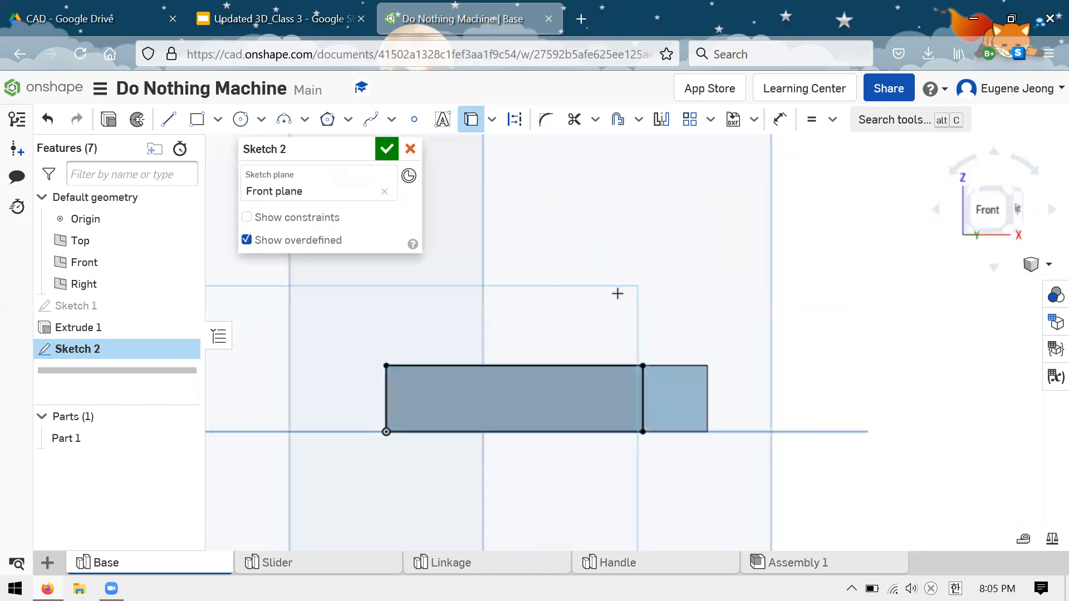
# - Hide the base block to examine the projected rectangle, show it again, and leave the Use tool in the straight-on sketch view
pyautogui.moveTo(617, 293); pyautogui.dragTo(663, 346, button='right')
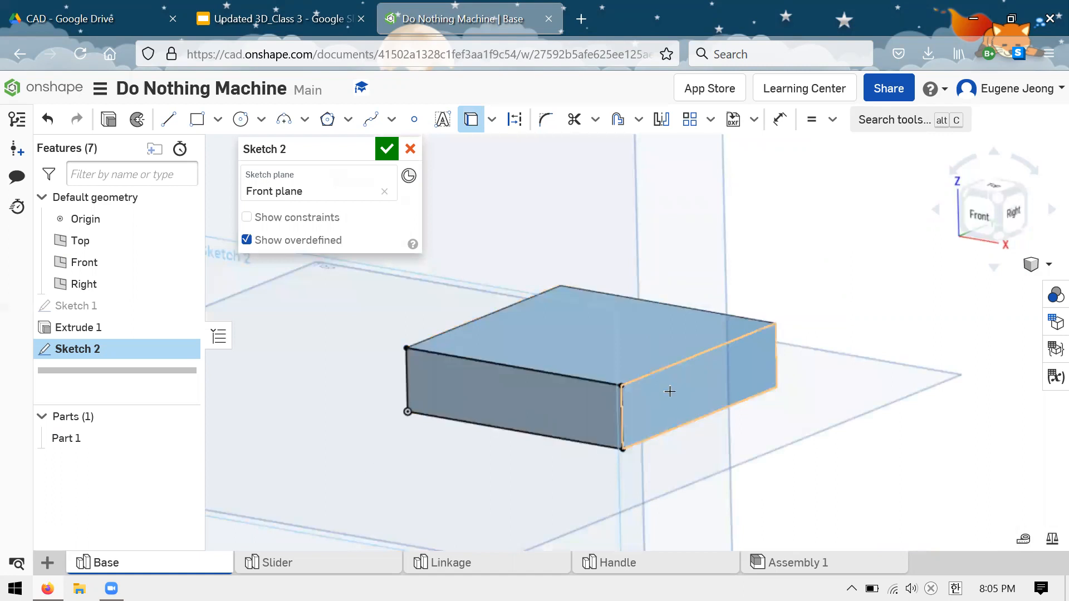
pyautogui.click(187, 438)
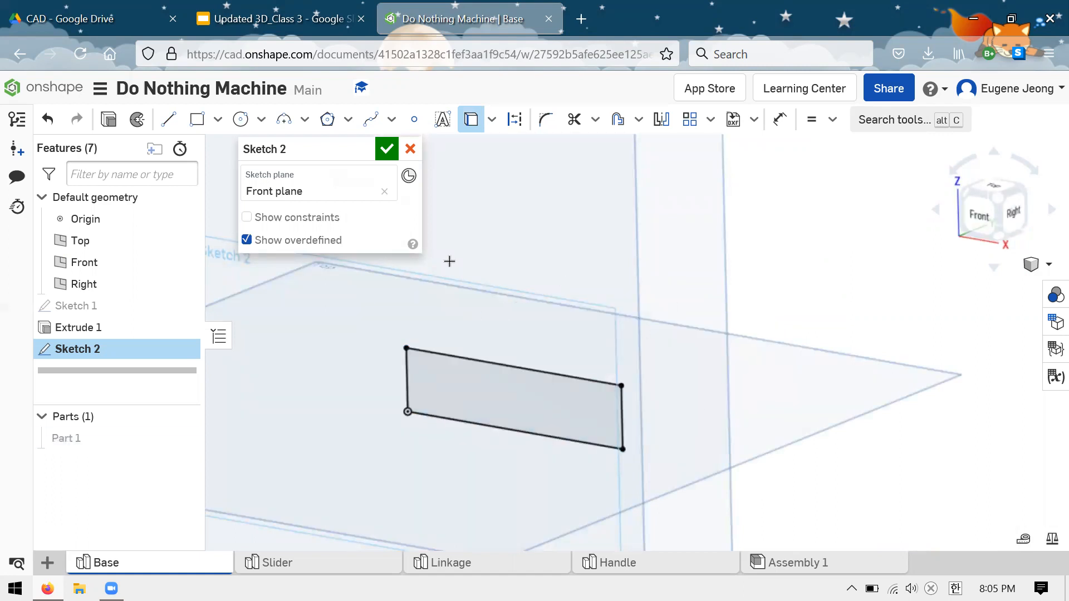
pyautogui.click(186, 438)
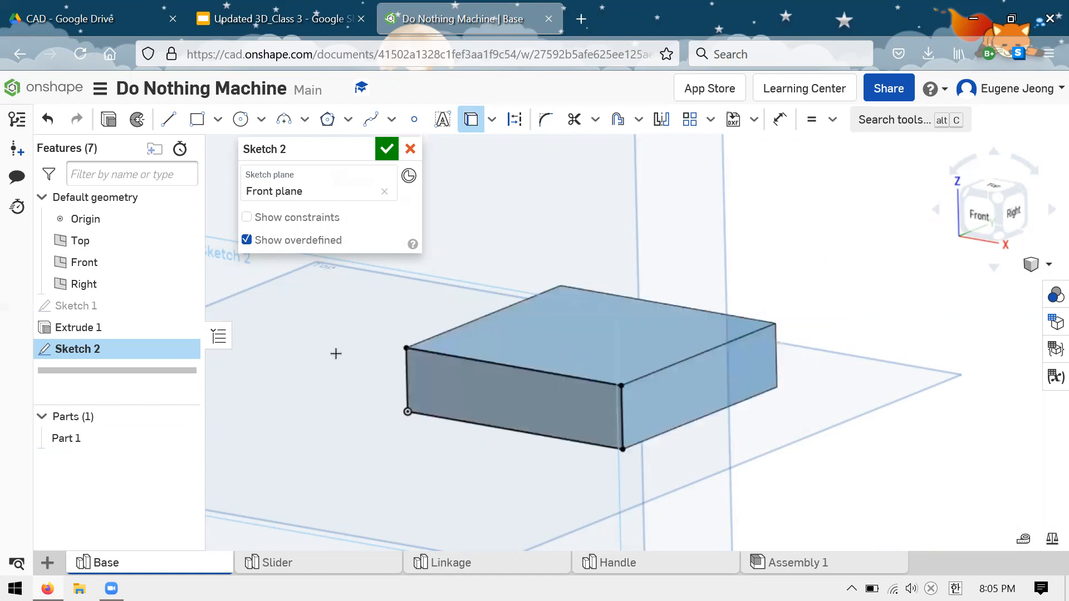
pyautogui.press('n')
pyautogui.scroll(5, 611, 292)
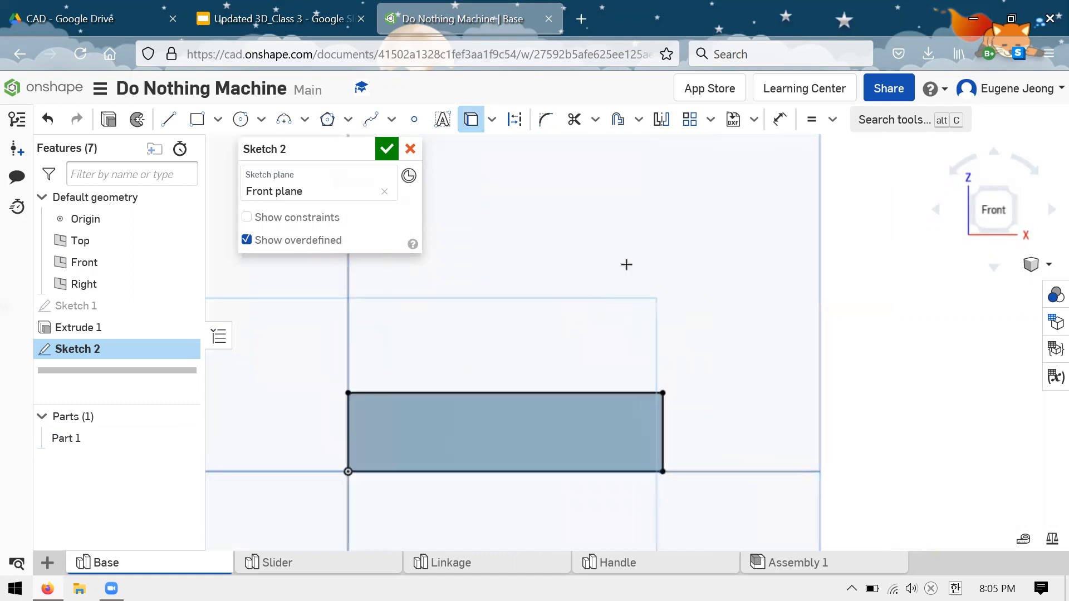
pyautogui.scroll(-2, 692, 147)
pyautogui.scroll(2, 572, 346)
pyautogui.press('Escape')
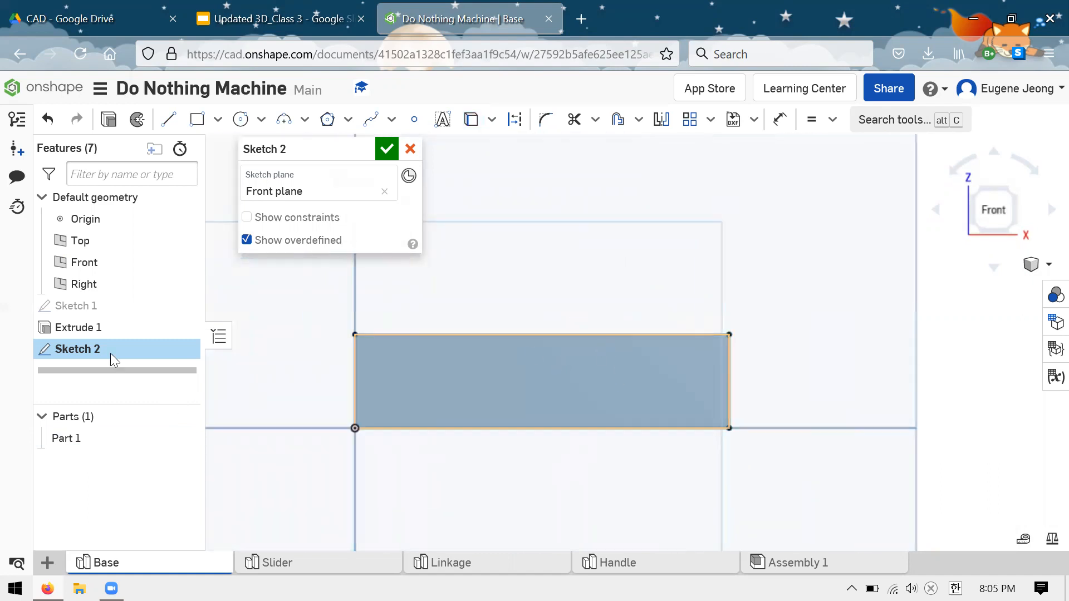
# - Close the sketch and set the base block's extrude depth to 0.375 in
pyautogui.click(387, 148)
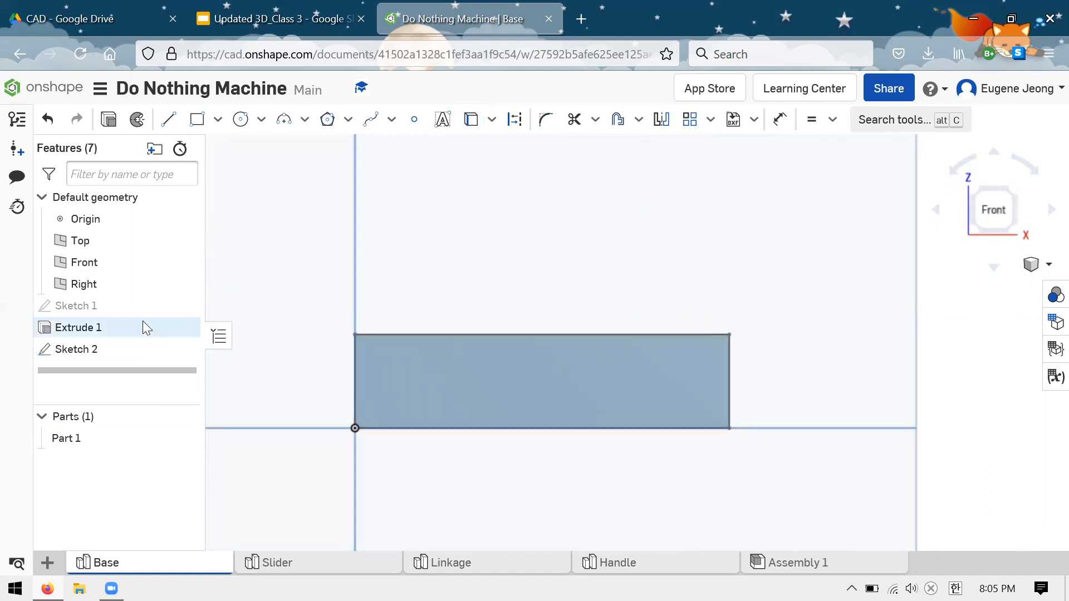
pyautogui.rightClick(155, 330)
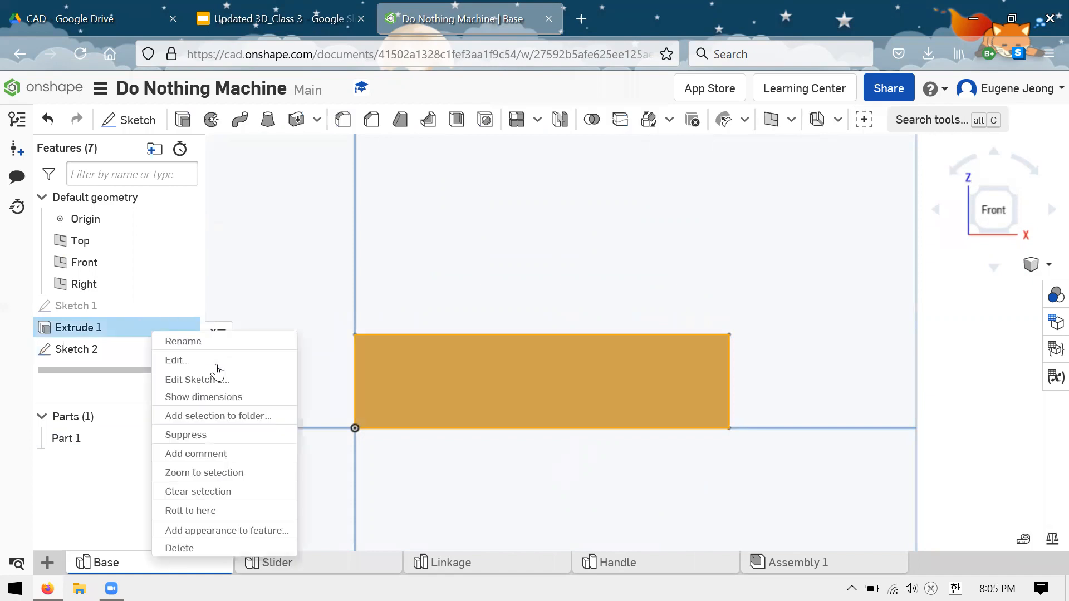
pyautogui.click(375, 345)
pyautogui.doubleClick(146, 324)
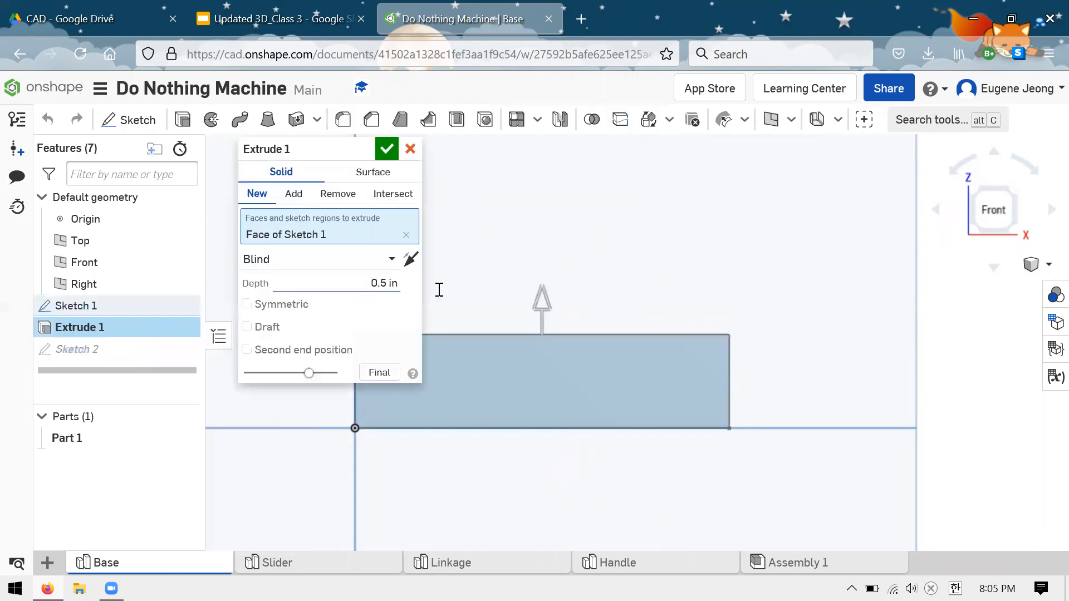
pyautogui.write('.375')
pyautogui.press('Return')
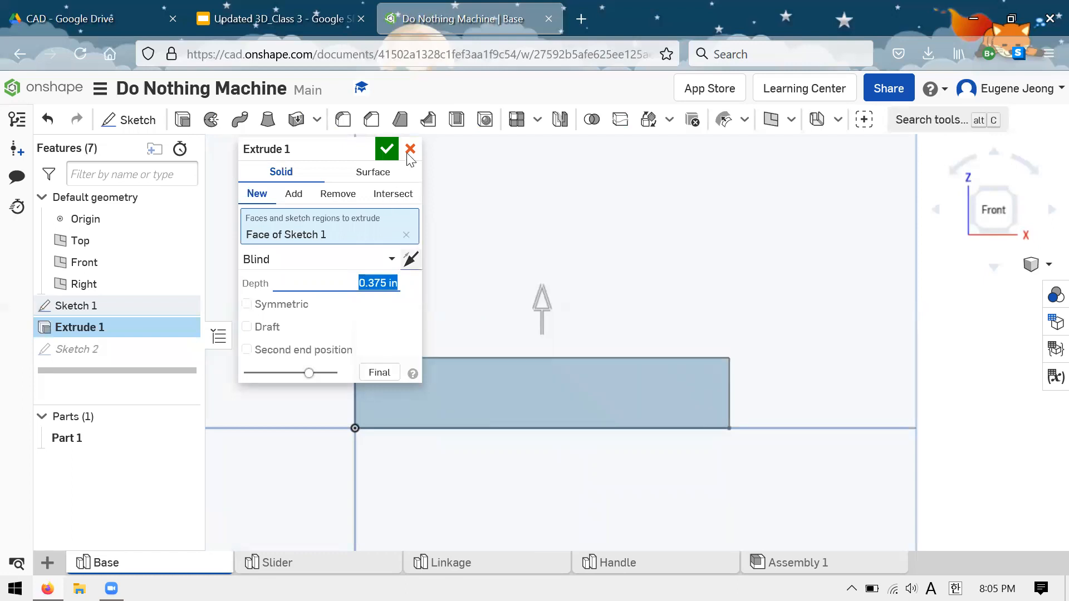
pyautogui.click(386, 149)
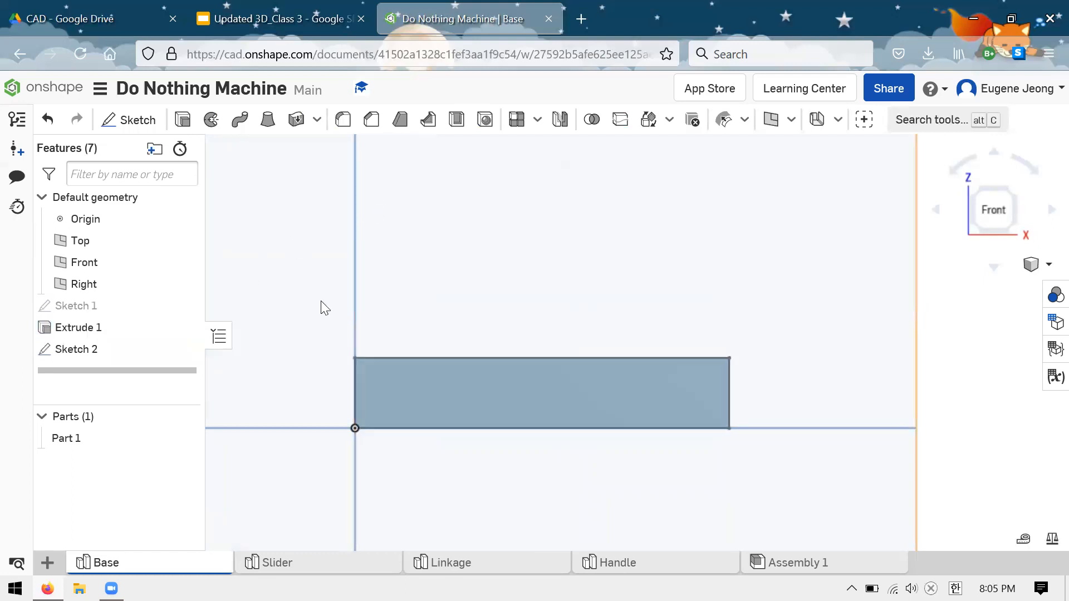
# - Reopen Sketch 2 and convert all four lines of the projected rectangle to construction geometry
pyautogui.moveTo(321, 301); pyautogui.dragTo(227, 334, button='right')
pyautogui.rightClick(127, 355)
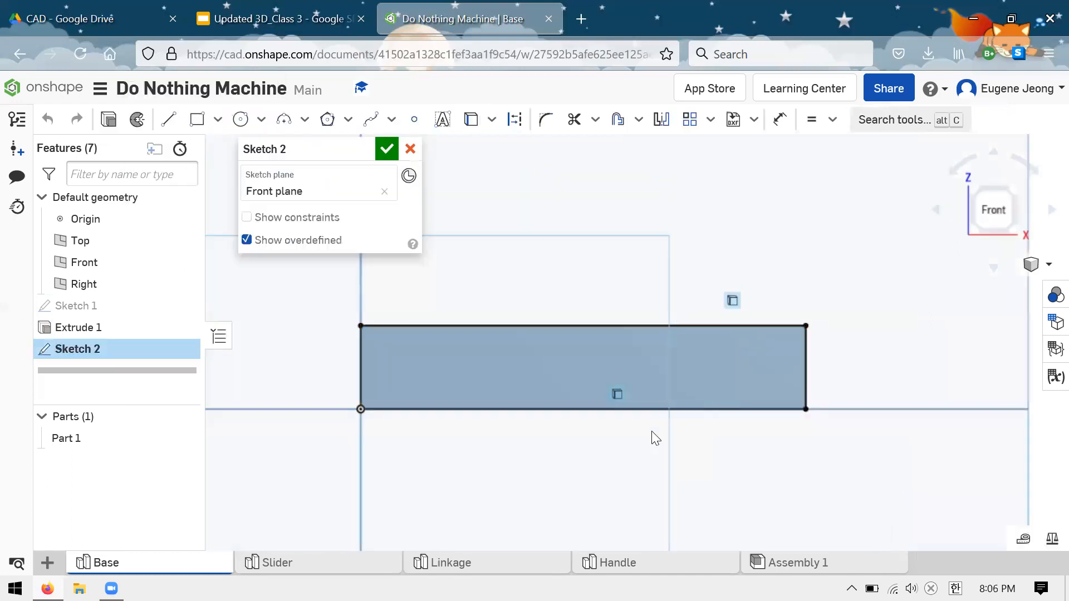
pyautogui.scroll(-1, 674, 444)
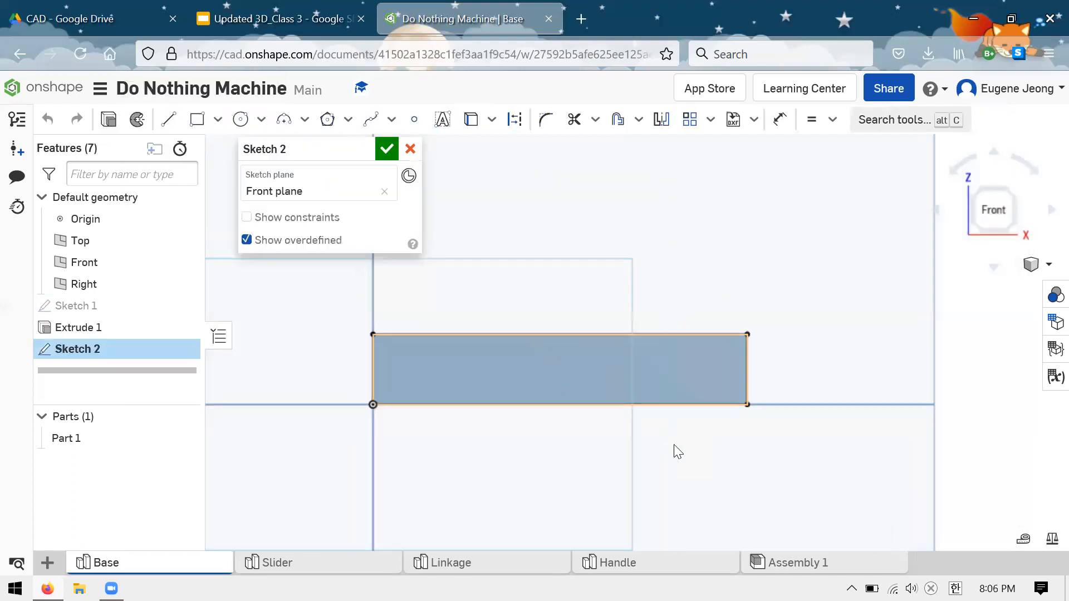
pyautogui.moveTo(796, 480)
pyautogui.mouseDown()
pyautogui.moveTo(461, 322)
pyautogui.moveTo(333, 292)
pyautogui.mouseUp()
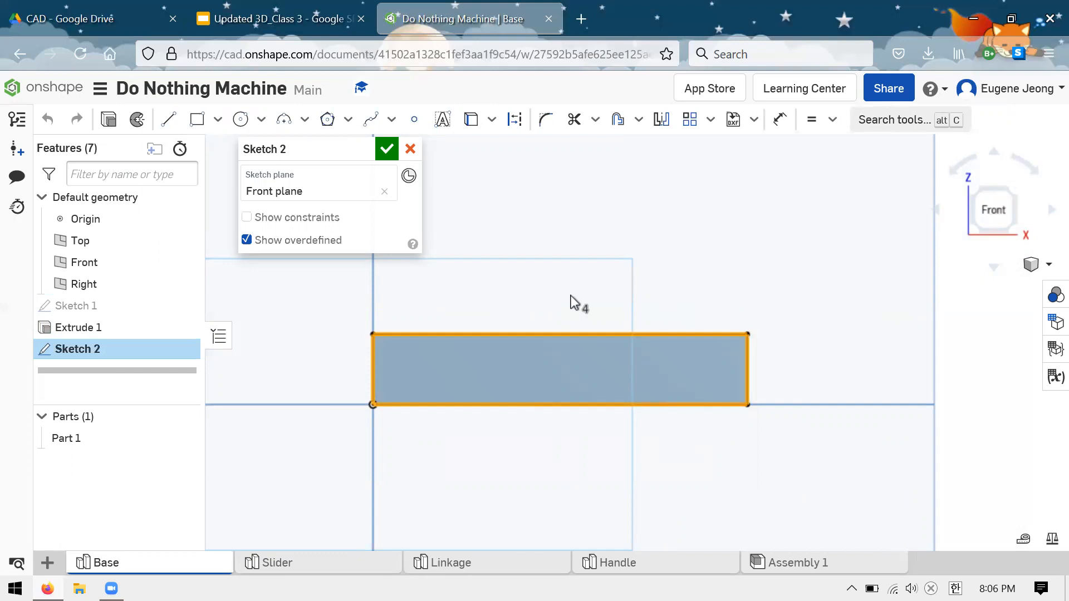
pyautogui.press('q')
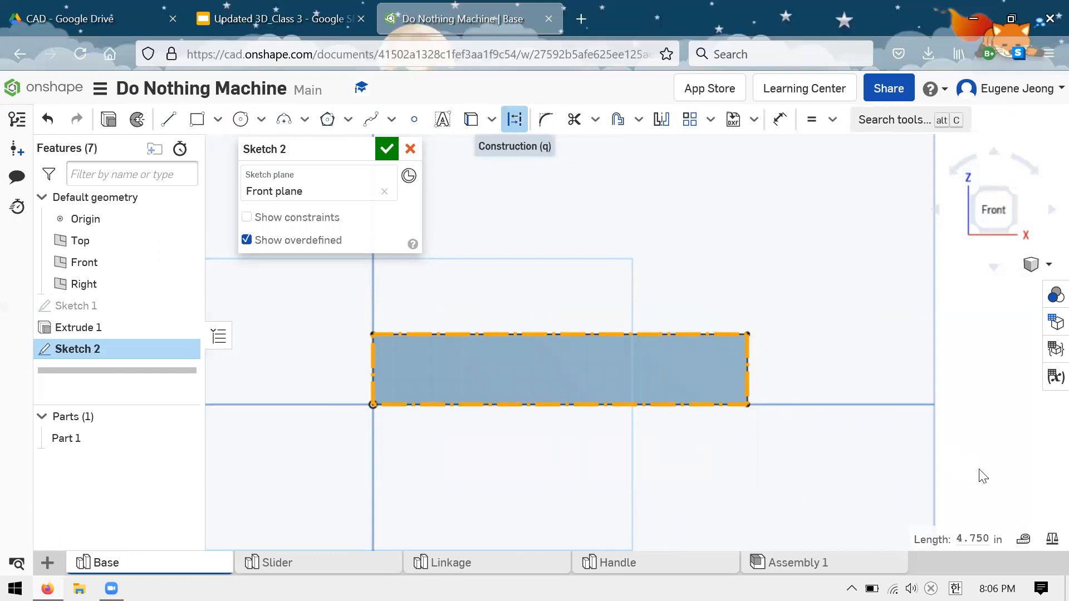
pyautogui.press('Escape')
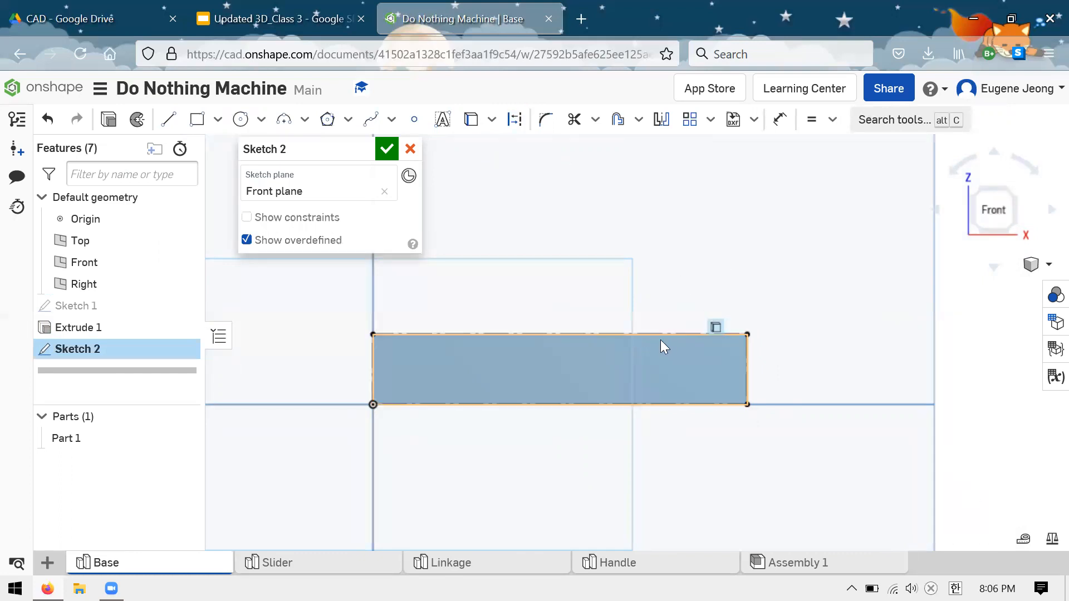
# - Sketch a vertical line about 0.184 in long down from the upper edge's midpoint, and delete it
pyautogui.scroll(3, 722, 279)
pyautogui.click(729, 391)
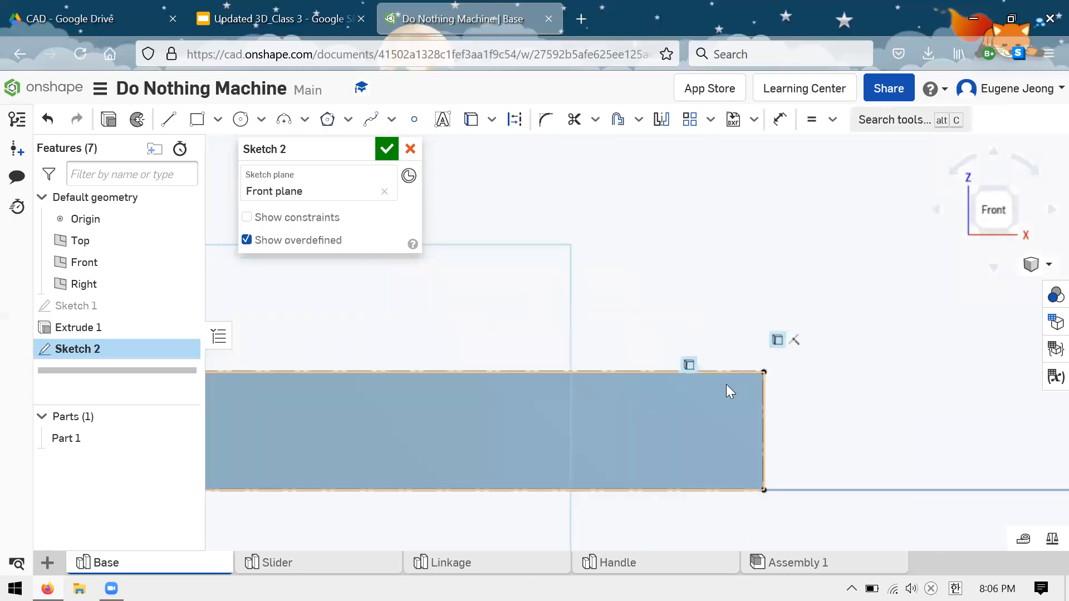
pyautogui.press('Escape')
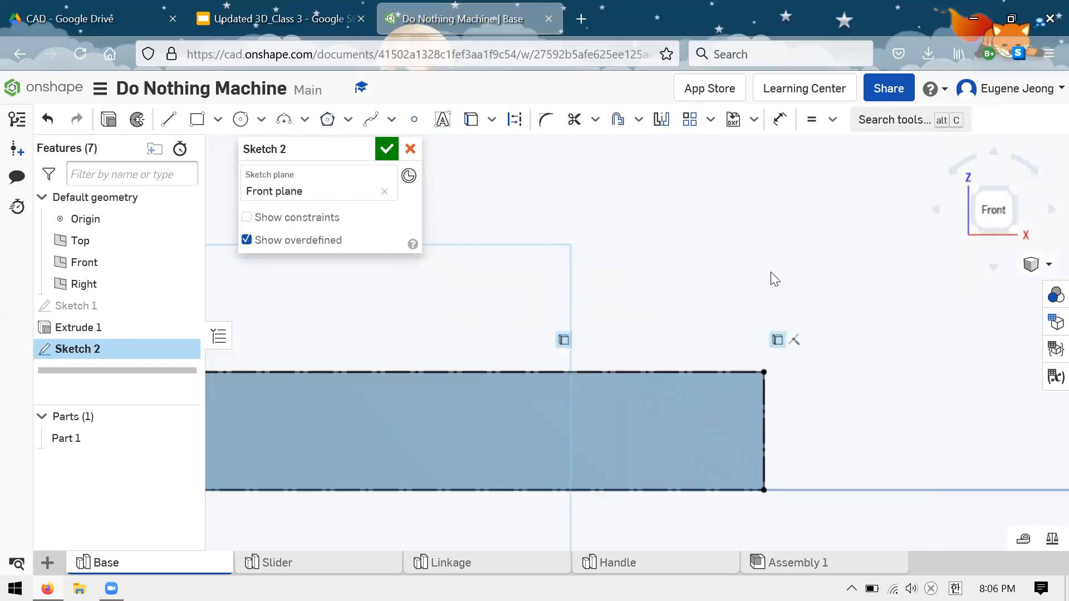
pyautogui.scroll(-2, 770, 272)
pyautogui.scroll(1, 644, 294)
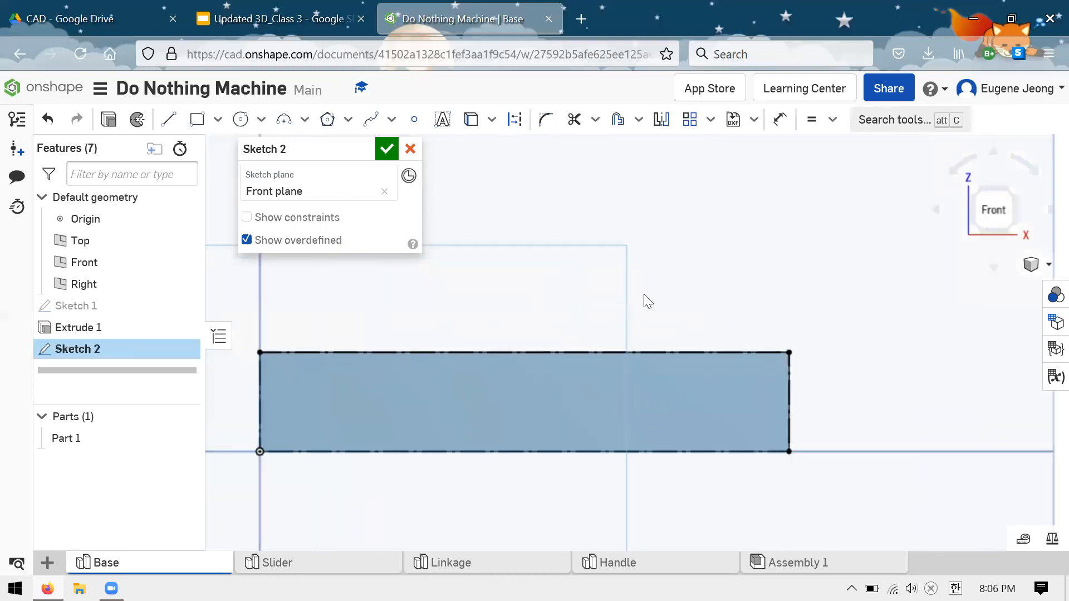
pyautogui.click(169, 119)
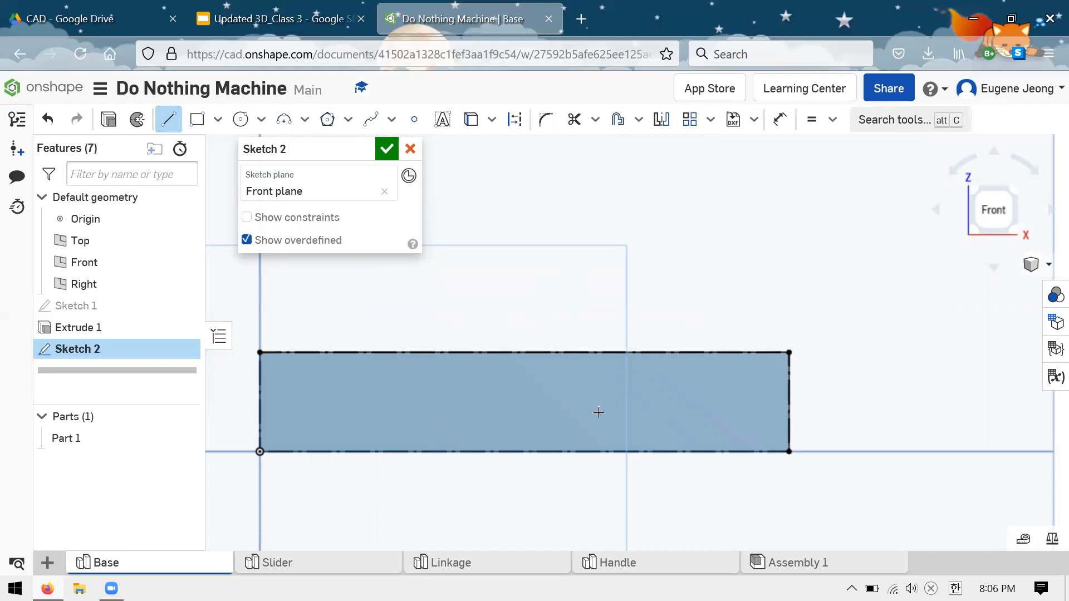
pyautogui.click(523, 351)
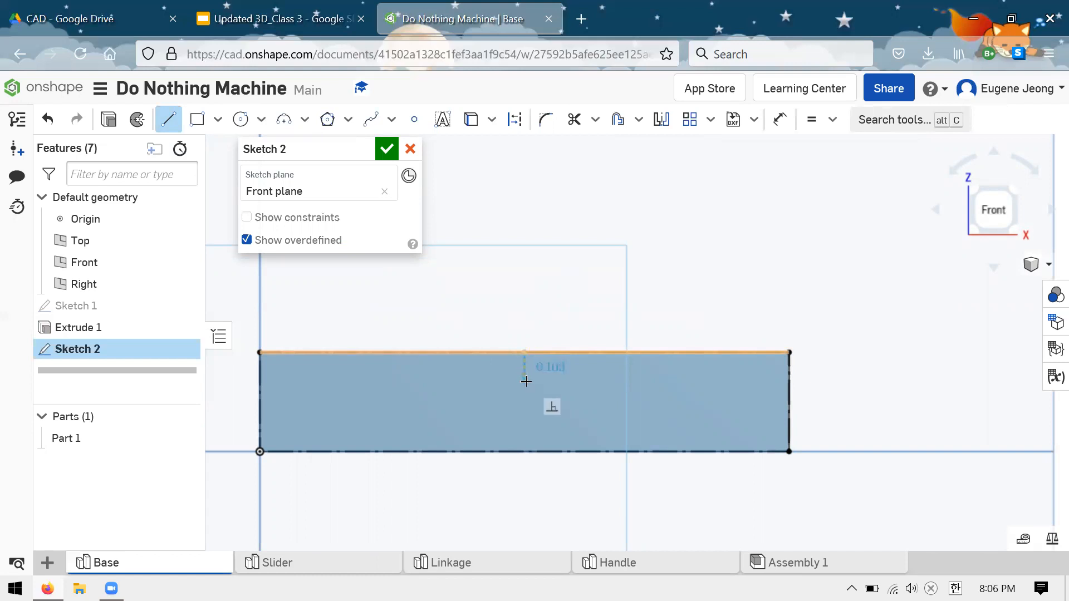
pyautogui.click(524, 401)
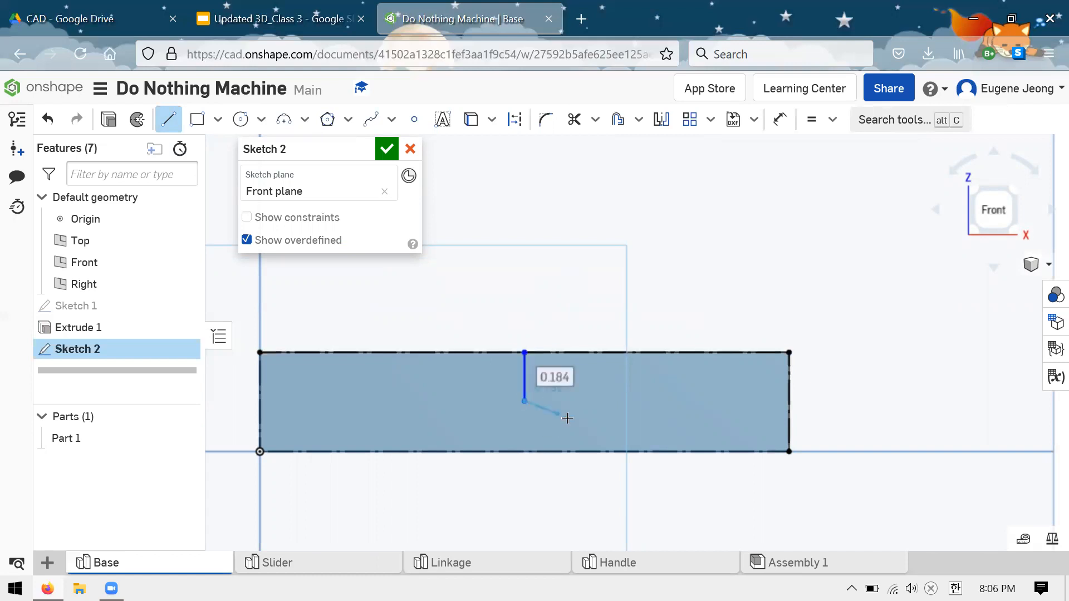
pyautogui.press('Escape')
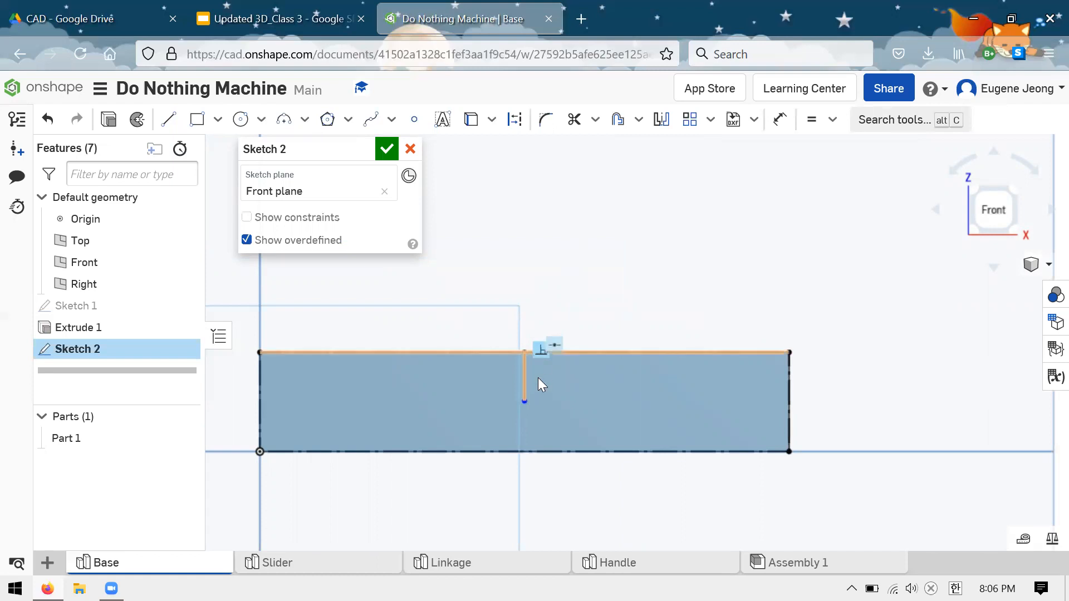
pyautogui.click(524, 376)
pyautogui.press('Delete')
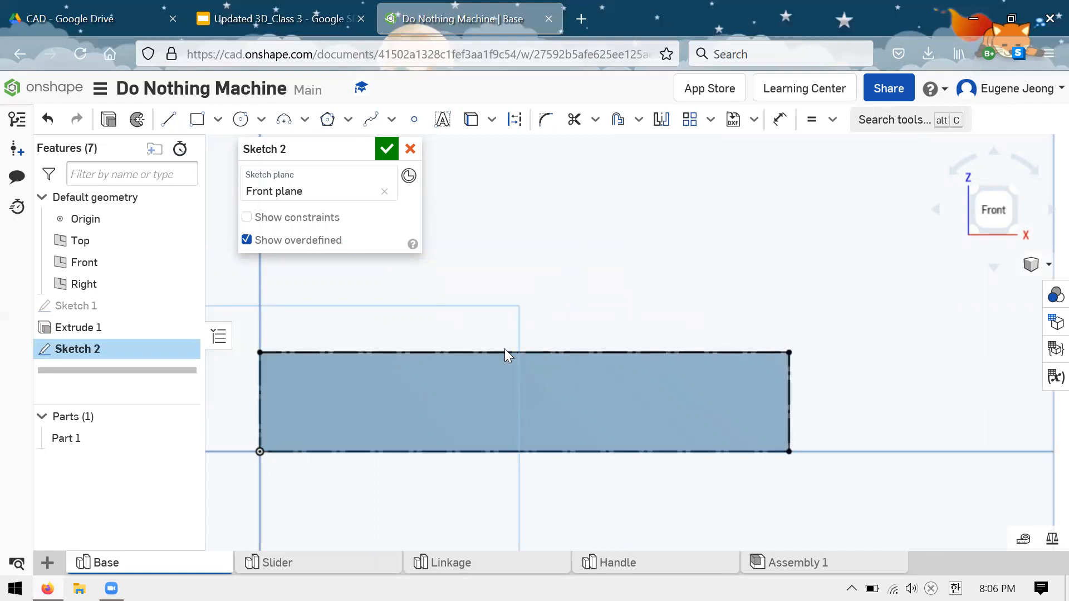
# - Sketch a vertical line about 0.177 in long down from the midpoint of the block's upper edge
pyautogui.click(169, 120)
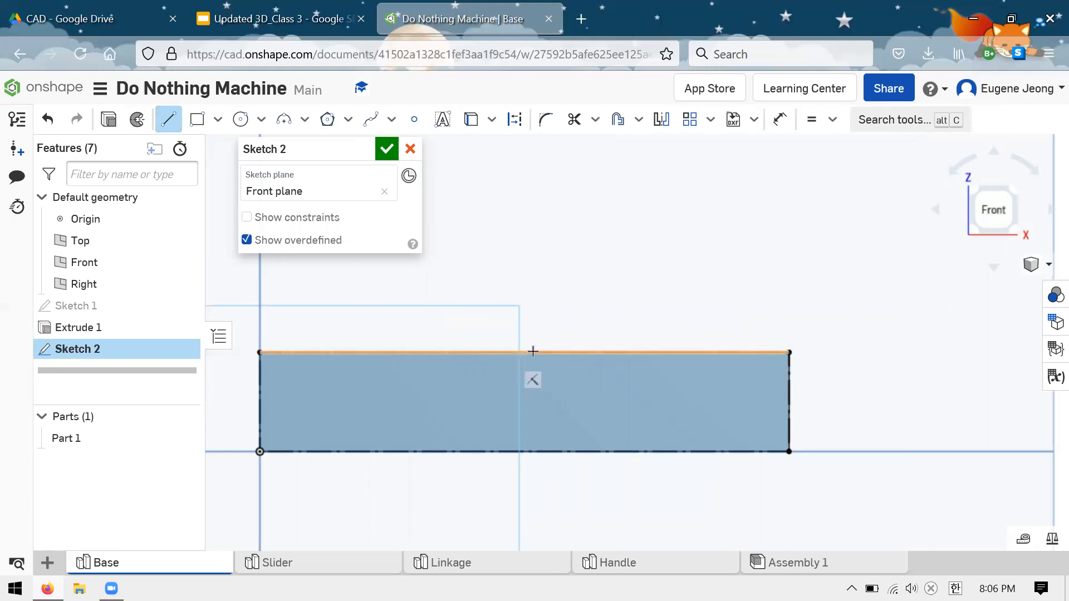
pyautogui.scroll(5, 524, 353)
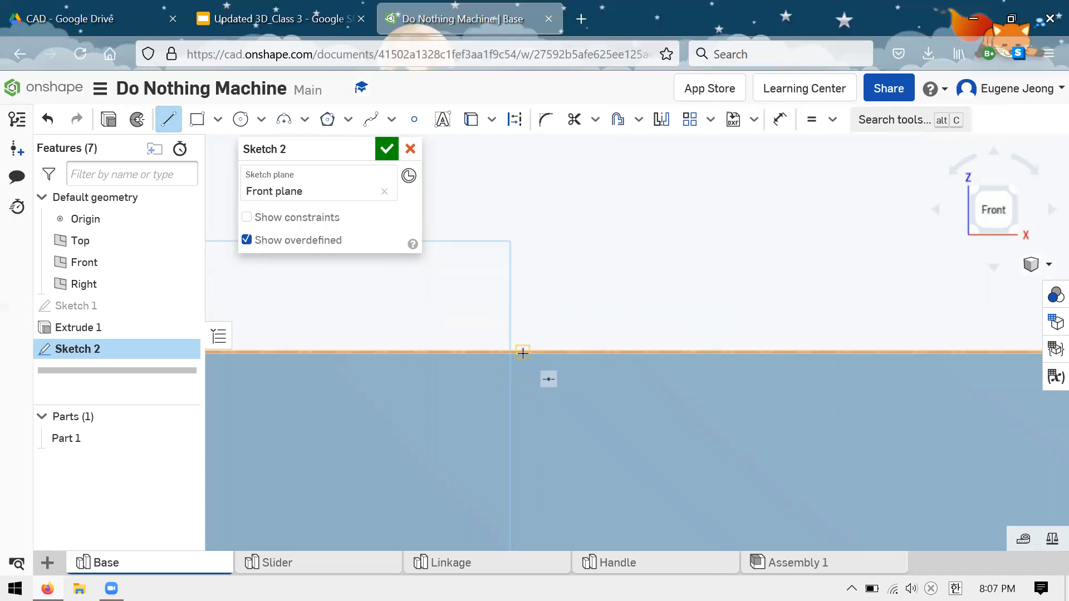
pyautogui.scroll(-5, 564, 345)
pyautogui.scroll(5, 573, 384)
pyautogui.scroll(-3, 551, 388)
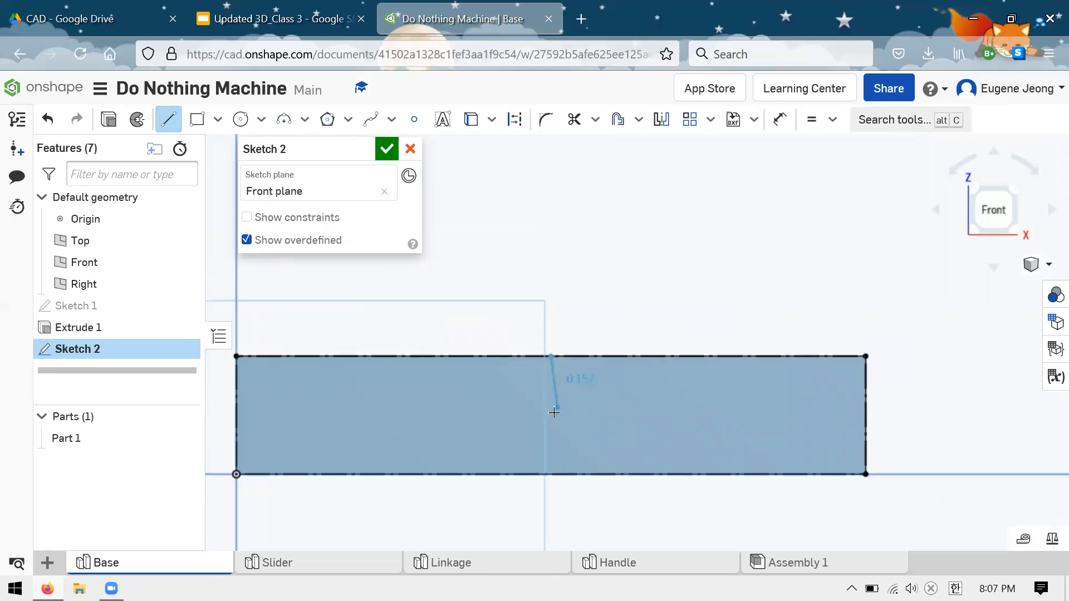
pyautogui.click(551, 412)
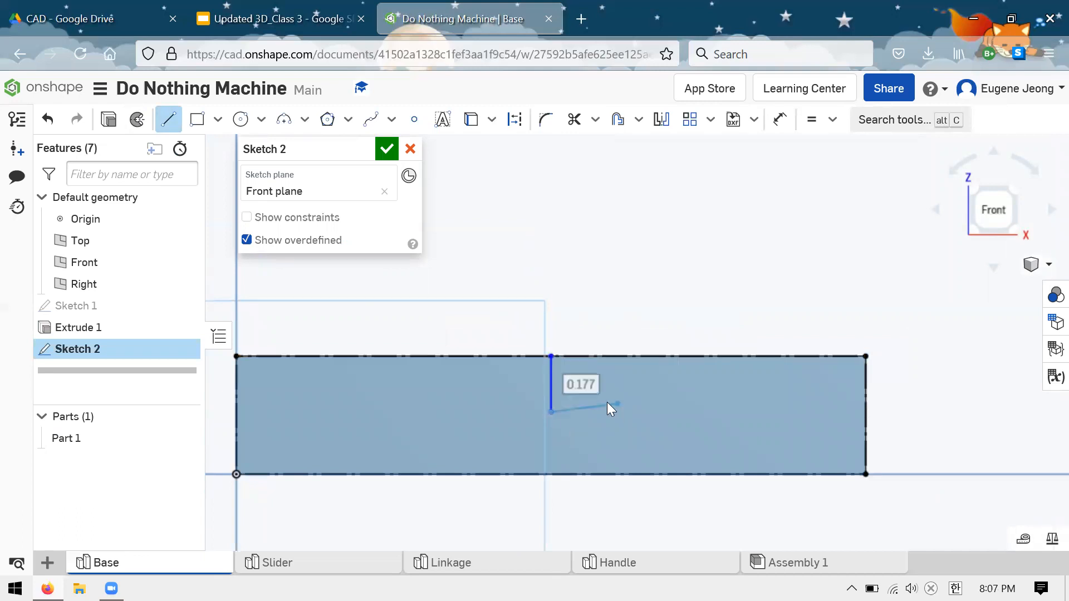
pyautogui.press('Escape')
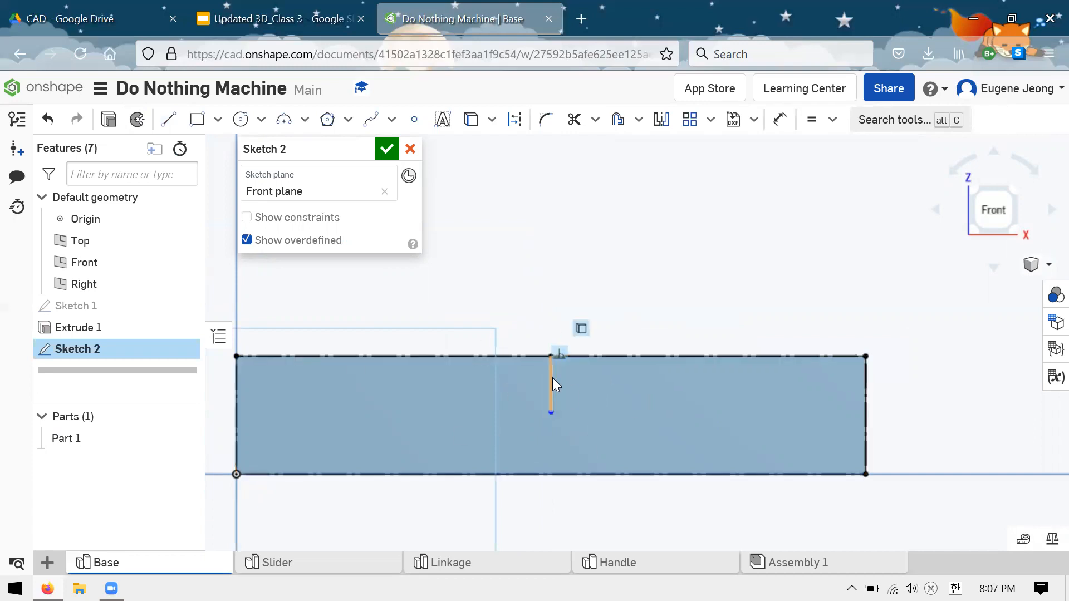
# - Shorten the vertical centre line to about 0.158 in and convert it to construction geometry
pyautogui.click(552, 413)
pyautogui.press('Delete')
pyautogui.click(555, 407)
pyautogui.click(550, 386)
pyautogui.press('d')
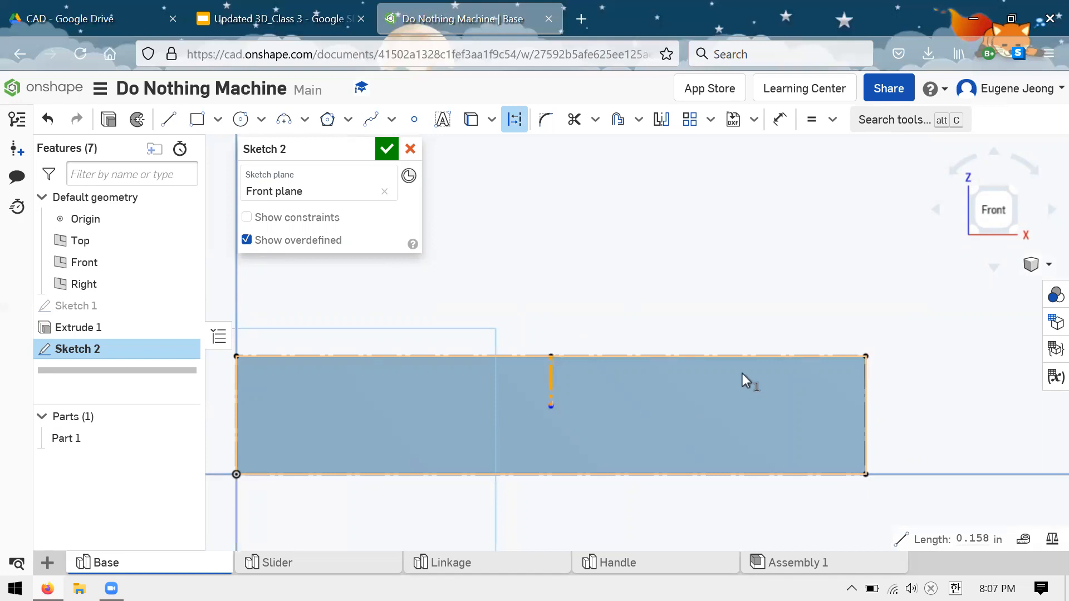
pyautogui.press('Escape')
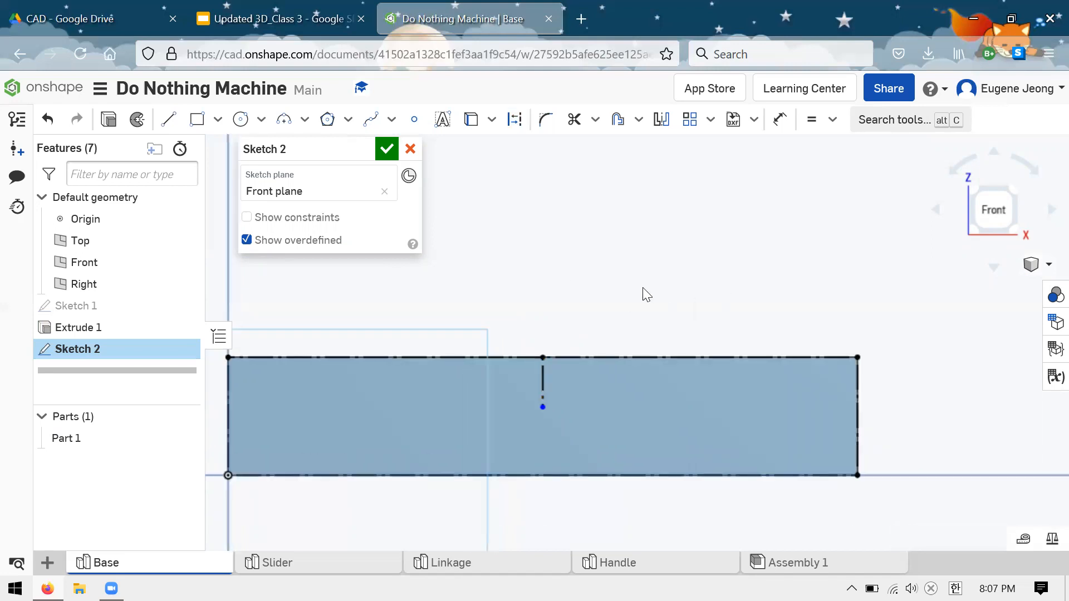
# - Sketch a slanted line about 0.198 in long from the upper edge down and outward, continuing with a bottom line to the centre line's lower end
pyautogui.scroll(-1, 642, 287)
pyautogui.scroll(1, 598, 315)
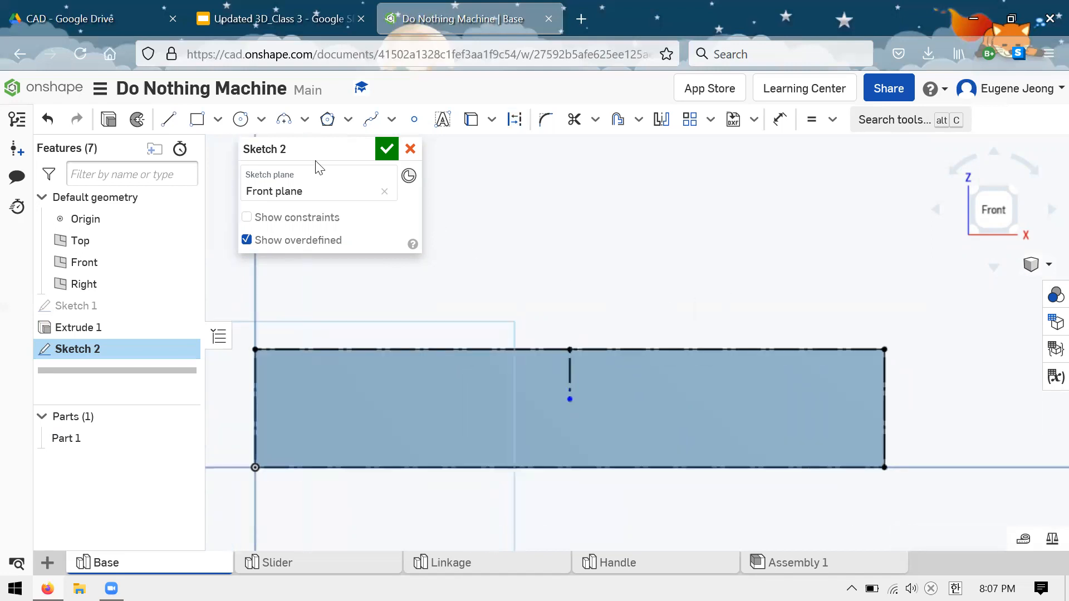
pyautogui.click(164, 120)
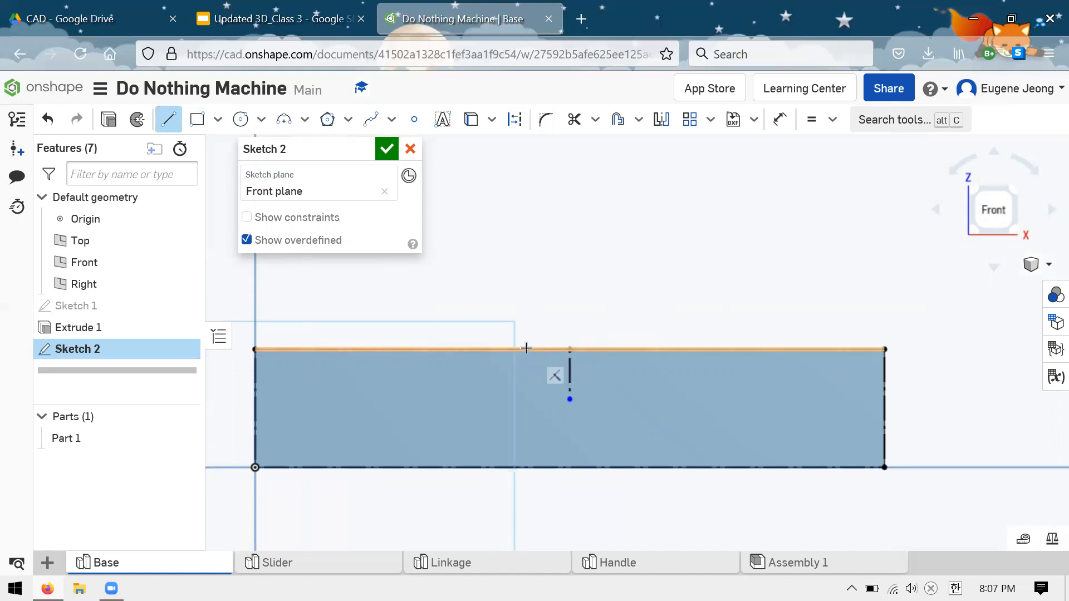
pyautogui.click(506, 349)
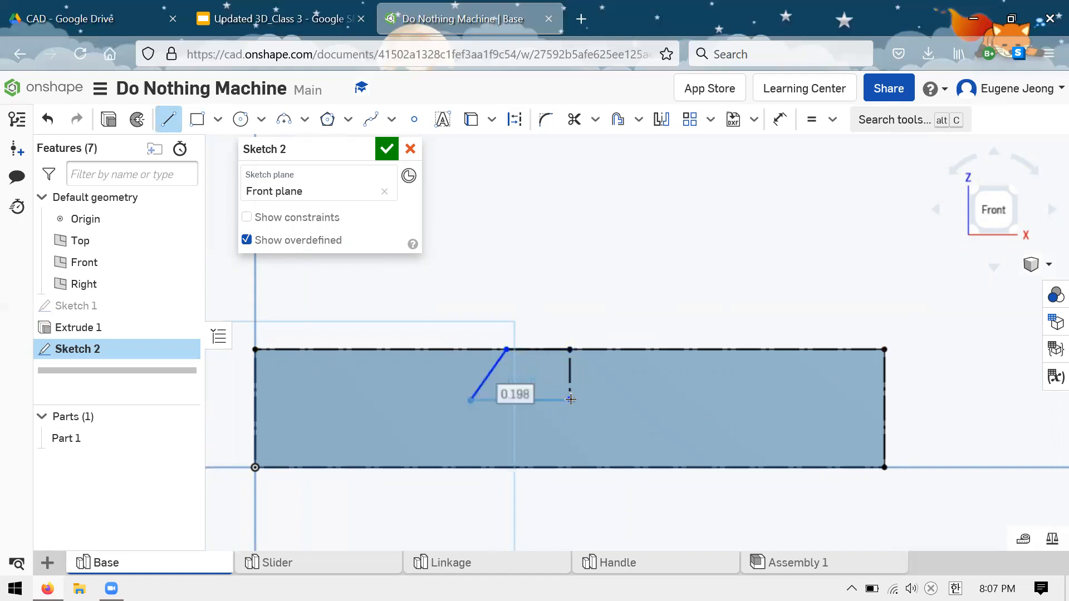
pyautogui.click(554, 416)
pyautogui.press('Escape')
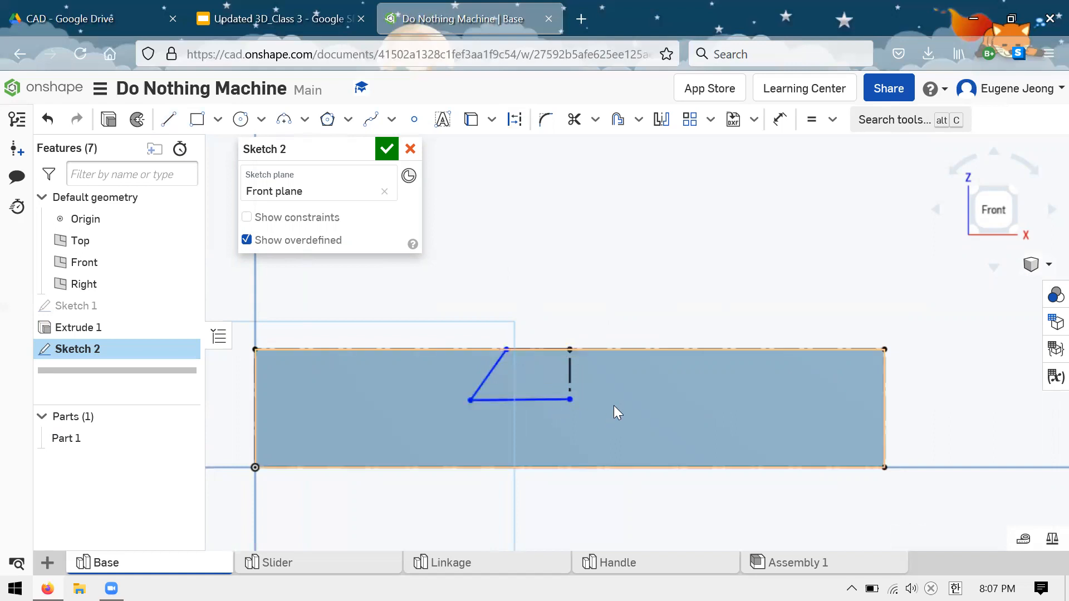
# - Make the half-dovetail's bottom line horizontal and adjust the position of its outer lower corner
pyautogui.scroll(1, 569, 298)
pyautogui.scroll(1, 567, 301)
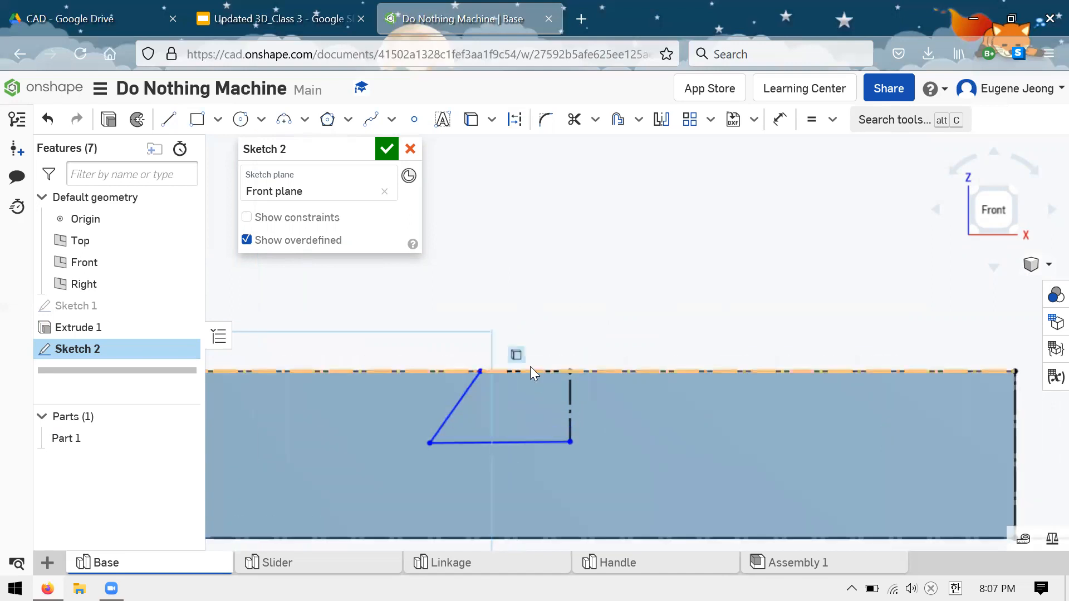
pyautogui.scroll(2, 545, 375)
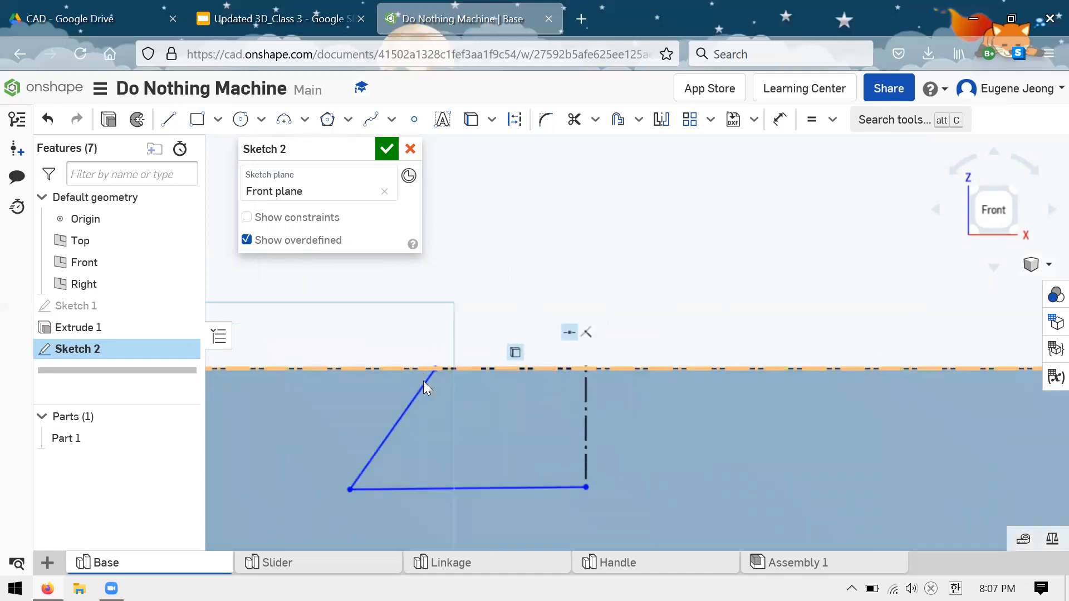
pyautogui.moveTo(349, 489)
pyautogui.mouseDown()
pyautogui.moveTo(351, 463)
pyautogui.moveTo(347, 484)
pyautogui.moveTo(373, 491)
pyautogui.moveTo(362, 478)
pyautogui.mouseUp()
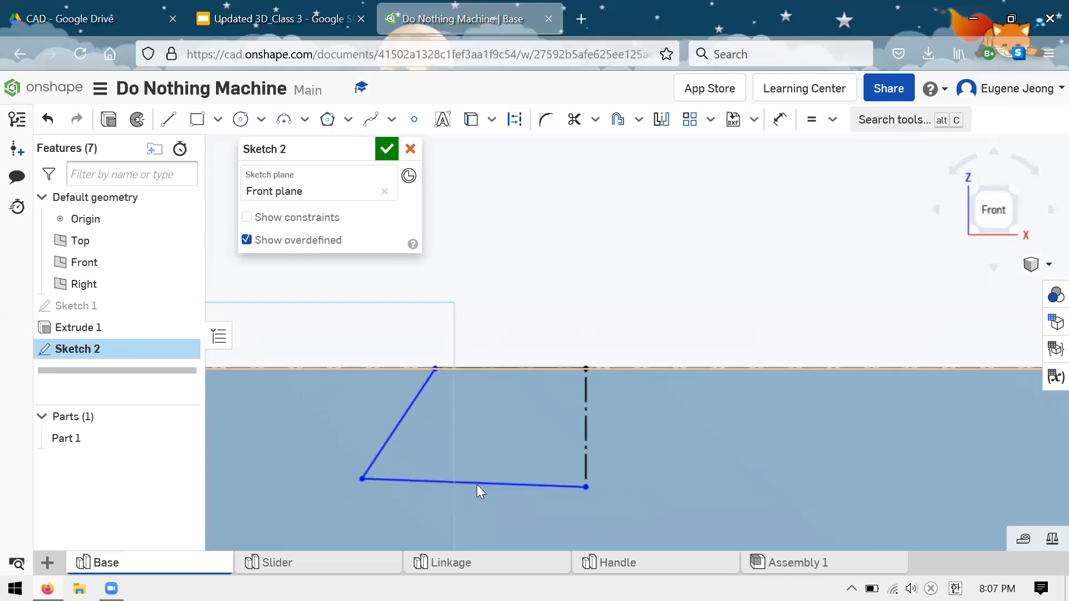
pyautogui.click(493, 482)
pyautogui.press('h')
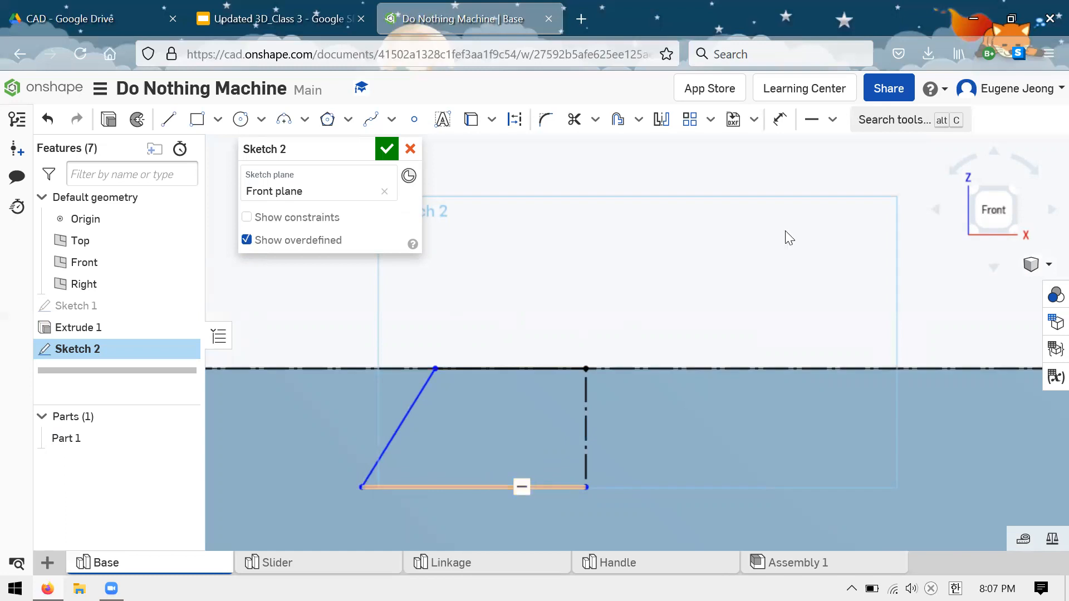
pyautogui.moveTo(362, 487); pyautogui.dragTo(321, 511)
# - Dimension the half-dovetail's bottom line to 0.375 in
pyautogui.scroll(-3, 567, 303)
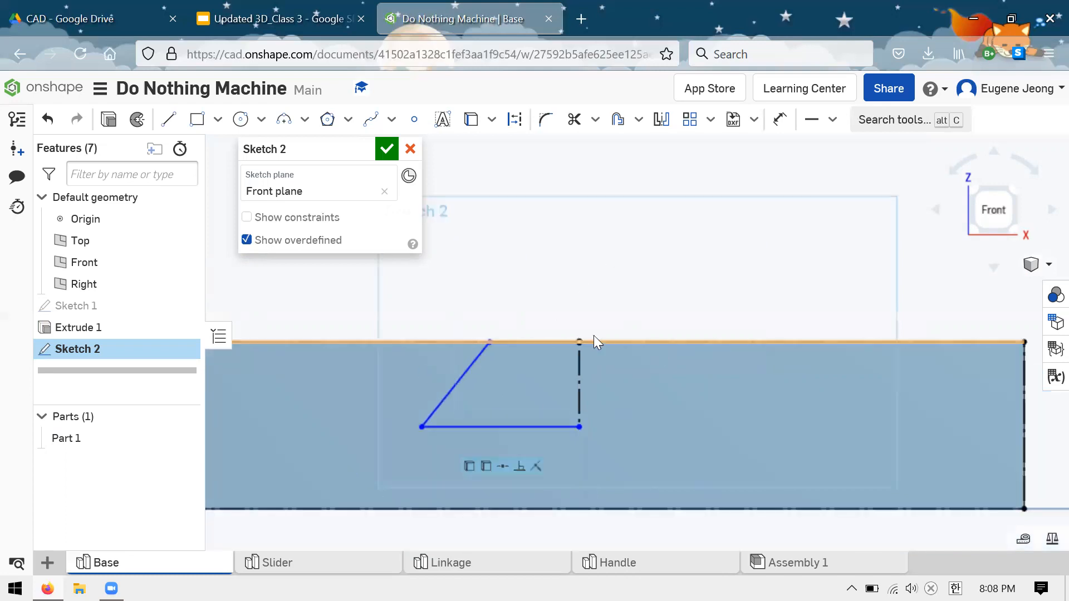
pyautogui.scroll(-3, 595, 342)
pyautogui.scroll(2, 474, 312)
pyautogui.press('d')
pyautogui.click(574, 429)
pyautogui.click(546, 541)
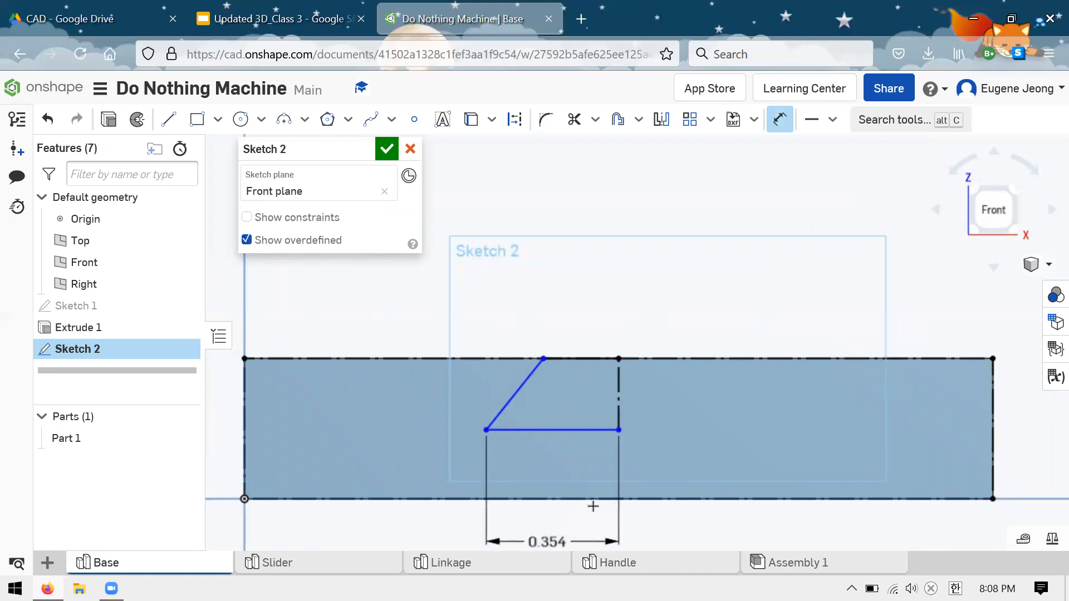
pyautogui.press('BackSpace')
pyautogui.write('.')
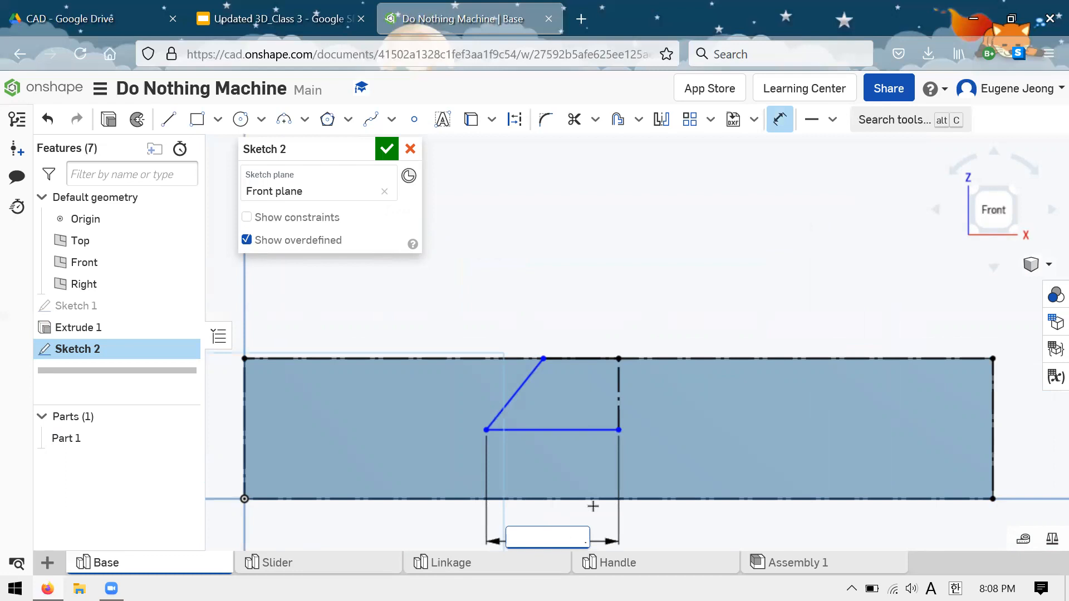
pyautogui.write('7575')
pyautogui.press('Return')
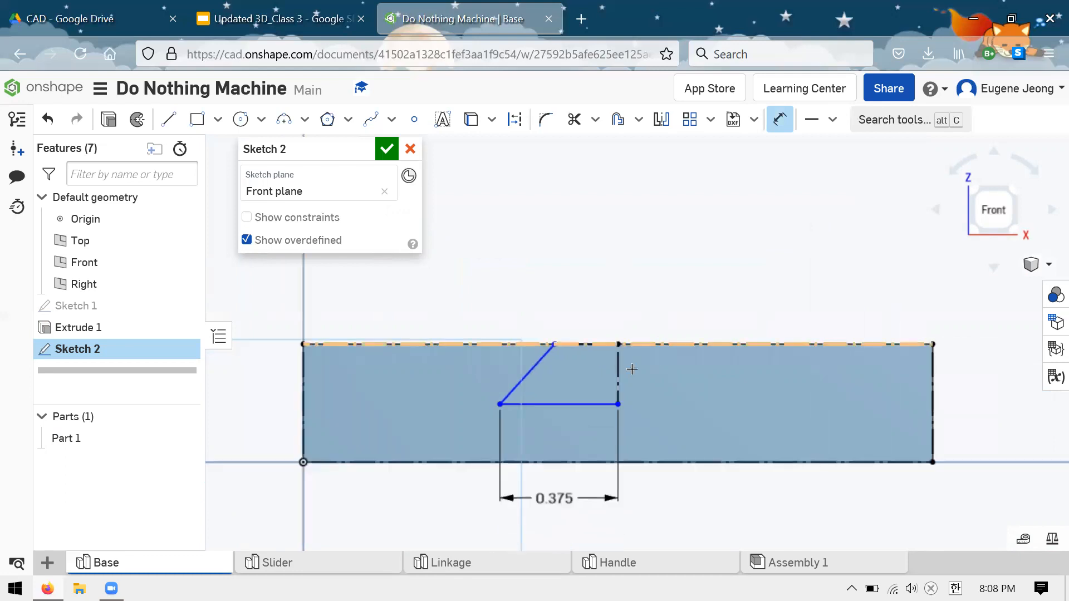
# - Dimension the vertical construction line to 0.2 in to set the profile's depth below the block's upper edge
pyautogui.click(616, 371)
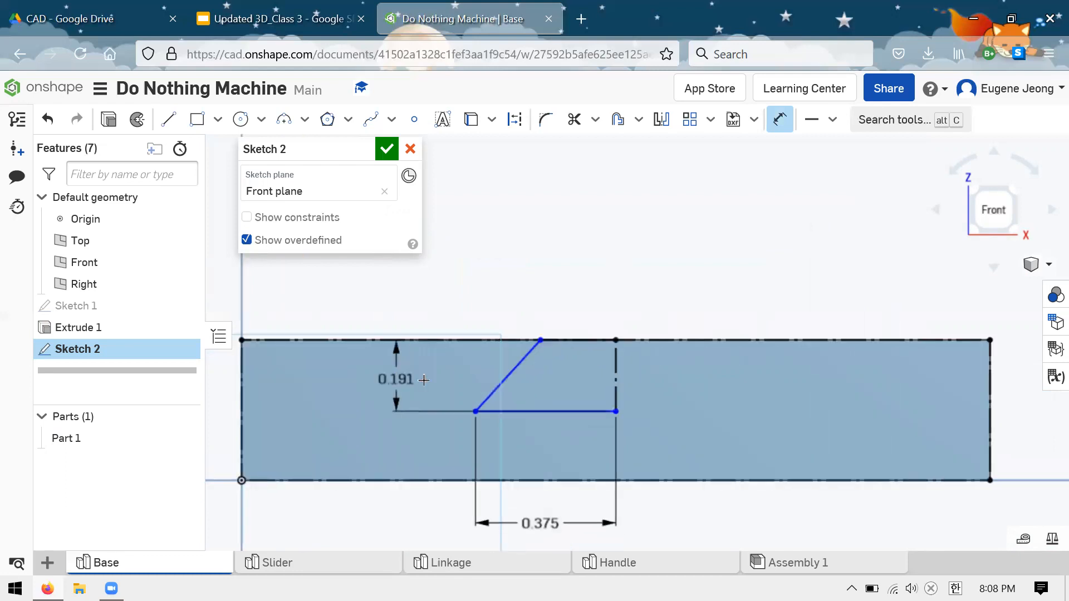
pyautogui.click(425, 381)
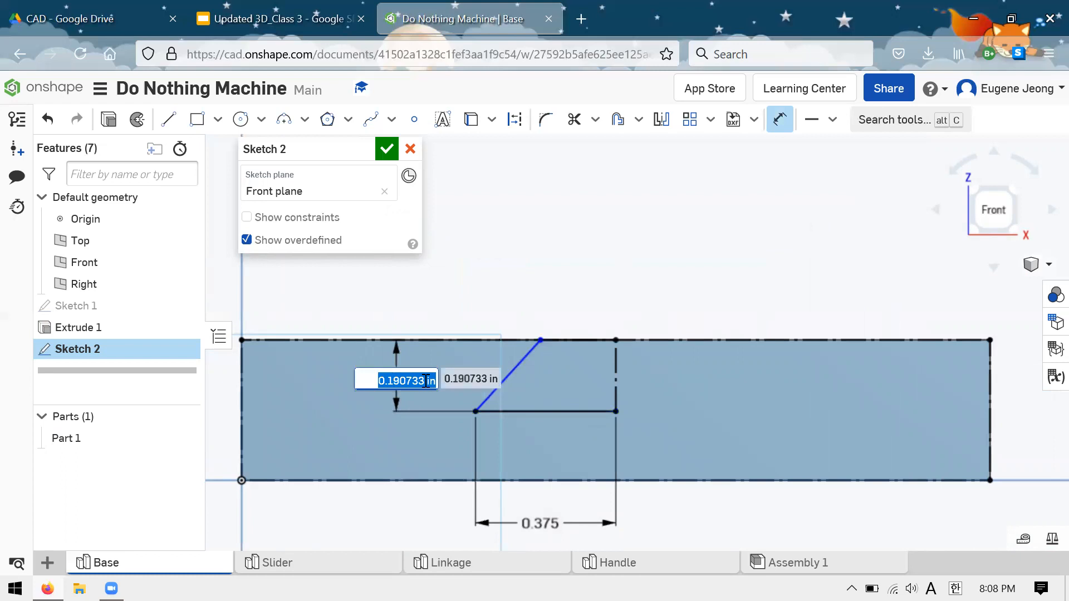
pyautogui.write('.2')
pyautogui.press('Return')
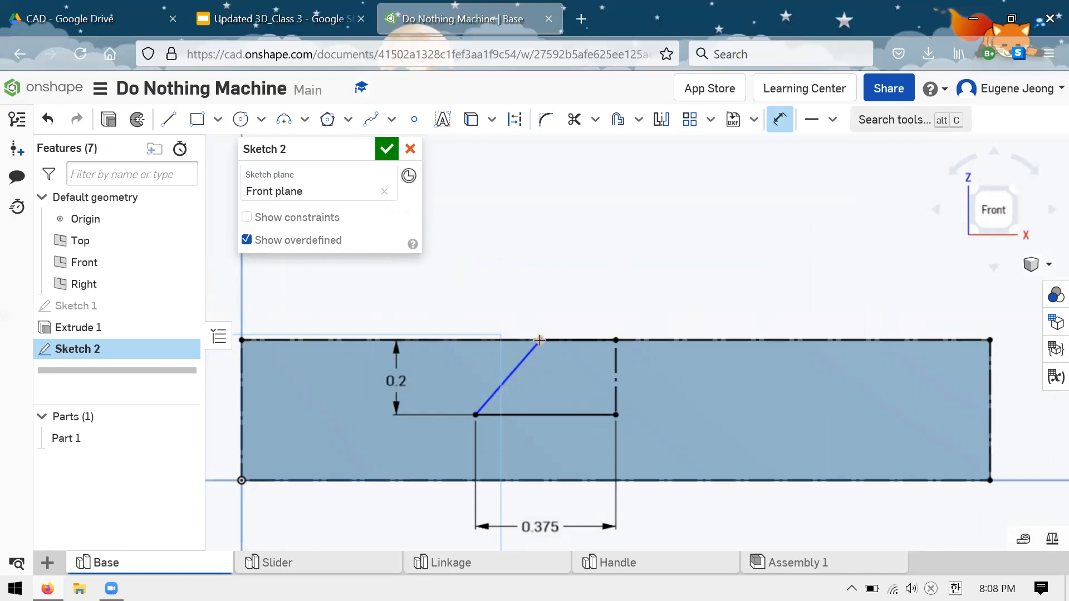
# - Dimension the distance along the upper edge from the slanted line's upper end to the centre line as 0.2 in
pyautogui.click(616, 339)
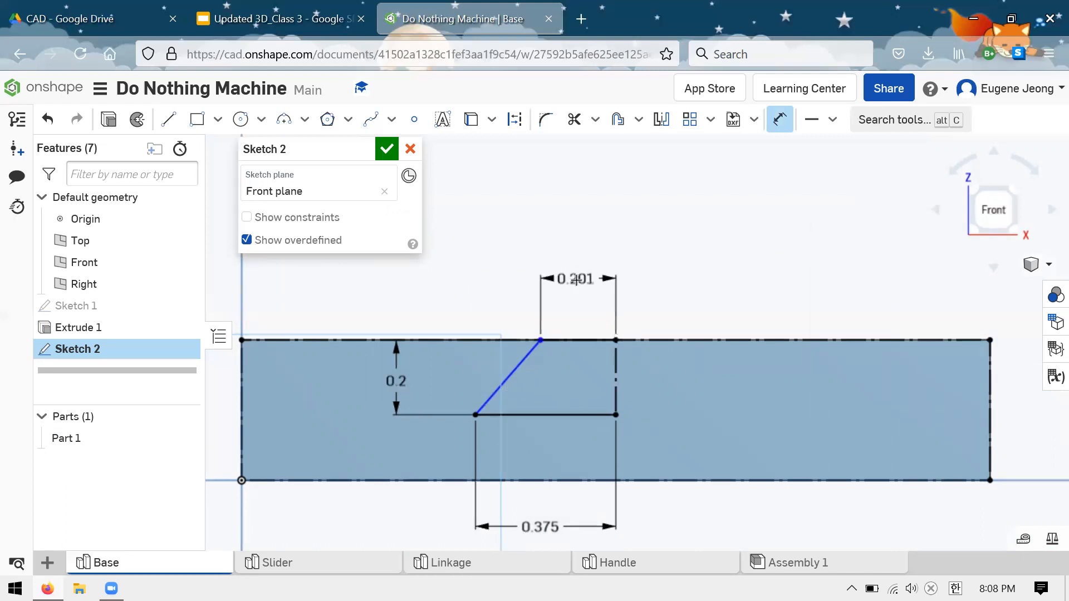
pyautogui.click(594, 258)
pyautogui.write('.2')
pyautogui.press('Return')
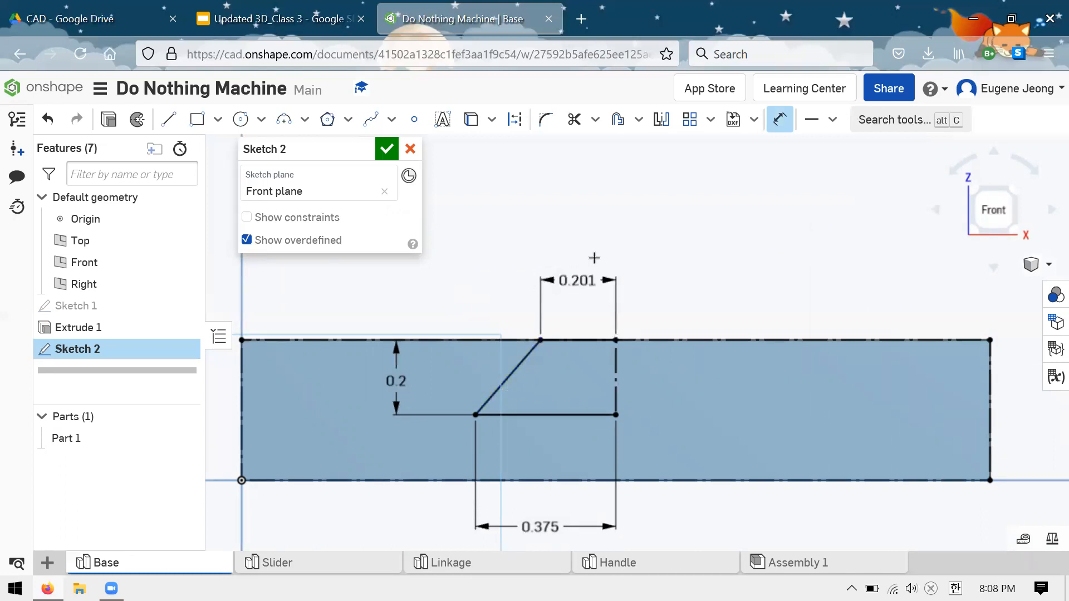
# - Mirror the half-dovetail's short top line across the vertical construction line, picking it out from the overlapping block edge
pyautogui.scroll(-2, 517, 245)
pyautogui.scroll(3, 690, 238)
pyautogui.scroll(-1, 668, 231)
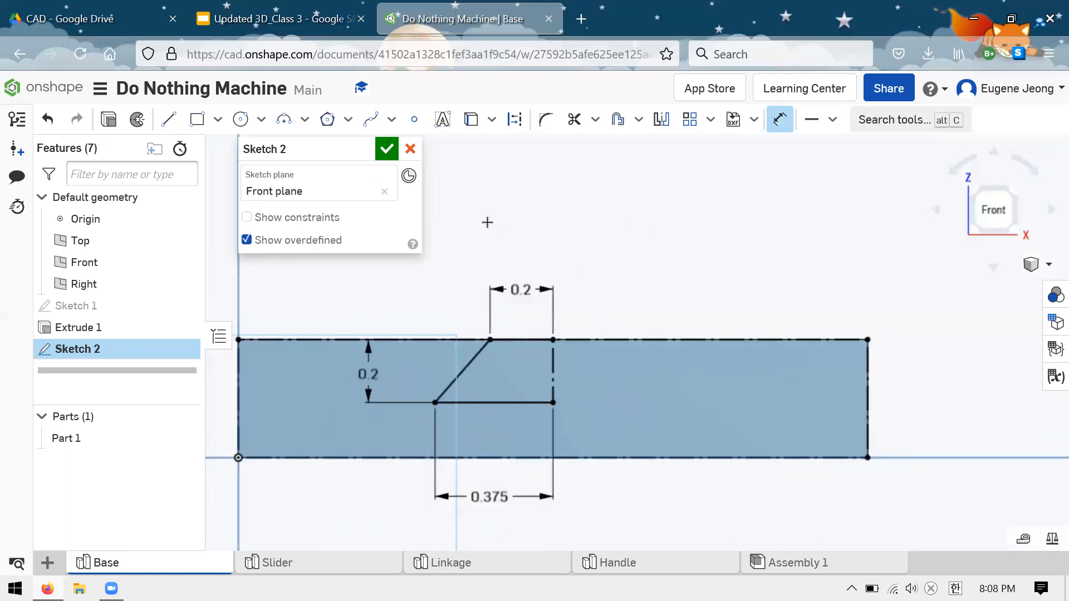
pyautogui.click(661, 123)
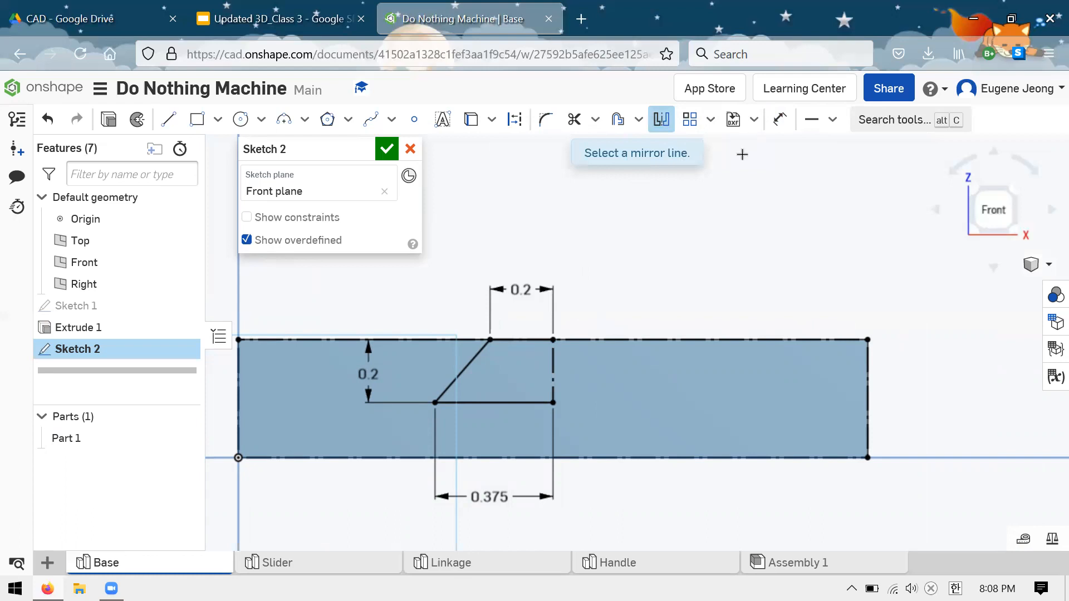
pyautogui.scroll(-1, 739, 158)
pyautogui.moveTo(534, 355); pyautogui.dragTo(556, 343, button='middle')
pyautogui.scroll(2, 548, 337)
pyautogui.scroll(1, 694, 239)
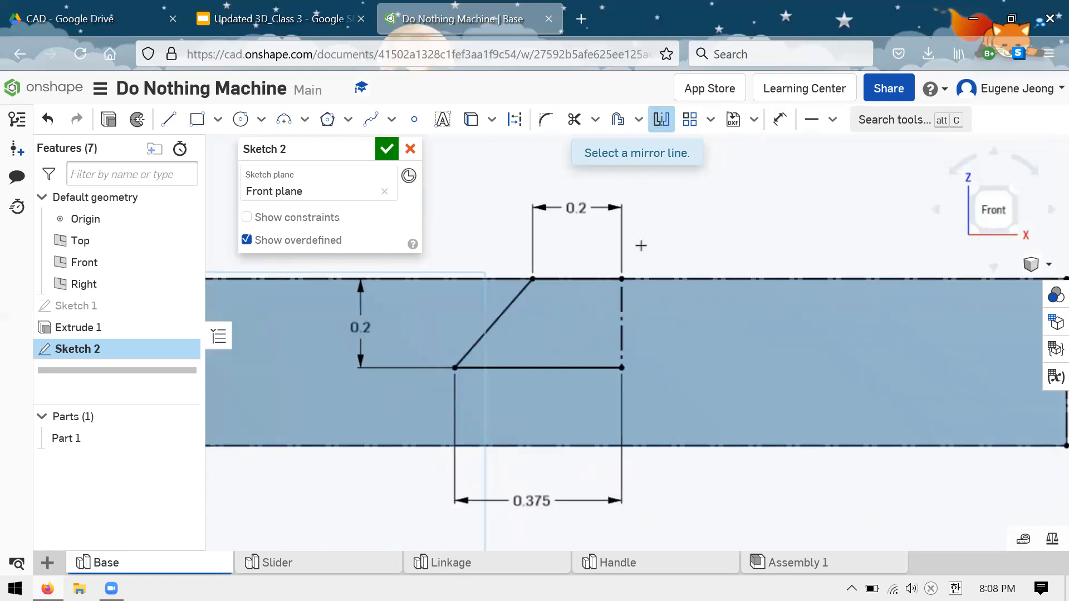
pyautogui.click(622, 324)
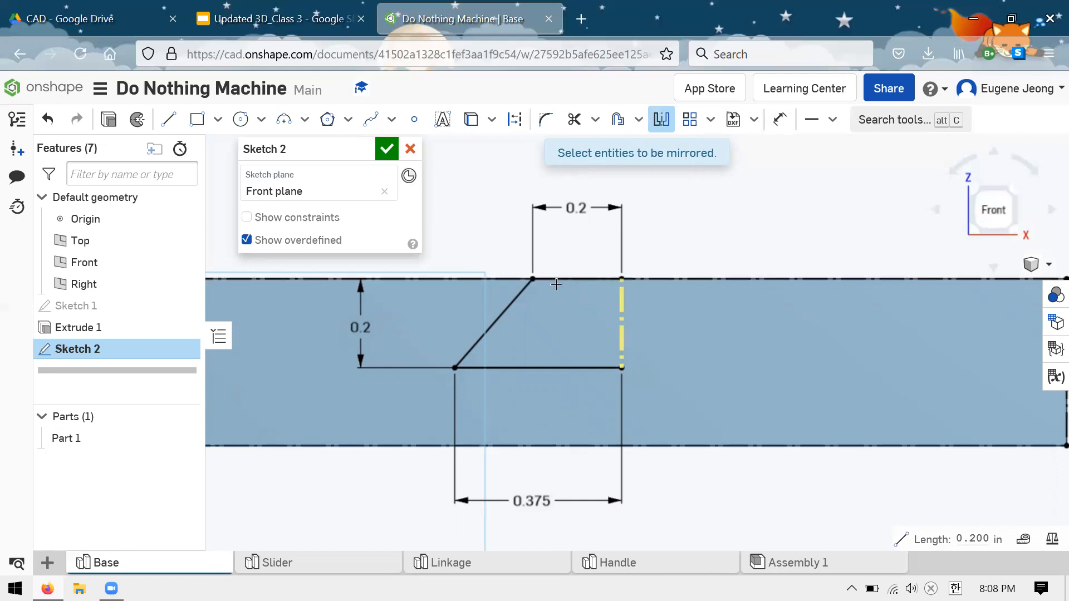
pyautogui.scroll(2, 564, 279)
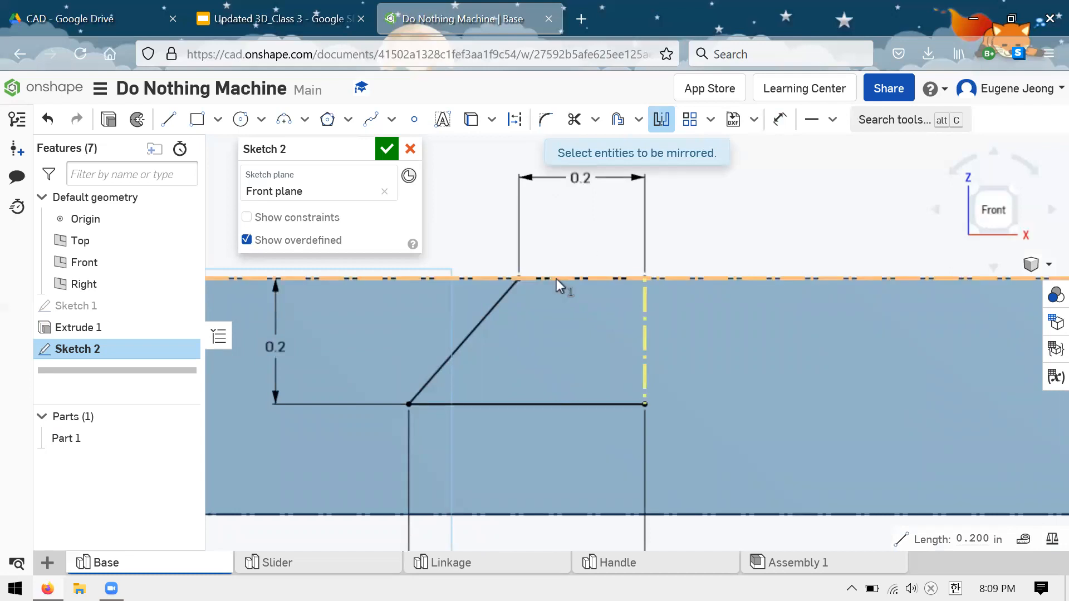
pyautogui.rightClick(554, 280)
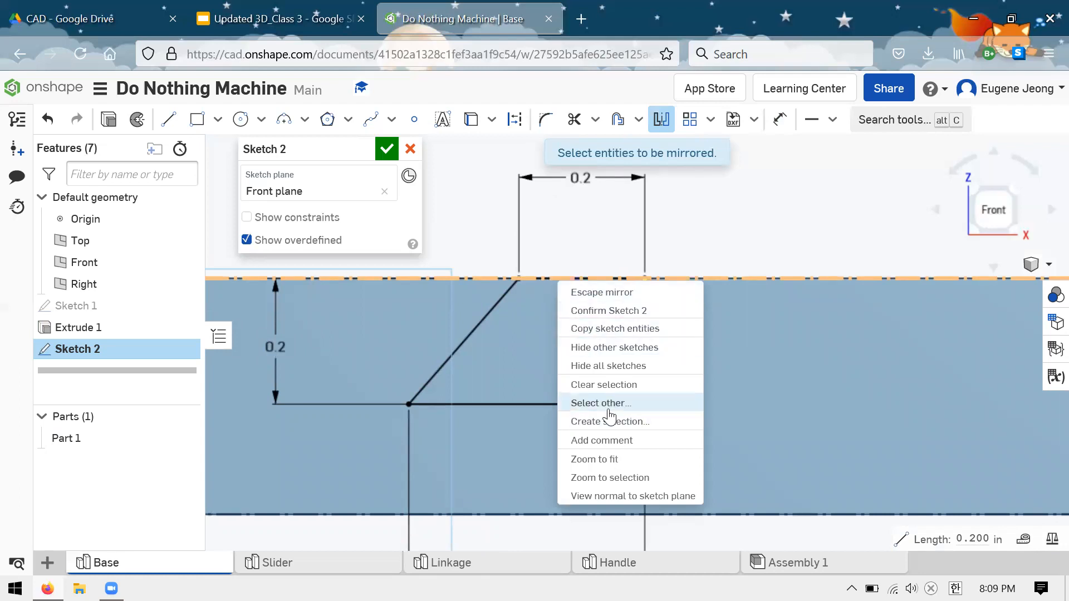
pyautogui.click(688, 234)
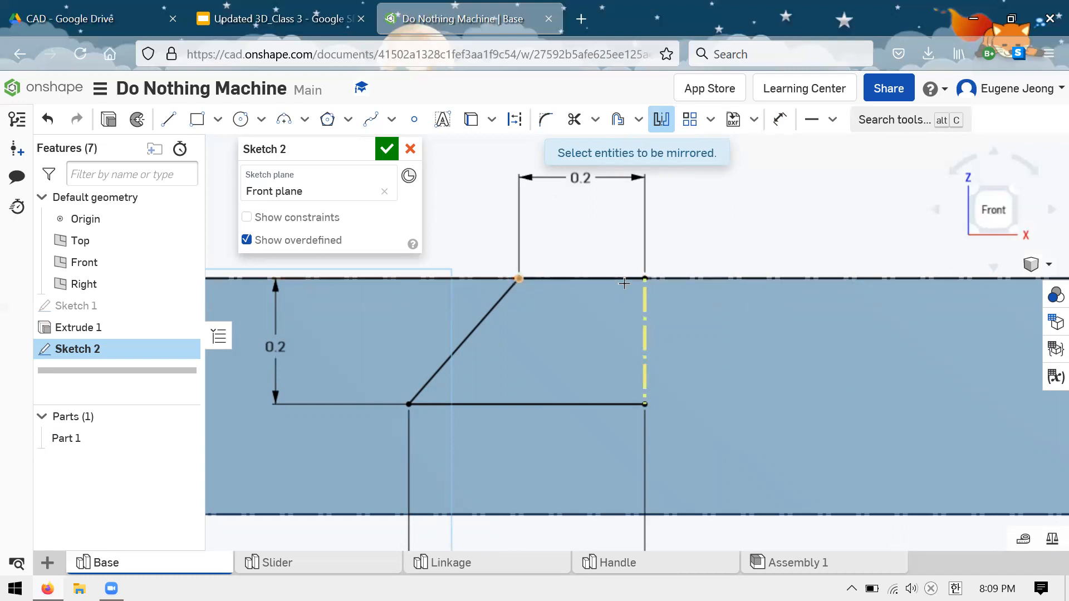
pyautogui.rightClick(582, 280)
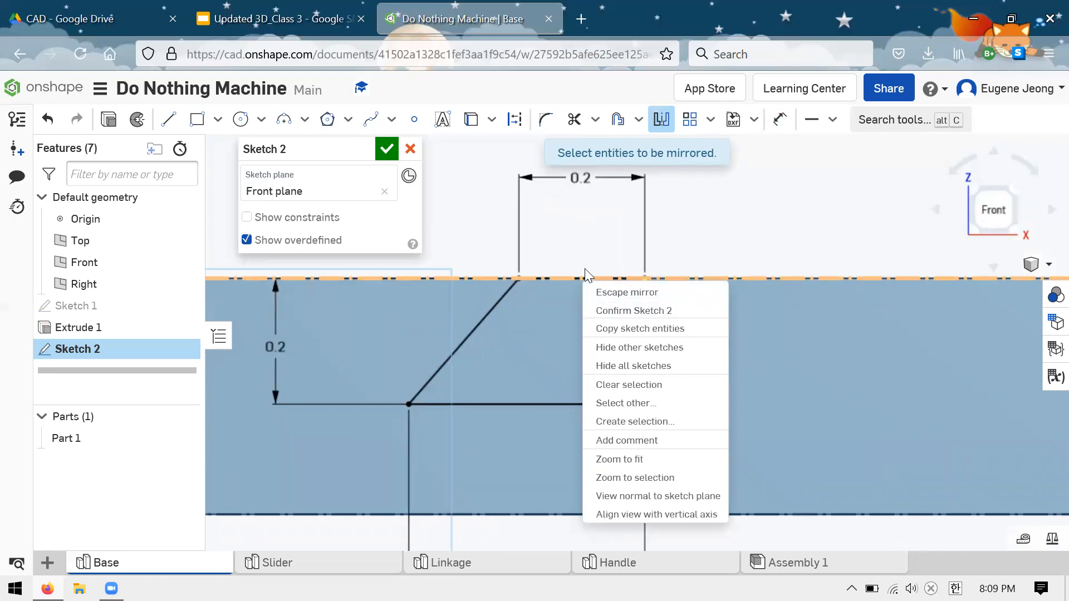
pyautogui.click(625, 403)
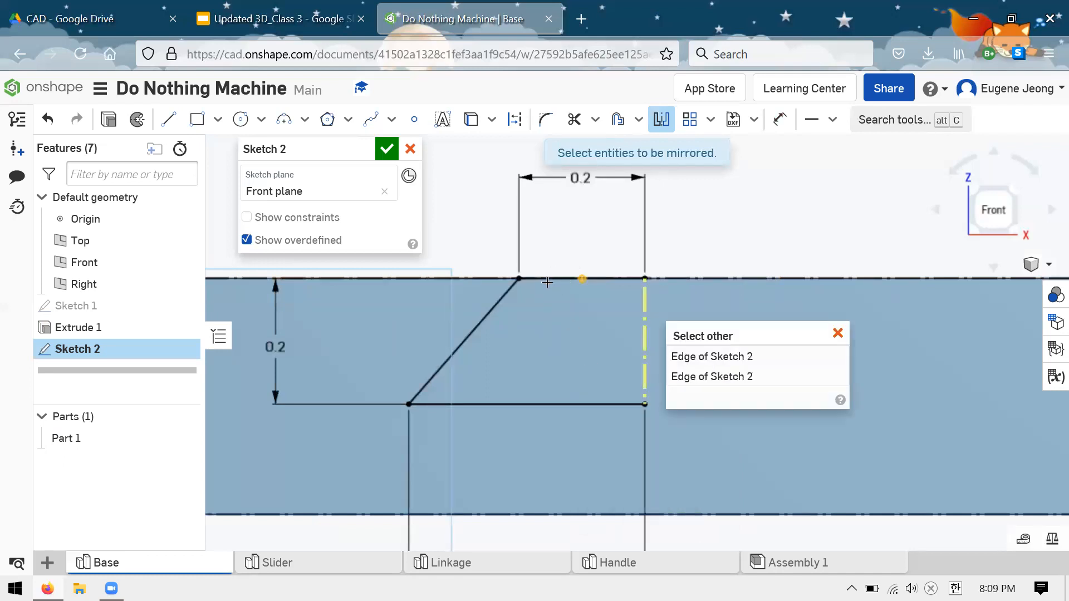
pyautogui.click(743, 383)
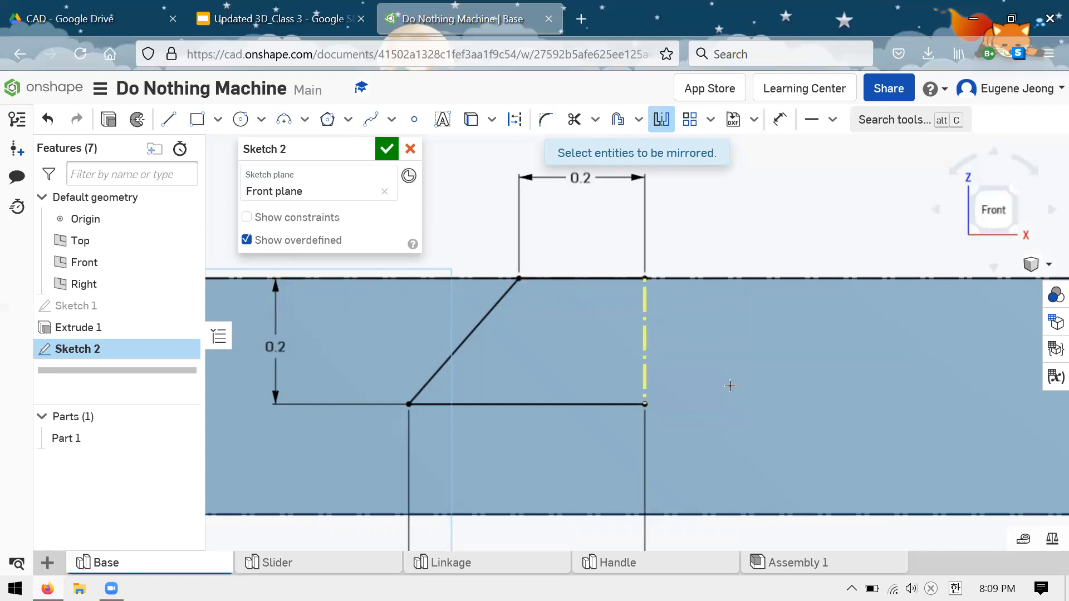
pyautogui.rightClick(556, 280)
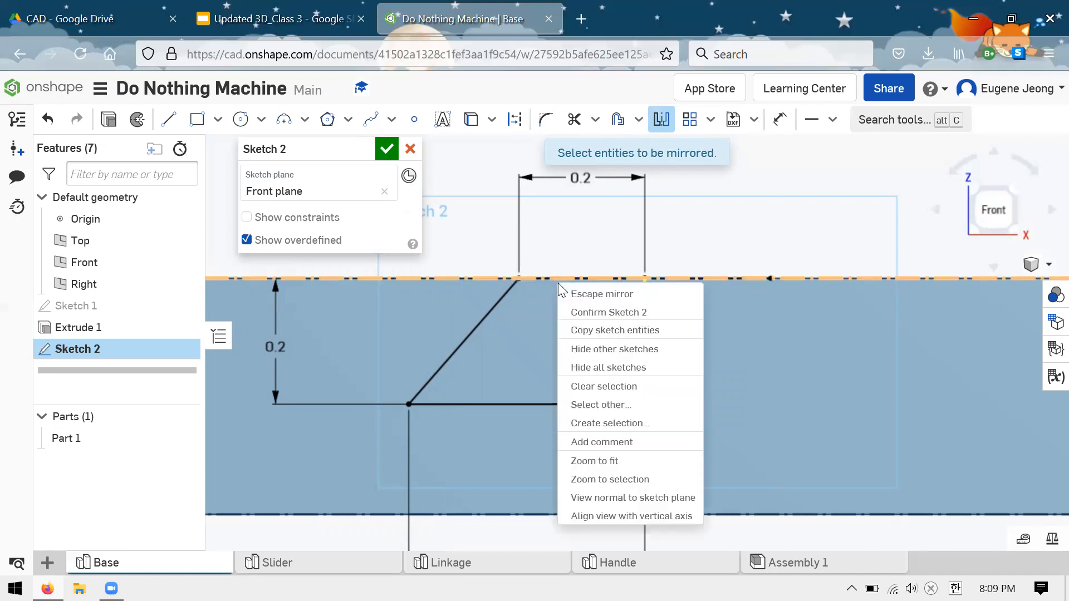
pyautogui.click(610, 405)
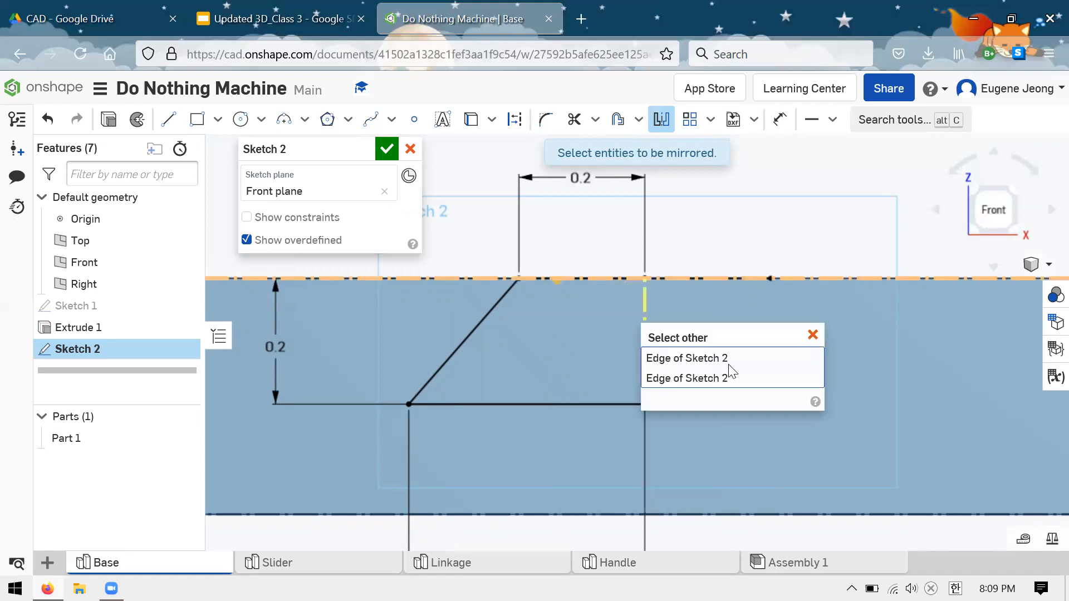
pyautogui.click(693, 379)
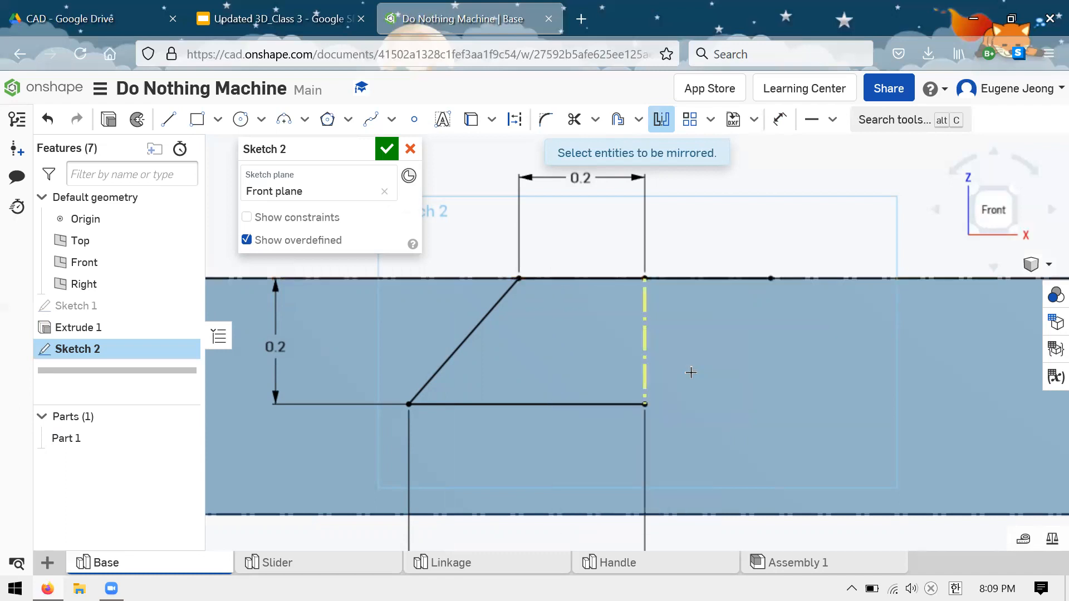
pyautogui.rightClick(593, 278)
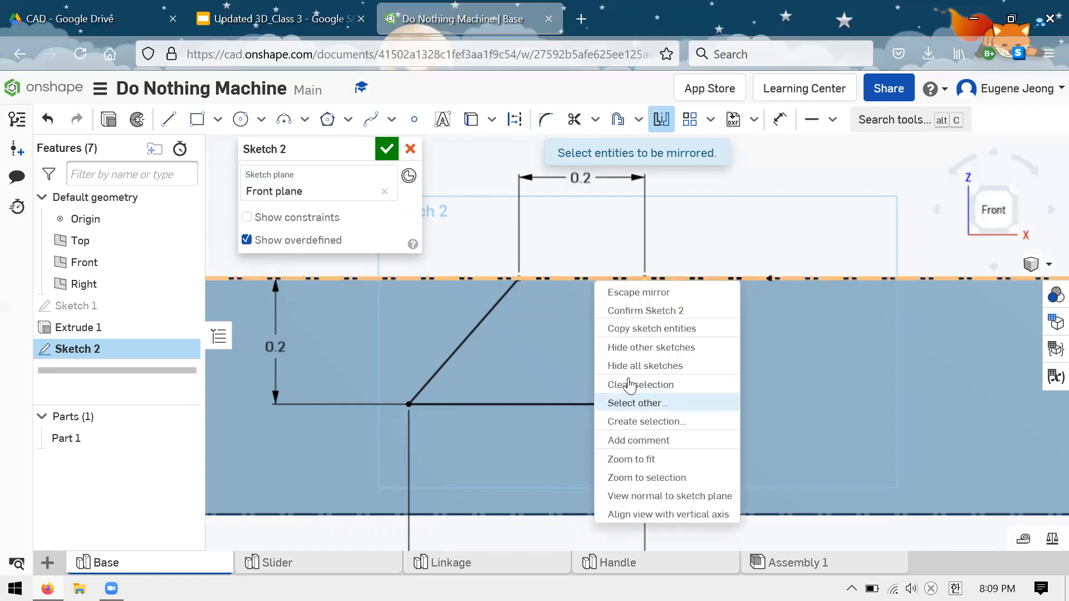
pyautogui.click(634, 403)
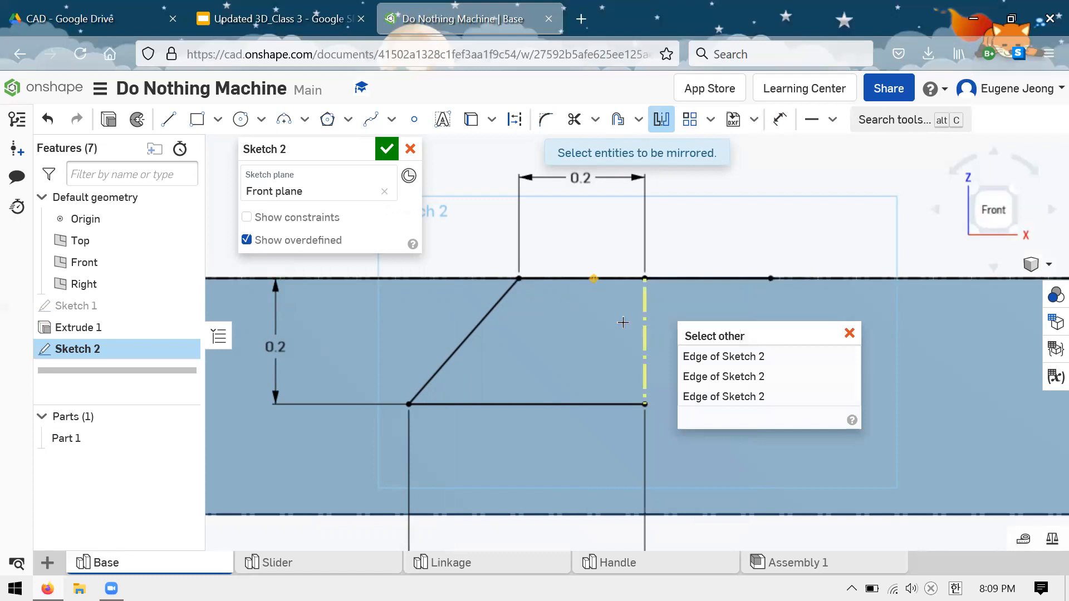
pyautogui.click(849, 332)
# - Mirror the half-dovetail's bottom and slanted lines across the same centre line and leave the Mirror tool
pyautogui.scroll(2, 679, 270)
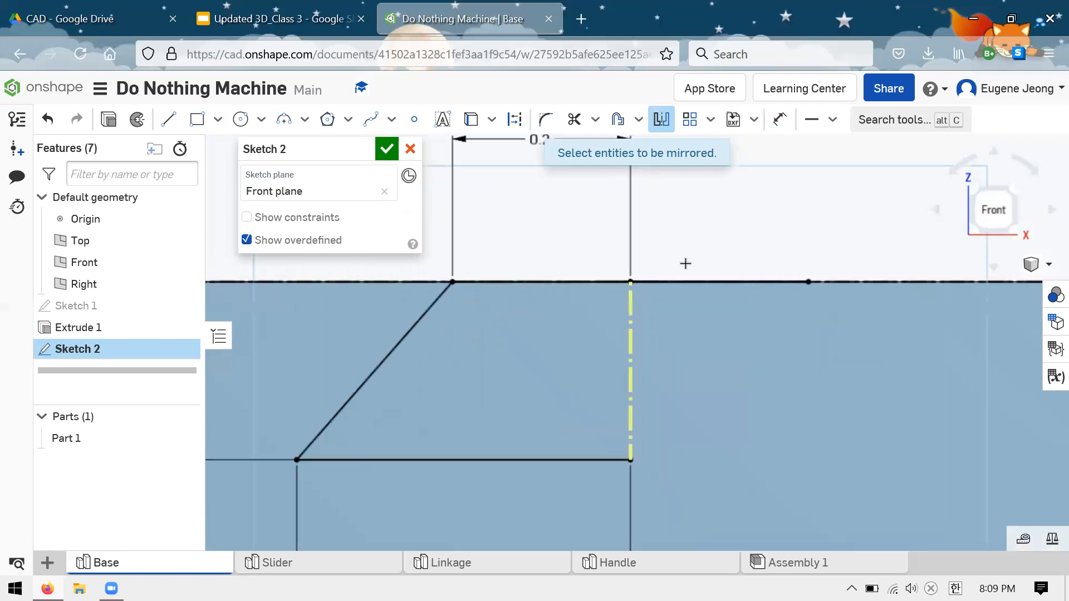
pyautogui.click(572, 458)
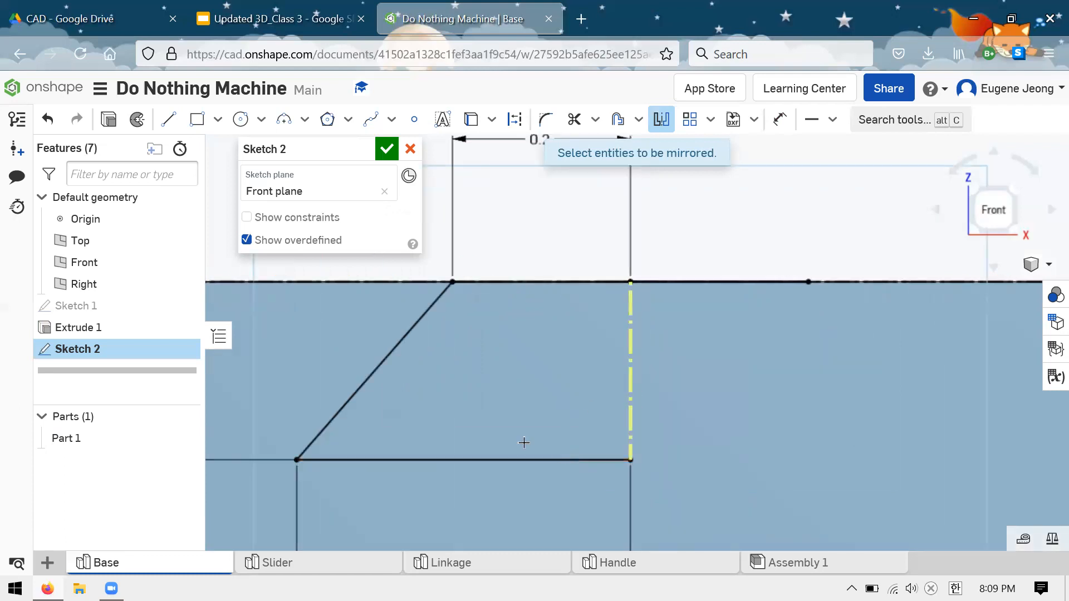
pyautogui.click(392, 348)
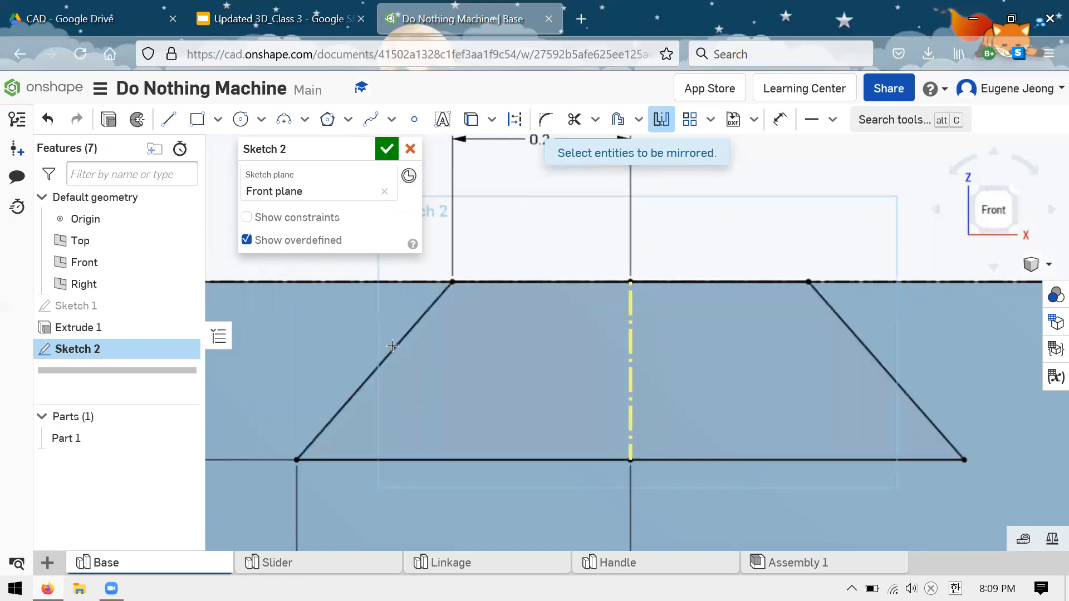
pyautogui.scroll(-2, 389, 343)
pyautogui.scroll(6, 558, 320)
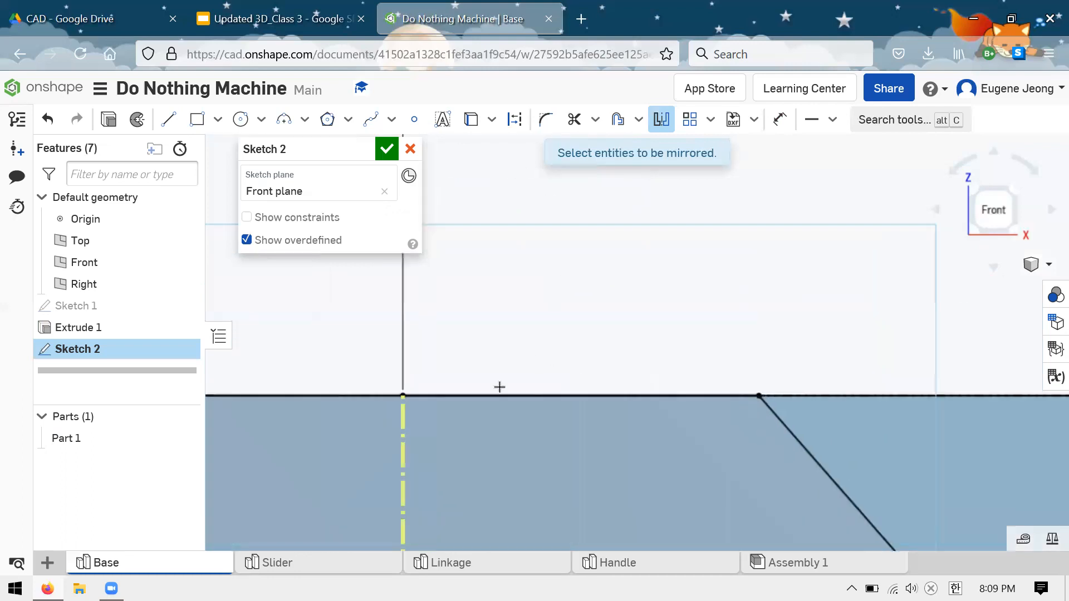
pyautogui.scroll(-2, 740, 291)
pyautogui.scroll(-3, 739, 291)
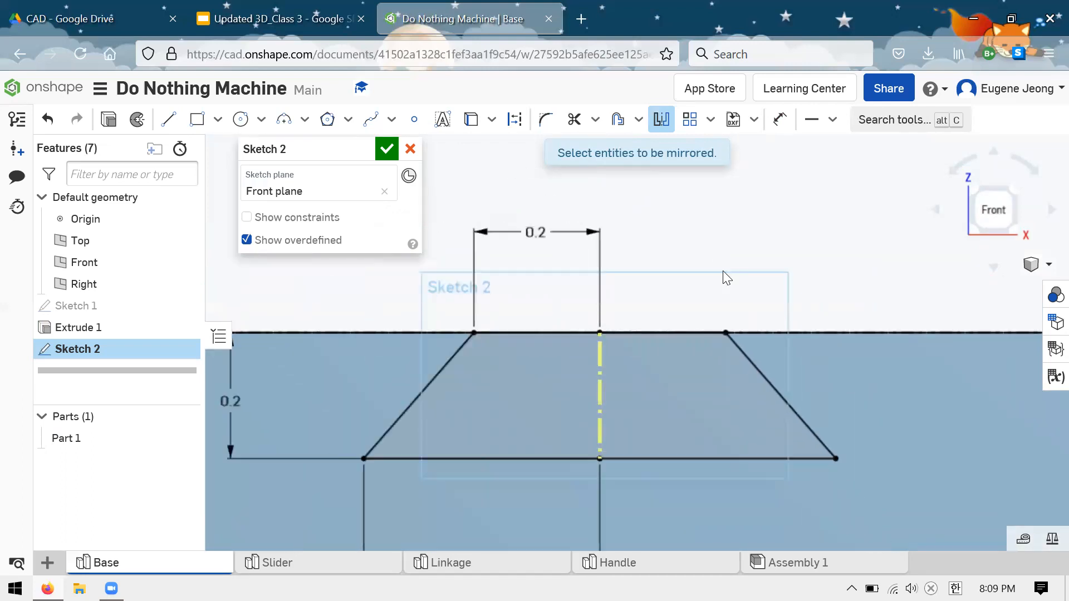
pyautogui.press('Escape')
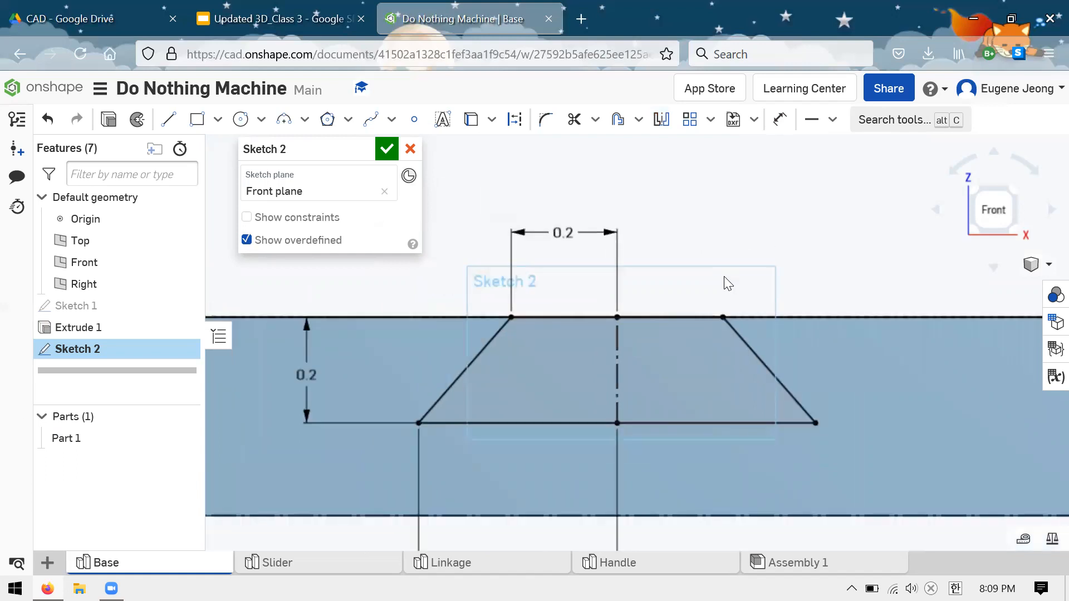
# - Undo the mirrored slanted, bottom and top lines
pyautogui.hotkey('ctrl', 'z')
pyautogui.hotkey('ctrl', 'z')
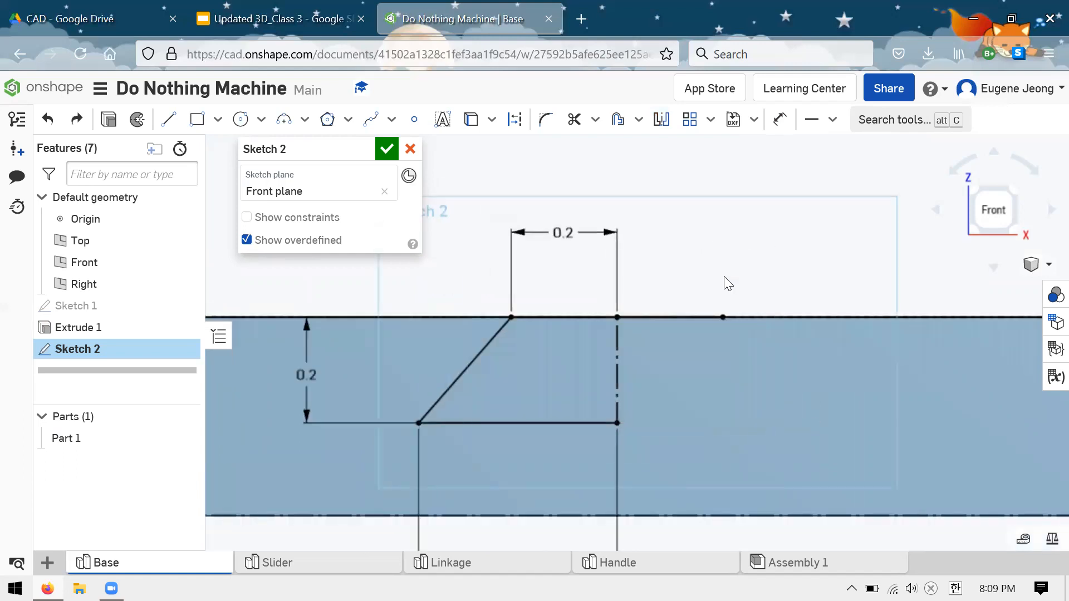
pyautogui.hotkey('ctrl', 'z')
pyautogui.scroll(-3, 732, 262)
pyautogui.scroll(3, 573, 389)
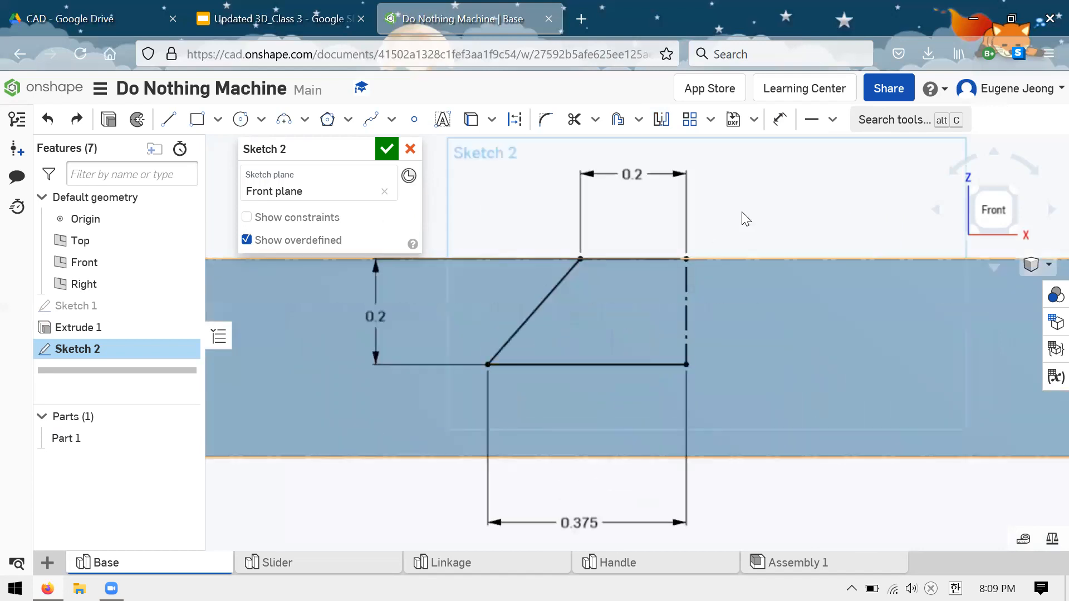
# - Mirror the half-dovetail's bottom and slanted lines across the vertical construction centre line
pyautogui.click(659, 124)
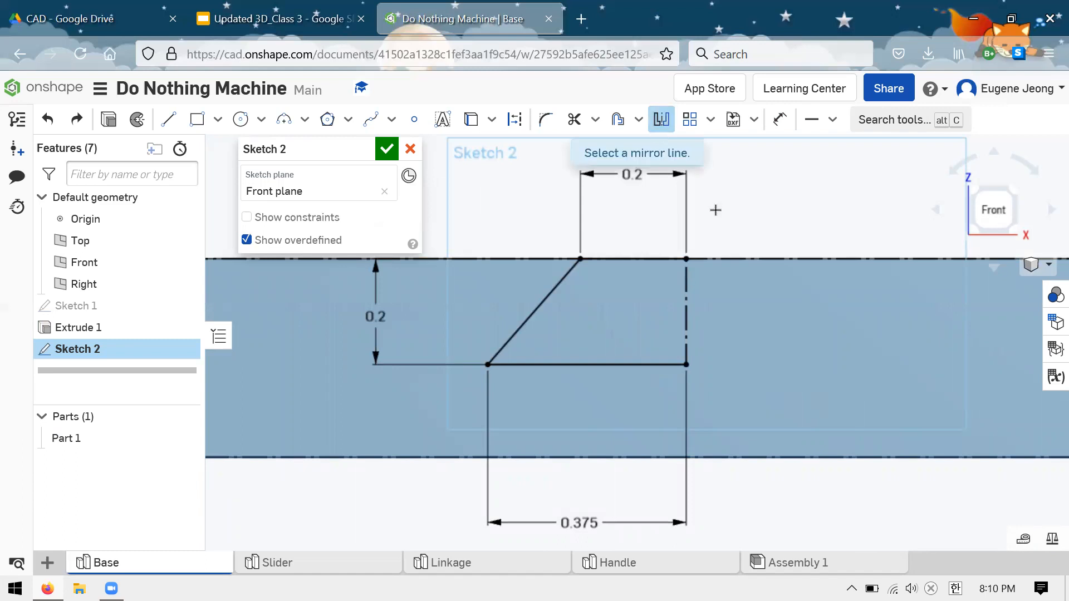
pyautogui.click(687, 318)
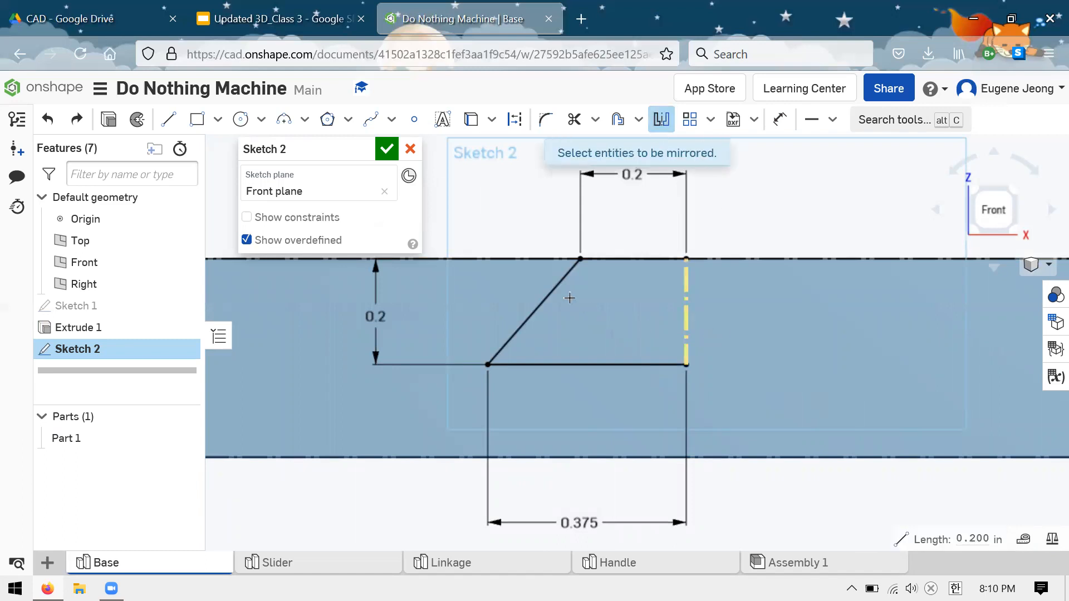
pyautogui.click(572, 366)
pyautogui.scroll(-2, 477, 429)
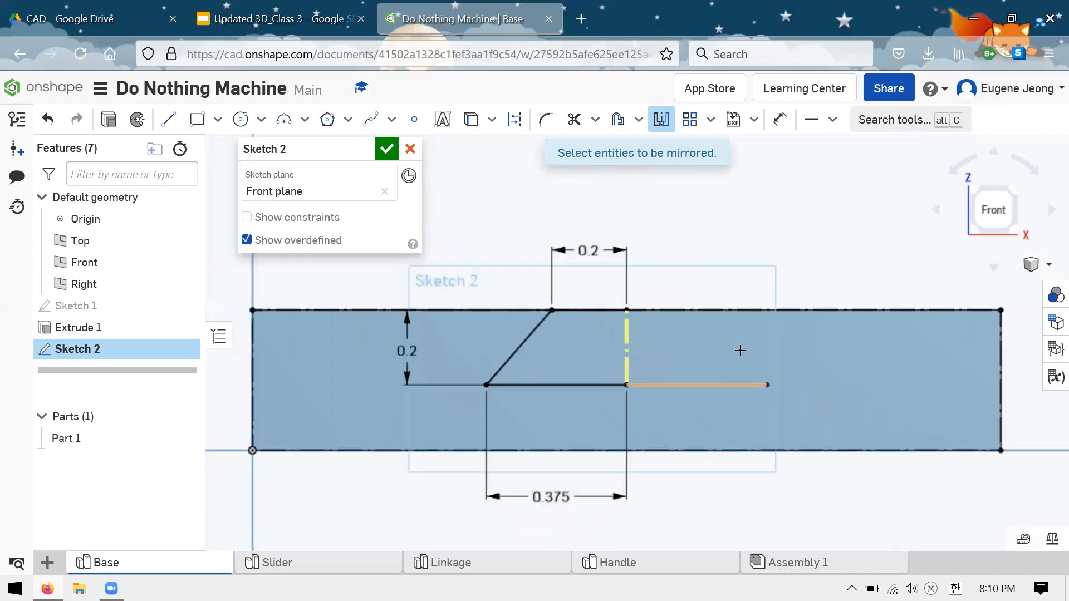
# - Mirror the short top line across the same centre line, picking it out from the overlapping block edge, and finish the sketch
pyautogui.scroll(2, 785, 354)
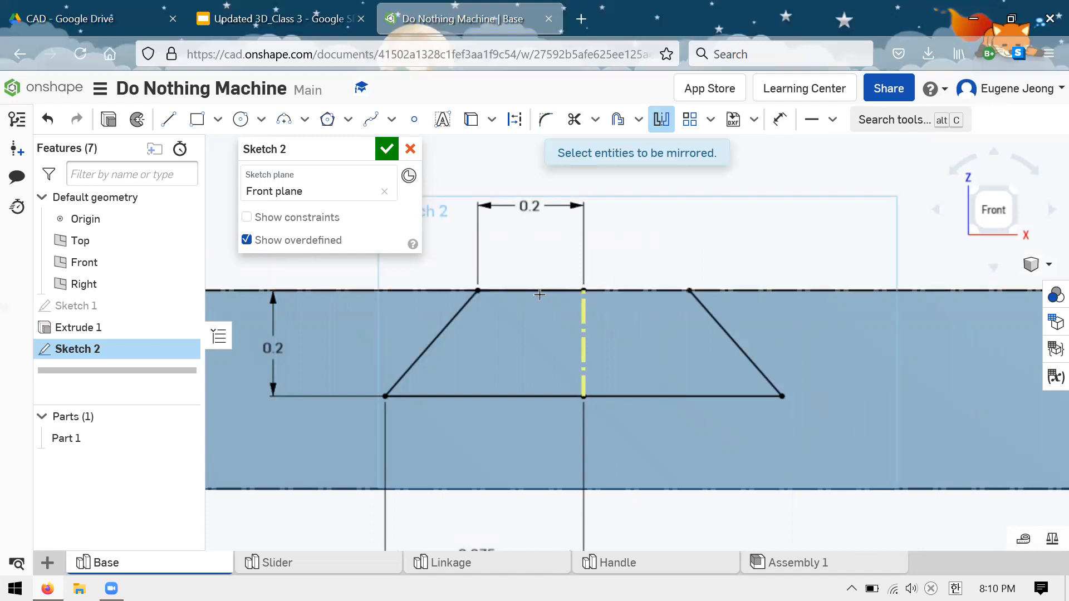
pyautogui.rightClick(545, 295)
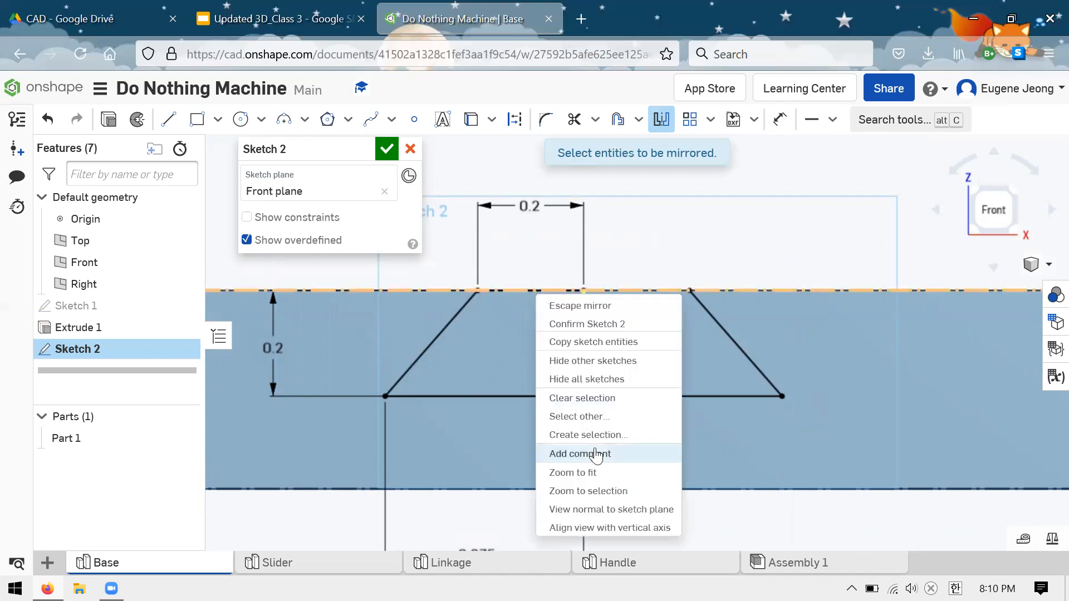
pyautogui.click(579, 415)
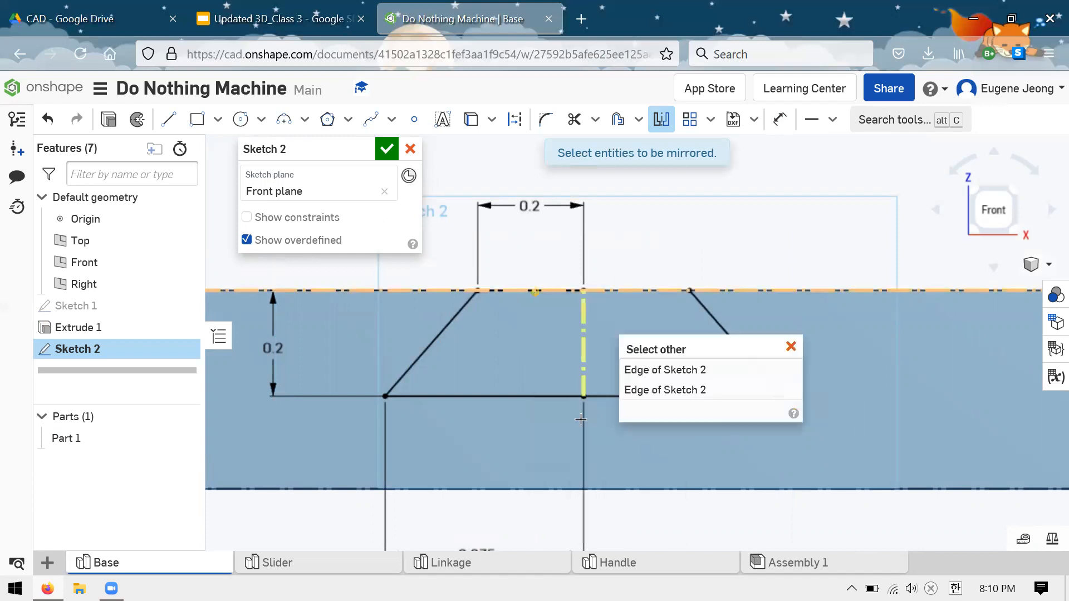
pyautogui.click(690, 393)
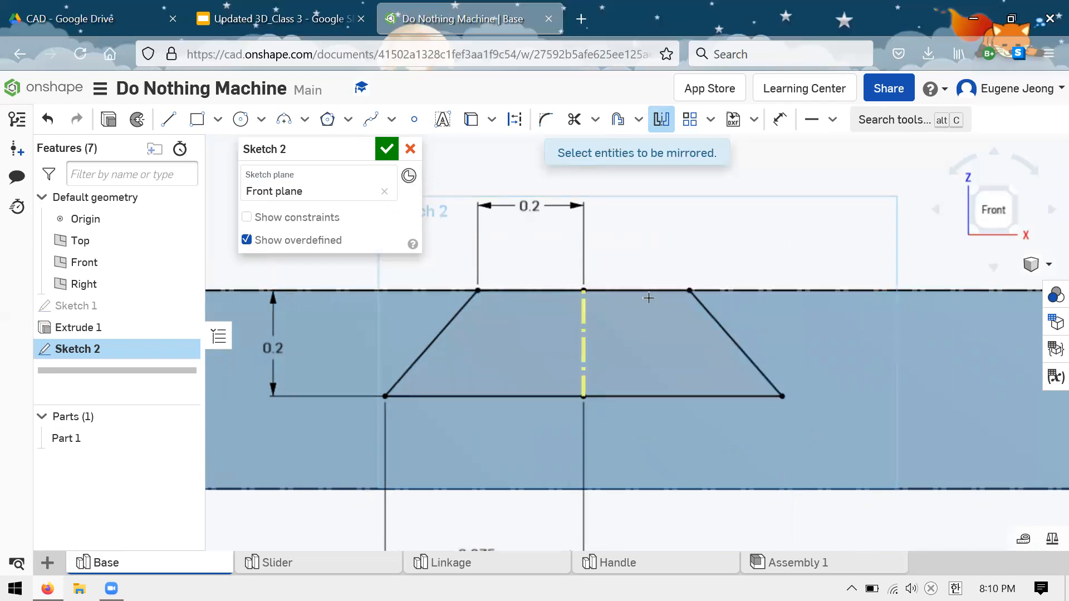
pyautogui.click(387, 152)
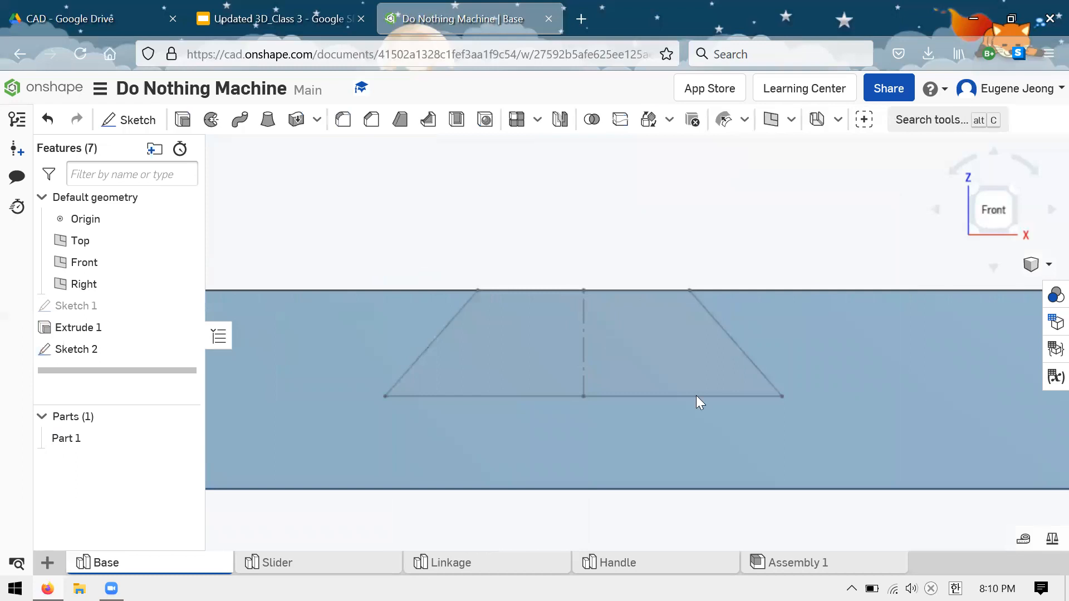
# - Select the closed dovetail region and examine how it sits on the block's front face from several angles
pyautogui.click(654, 331)
pyautogui.moveTo(647, 232); pyautogui.dragTo(582, 292, button='right')
pyautogui.scroll(3, 610, 327)
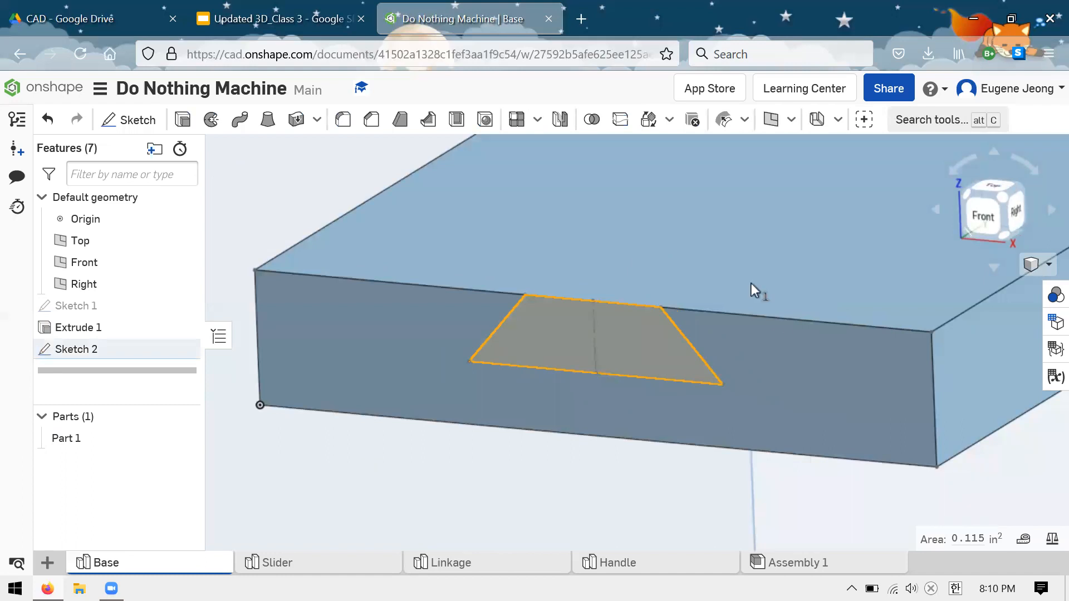
pyautogui.hotkey('shift', '1')
pyautogui.hotkey('shift', '7')
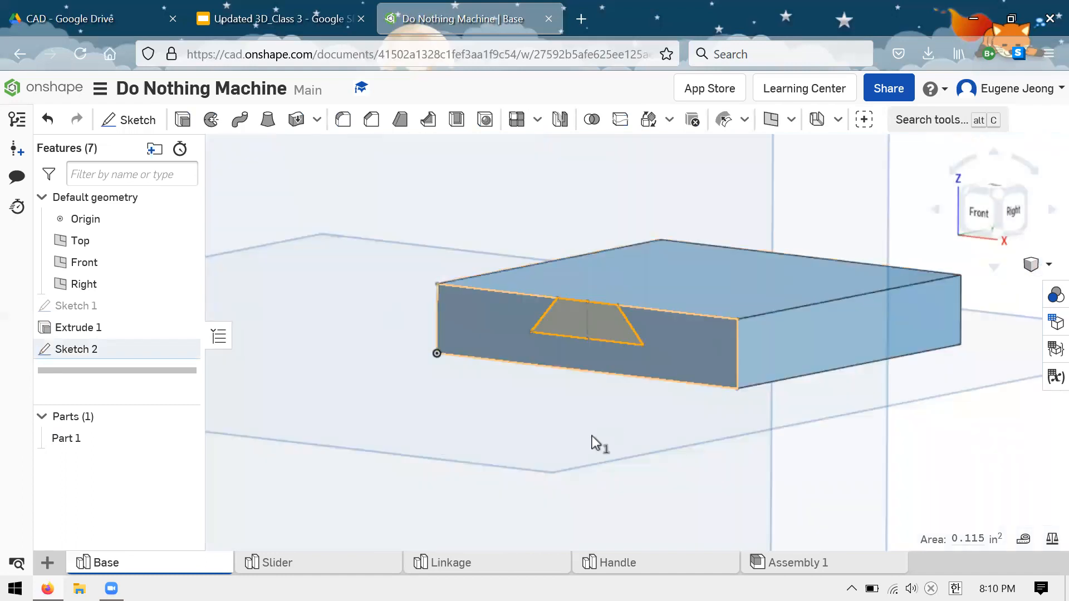
pyautogui.scroll(2, 591, 442)
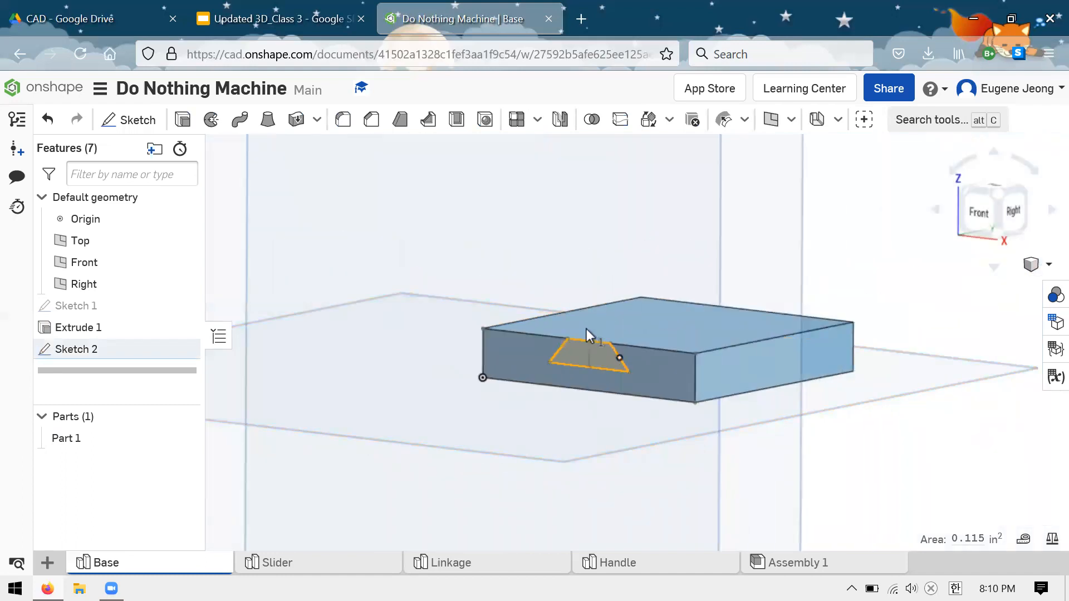
pyautogui.scroll(1, 382, 279)
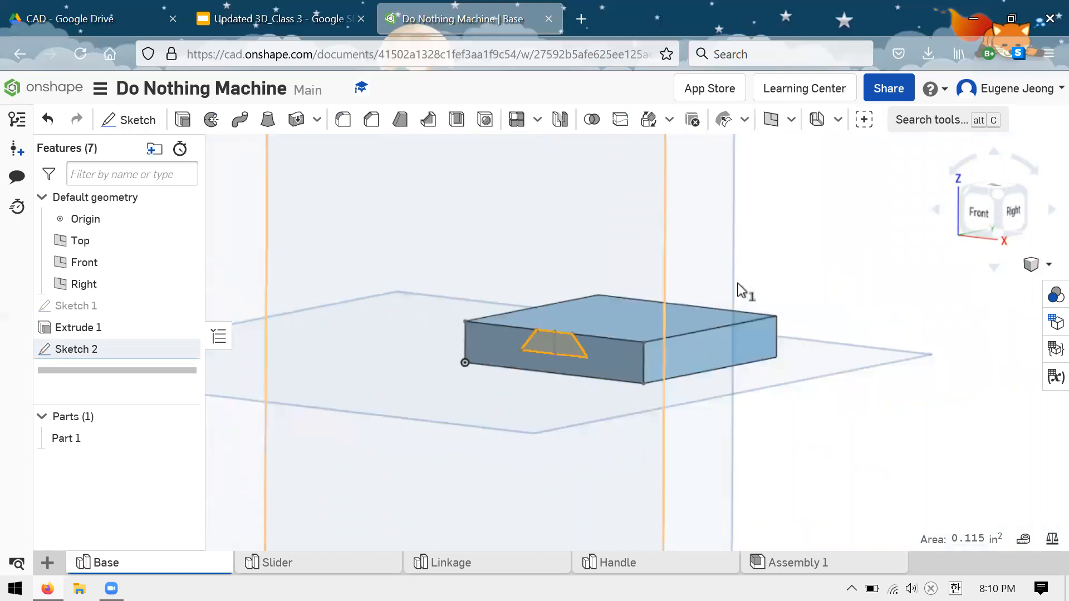
pyautogui.scroll(-3, 738, 284)
pyautogui.moveTo(675, 255); pyautogui.dragTo(772, 283, button='right')
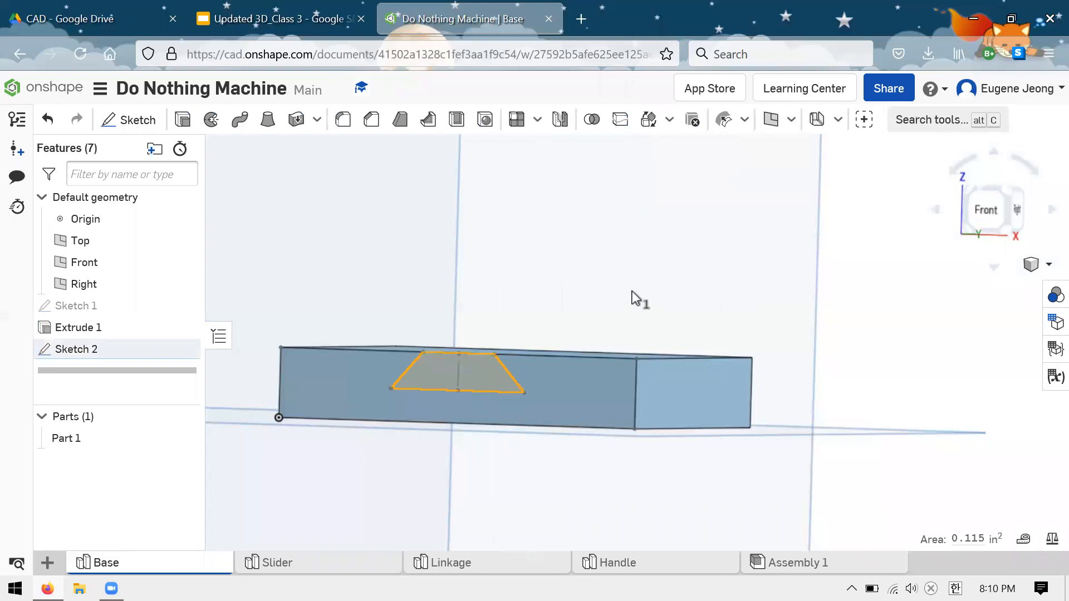
pyautogui.moveTo(419, 393); pyautogui.dragTo(439, 365, button='right')
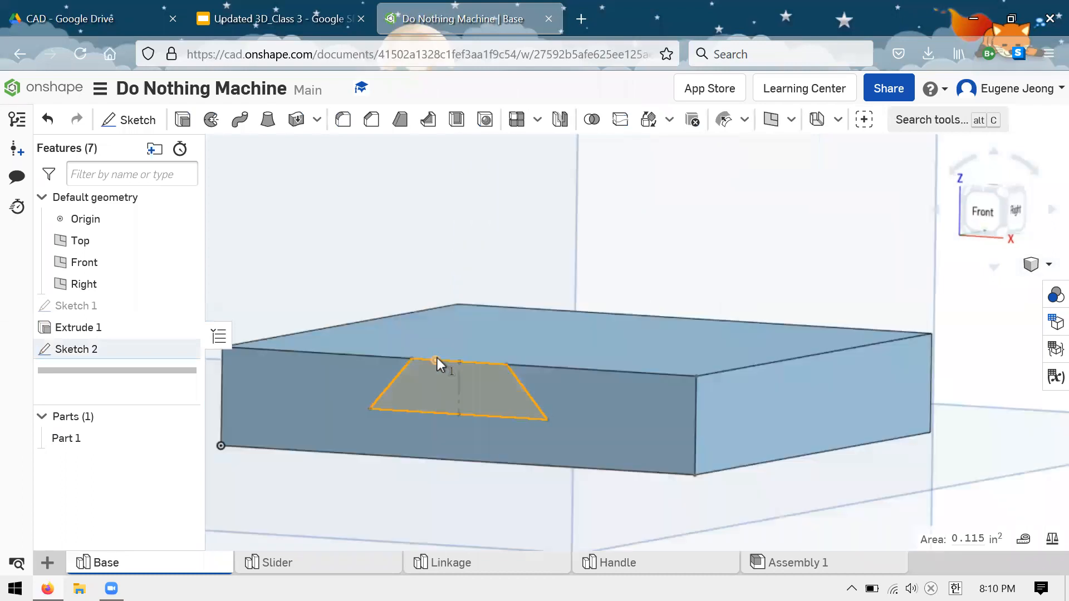
pyautogui.scroll(-5, 473, 363)
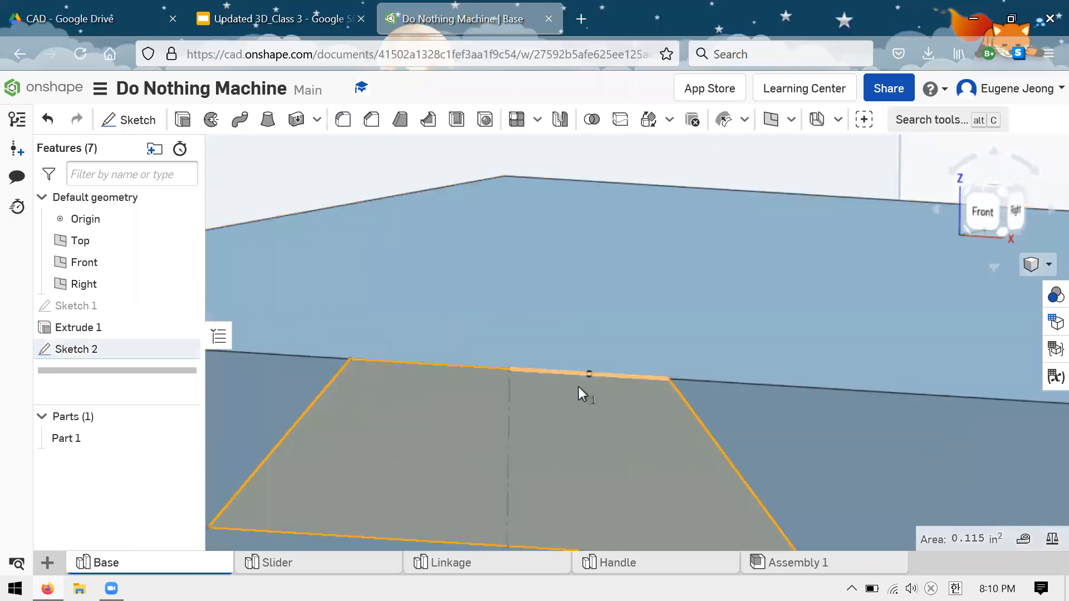
pyautogui.scroll(5, 501, 364)
pyautogui.moveTo(465, 353); pyautogui.dragTo(470, 269, button='right')
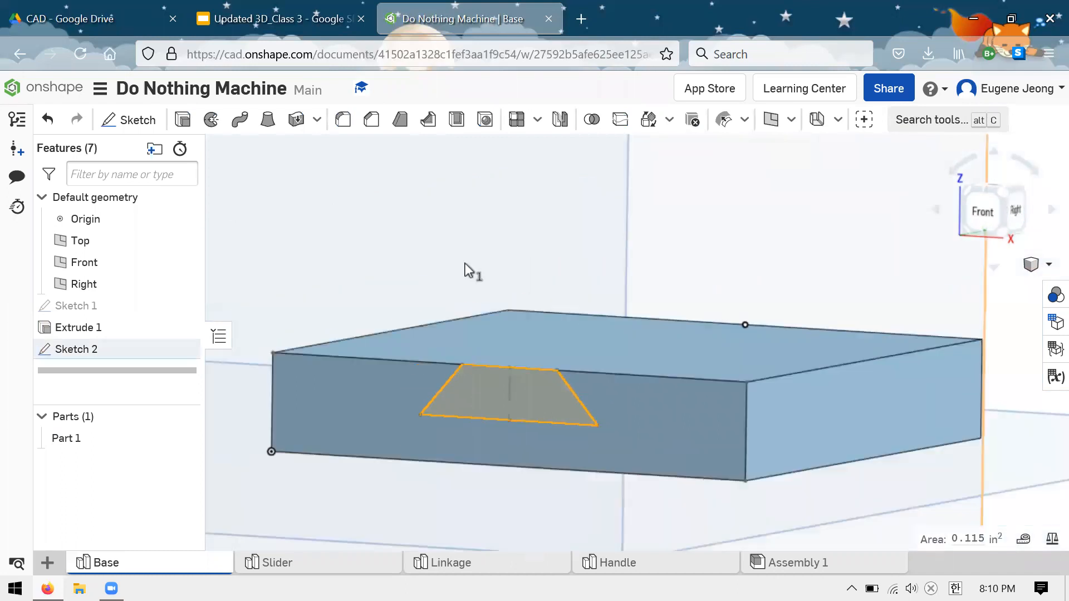
# - Extrude the selected dovetail region as a Remove cut with end type Through all to form a channel in the block
pyautogui.click(177, 127)
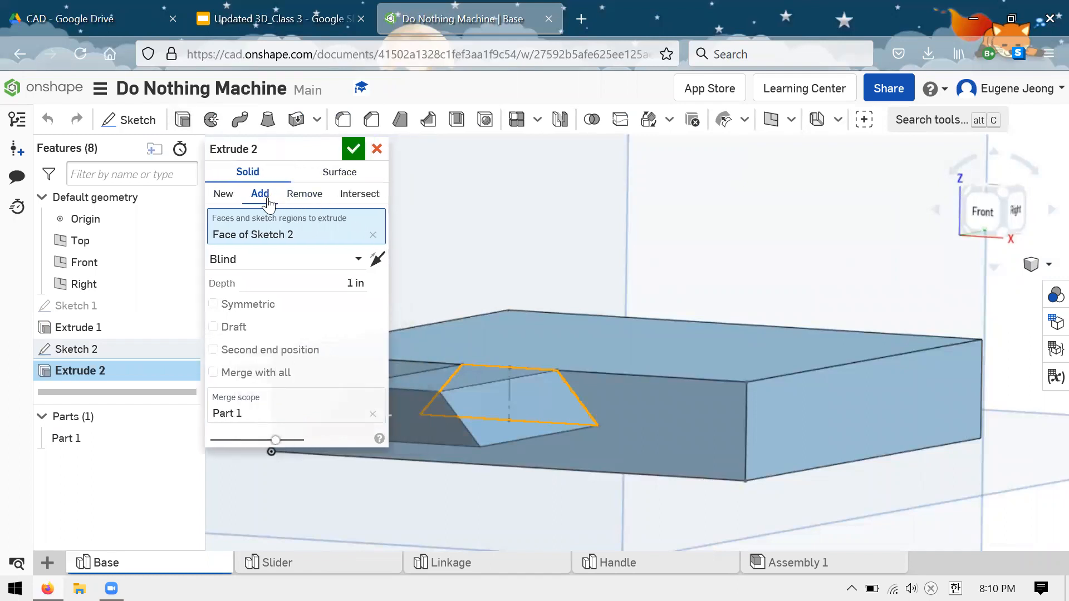
pyautogui.click(304, 198)
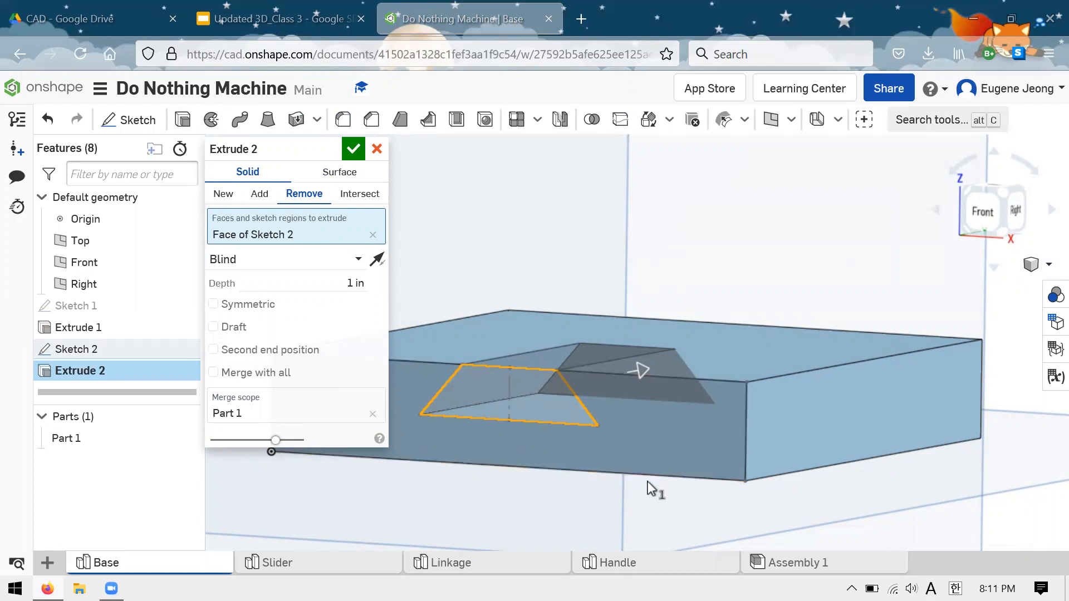
pyautogui.scroll(-3, 640, 436)
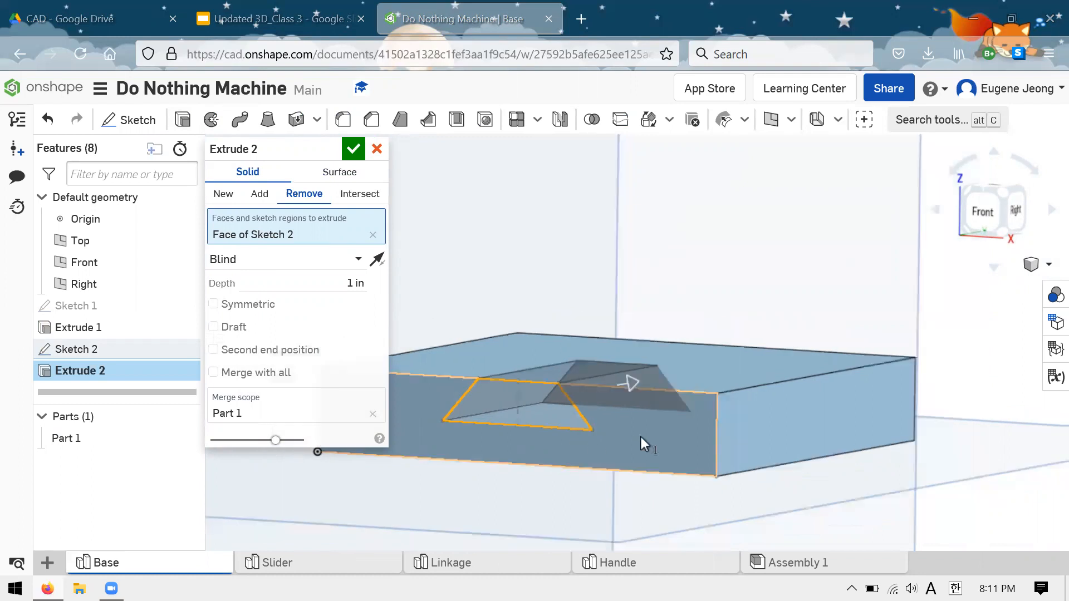
pyautogui.click(356, 261)
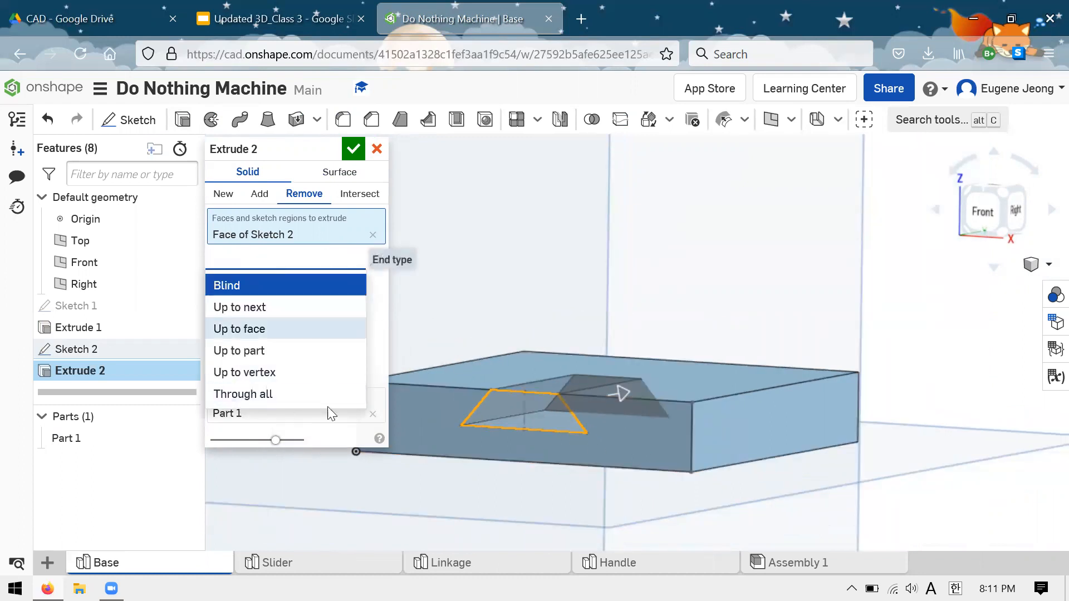
pyautogui.click(296, 395)
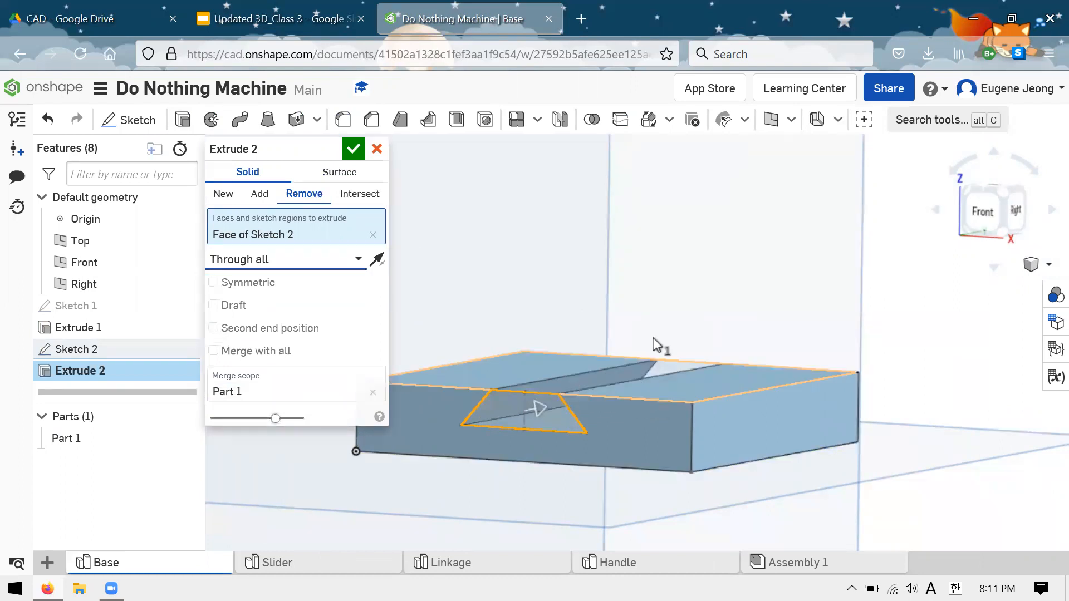
pyautogui.moveTo(676, 327); pyautogui.dragTo(666, 378, button='right')
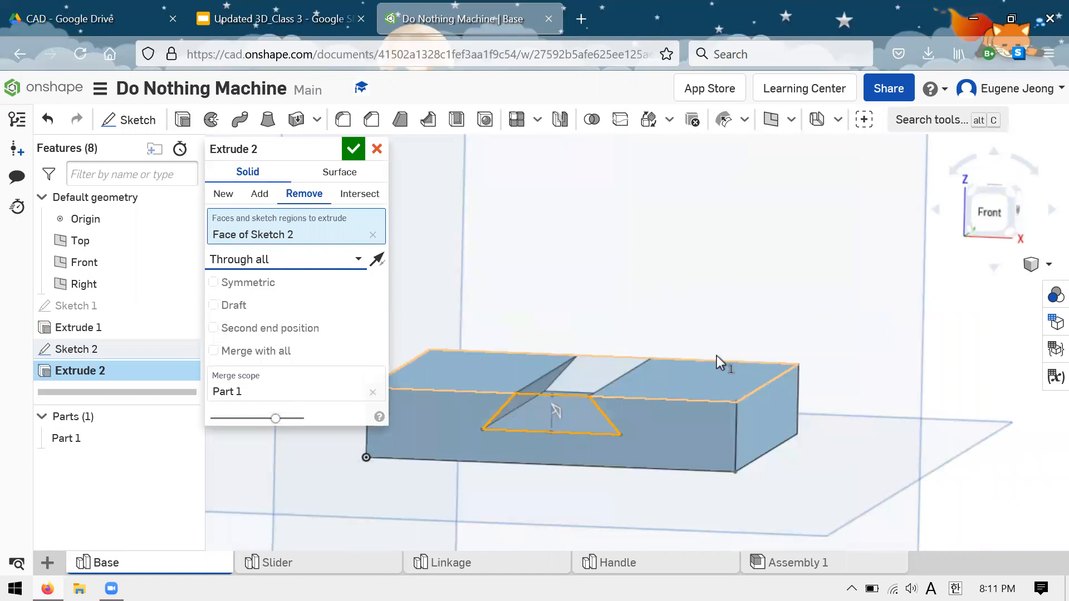
pyautogui.moveTo(653, 328); pyautogui.dragTo(703, 326, button='right')
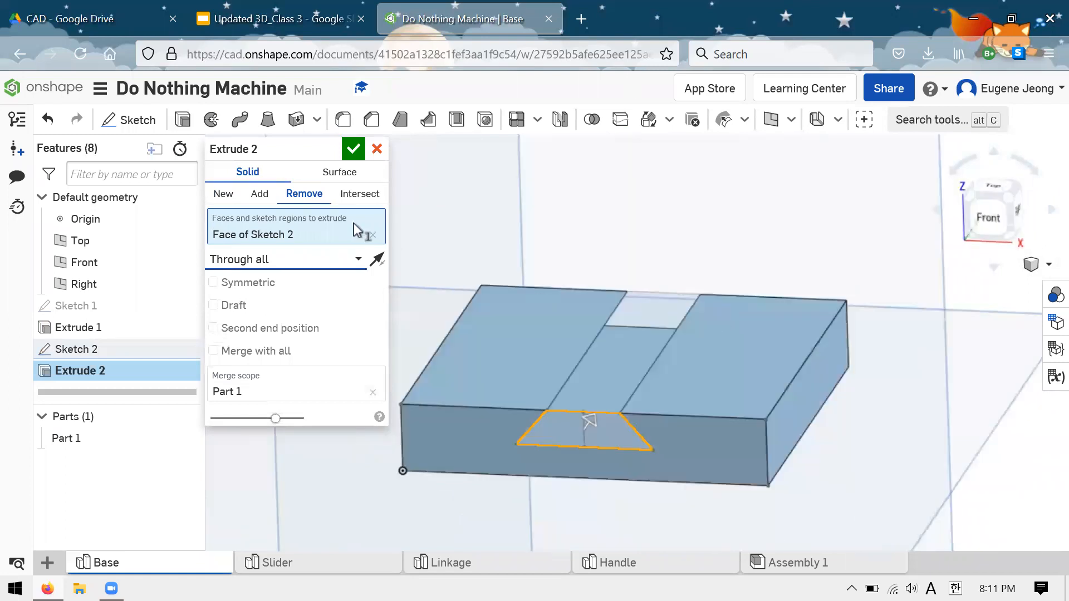
pyautogui.click(344, 158)
# - Examine the dovetail channel and its orientation relative to the block's sides and the default planes
pyautogui.moveTo(725, 362); pyautogui.dragTo(738, 326, button='right')
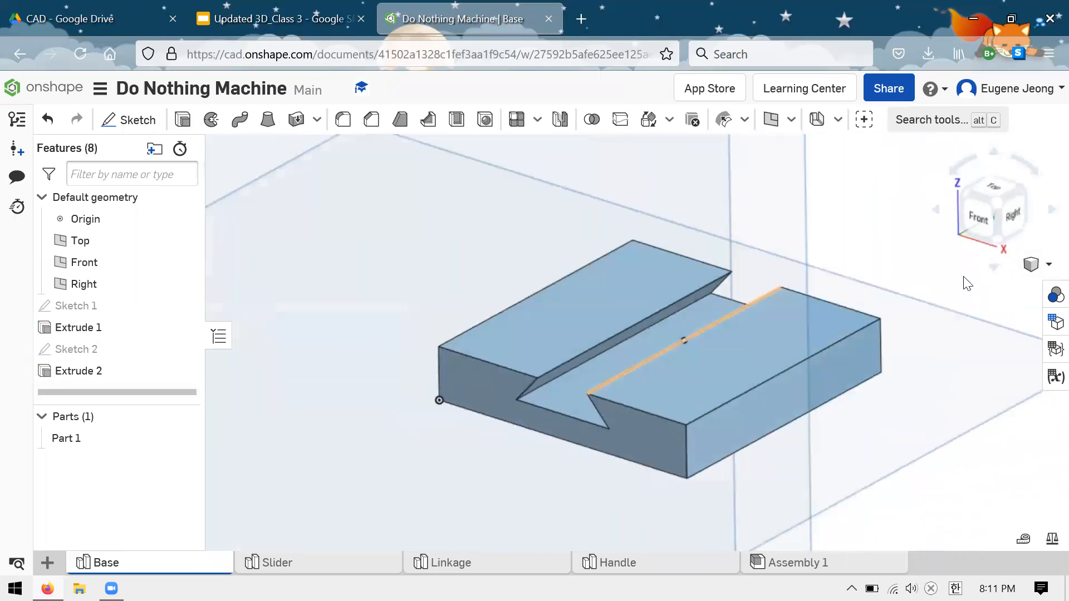
pyautogui.moveTo(800, 283); pyautogui.dragTo(791, 282, button='right')
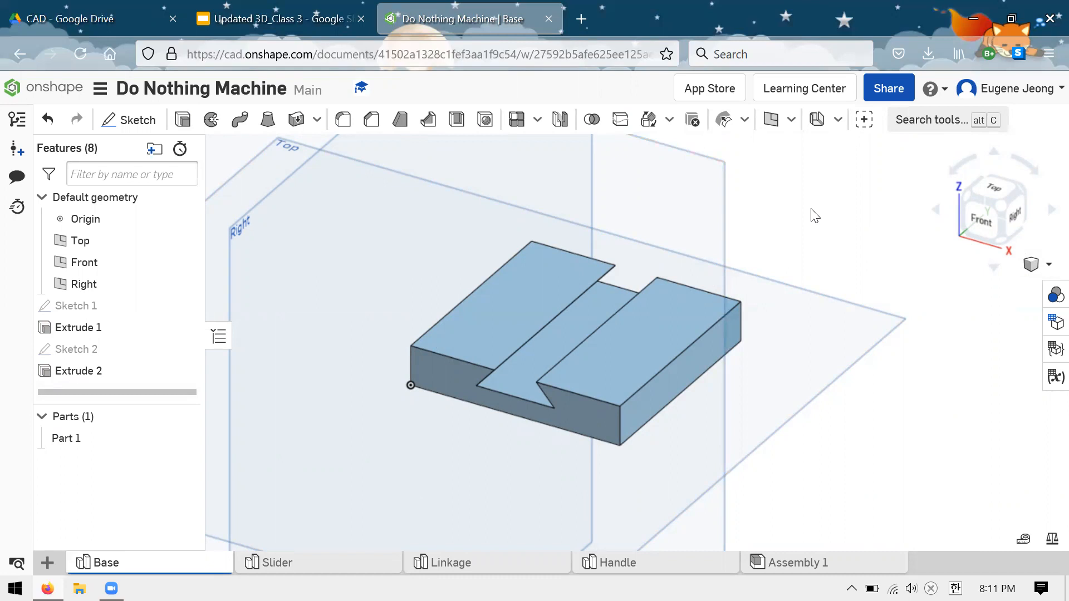
pyautogui.moveTo(581, 260); pyautogui.dragTo(674, 257, button='right')
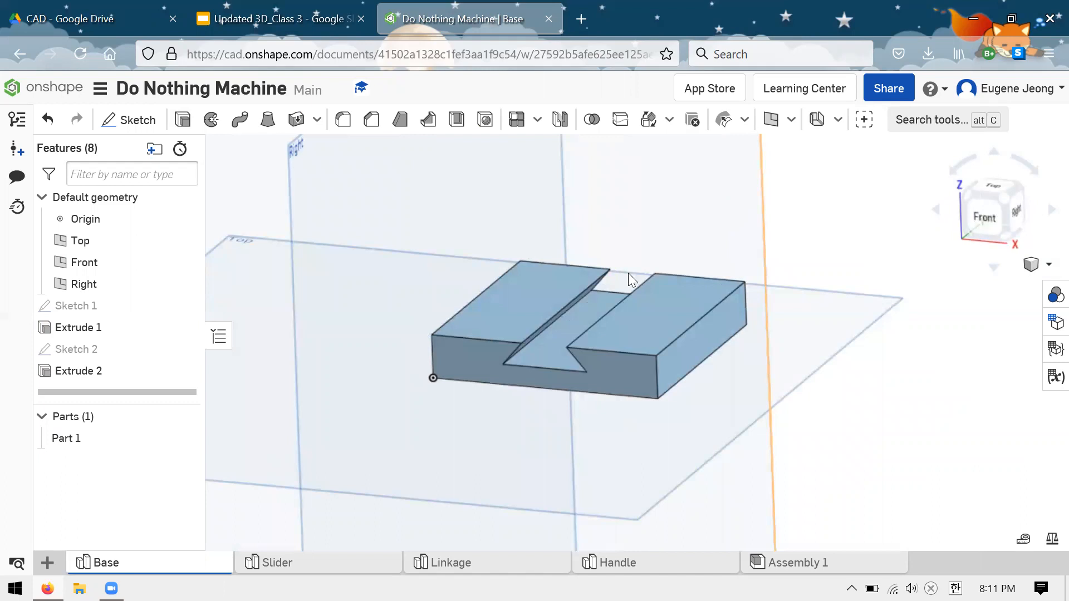
pyautogui.hotkey('shift', '7')
pyautogui.moveTo(565, 289); pyautogui.dragTo(615, 345, button='right')
pyautogui.click(590, 420)
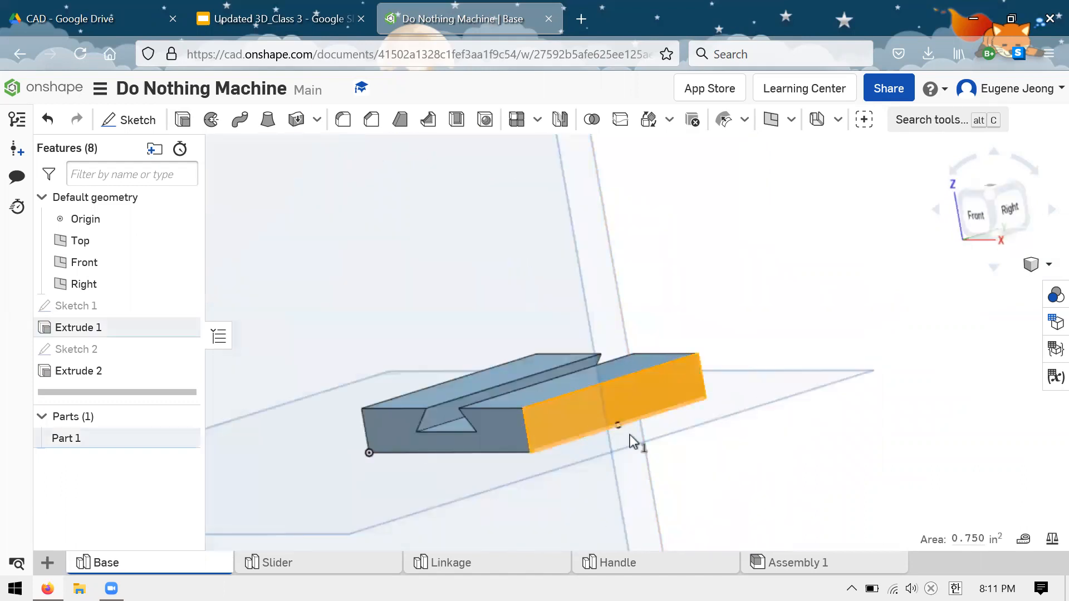
pyautogui.scroll(-3, 673, 281)
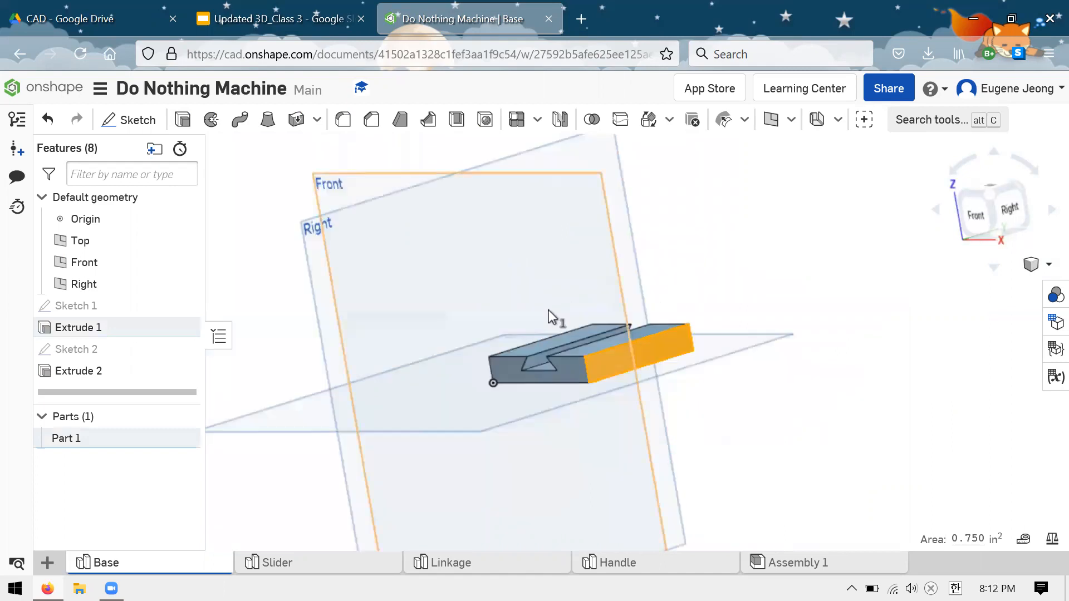
pyautogui.scroll(-3, 548, 309)
pyautogui.click(667, 267)
pyautogui.moveTo(569, 339); pyautogui.dragTo(580, 319, button='right')
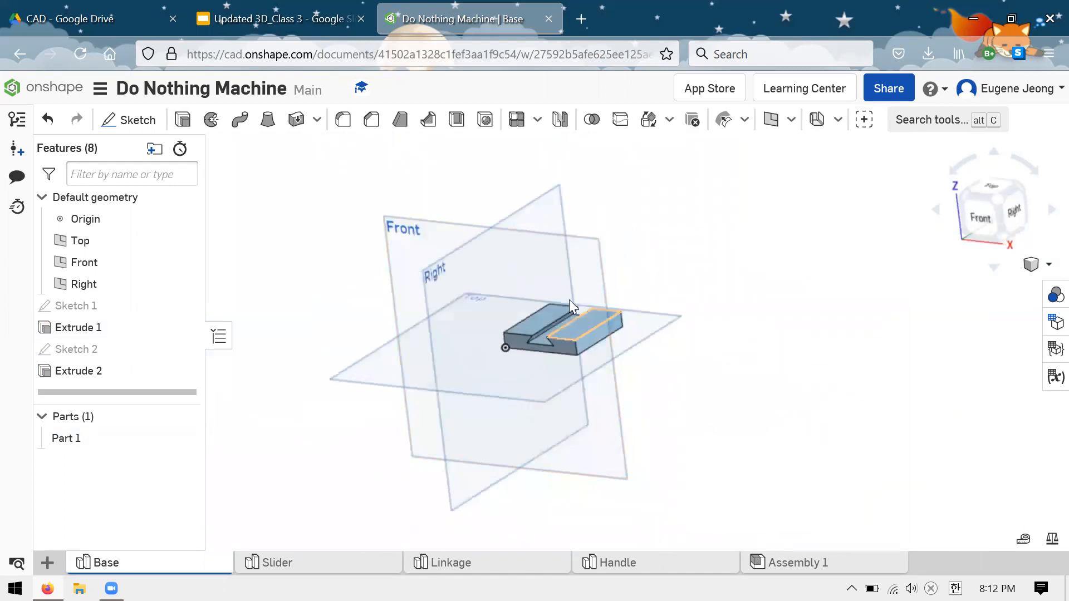
pyautogui.scroll(5, 569, 300)
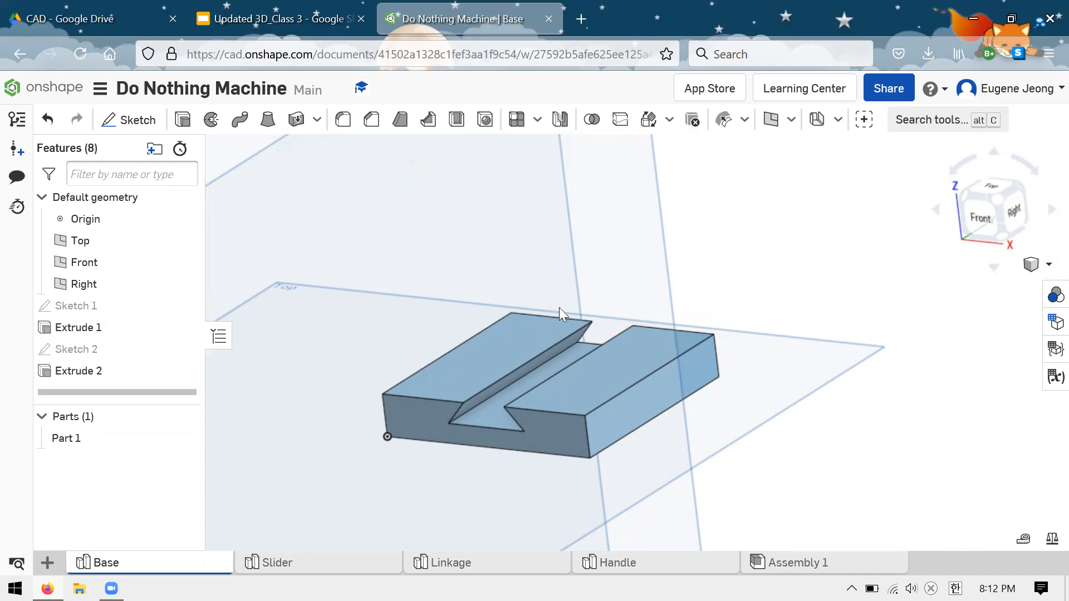
pyautogui.moveTo(592, 325); pyautogui.dragTo(684, 268, button='right')
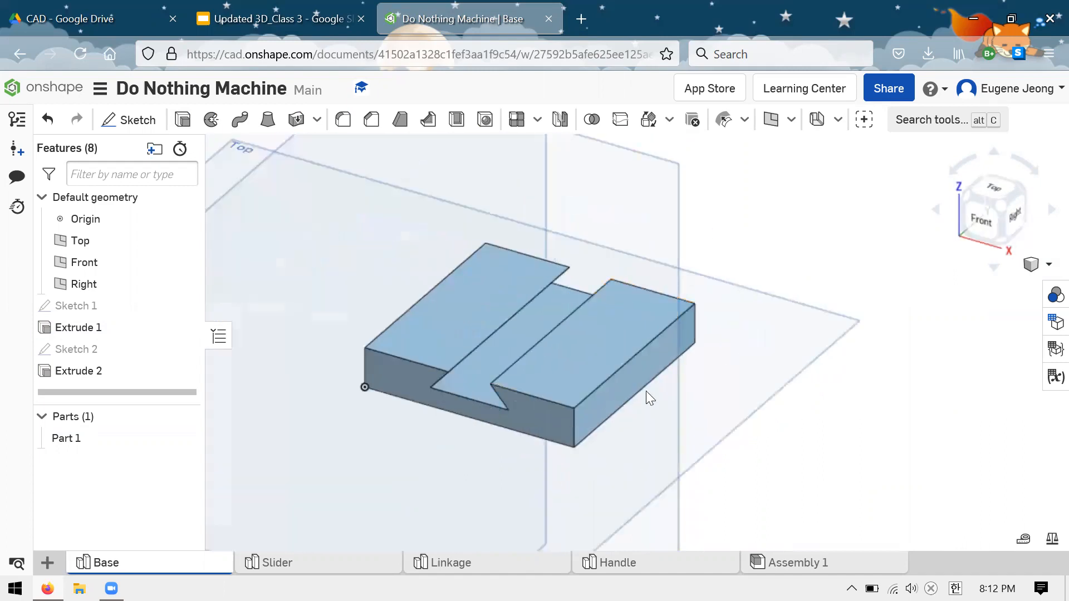
pyautogui.click(621, 384)
pyautogui.click(834, 197)
pyautogui.scroll(-3, 632, 281)
pyautogui.click(573, 186)
pyautogui.moveTo(716, 229); pyautogui.dragTo(866, 317, button='right')
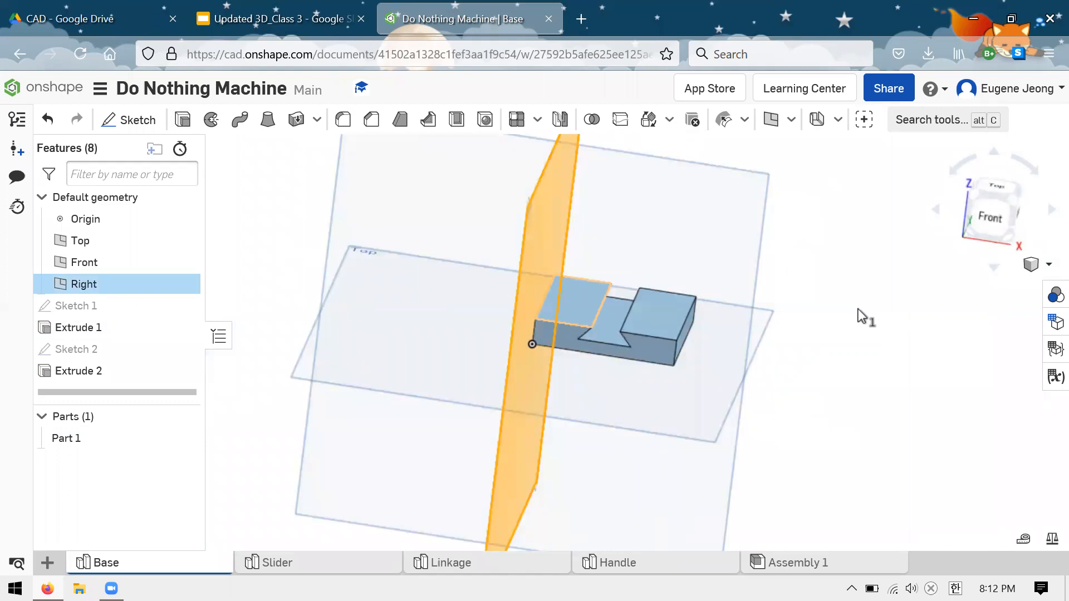
pyautogui.click(559, 120)
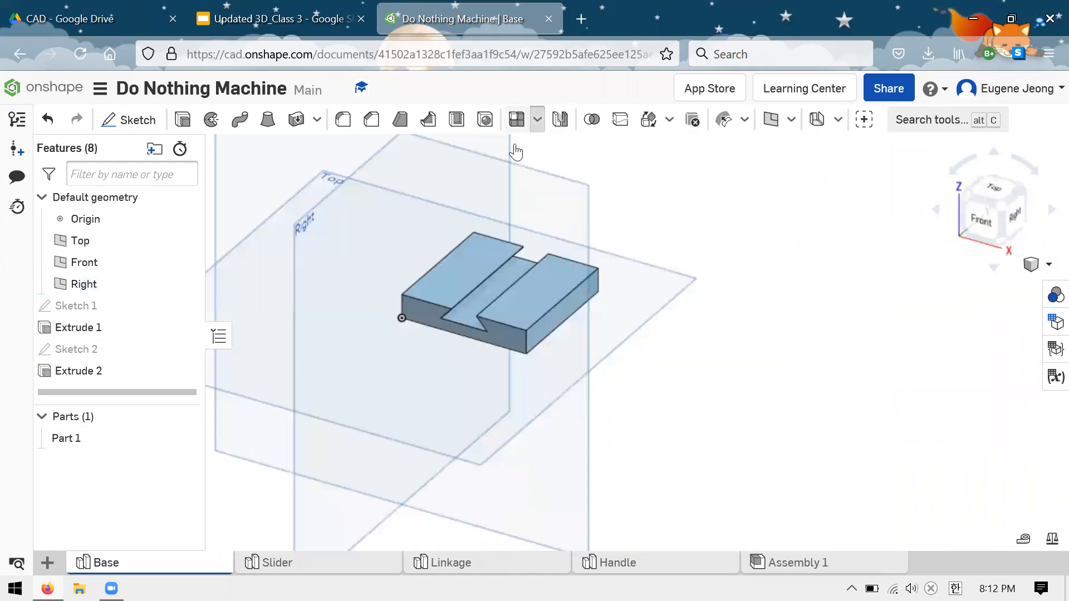
pyautogui.click(537, 120)
pyautogui.click(538, 177)
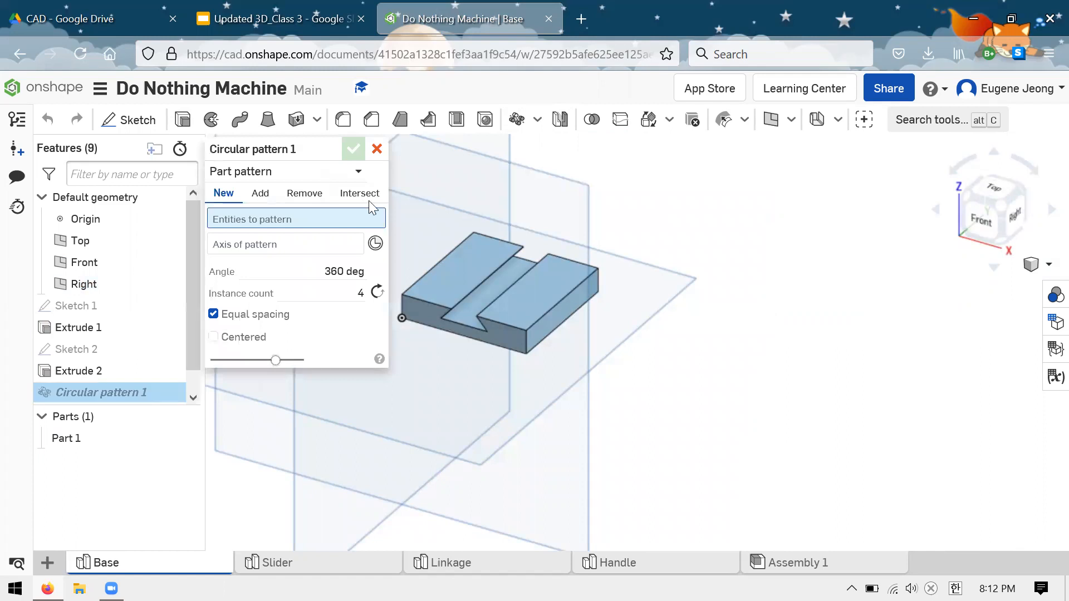
pyautogui.click(278, 171)
pyautogui.click(257, 218)
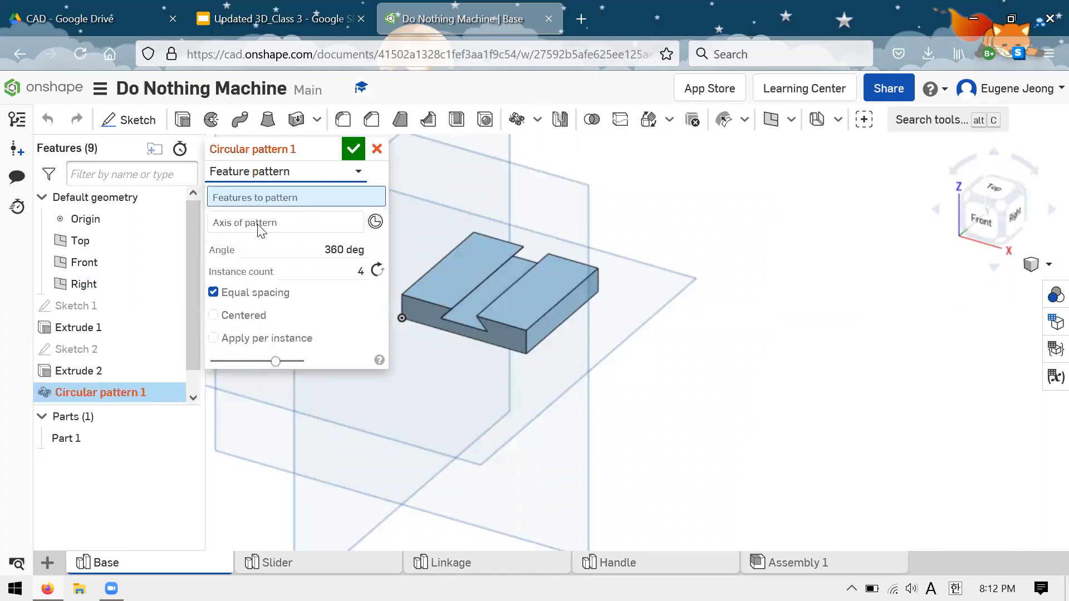
pyautogui.scroll(-4, 764, 227)
pyautogui.scroll(4, 640, 228)
pyautogui.scroll(-2, 728, 251)
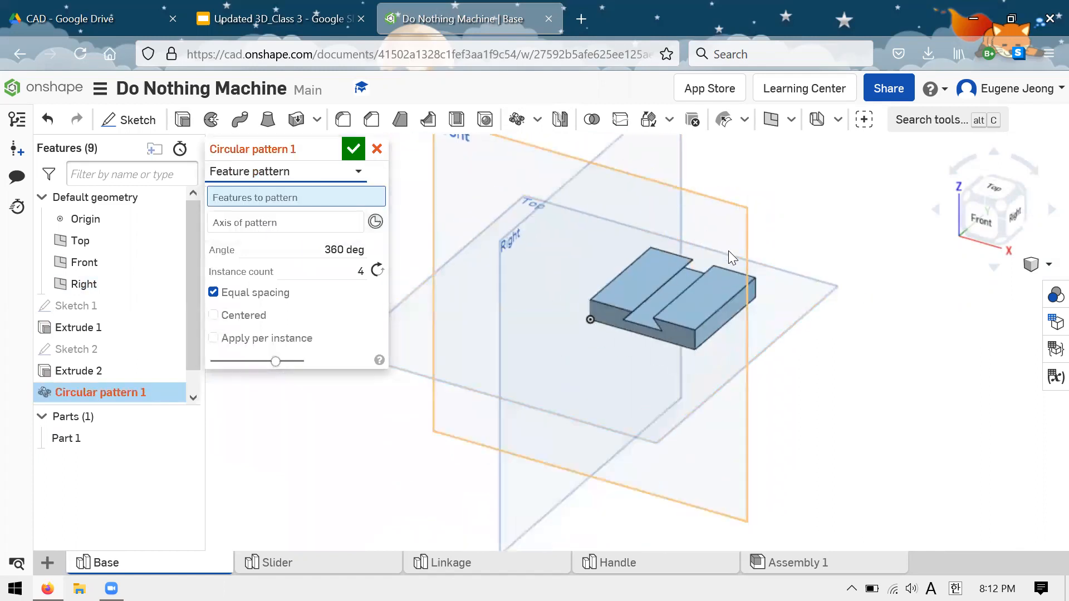
pyautogui.scroll(3, 728, 251)
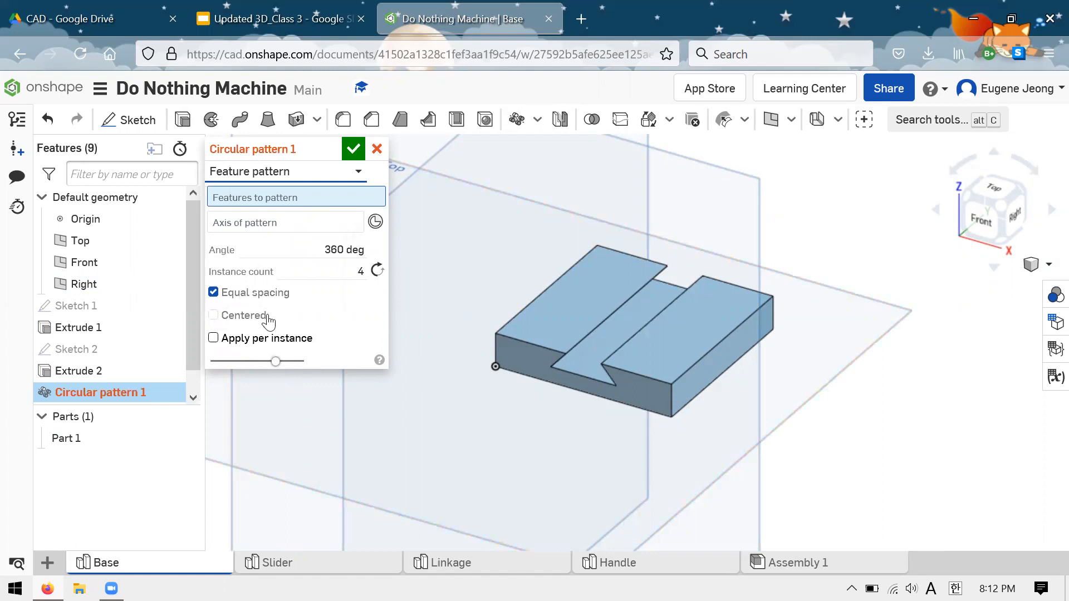
pyautogui.click(353, 270)
pyautogui.write('2')
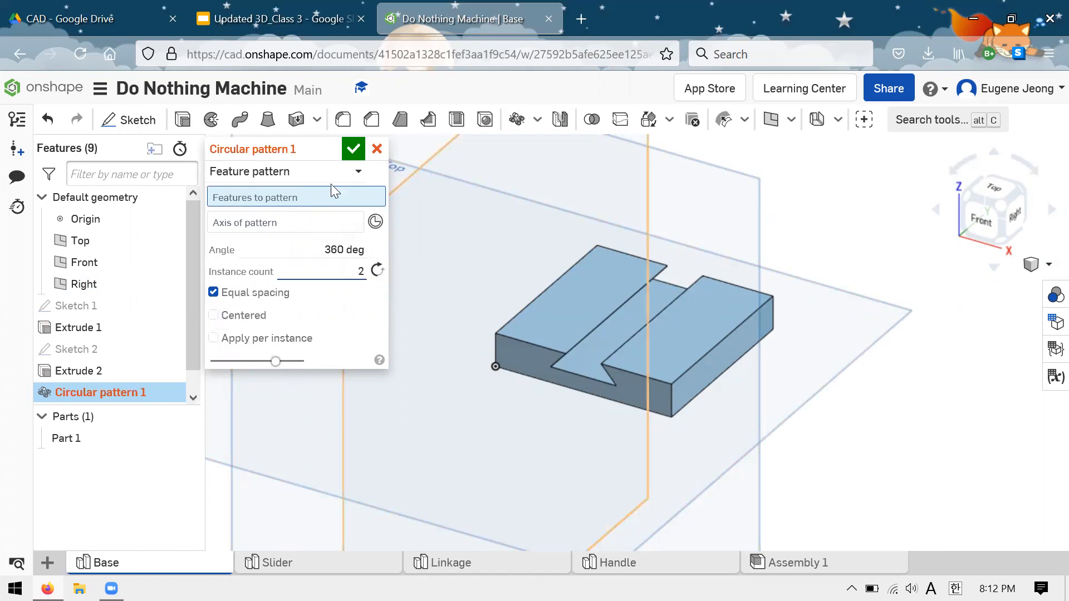
pyautogui.click(310, 194)
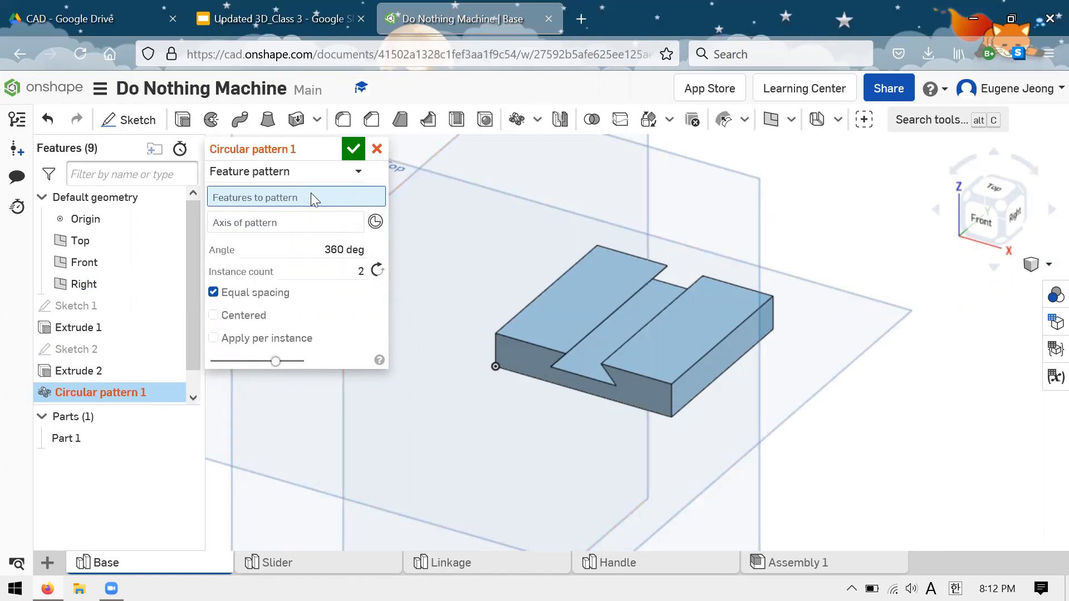
pyautogui.click(112, 371)
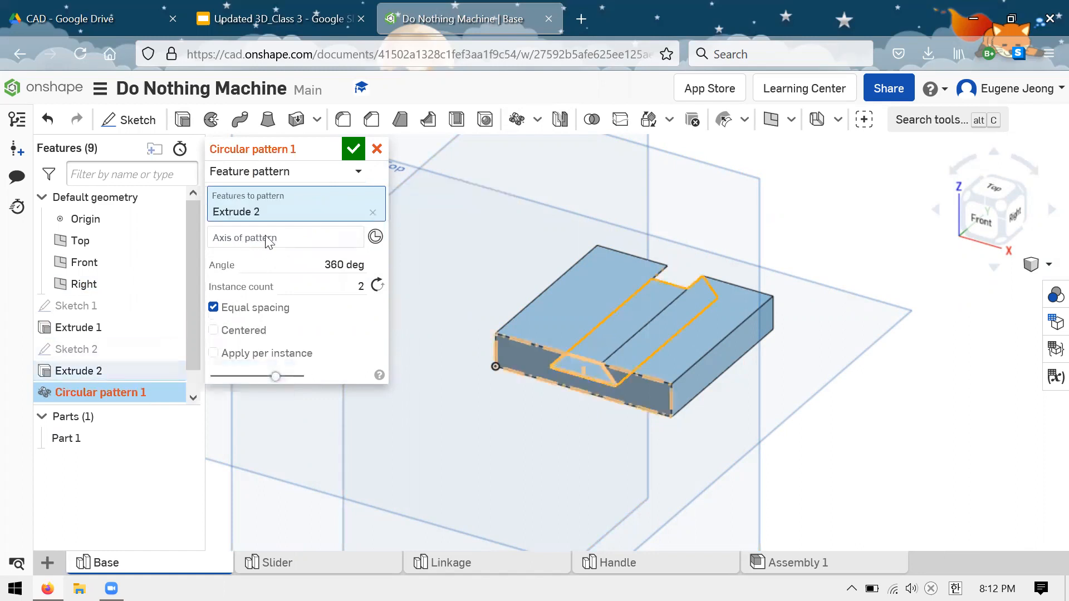
pyautogui.click(249, 239)
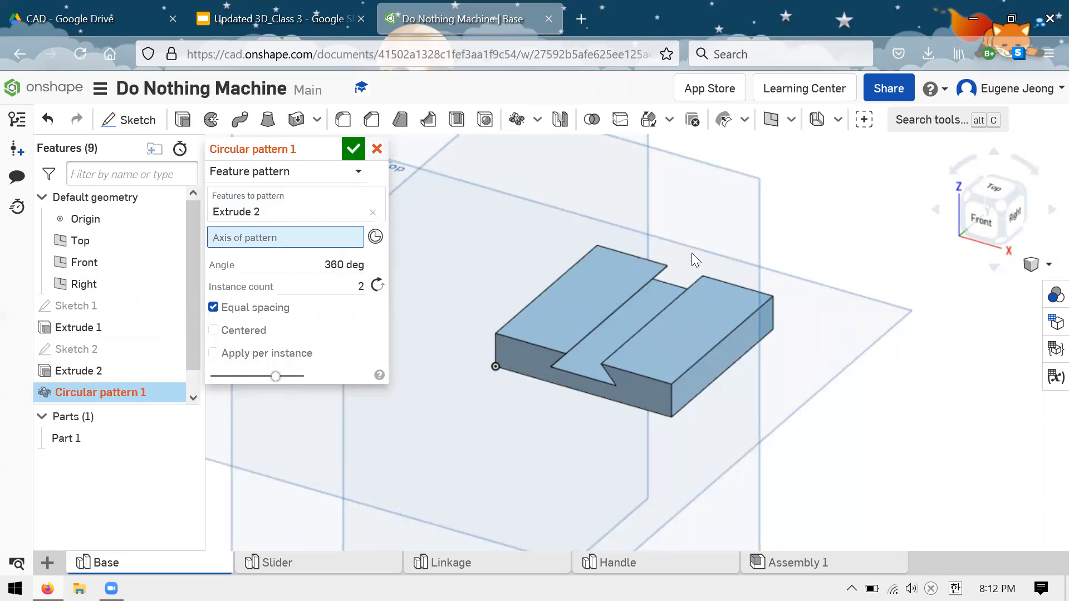
pyautogui.press('Escape')
# - Start a new sketch on the Top plane, viewed straight from above the block
pyautogui.moveTo(315, 371); pyautogui.dragTo(857, 280, button='right')
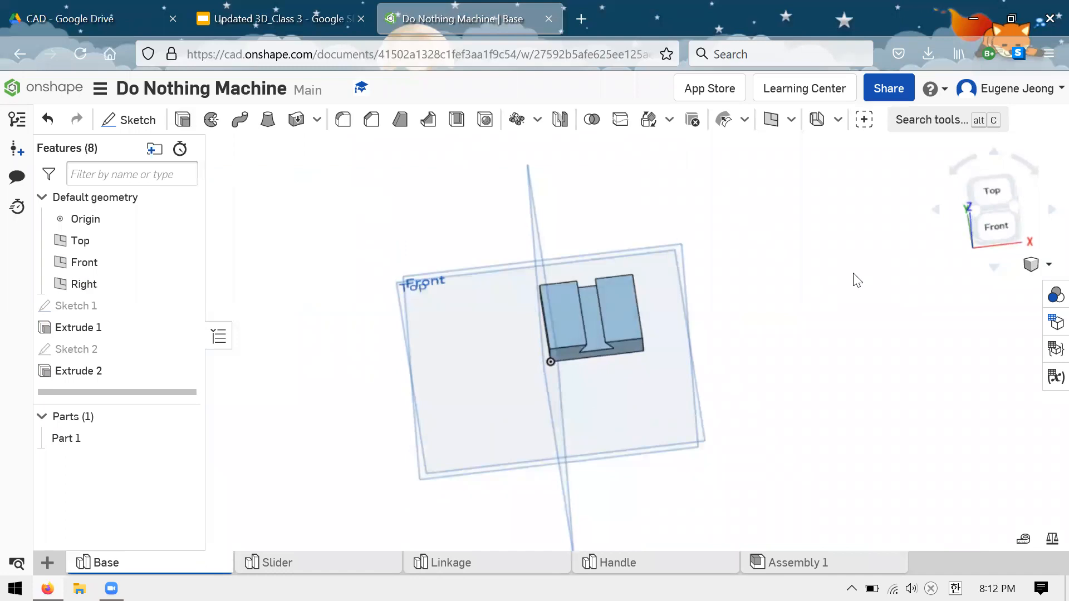
pyautogui.hotkey('shift', '5')
pyautogui.hotkey('shift', 's')
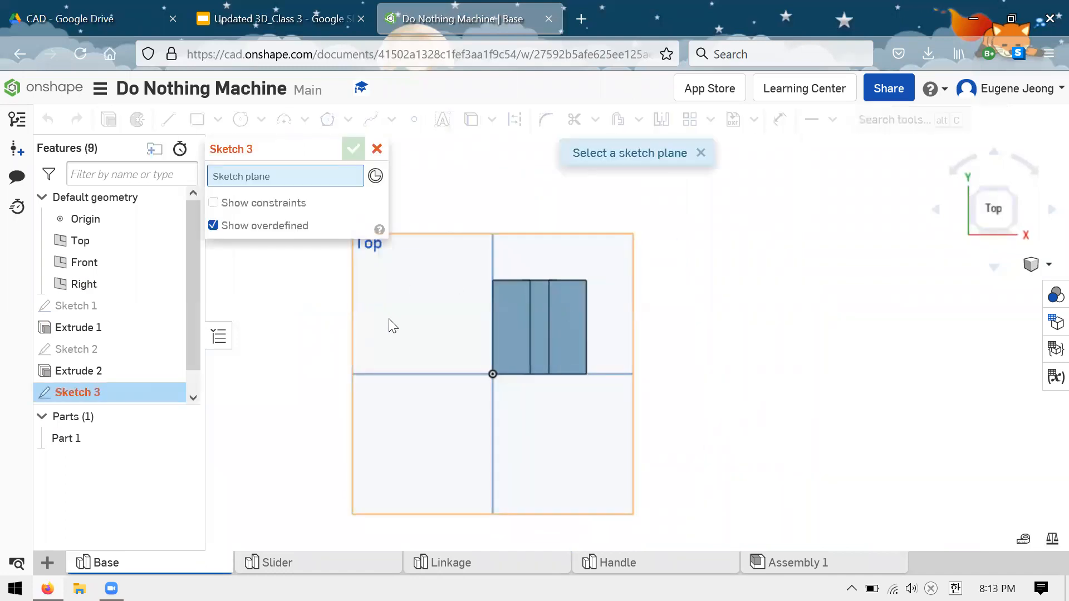
pyautogui.click(388, 320)
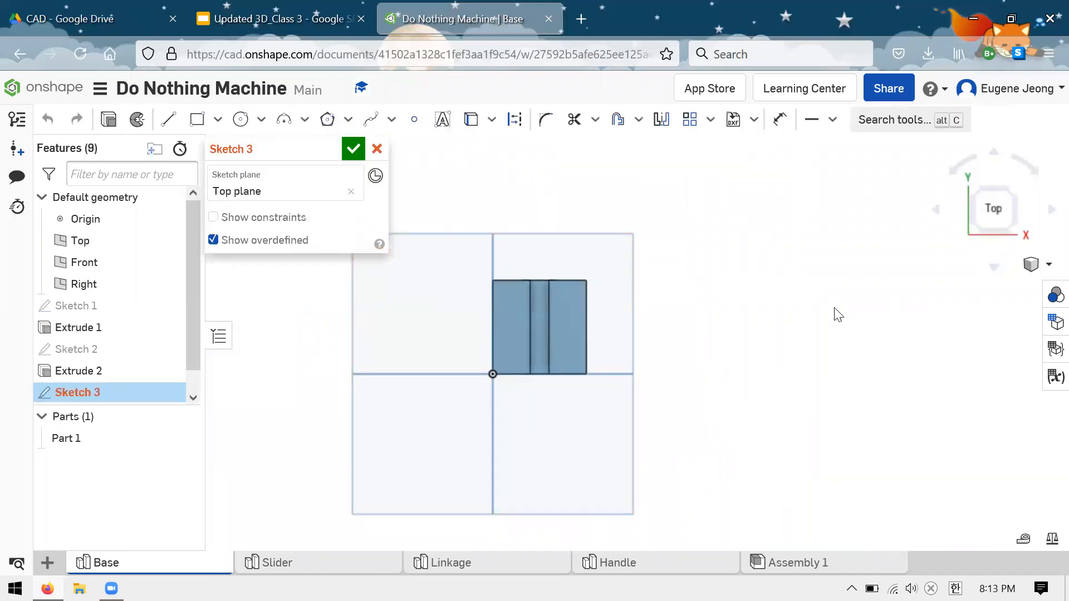
pyautogui.scroll(4, 664, 209)
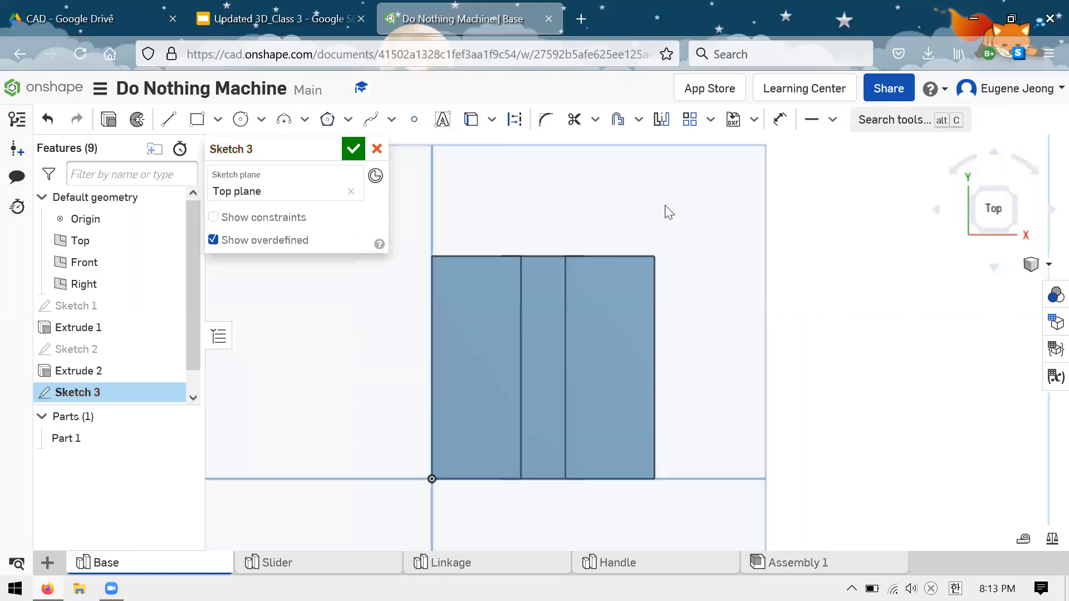
pyautogui.scroll(-1, 596, 203)
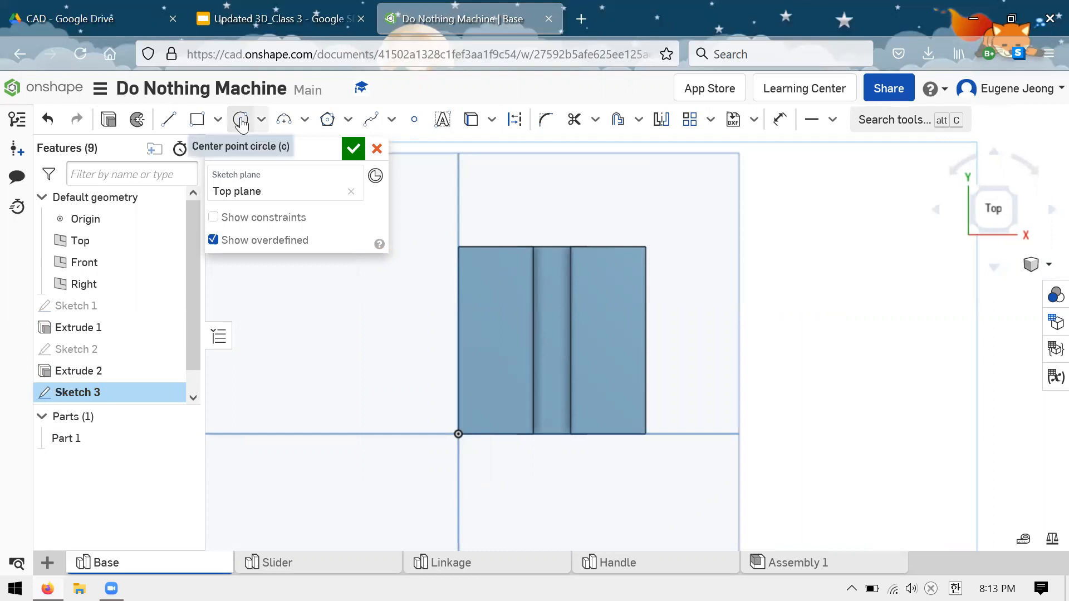
# - Place sketch points at the midpoints of the block's upper and right edges and at its centre, and finish the sketch
pyautogui.click(415, 120)
pyautogui.scroll(-1, 759, 215)
pyautogui.scroll(2, 620, 227)
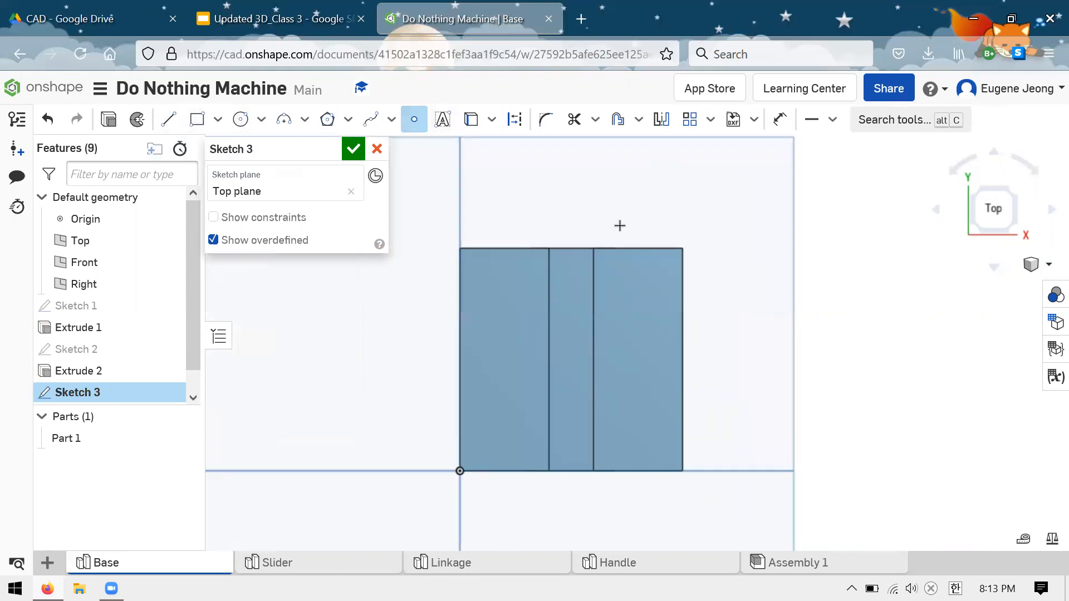
pyautogui.scroll(-2, 735, 183)
pyautogui.scroll(1, 644, 205)
pyautogui.scroll(1, 644, 205)
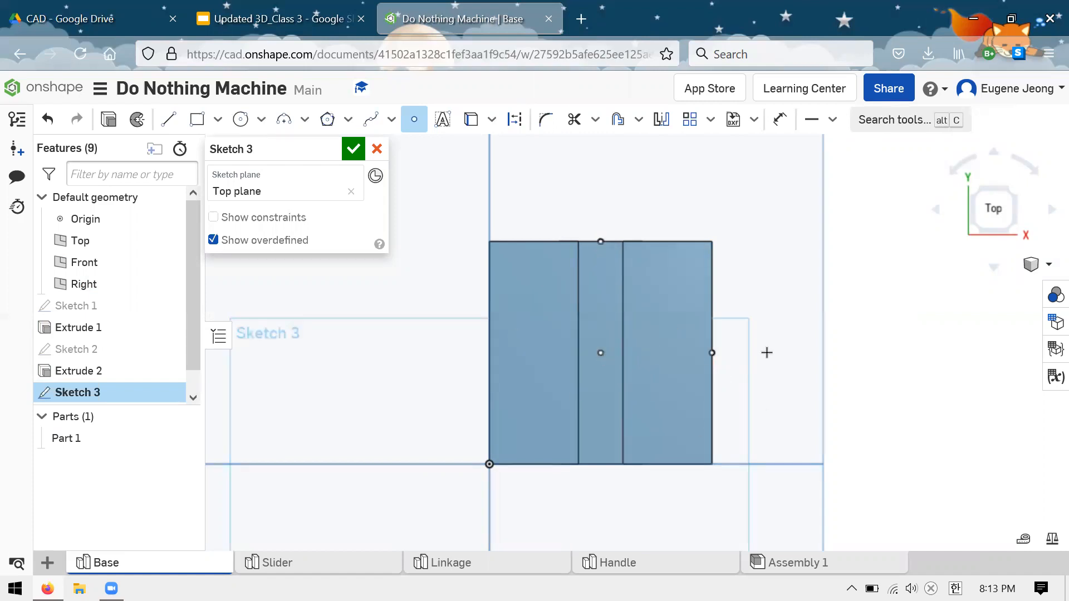
pyautogui.scroll(2, 767, 352)
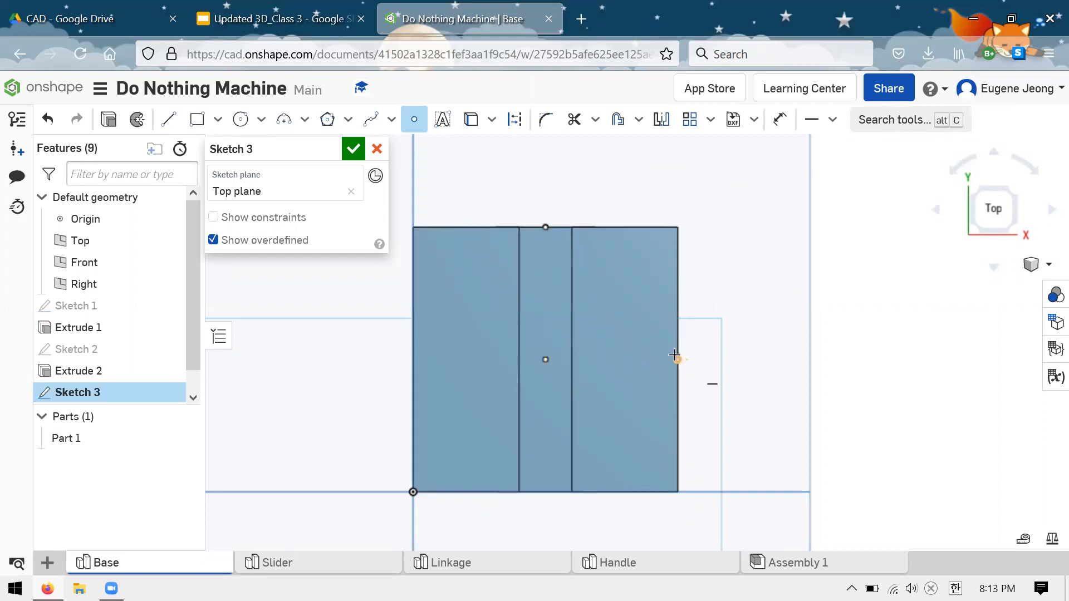
pyautogui.click(677, 359)
pyautogui.press('Escape')
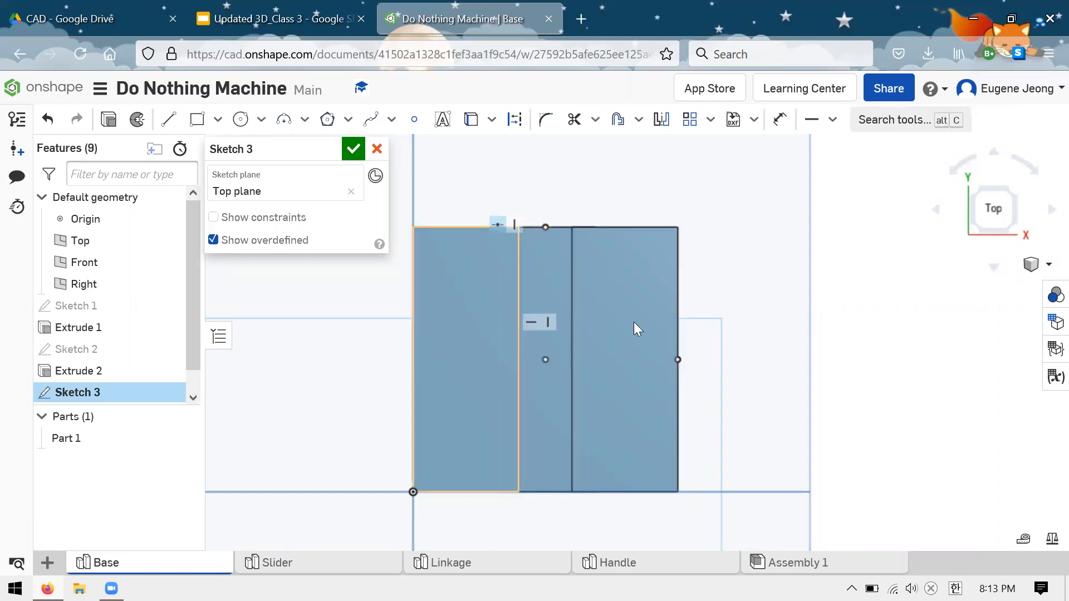
pyautogui.scroll(-2, 633, 330)
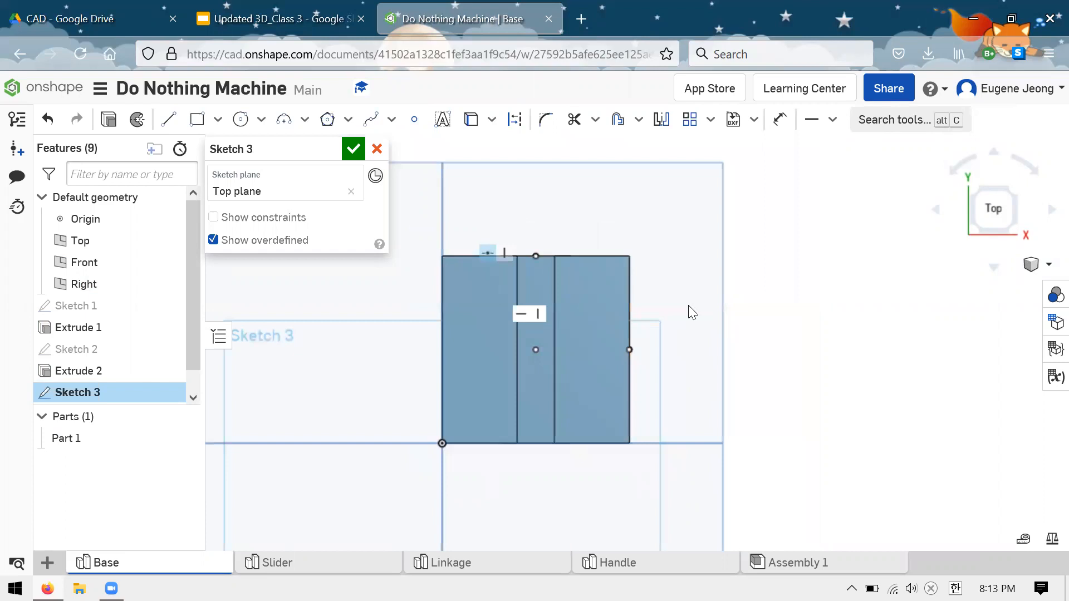
pyautogui.scroll(2, 691, 312)
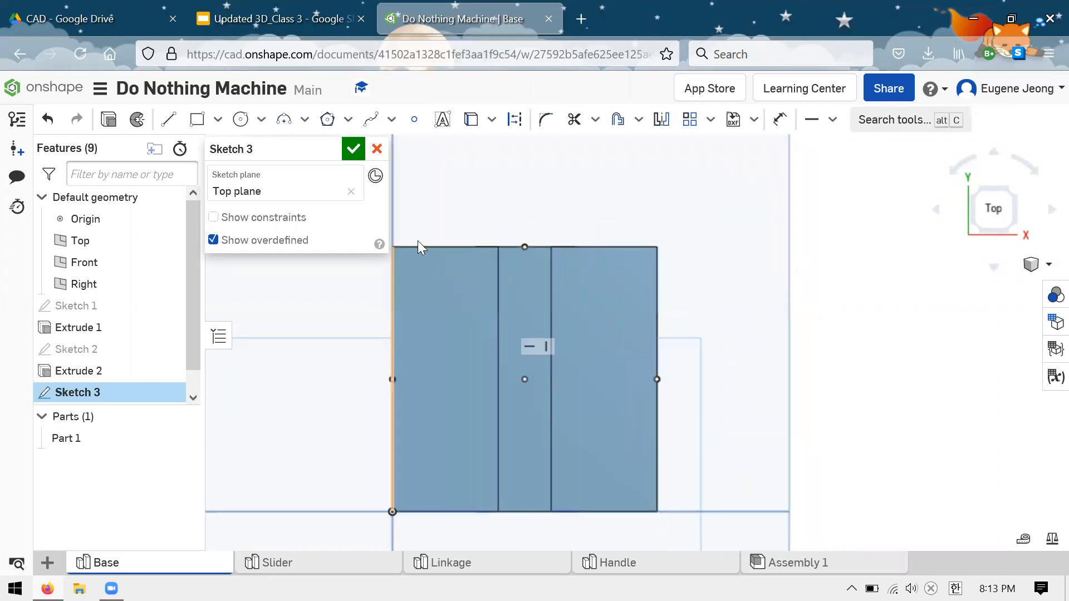
pyautogui.click(344, 153)
pyautogui.moveTo(499, 292)
pyautogui.mouseDown(button='right')
pyautogui.moveTo(494, 211)
pyautogui.moveTo(517, 377)
pyautogui.mouseUp(button='right')
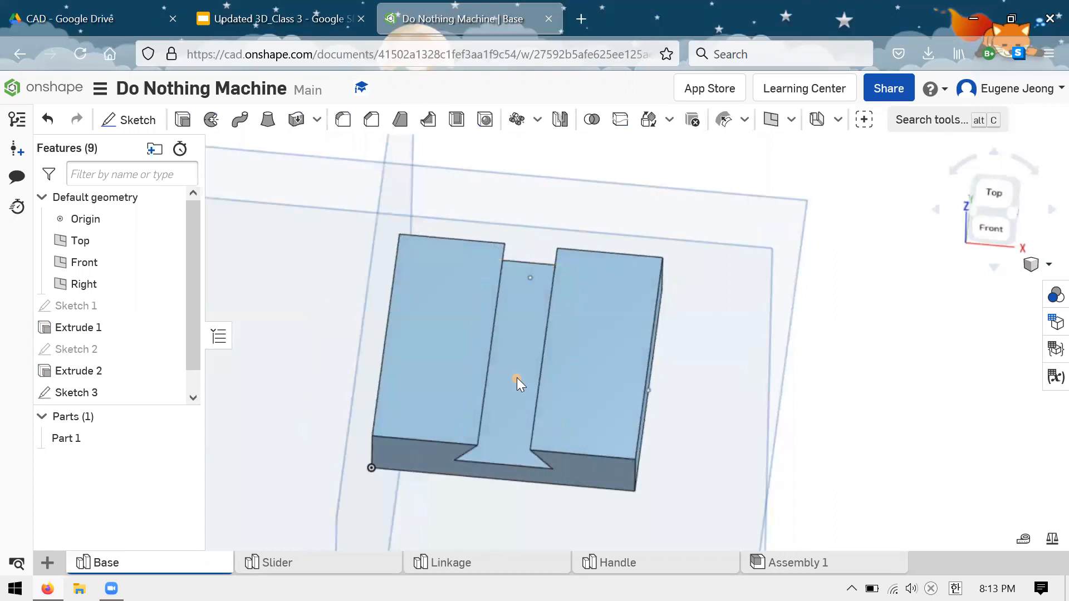
pyautogui.scroll(-3, 483, 300)
pyautogui.scroll(-1, 345, 250)
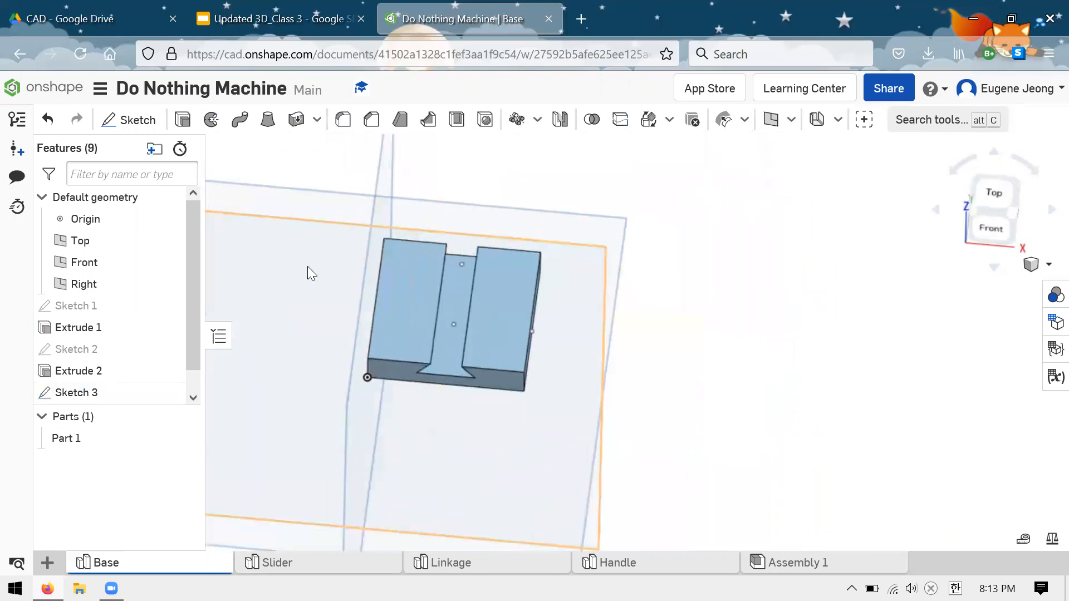
pyautogui.scroll(2, 334, 268)
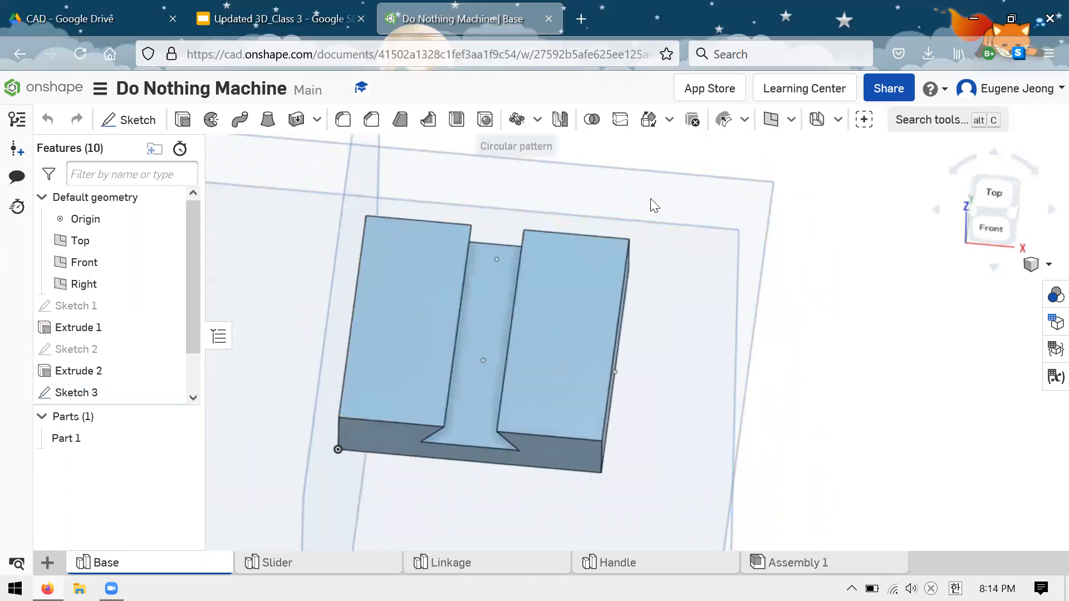
pyautogui.scroll(-2, 769, 240)
pyautogui.scroll(1, 523, 228)
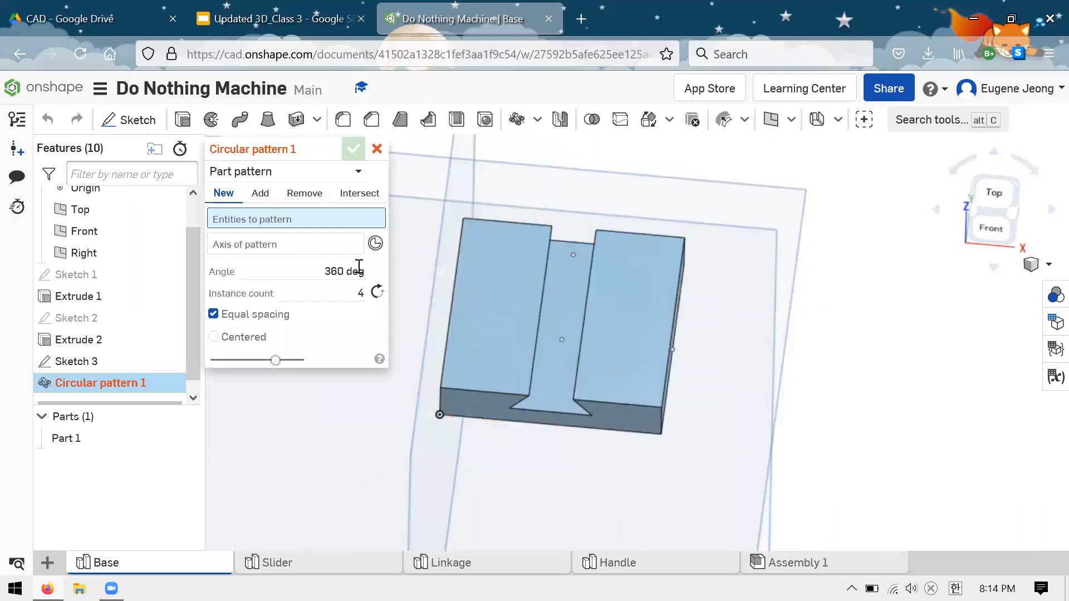
pyautogui.click(306, 171)
pyautogui.click(266, 219)
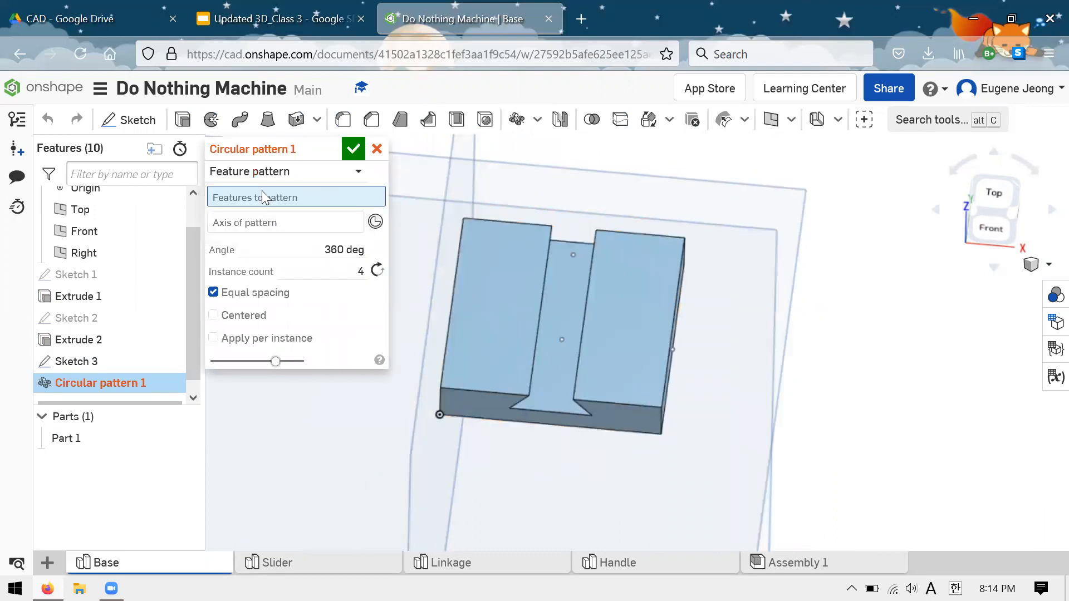
pyautogui.click(83, 341)
pyautogui.click(250, 236)
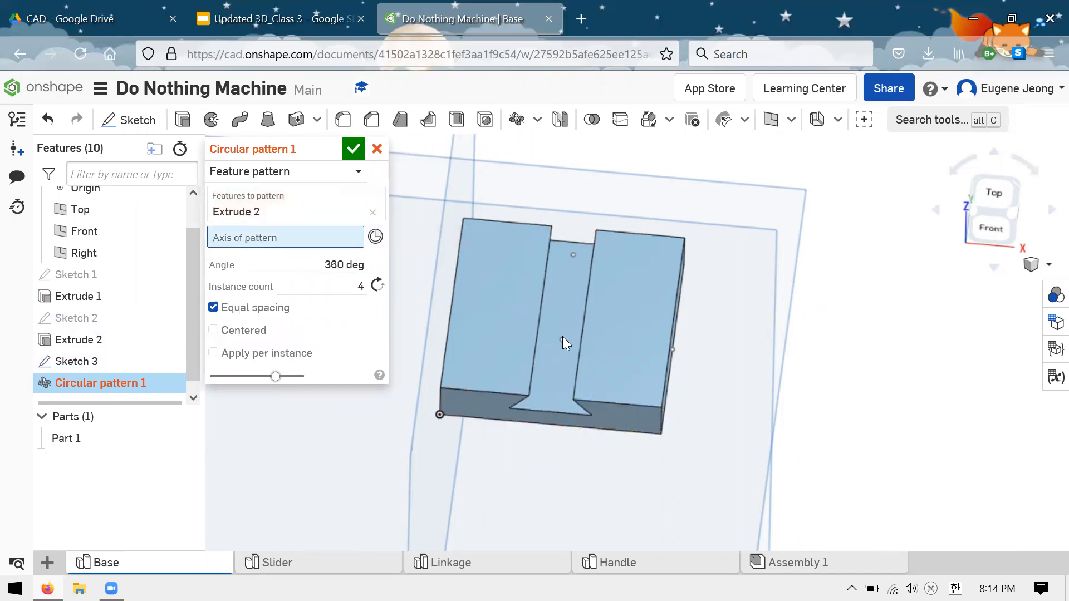
pyautogui.moveTo(602, 368); pyautogui.dragTo(559, 396, button='right')
pyautogui.moveTo(577, 471); pyautogui.dragTo(619, 277, button='right')
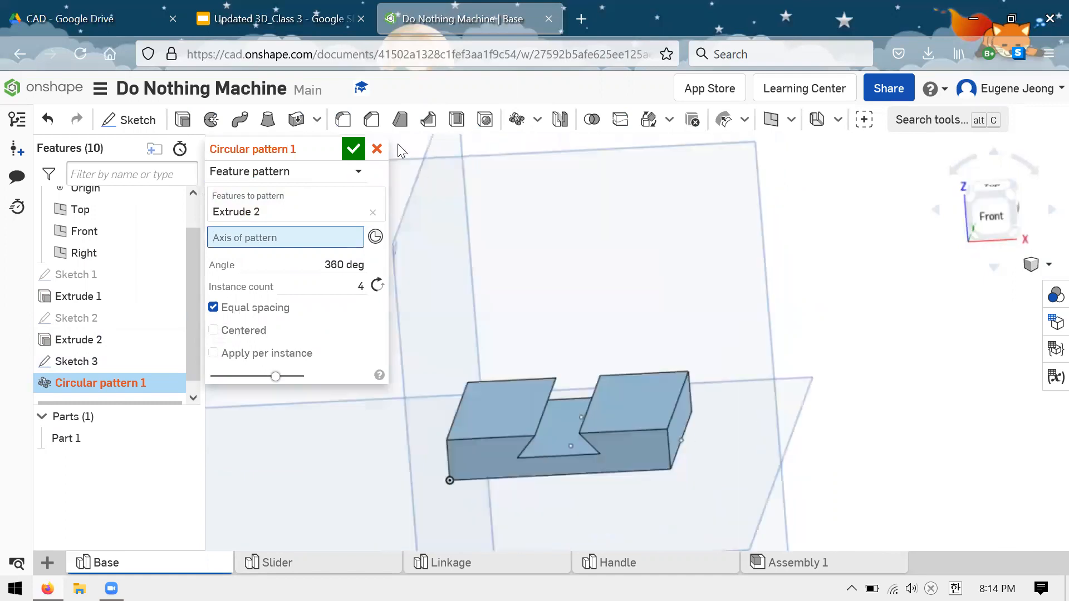
pyautogui.click(377, 148)
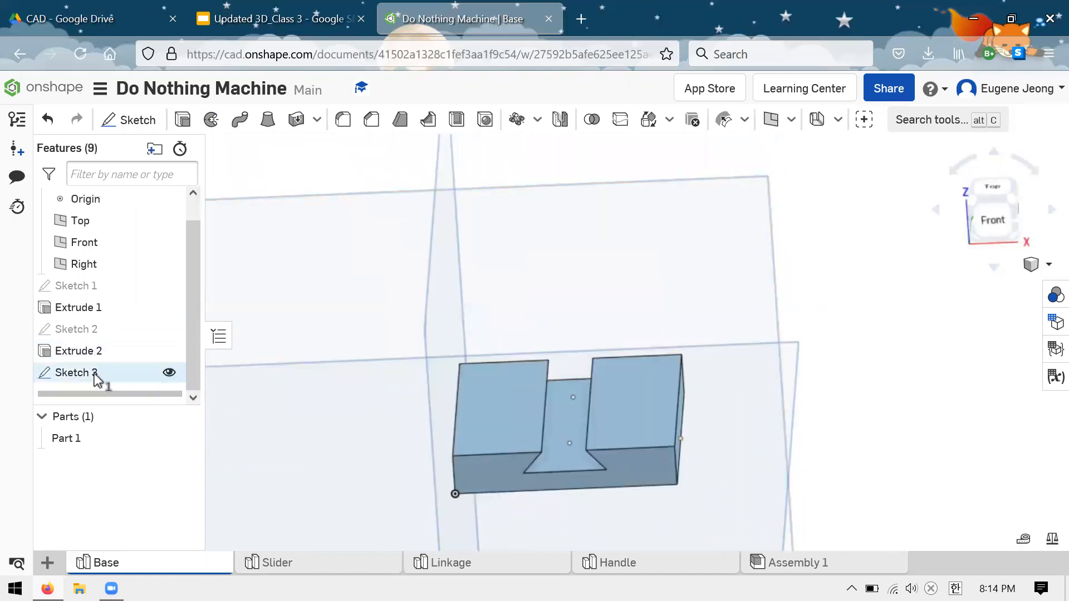
# - Add a construction circle about 1.345 in diameter to Sketch 3, centred on the block's middle point, and dimension its diameter
pyautogui.rightClick(96, 380)
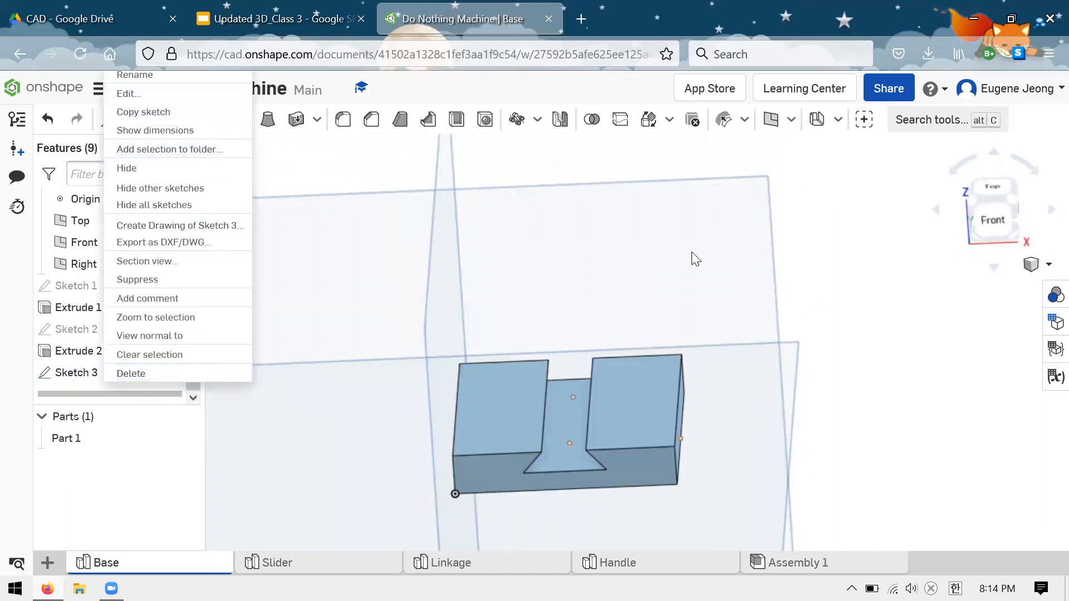
pyautogui.click(240, 119)
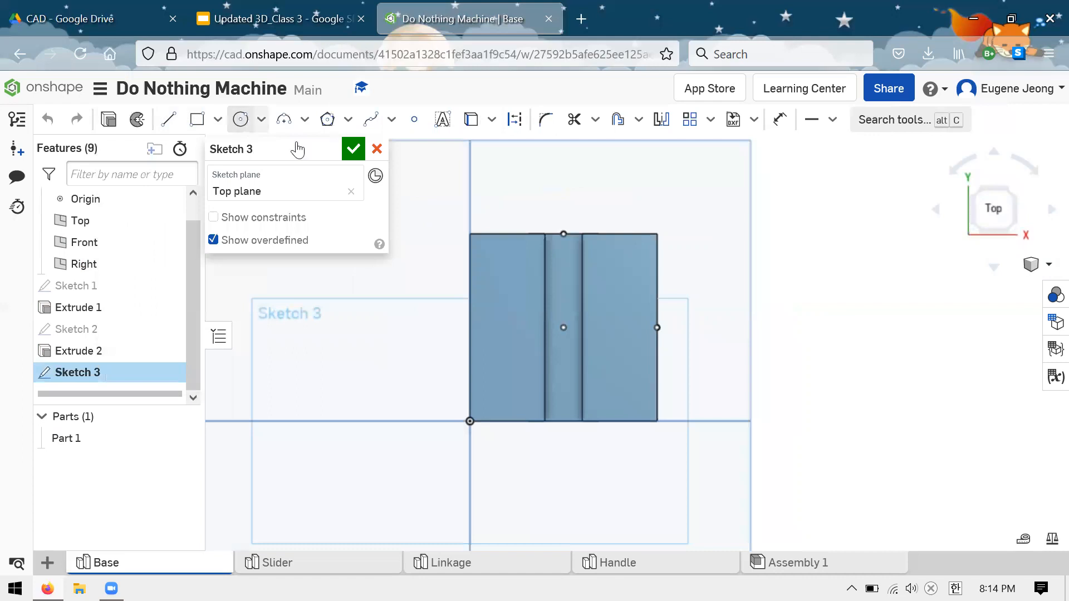
pyautogui.click(617, 293)
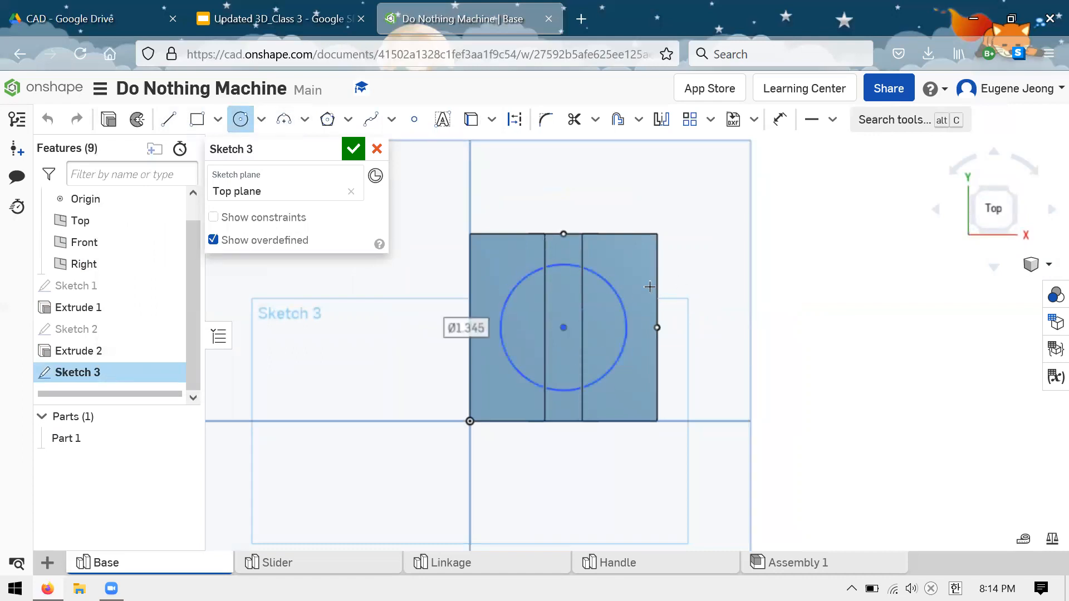
pyautogui.press('d')
pyautogui.click(618, 293)
pyautogui.click(623, 195)
pyautogui.press('Return')
pyautogui.press('Escape')
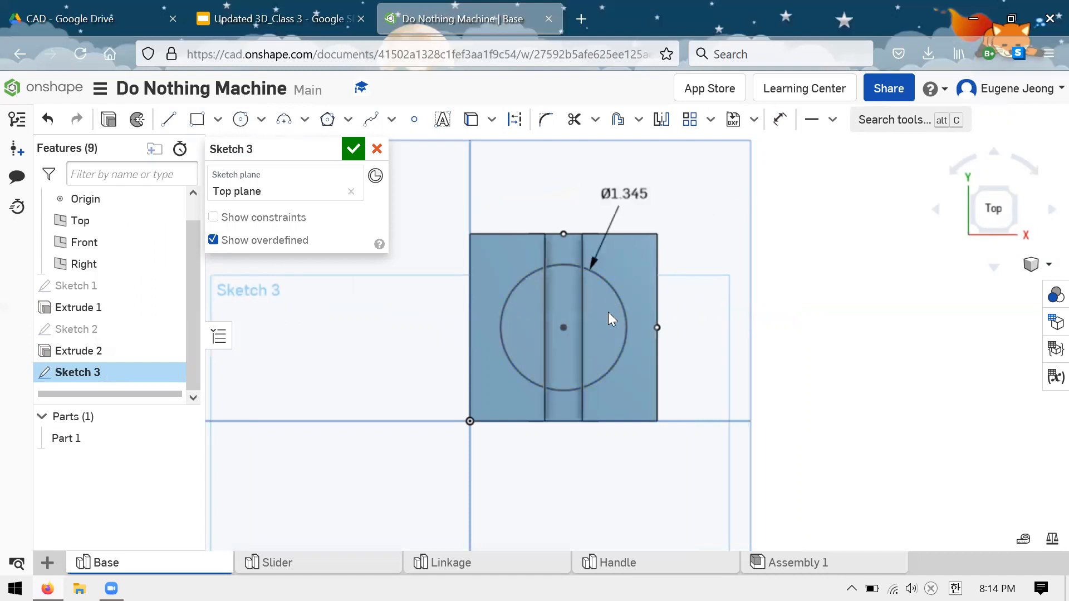
pyautogui.click(605, 309)
pyautogui.press('d')
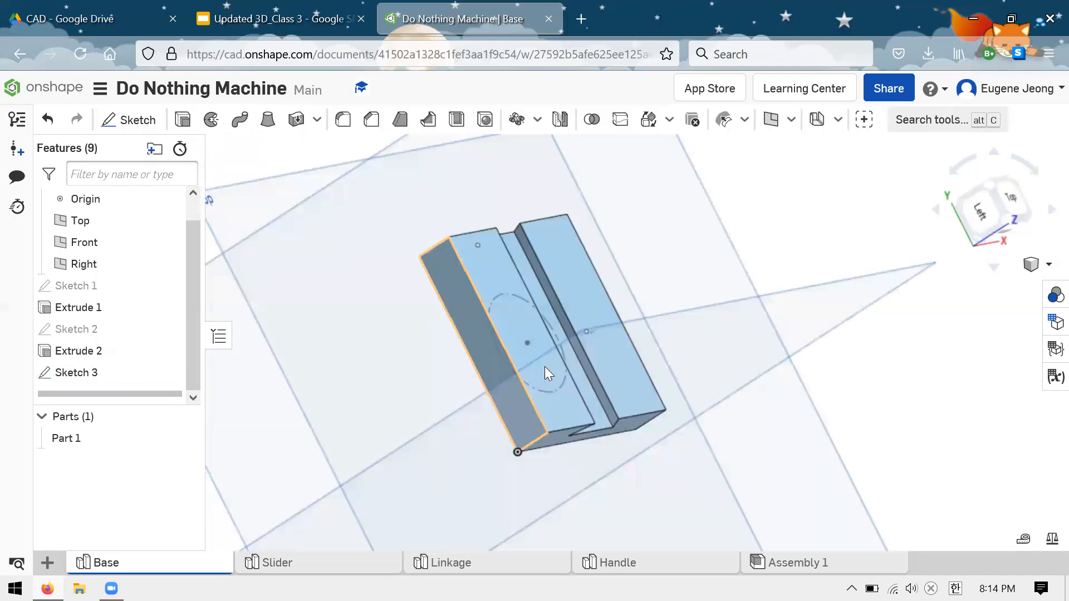
# - Start a circular pattern as a Feature pattern and pick the dovetail cut Extrude 2 as the feature to repeat
pyautogui.moveTo(544, 366); pyautogui.dragTo(696, 329, button='right')
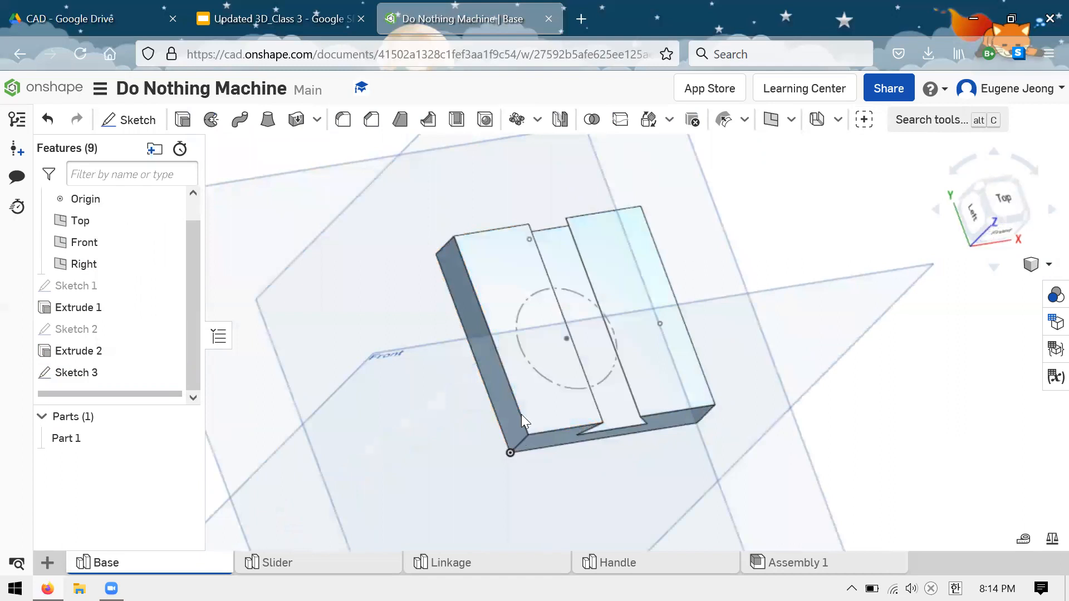
pyautogui.hotkey('shift', '5')
pyautogui.scroll(1, 696, 287)
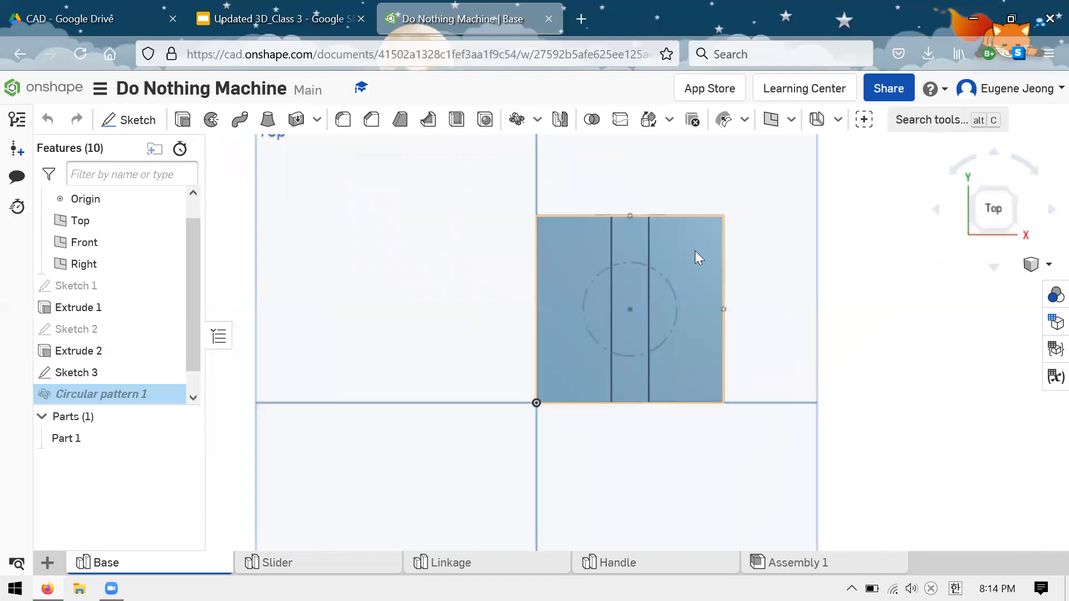
pyautogui.moveTo(695, 250); pyautogui.dragTo(698, 303, button='right')
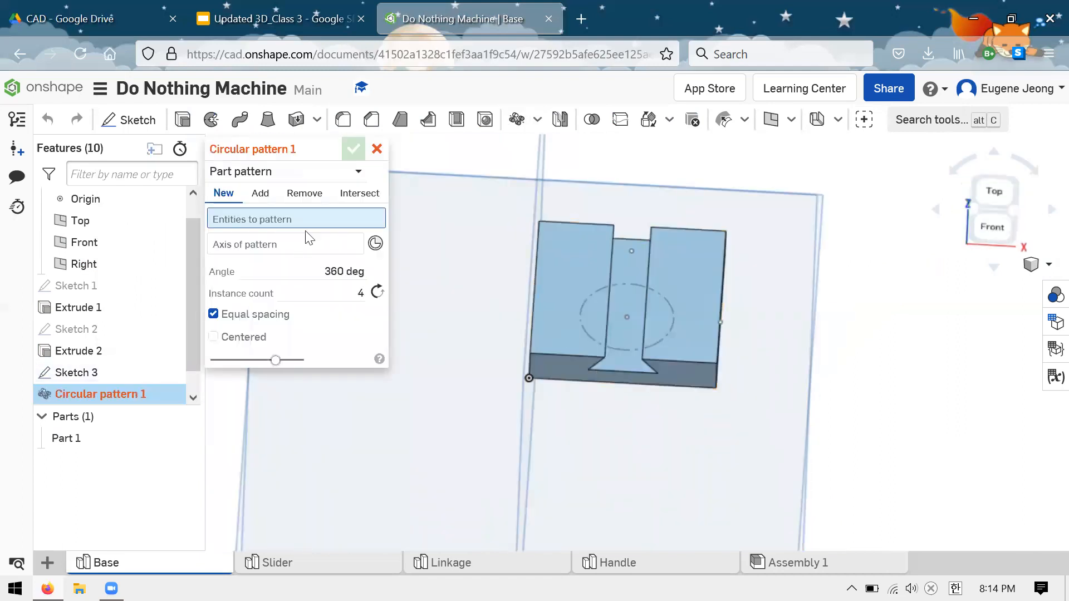
pyautogui.click(279, 176)
pyautogui.click(264, 221)
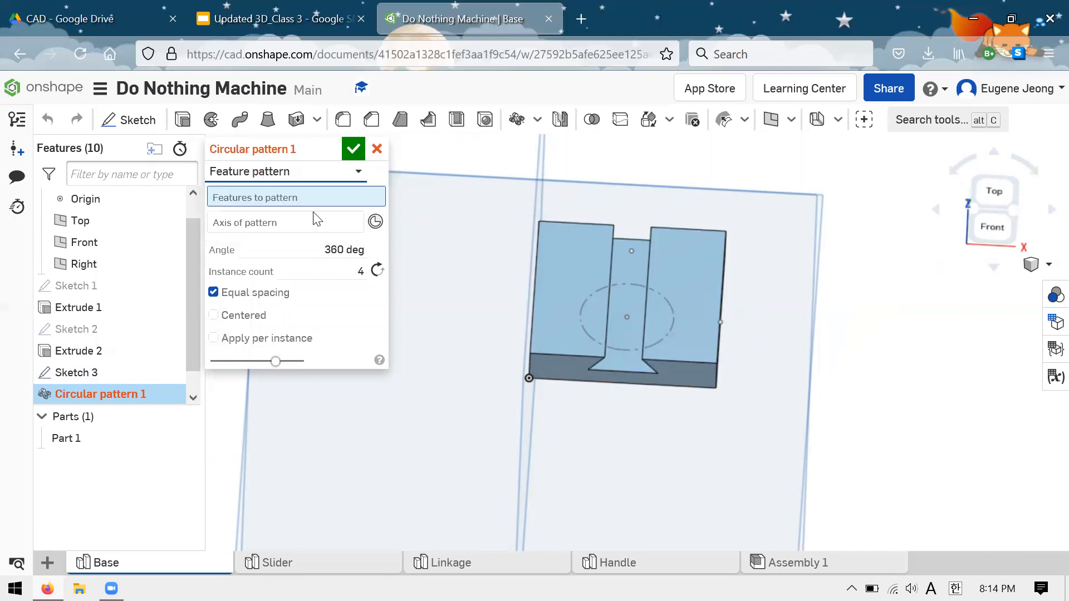
pyautogui.click(101, 350)
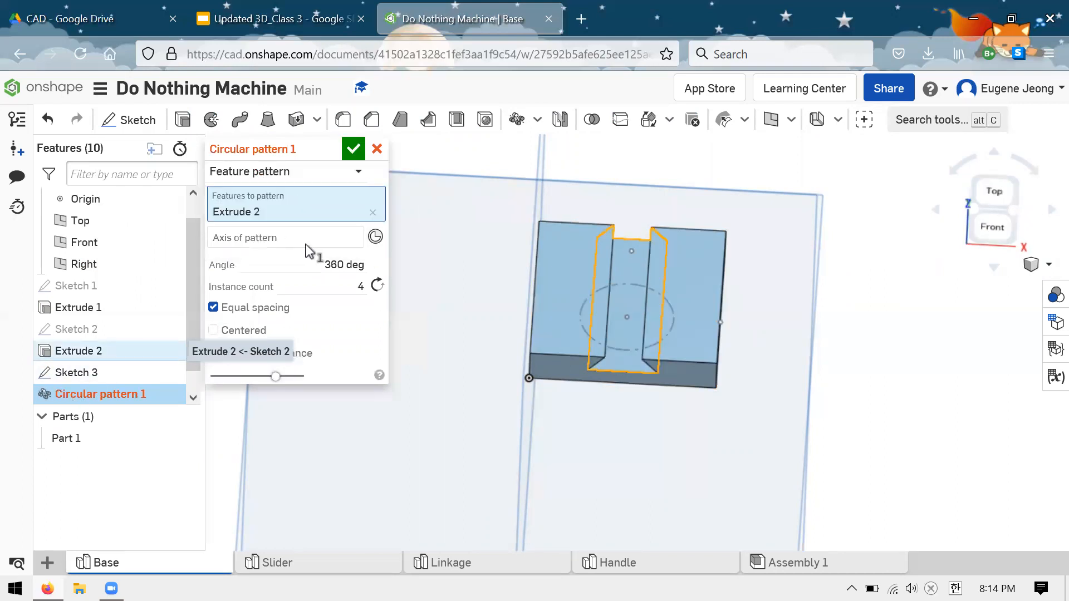
# - Pattern the cut around Sketch 3's construction circle, 4 instances over 360 deg, with Apply per instance enabled, and accept the pattern
pyautogui.click(669, 309)
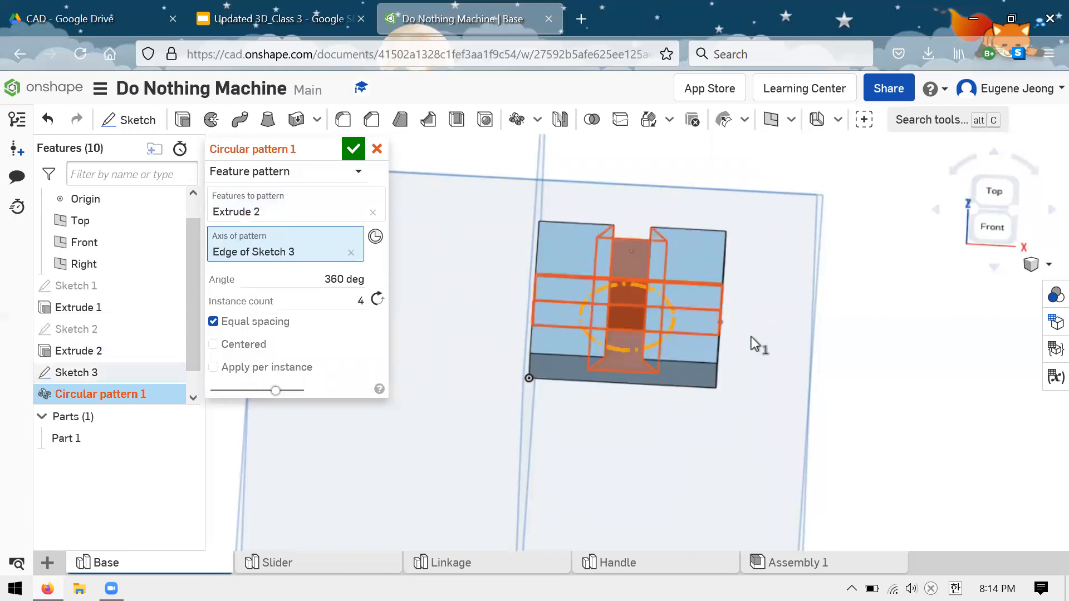
pyautogui.scroll(-1, 567, 346)
pyautogui.scroll(2, 676, 256)
pyautogui.moveTo(680, 248); pyautogui.dragTo(623, 267, button='right')
pyautogui.click(250, 368)
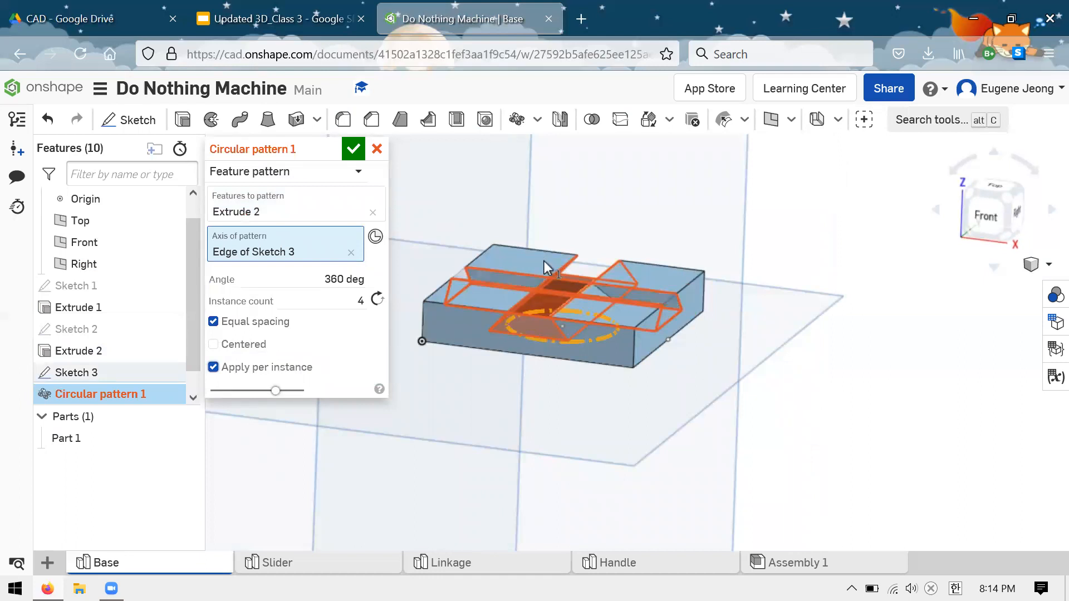
pyautogui.scroll(-1, 680, 459)
pyautogui.scroll(2, 587, 222)
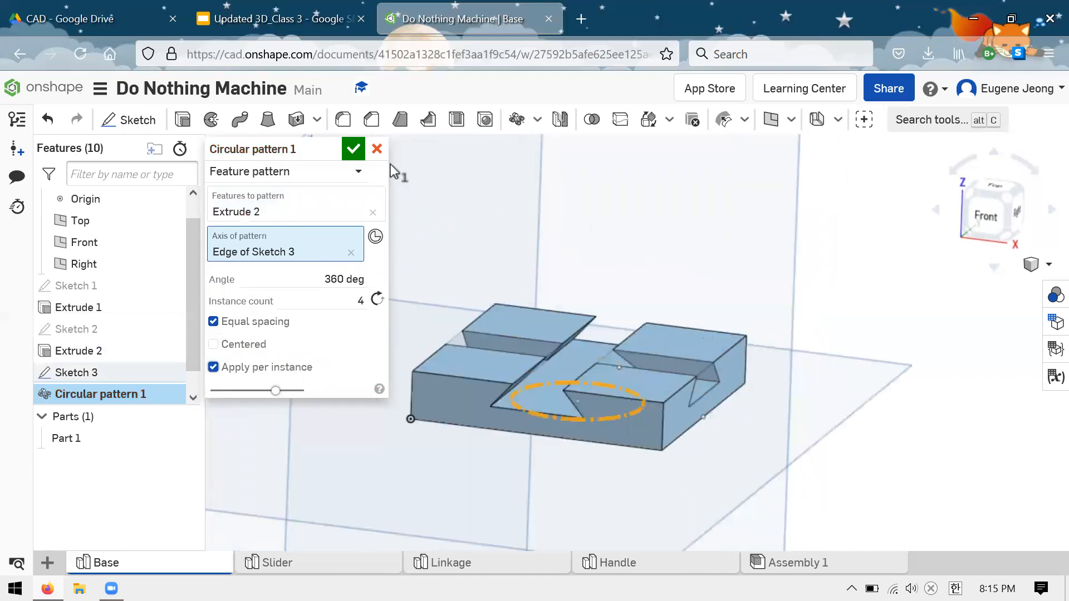
pyautogui.click(353, 148)
# - Examine the Base's crossing dovetail channels and compare them with the finished machine picture in the Google Slides deck, ending back in Onshape
pyautogui.moveTo(630, 301); pyautogui.dragTo(539, 224, button='right')
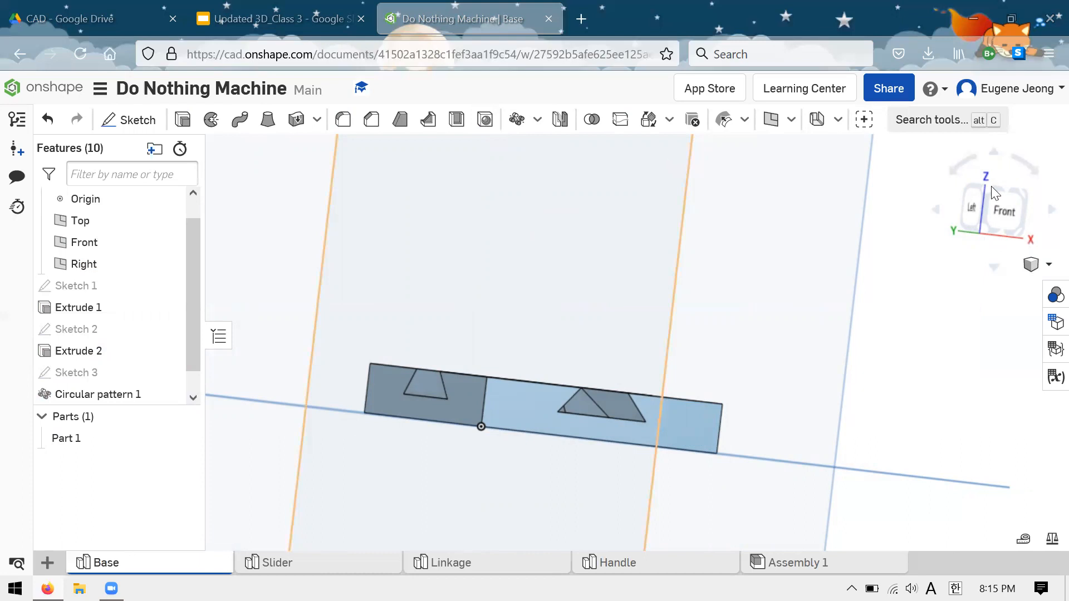
pyautogui.moveTo(685, 281); pyautogui.dragTo(664, 295, button='right')
pyautogui.scroll(-3, 664, 295)
pyautogui.scroll(2, 664, 295)
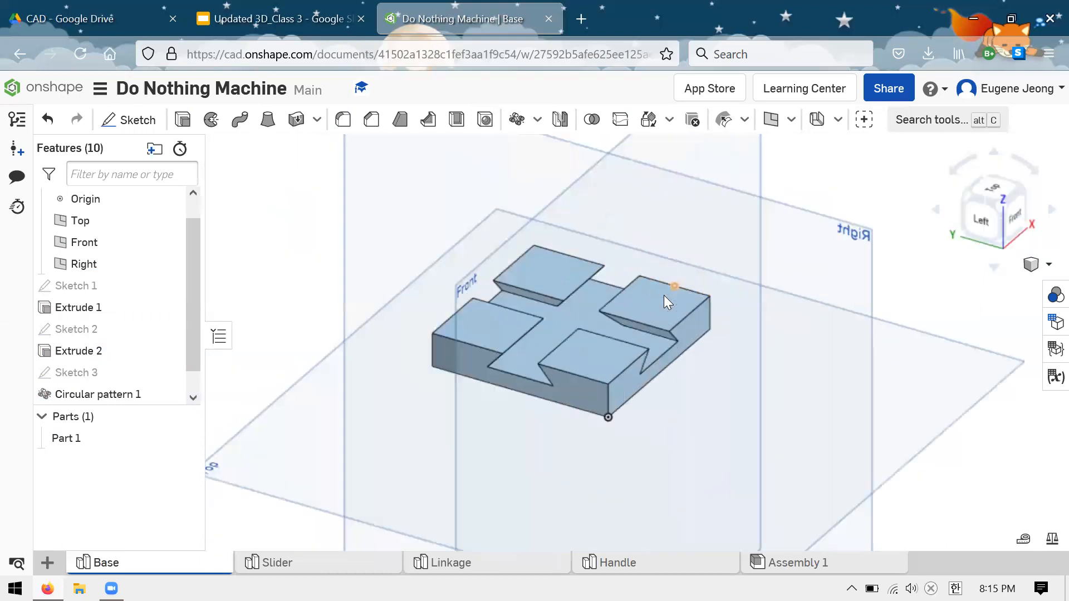
pyautogui.scroll(-3, 501, 317)
pyautogui.click(275, 12)
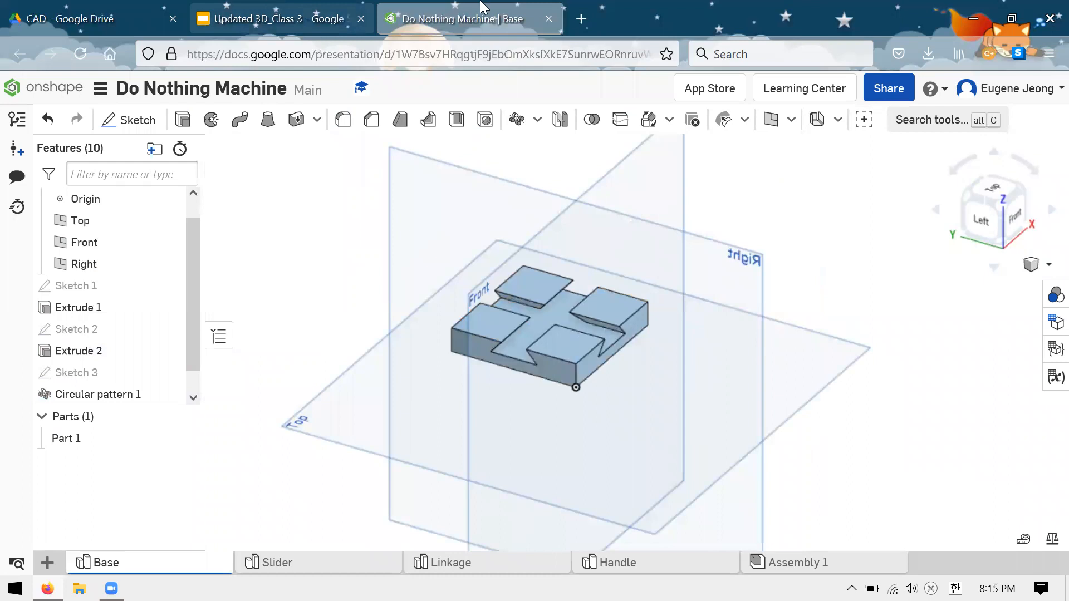
pyautogui.click(482, 12)
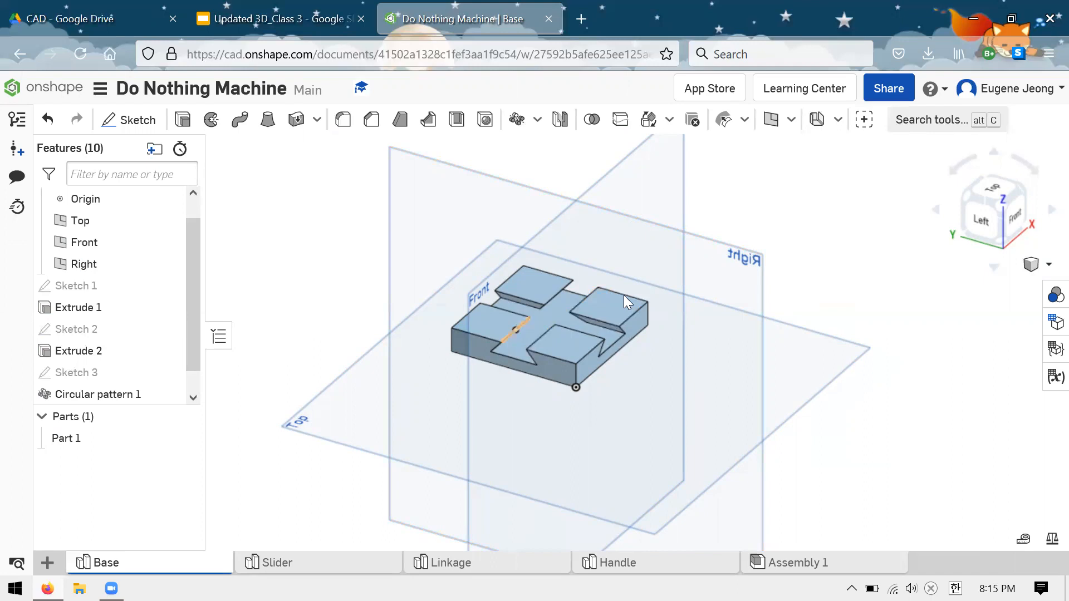
pyautogui.hotkey('ctrl', 'shift', 'Tab')
pyautogui.scroll(-7, 71, 334)
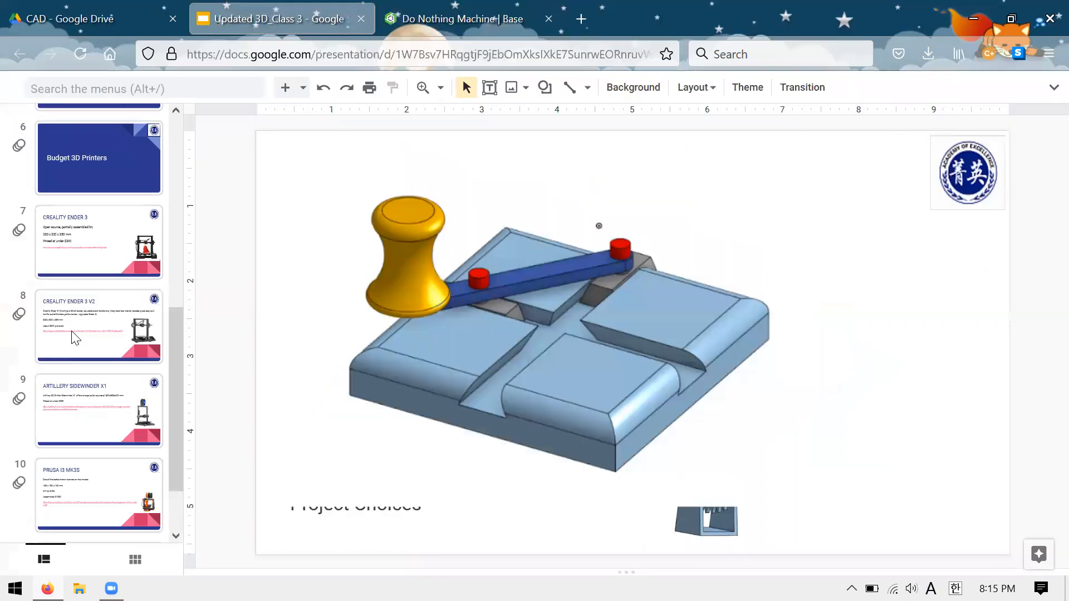
pyautogui.scroll(7, 95, 320)
pyautogui.hotkey('ctrl', 'Tab')
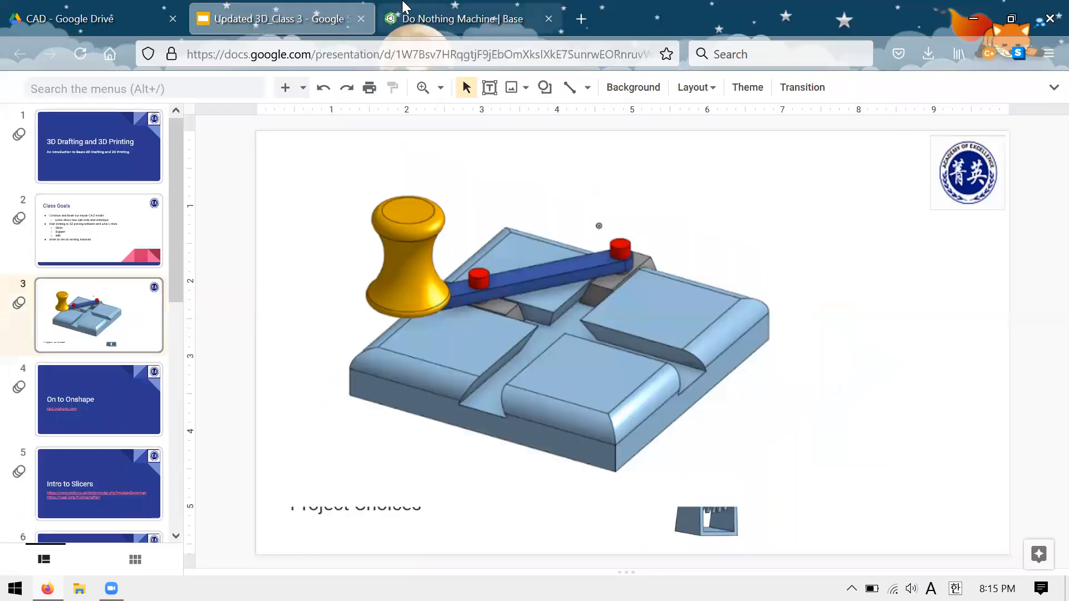
pyautogui.scroll(3, 615, 279)
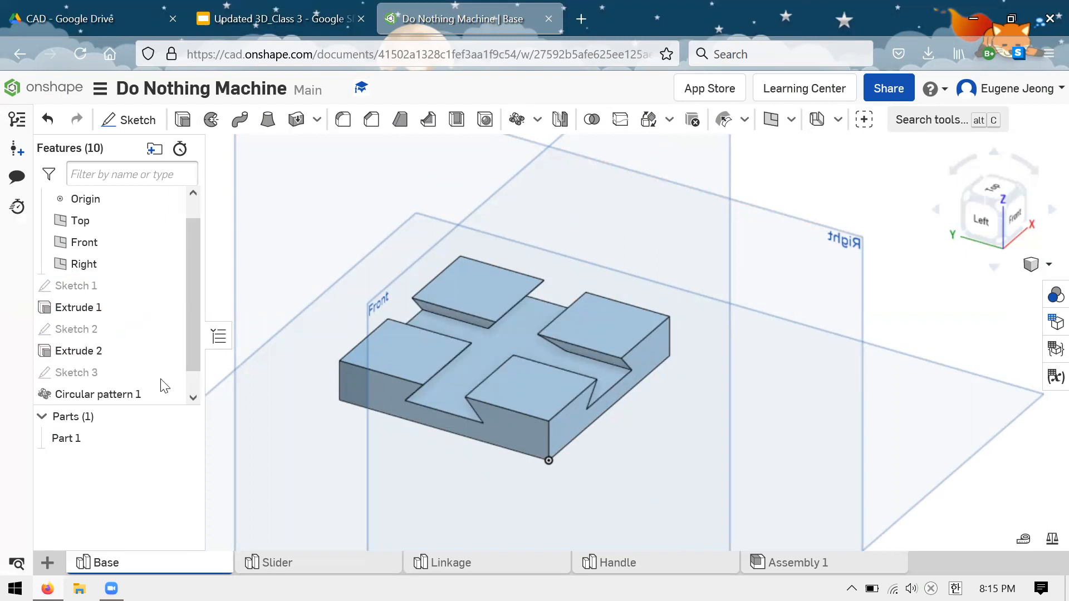
# - Roll the feature history back to just after Extrude 2 and review that cut's settings without changing them
pyautogui.rightClick(97, 351)
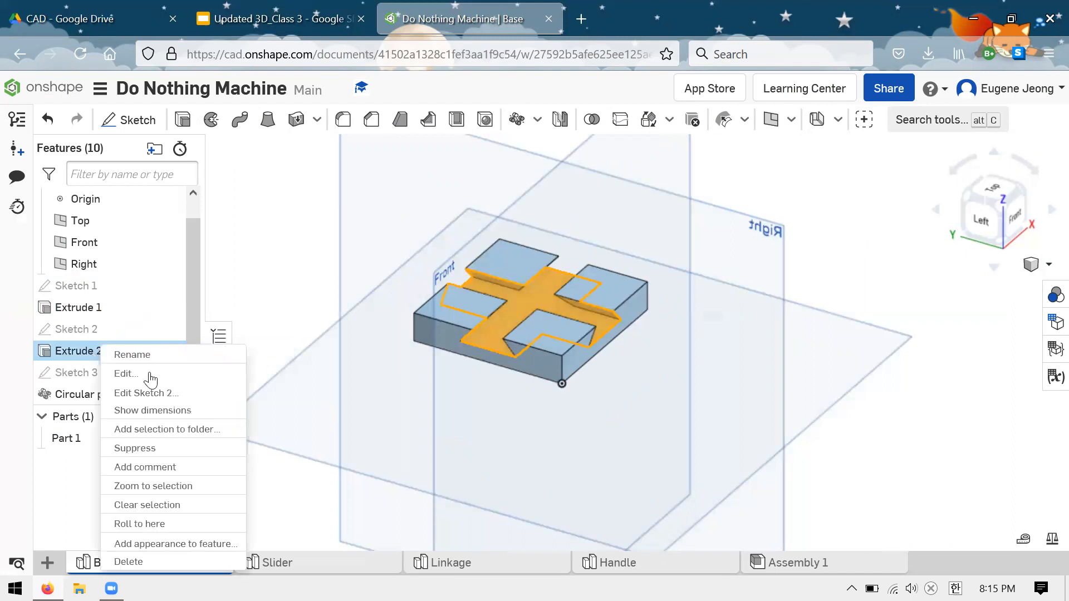
pyautogui.moveTo(133, 351)
pyautogui.mouseDown()
pyautogui.moveTo(96, 404)
pyautogui.moveTo(76, 370)
pyautogui.moveTo(119, 346)
pyautogui.mouseUp()
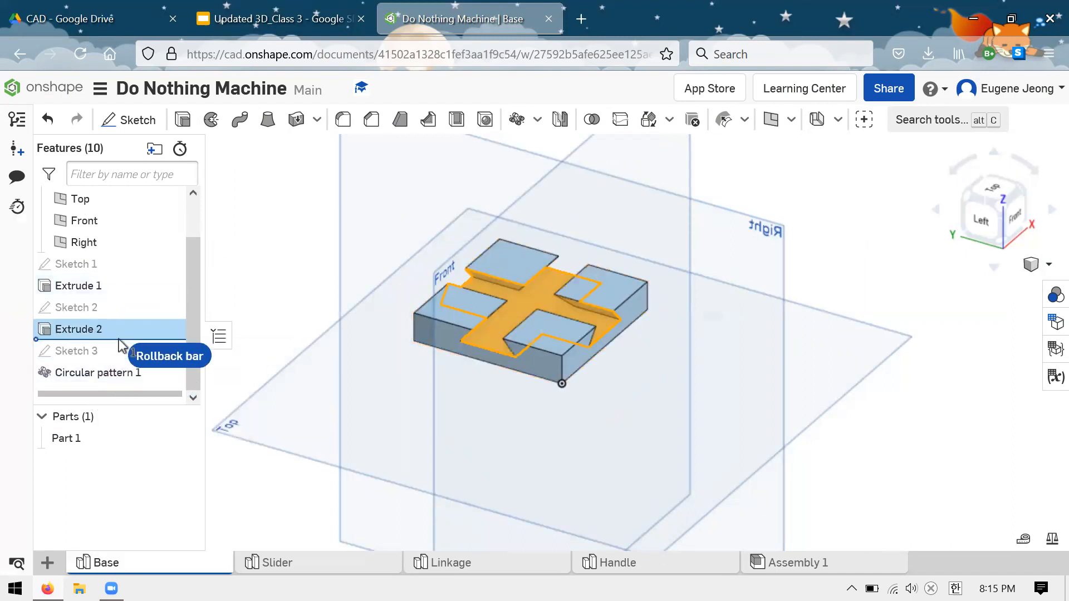
pyautogui.click(297, 211)
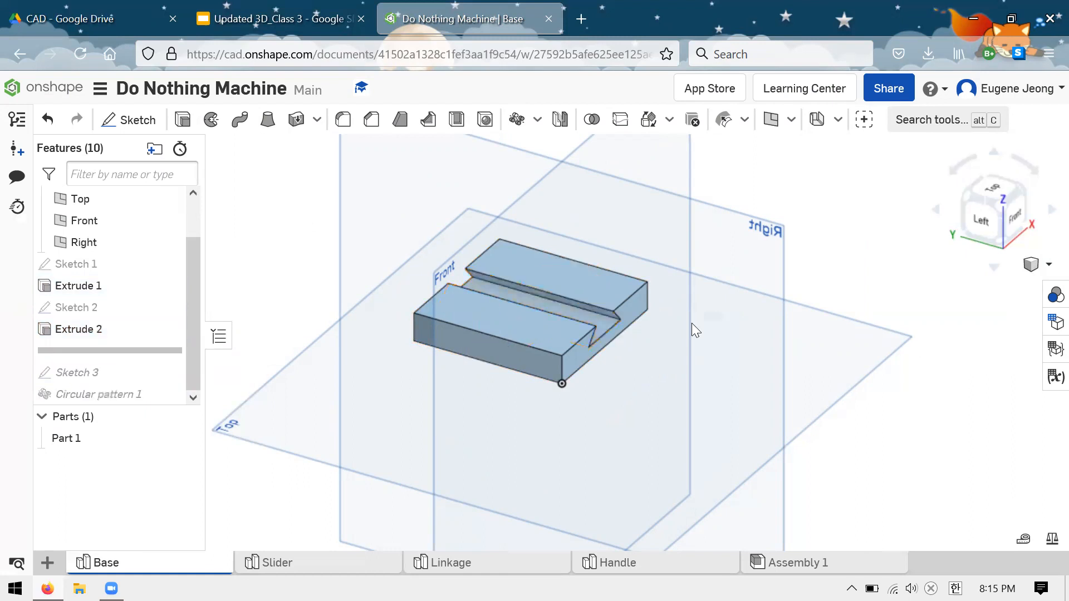
pyautogui.rightClick(124, 331)
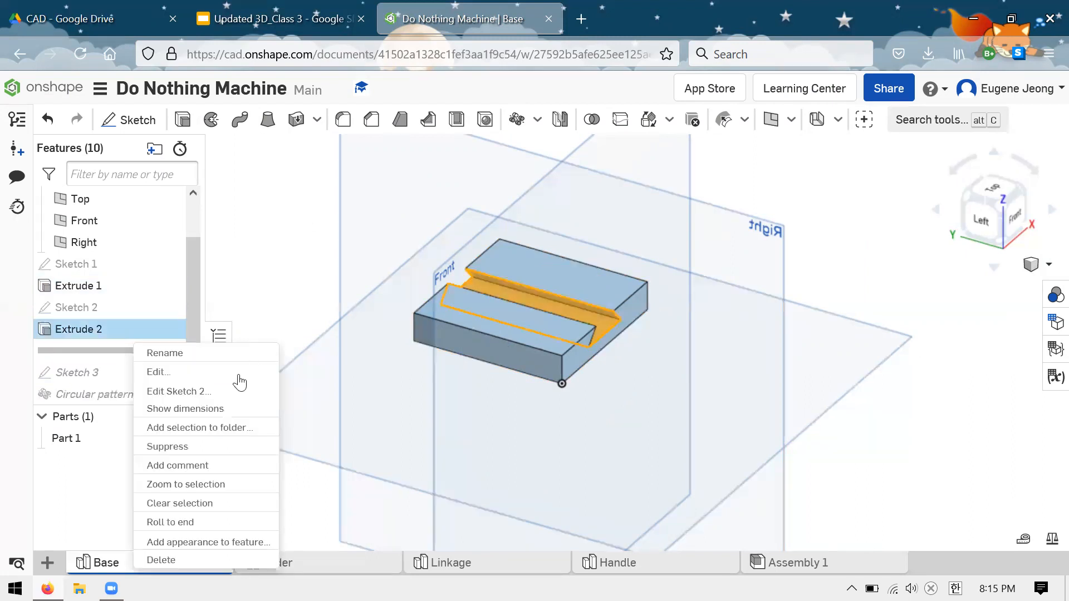
pyautogui.click(232, 379)
pyautogui.scroll(-3, 668, 344)
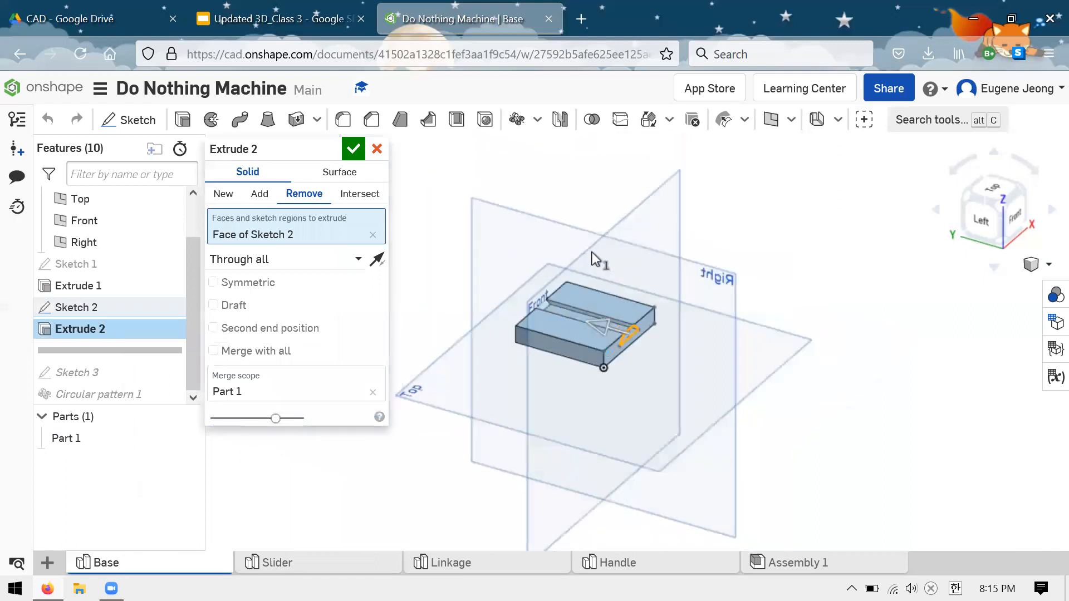
pyautogui.scroll(4, 592, 252)
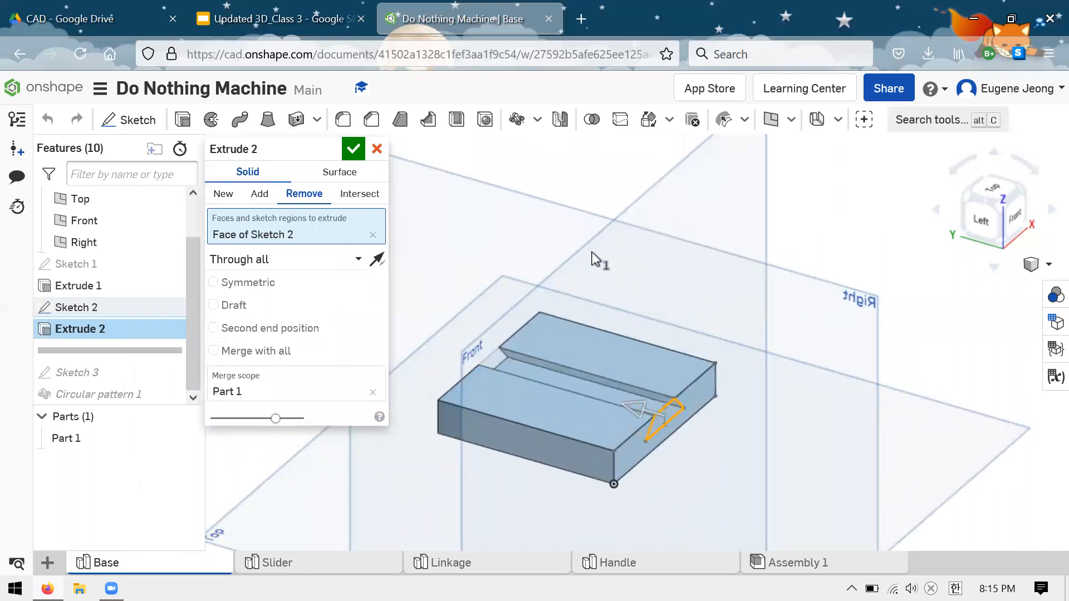
pyautogui.click(353, 149)
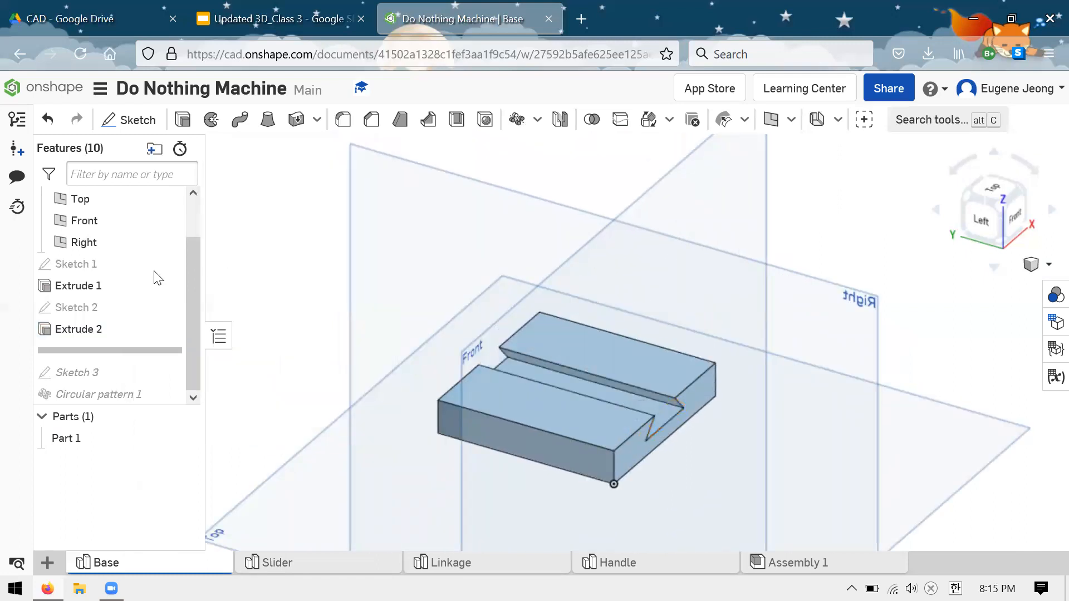
# - Roll the feature history forward past Sketch 3 and to the end, and select Circular pattern 1
pyautogui.moveTo(95, 351); pyautogui.dragTo(93, 410)
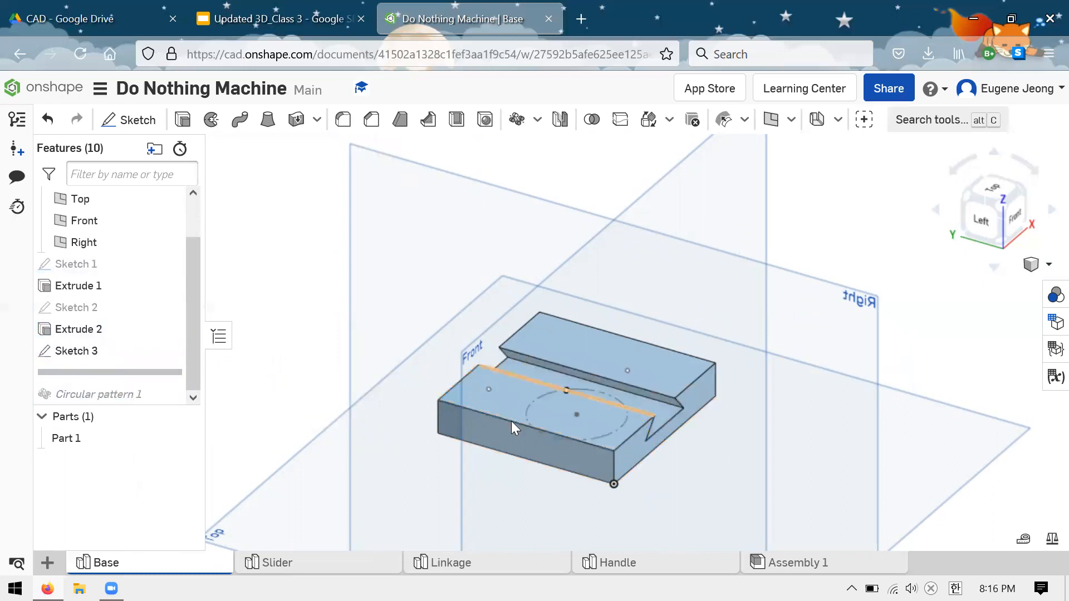
pyautogui.moveTo(89, 372); pyautogui.dragTo(89, 394)
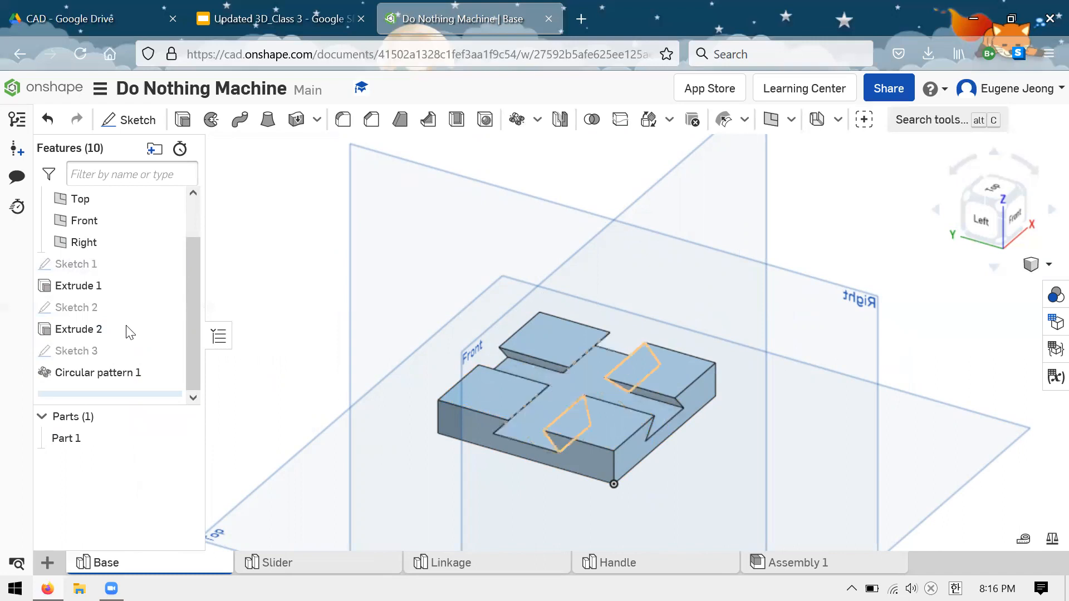
pyautogui.click(114, 373)
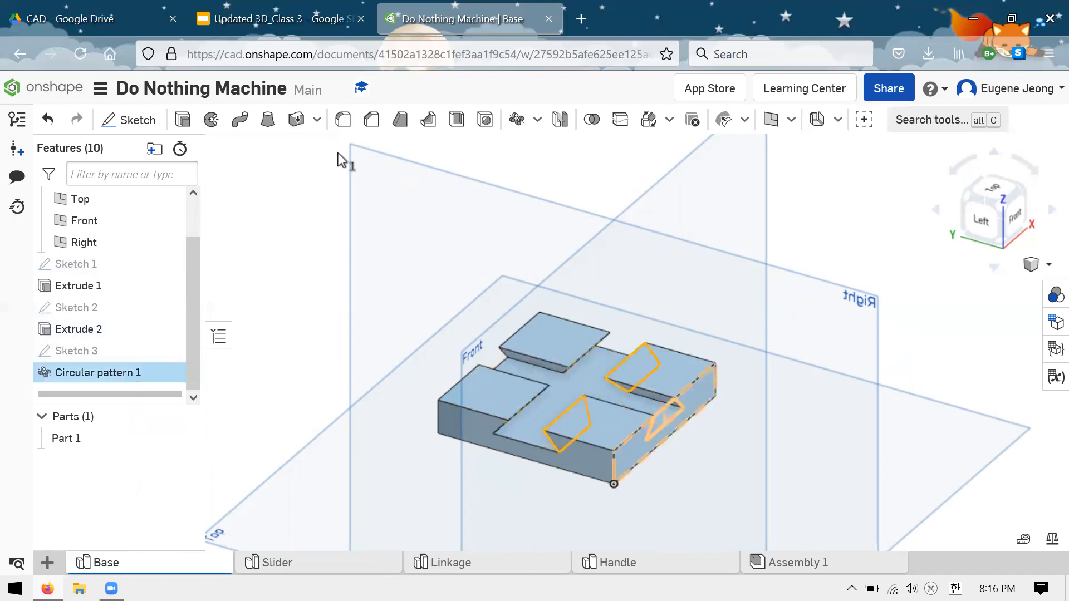
# - Roll the feature history back to just after Extrude 2 and open that dovetail cut for editing
pyautogui.moveTo(109, 394); pyautogui.dragTo(102, 334)
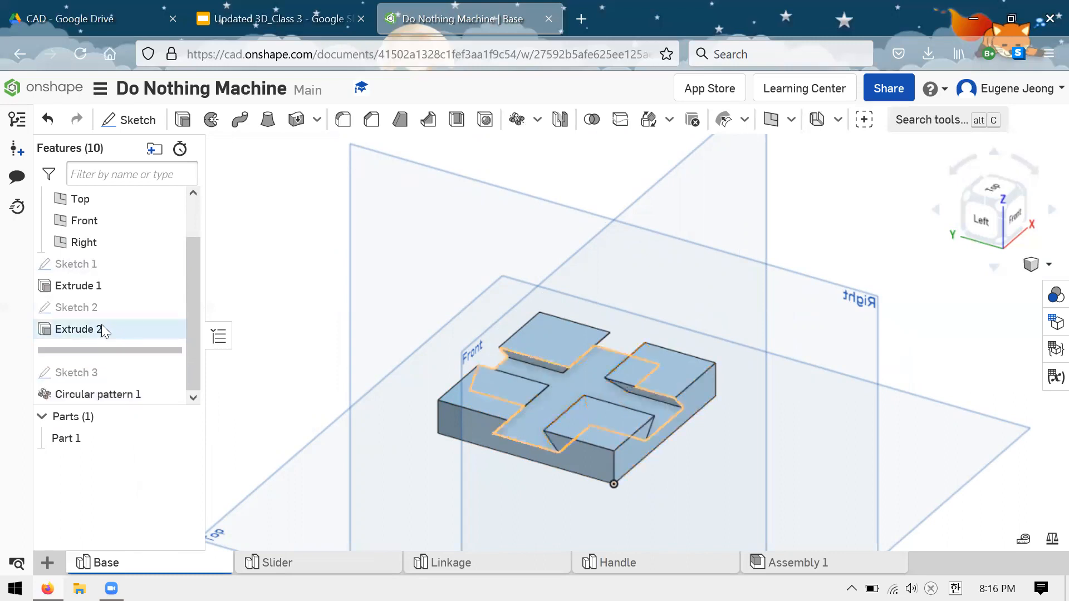
pyautogui.rightClick(102, 328)
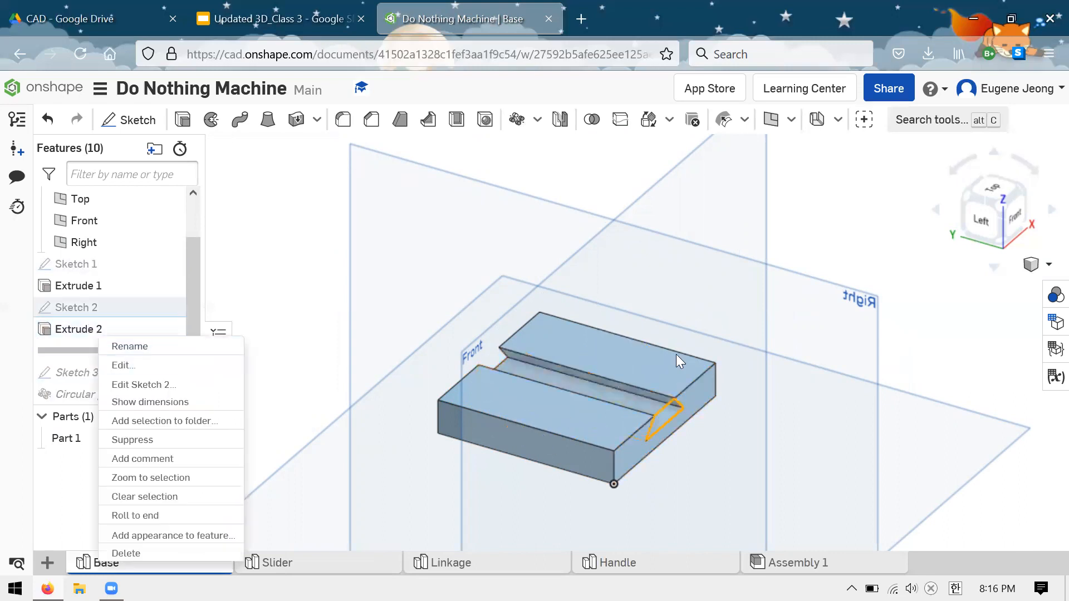
pyautogui.scroll(2, 676, 355)
pyautogui.moveTo(675, 355); pyautogui.dragTo(710, 257, button='middle')
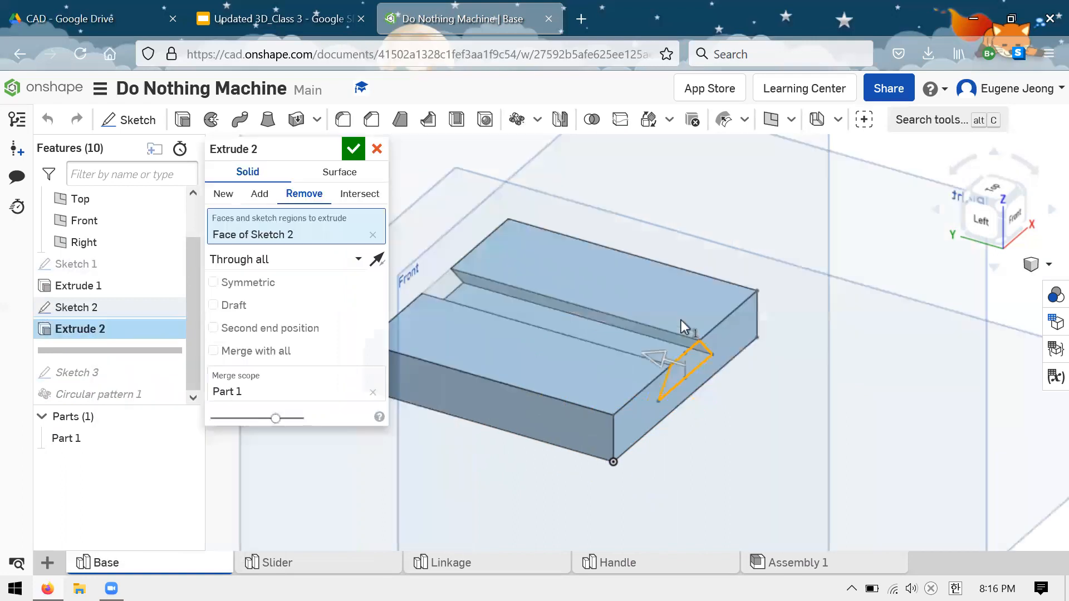
# - Try a Blind end type with a depth of 1 in for the dovetail cut
pyautogui.click(342, 264)
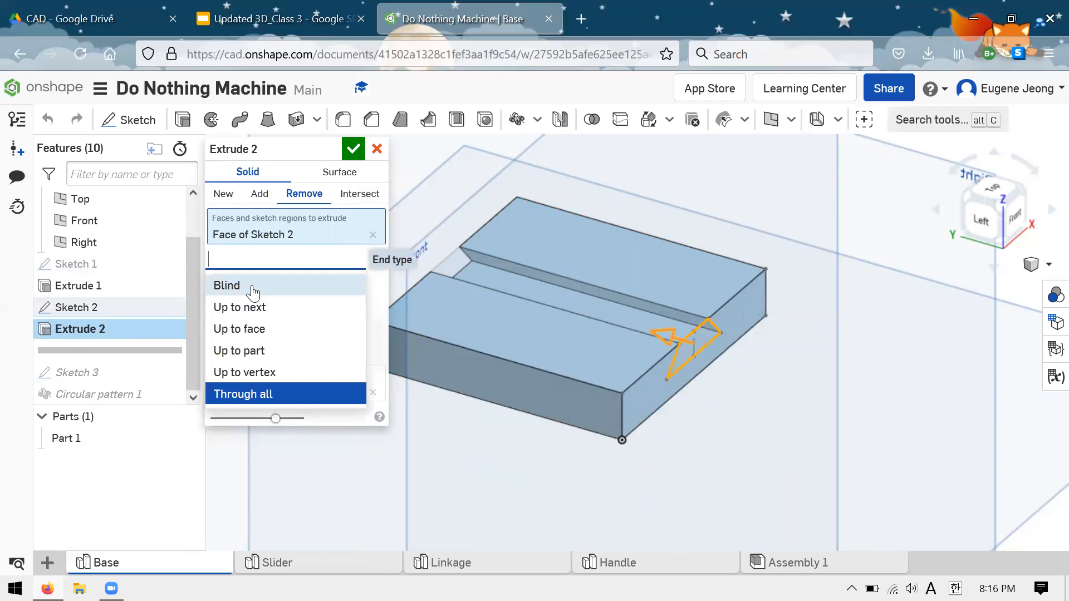
pyautogui.click(253, 287)
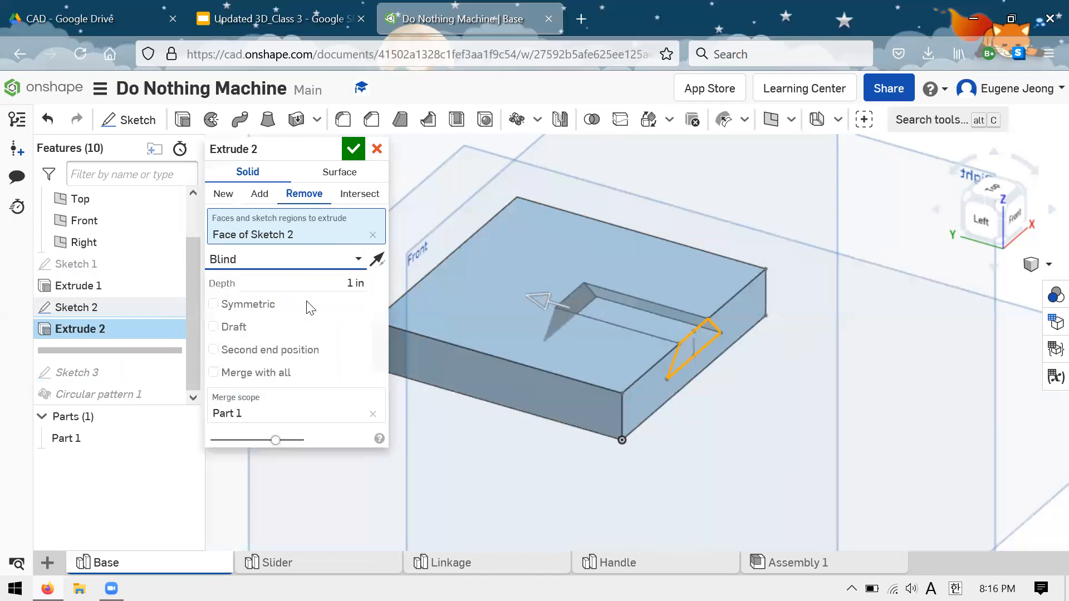
pyautogui.moveTo(728, 384); pyautogui.dragTo(734, 407, button='right')
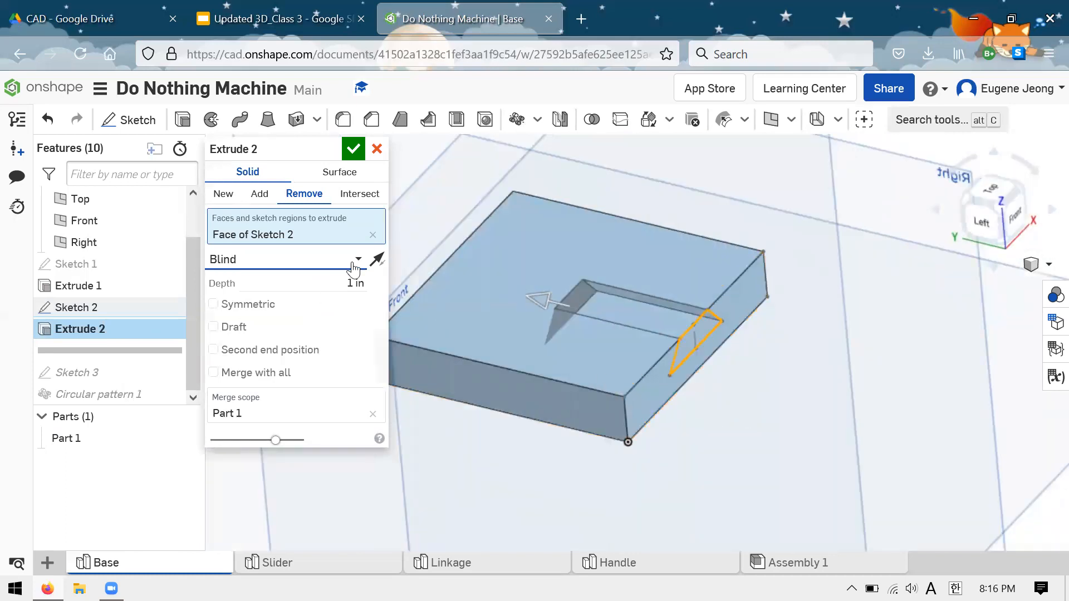
# - Set the dovetail cut's end type to Through all and try reversing its direction
pyautogui.click(340, 261)
pyautogui.click(329, 392)
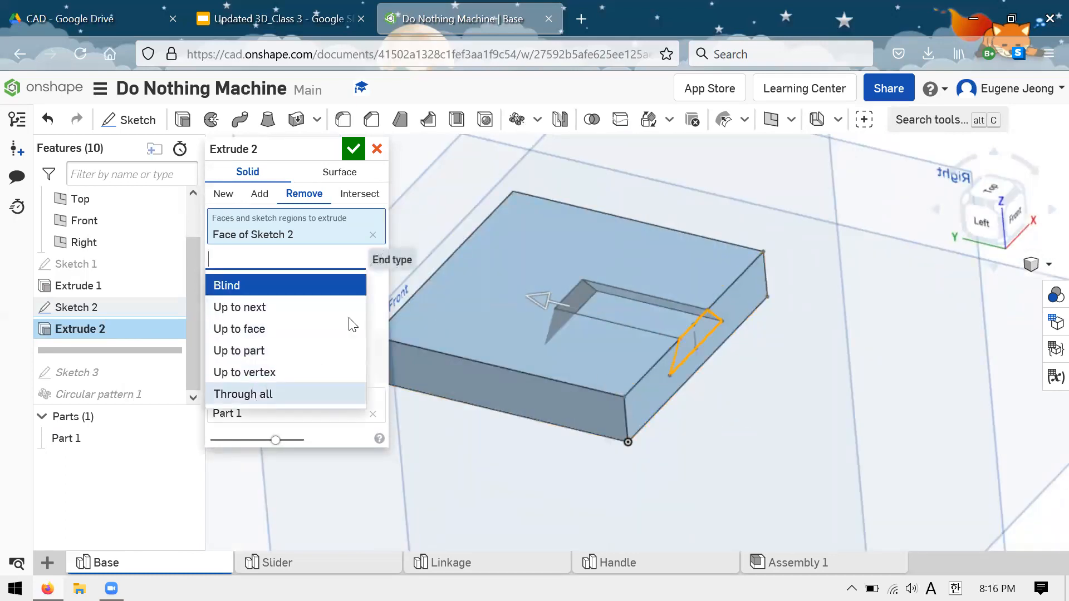
pyautogui.click(377, 260)
pyautogui.scroll(-5, 608, 315)
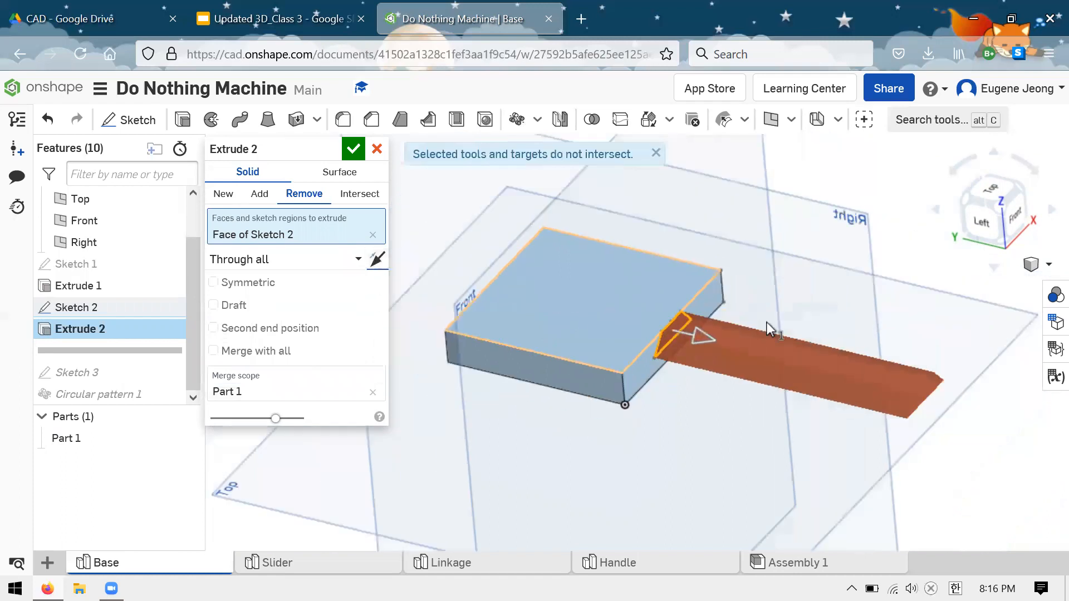
pyautogui.scroll(4, 764, 290)
pyautogui.moveTo(759, 269); pyautogui.dragTo(761, 339, button='right')
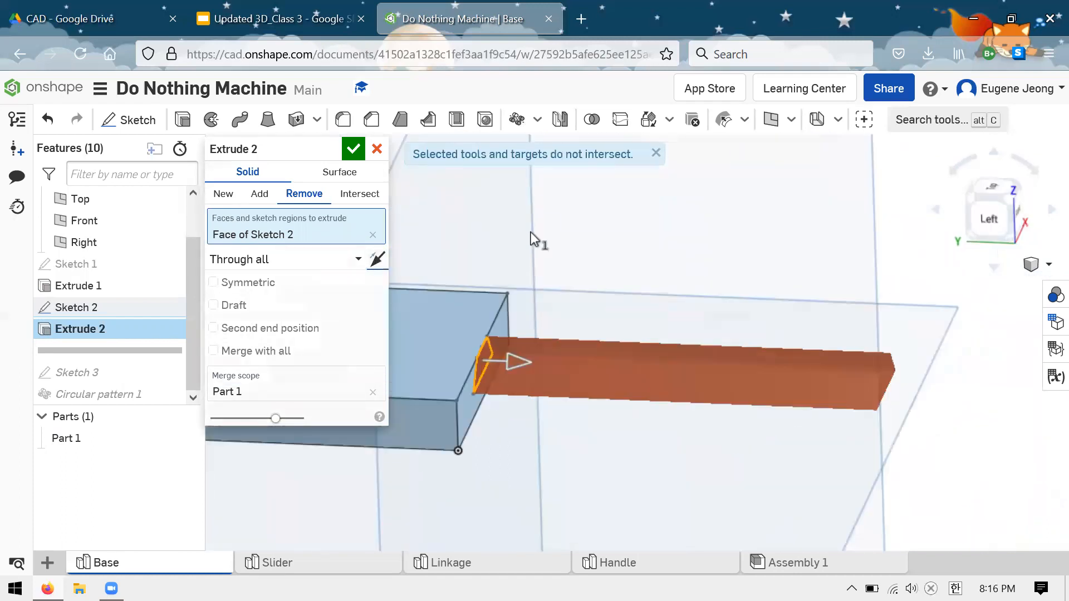
pyautogui.scroll(-3, 673, 250)
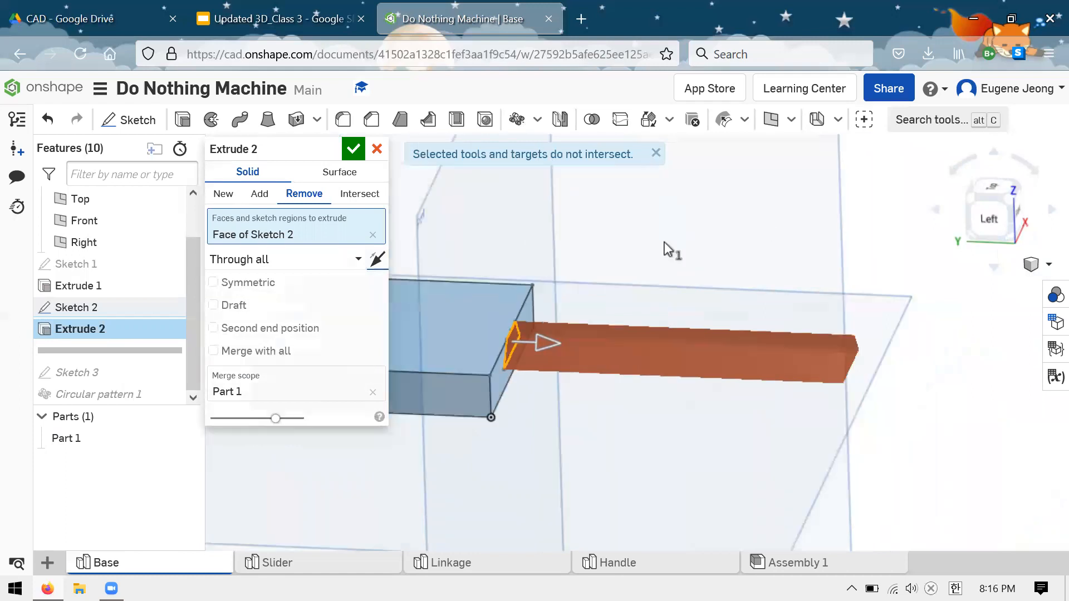
pyautogui.moveTo(618, 304); pyautogui.dragTo(527, 303, button='right')
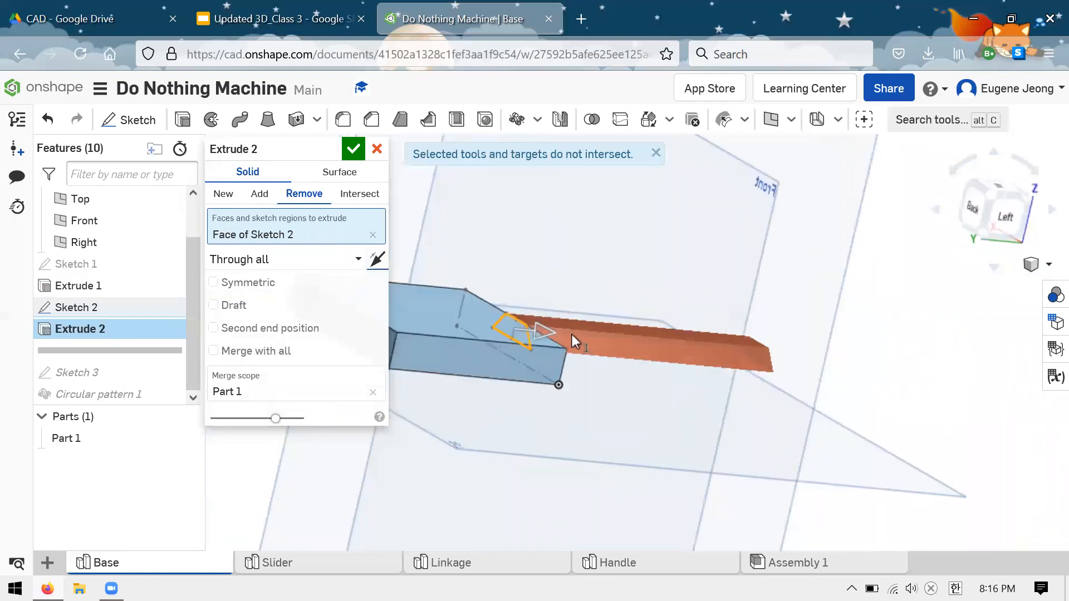
pyautogui.moveTo(710, 309); pyautogui.dragTo(633, 322, button='right')
pyautogui.scroll(2, 490, 274)
# - Flip the dovetail cut's direction back into the base block and accept the extrude
pyautogui.click(383, 258)
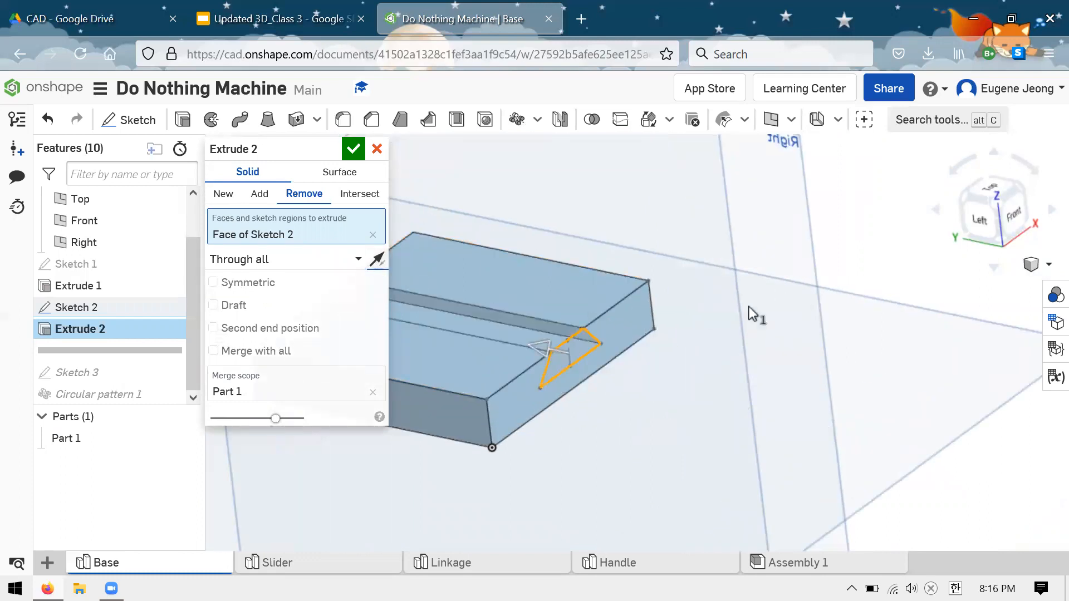
pyautogui.moveTo(753, 310); pyautogui.dragTo(525, 279, button='right')
pyautogui.scroll(2, 526, 280)
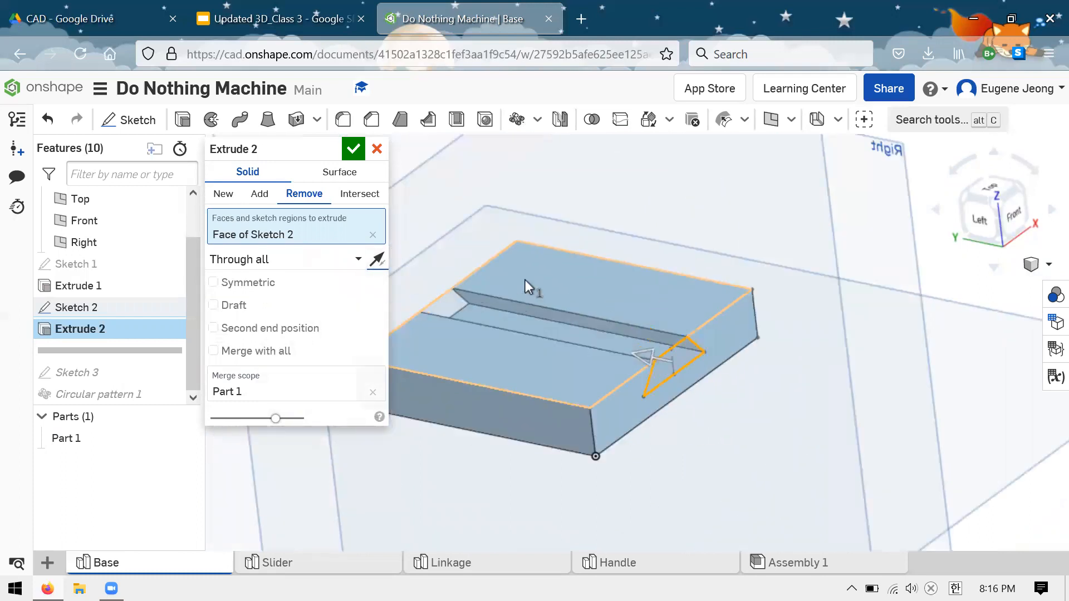
pyautogui.click(360, 152)
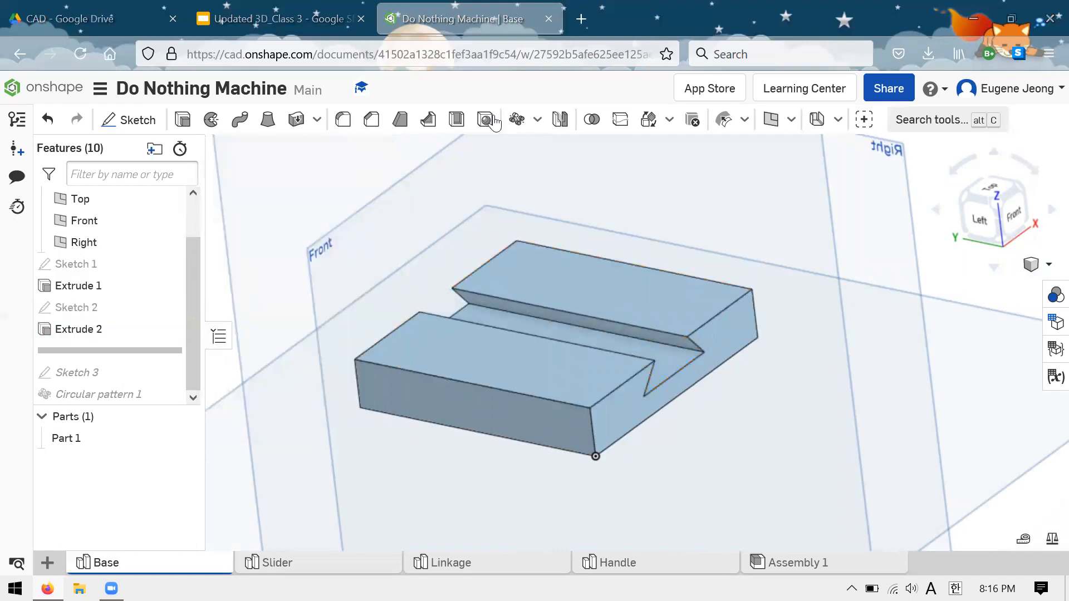
# - Examine the dovetail slot's profile at the end face of the base, including from the front view
pyautogui.scroll(5, 695, 348)
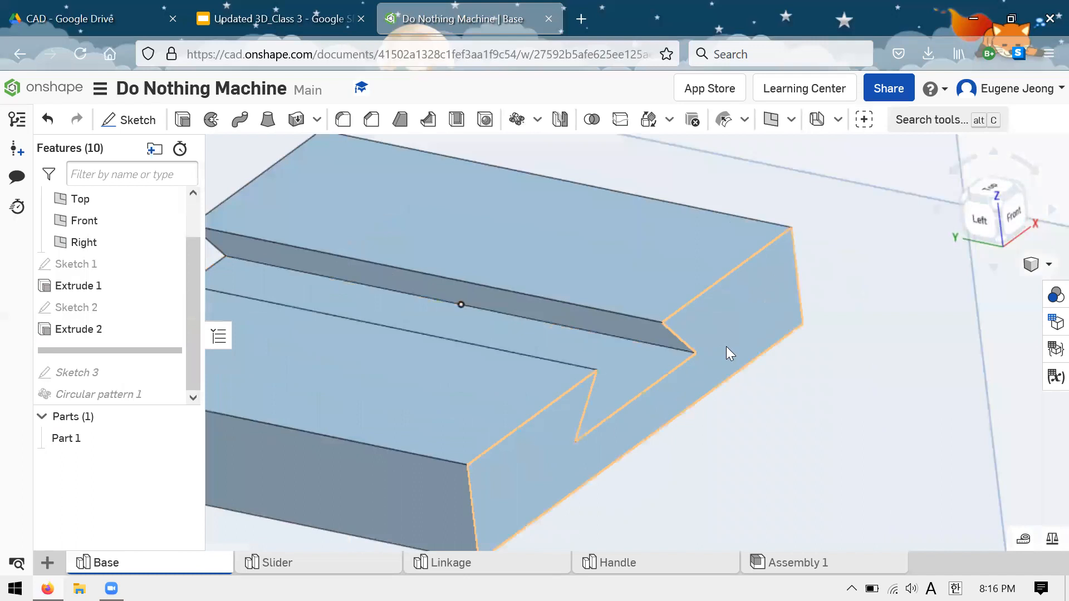
pyautogui.scroll(-2, 718, 345)
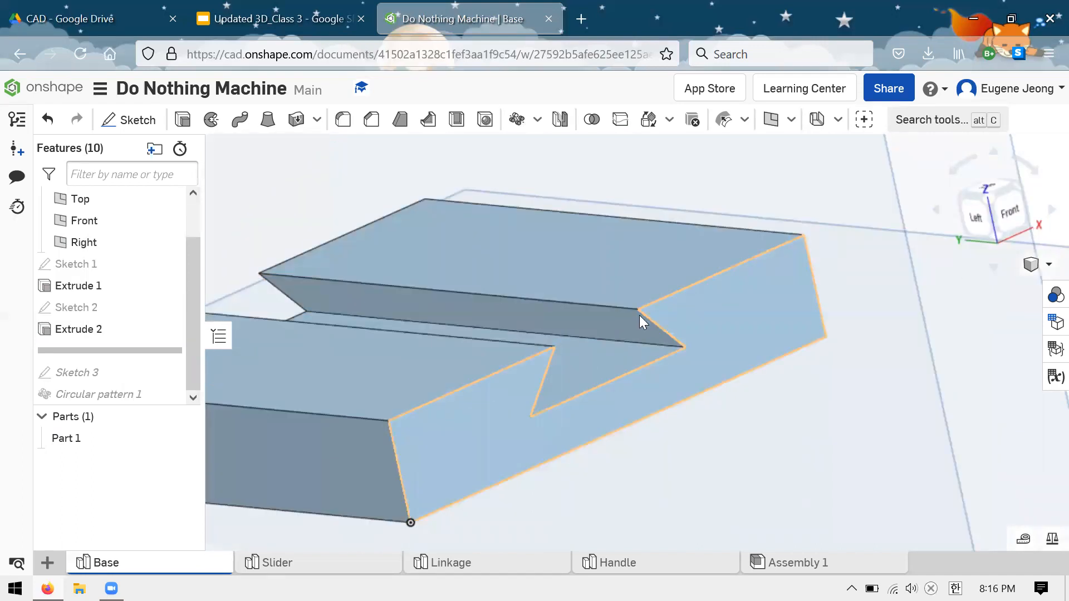
pyautogui.hotkey('shift', '1')
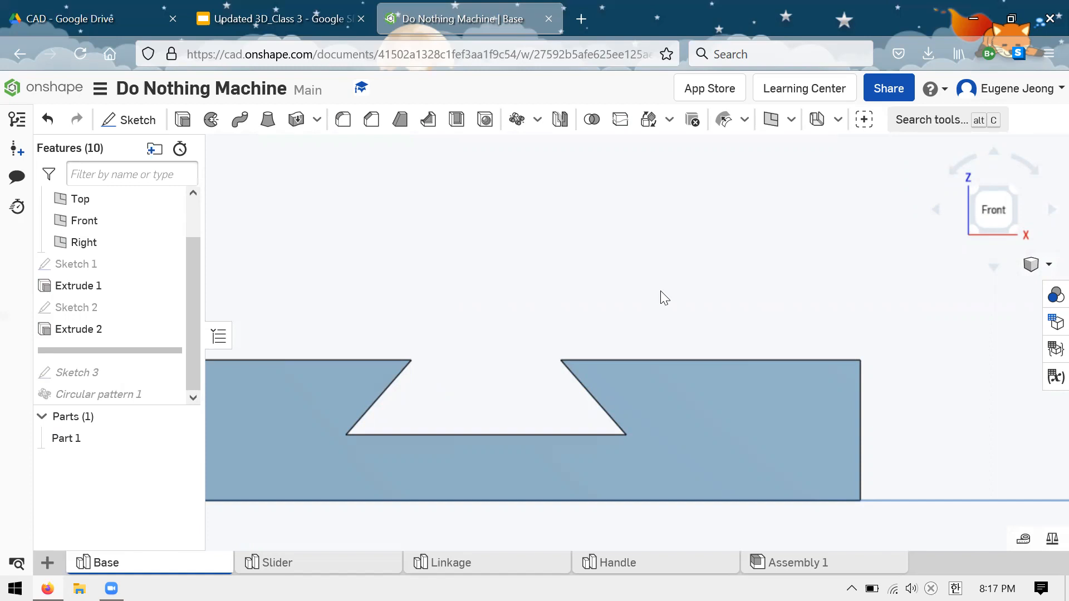
pyautogui.press('p')
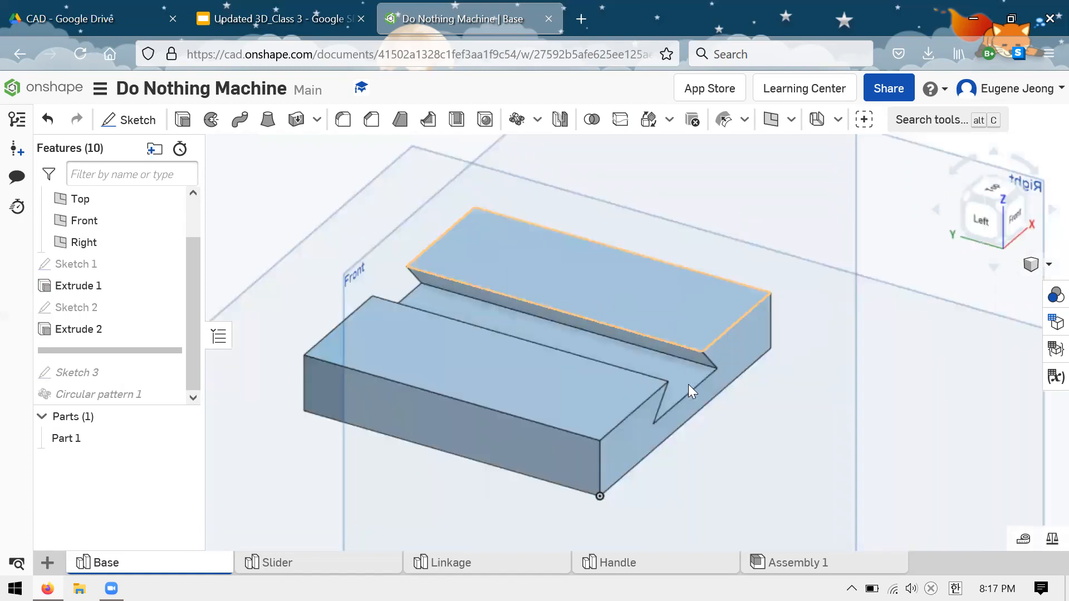
# - Roll the feature history forward past Sketch 3 and Circular pattern 1 to the end
pyautogui.scroll(-5, 646, 250)
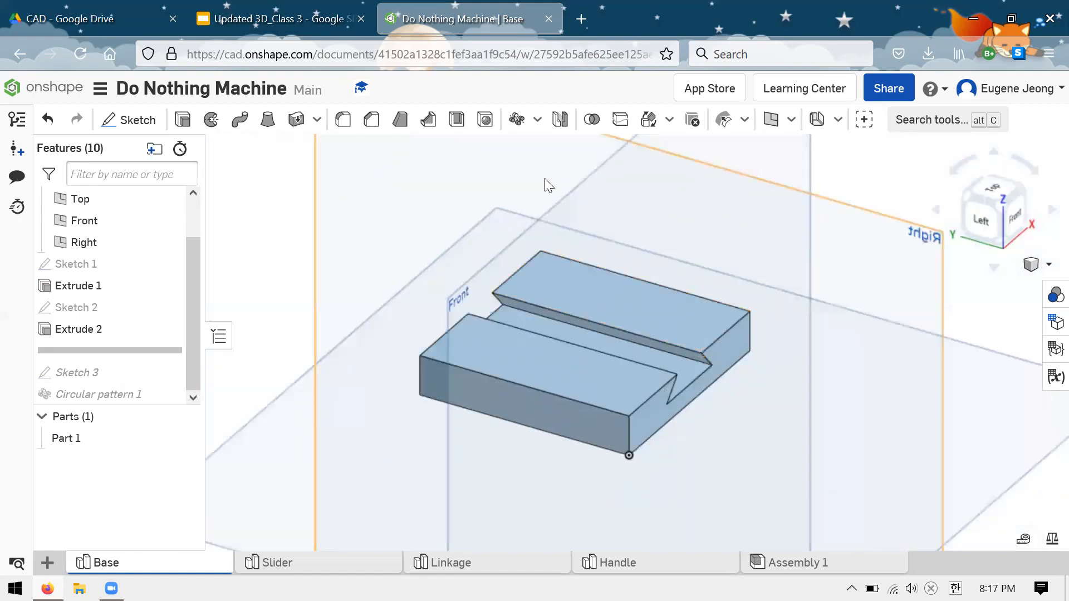
pyautogui.scroll(-3, 527, 151)
pyautogui.scroll(2, 350, 359)
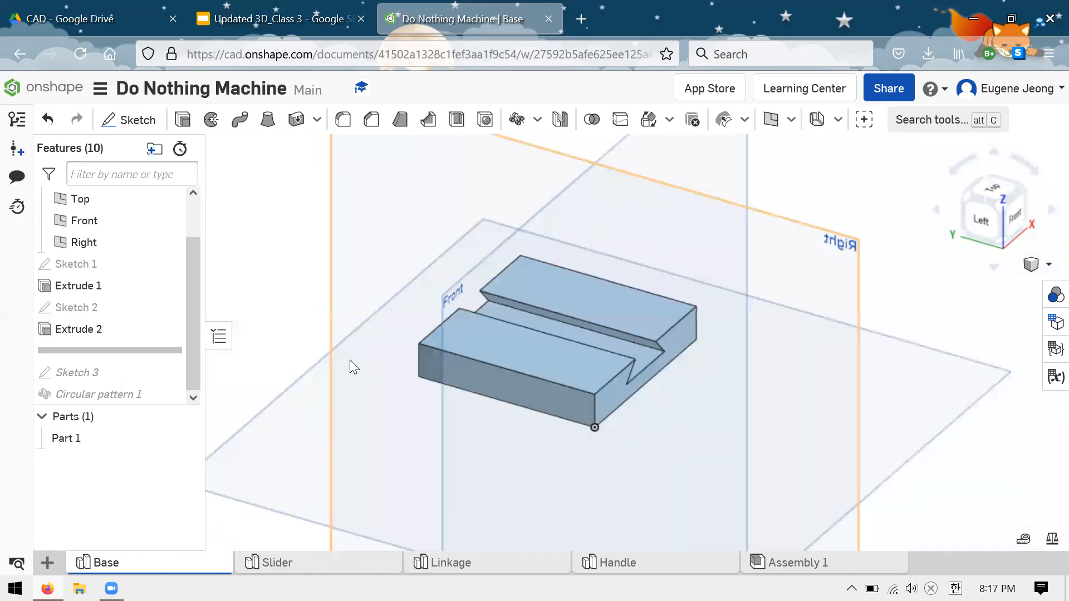
pyautogui.scroll(-2, 449, 238)
pyautogui.scroll(3, 449, 238)
pyautogui.scroll(-1, 334, 290)
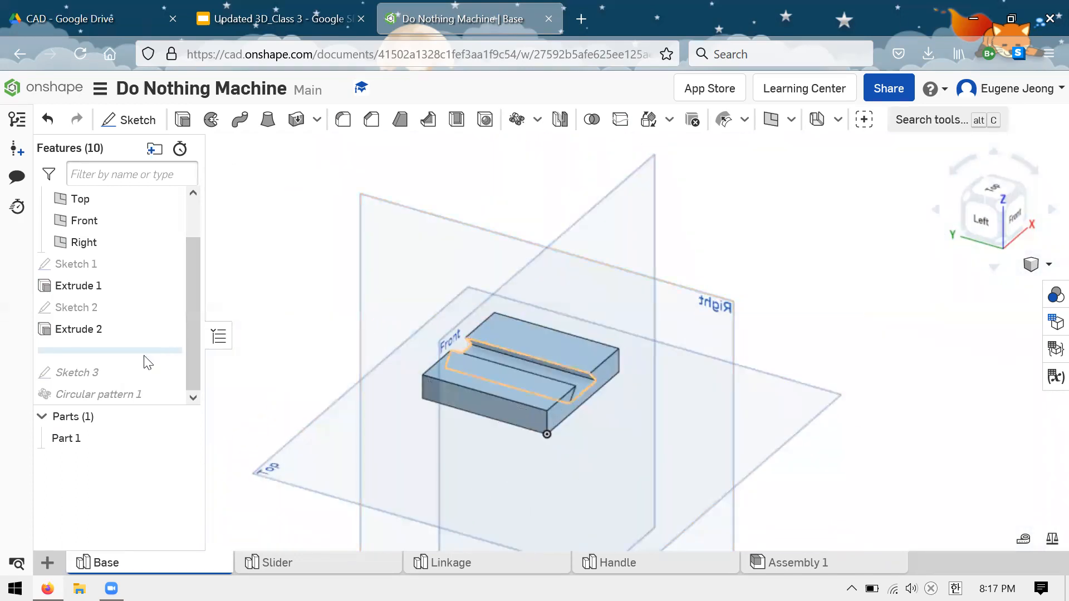
pyautogui.moveTo(124, 348)
pyautogui.mouseDown()
pyautogui.moveTo(114, 397)
pyautogui.moveTo(102, 403)
pyautogui.moveTo(94, 392)
pyautogui.mouseUp()
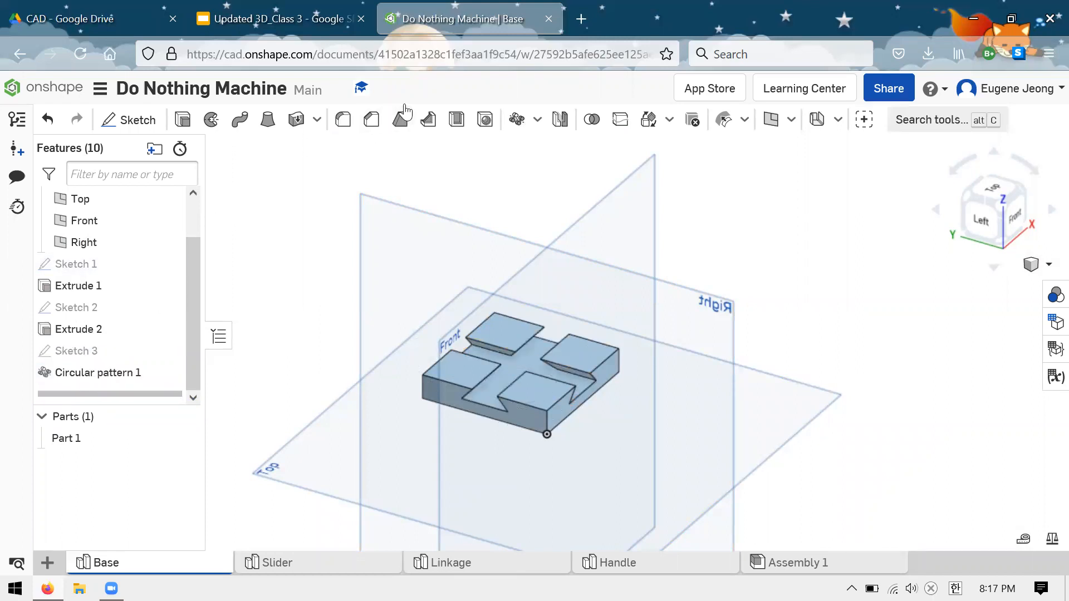